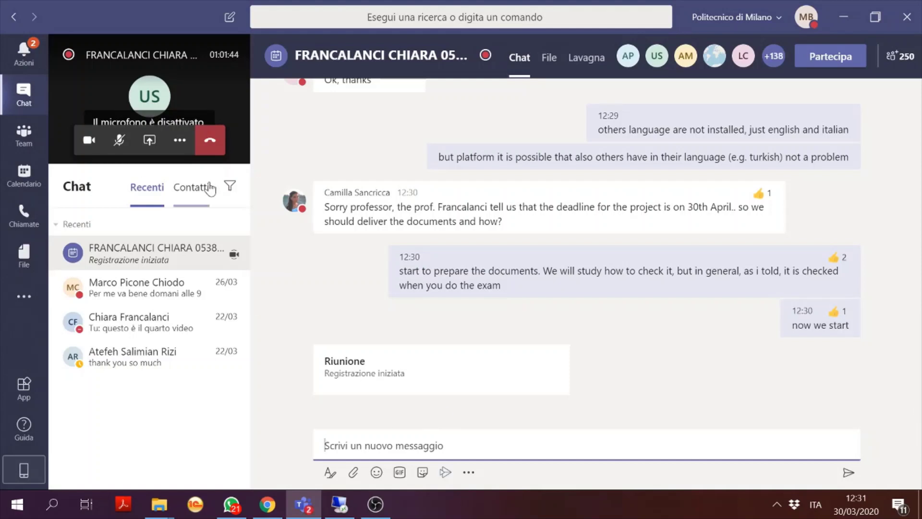
# Step: Share the full desktop, Schermo n. 1, in the Teams meeting and return to the meeting chat
pyautogui.click(149, 139)
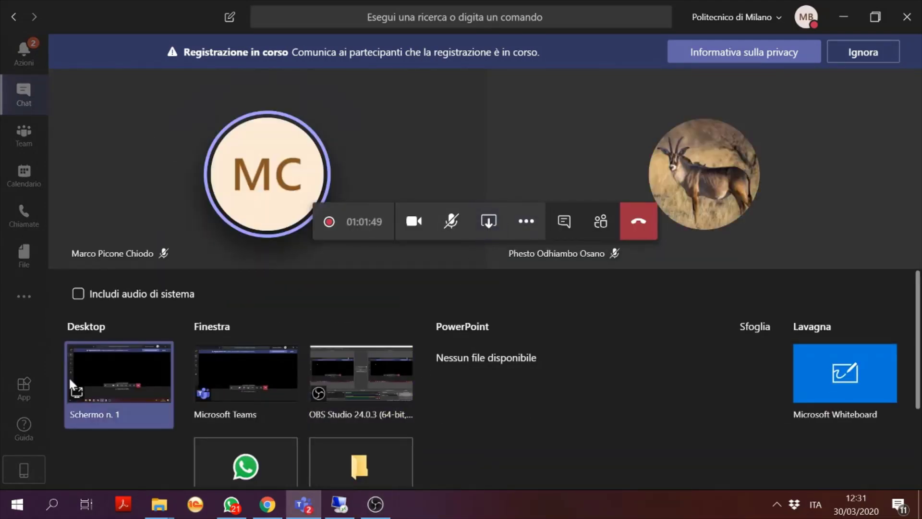
pyautogui.click(99, 374)
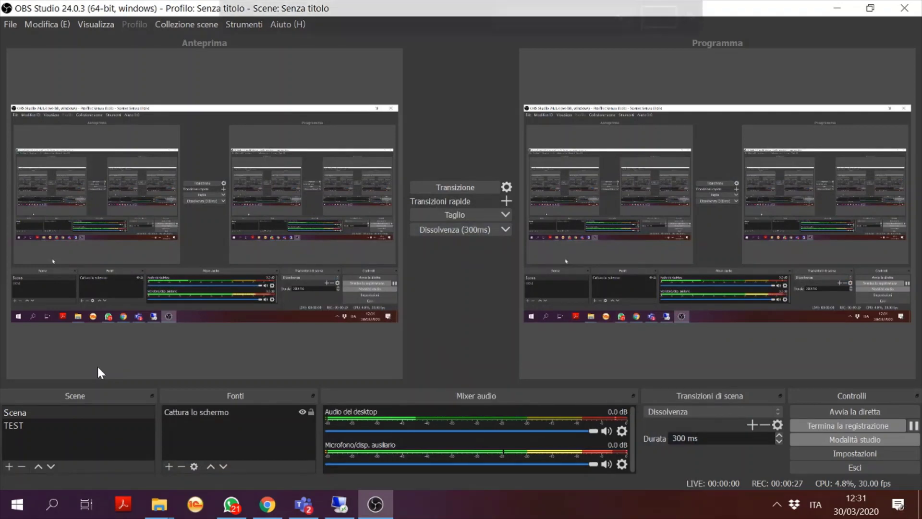
pyautogui.moveTo(303, 506)
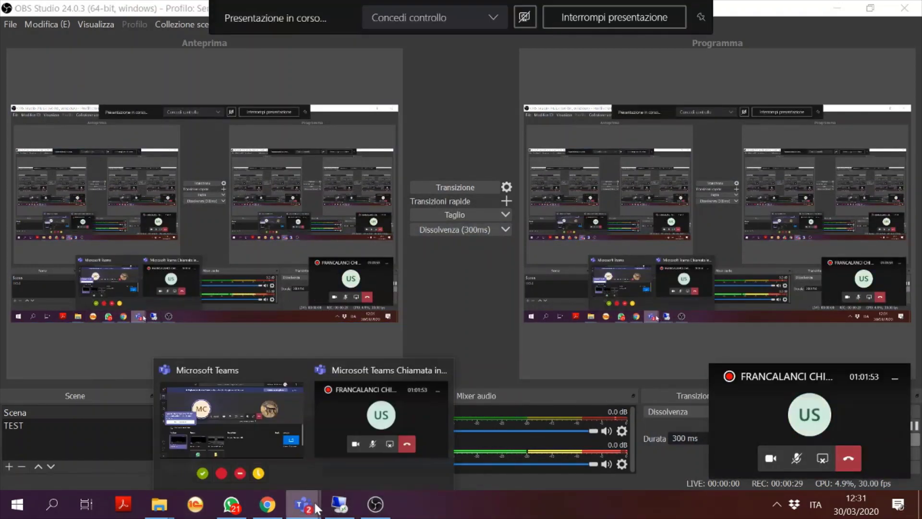
pyautogui.click(346, 405)
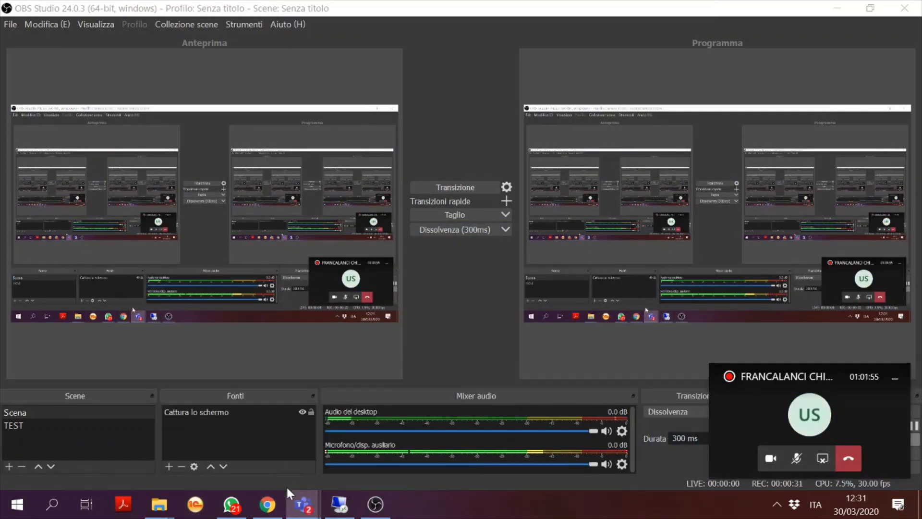
pyautogui.moveTo(303, 507)
pyautogui.click(241, 424)
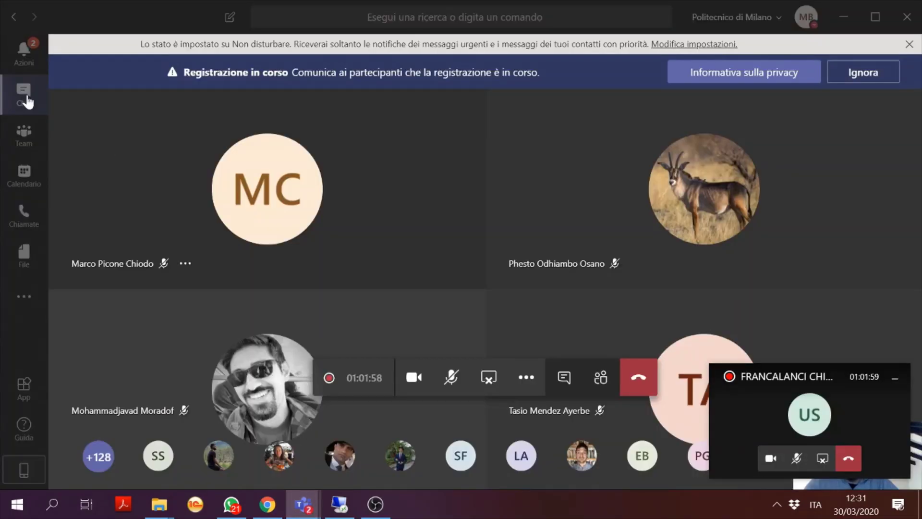
pyautogui.click(25, 96)
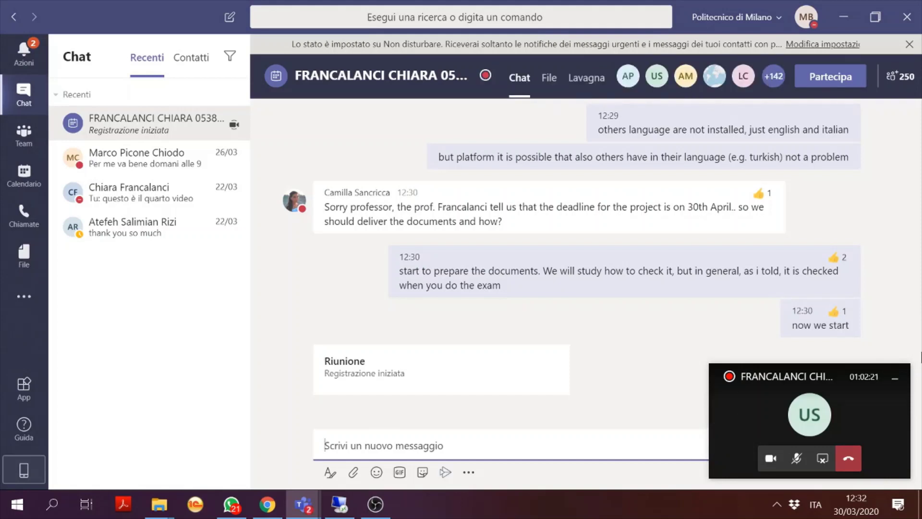
# Step: Bring up the mini call window over the meeting chat and unmute the microphone
pyautogui.click(780, 382)
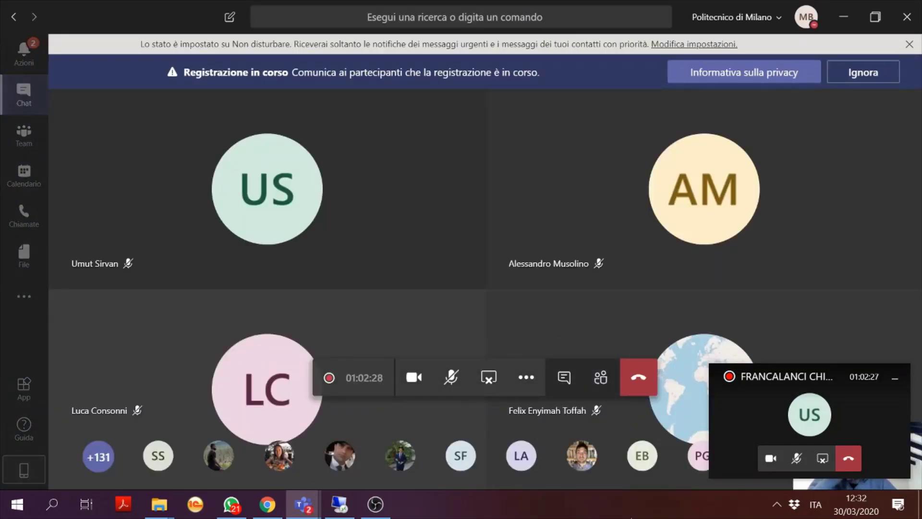
pyautogui.click(28, 98)
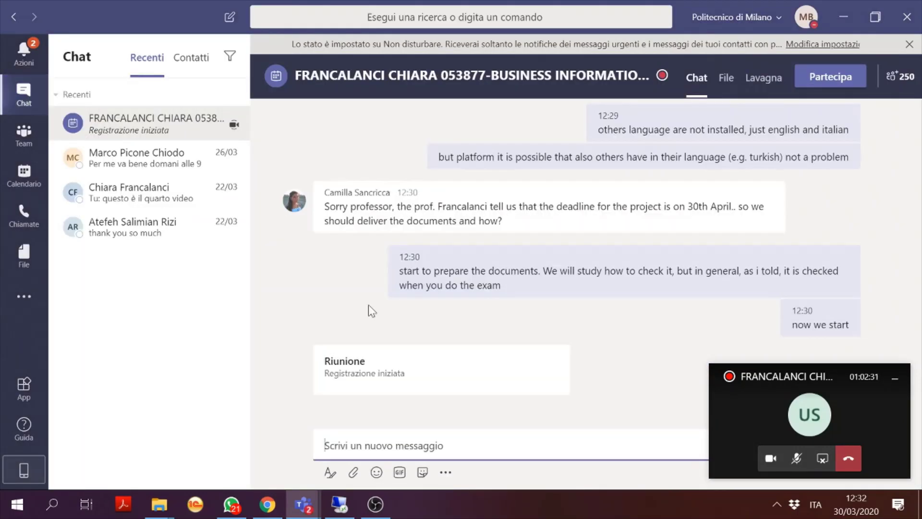
pyautogui.click(895, 379)
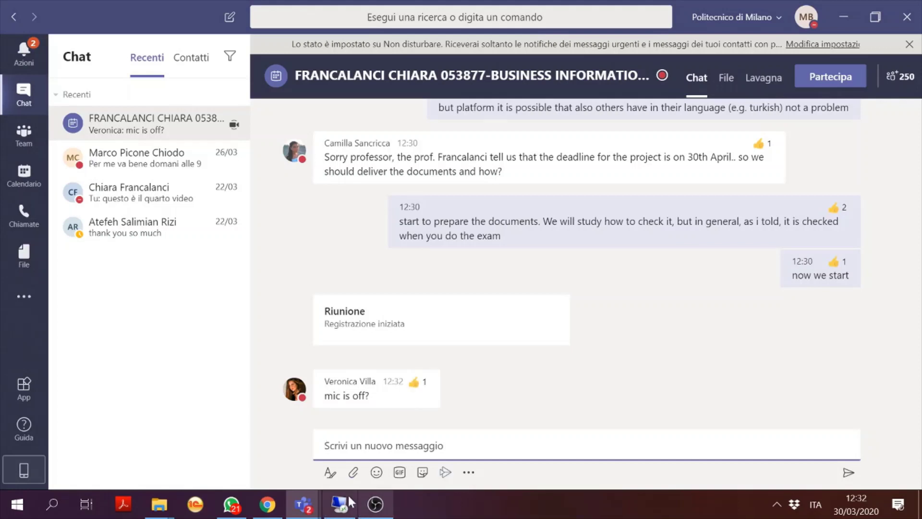
pyautogui.moveTo(303, 507)
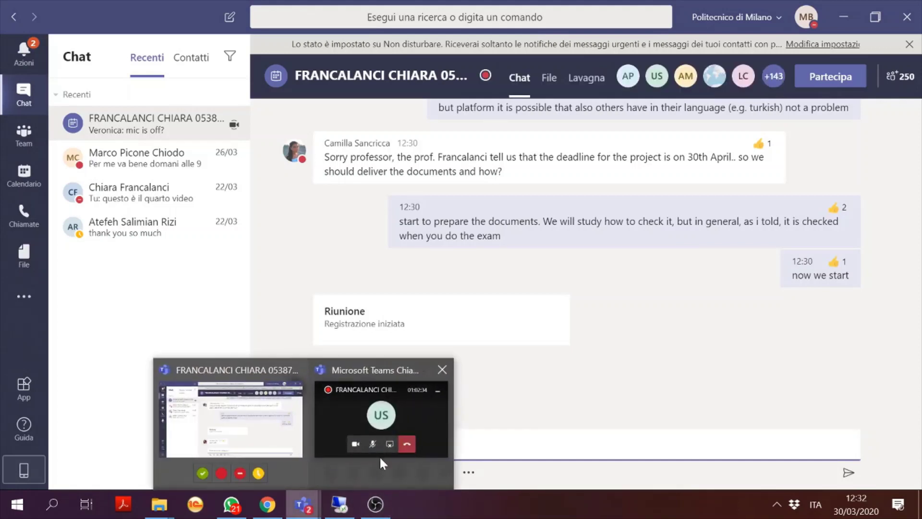
pyautogui.click(413, 411)
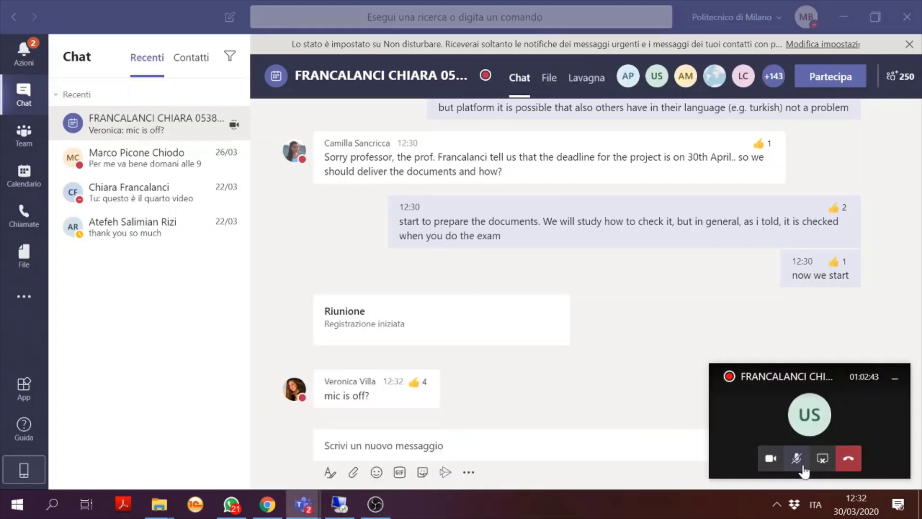
pyautogui.click(797, 458)
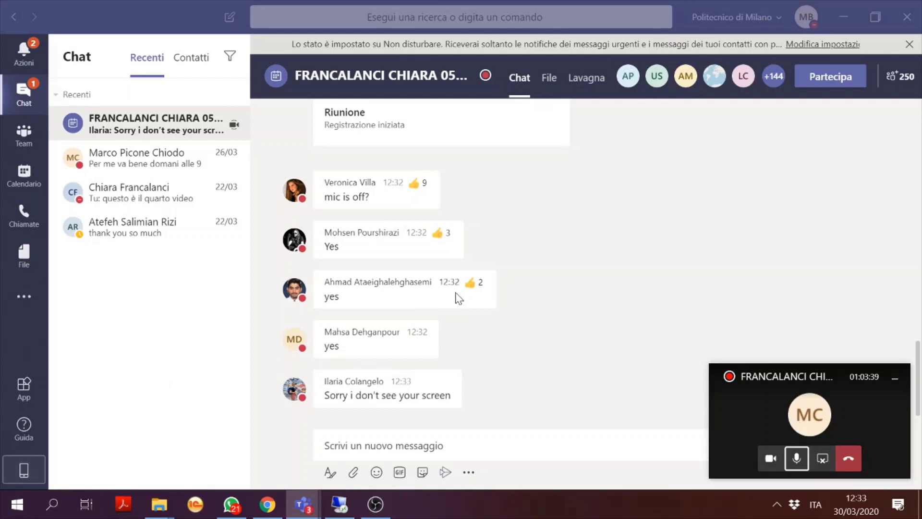
# Step: Check the participants' chat replies about the shared screen and show the desktop
pyautogui.click(513, 378)
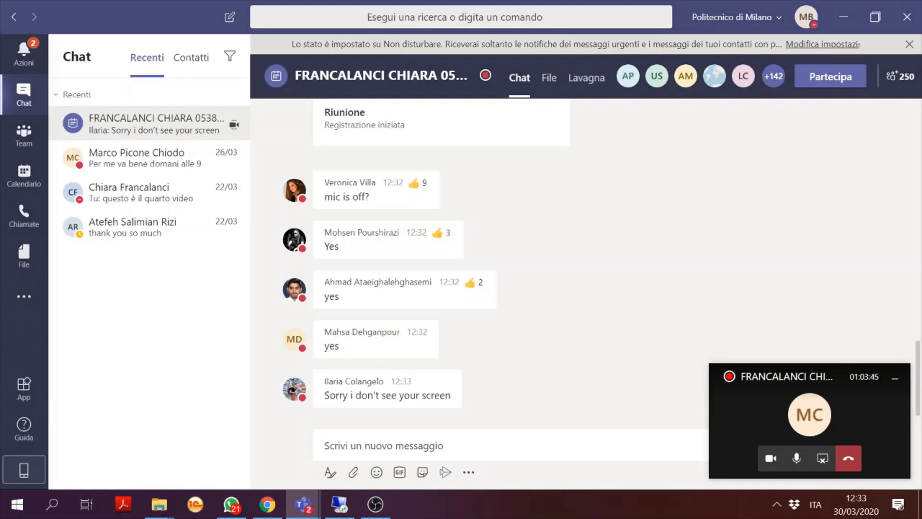
pyautogui.click(861, 385)
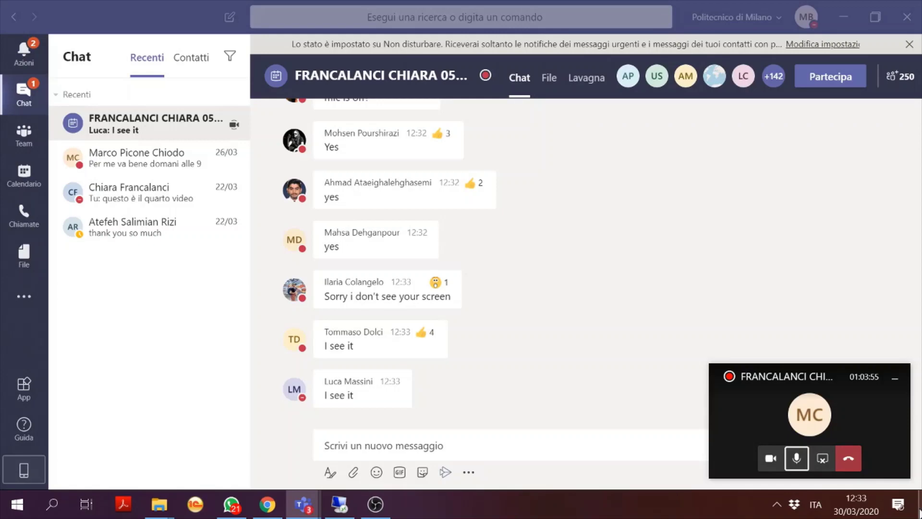
pyautogui.click(920, 512)
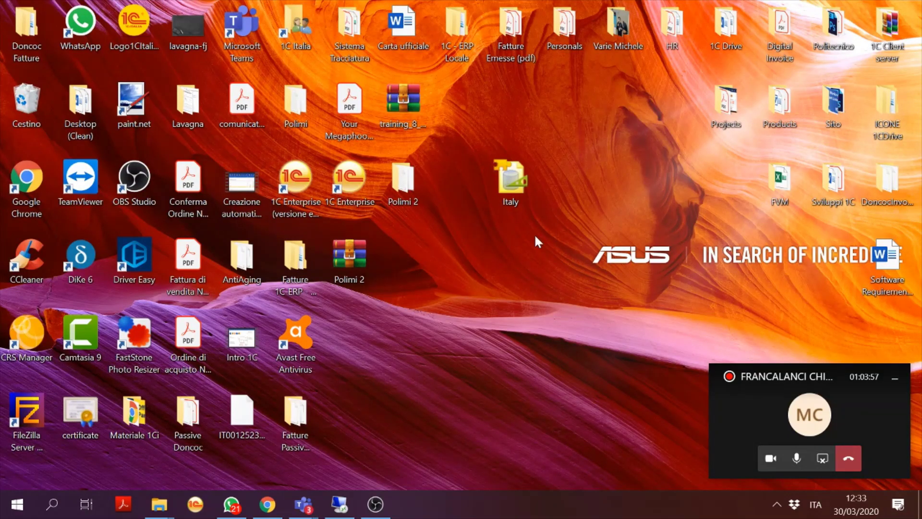
# Step: Launch the Polimi infobase in 1C:Enterprise mode from the training version launcher
pyautogui.doubleClick(291, 185)
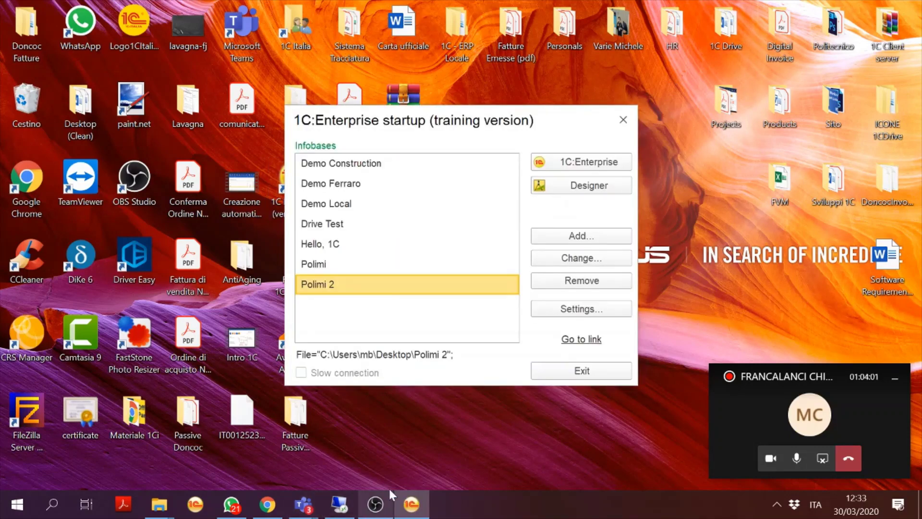
pyautogui.click(367, 266)
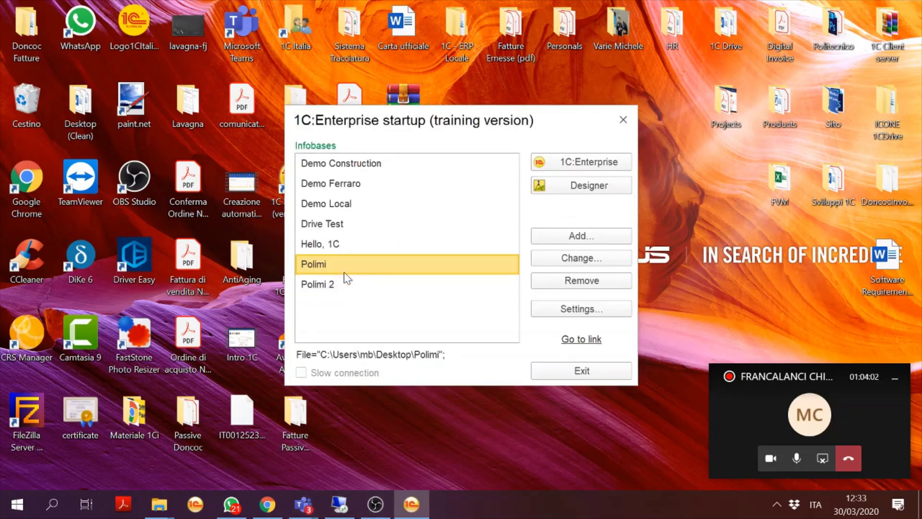
pyautogui.click(585, 163)
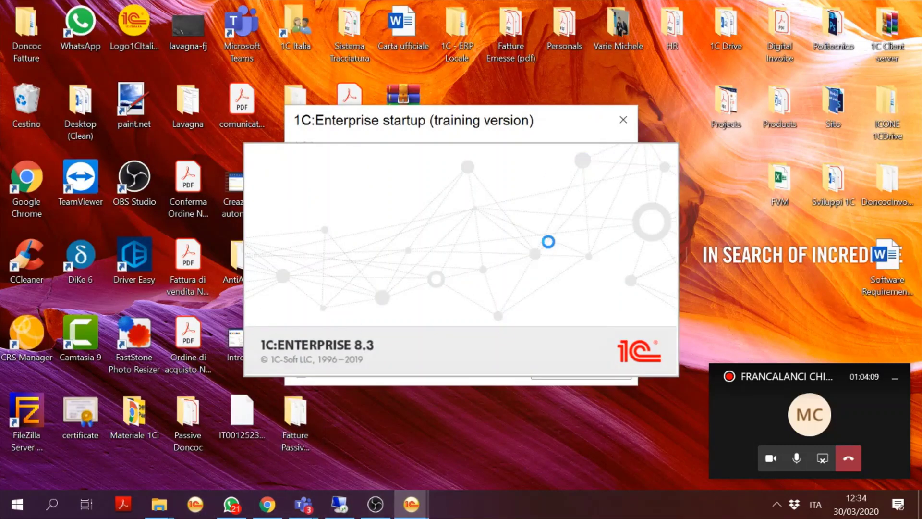
# Step: Open BIS 1 - Exercise on 1C Drive.pdf from the Lezioni Poli folder in Politecnico at the section How to get the software
pyautogui.doubleClick(834, 26)
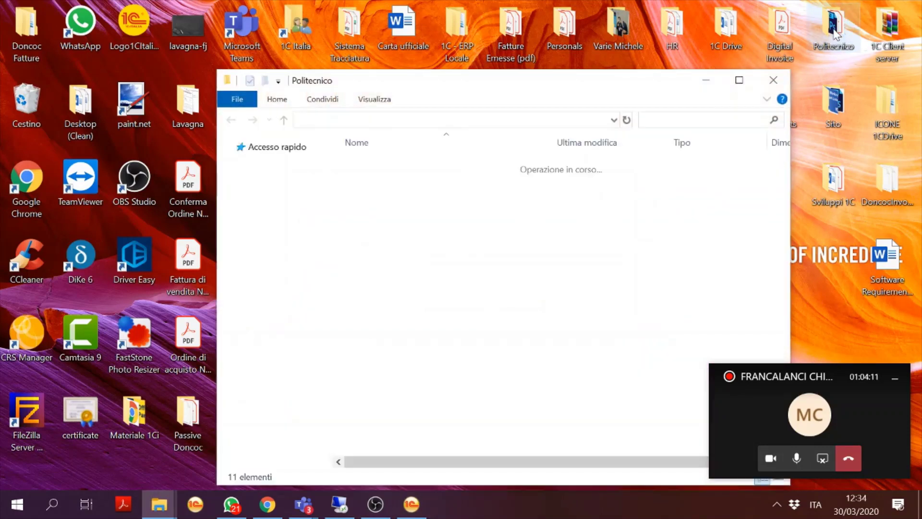
pyautogui.click(388, 165)
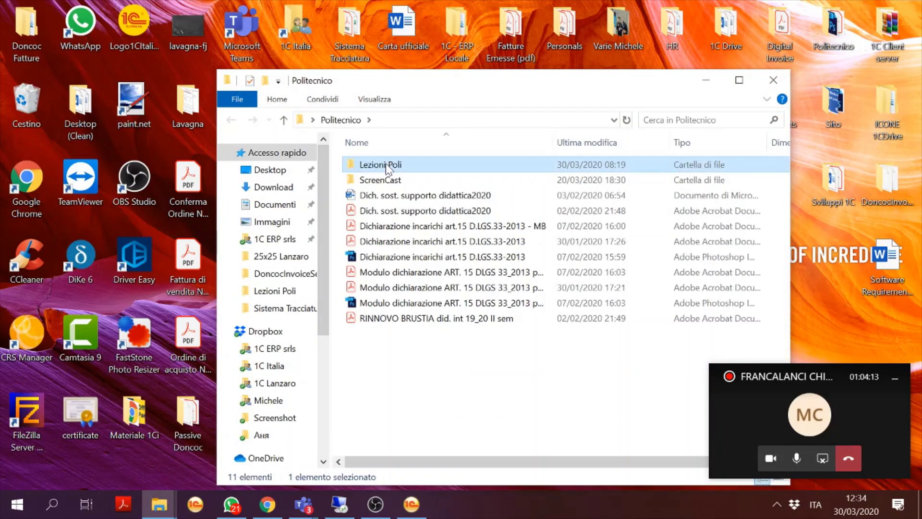
pyautogui.doubleClick(388, 166)
pyautogui.doubleClick(390, 181)
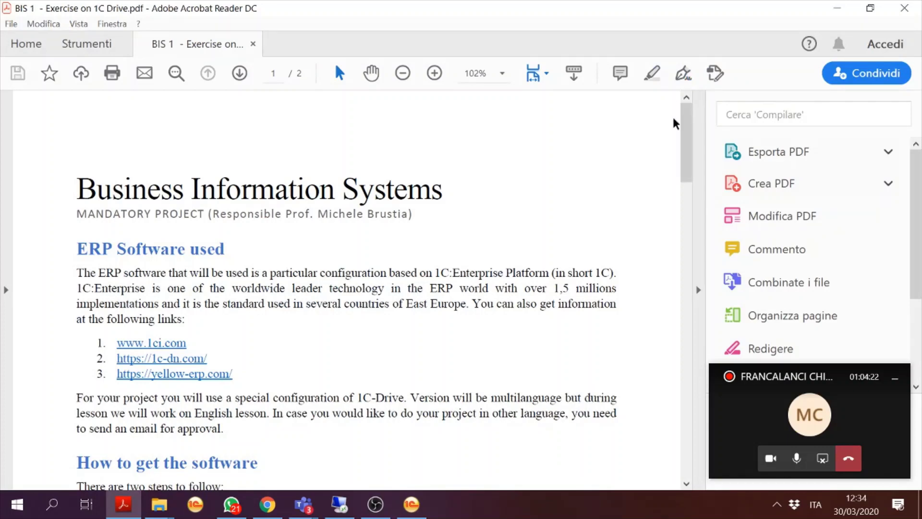
pyautogui.moveTo(687, 161); pyautogui.dragTo(689, 227)
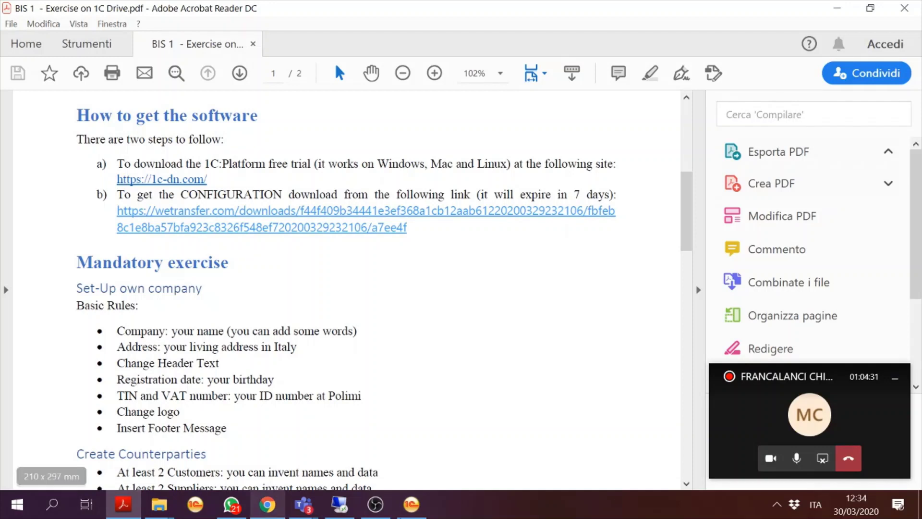
# Step: Cancel the Administrator login to the Polimi infobase and return to the exercise PDF
pyautogui.click(413, 511)
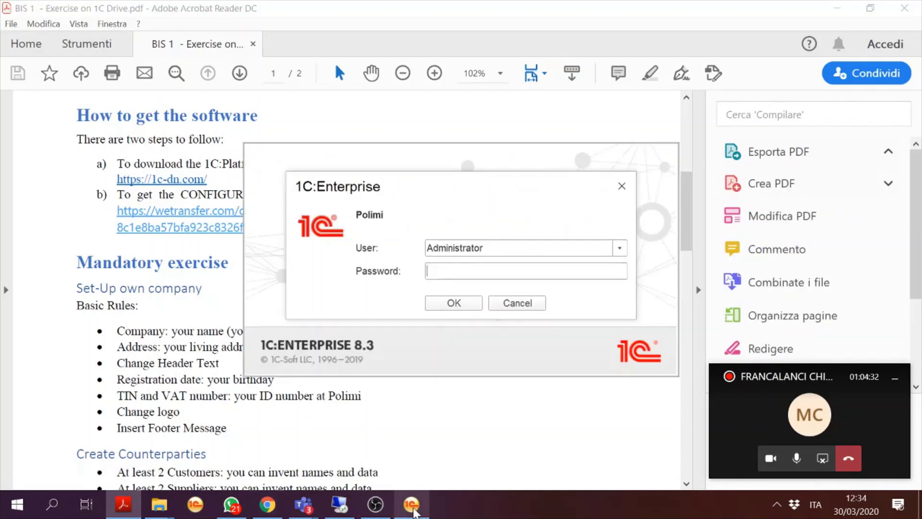
pyautogui.click(525, 303)
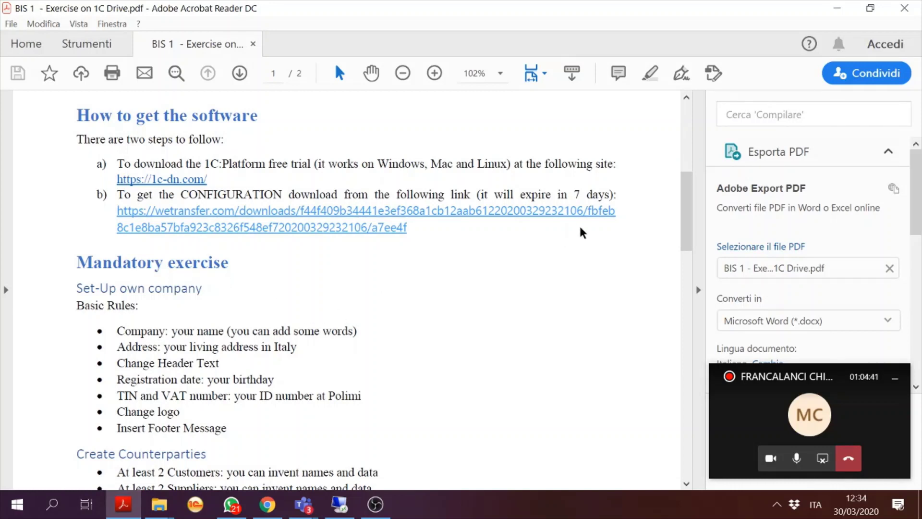
# Step: Review the deliverables list, the product and exercise requirements, and the company naming rule in the exercise PDF
pyautogui.moveTo(692, 217); pyautogui.dragTo(634, 435)
pyautogui.moveTo(619, 324); pyautogui.dragTo(47, 283)
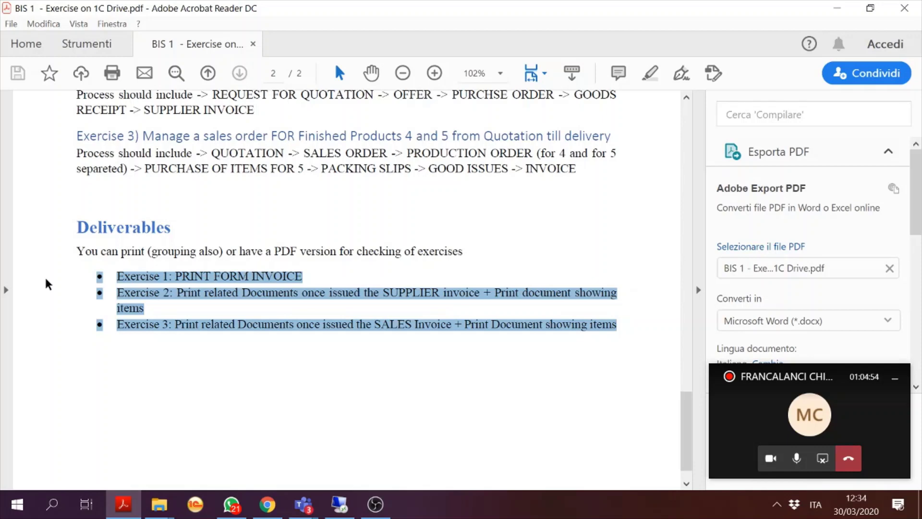
pyautogui.scroll(15, 690, 125)
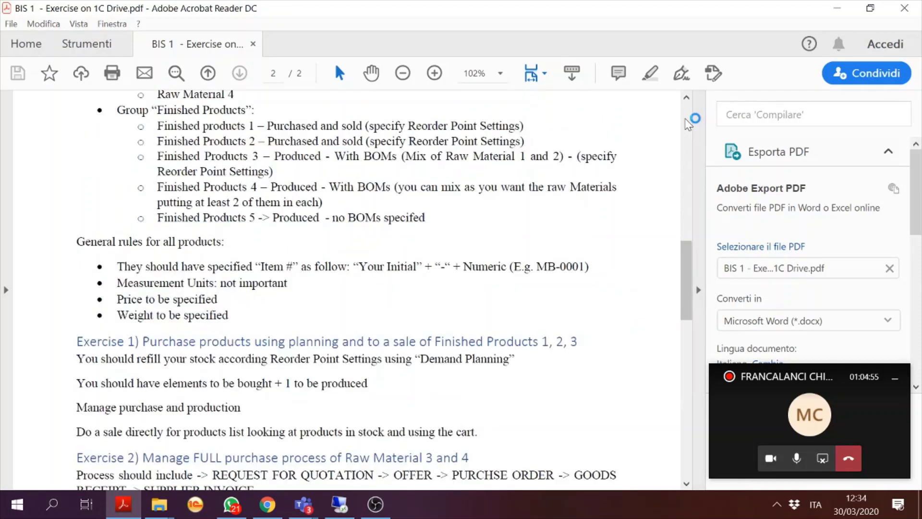
pyautogui.scroll(-3, 264, 254)
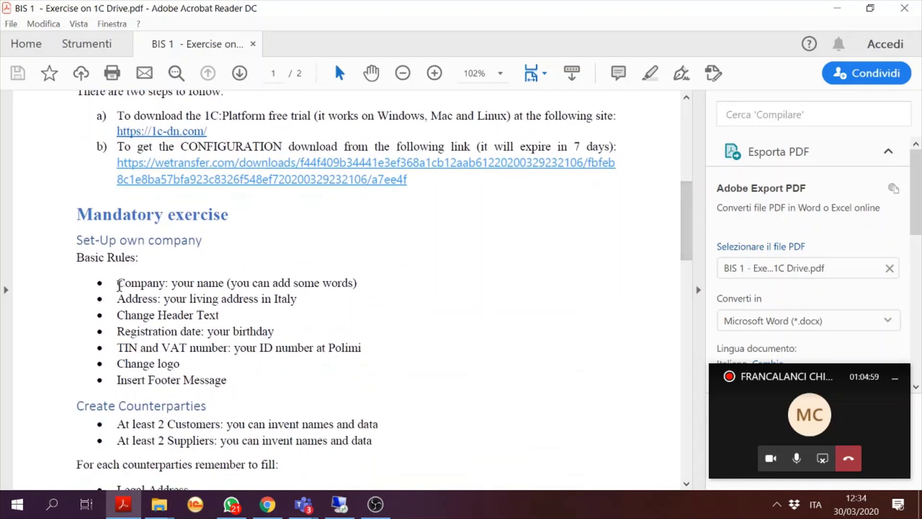
pyautogui.moveTo(171, 286); pyautogui.dragTo(223, 287)
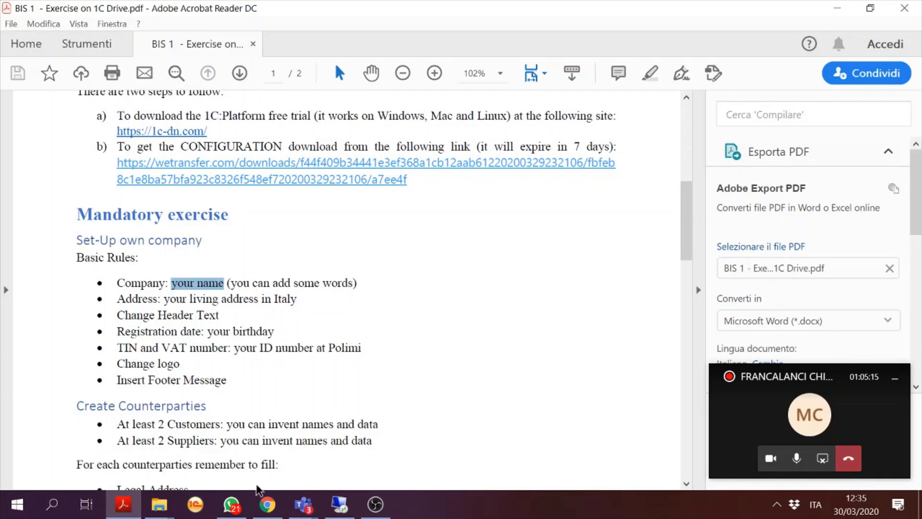
# Step: Switch to the Teams meeting chat to look for new messages, and return to the desktop
pyautogui.moveTo(307, 511)
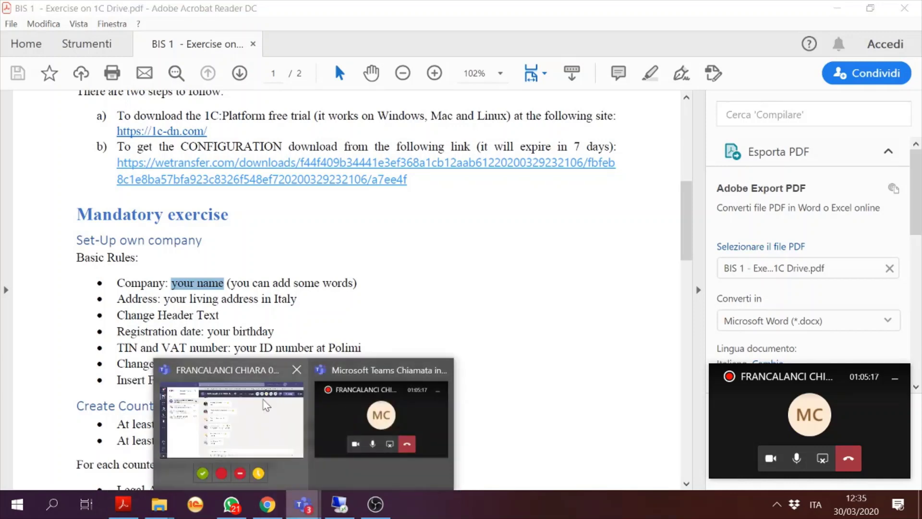
pyautogui.click(264, 405)
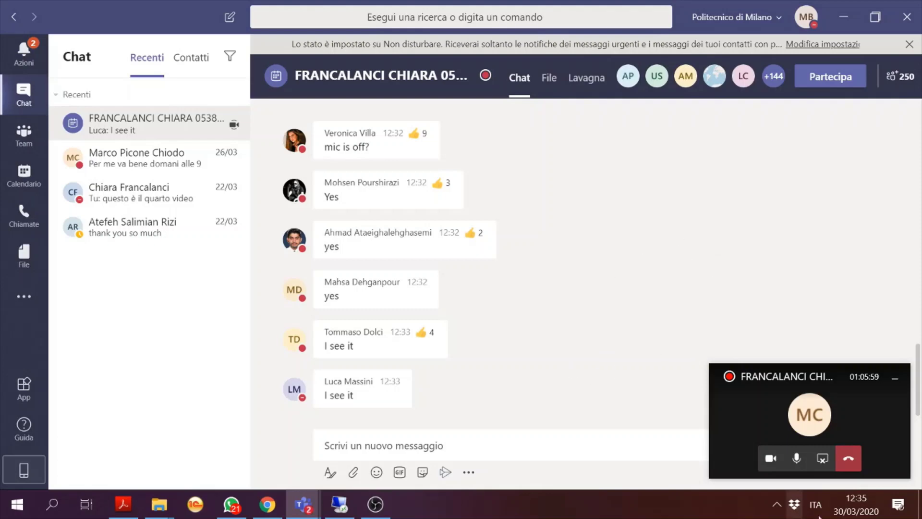
pyautogui.click(920, 505)
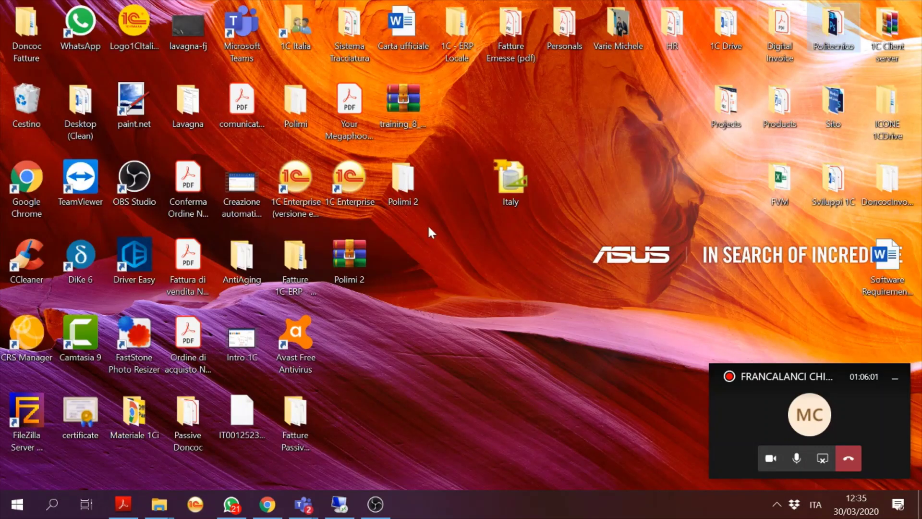
# Step: Open the 1C Enterprise (versione educativa) launcher and move its window clear of the Italy file on the desktop
pyautogui.click(296, 187)
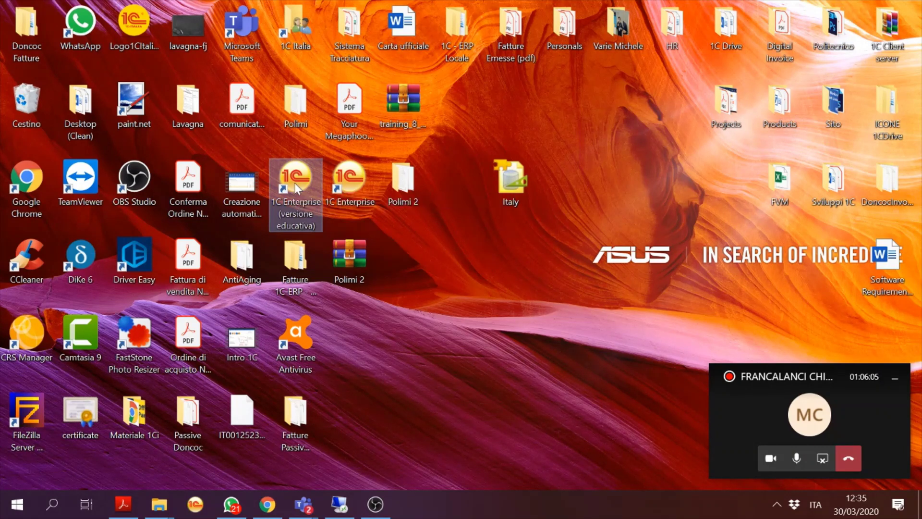
pyautogui.rightClick(296, 187)
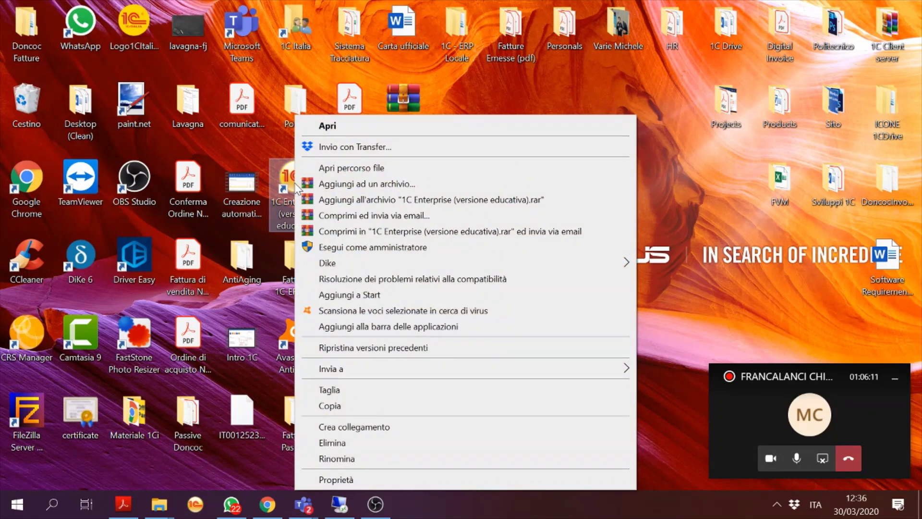
pyautogui.doubleClick(274, 192)
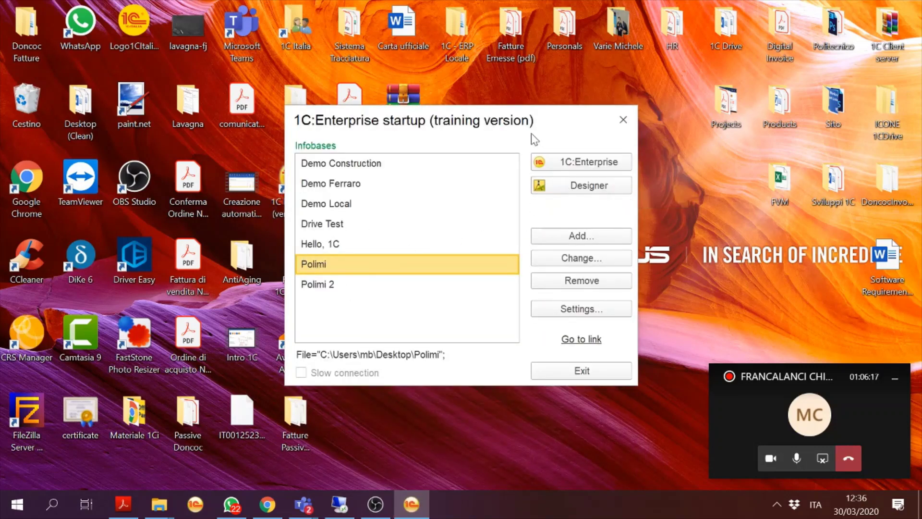
pyautogui.moveTo(540, 118); pyautogui.dragTo(375, 75)
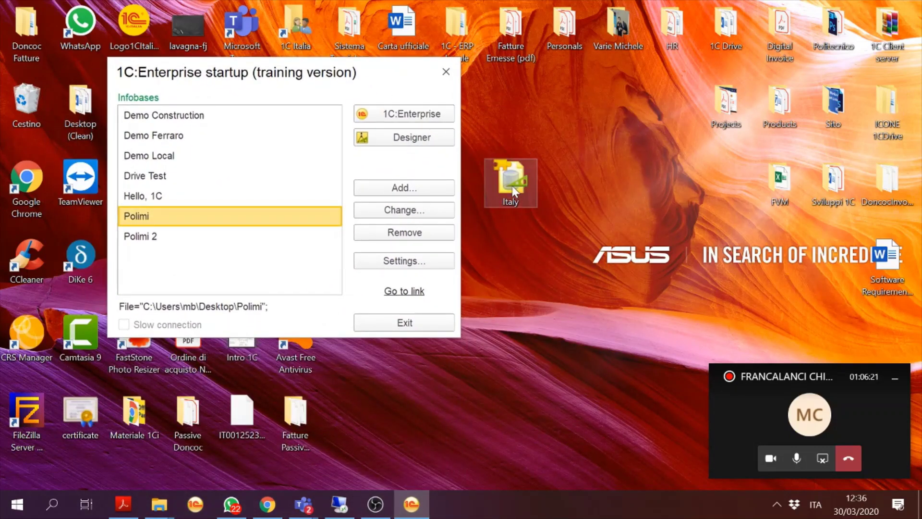
# Step: Open the Polimi infobase in Designer as Administrator and display its list of configuration extensions
pyautogui.click(384, 141)
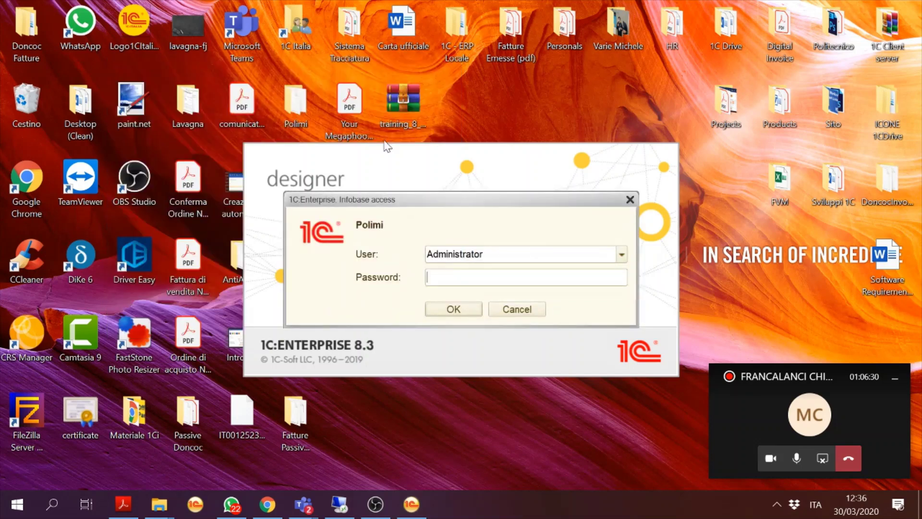
pyautogui.click(454, 307)
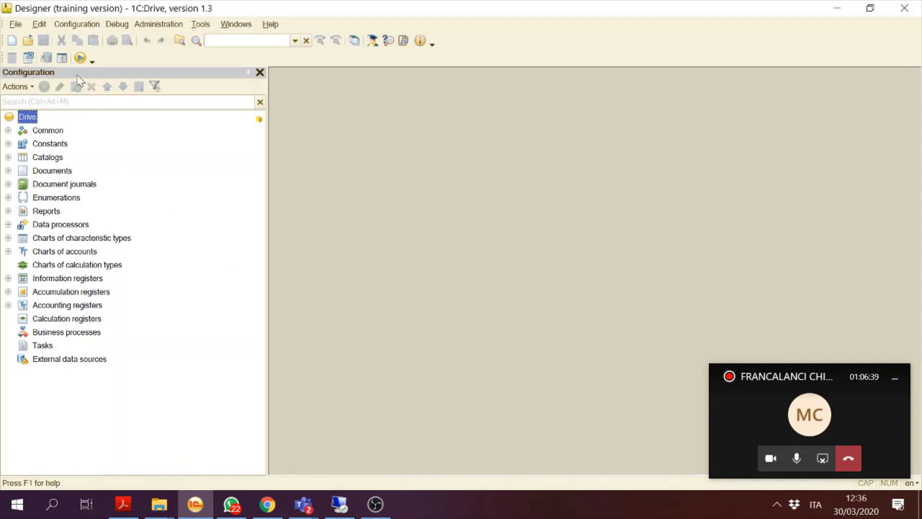
pyautogui.click(62, 24)
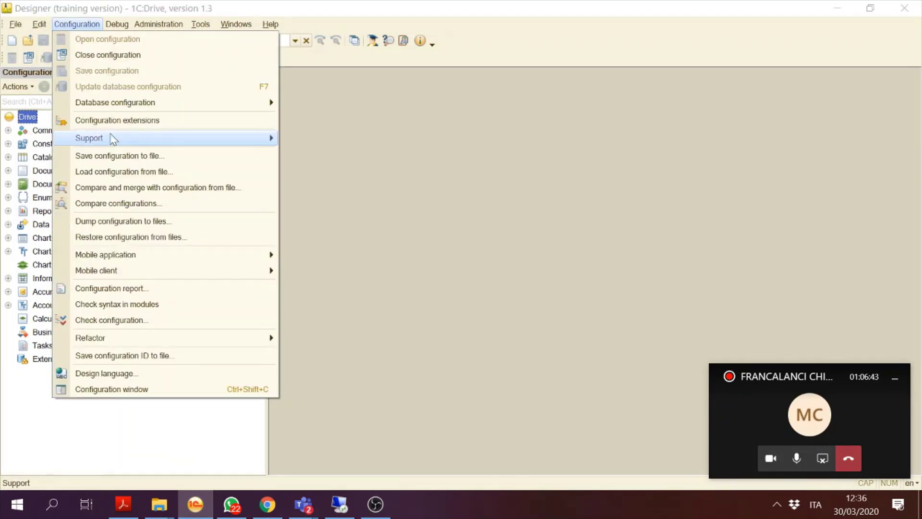
pyautogui.click(163, 119)
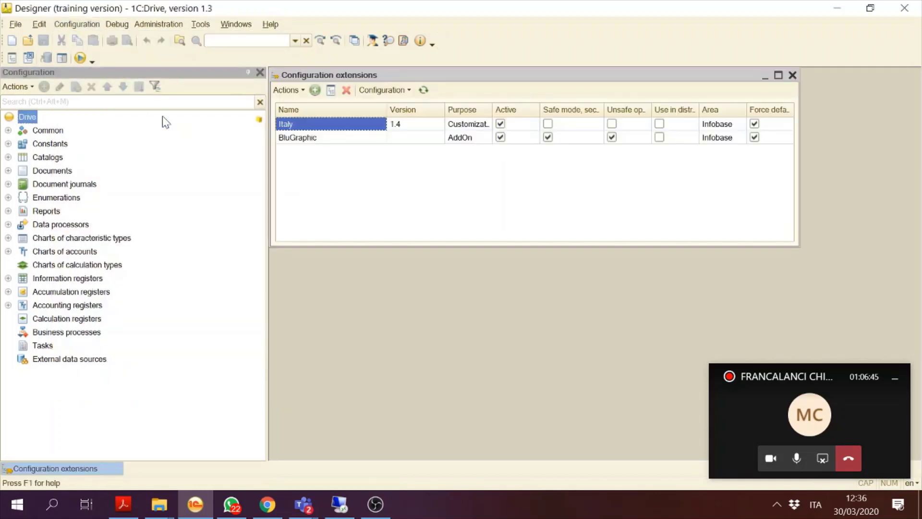
# Step: Choose the Italy file from the Desktop folder to load as the configuration of the Italy extension
pyautogui.rightClick(339, 129)
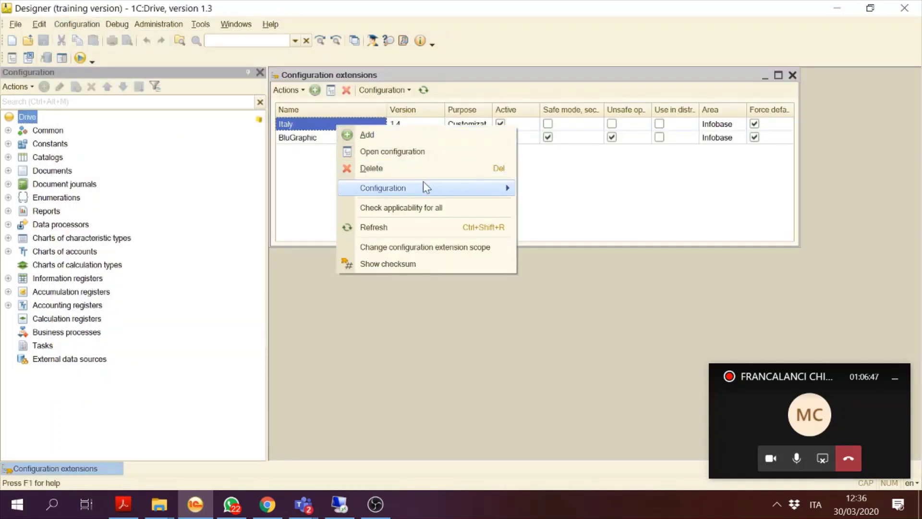
pyautogui.moveTo(434, 189)
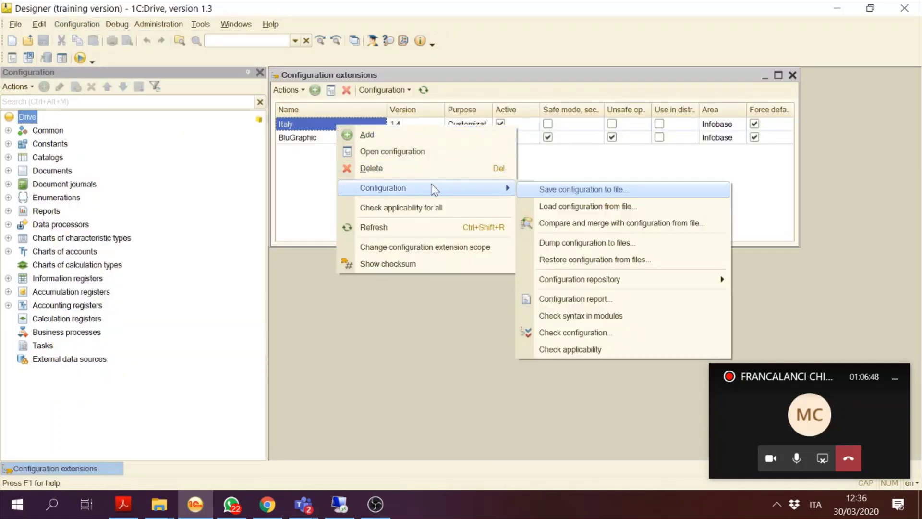
pyautogui.click(578, 207)
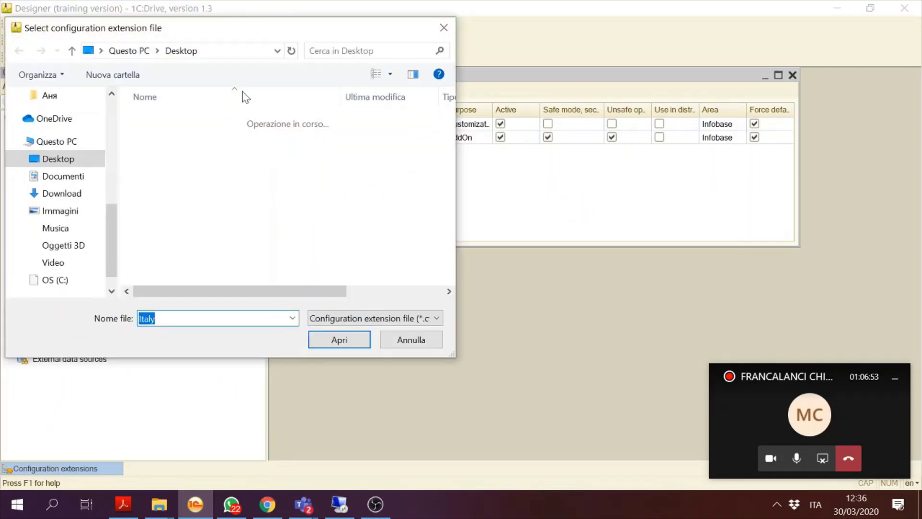
pyautogui.moveTo(224, 37); pyautogui.dragTo(458, 33)
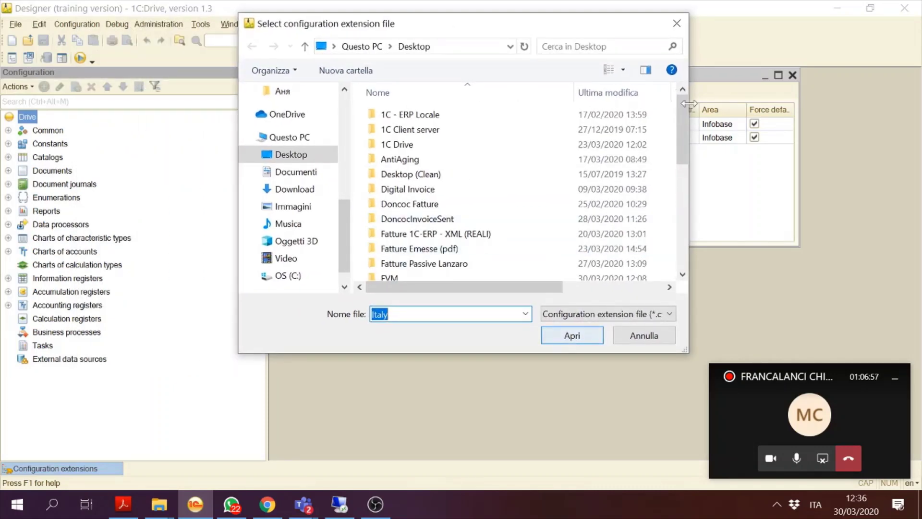
pyautogui.moveTo(685, 108); pyautogui.dragTo(682, 211)
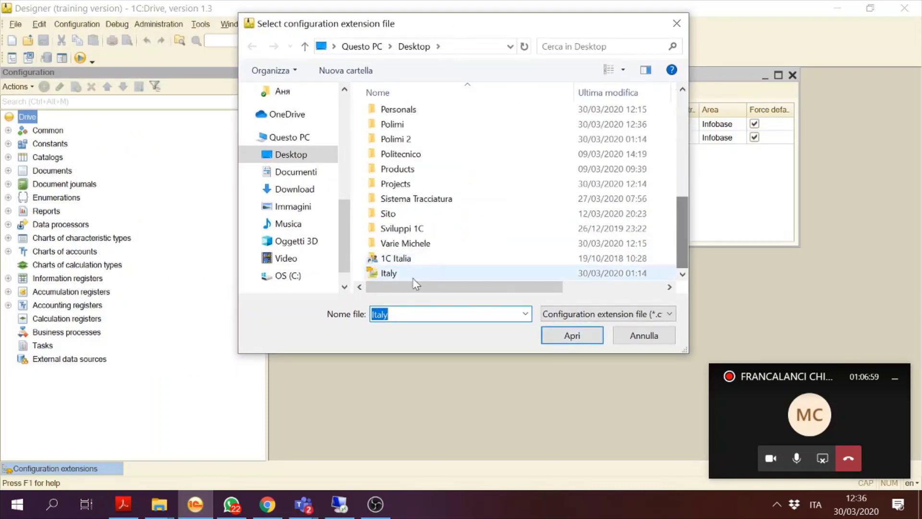
pyautogui.click(415, 273)
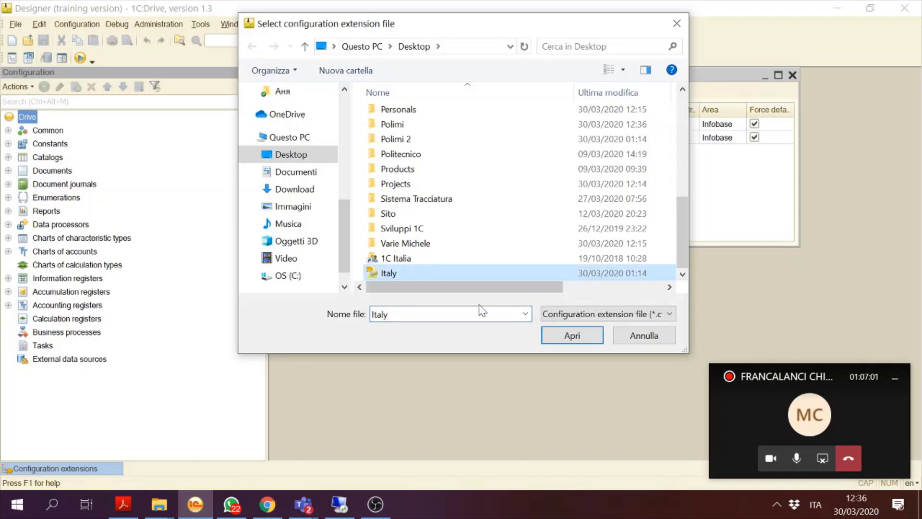
pyautogui.click(584, 342)
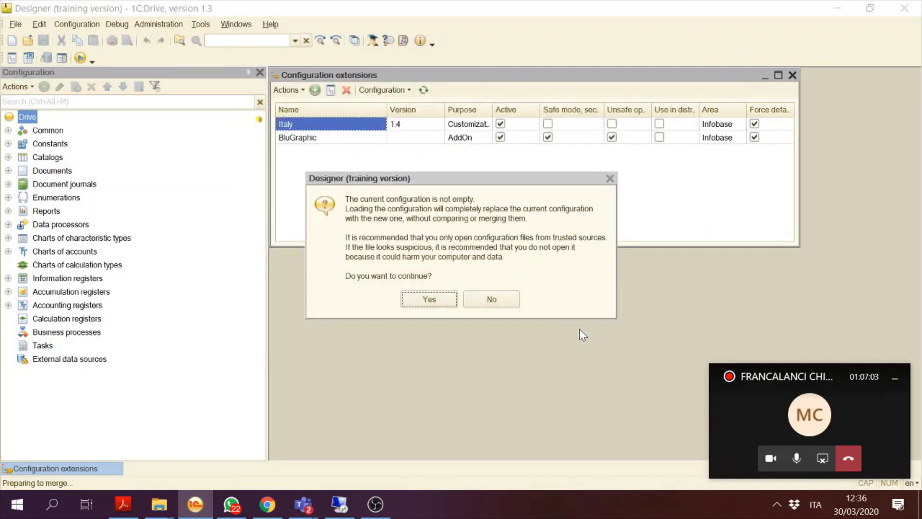
# Step: Replace the Italy extension's current configuration, update the database configuration with the restructured data, and close Designer
pyautogui.click(429, 299)
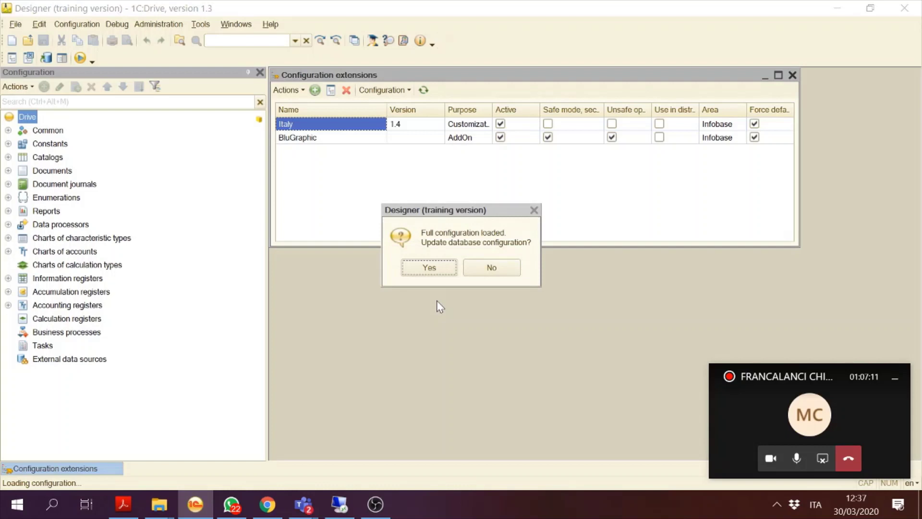
pyautogui.click(423, 265)
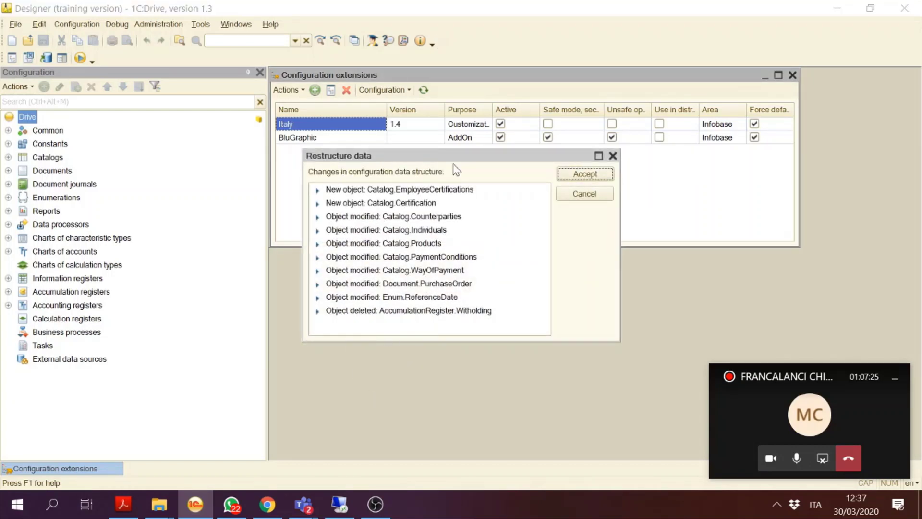
pyautogui.click(582, 177)
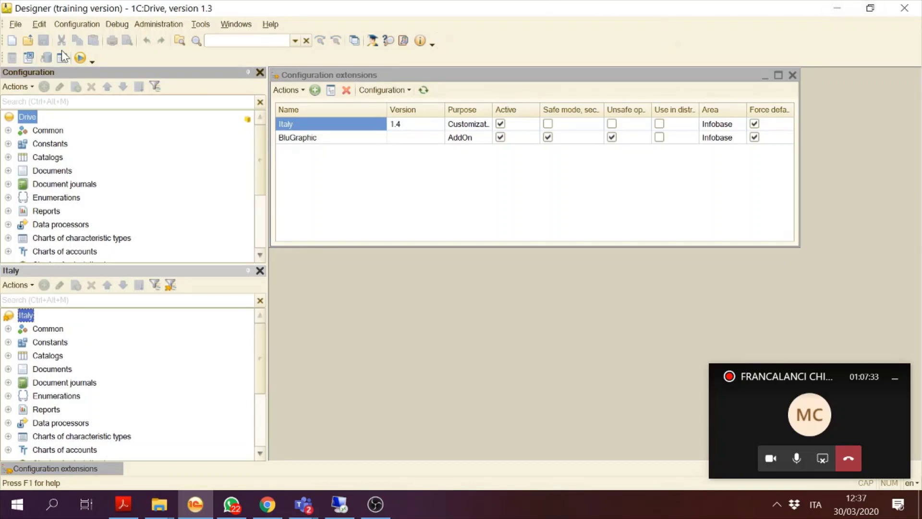
pyautogui.click(906, 9)
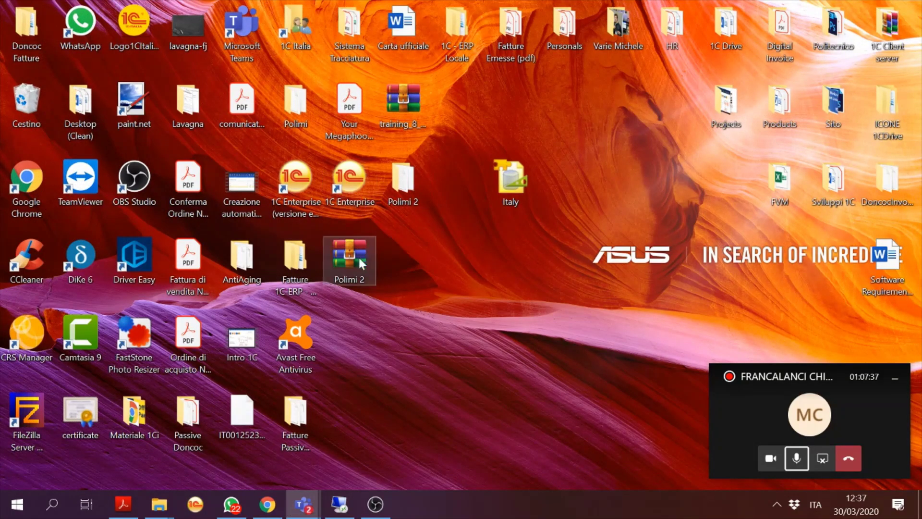
# Step: Point out the Polimi 2 archive, reopen the 1C Enterprise (versione educativa) launcher, and select the Polimi infobase
pyautogui.click(360, 272)
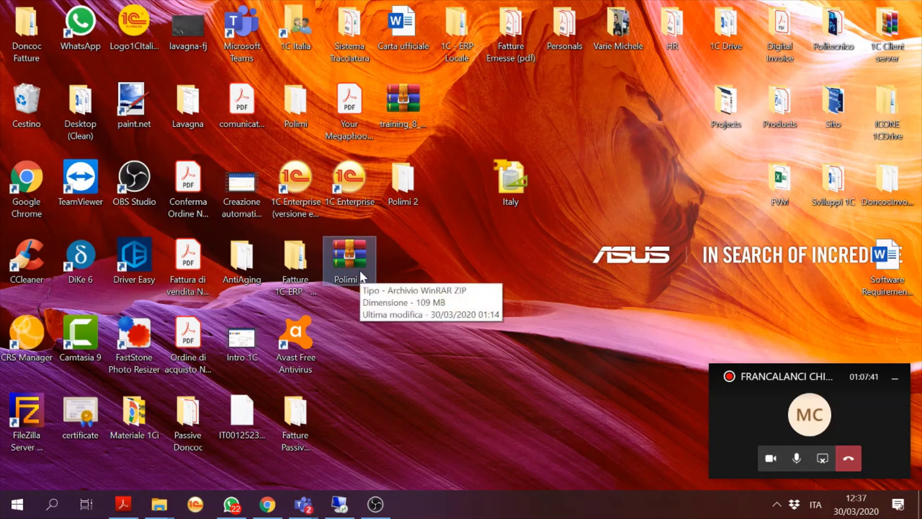
pyautogui.click(348, 189)
pyautogui.doubleClick(308, 186)
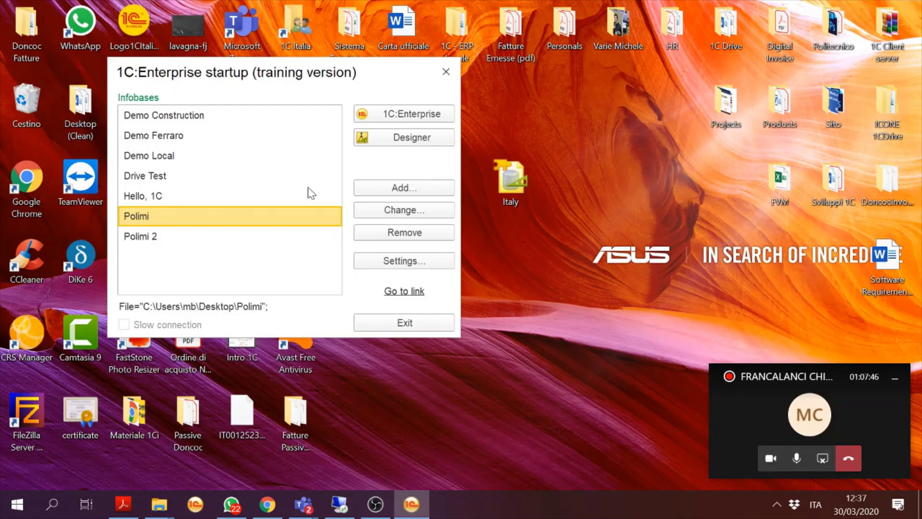
pyautogui.click(142, 238)
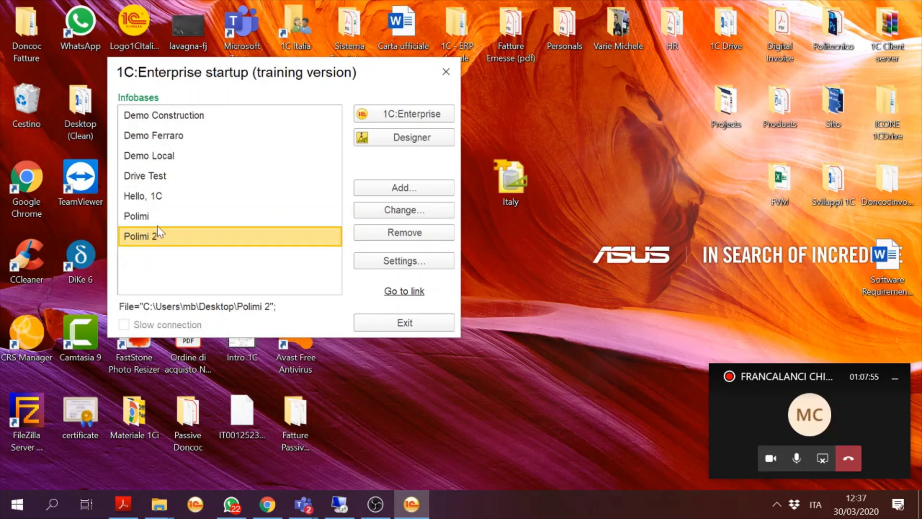
pyautogui.click(159, 223)
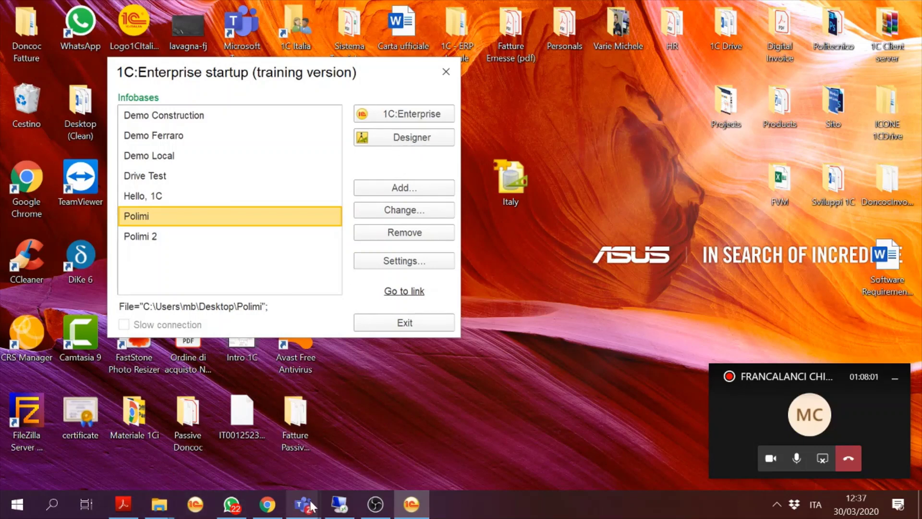
# Step: Switch to the Teams meeting chat and read the students' new questions
pyautogui.moveTo(303, 503)
pyautogui.click(230, 425)
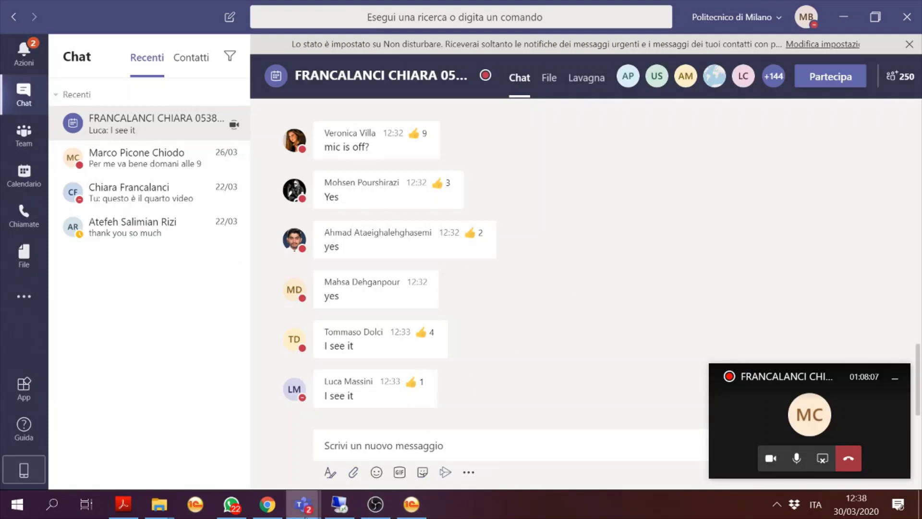
pyautogui.moveTo(292, 511)
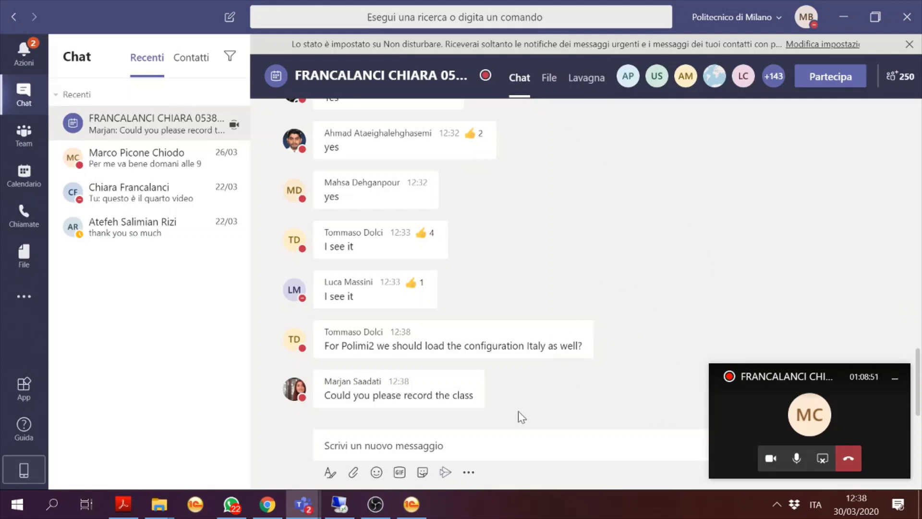
# Step: Check the lesson recording in OBS Studio, minimizing the meeting window that covers its controls, and return to the Teams chat
pyautogui.click(375, 504)
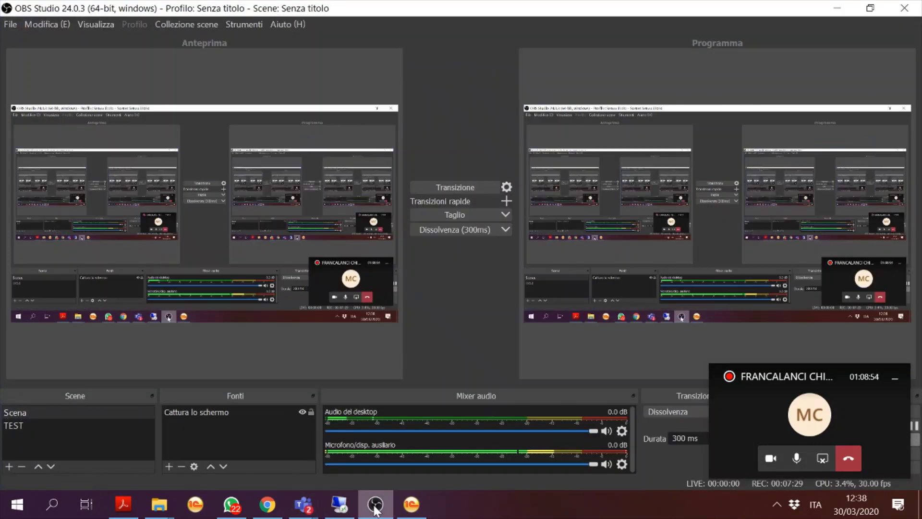
pyautogui.click(895, 377)
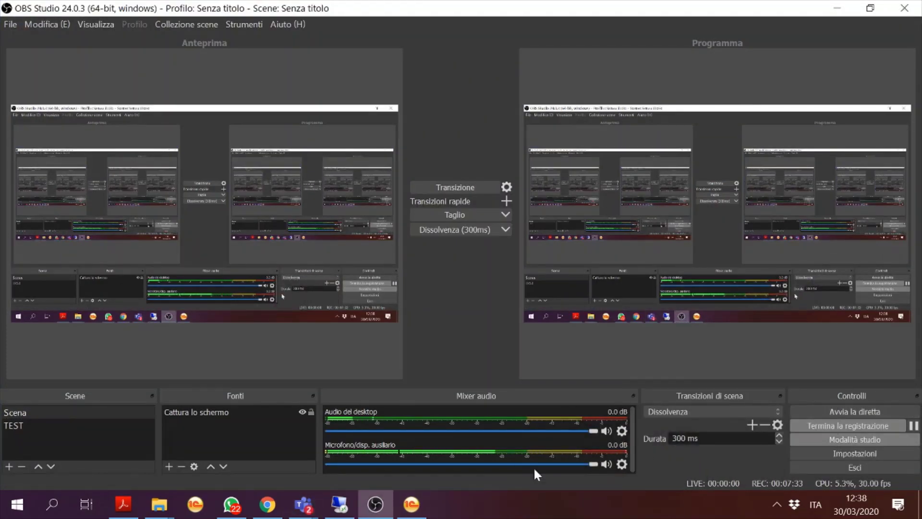
pyautogui.click(379, 507)
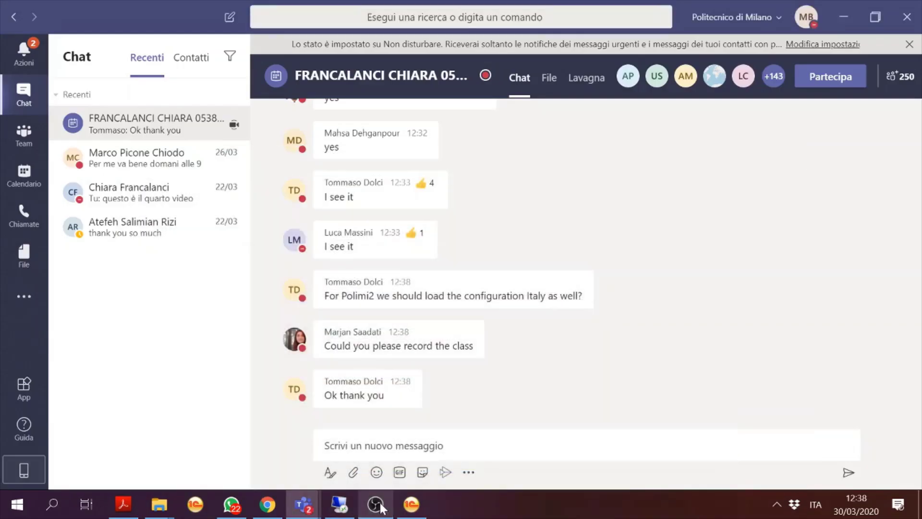
# Step: Return to the 1C:Enterprise launcher and start the Polimi infobase in 1C:Enterprise mode as Administrator
pyautogui.click(412, 504)
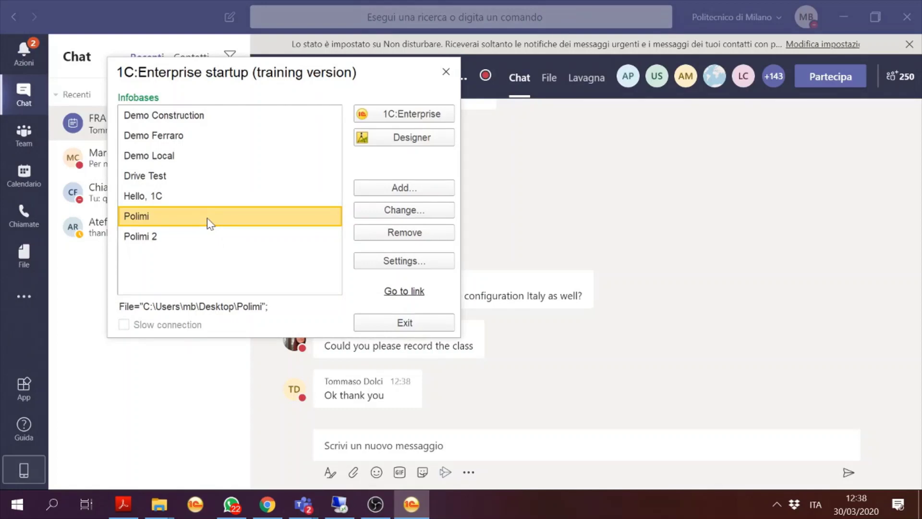
pyautogui.click(409, 118)
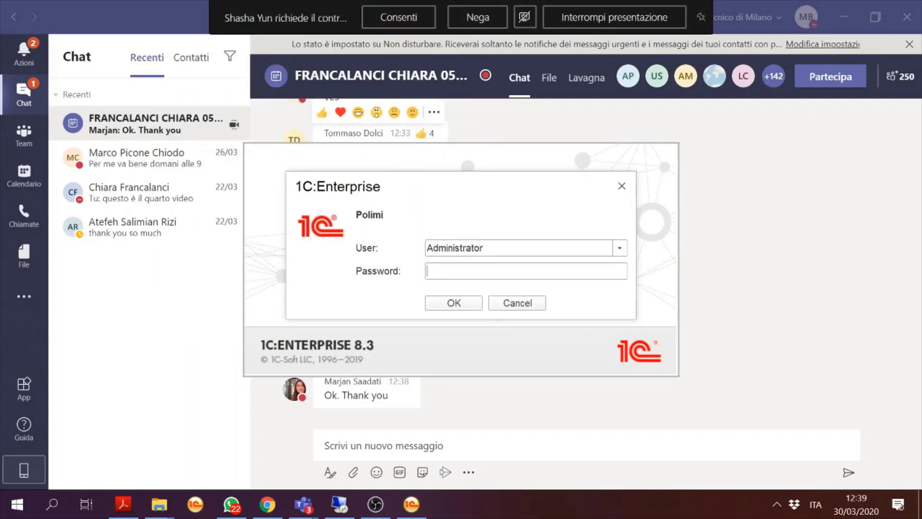
pyautogui.click(452, 303)
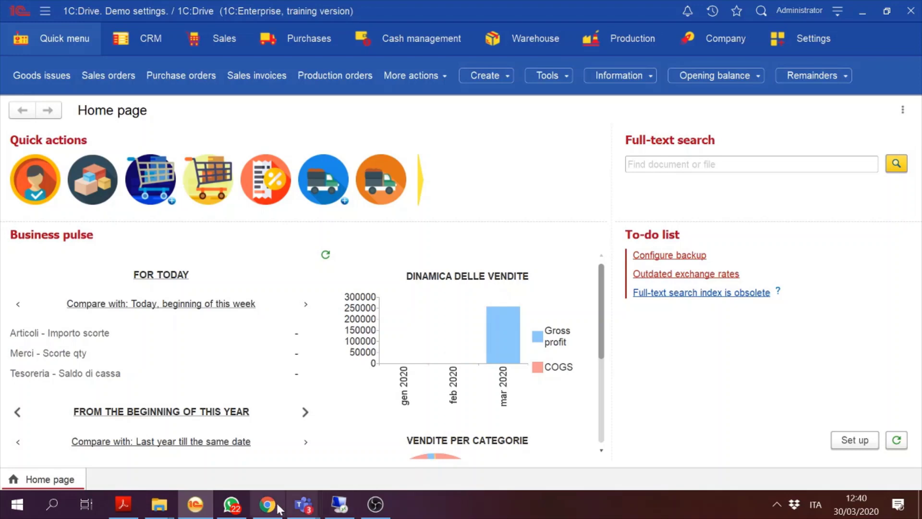
# Step: Switch to the exercise PDF and review the basic rules for setting up the company
pyautogui.click(132, 507)
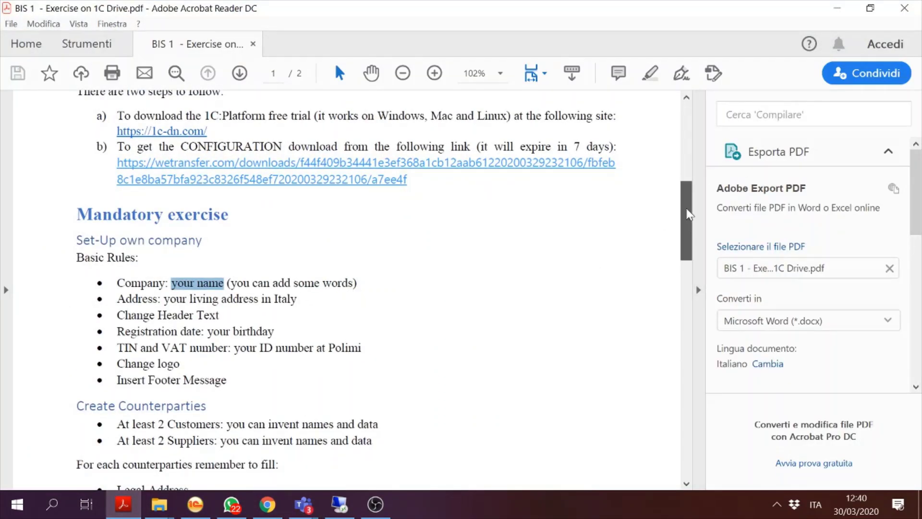
pyautogui.scroll(-1, 690, 211)
pyautogui.moveTo(690, 223)
pyautogui.mouseDown()
pyautogui.moveTo(690, 238)
pyautogui.moveTo(690, 226)
pyautogui.mouseUp()
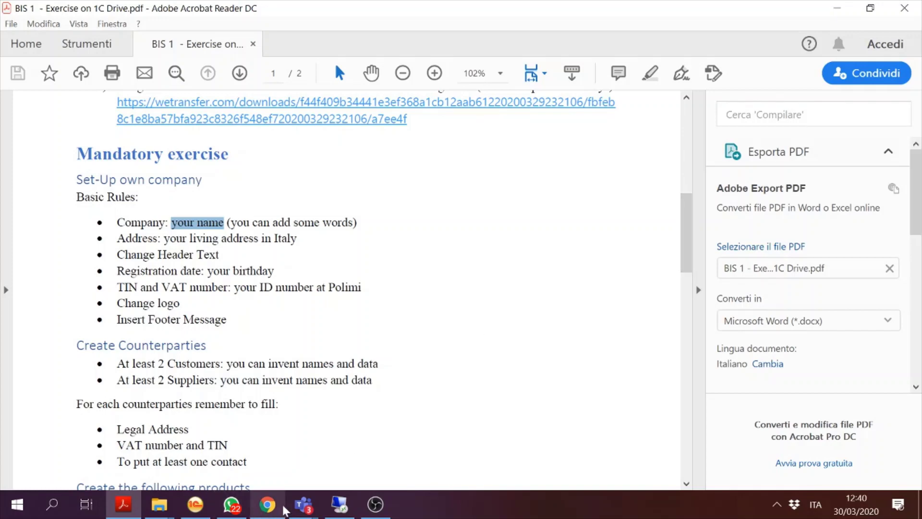
# Step: Check the Teams meeting chat for new student questions and return to the exercise PDF
pyautogui.click(300, 509)
pyautogui.click(255, 426)
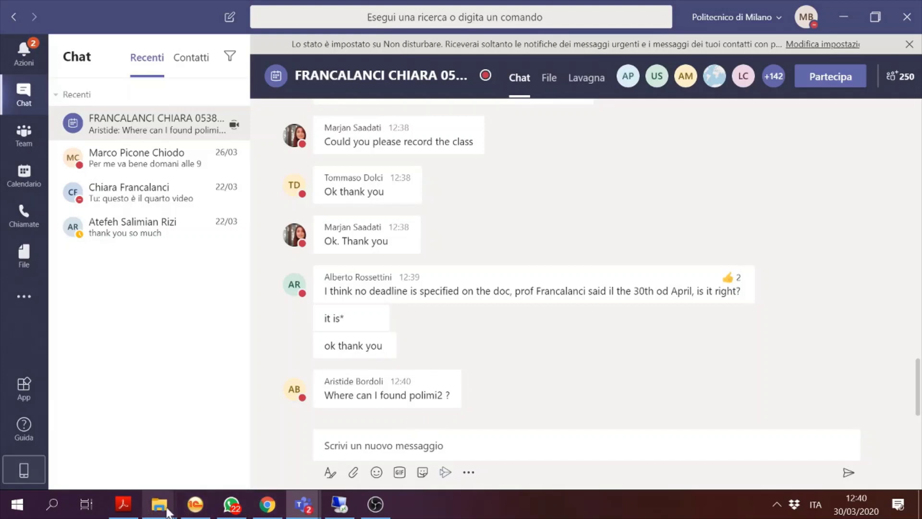
pyautogui.click(123, 505)
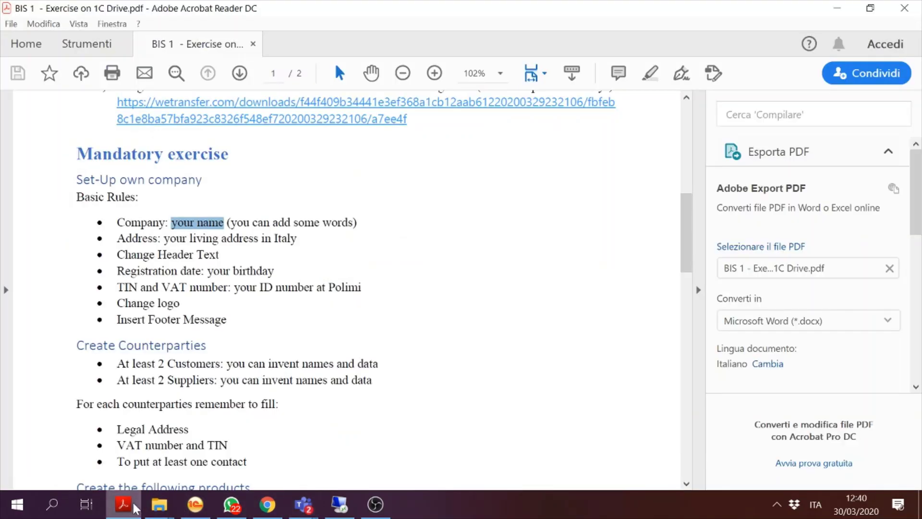
# Step: Review the software download instructions, the company set-up rules and the counterparty requirements in the exercise PDF
pyautogui.moveTo(684, 247); pyautogui.dragTo(685, 211)
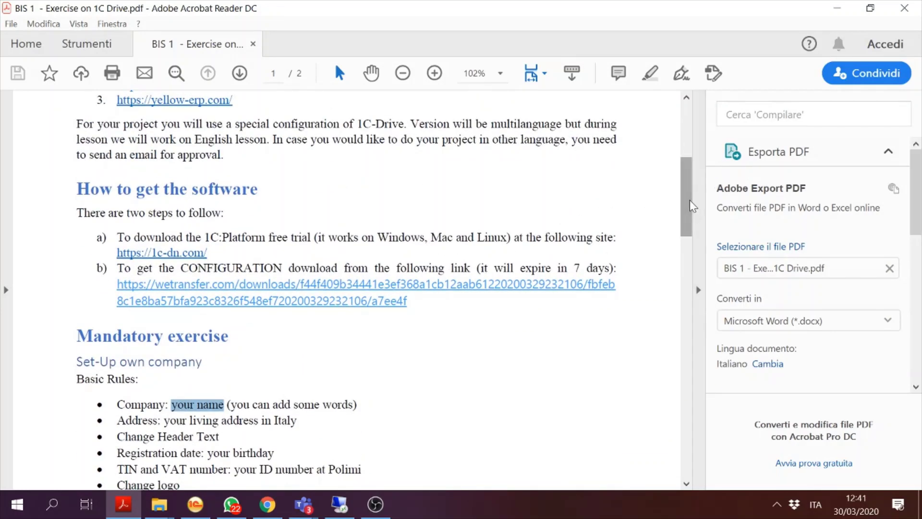
pyautogui.moveTo(690, 206); pyautogui.dragTo(697, 232)
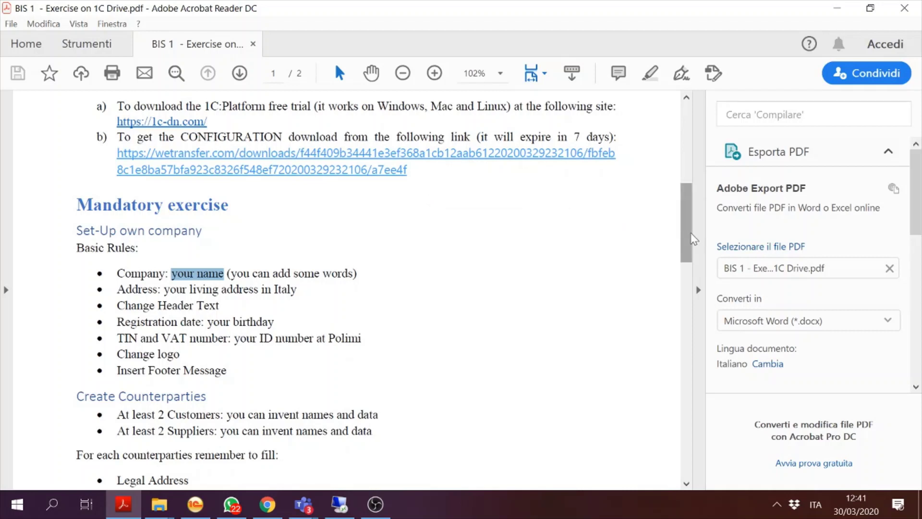
pyautogui.moveTo(691, 239); pyautogui.dragTo(691, 260)
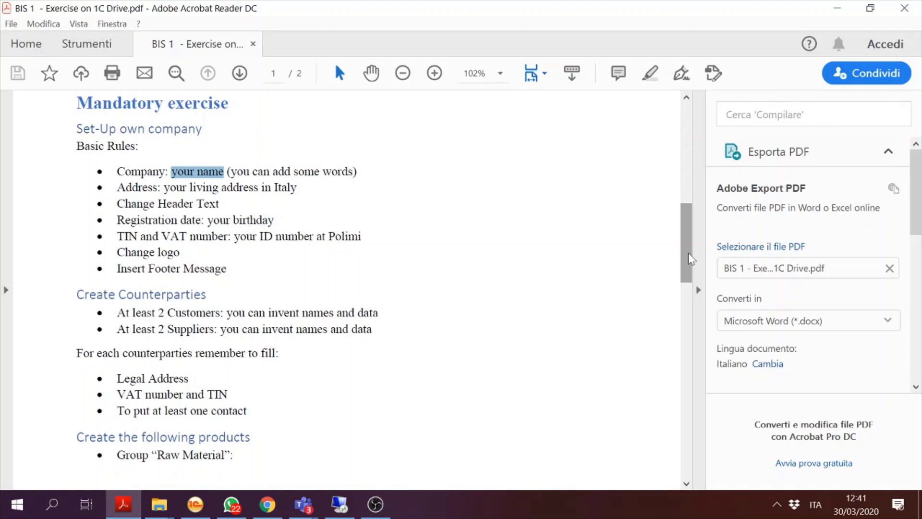
pyautogui.moveTo(690, 259); pyautogui.dragTo(691, 261)
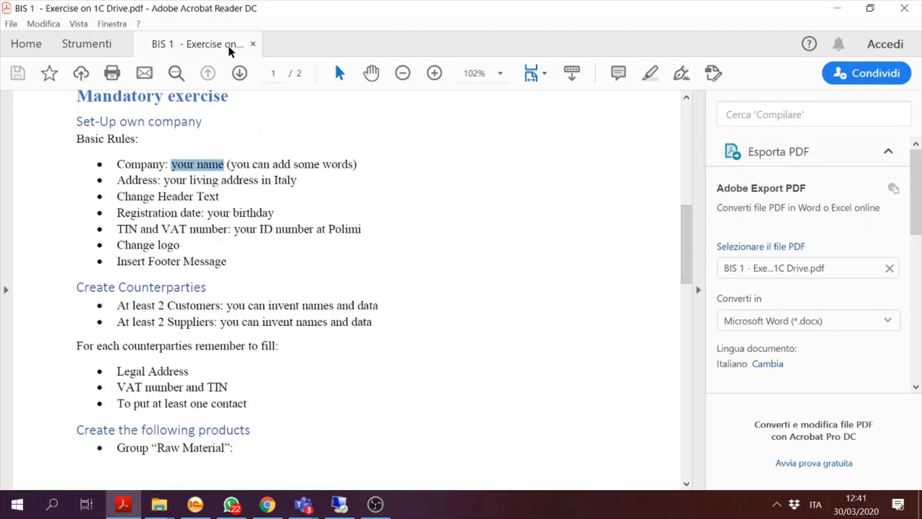
# Step: Switch to 1C:Drive, open the company details record and review the Alias, TIN and VAT number fields
pyautogui.click(67, 163)
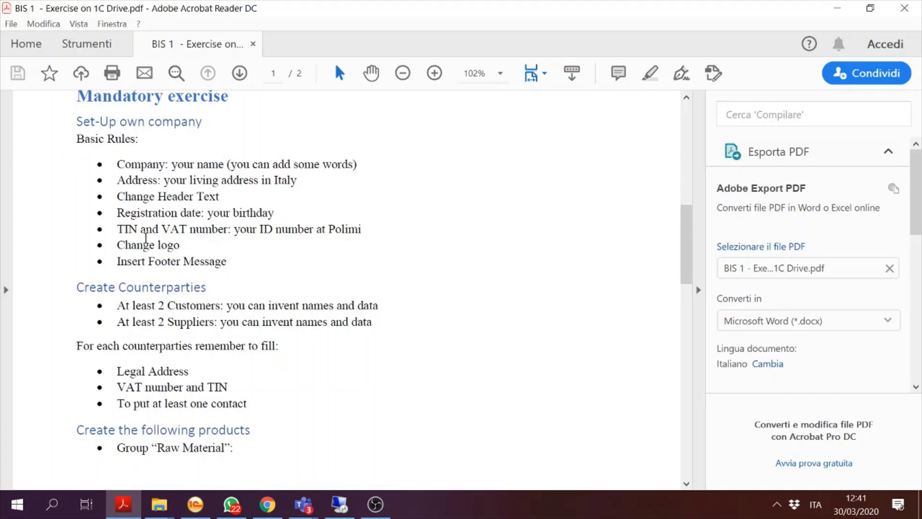
pyautogui.click(195, 505)
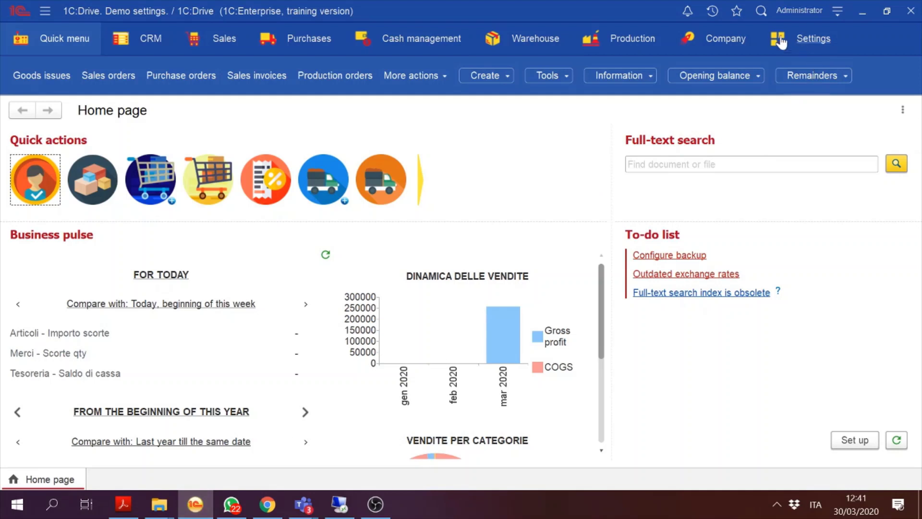
pyautogui.click(724, 44)
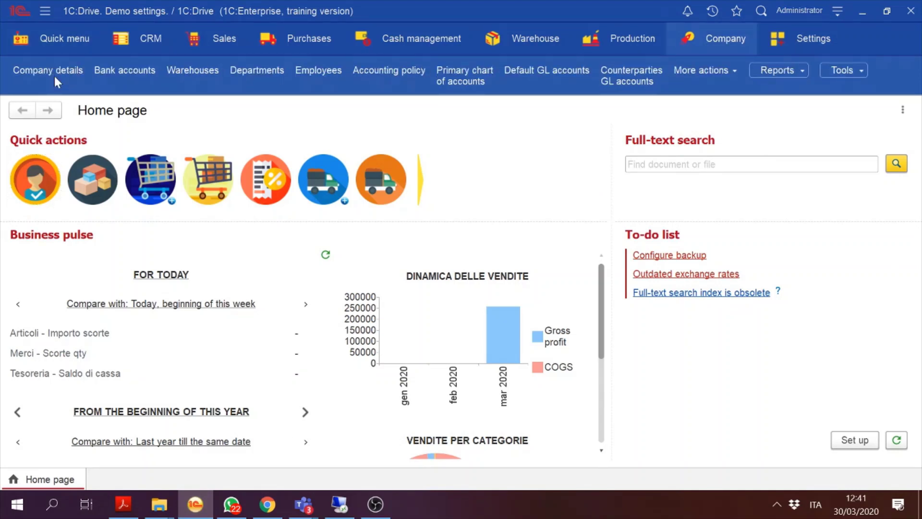
pyautogui.click(41, 70)
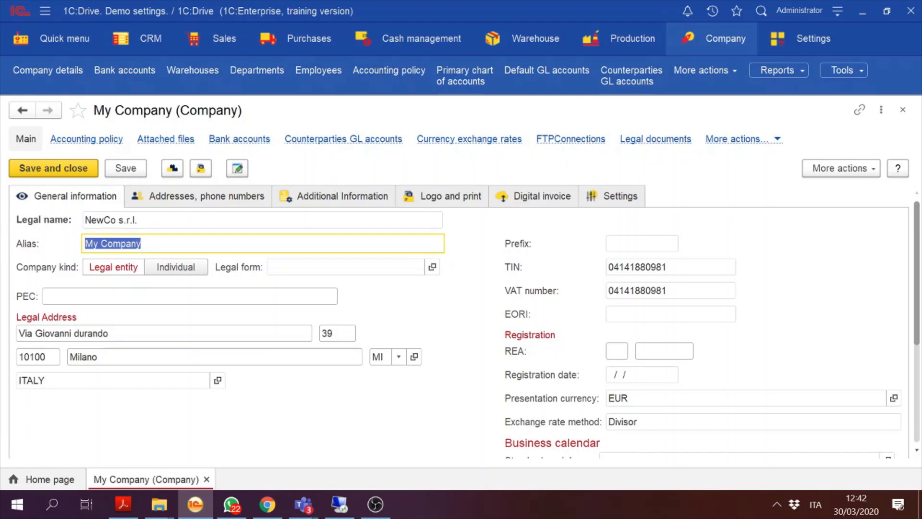
pyautogui.press('Tab')
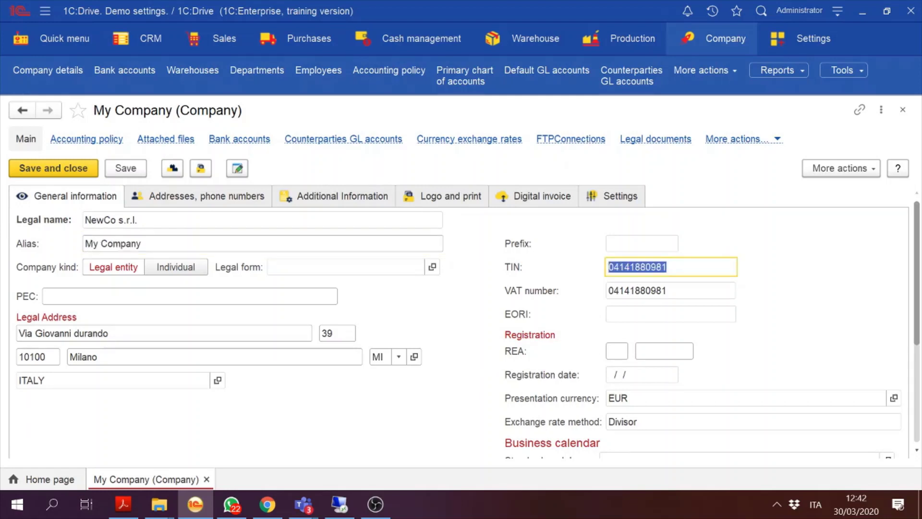
pyautogui.press('Tab')
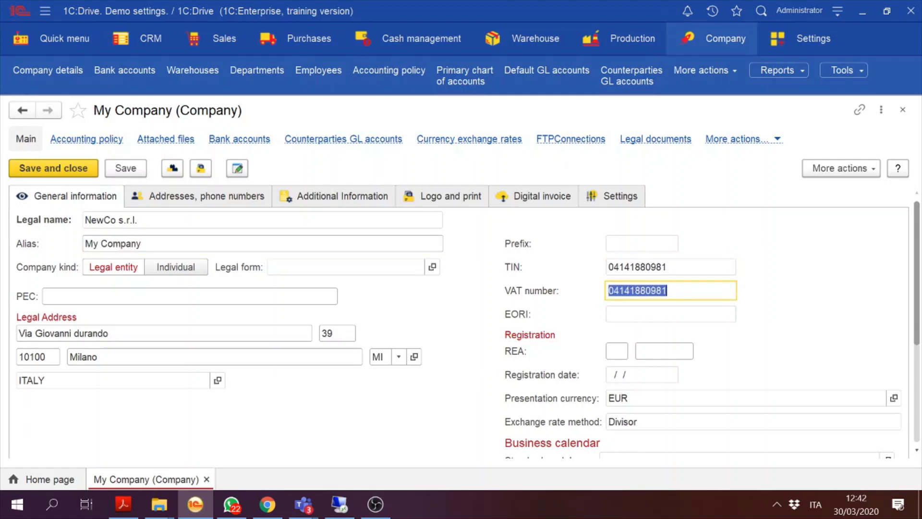
pyautogui.hotkey('shift', 'Tab')
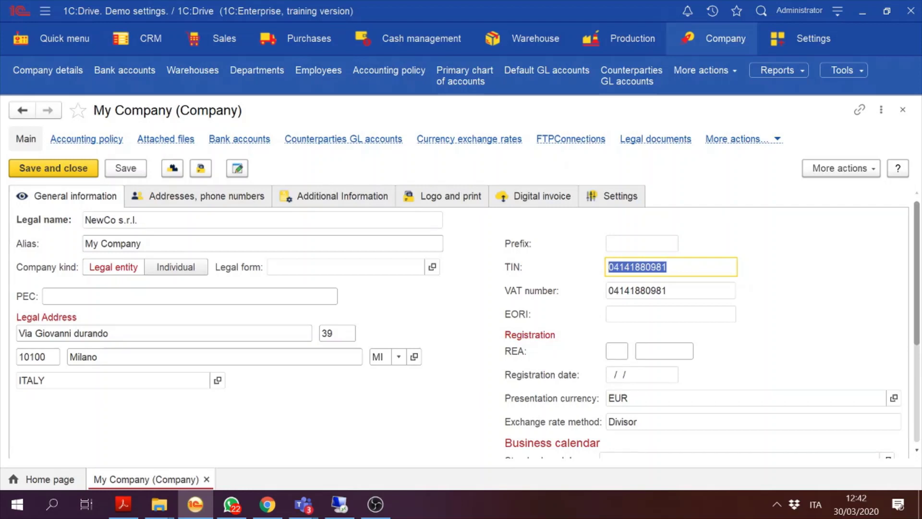
# Step: Show the company's logo and print settings and view the current logo image at full size
pyautogui.click(438, 200)
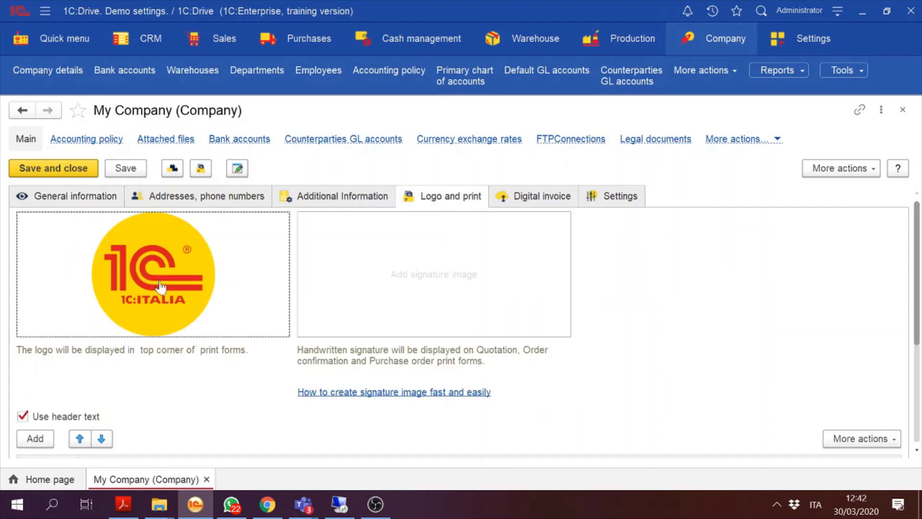
pyautogui.rightClick(152, 269)
pyautogui.click(152, 269)
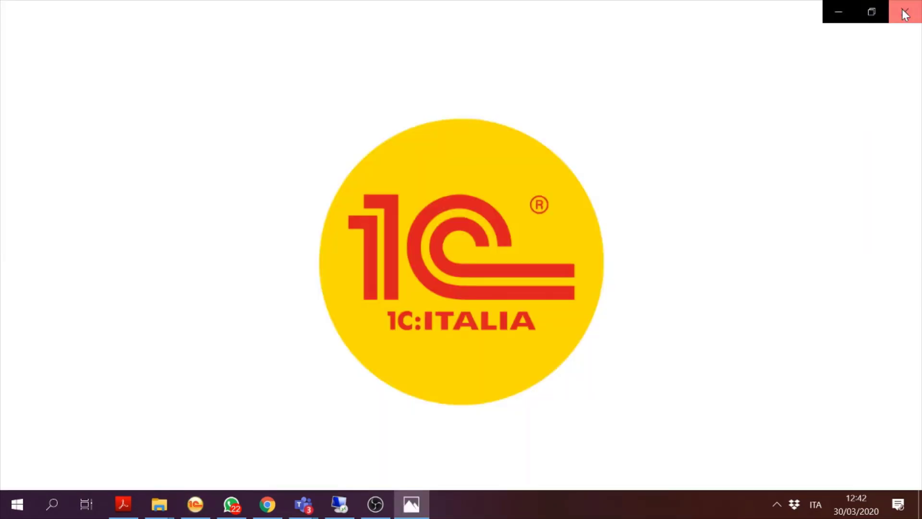
pyautogui.click(905, 12)
# Step: Clear the company logo and add the Logo1CItalia-Round-Compact image from the desktop in its place
pyautogui.rightClick(147, 264)
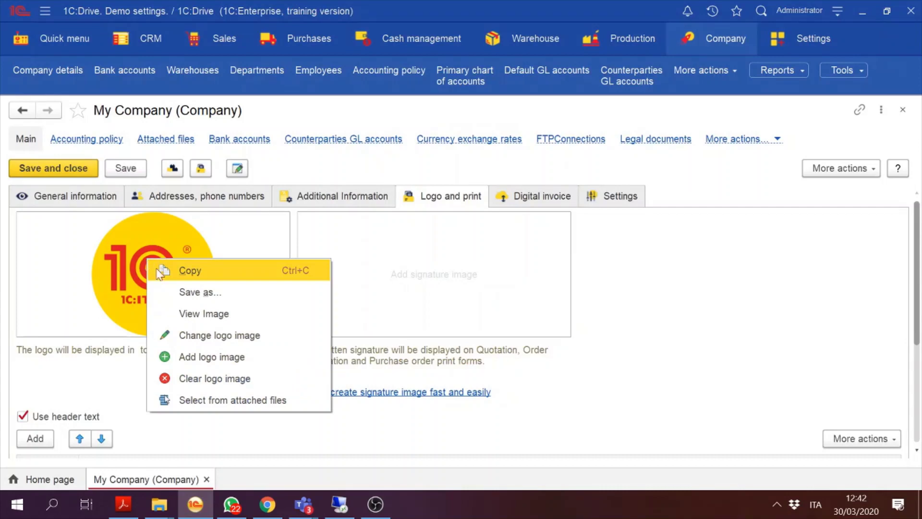
pyautogui.click(214, 380)
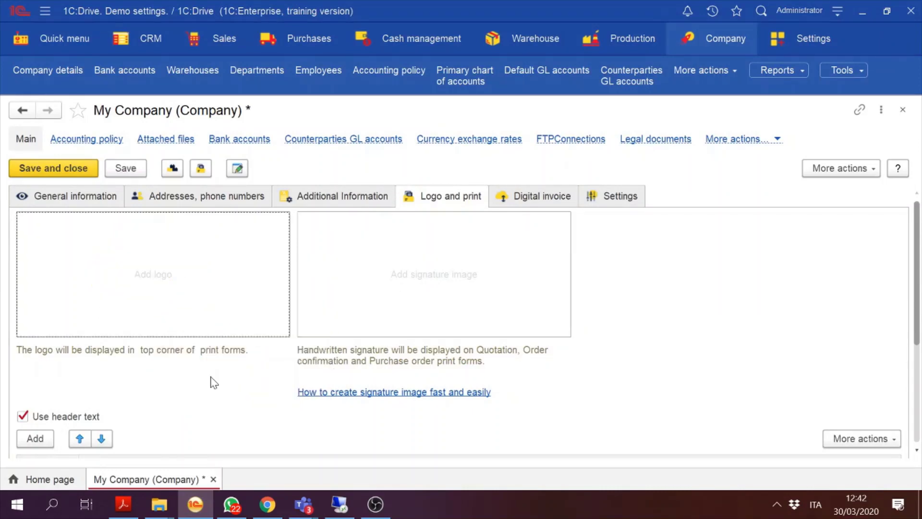
pyautogui.click(164, 282)
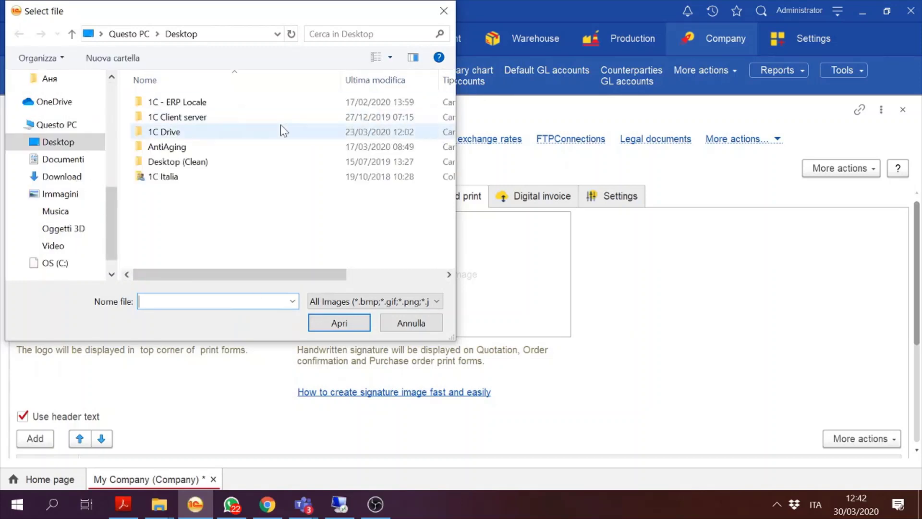
pyautogui.moveTo(447, 119); pyautogui.dragTo(448, 225)
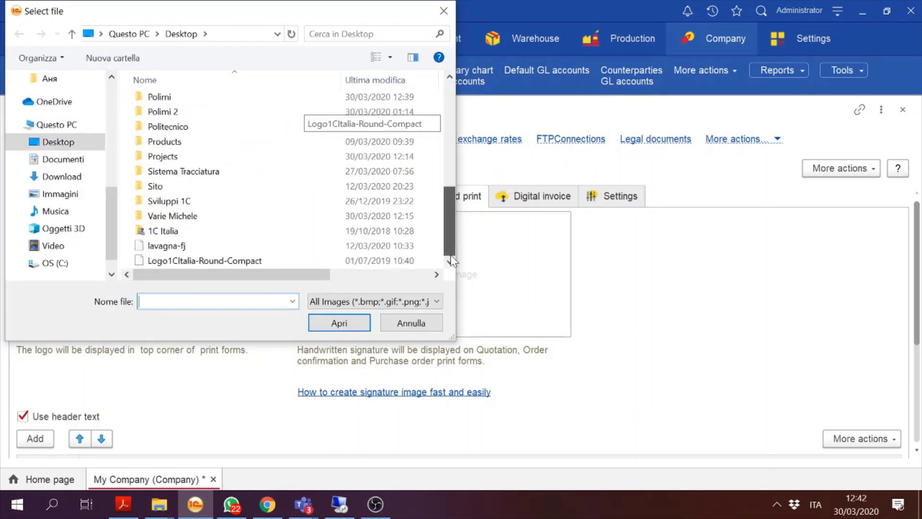
pyautogui.click(161, 261)
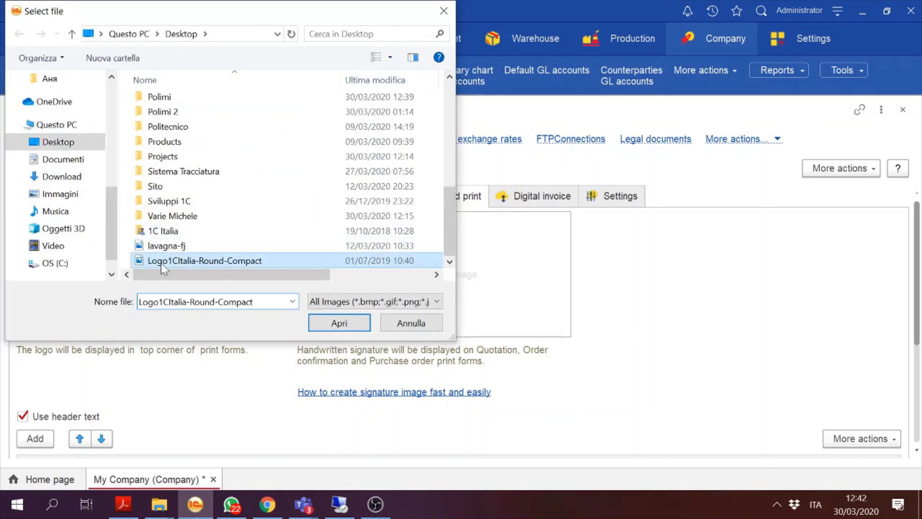
pyautogui.doubleClick(161, 261)
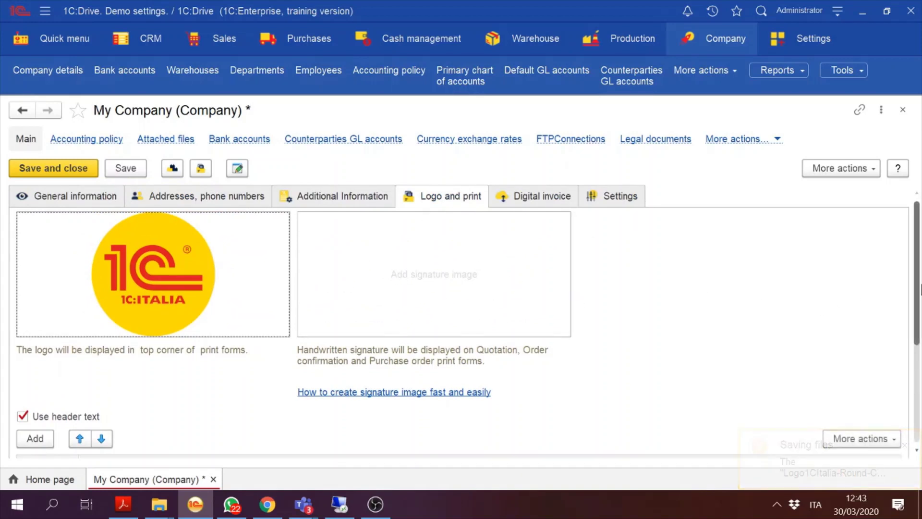
# Step: Review the company's header text lines and highlight the footer message requirement in the exercise PDF
pyautogui.scroll(-4, 903, 398)
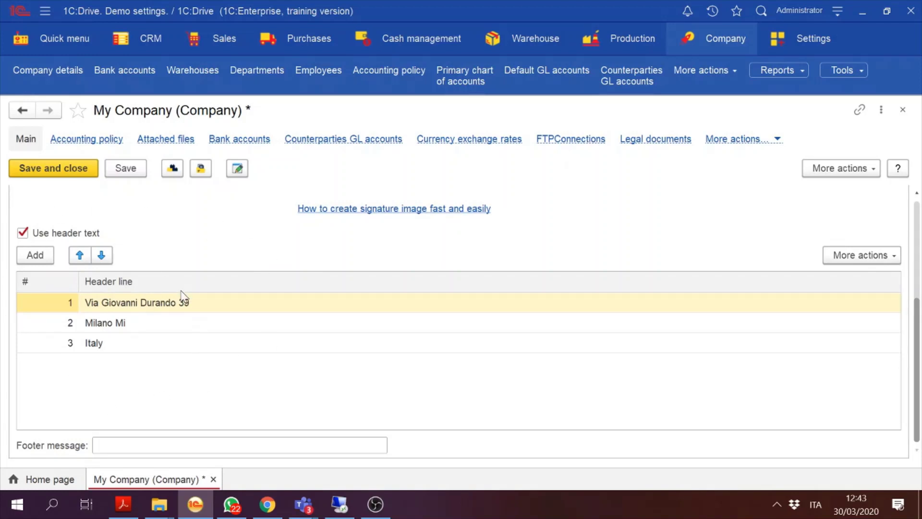
pyautogui.click(133, 342)
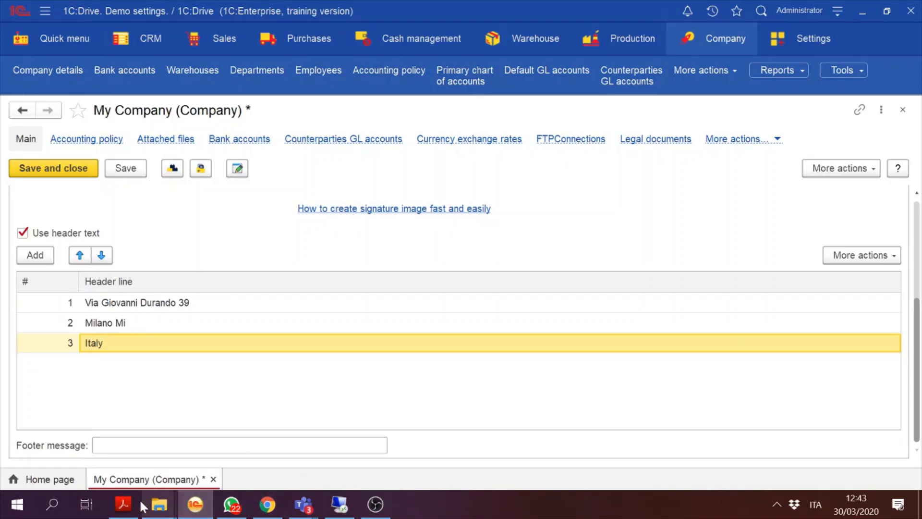
pyautogui.moveTo(124, 513)
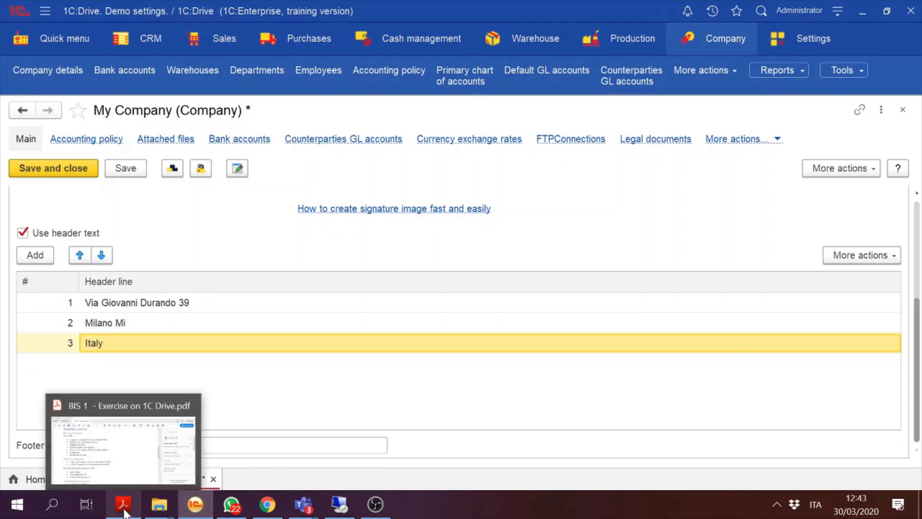
pyautogui.click(127, 469)
pyautogui.moveTo(148, 261); pyautogui.dragTo(236, 259)
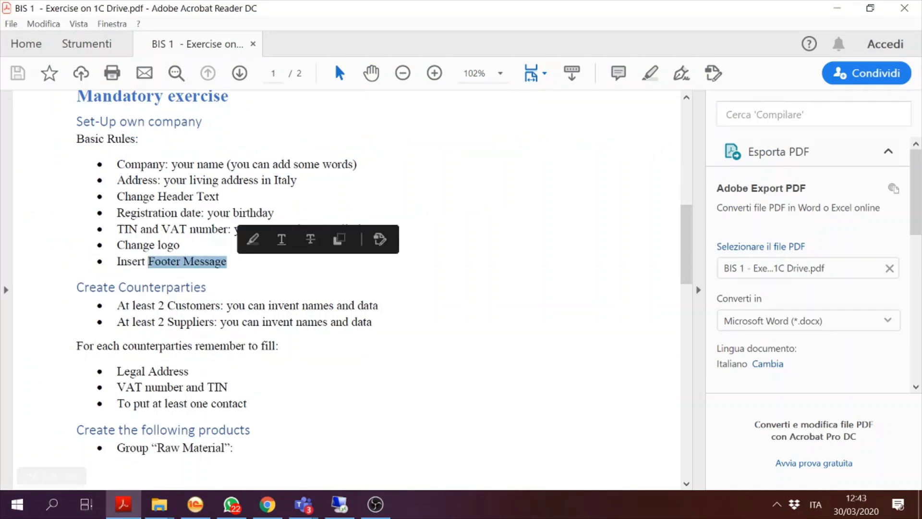
# Step: Return to 1C:Drive, set the company's footer message to "Enjoy learning" and save and close the record
pyautogui.click(195, 504)
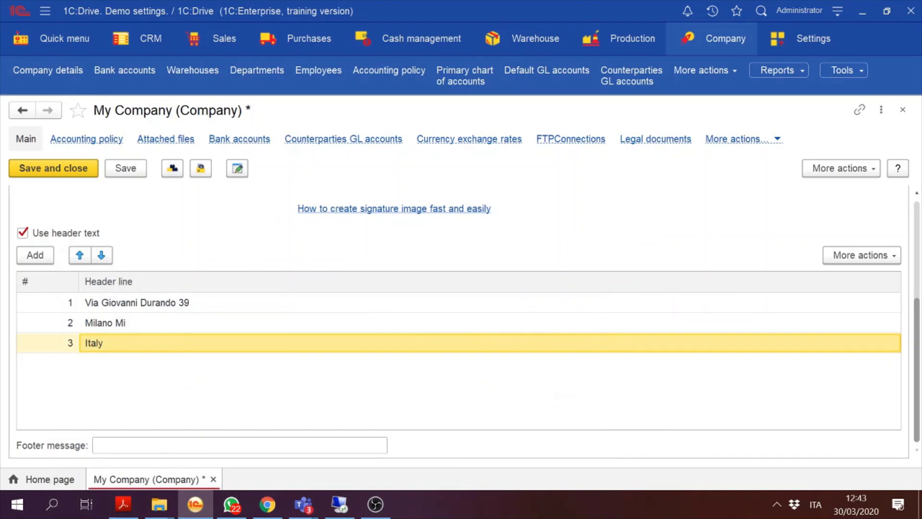
pyautogui.click(169, 444)
pyautogui.write('E')
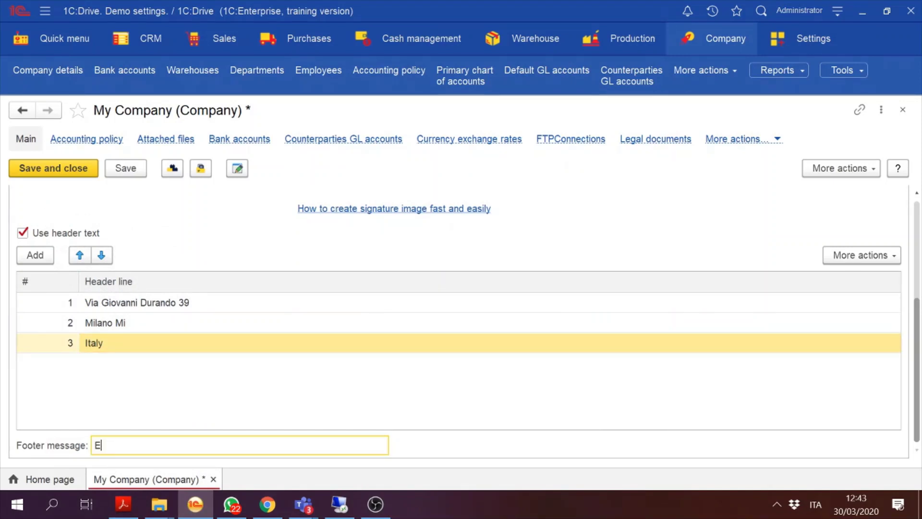
pyautogui.write('njoy learning')
pyautogui.click(73, 174)
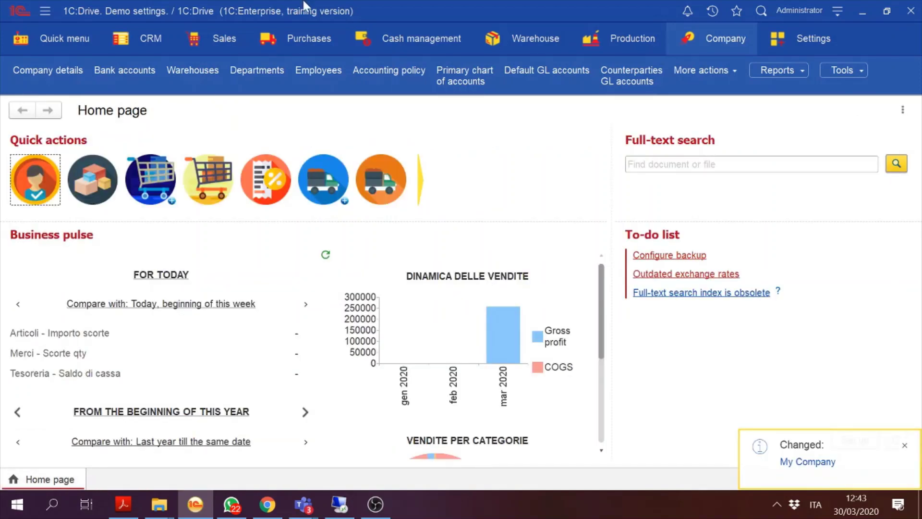
# Step: Open the sales invoices list and generate the Invoice print form for the unpaid Alfa Romeo invoice
pyautogui.click(219, 41)
pyautogui.click(218, 41)
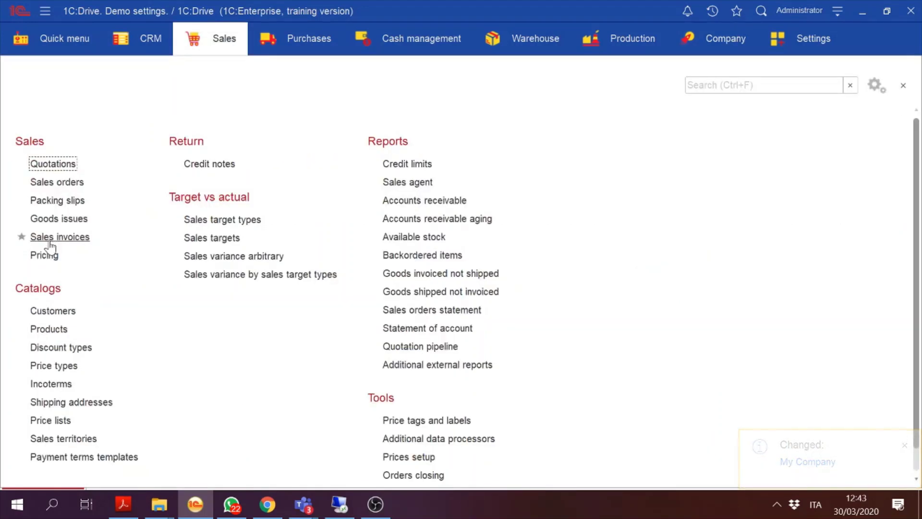
pyautogui.click(53, 238)
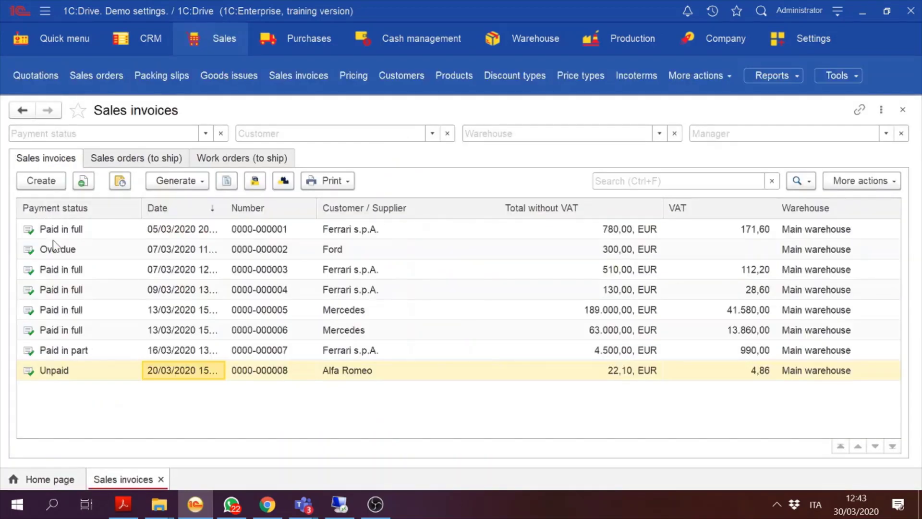
pyautogui.click(336, 181)
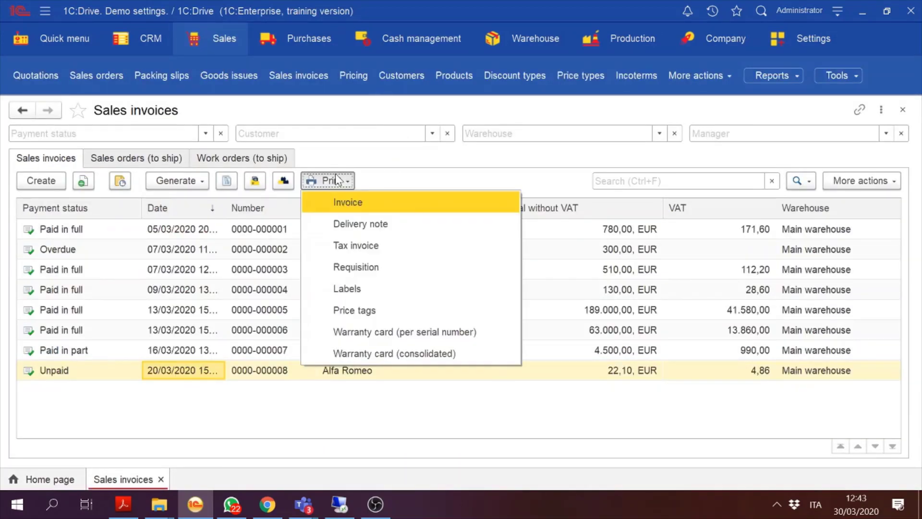
pyautogui.click(368, 197)
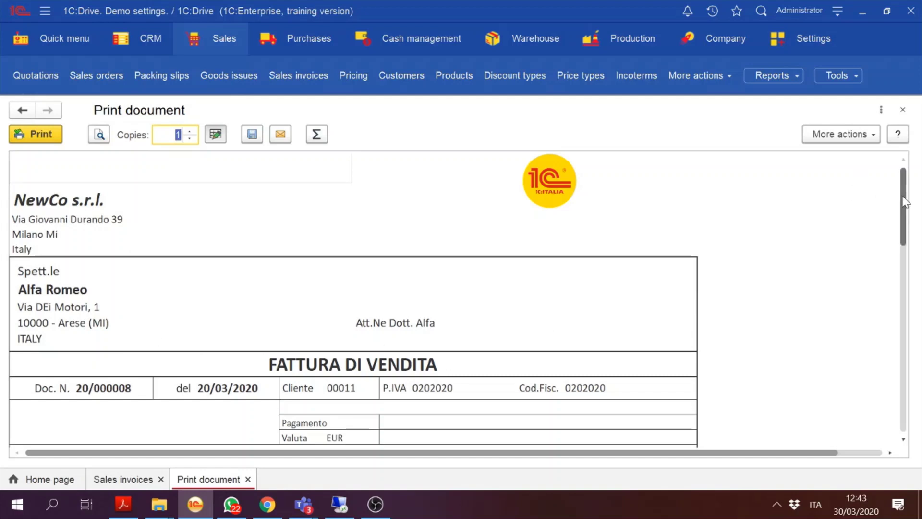
# Step: Examine the invoice form's logo, header, product lines, totals and footer message, and check the whole page in print preview
pyautogui.moveTo(906, 202)
pyautogui.mouseDown()
pyautogui.moveTo(907, 212)
pyautogui.moveTo(908, 198)
pyautogui.mouseUp()
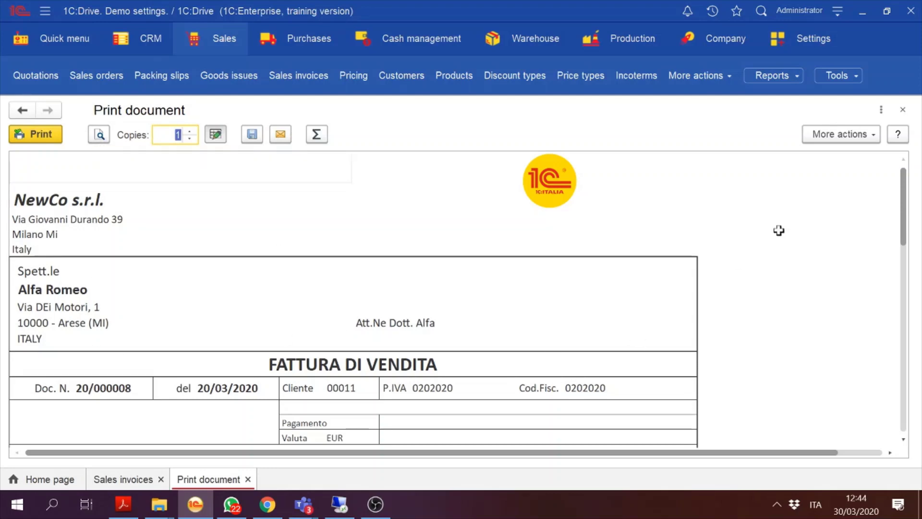
pyautogui.moveTo(907, 208)
pyautogui.mouseDown()
pyautogui.moveTo(907, 336)
pyautogui.moveTo(906, 199)
pyautogui.mouseUp()
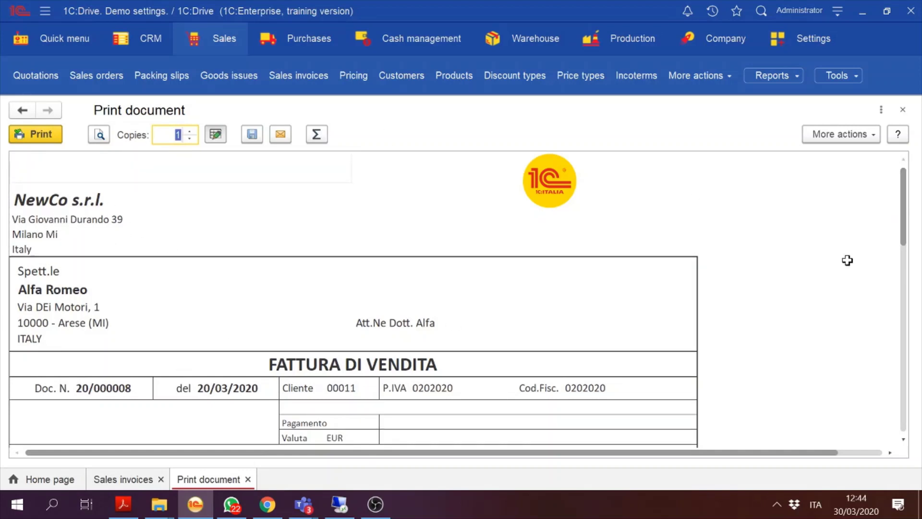
pyautogui.moveTo(903, 211); pyautogui.dragTo(895, 388)
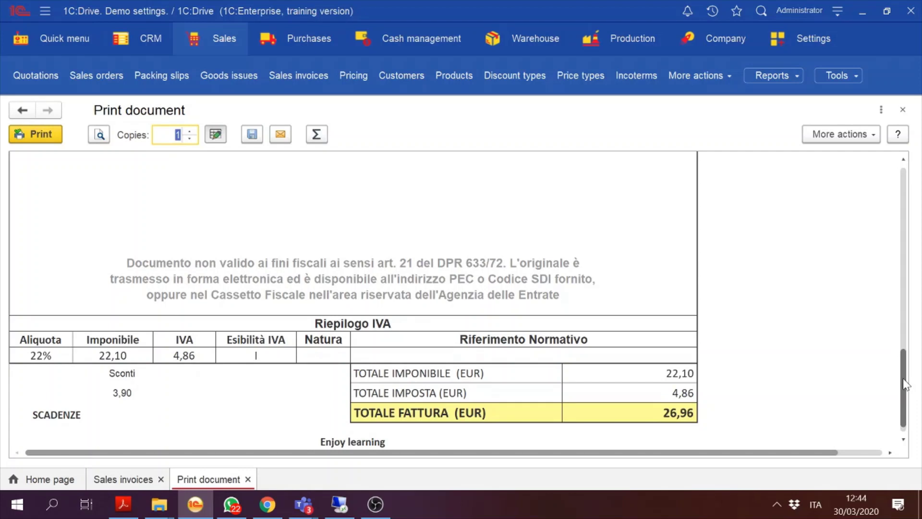
pyautogui.moveTo(909, 380); pyautogui.dragTo(911, 261)
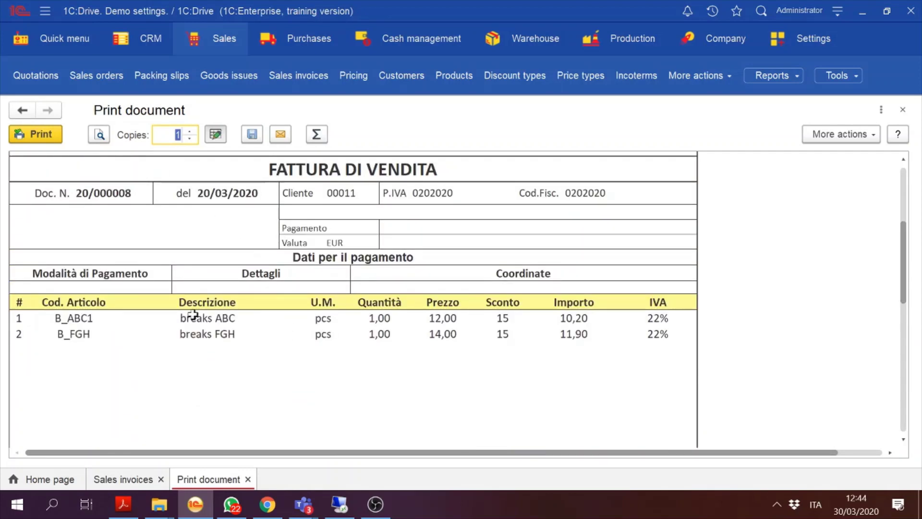
pyautogui.click(909, 192)
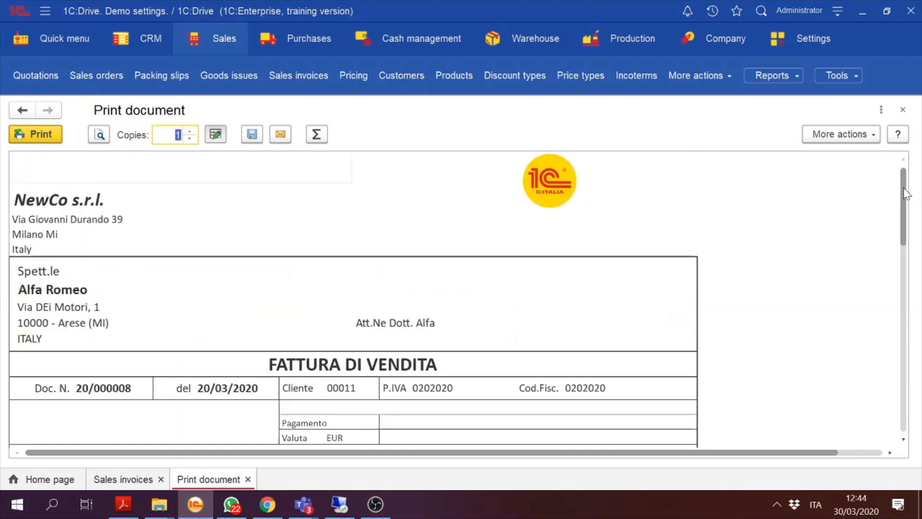
pyautogui.click(98, 136)
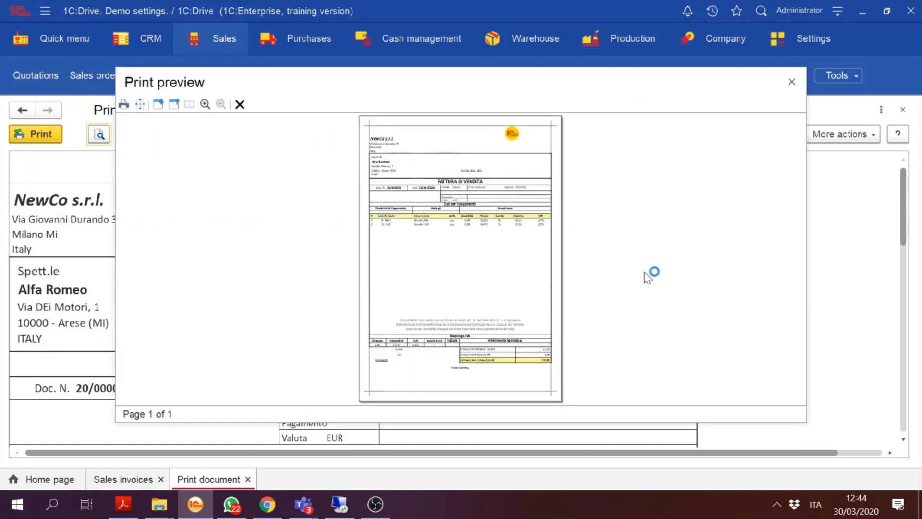
pyautogui.click(790, 84)
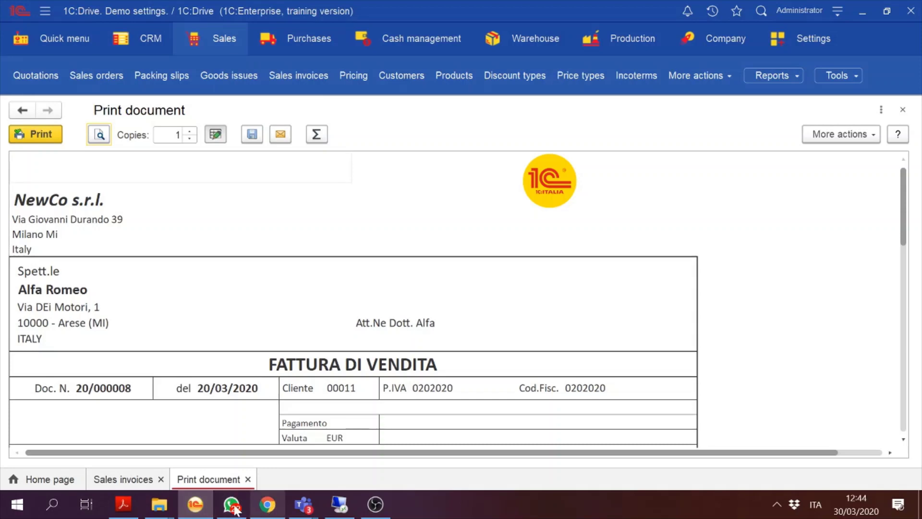
# Step: Check the exercise PDF briefly and point out the company's address line in the printed invoice header
pyautogui.click(133, 512)
pyautogui.click(130, 513)
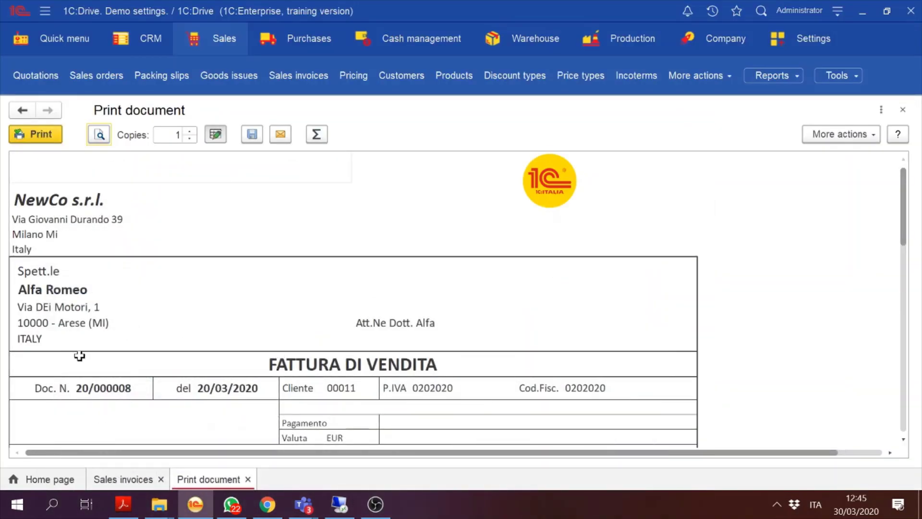
pyautogui.click(46, 221)
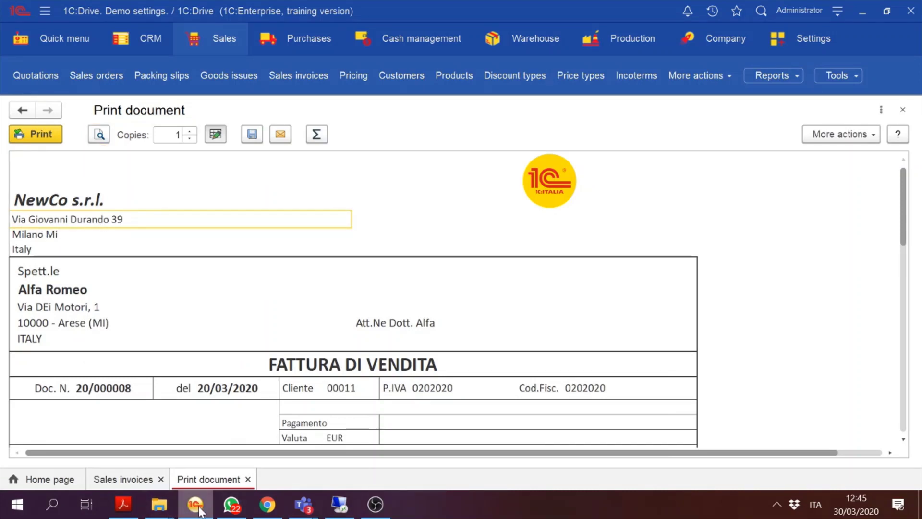
# Step: Open the company details record and display the header text lines in its logo and print settings
pyautogui.click(715, 43)
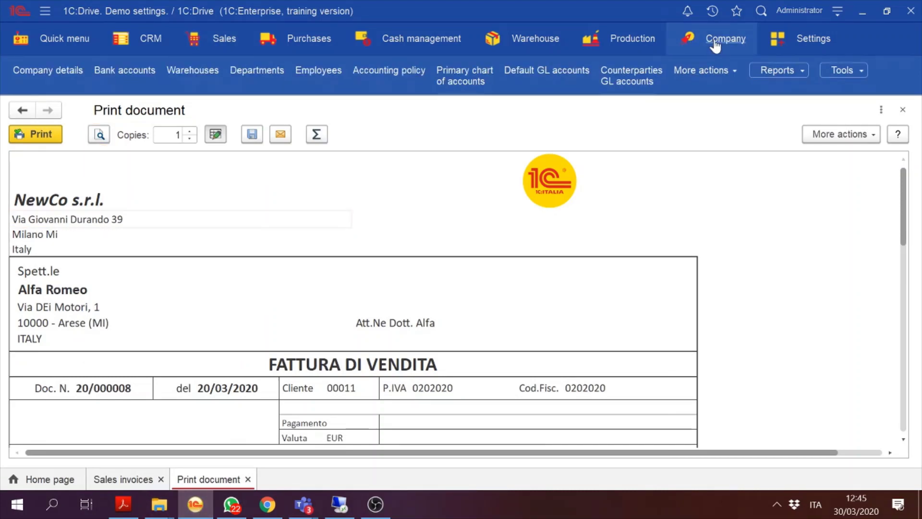
pyautogui.click(715, 41)
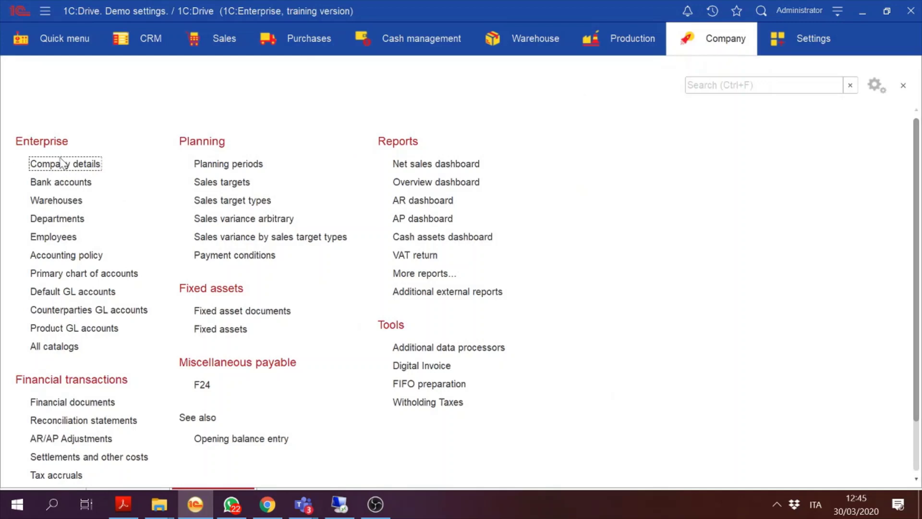
pyautogui.click(39, 164)
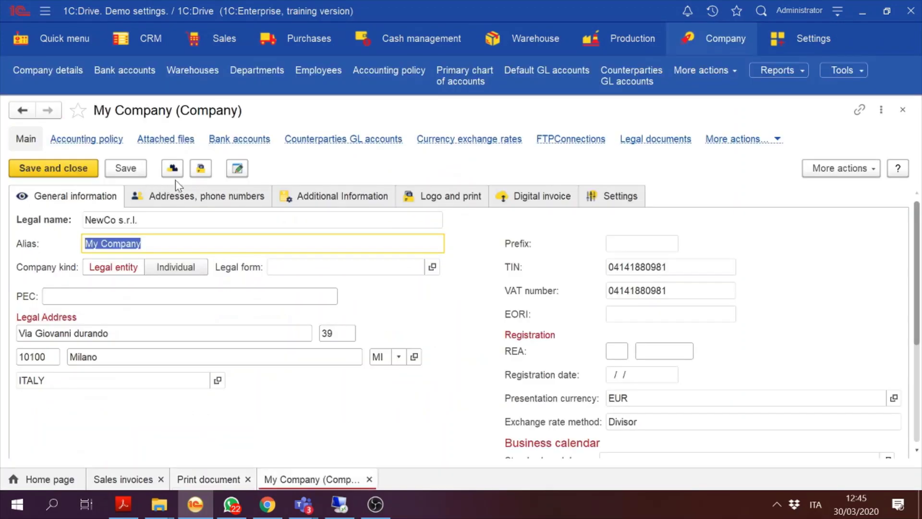
pyautogui.click(363, 198)
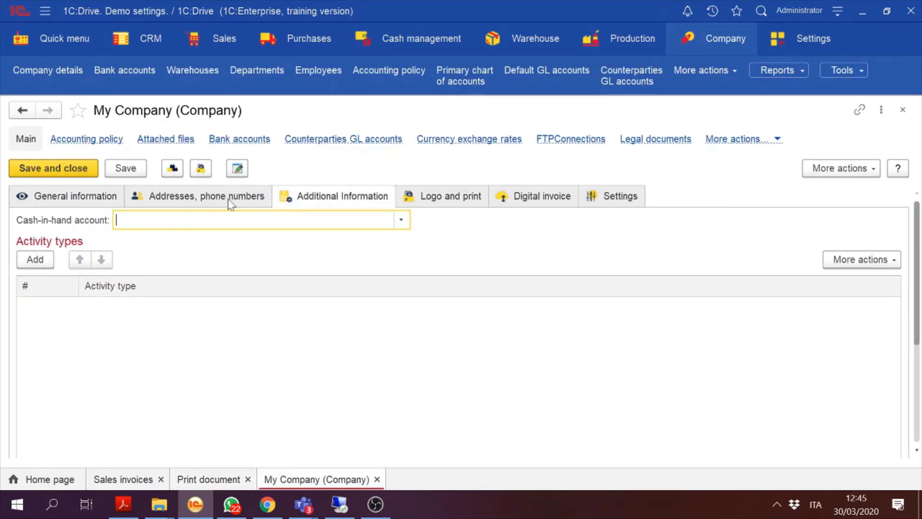
pyautogui.click(421, 201)
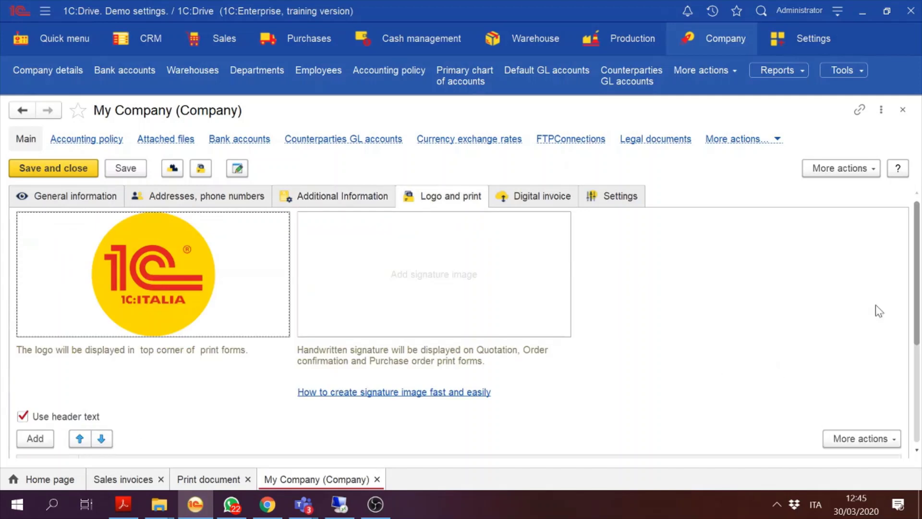
pyautogui.moveTo(918, 247); pyautogui.dragTo(911, 360)
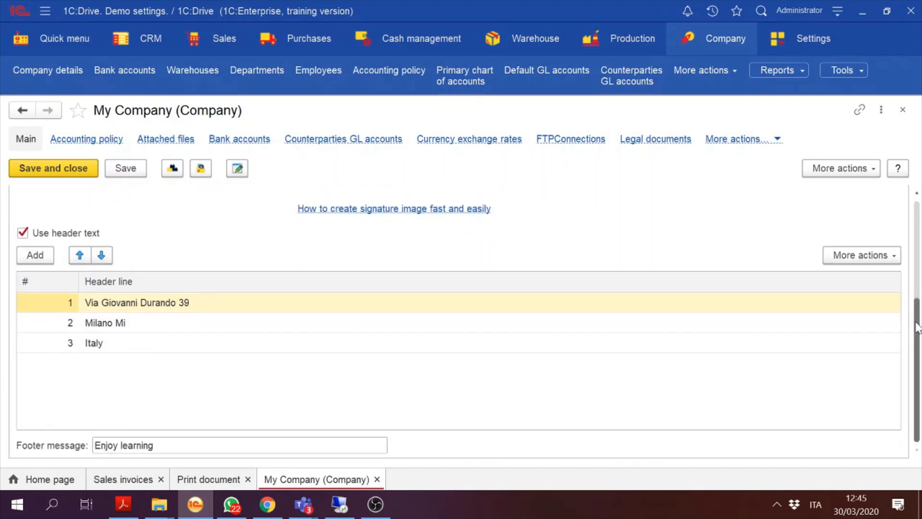
pyautogui.scroll(1, 917, 328)
# Step: Change the second header line of the company's print forms to "Milano (MI), Italy"
pyautogui.click(153, 354)
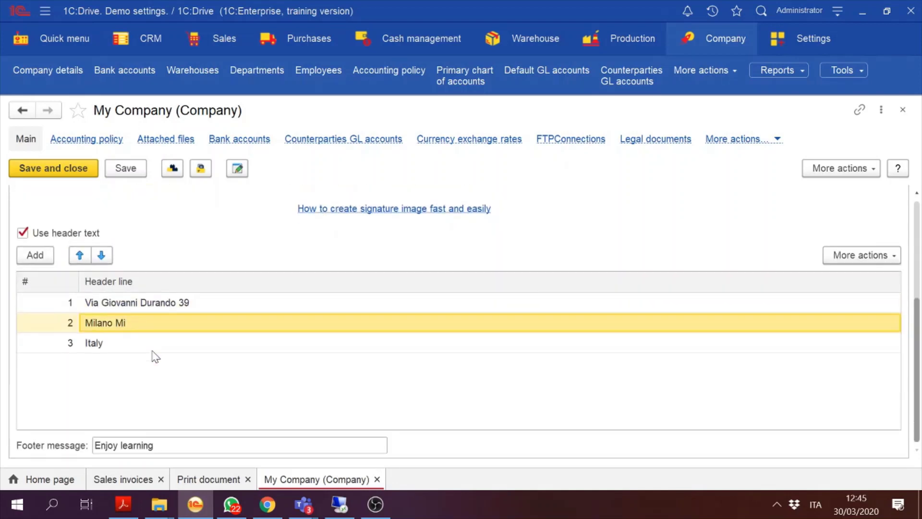
pyautogui.doubleClick(149, 325)
pyautogui.press('End')
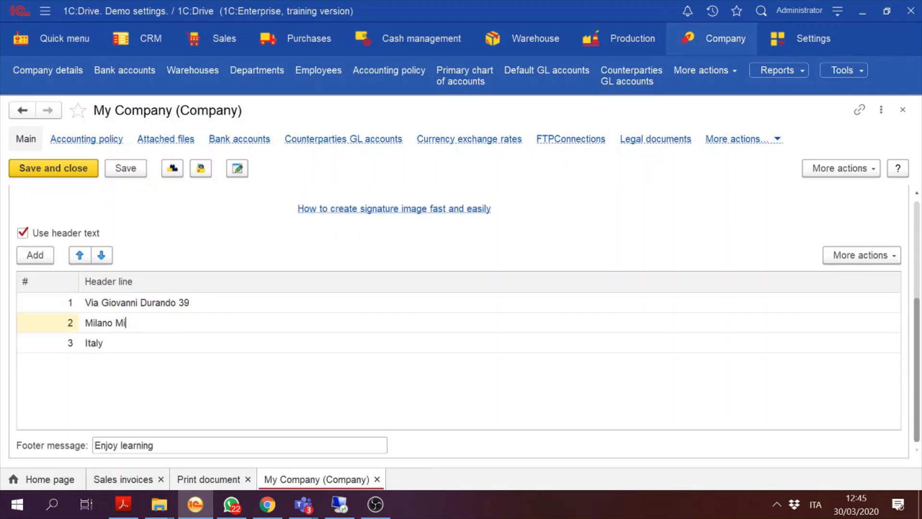
pyautogui.press('BackSpace')
pyautogui.press('BackSpace')
pyautogui.write('(')
pyautogui.press('BackSpace')
pyautogui.write('(MI), Italy')
# Step: Replace the third header line with "VAT Number:" followed by the company's VAT number, and save and close the record
pyautogui.click(93, 343)
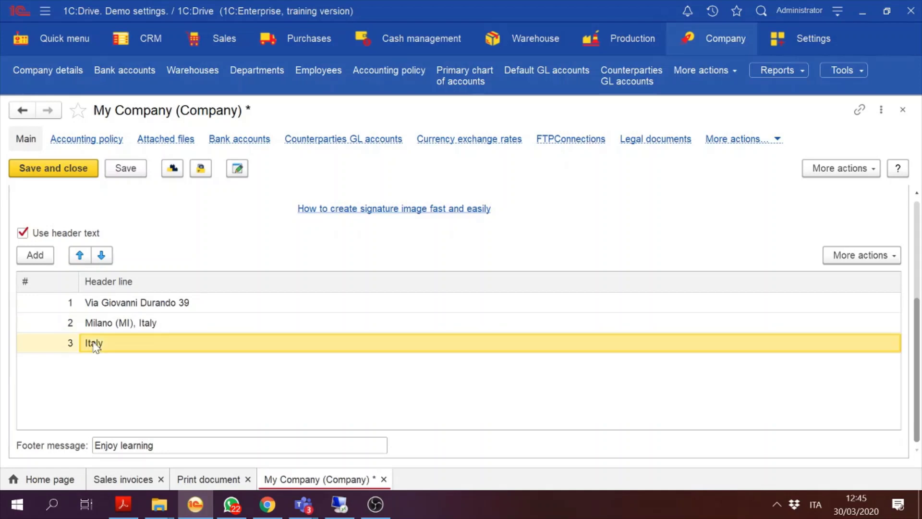
pyautogui.click(92, 343)
pyautogui.doubleClick(92, 343)
pyautogui.write('V')
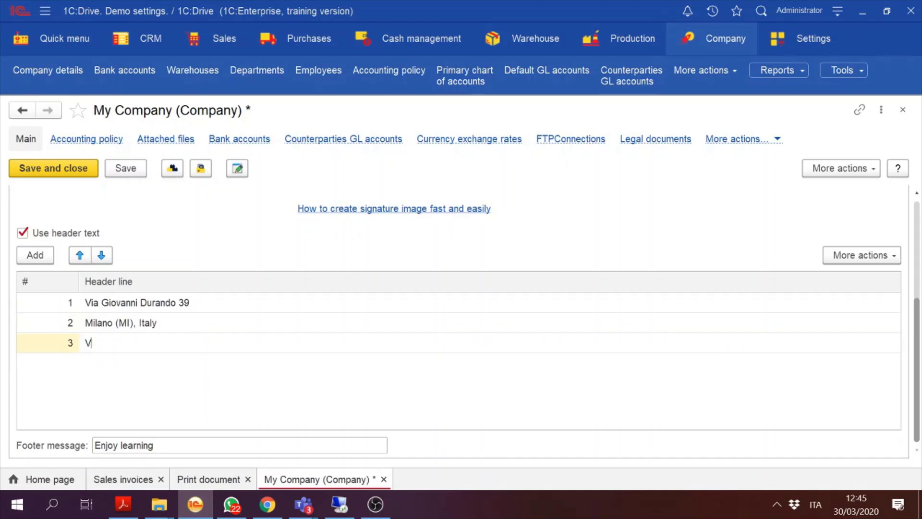
pyautogui.write('AT Number: ')
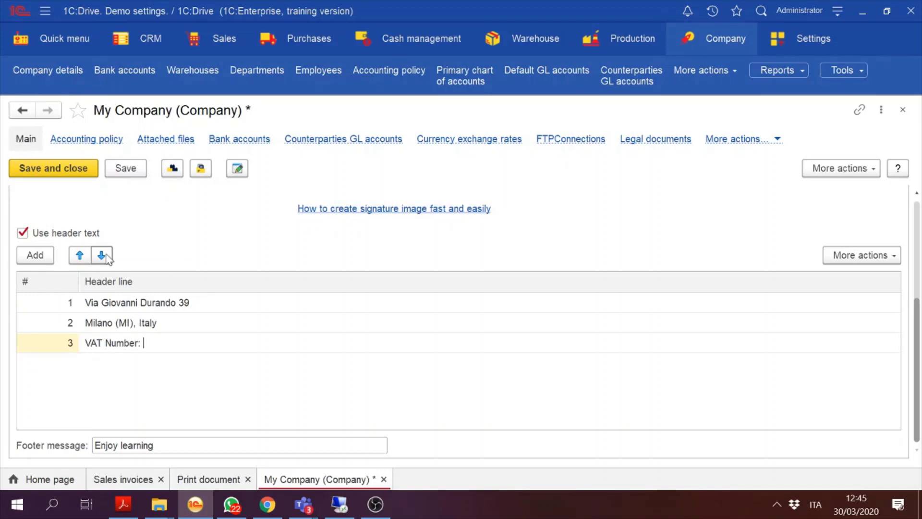
pyautogui.write('030393939')
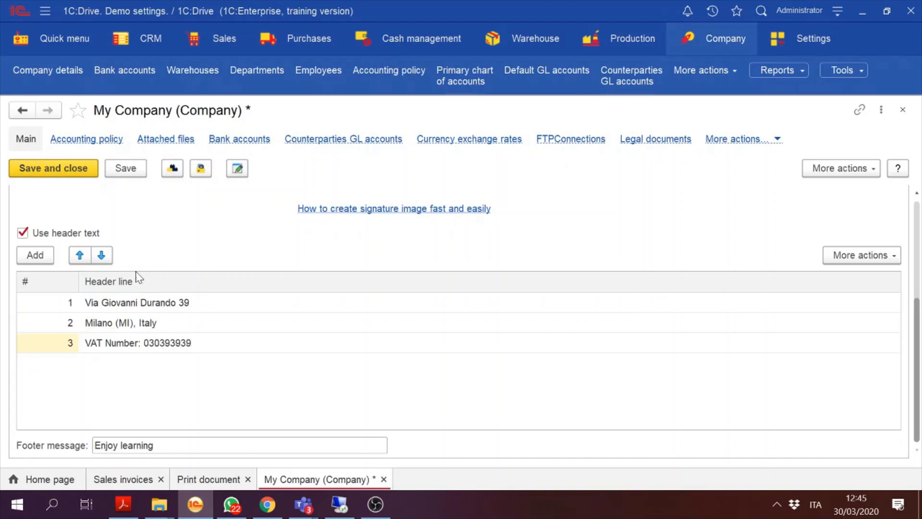
pyautogui.click(51, 168)
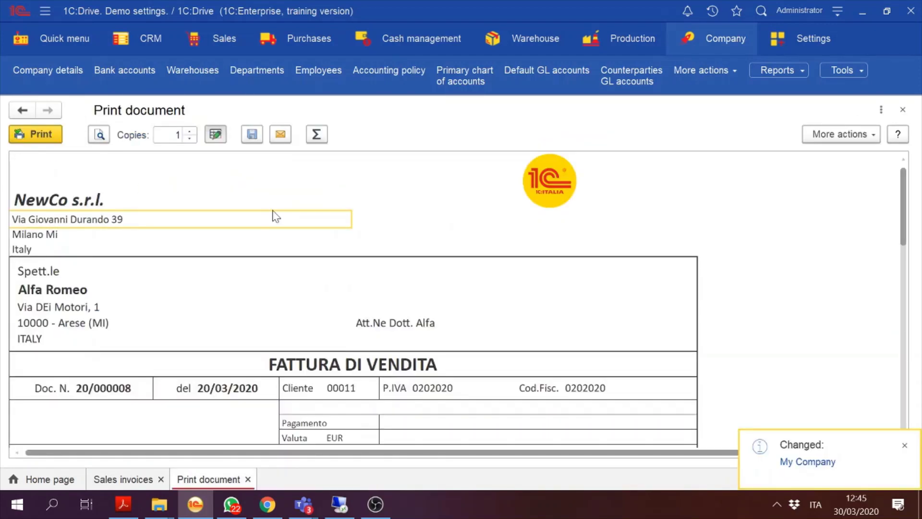
# Step: Close the outdated print form, regenerate the Invoice form for the unpaid Alfa Romeo invoice, check its header lines and close it
pyautogui.click(903, 111)
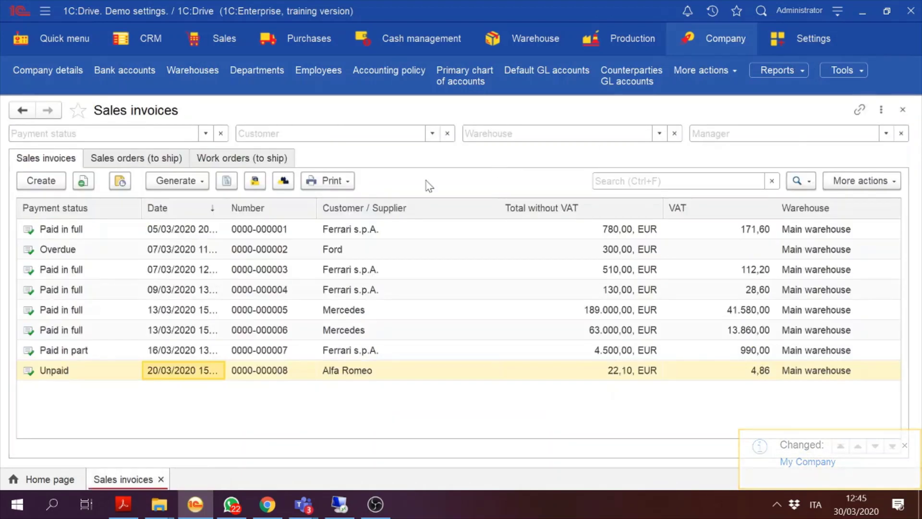
pyautogui.click(335, 187)
pyautogui.click(362, 202)
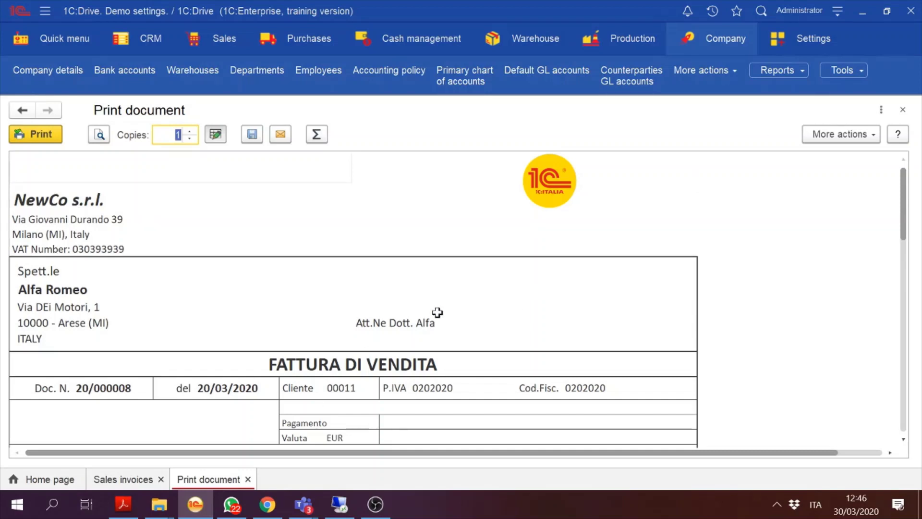
pyautogui.click(901, 110)
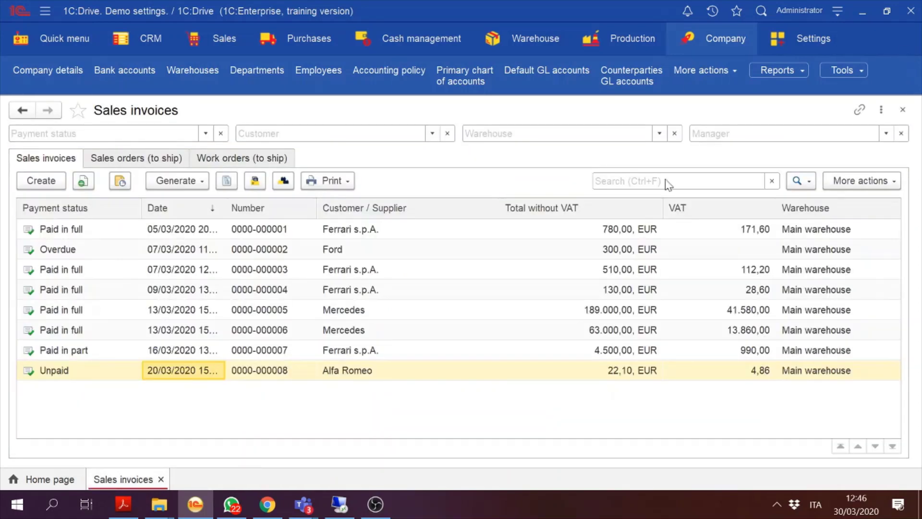
# Step: Switch to the exercise PDF, read the Create Counterparties requirements and return to 1C:Drive
pyautogui.click(123, 504)
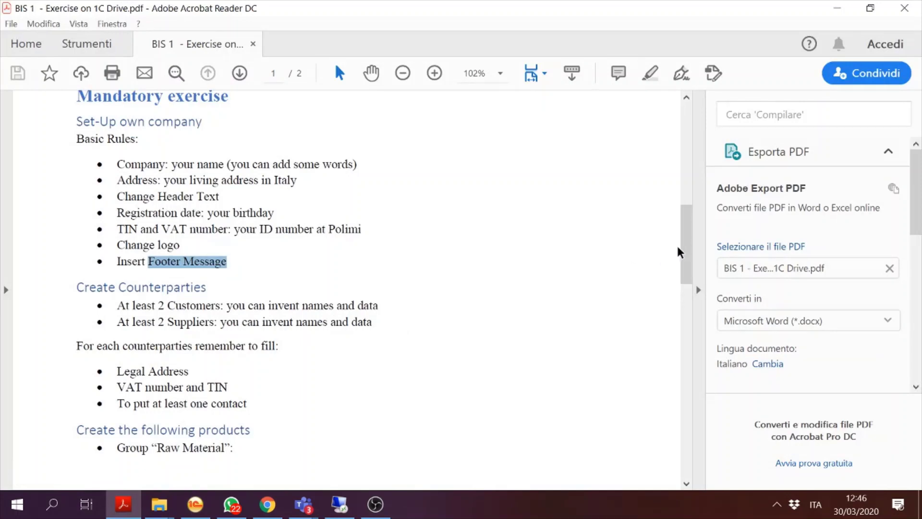
pyautogui.moveTo(687, 257); pyautogui.dragTo(691, 270)
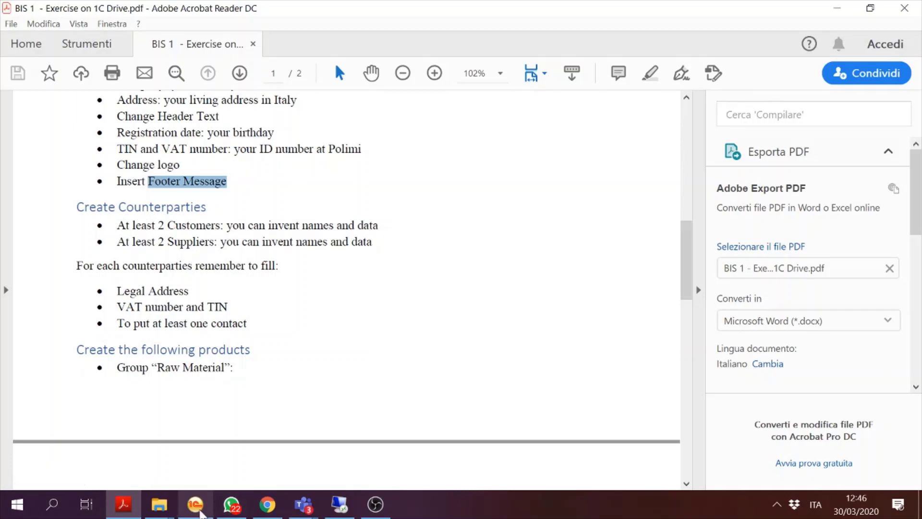
pyautogui.click(200, 511)
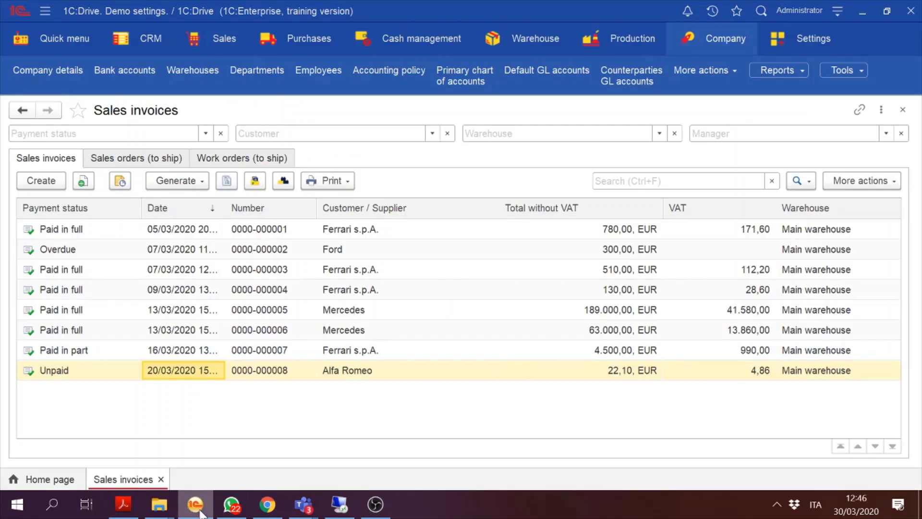
# Step: Close the sales invoices list, open the customers catalog and start a new customer record
pyautogui.click(903, 110)
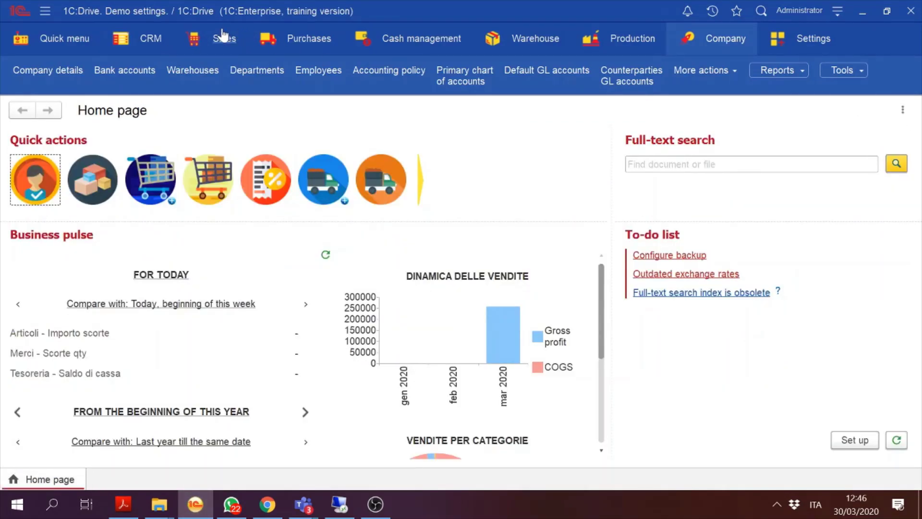
pyautogui.click(221, 43)
pyautogui.click(221, 43)
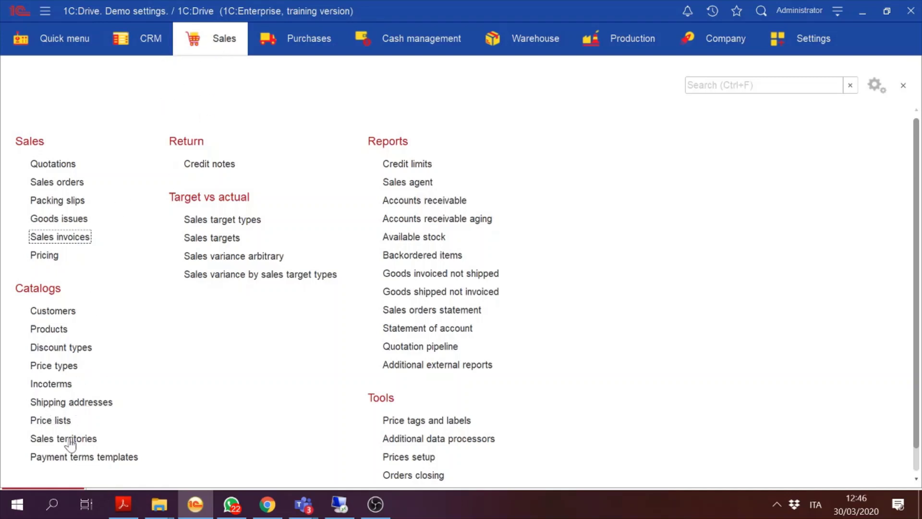
pyautogui.click(66, 311)
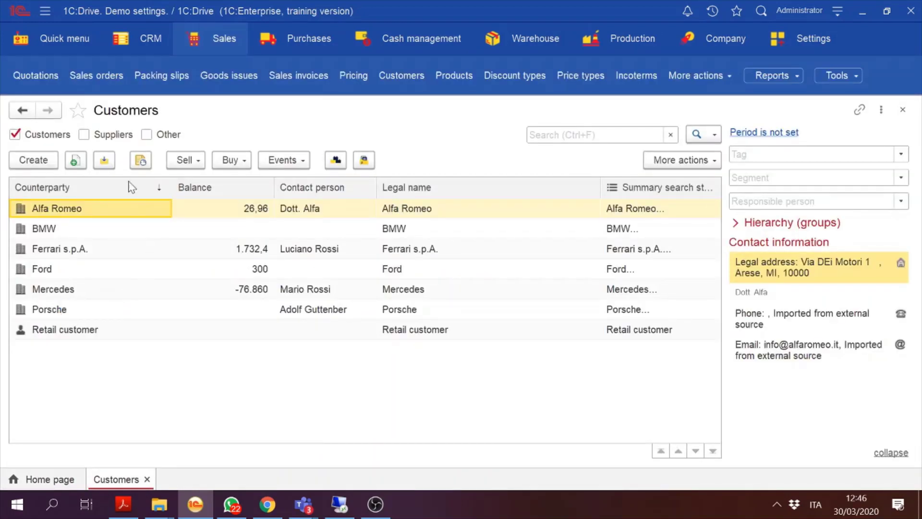
pyautogui.click(40, 157)
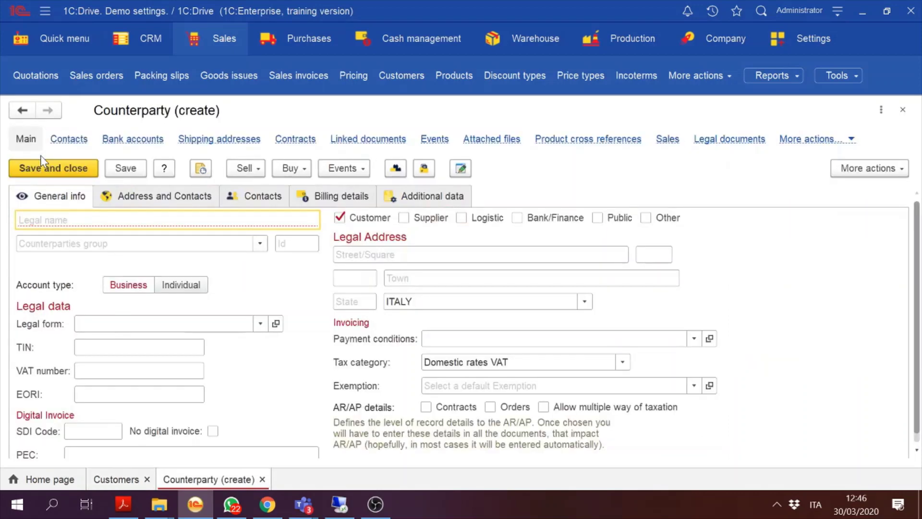
# Step: Open the suppliers catalog, discard the blank customer form and start a new supplier record
pyautogui.click(314, 47)
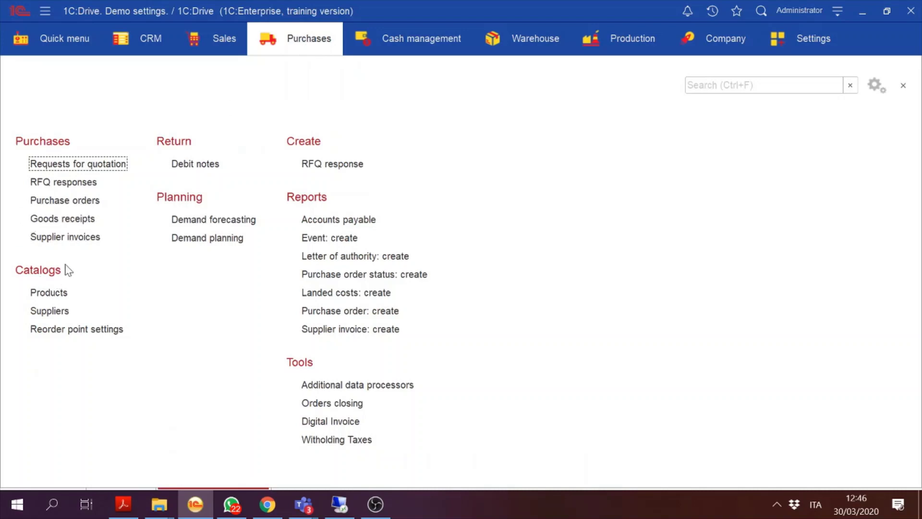
pyautogui.click(49, 311)
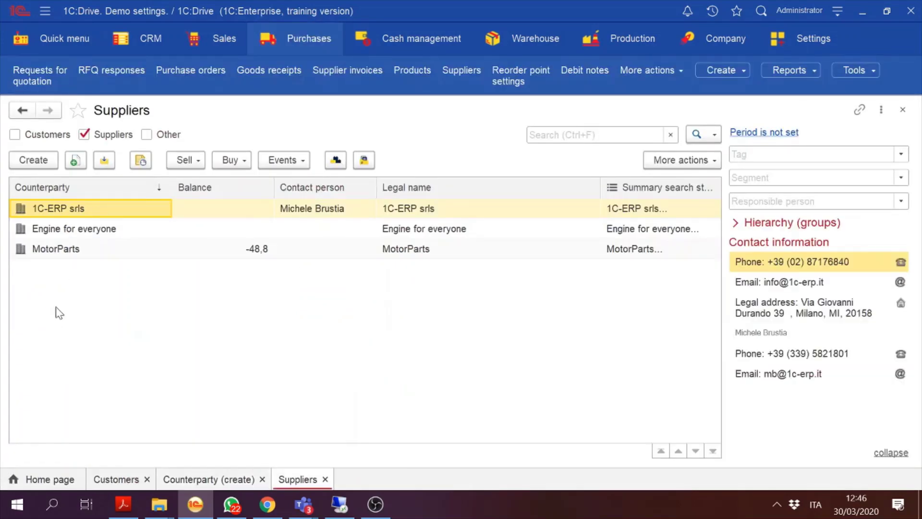
pyautogui.click(48, 160)
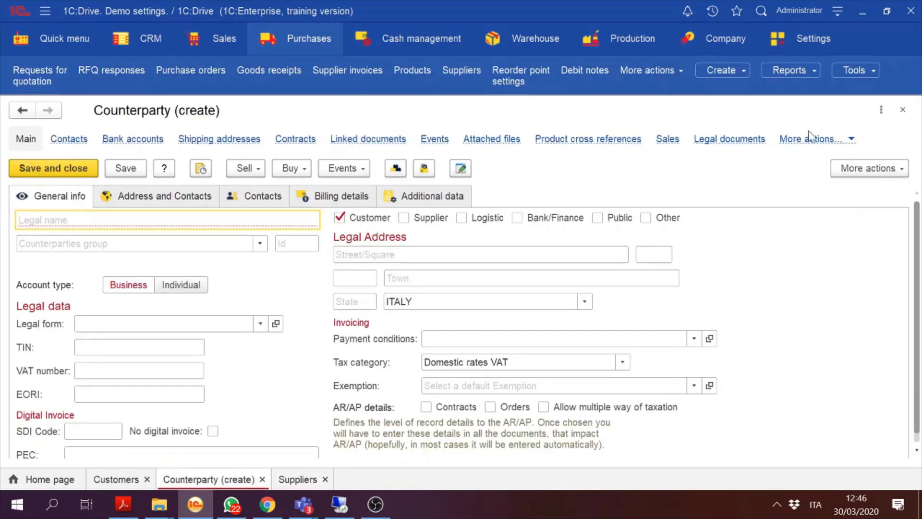
pyautogui.click(903, 109)
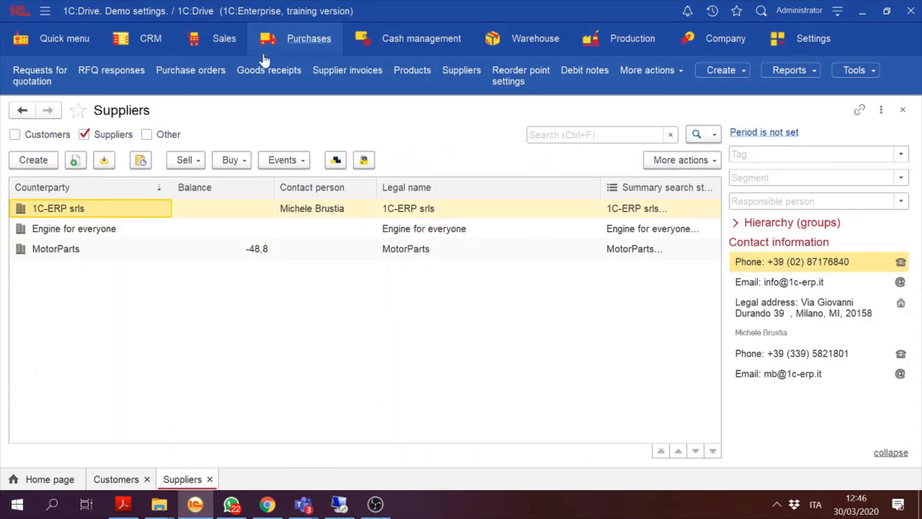
pyautogui.click(222, 40)
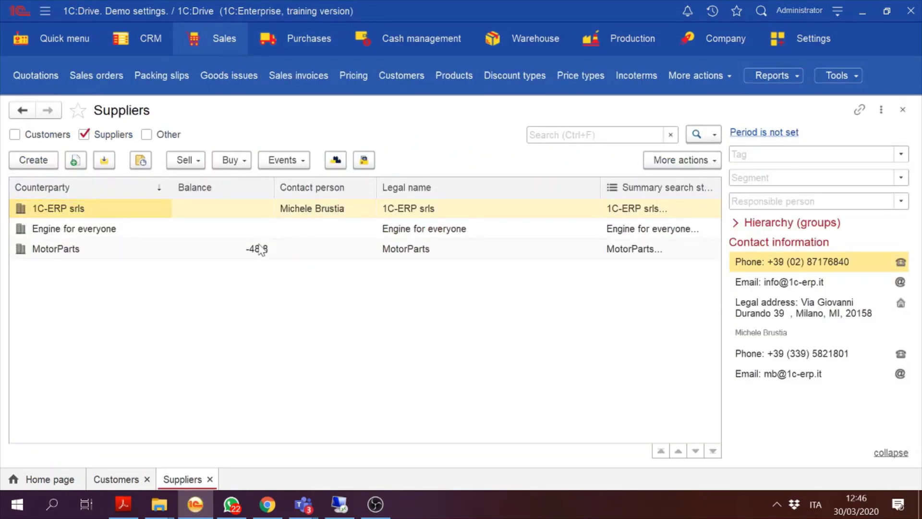
pyautogui.click(40, 160)
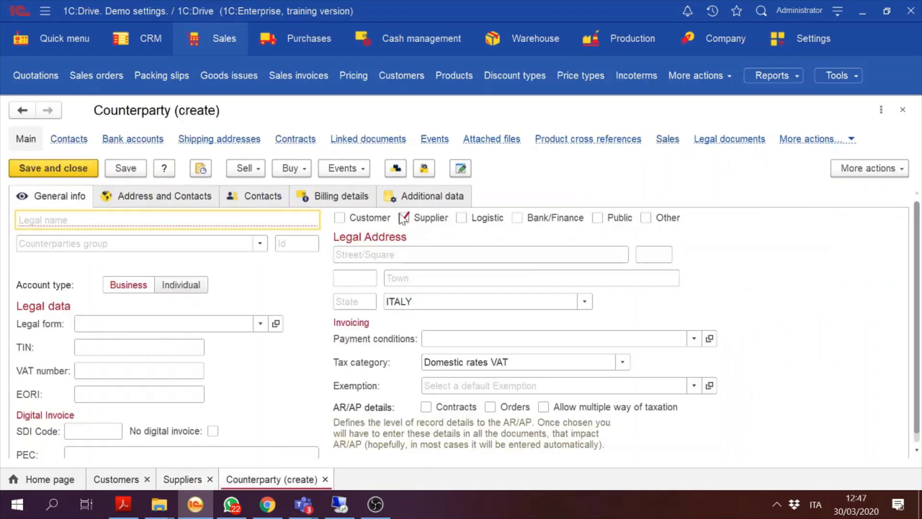
# Step: Mark the new counterparty as Customer in addition to Supplier, dismiss the message and remove the Customer role again
pyautogui.click(339, 217)
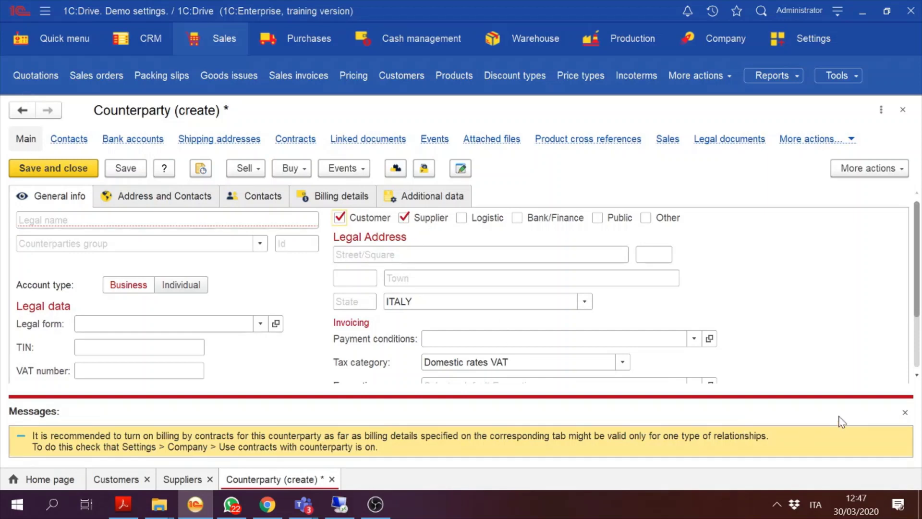
pyautogui.click(905, 413)
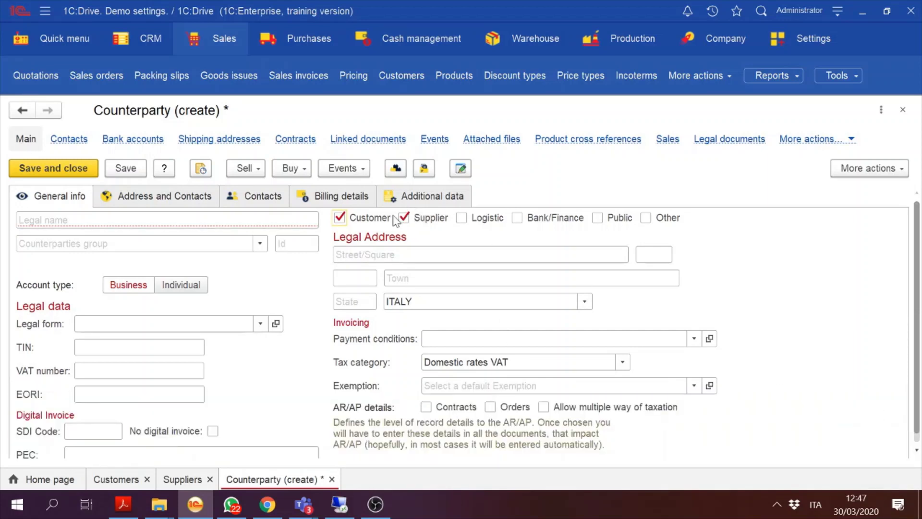
pyautogui.click(339, 219)
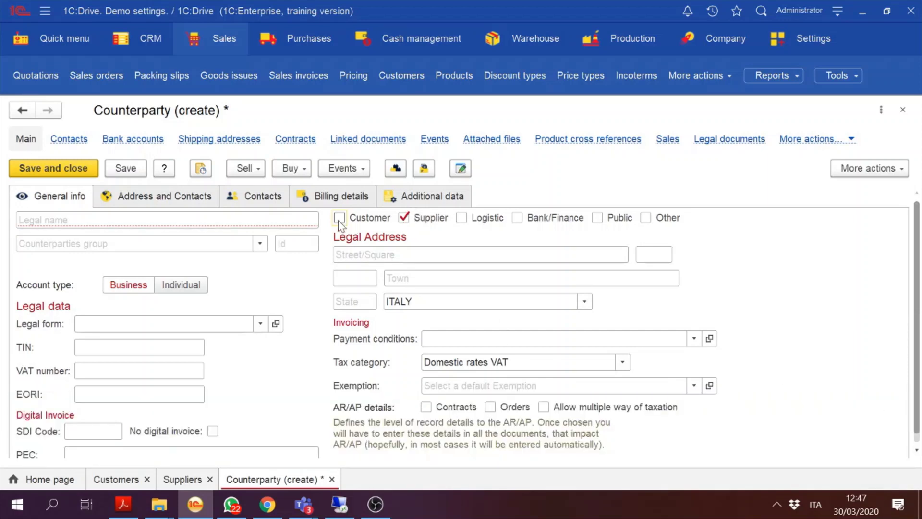
# Step: Point out the legal name, TIN, VAT number and legal address fields on the new supplier form
pyautogui.click(87, 219)
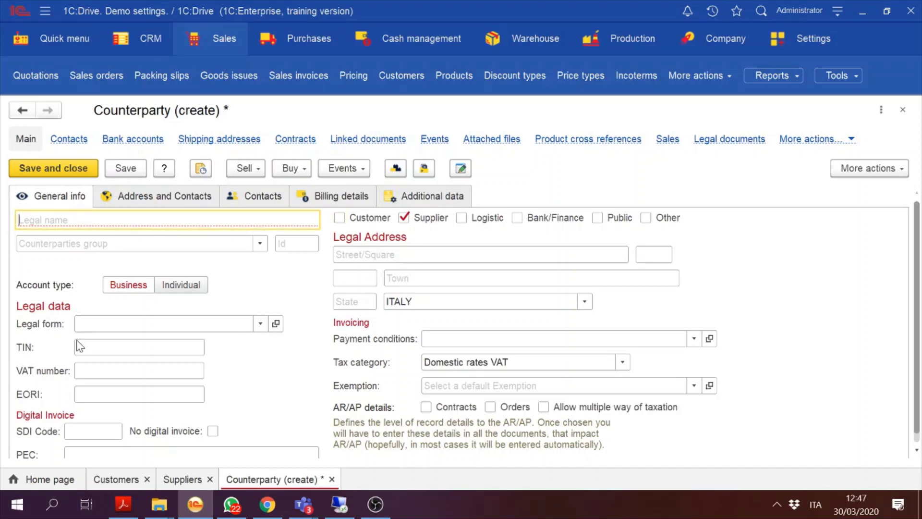
pyautogui.click(91, 347)
pyautogui.click(92, 370)
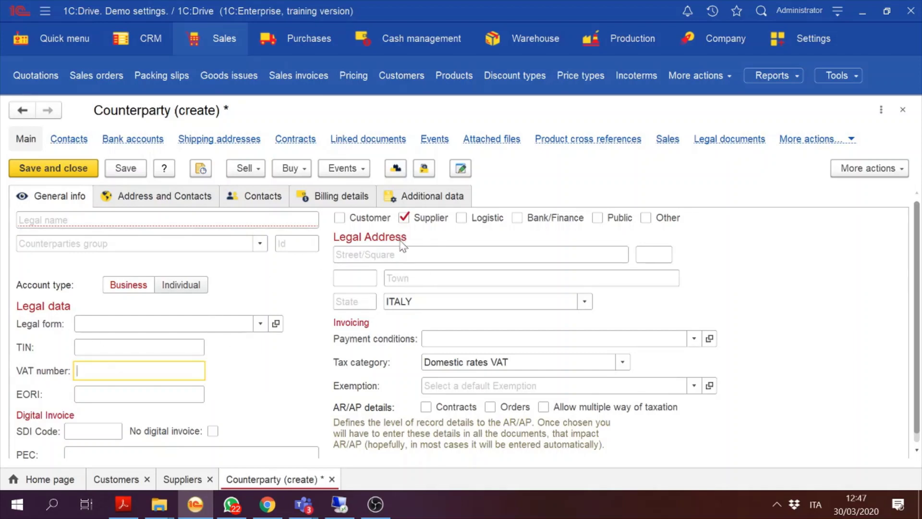
pyautogui.click(404, 255)
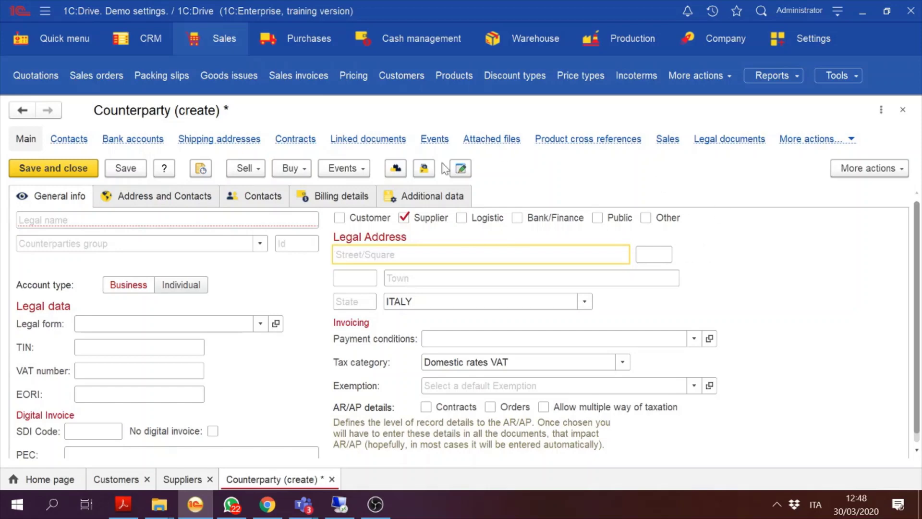
# Step: Review the billing details, additional data and contact persons sections of the new supplier form
pyautogui.click(118, 512)
pyautogui.click(118, 512)
pyautogui.click(330, 197)
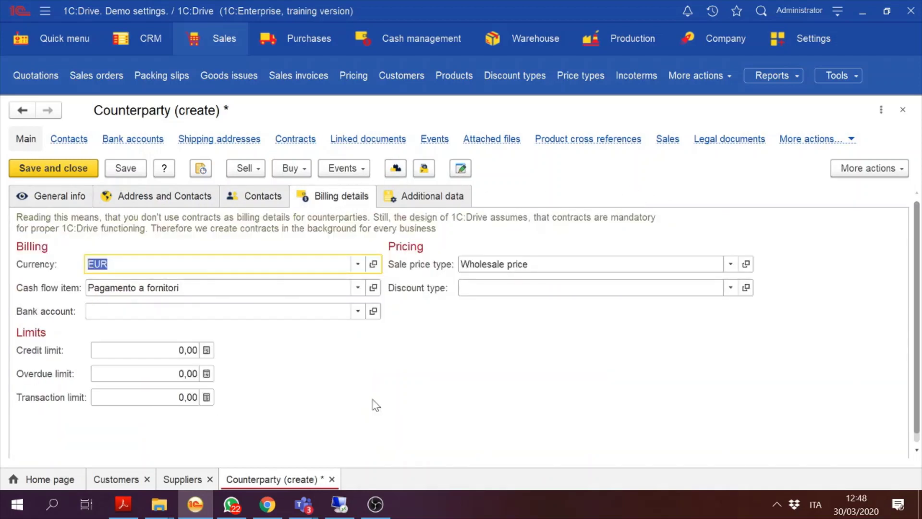
pyautogui.click(428, 195)
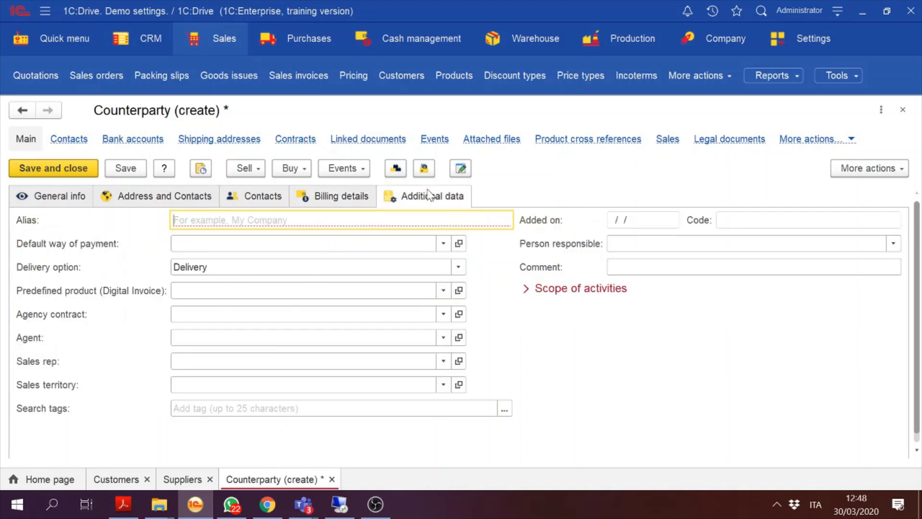
pyautogui.click(320, 202)
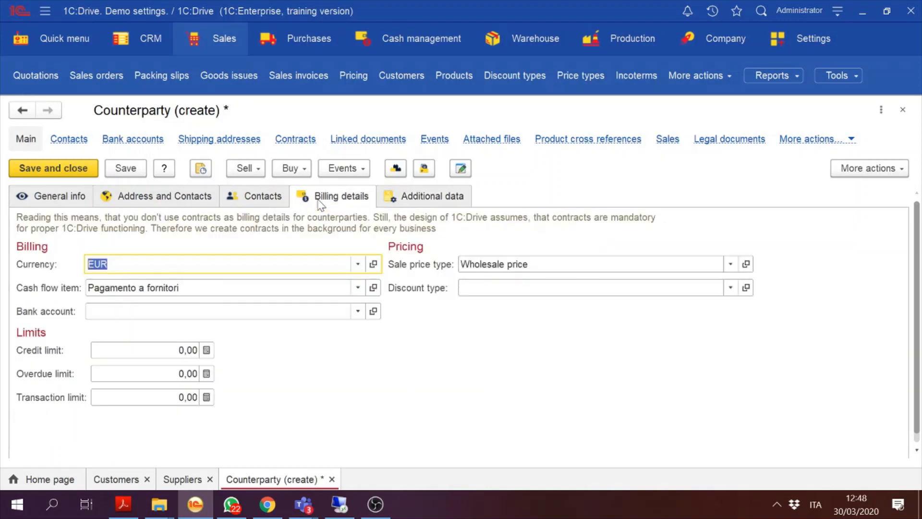
pyautogui.click(272, 199)
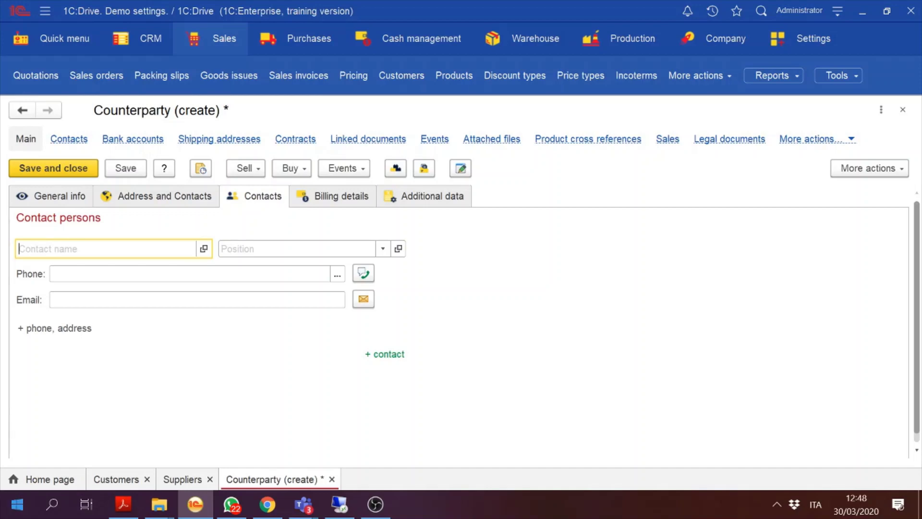
# Step: Read the class meeting chat in Microsoft Teams and check the Create Counterparties requirements in the exercise PDF
pyautogui.moveTo(303, 503)
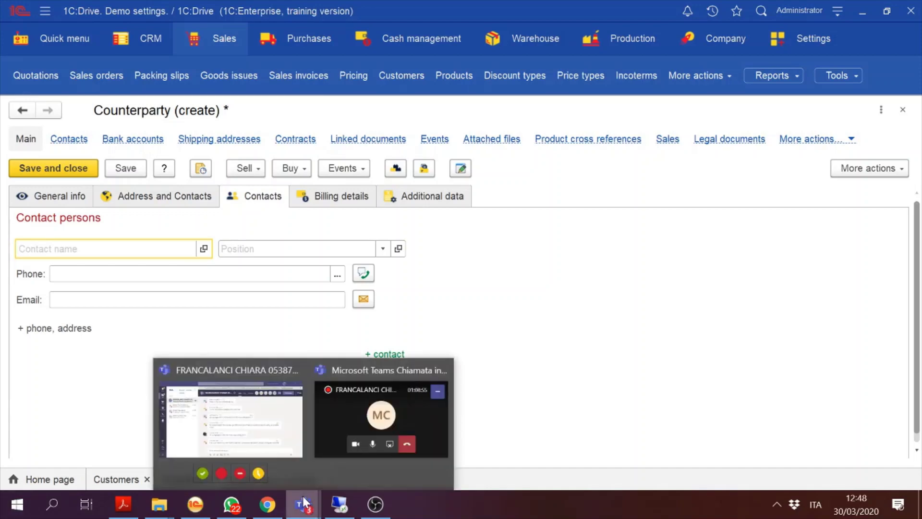
pyautogui.click(249, 370)
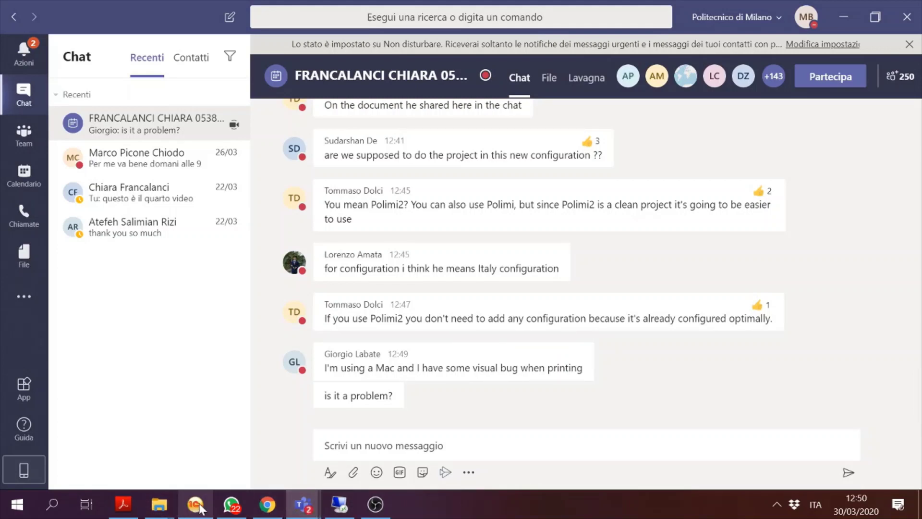
pyautogui.click(126, 504)
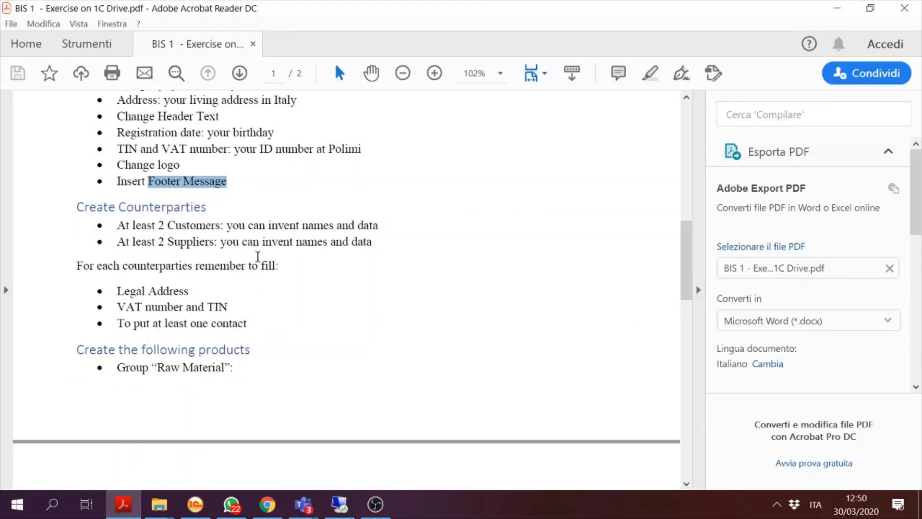
# Step: Return to 1C:Drive and close the new supplier form from its general info without saving the changes
pyautogui.click(195, 510)
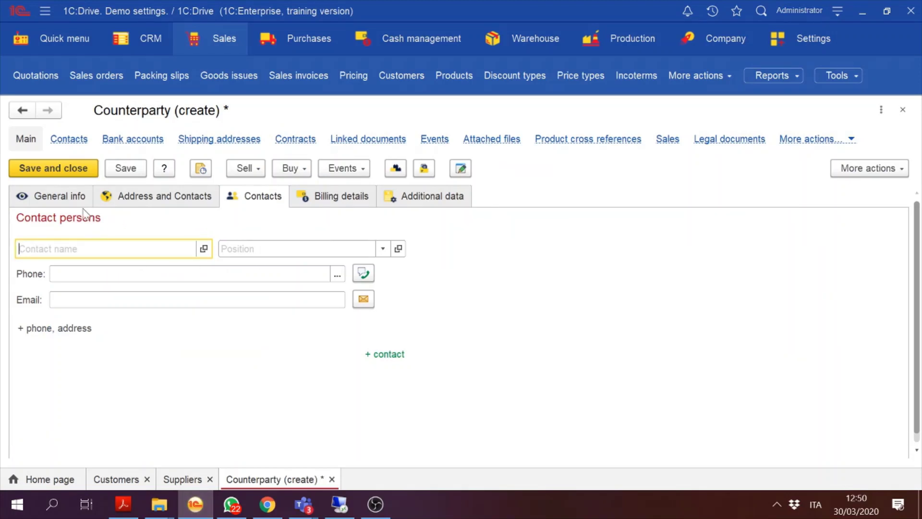
pyautogui.click(73, 204)
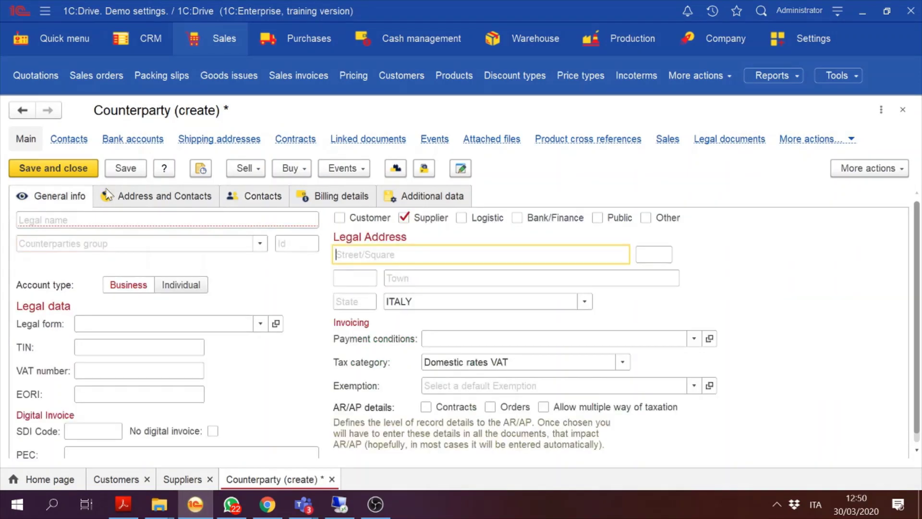
pyautogui.click(902, 111)
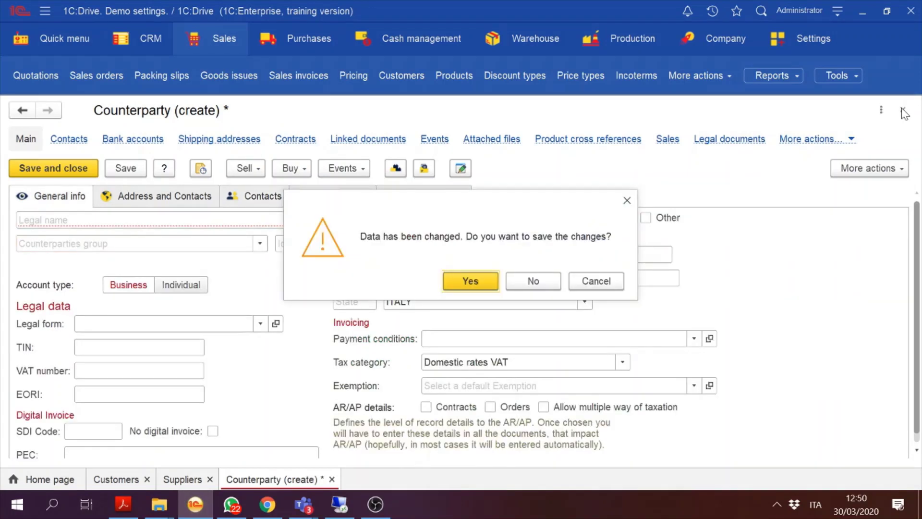
pyautogui.click(541, 283)
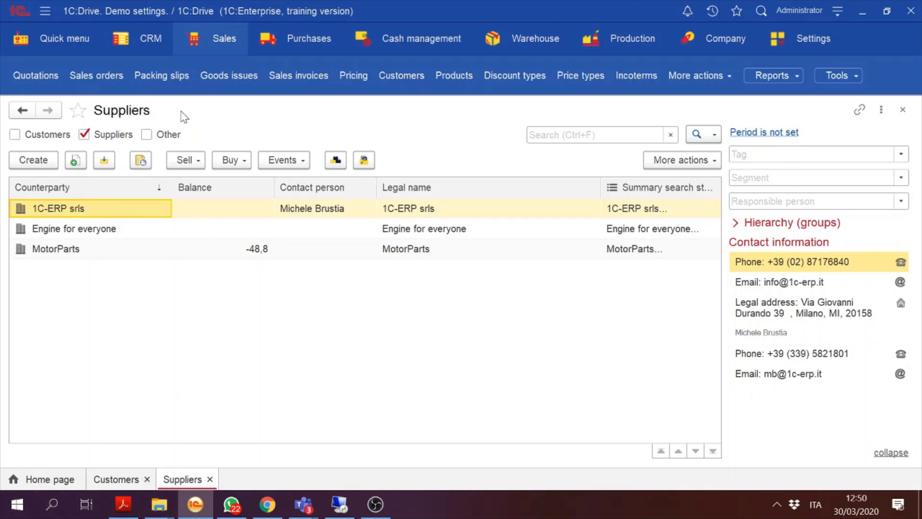
# Step: Open the products catalog of the Sales section and start a new product record
pyautogui.click(214, 47)
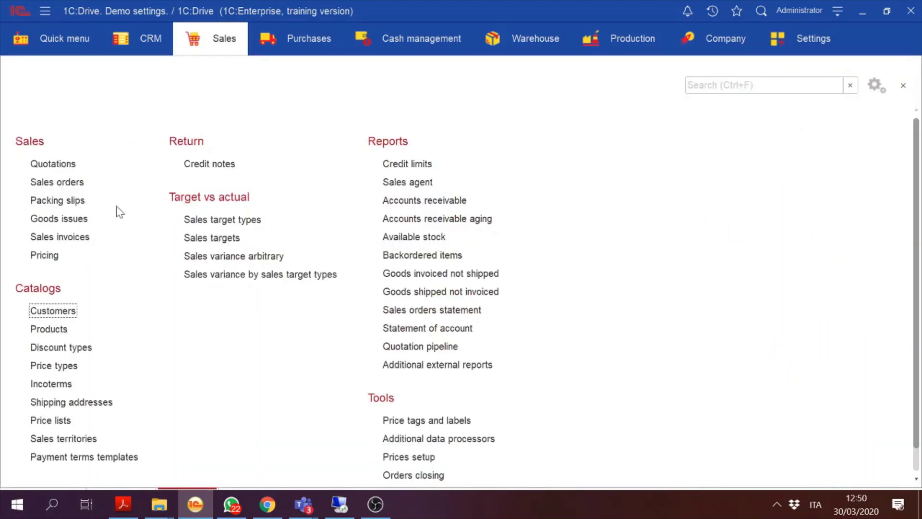
pyautogui.click(50, 331)
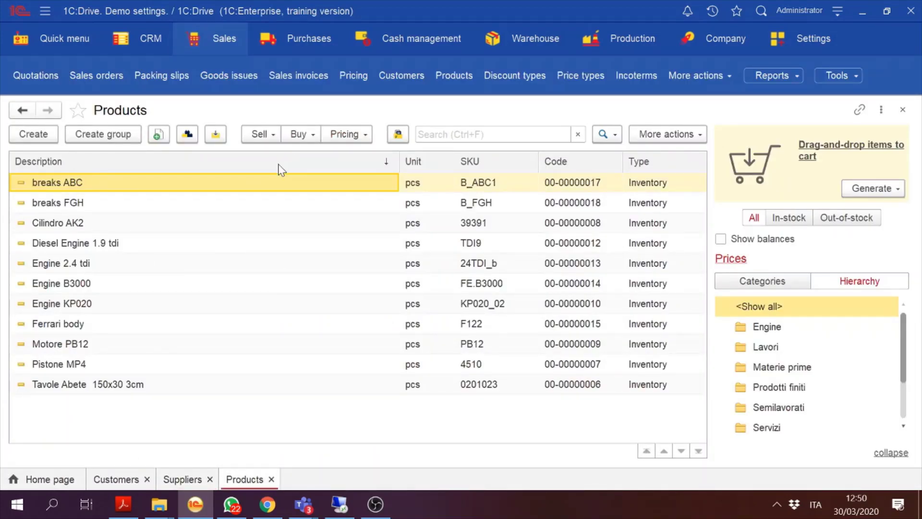
pyautogui.click(27, 137)
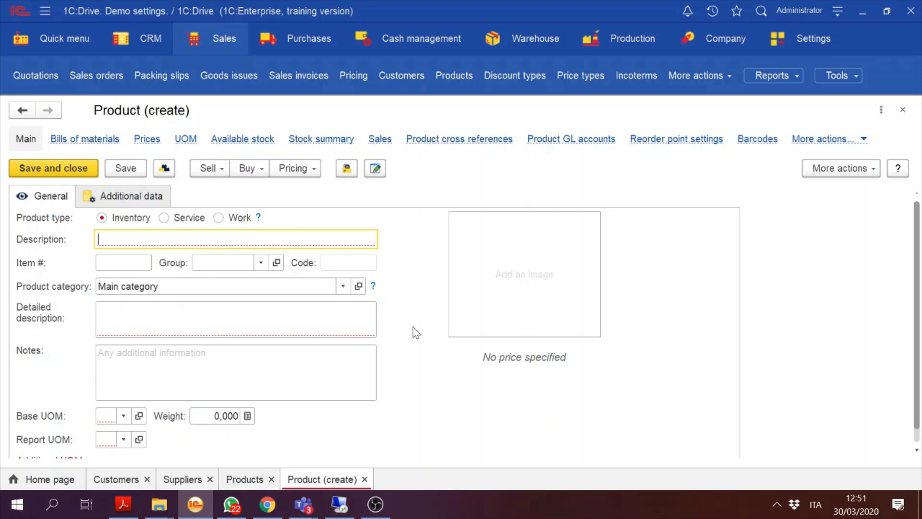
# Step: Switch to the exercise PDF and point out the "Raw Material" and "Finished Products" groups under the products to create
pyautogui.click(129, 505)
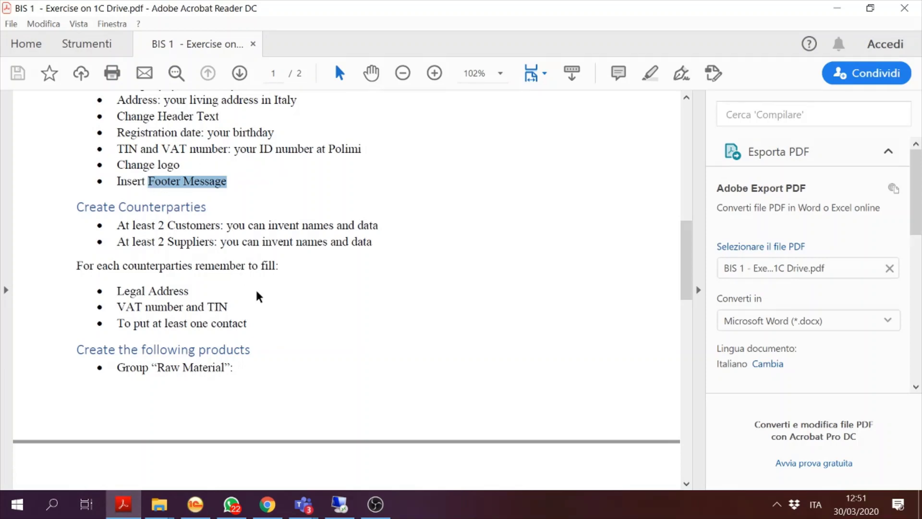
pyautogui.click(686, 250)
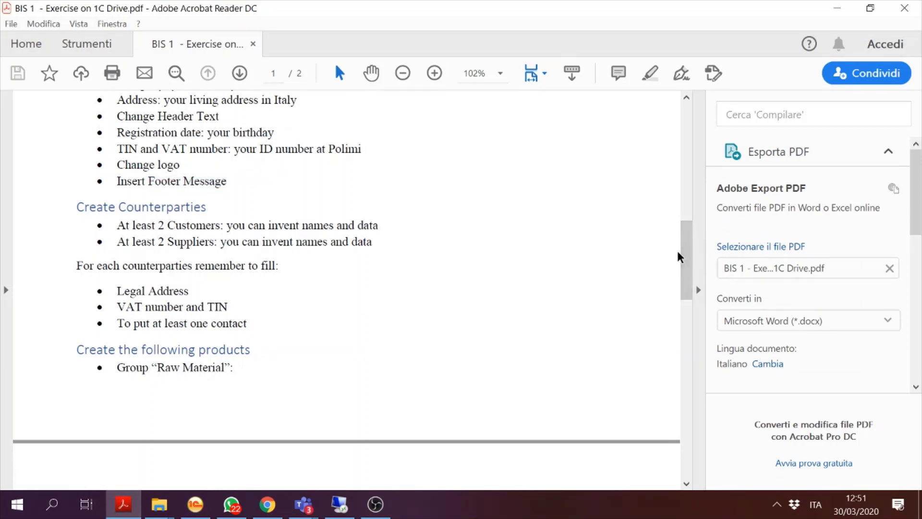
pyautogui.moveTo(686, 274); pyautogui.dragTo(699, 310)
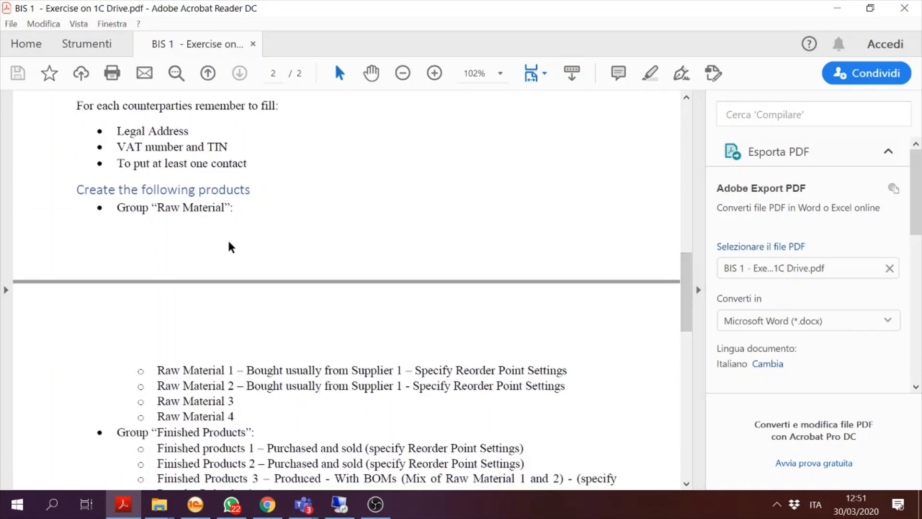
pyautogui.moveTo(230, 208); pyautogui.dragTo(140, 189)
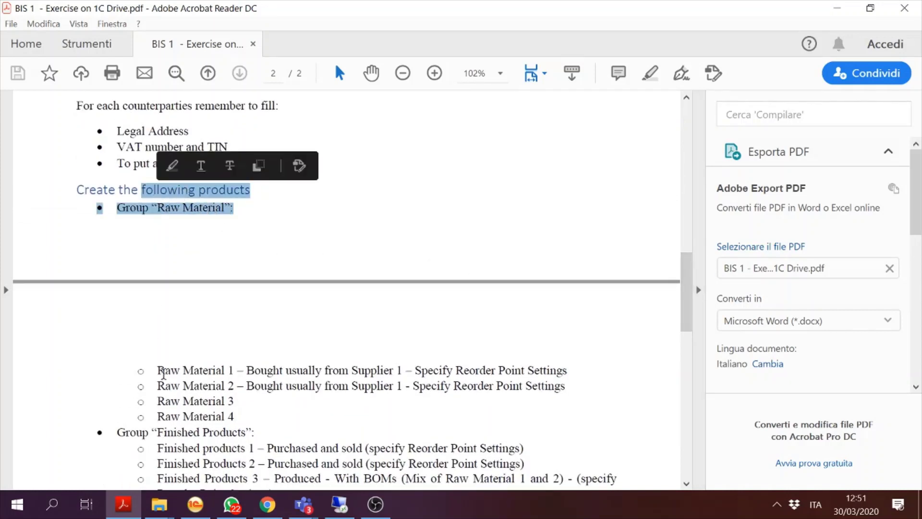
pyautogui.click(251, 425)
pyautogui.moveTo(250, 426); pyautogui.dragTo(135, 431)
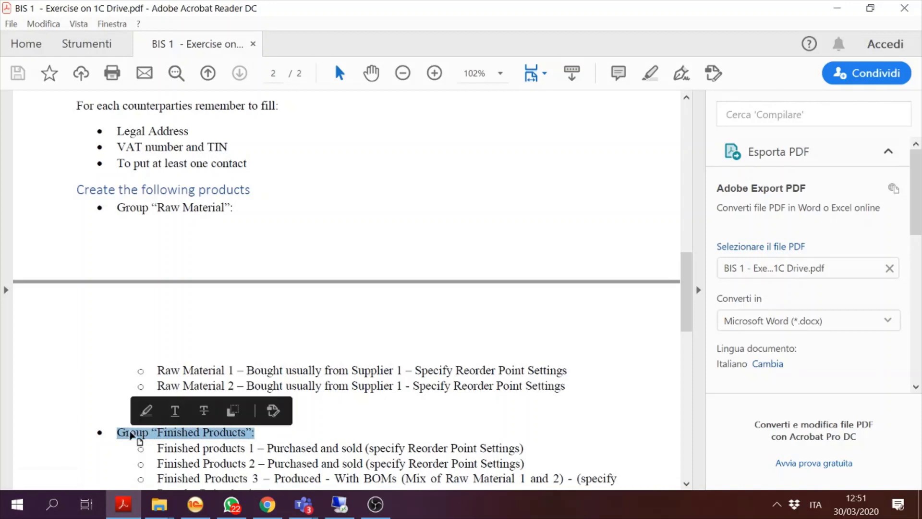
pyautogui.moveTo(113, 213); pyautogui.dragTo(231, 208)
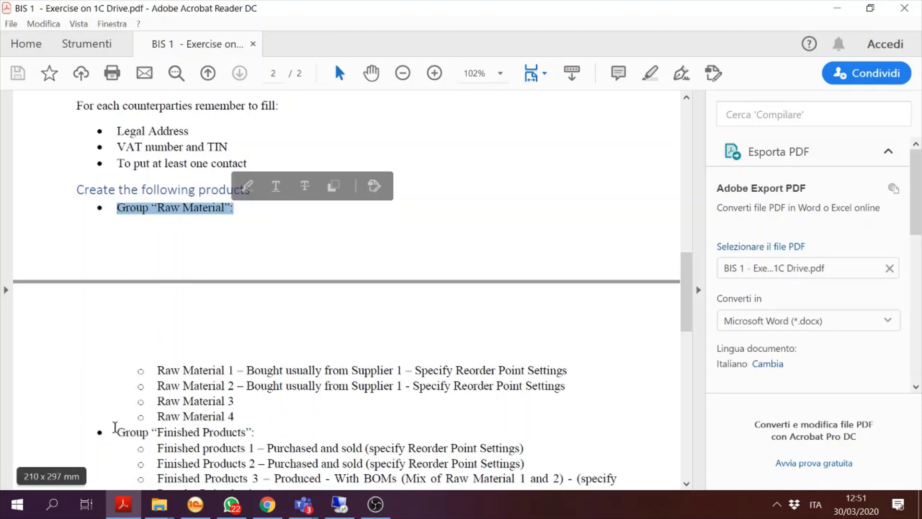
pyautogui.moveTo(118, 432); pyautogui.dragTo(255, 434)
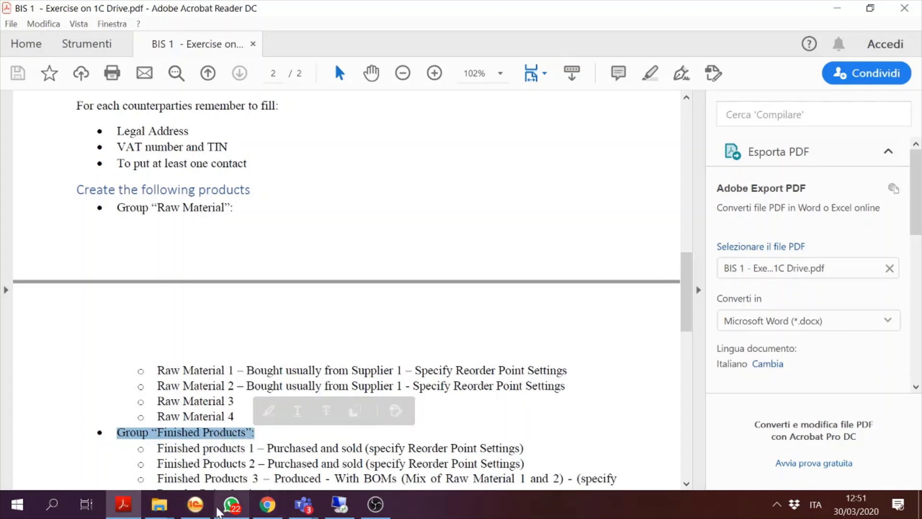
# Step: Return to 1C:Drive, close the blank product form and rename the Materie prime product group as Raw material
pyautogui.click(195, 504)
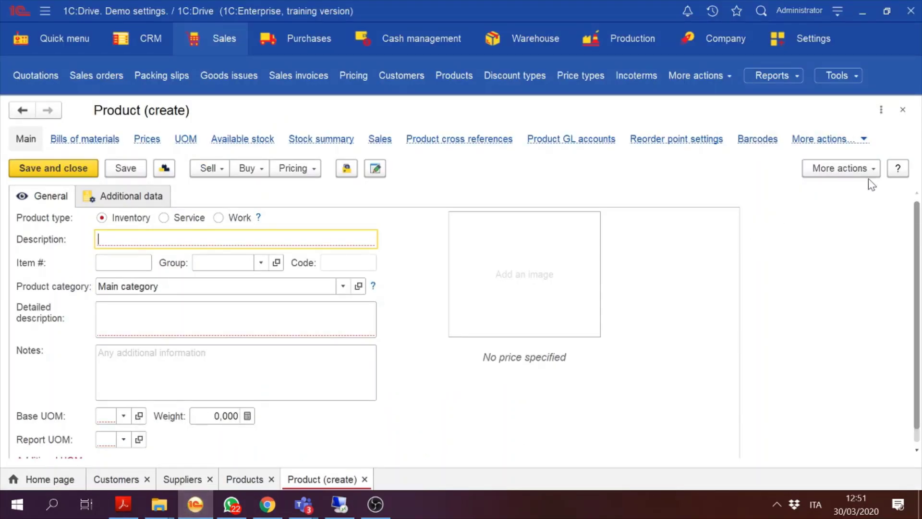
pyautogui.click(903, 109)
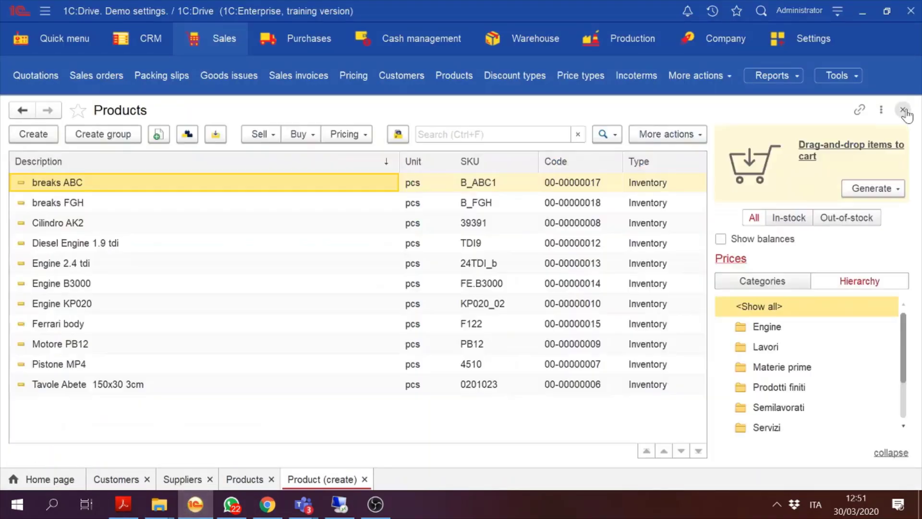
pyautogui.click(766, 368)
pyautogui.rightClick(772, 372)
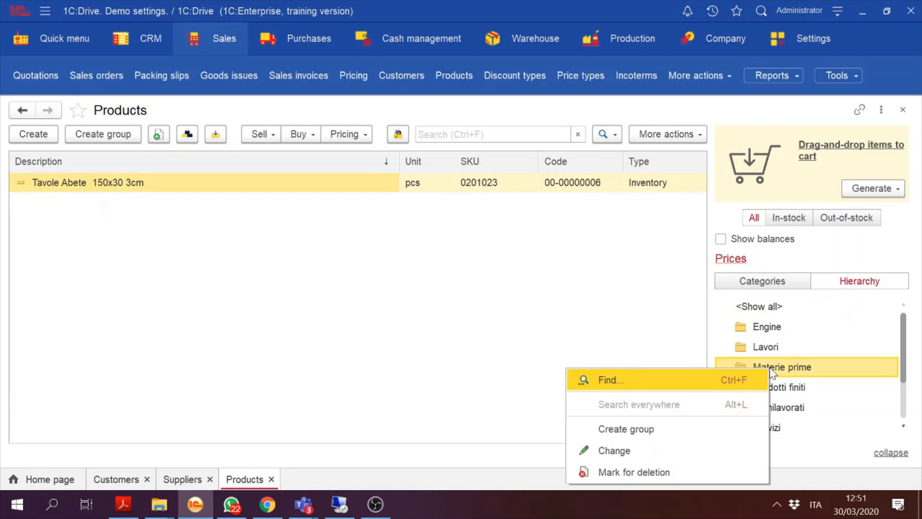
pyautogui.click(629, 448)
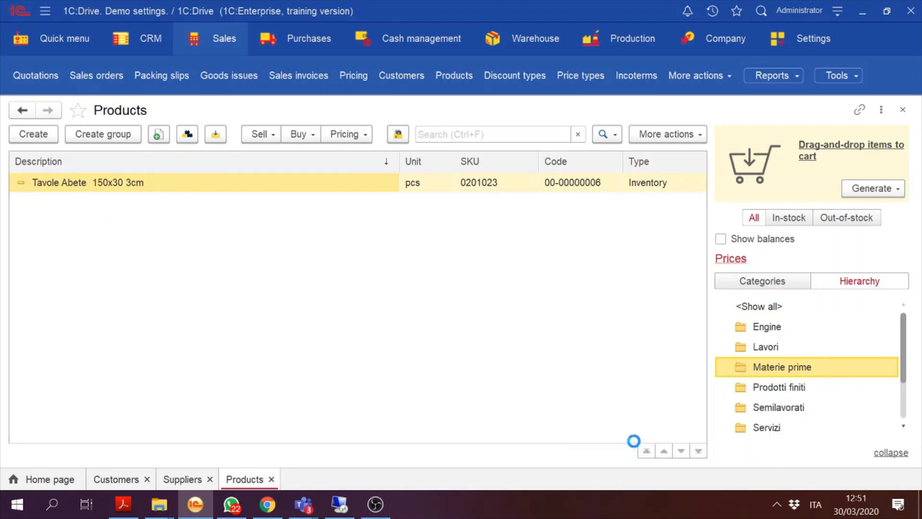
pyautogui.write('Ra')
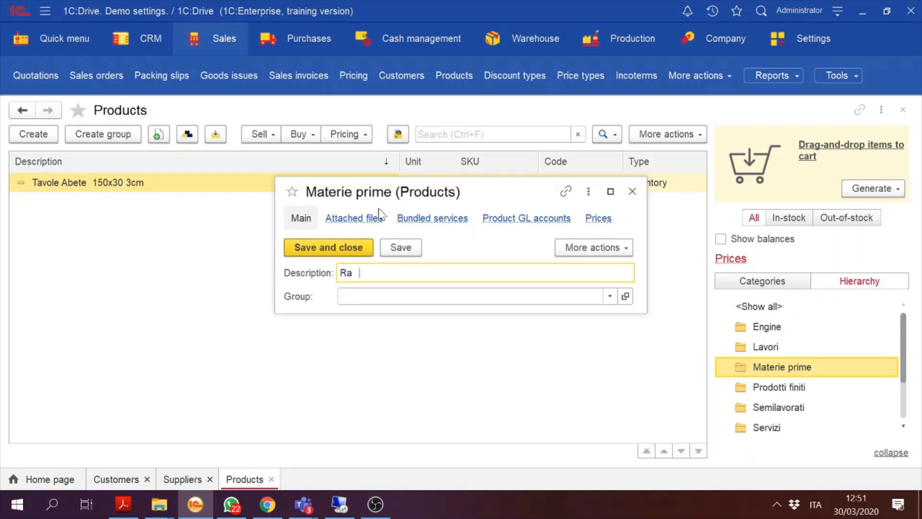
pyautogui.write('w material')
pyautogui.click(304, 248)
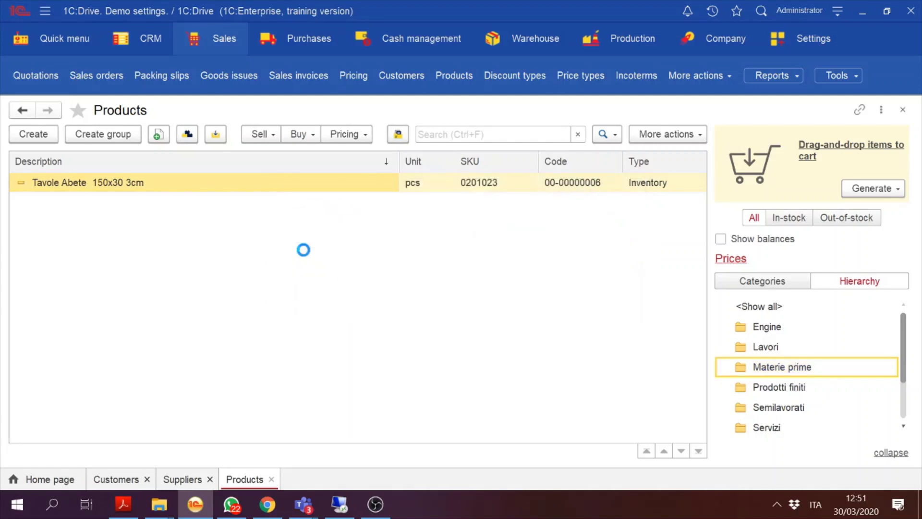
# Step: Rename the Prodotti finiti product group as Finished Products, save it and dismiss the change notification
pyautogui.click(793, 371)
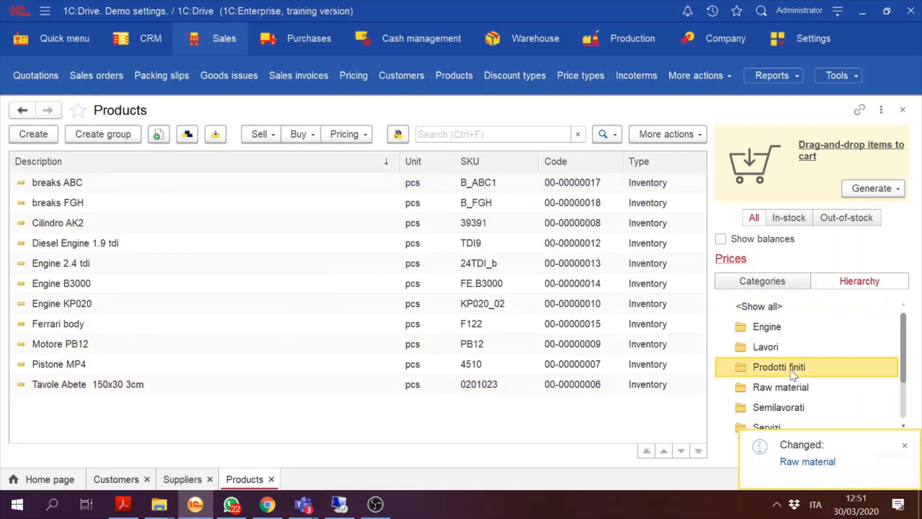
pyautogui.rightClick(791, 374)
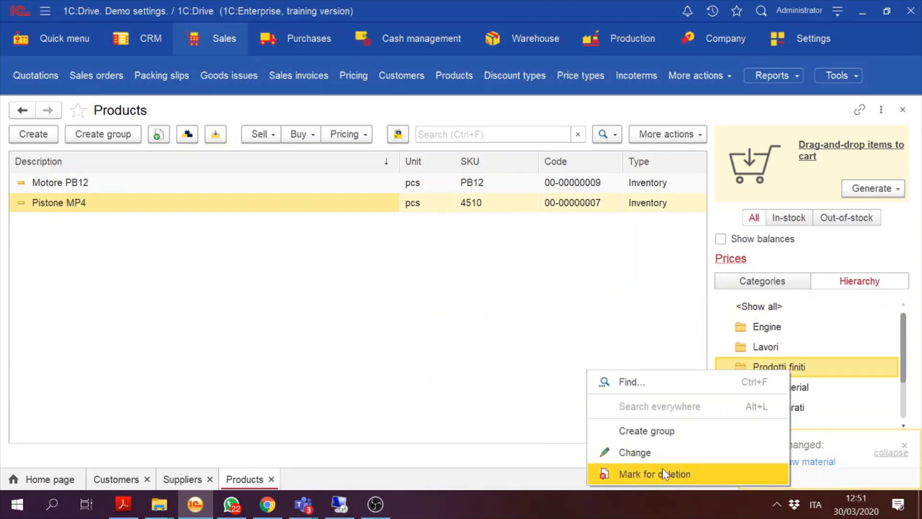
pyautogui.click(634, 452)
pyautogui.write('Fi')
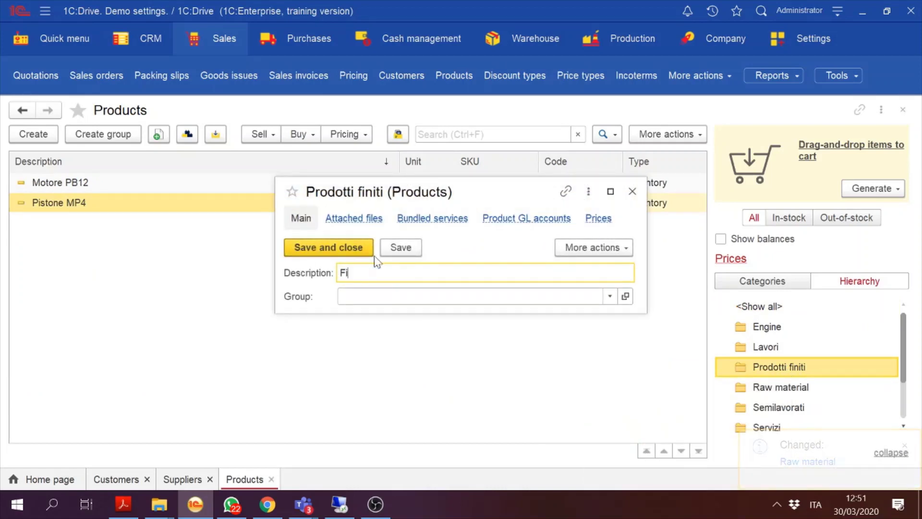
pyautogui.write('nished')
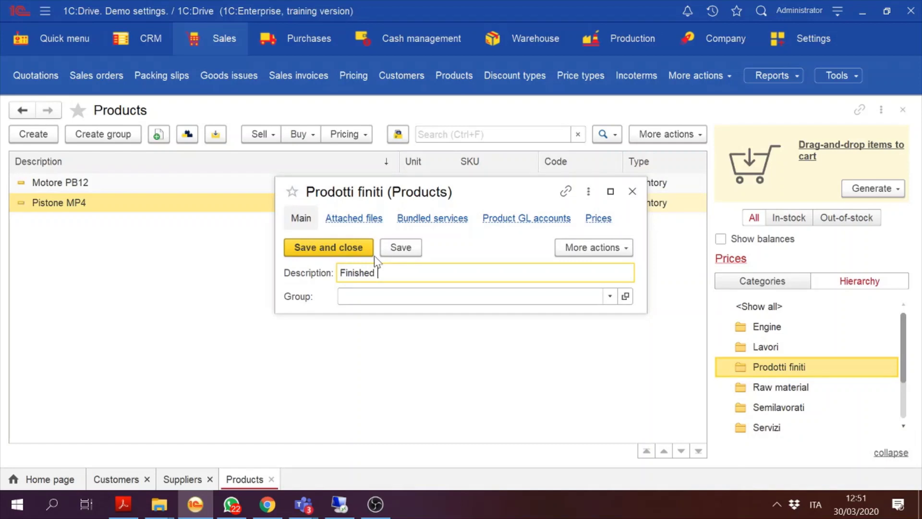
pyautogui.write(' Products')
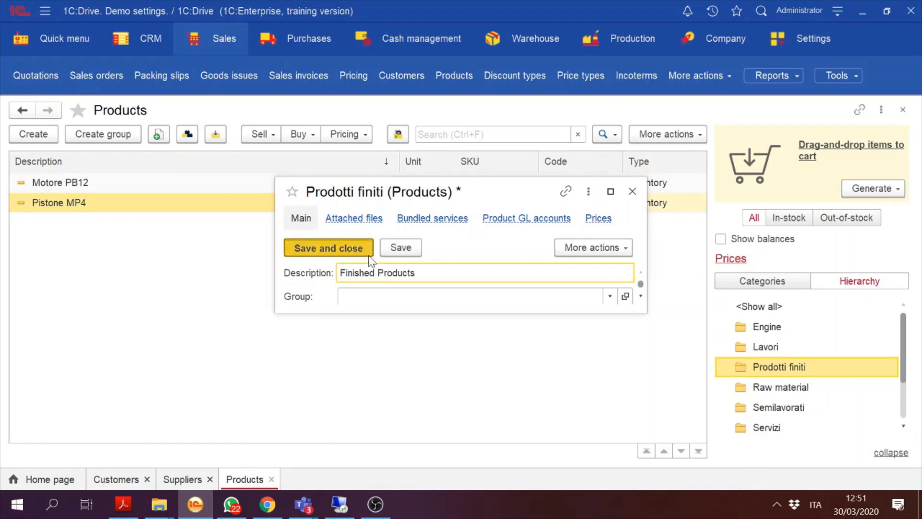
pyautogui.click(372, 261)
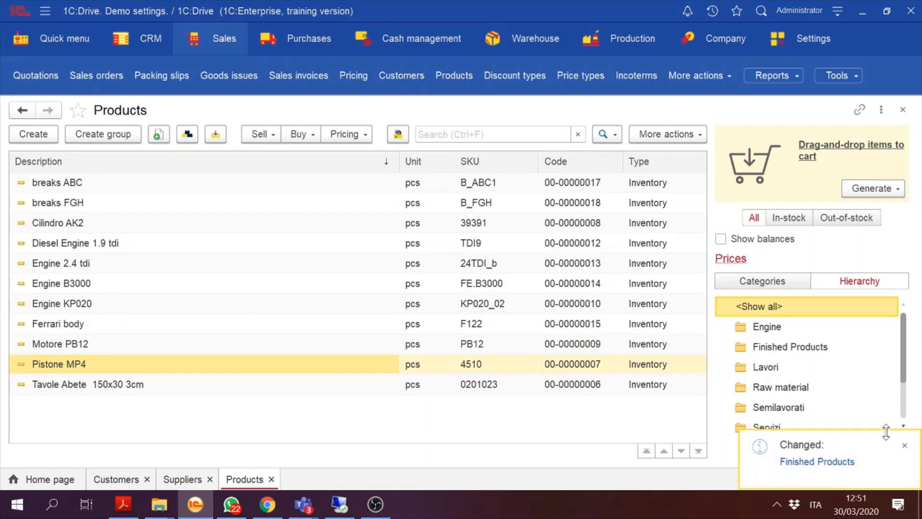
pyautogui.click(904, 446)
# Step: Look at the products held in the Raw material and Lavori groups
pyautogui.click(735, 385)
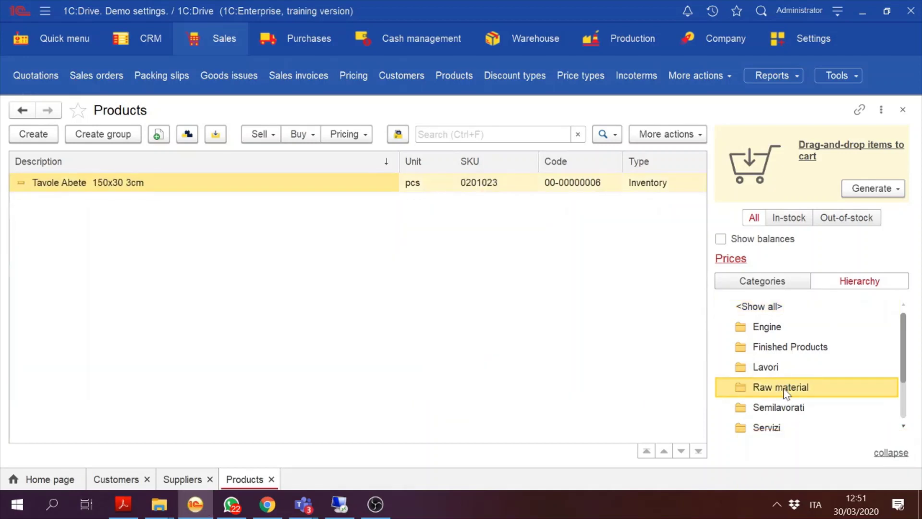
pyautogui.click(753, 364)
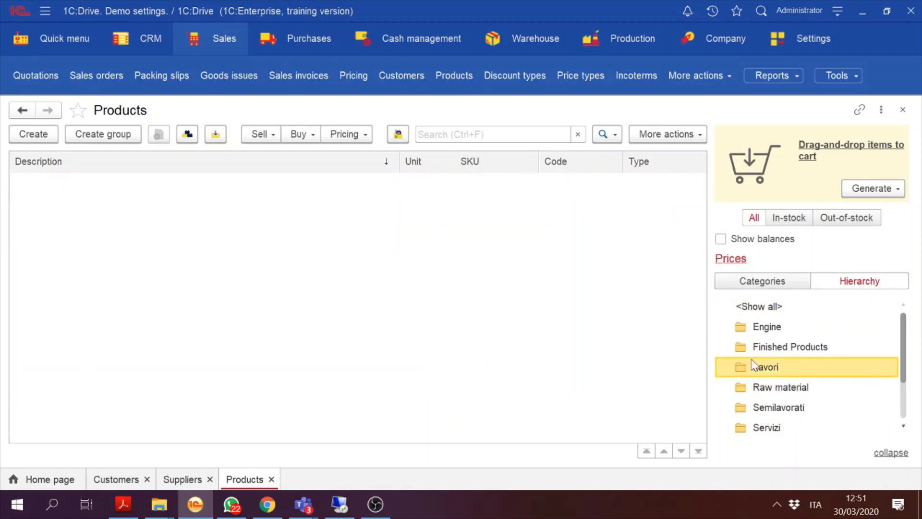
# Step: Open the Finished Products group, start a new product and look at the product groups it can be assigned to
pyautogui.click(779, 349)
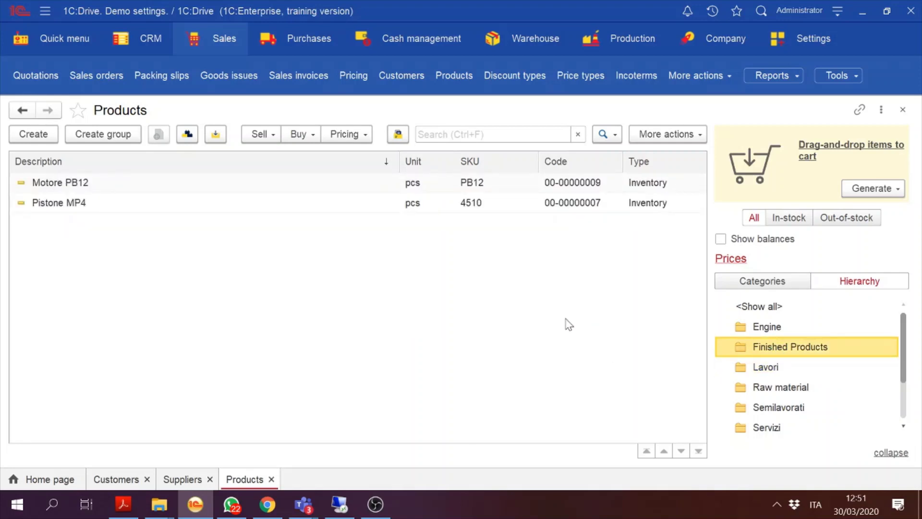
pyautogui.click(32, 139)
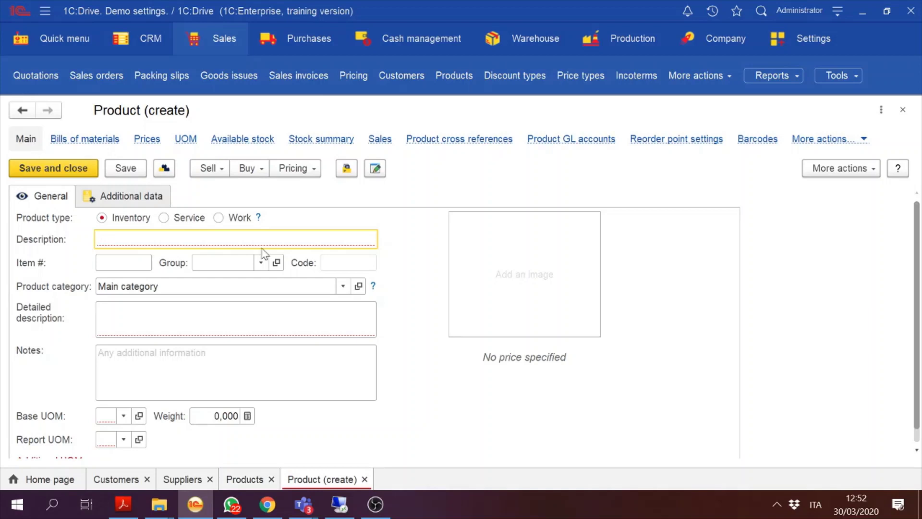
pyautogui.click(261, 264)
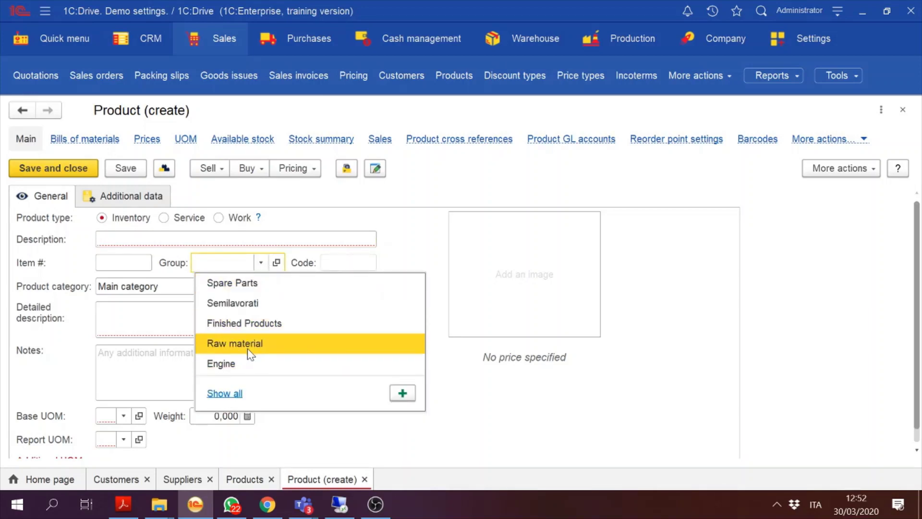
pyautogui.press('Escape')
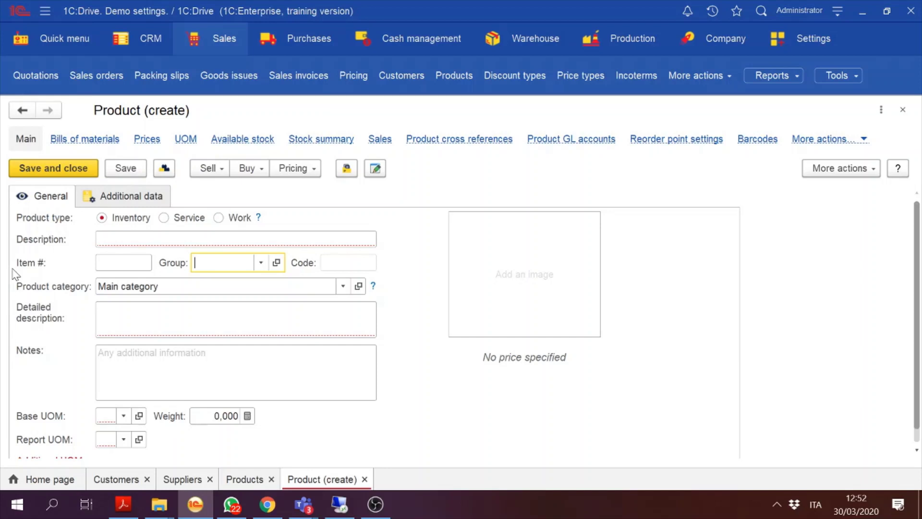
# Step: Enter MB-0020 as the new product's item number and highlight the code as an example
pyautogui.click(100, 265)
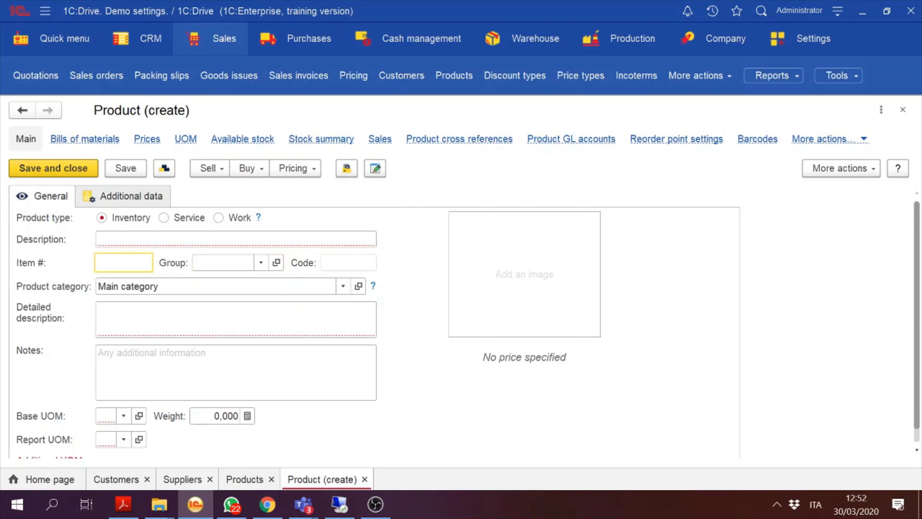
pyautogui.write('MB-0020')
pyautogui.hotkey('ctrl', 'a')
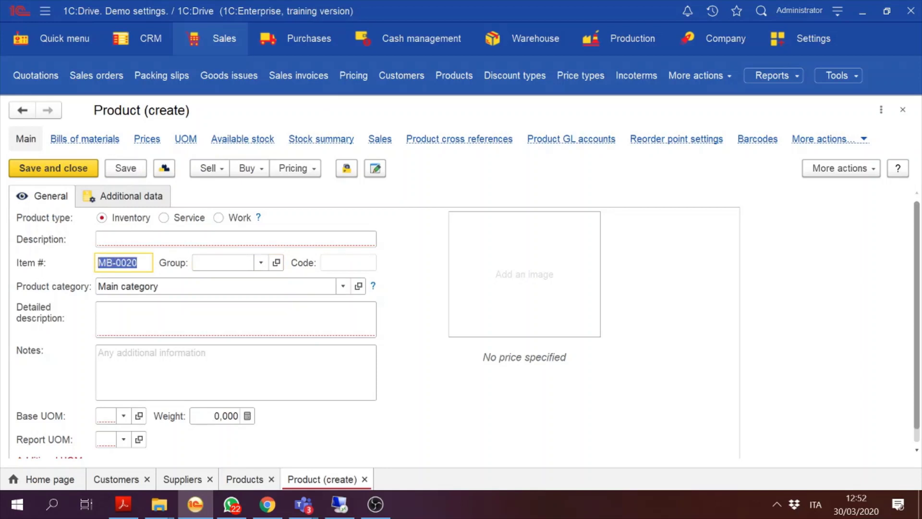
pyautogui.doubleClick(114, 264)
pyautogui.click(114, 263)
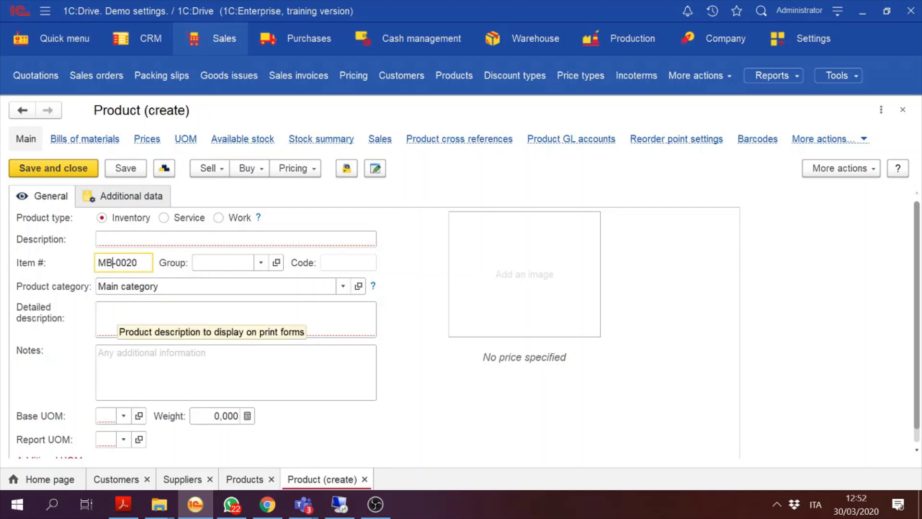
pyautogui.moveTo(140, 263); pyautogui.dragTo(78, 259)
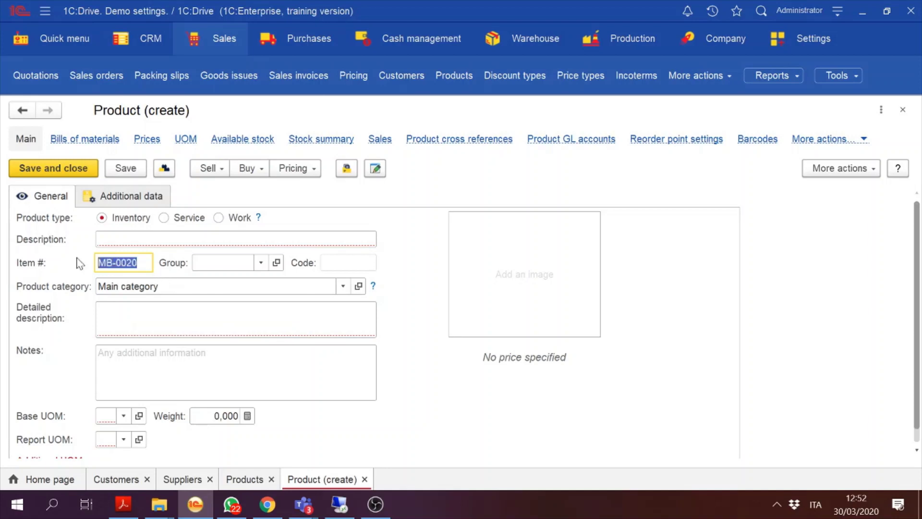
pyautogui.doubleClick(126, 262)
pyautogui.press('Right')
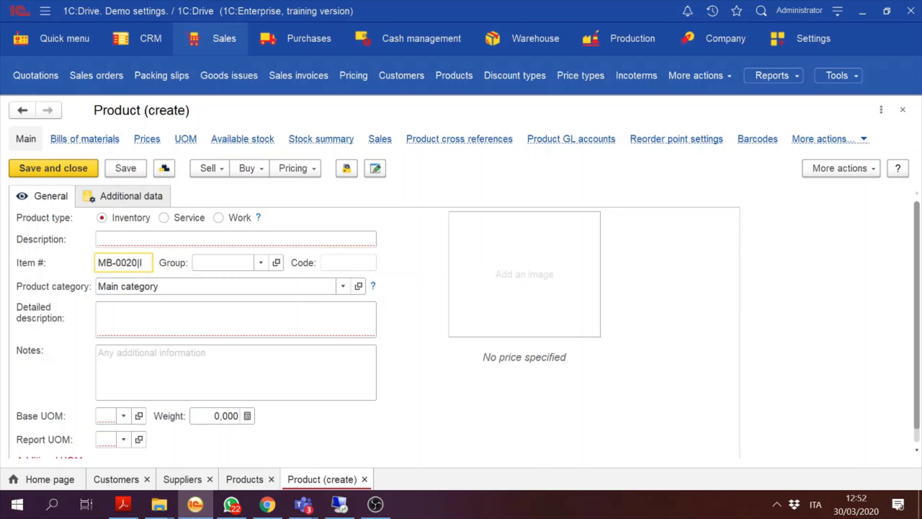
# Step: Clear the sample item number from the new product form
pyautogui.write('\\')
pyautogui.press('BackSpace')
pyautogui.press('BackSpace')
pyautogui.press('BackSpace')
pyautogui.press('BackSpace')
pyautogui.press('BackSpace')
pyautogui.press('BackSpace')
pyautogui.press('BackSpace')
pyautogui.press('BackSpace')
# Step: Examine the replenishment methods in the product's additional data and try to open its reorder point settings, declining to save
pyautogui.scroll(-1, 912, 377)
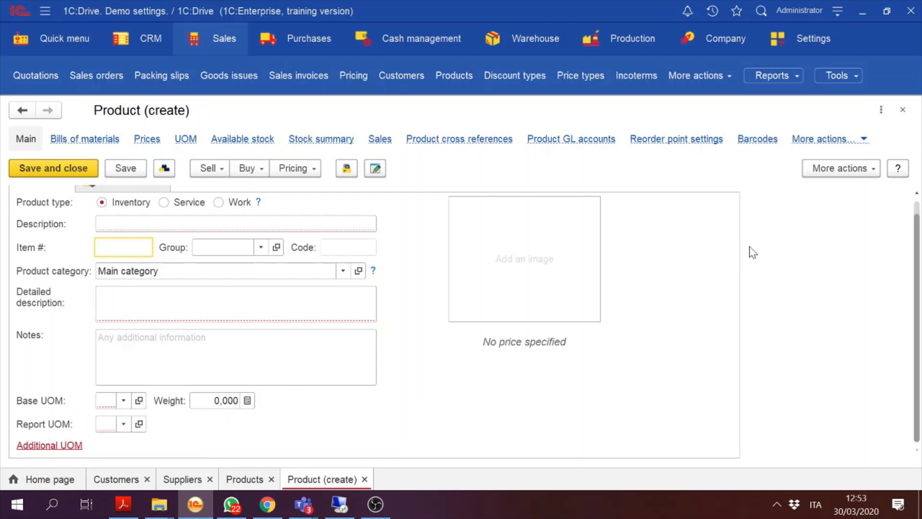
pyautogui.scroll(1, 918, 211)
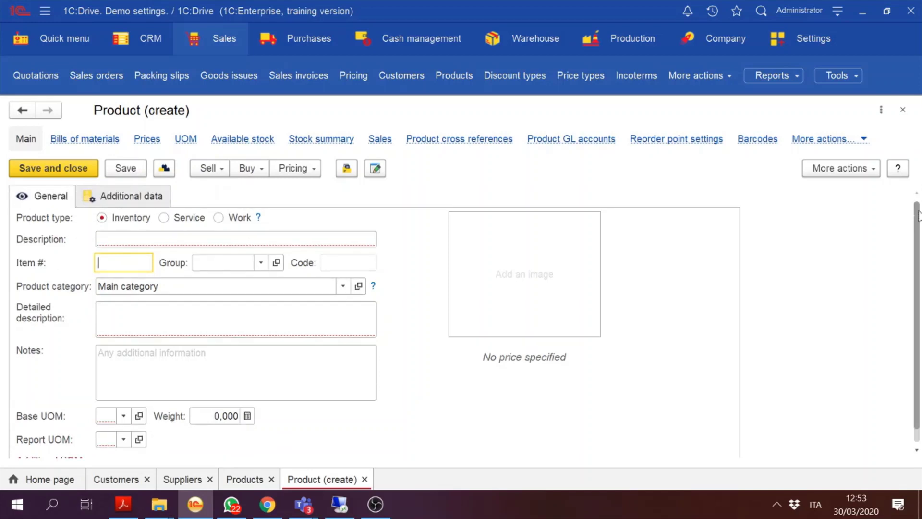
pyautogui.click(152, 195)
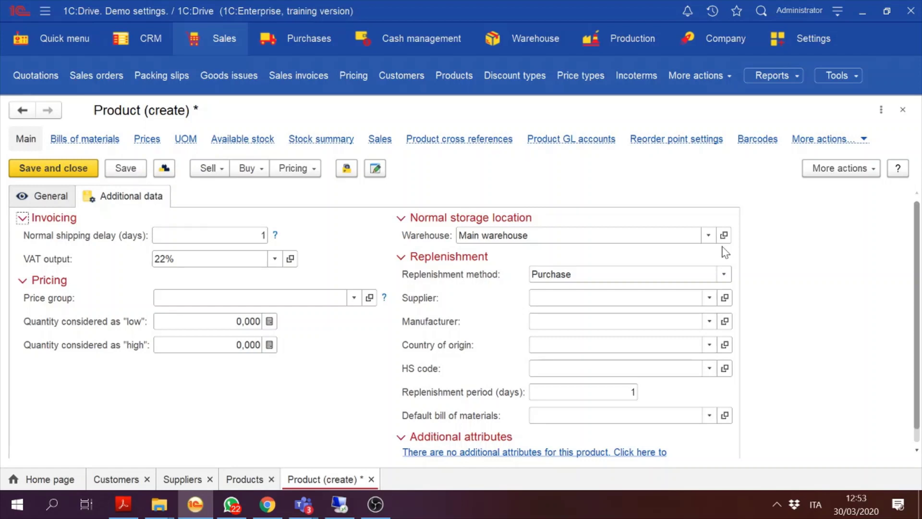
pyautogui.click(723, 274)
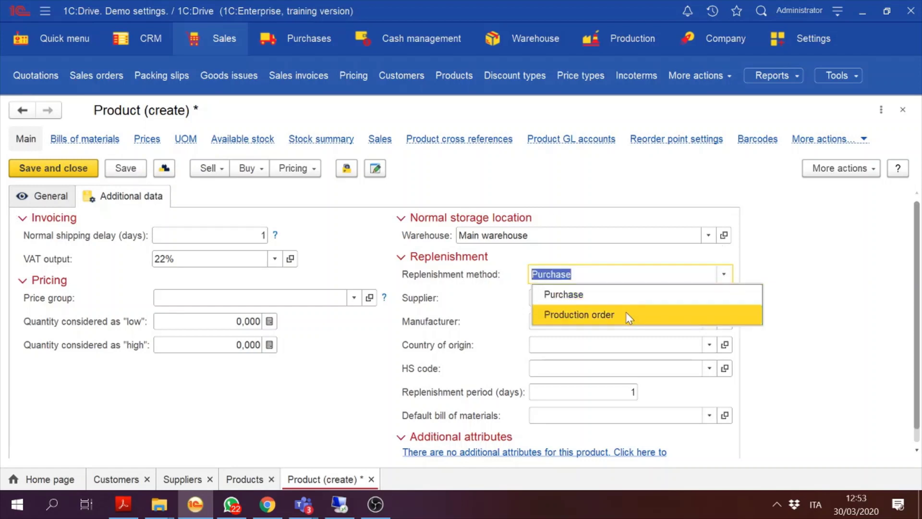
pyautogui.click(699, 270)
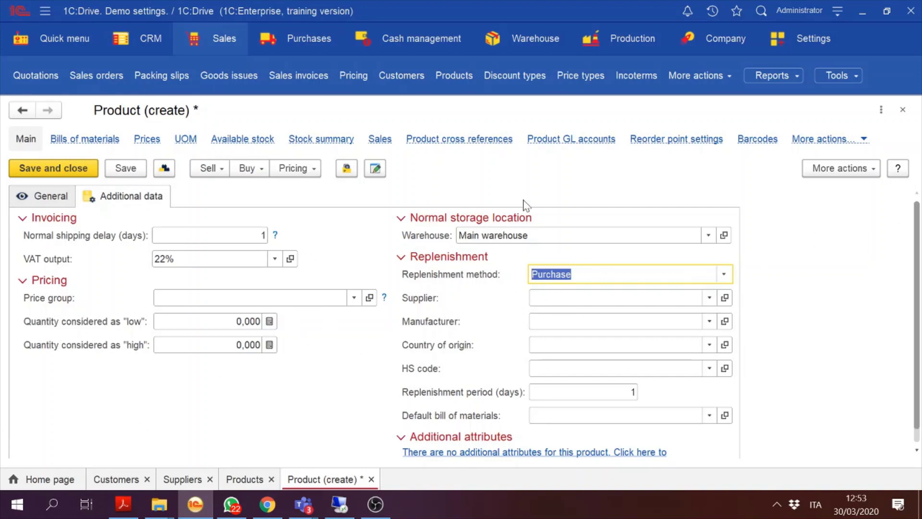
pyautogui.click(676, 141)
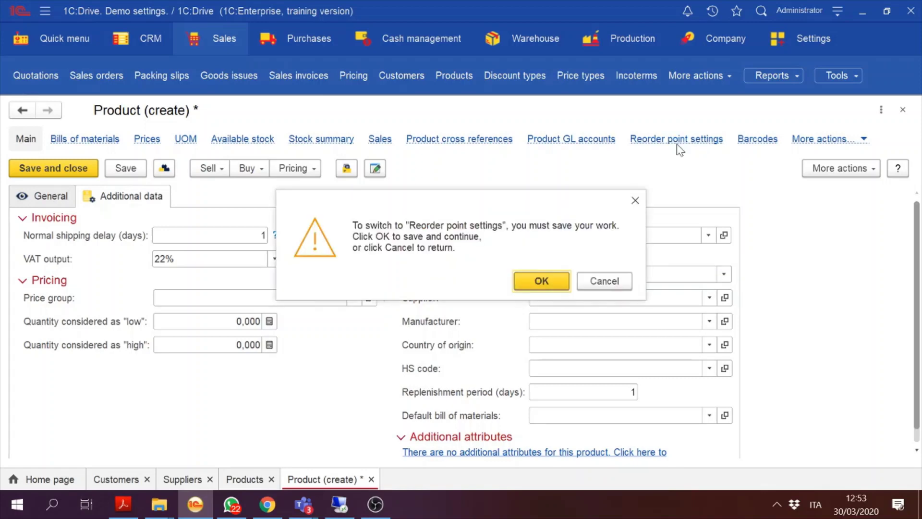
pyautogui.click(608, 282)
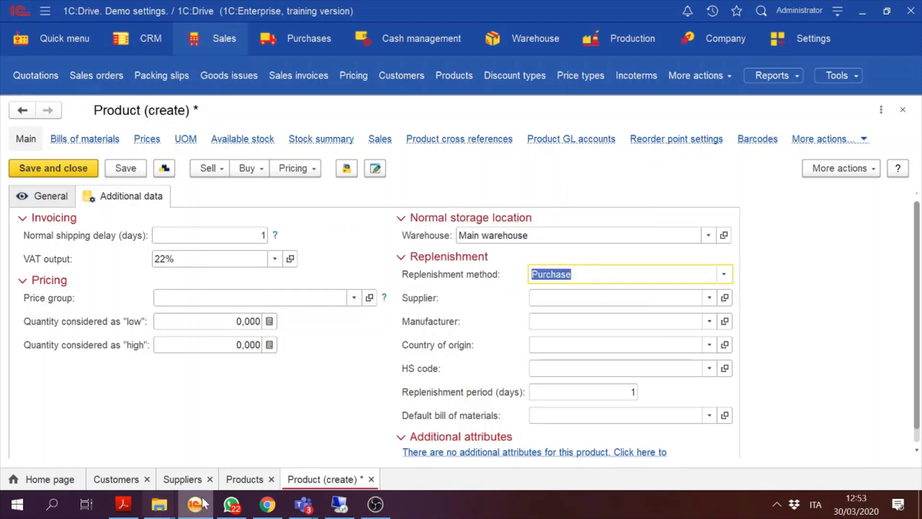
# Step: Switch to the exercise PDF and highlight the "Item #" and price rules under the general rules for all products
pyautogui.click(123, 504)
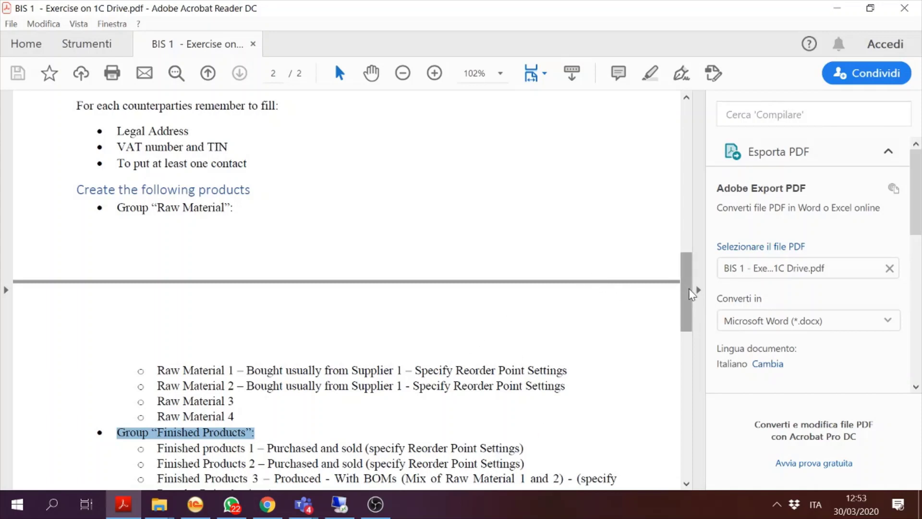
pyautogui.moveTo(690, 309); pyautogui.dragTo(694, 383)
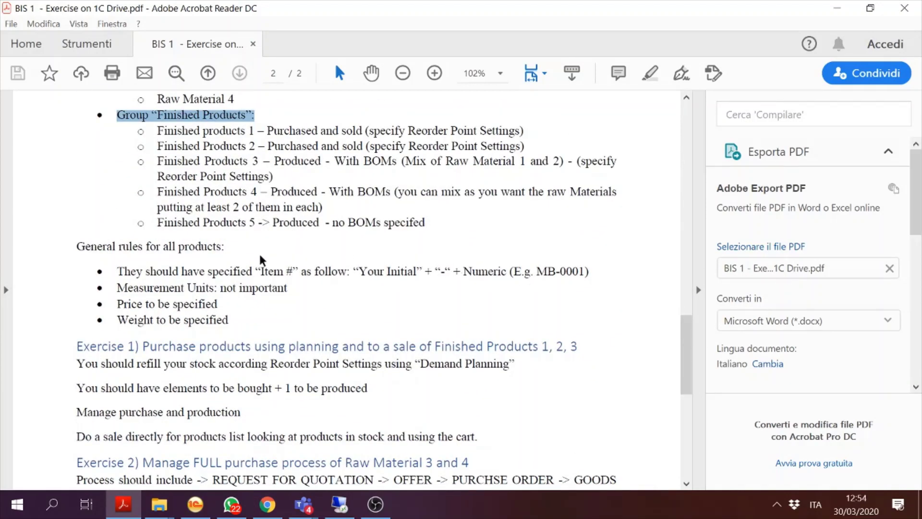
pyautogui.moveTo(295, 283); pyautogui.dragTo(110, 275)
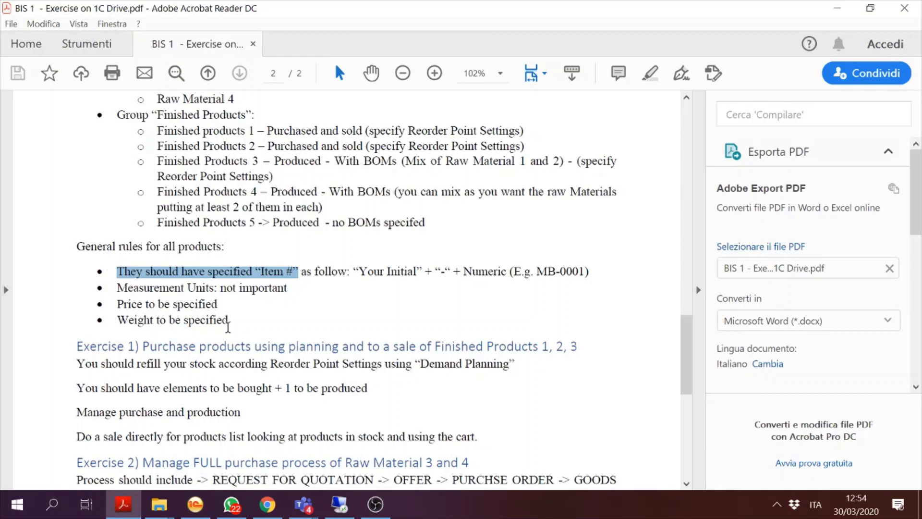
pyautogui.moveTo(218, 305); pyautogui.dragTo(129, 304)
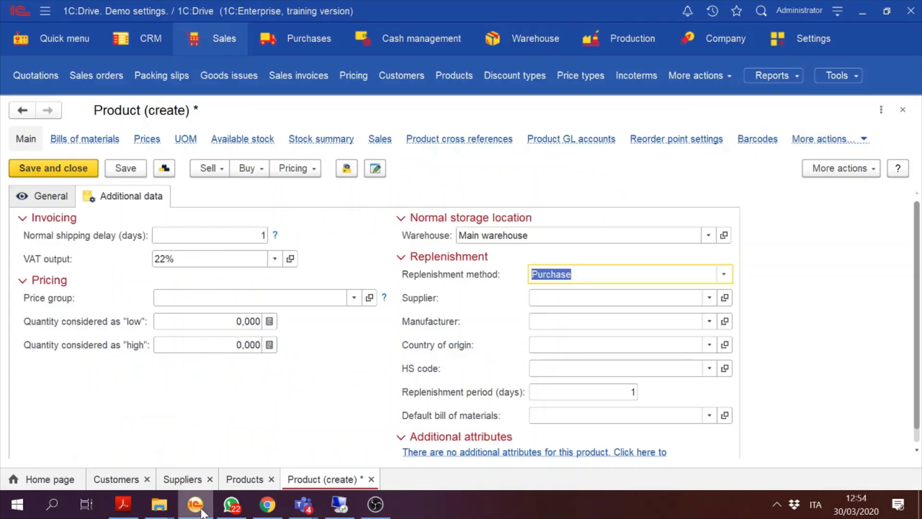
# Step: Return to 1C:Drive and close the new product form without saving the changes
pyautogui.click(195, 504)
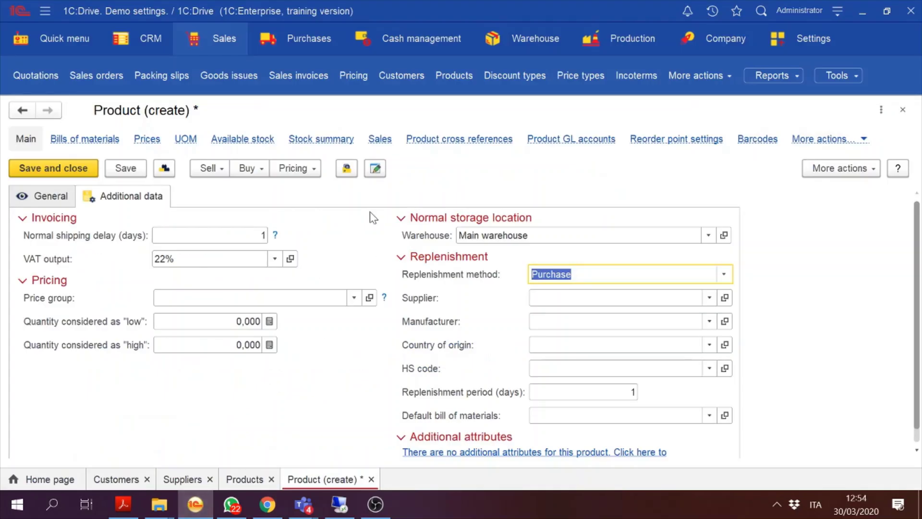
pyautogui.click(307, 168)
pyautogui.click(903, 109)
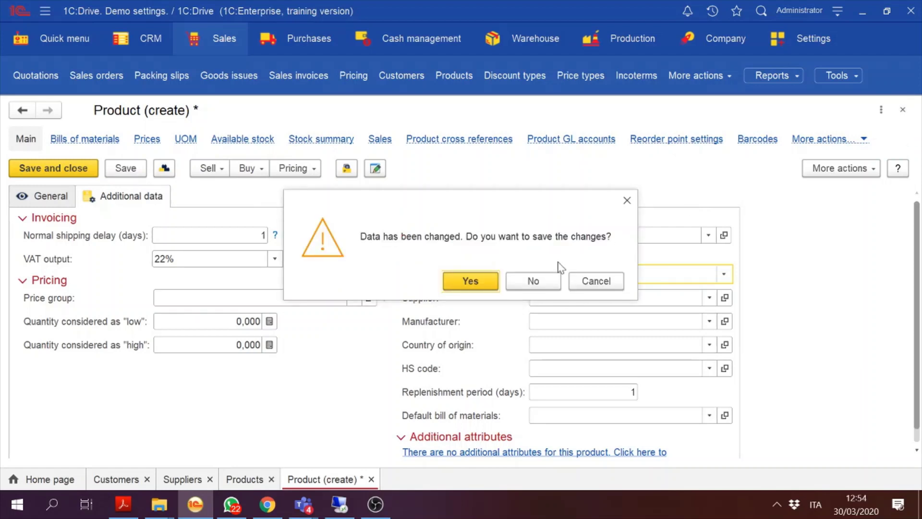
pyautogui.click(546, 282)
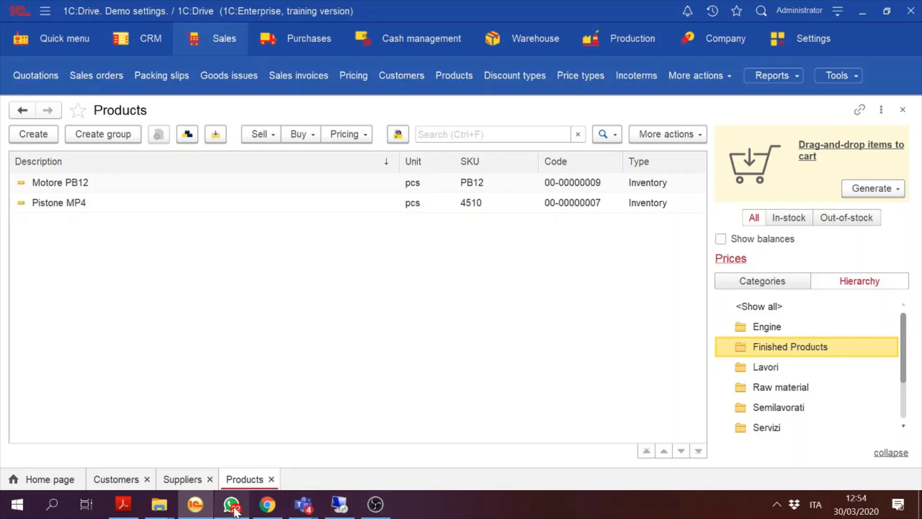
# Step: Switch to Microsoft Teams to read the questions in the meeting chat, then return to 1C:Drive and minimise the call window
pyautogui.moveTo(308, 513)
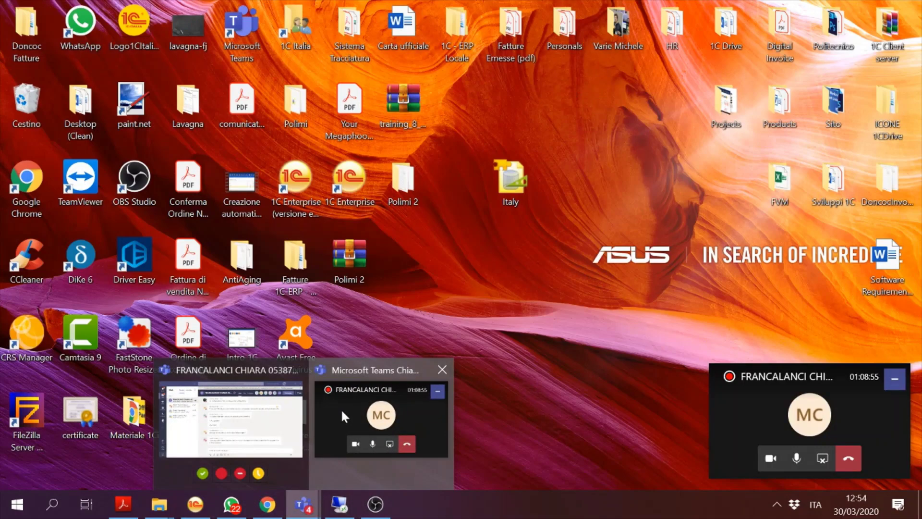
pyautogui.click(341, 408)
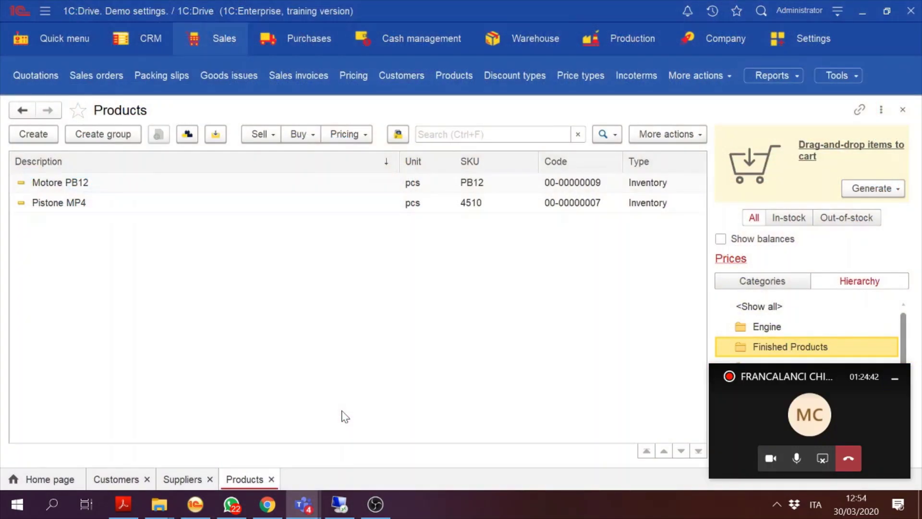
pyautogui.moveTo(303, 504)
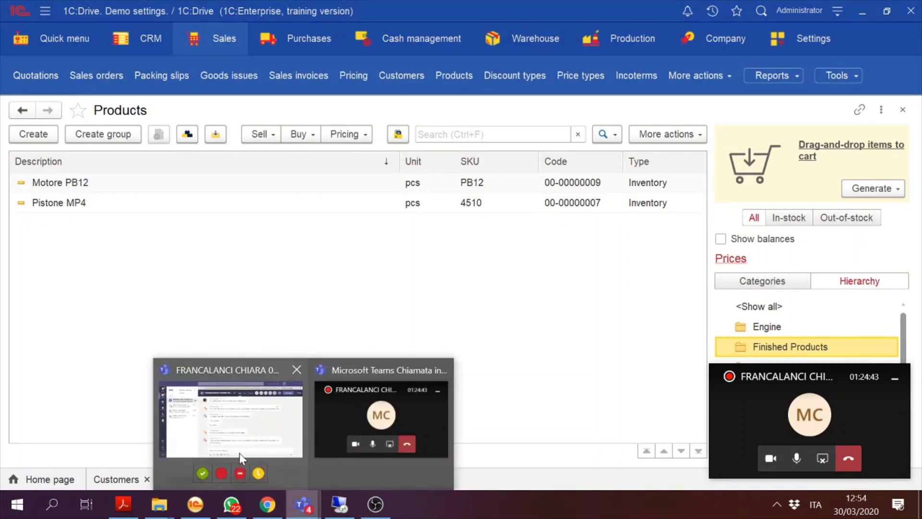
pyautogui.click(239, 449)
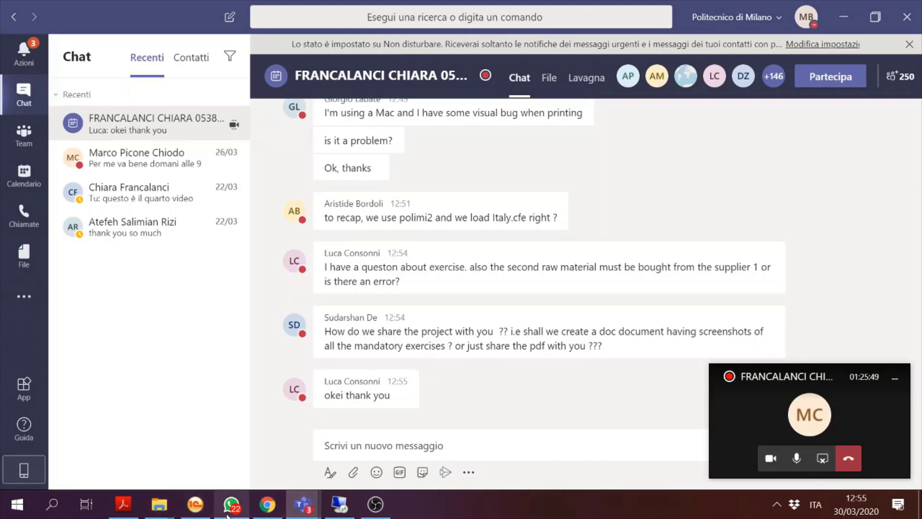
pyautogui.click(195, 504)
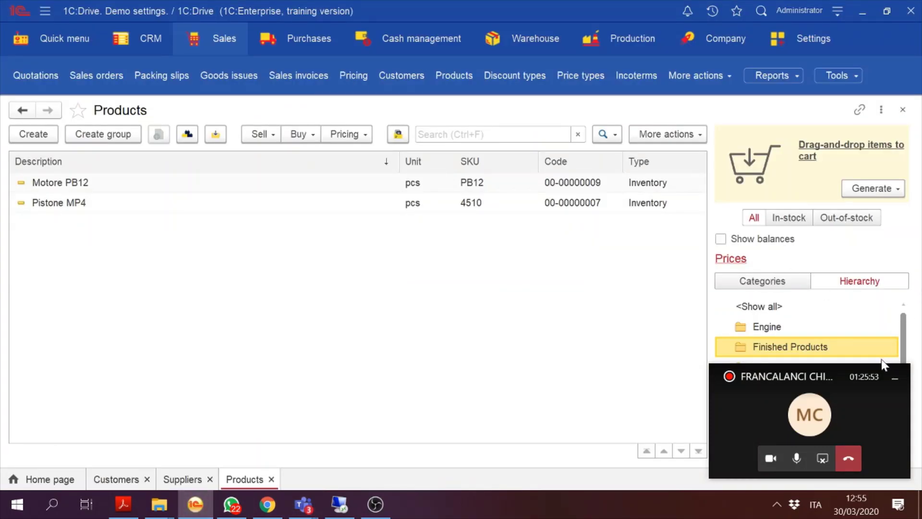
pyautogui.click(892, 377)
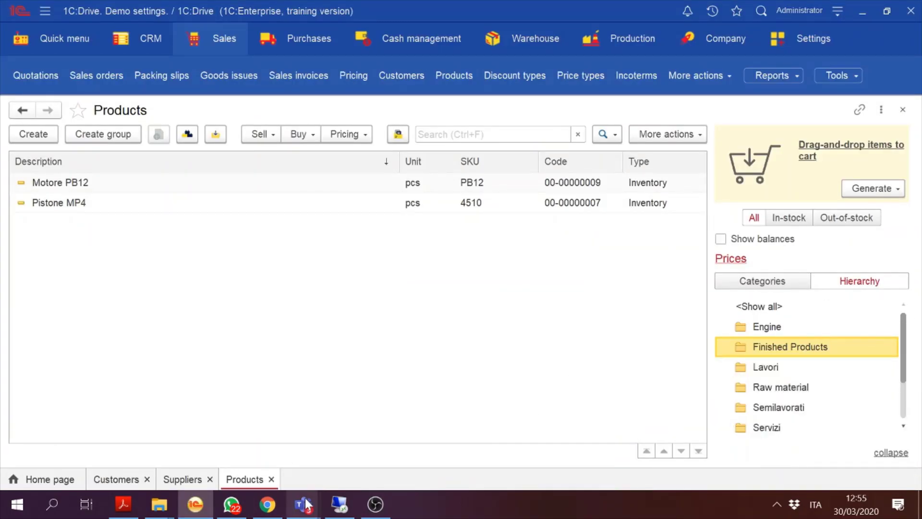
# Step: Switch to the exercise PDF and review the product list, the general rules, Exercises 1 to 3 and the Deliverables section
pyautogui.click(123, 505)
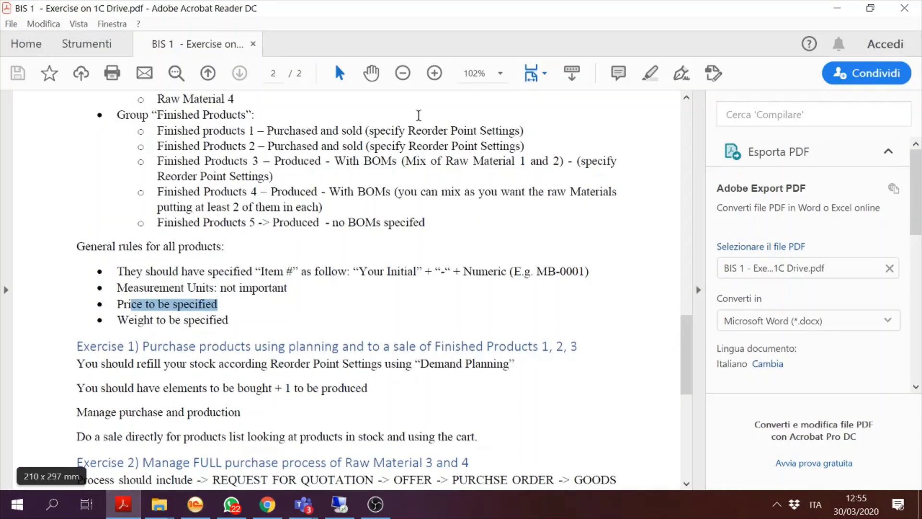
pyautogui.moveTo(687, 357); pyautogui.dragTo(690, 321)
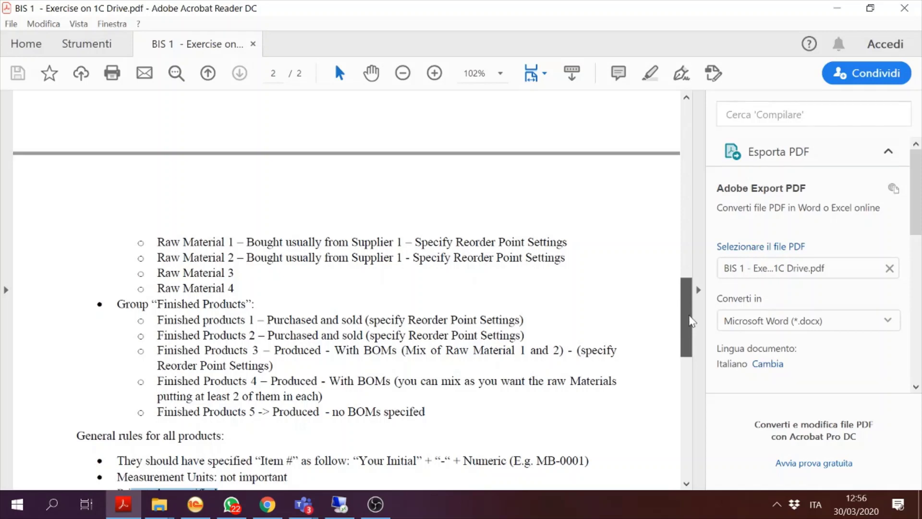
pyautogui.moveTo(690, 321); pyautogui.dragTo(693, 370)
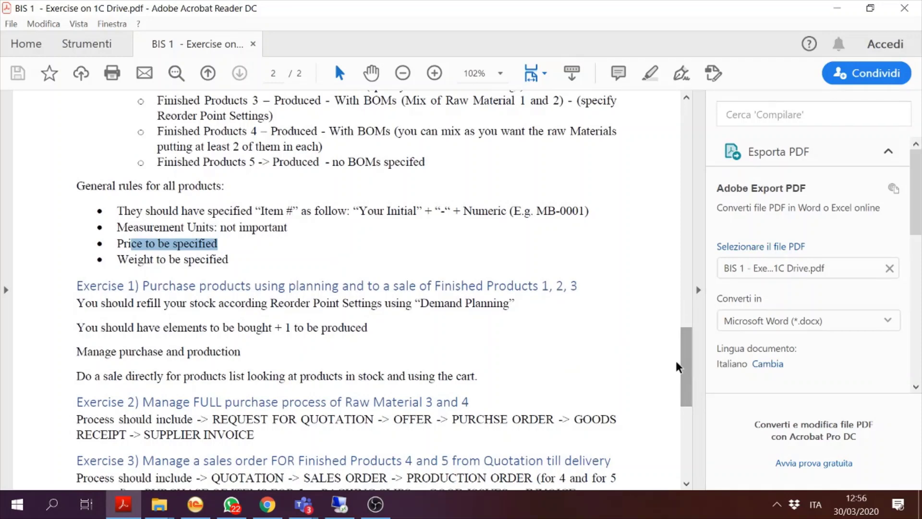
pyautogui.moveTo(685, 368); pyautogui.dragTo(687, 393)
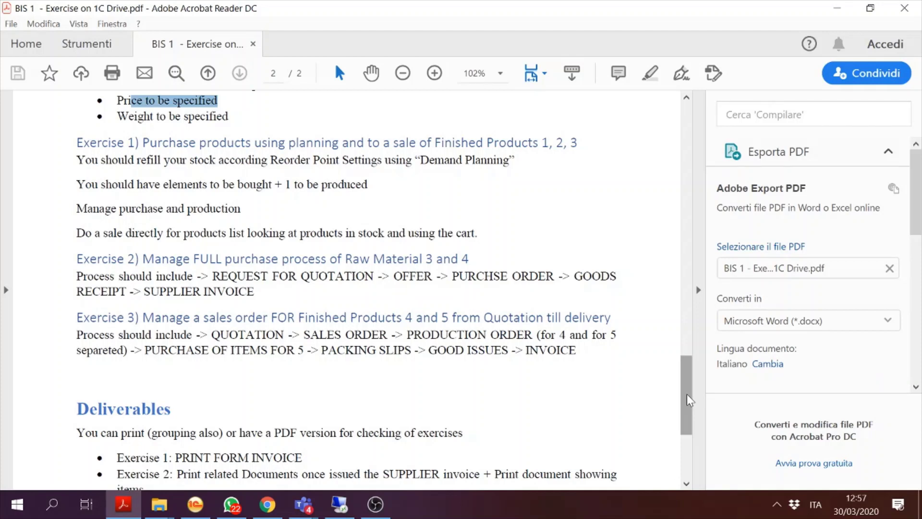
pyautogui.press('Escape')
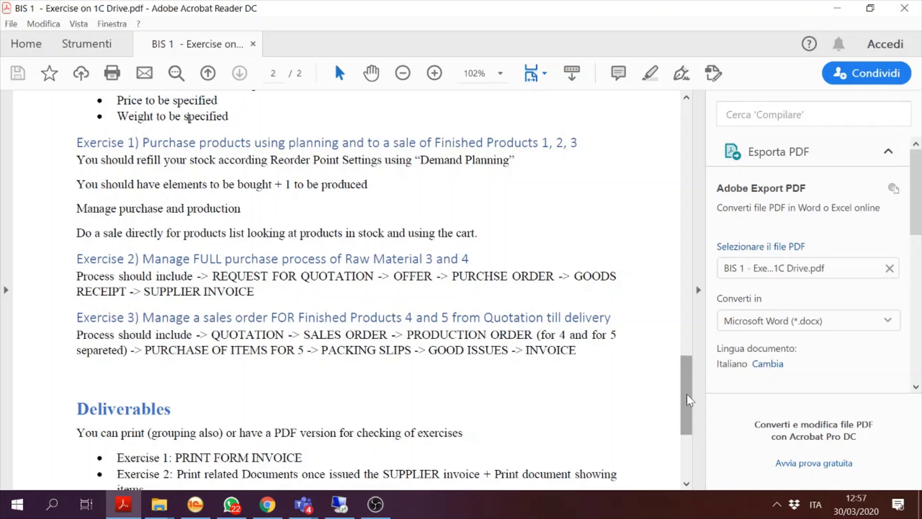
pyautogui.scroll(-5, 687, 401)
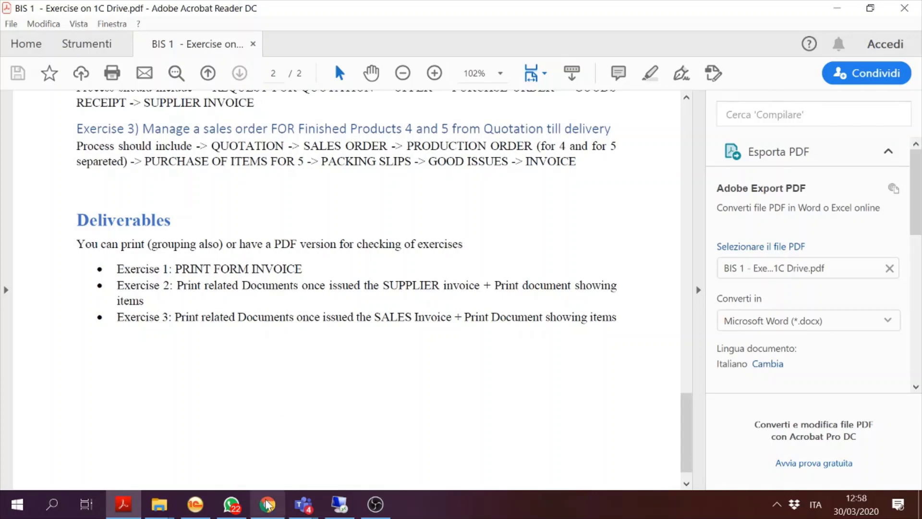
# Step: Switch to Microsoft Teams and highlight the chat question about setting raw materials as 'purchase' and finished products as 'production order'
pyautogui.click(303, 504)
pyautogui.click(259, 368)
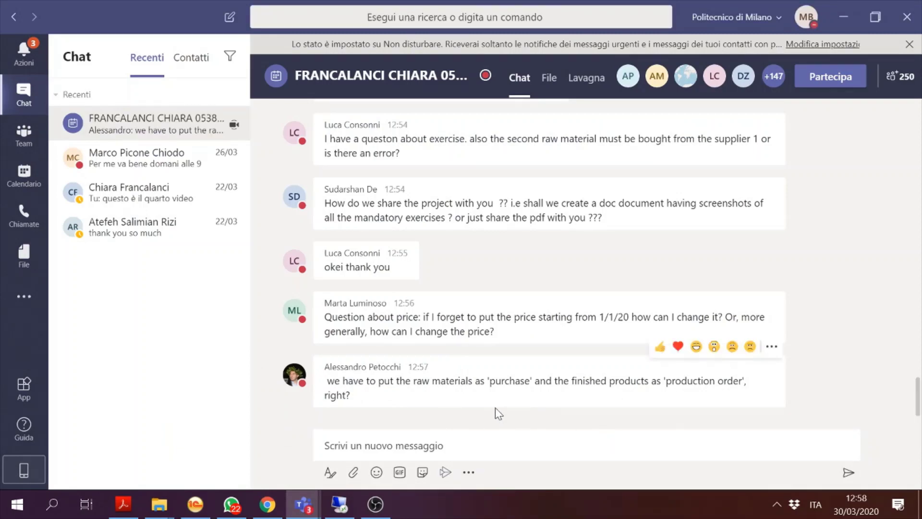
pyautogui.moveTo(368, 397); pyautogui.dragTo(323, 382)
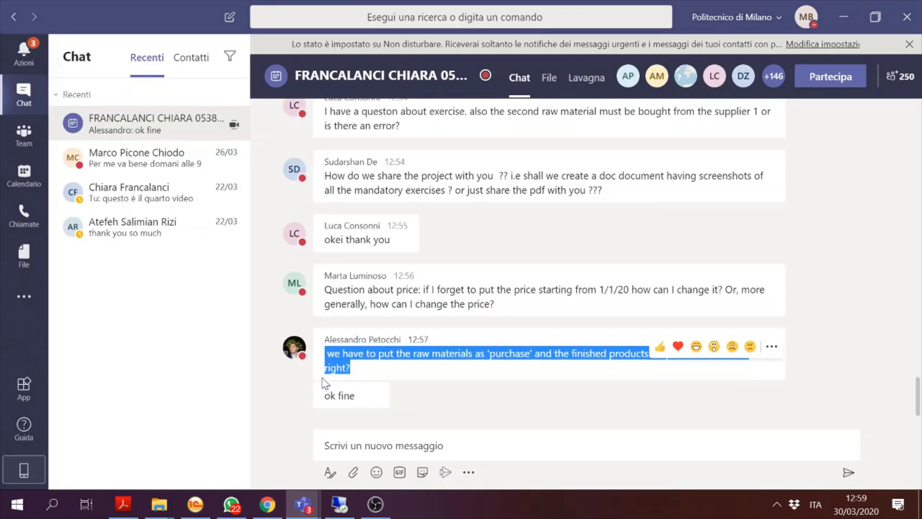
pyautogui.click(526, 425)
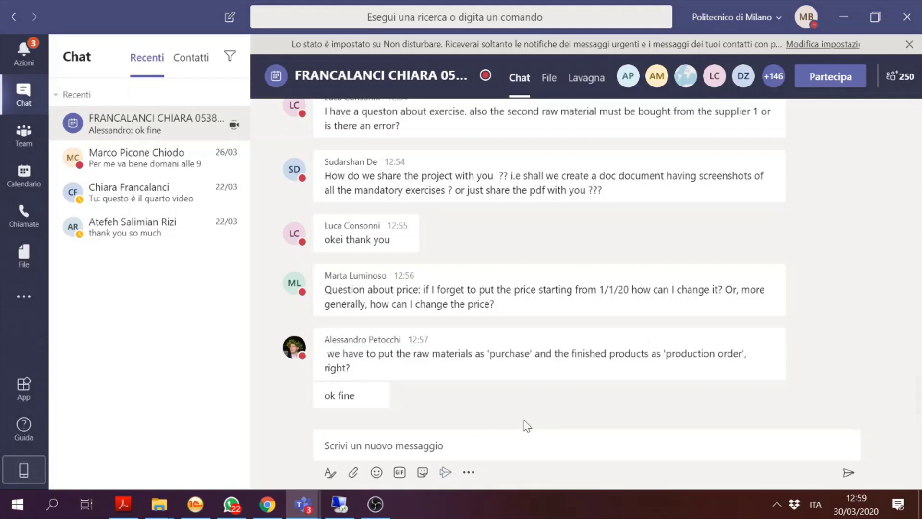
# Step: Highlight the meeting chat question about how to change a price not entered as starting from 1/1/20
pyautogui.moveTo(513, 303)
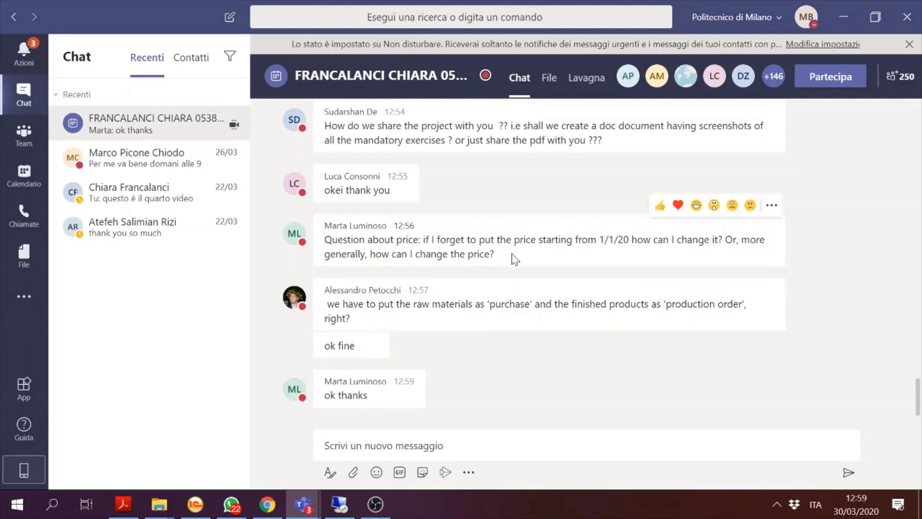
pyautogui.tripleClick(514, 258)
pyautogui.click(514, 258)
pyautogui.moveTo(513, 259); pyautogui.dragTo(325, 240)
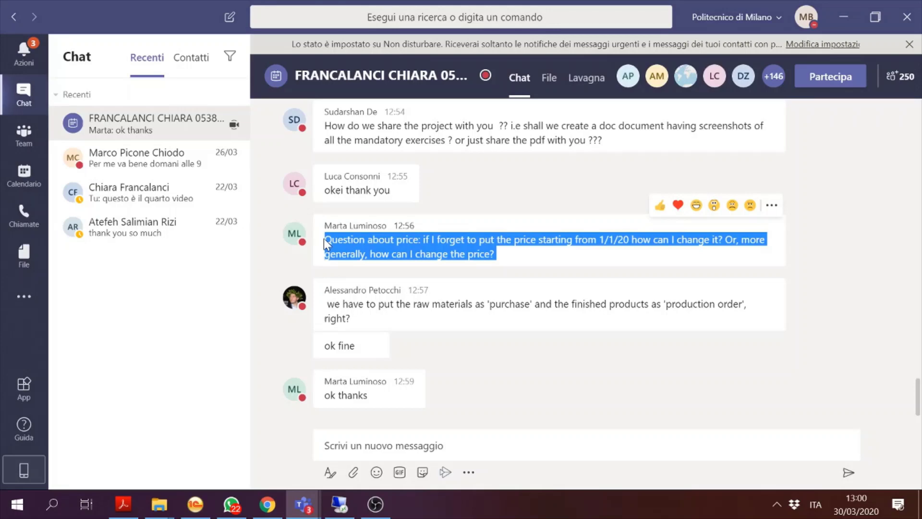
# Step: Switch to 1C:Drive and examine the Business pulse indicators and sales charts on the Home page
pyautogui.click(195, 505)
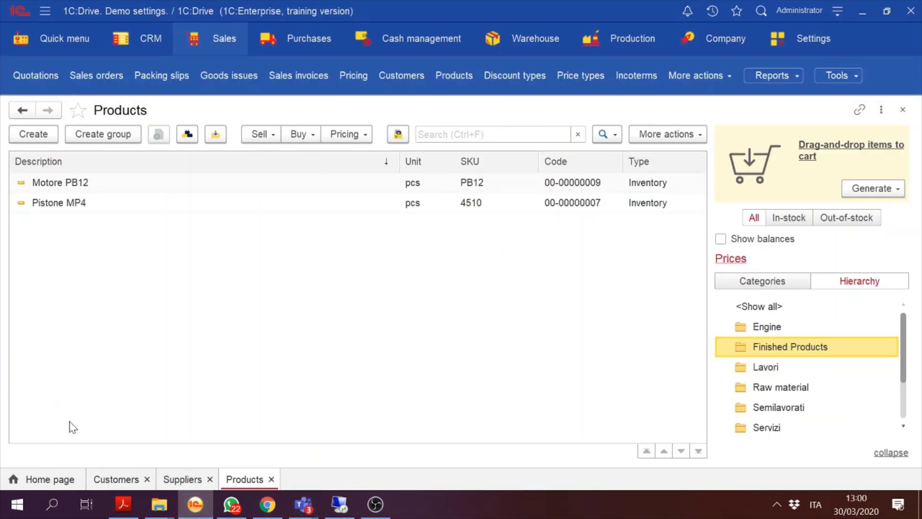
pyautogui.click(49, 486)
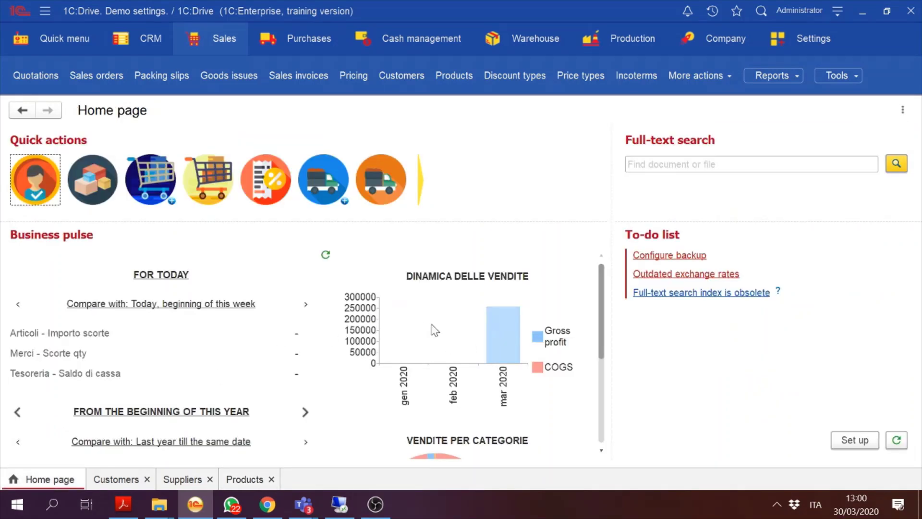
pyautogui.moveTo(521, 347)
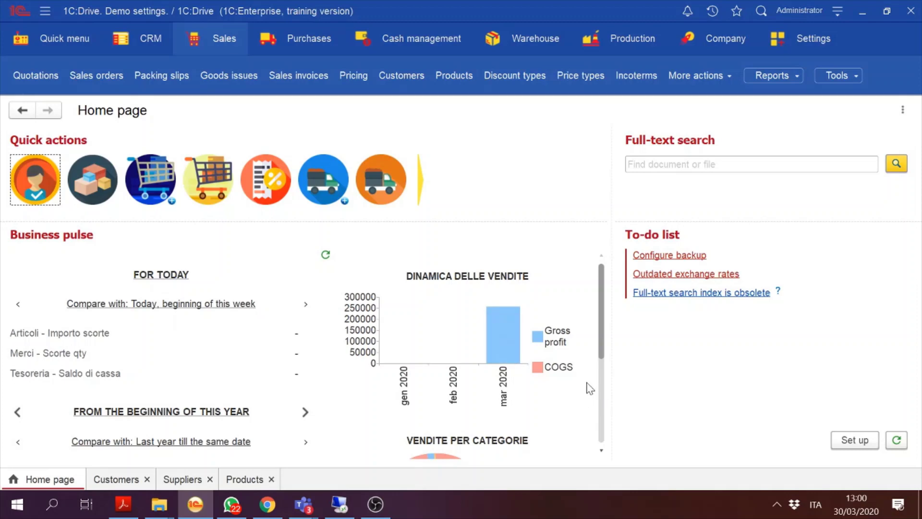
pyautogui.moveTo(601, 313); pyautogui.dragTo(605, 377)
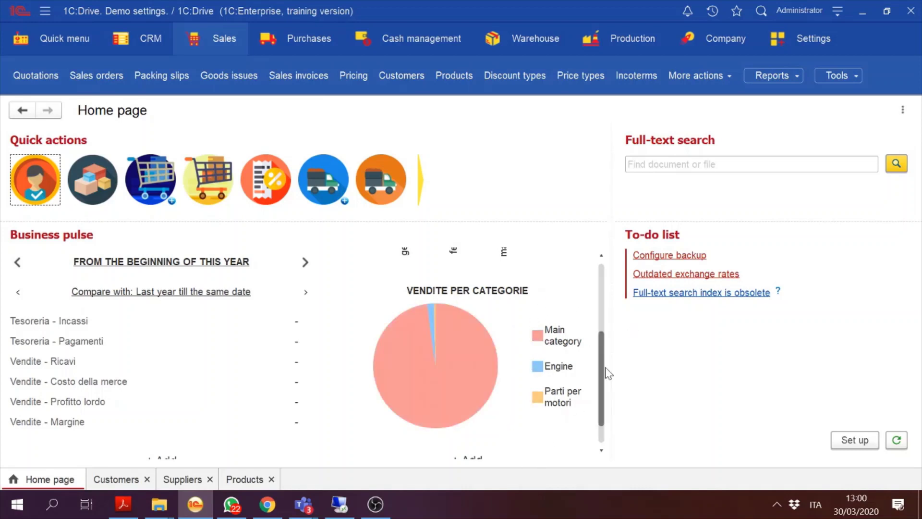
pyautogui.moveTo(603, 371); pyautogui.dragTo(607, 291)
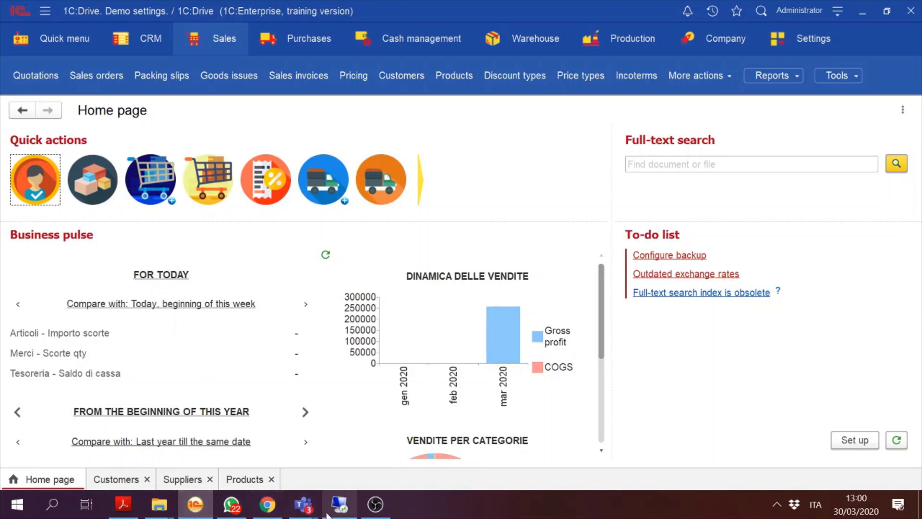
# Step: Switch to the exercise PDF to review Exercise 1 on purchase planning, then return to 1C:Drive
pyautogui.moveTo(357, 512)
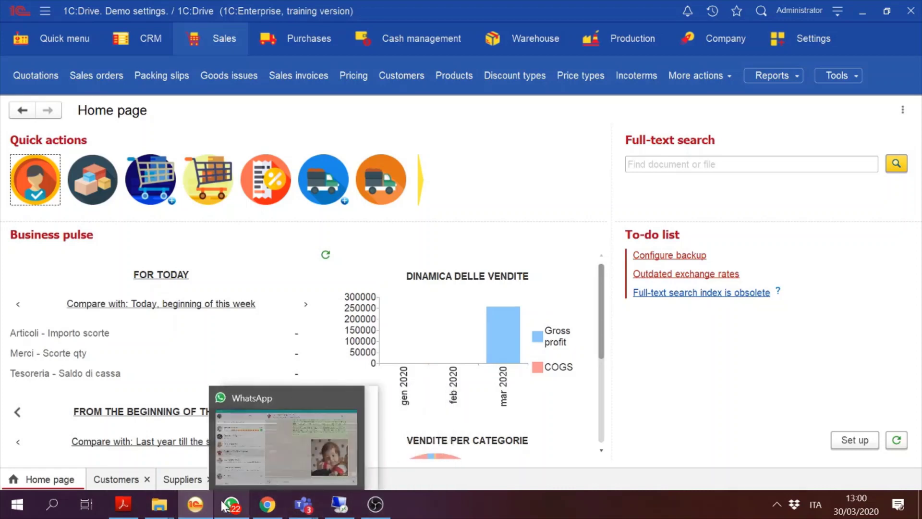
pyautogui.click(123, 504)
pyautogui.scroll(10, 691, 108)
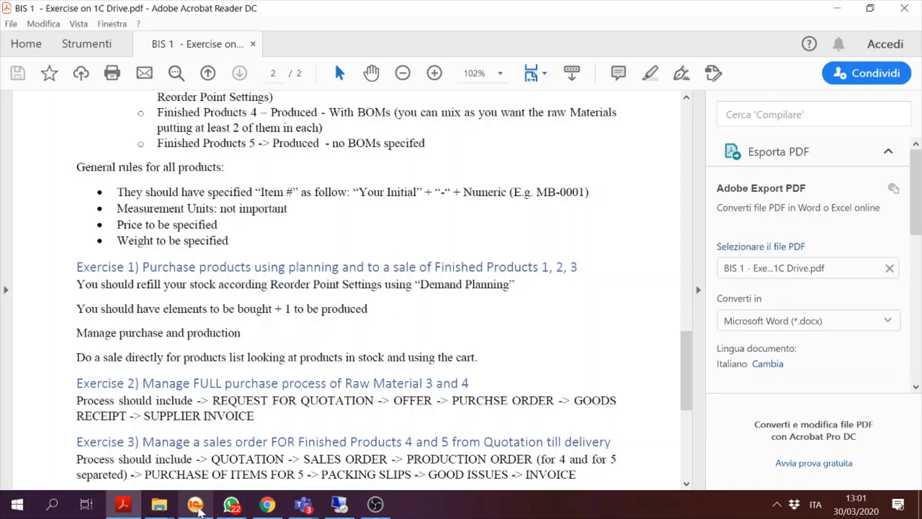
pyautogui.moveTo(199, 511)
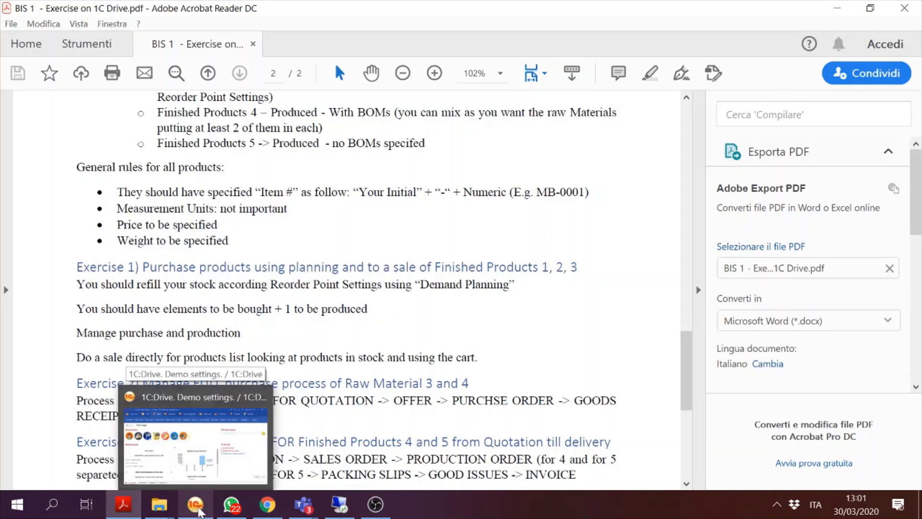
pyautogui.click(198, 510)
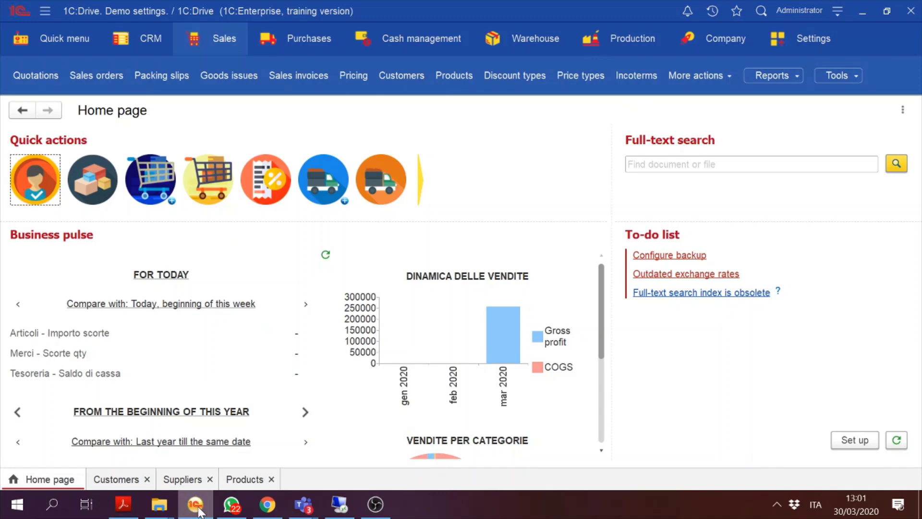
# Step: Compare the planning commands of Purchases and Production, then open Demand planning from Purchases and calculate the demand for all replenishment methods
pyautogui.click(207, 37)
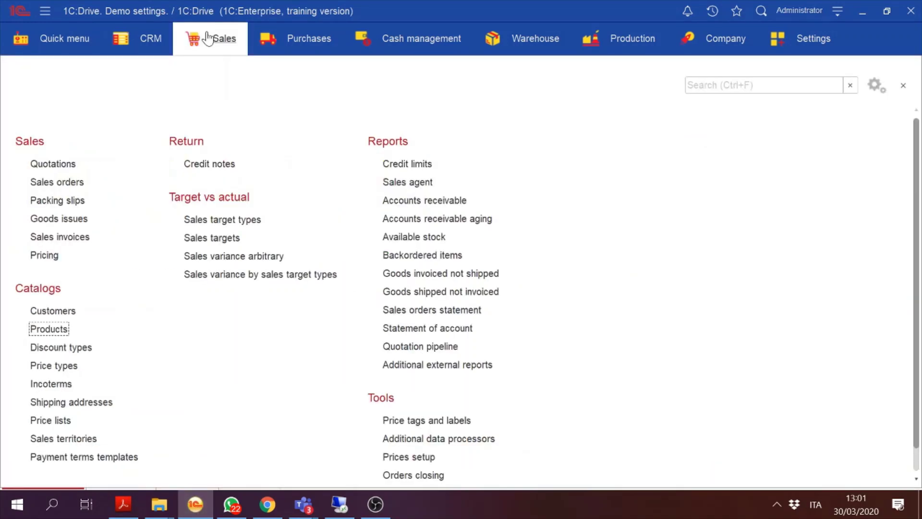
pyautogui.click(290, 40)
pyautogui.click(614, 38)
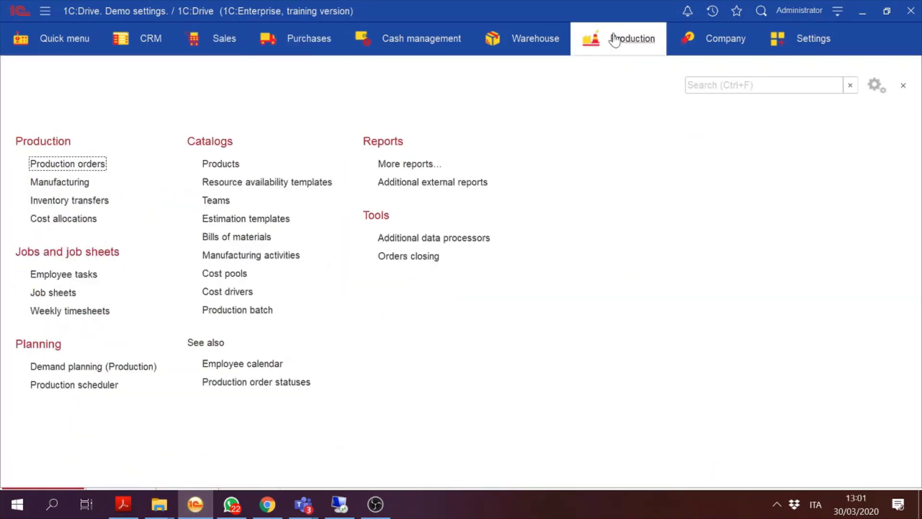
pyautogui.click(313, 40)
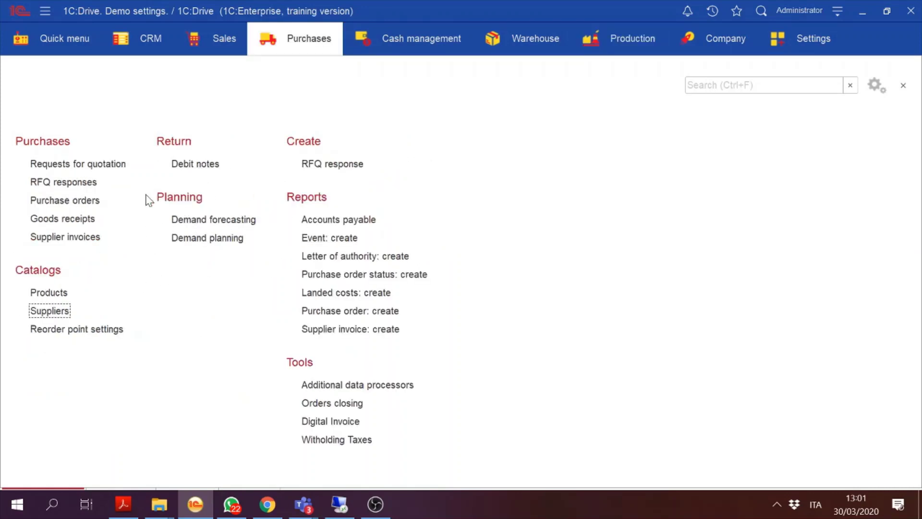
pyautogui.click(623, 36)
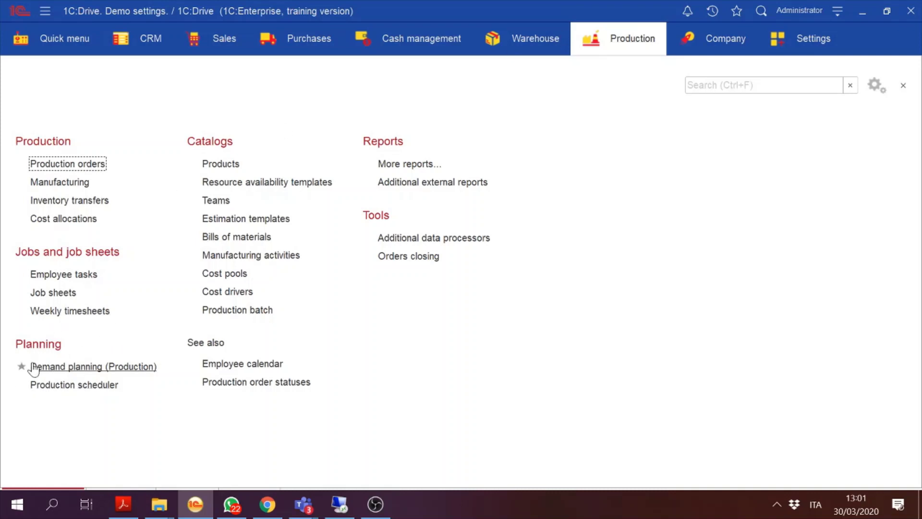
pyautogui.click(313, 46)
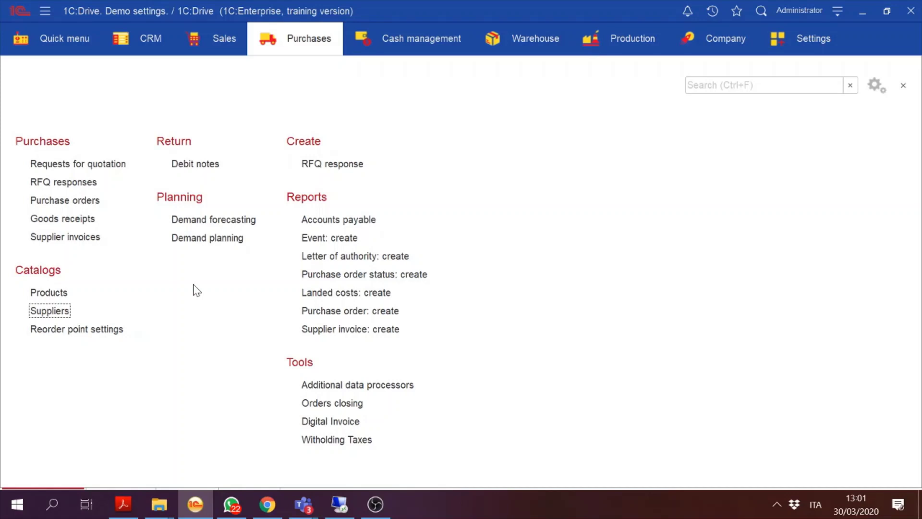
pyautogui.click(212, 237)
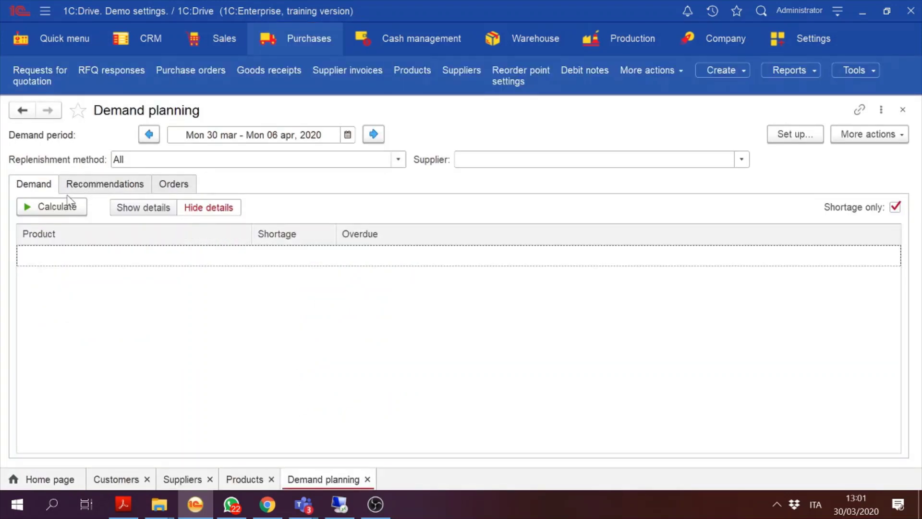
pyautogui.click(67, 204)
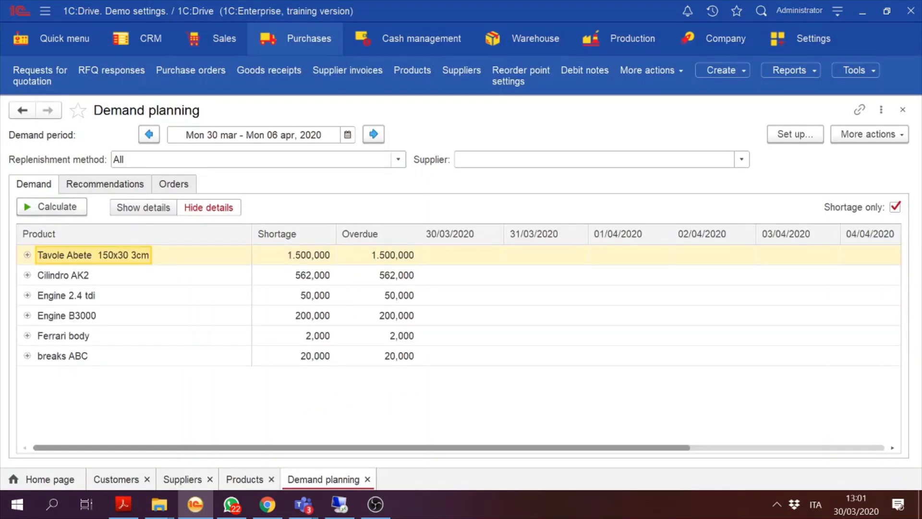
# Step: Recalculate the demand for the replenishment methods Purchase, Production and All in turn
pyautogui.click(399, 163)
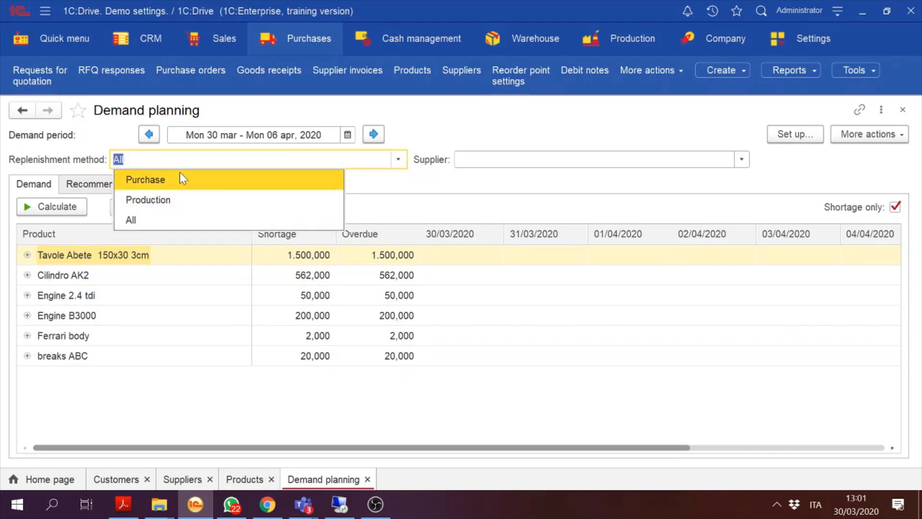
pyautogui.click(160, 185)
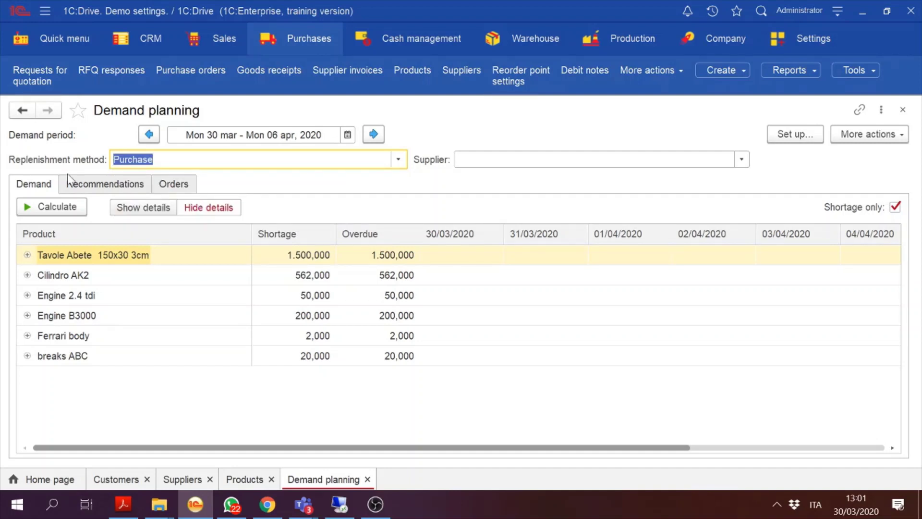
pyautogui.click(43, 210)
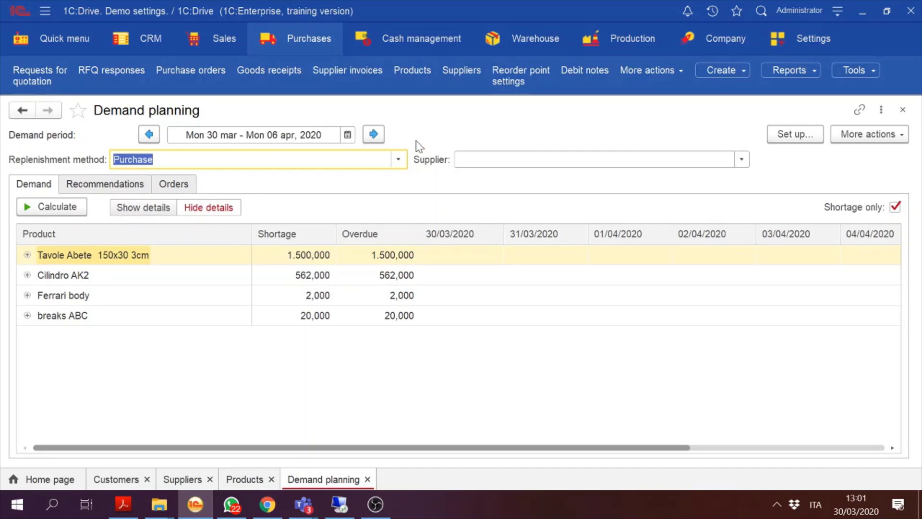
pyautogui.click(398, 159)
pyautogui.click(166, 203)
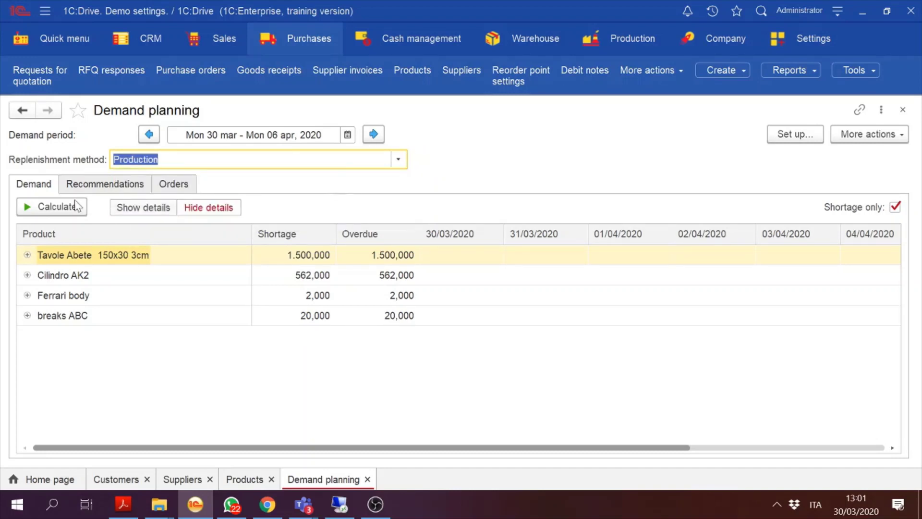
pyautogui.click(35, 207)
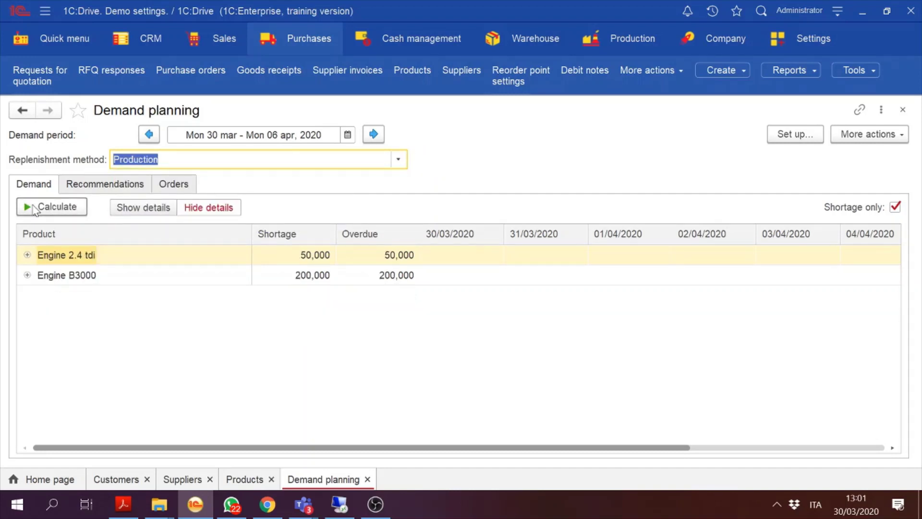
pyautogui.click(399, 160)
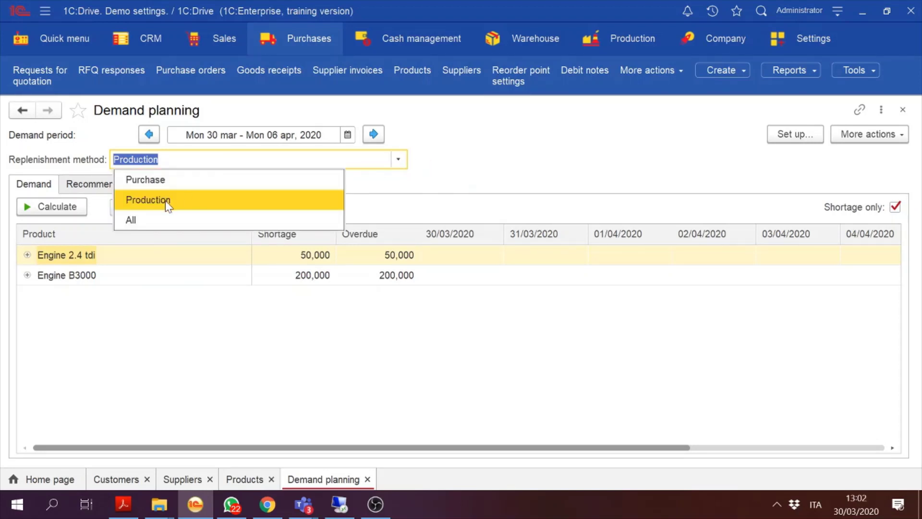
pyautogui.click(161, 219)
pyautogui.click(66, 209)
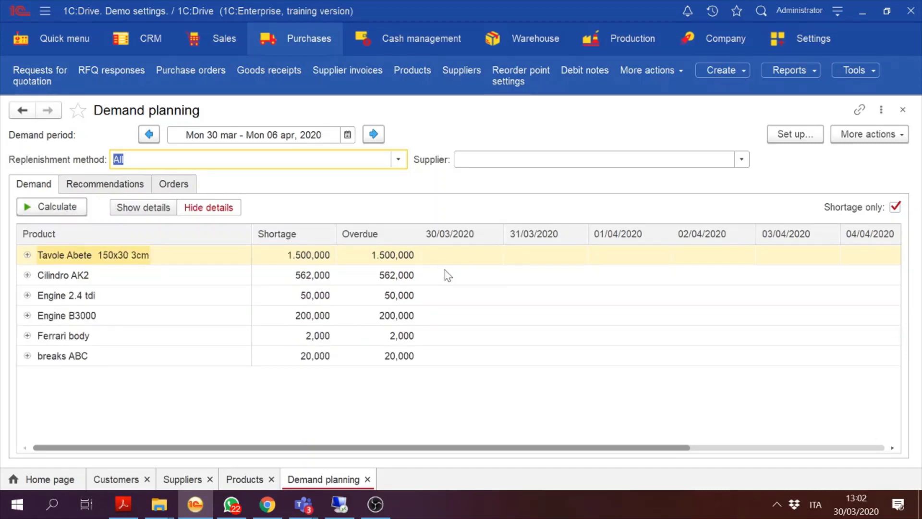
# Step: Examine the shortage, overdue and daily demand columns for Tavole Abete 150x30 3cm across the demand period
pyautogui.click(500, 263)
pyautogui.press('Right')
pyautogui.press('Right')
pyautogui.press('Right')
pyautogui.press('Right')
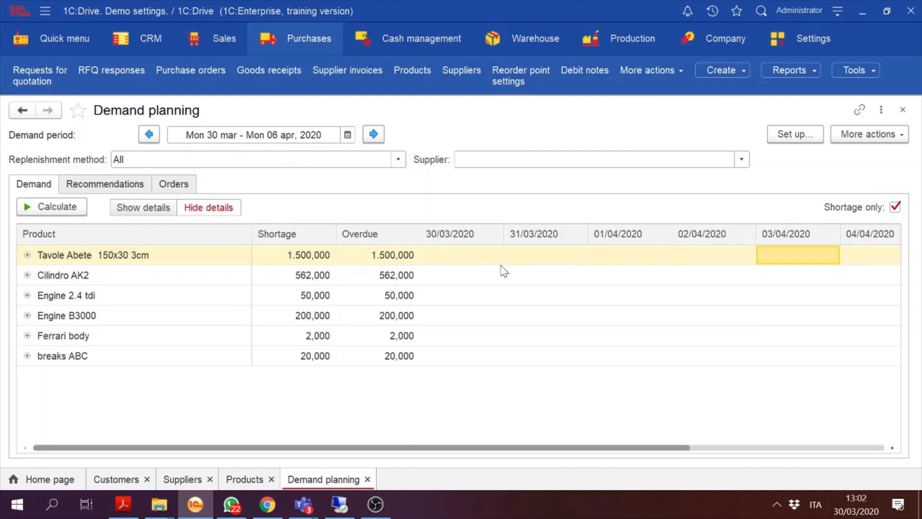
pyautogui.press('Right')
pyautogui.press('Right')
pyautogui.press('Right')
pyautogui.press('Left')
pyautogui.press('Left')
pyautogui.press('Left')
pyautogui.press('Left')
pyautogui.press('Left')
pyautogui.press('Left')
pyautogui.press('Left')
pyautogui.press('Left')
pyautogui.press('Left')
pyautogui.press('Left')
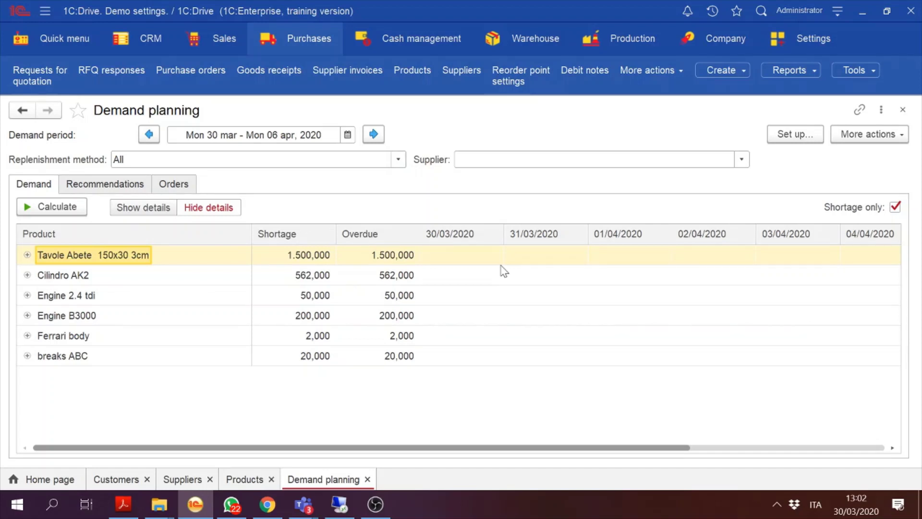
# Step: Calculate the purchase and production recommendations for the products in shortage, covering all replenishment methods
pyautogui.click(95, 190)
pyautogui.click(62, 214)
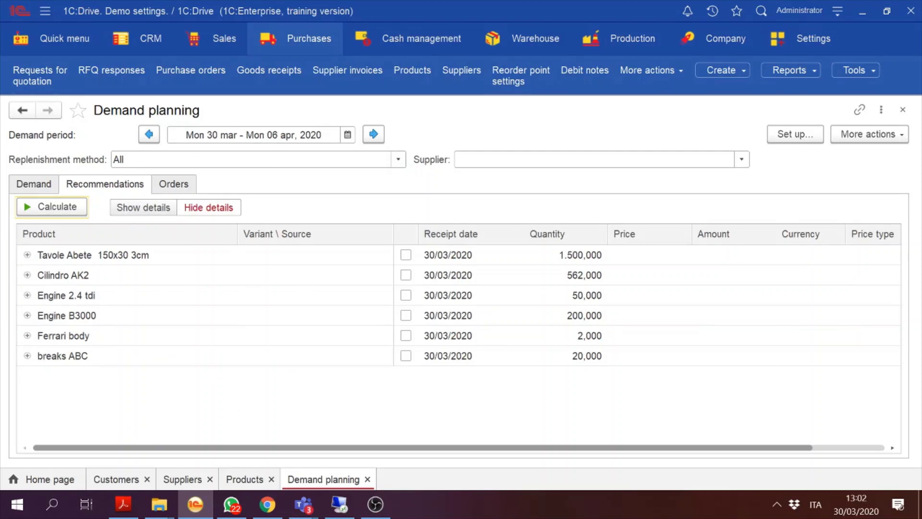
# Step: Recalculate the recommendations for the Purchase replenishment method, then set the method back to All
pyautogui.click(394, 160)
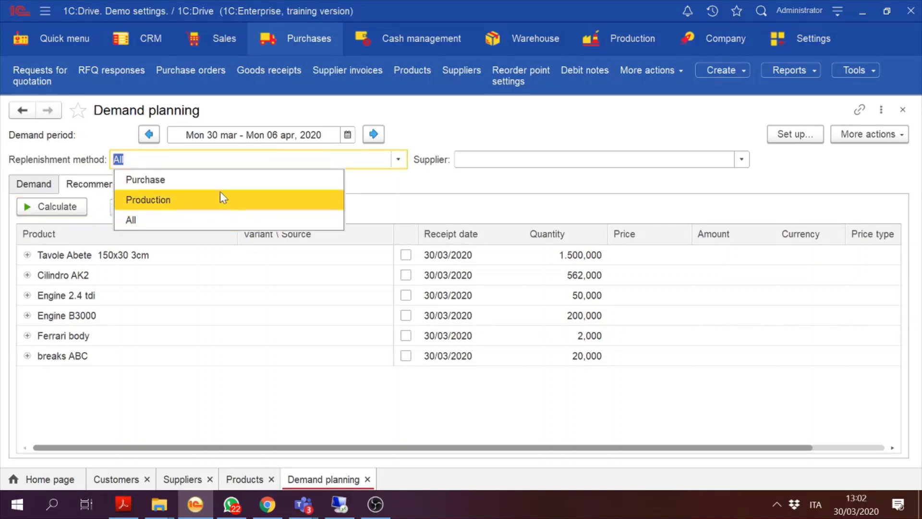
pyautogui.click(219, 187)
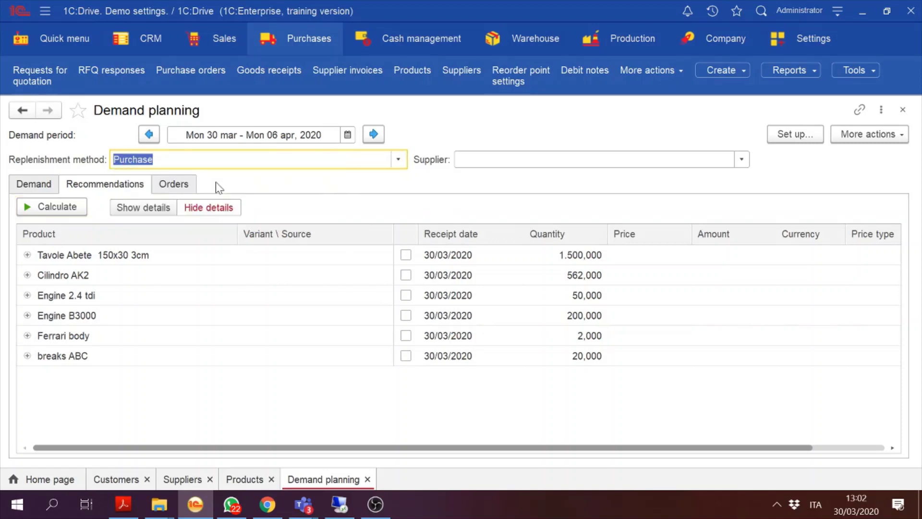
pyautogui.click(45, 208)
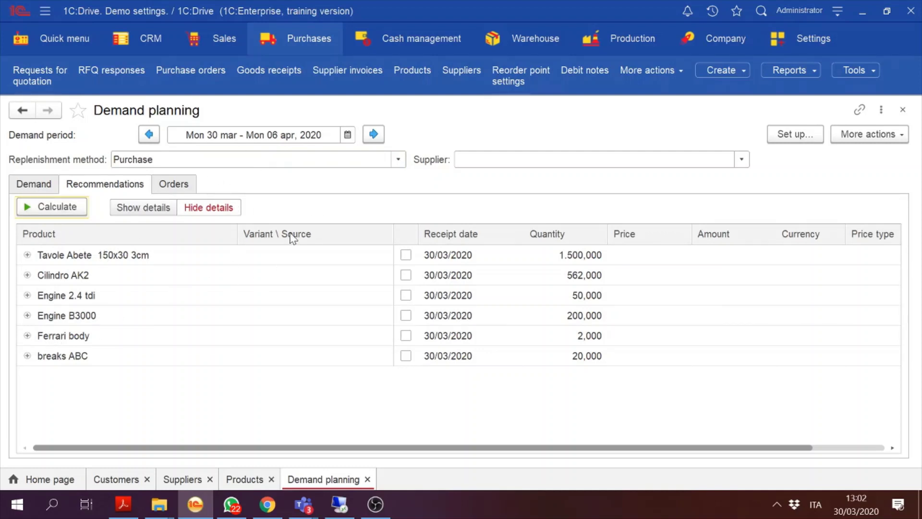
pyautogui.click(398, 159)
pyautogui.click(176, 222)
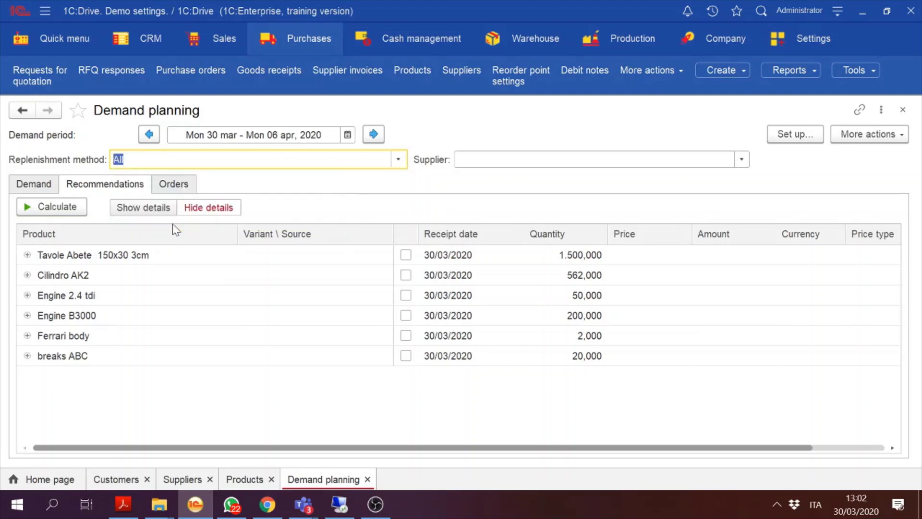
# Step: Recalculate the recommendations for all replenishment methods and inspect the order options for Engine B3000 and Cilindro AK2
pyautogui.click(73, 210)
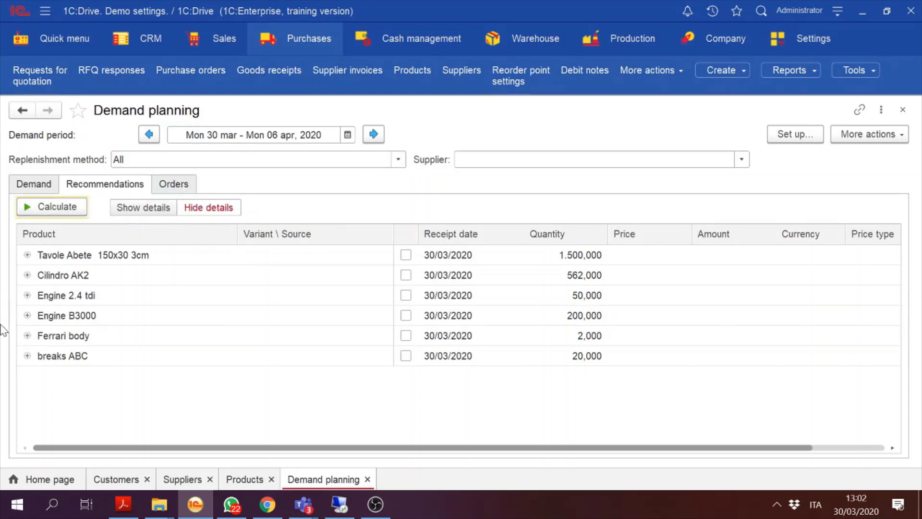
pyautogui.click(27, 316)
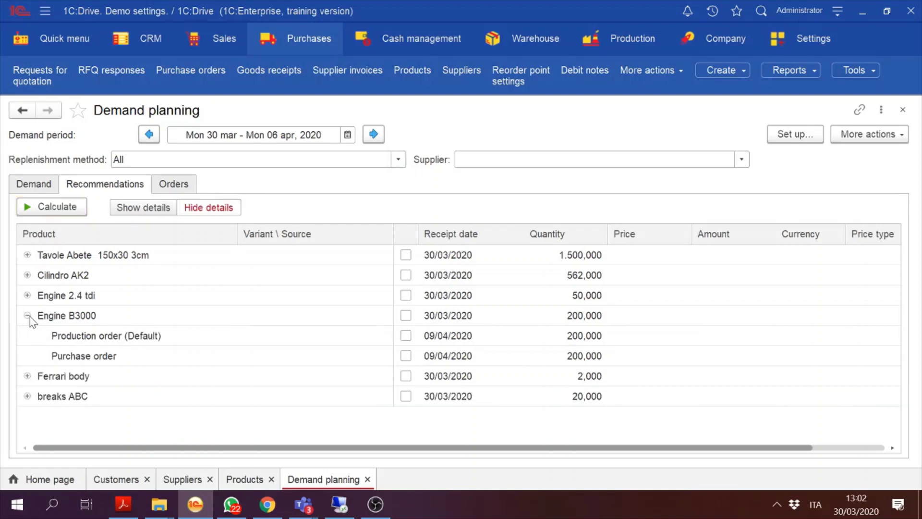
pyautogui.click(28, 316)
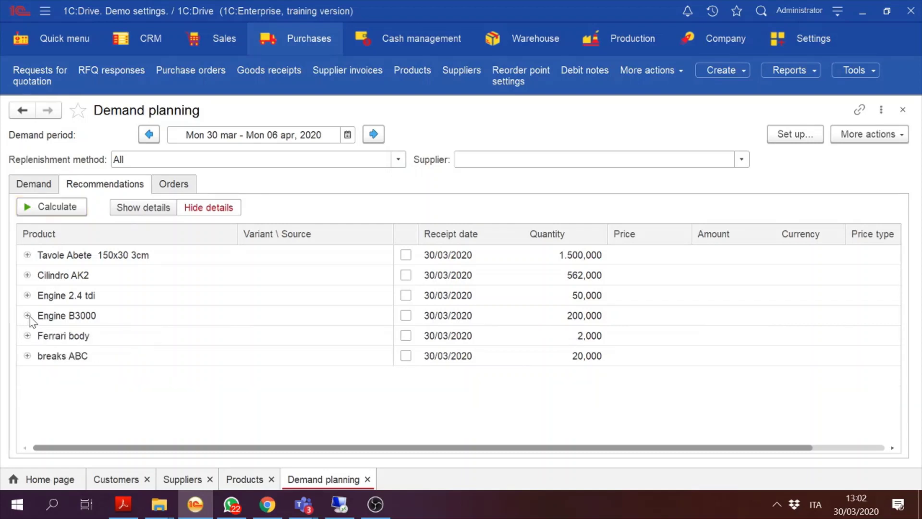
pyautogui.click(28, 275)
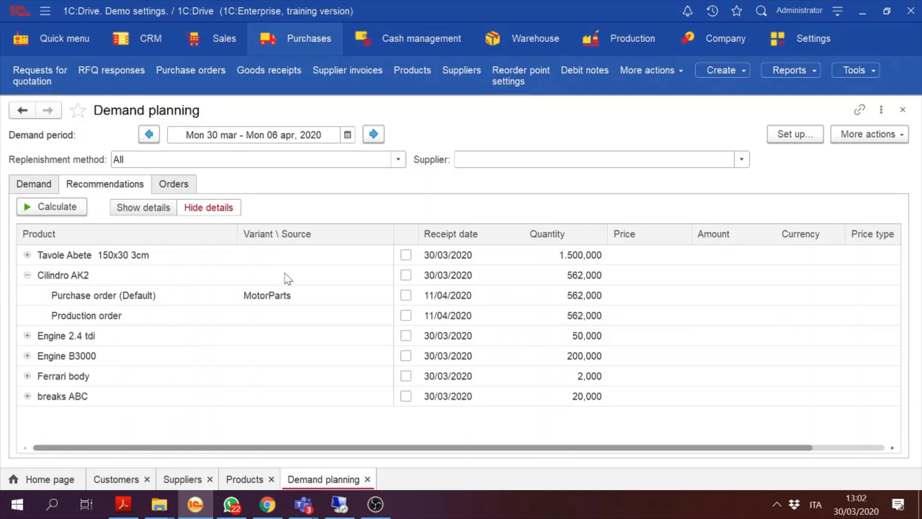
pyautogui.click(90, 303)
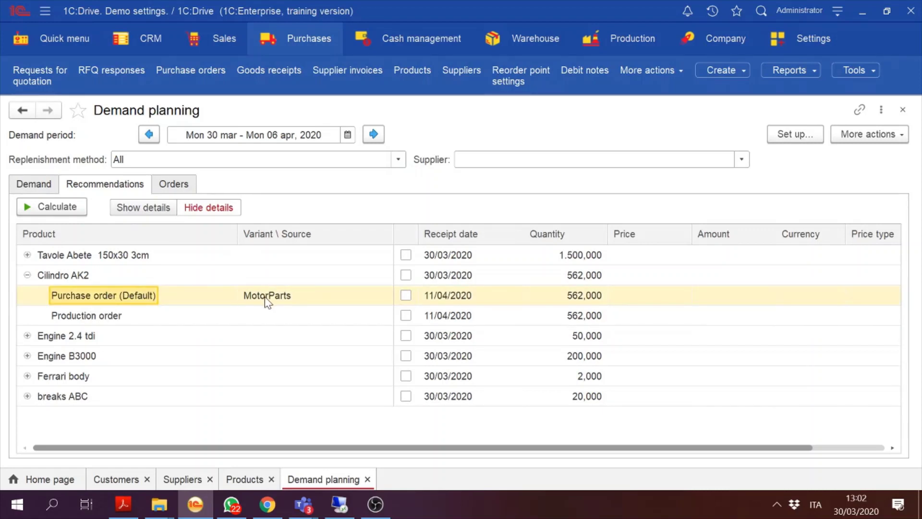
pyautogui.click(278, 311)
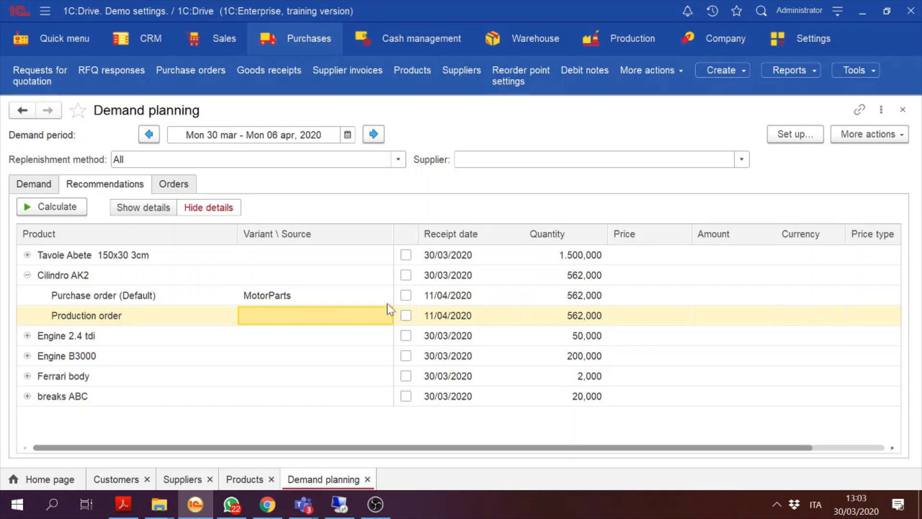
pyautogui.click(405, 295)
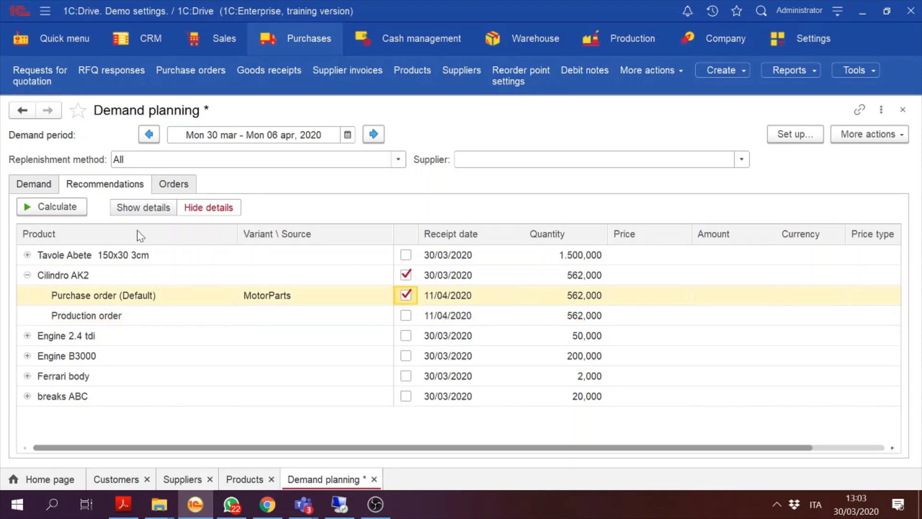
pyautogui.click(72, 208)
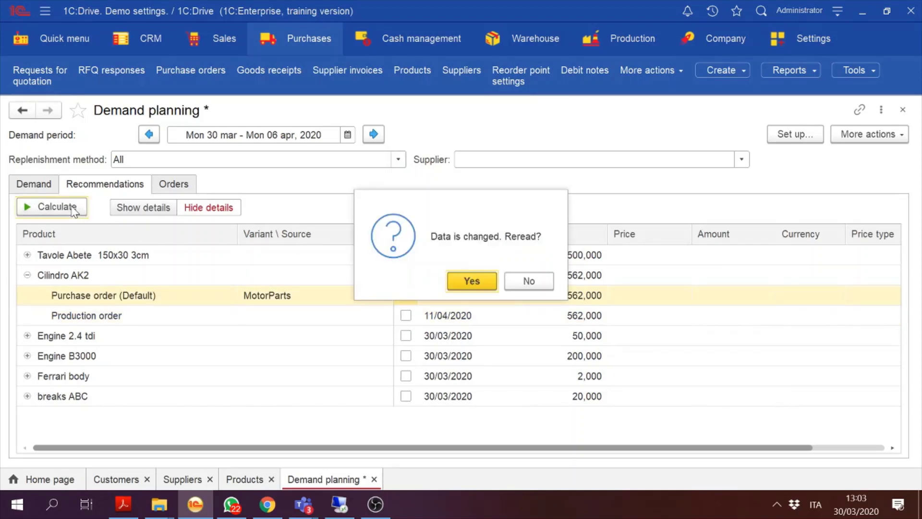
pyautogui.click(473, 280)
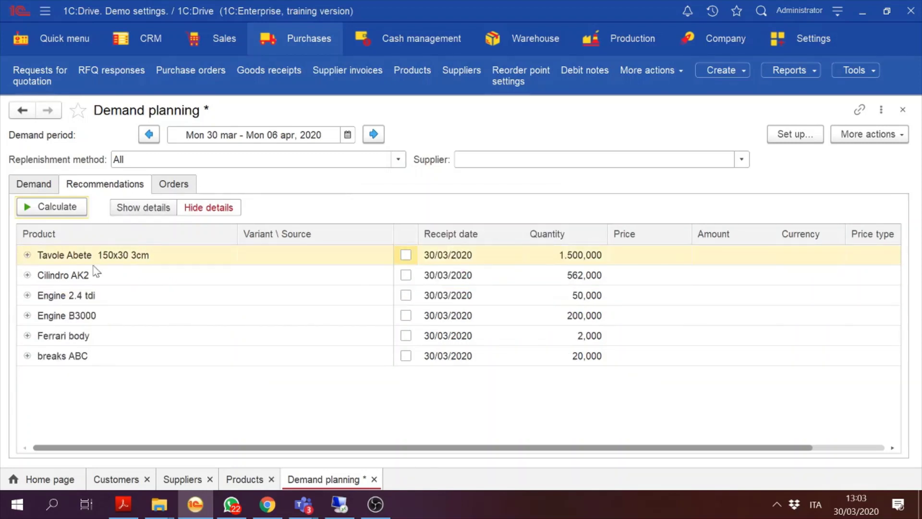
# Step: Select the default MotorParts purchase order recommendation for Cilindro AK2, generate the orders and open the resulting purchase order
pyautogui.click(29, 275)
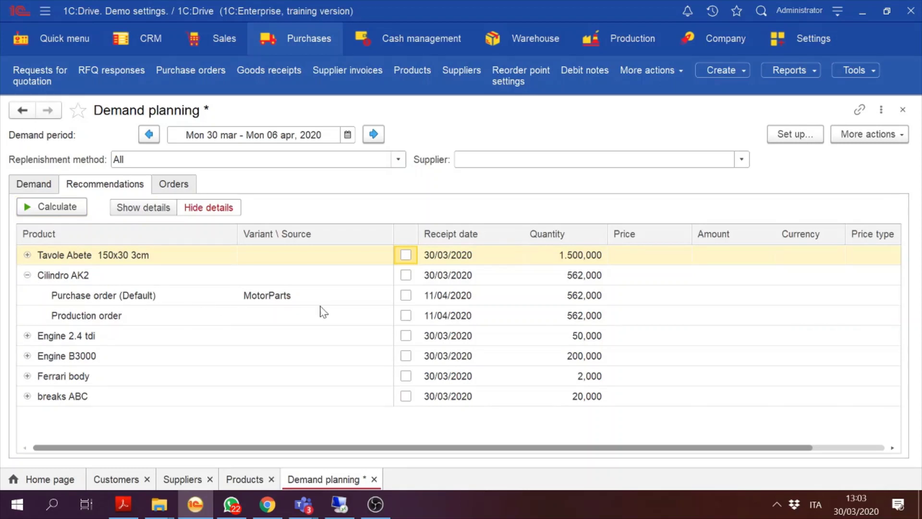
pyautogui.click(406, 295)
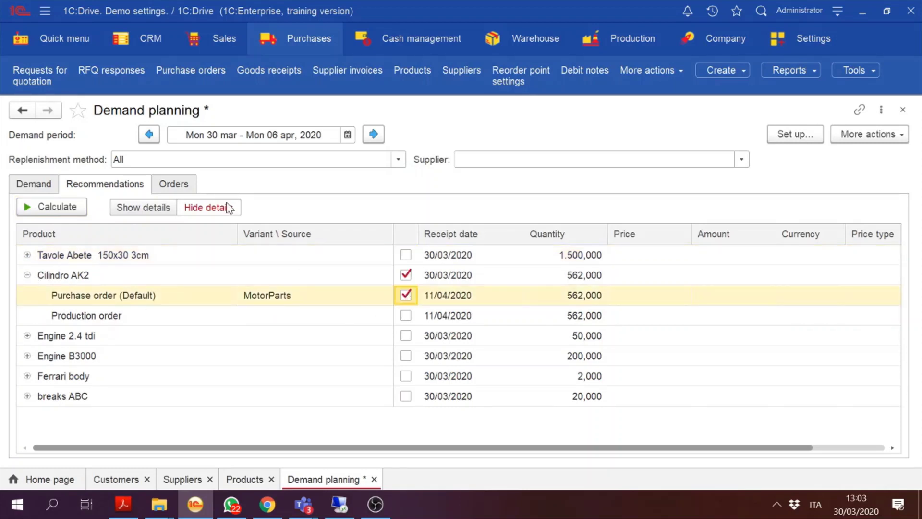
pyautogui.click(175, 190)
pyautogui.click(80, 210)
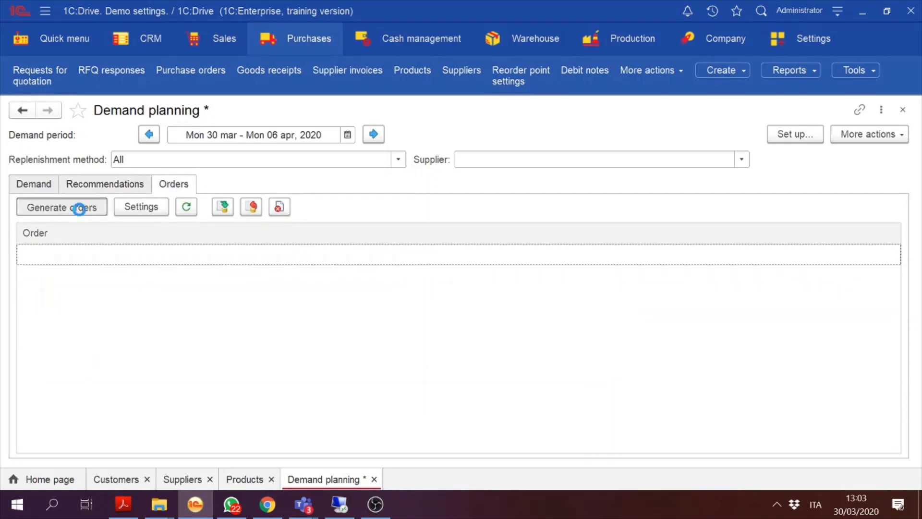
pyautogui.doubleClick(194, 257)
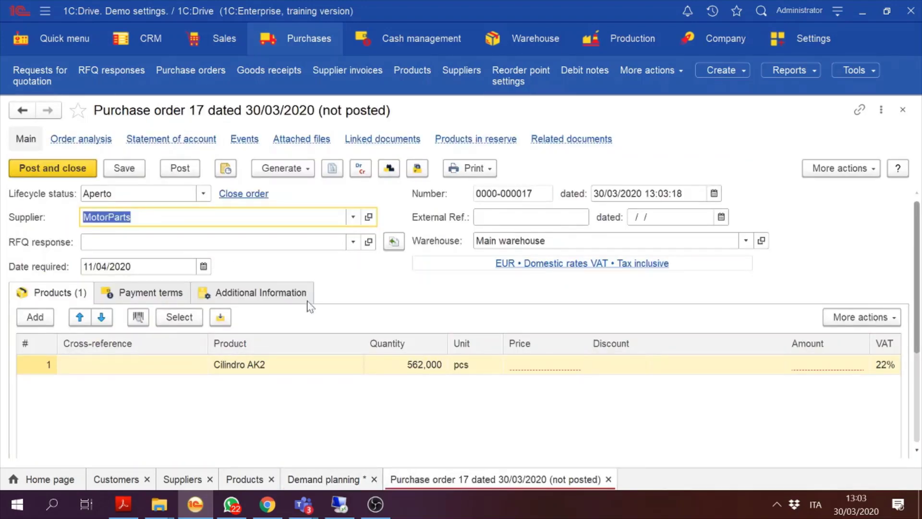
# Step: Switch to the exercise PDF in Acrobat Reader, review the product list and exercise instructions, and return to 1C:Drive
pyautogui.click(121, 512)
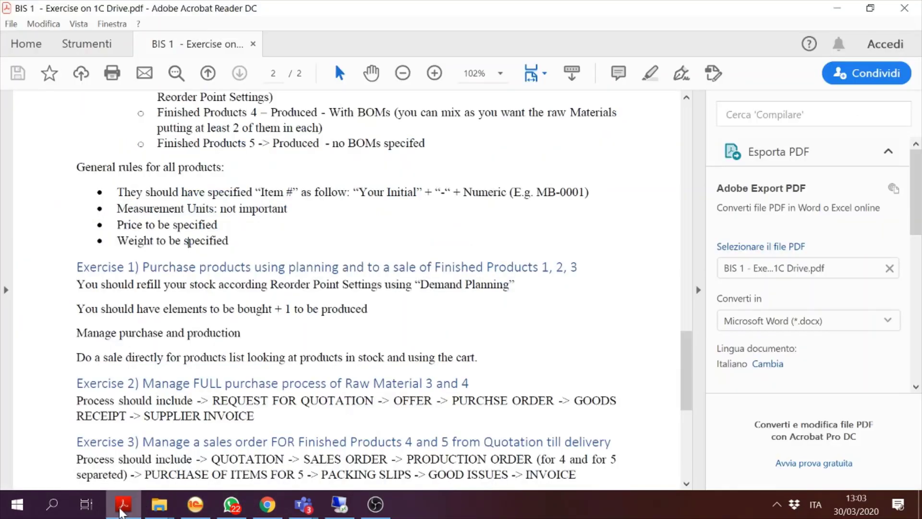
pyautogui.click(687, 99)
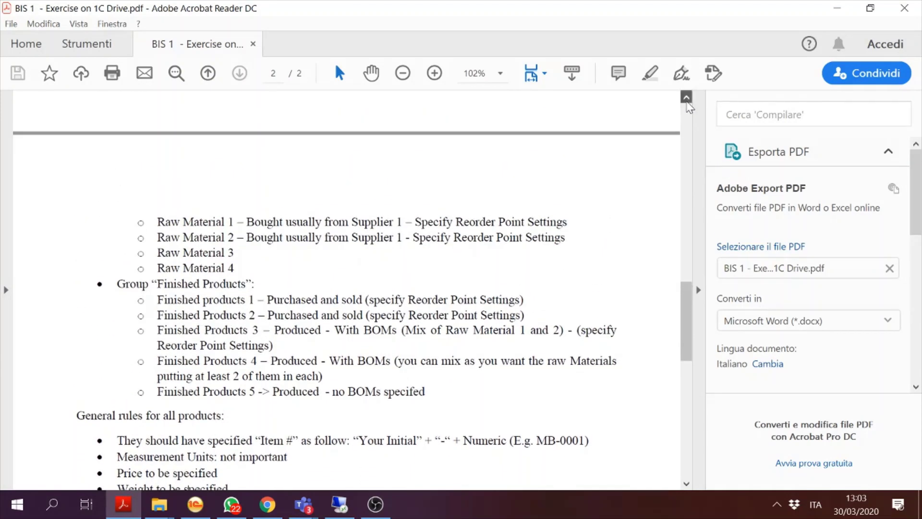
pyautogui.moveTo(688, 308); pyautogui.dragTo(672, 398)
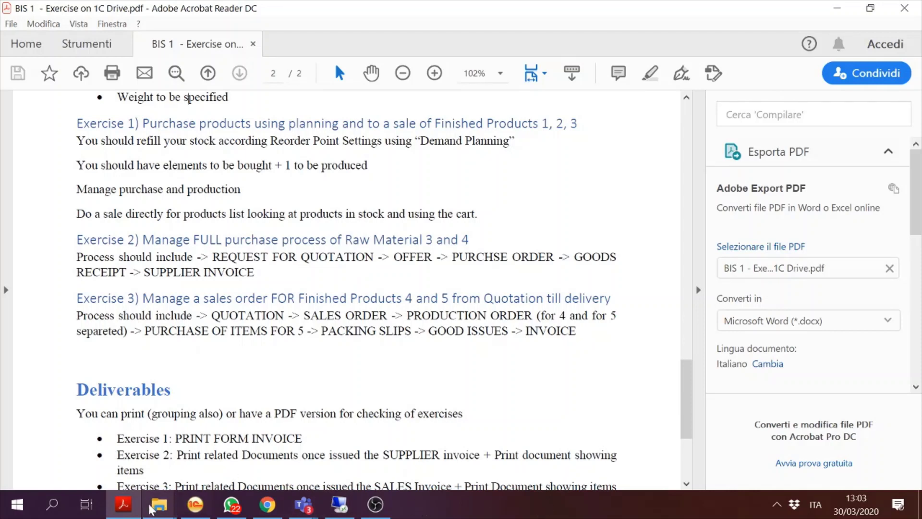
pyautogui.click(189, 506)
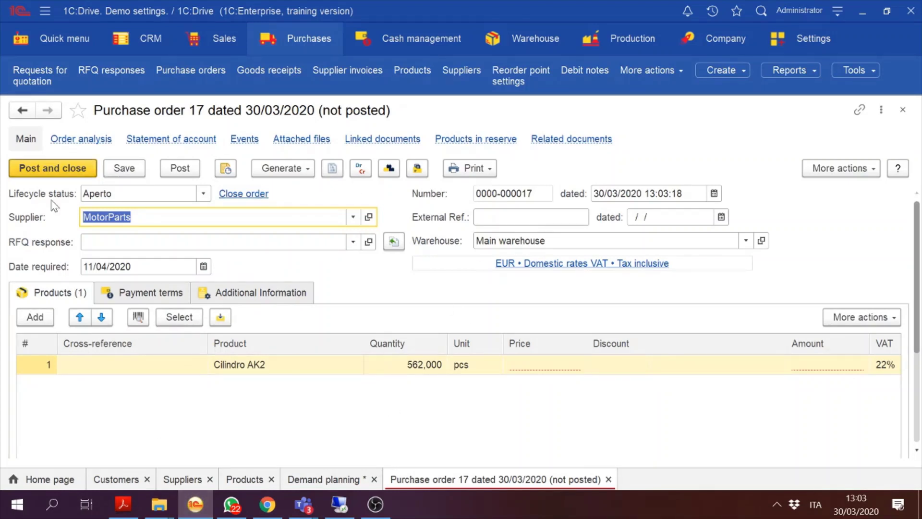
# Step: Set the purchase order's lifecycle status to In esecuzione and the Cilindro AK2 quantity to 200 pcs
pyautogui.click(203, 194)
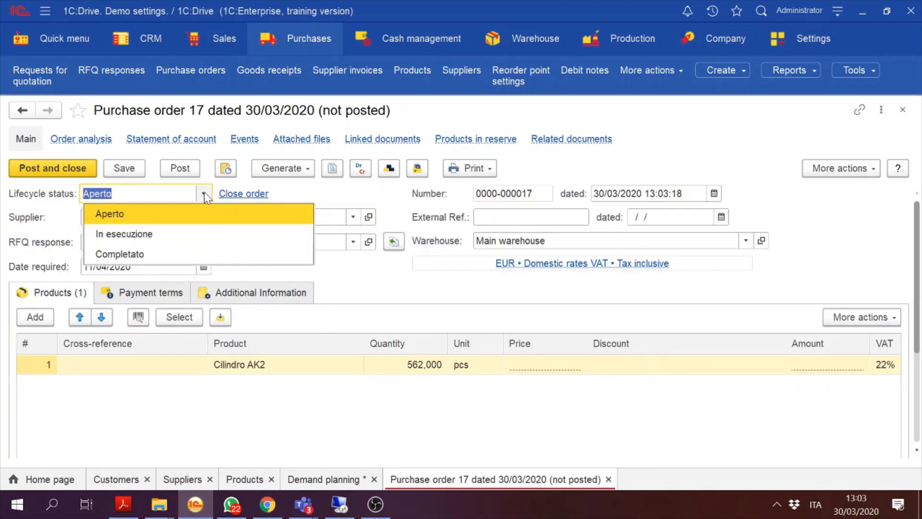
pyautogui.click(127, 233)
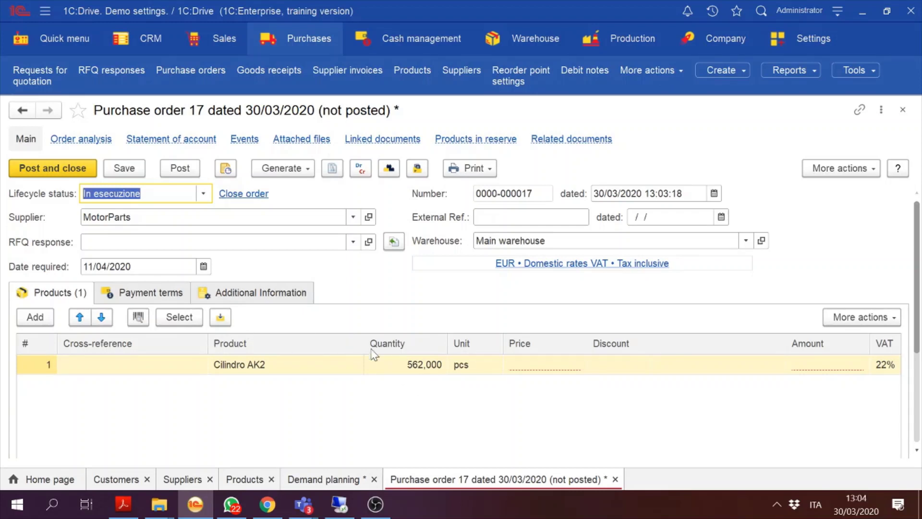
pyautogui.click(399, 359)
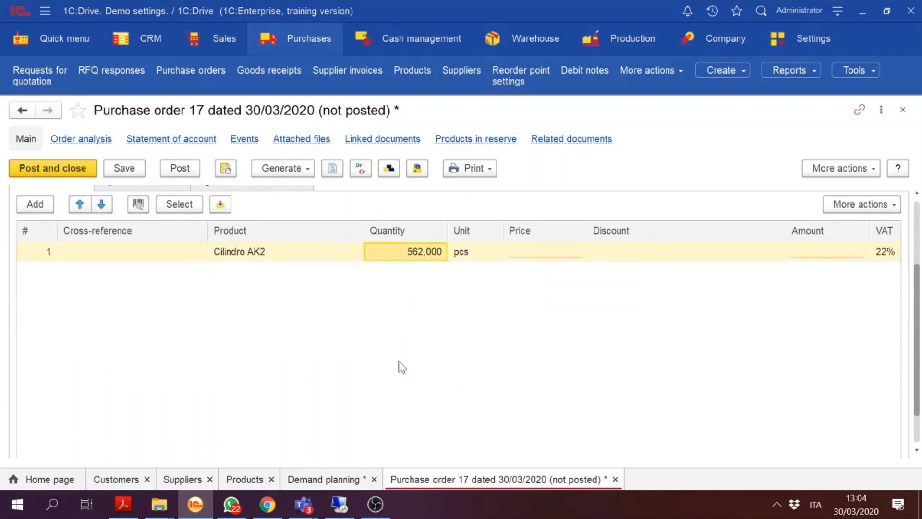
pyautogui.click(407, 259)
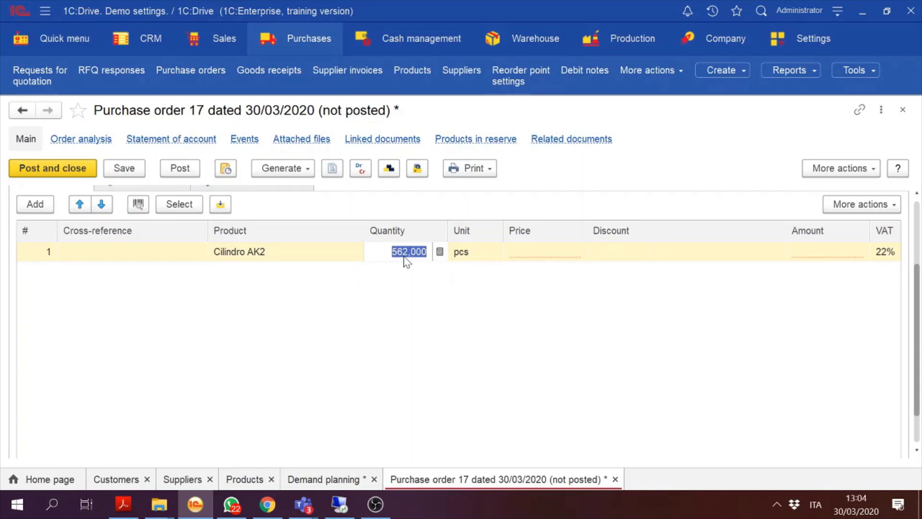
pyautogui.write('200')
# Step: Set the Cilindro AK2 price to 10,00 and save and post the purchase order
pyautogui.click(567, 255)
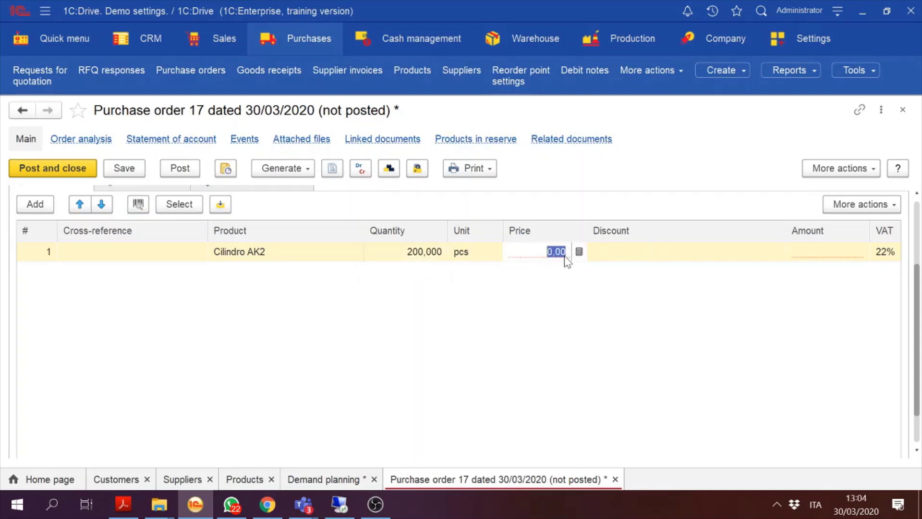
pyautogui.click(566, 256)
pyautogui.write('10')
pyautogui.click(502, 346)
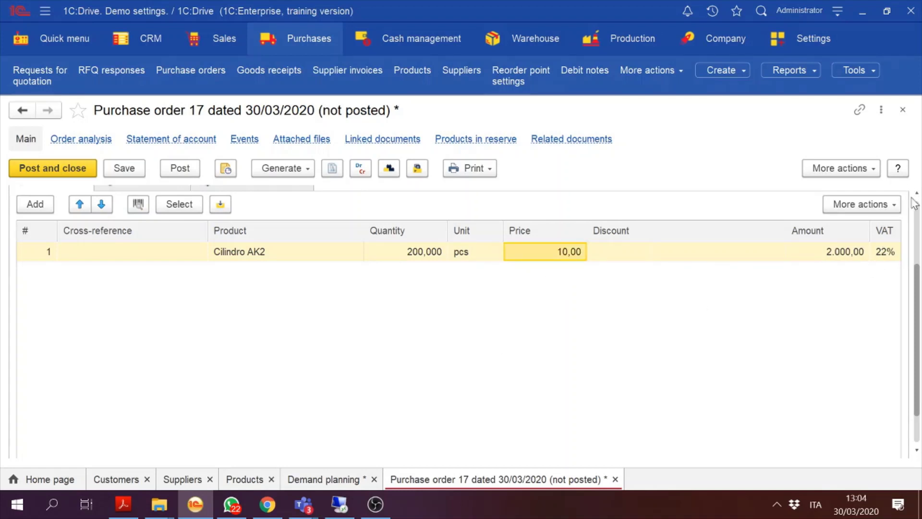
pyautogui.click(916, 216)
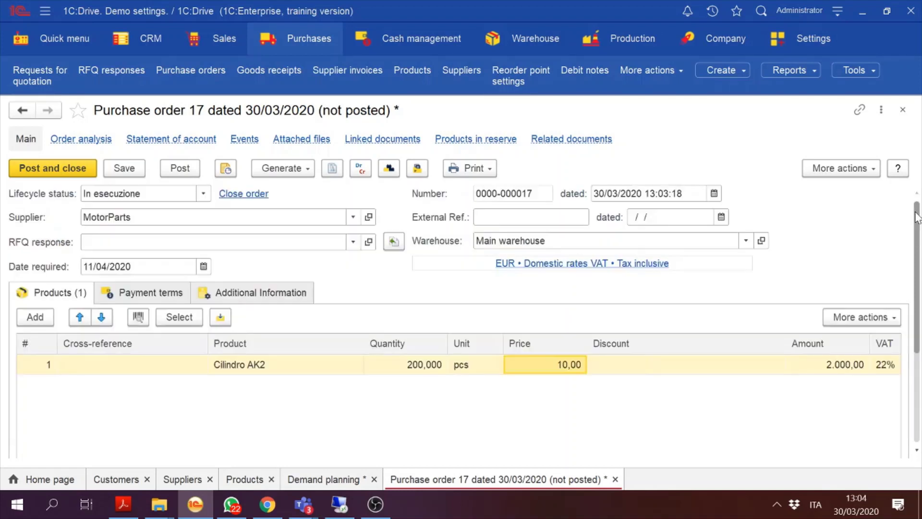
pyautogui.click(133, 170)
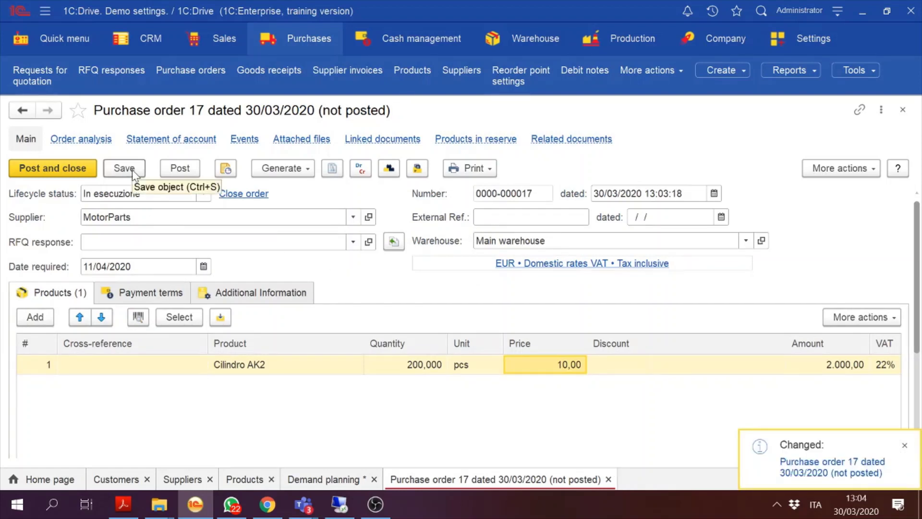
pyautogui.click(192, 169)
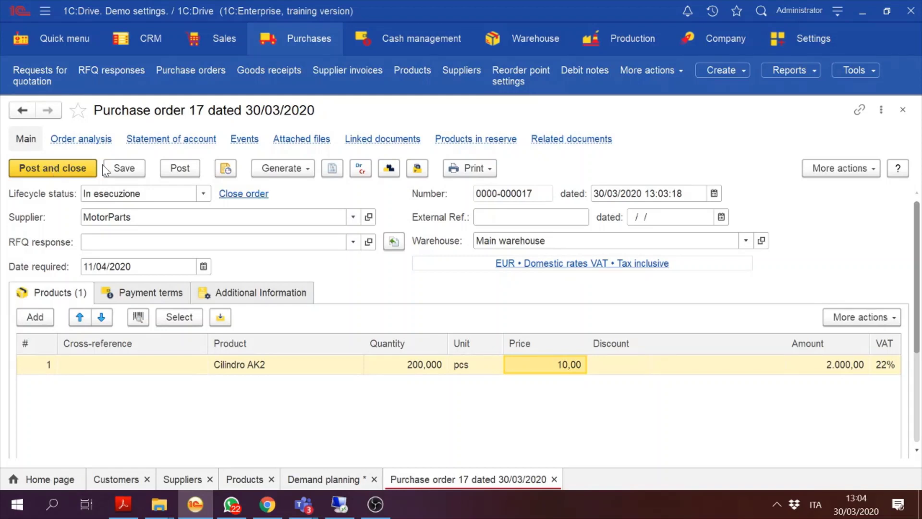
# Step: Generate a goods receipt from the purchase order and a supplier invoice from that receipt, posting and closing the invoice
pyautogui.click(289, 169)
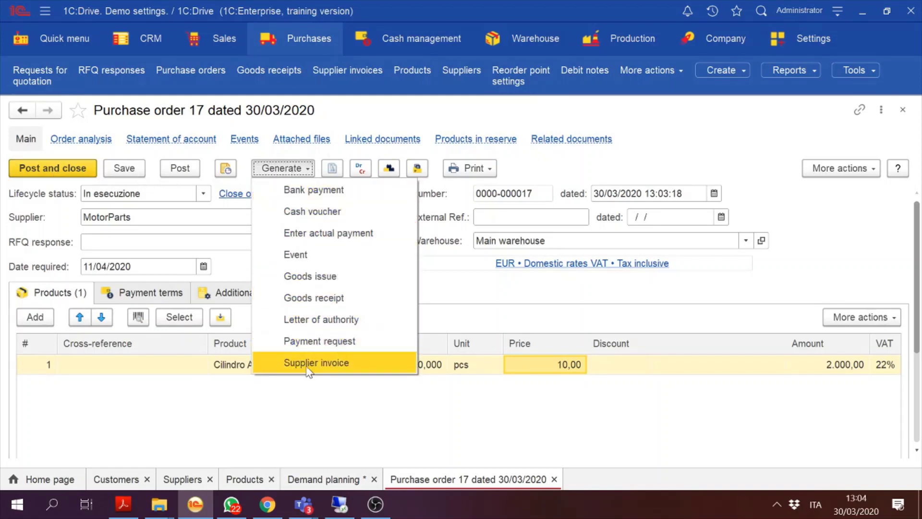
pyautogui.click(341, 298)
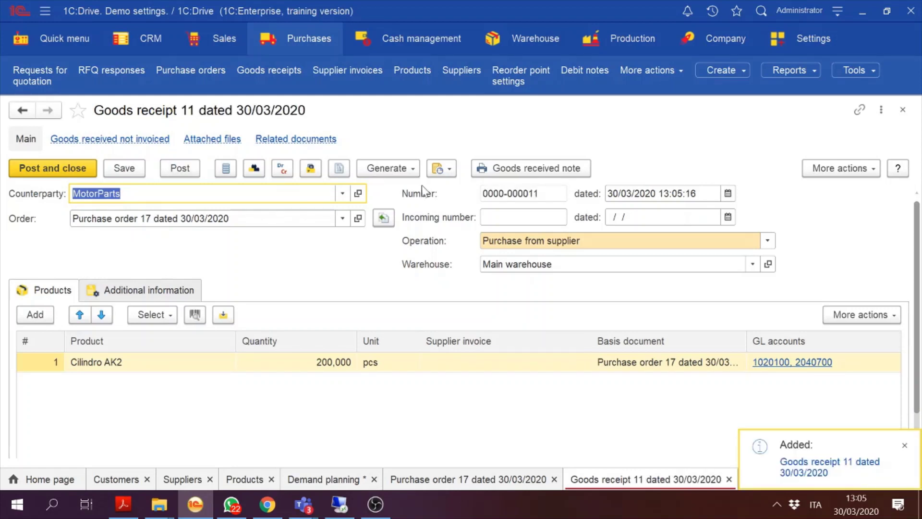
pyautogui.click(402, 171)
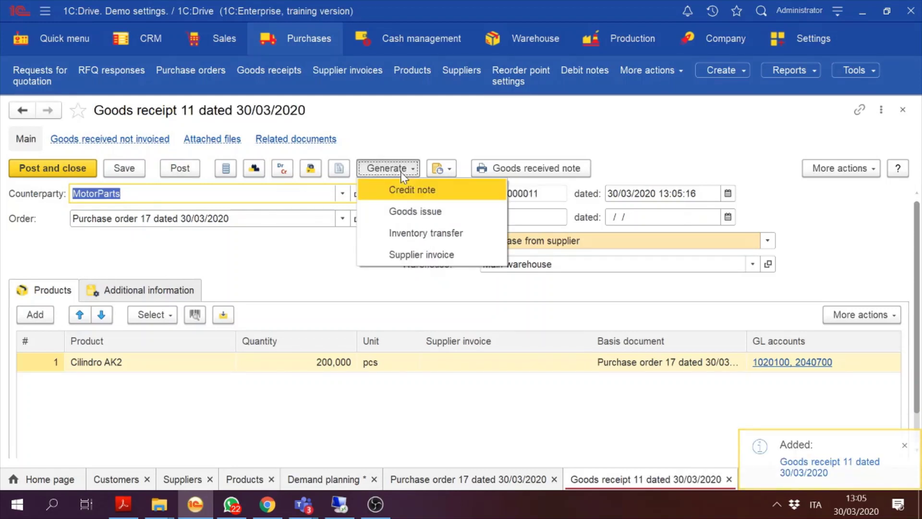
pyautogui.click(433, 256)
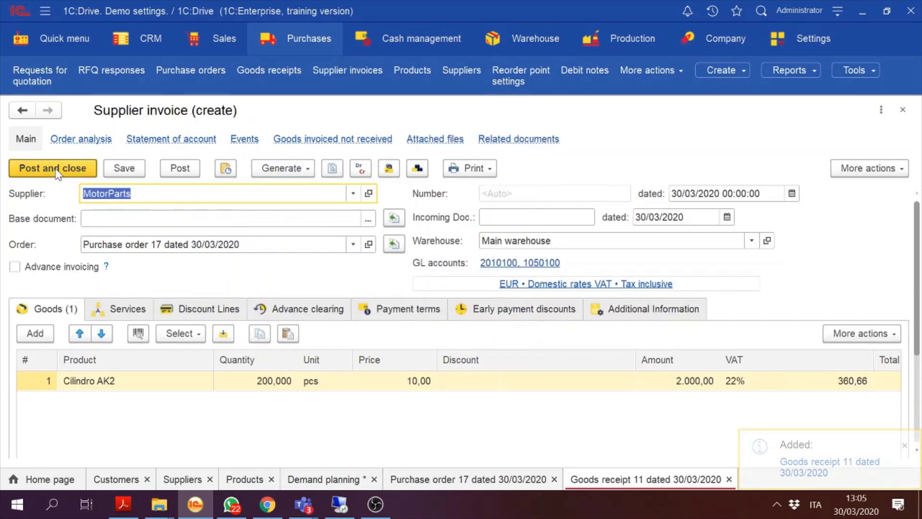
pyautogui.click(87, 166)
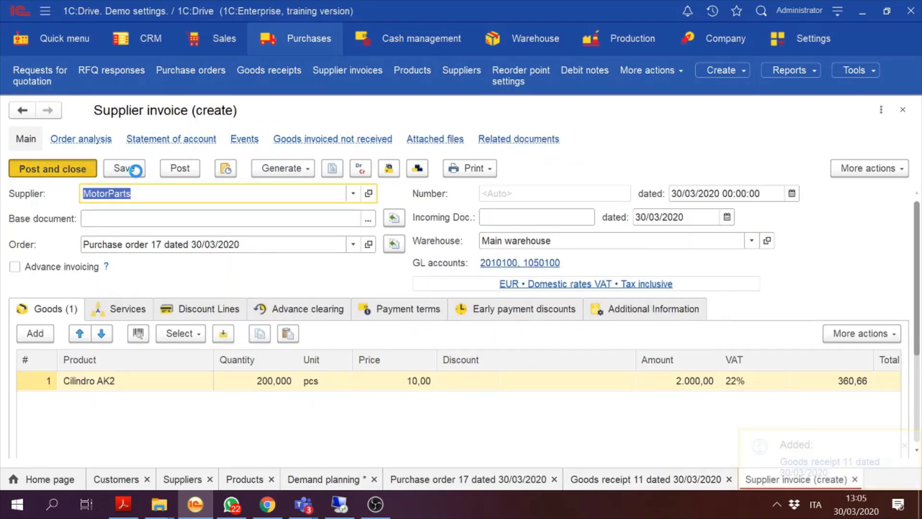
# Step: Review the goods receipt's related documents and open the linked supplier invoice
pyautogui.click(306, 140)
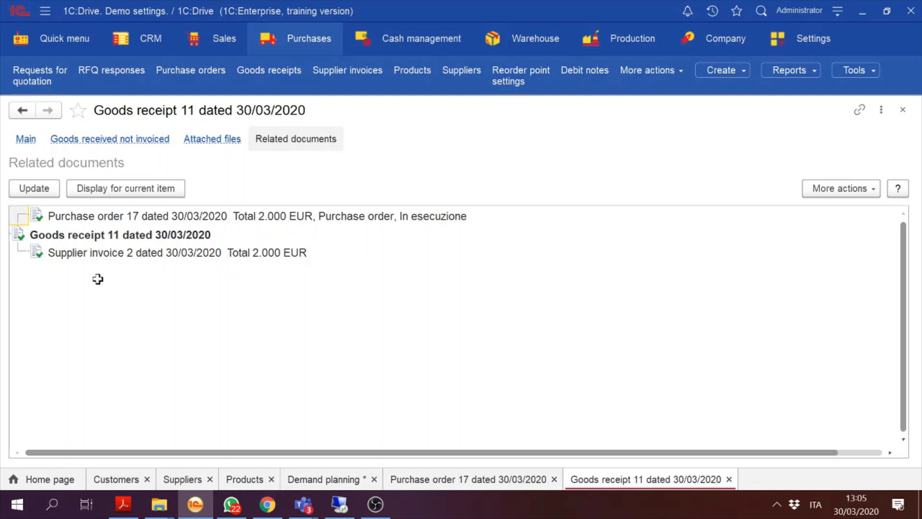
pyautogui.click(110, 253)
pyautogui.click(115, 234)
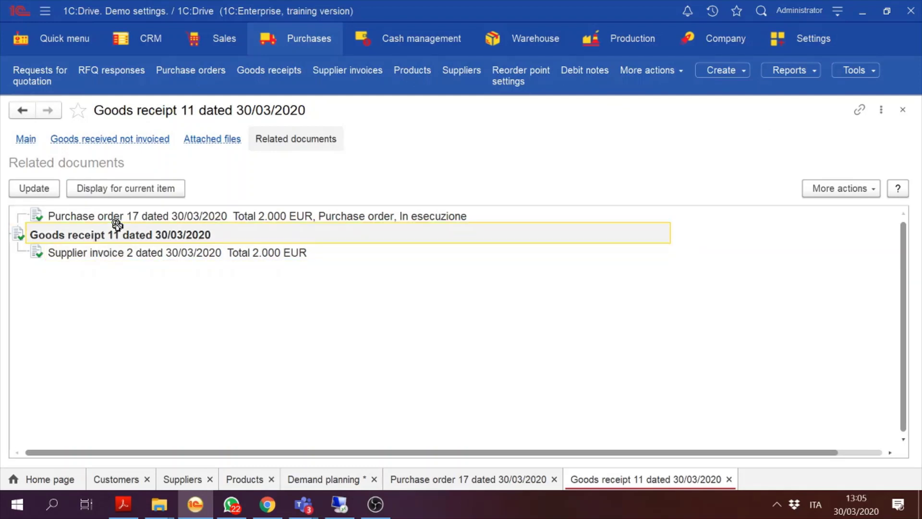
pyautogui.click(111, 217)
pyautogui.click(107, 251)
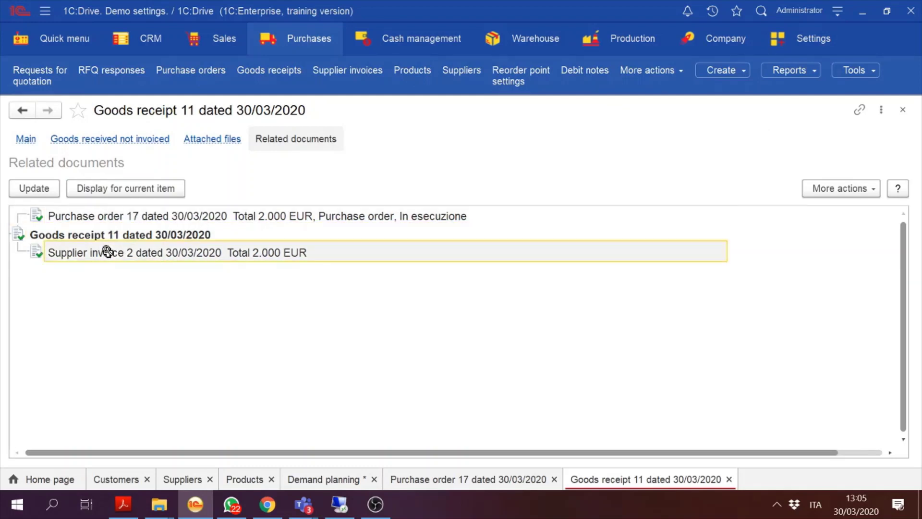
pyautogui.doubleClick(108, 252)
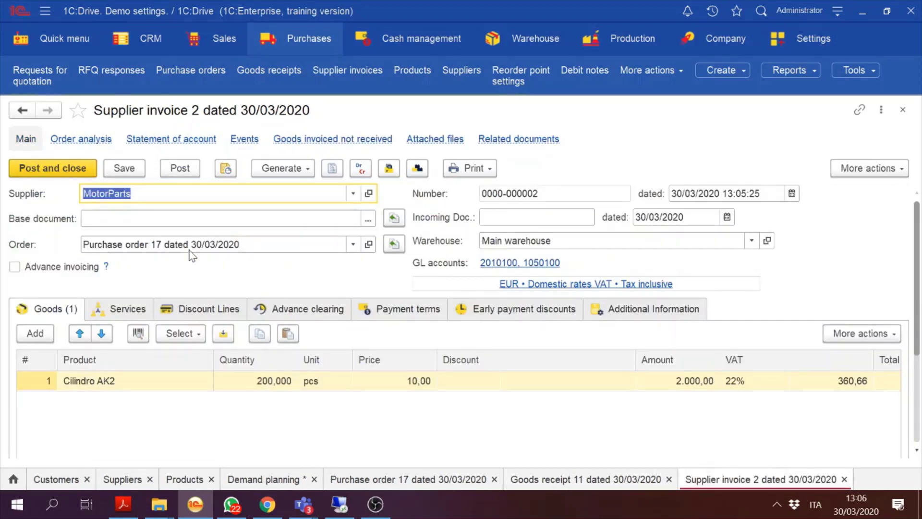
# Step: Generate a bank payment from the supplier invoice and post it
pyautogui.click(293, 168)
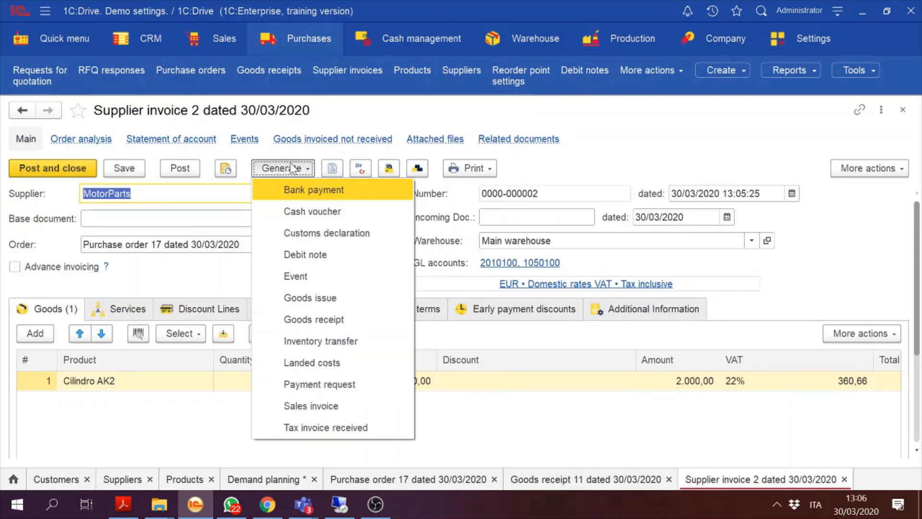
pyautogui.press('Escape')
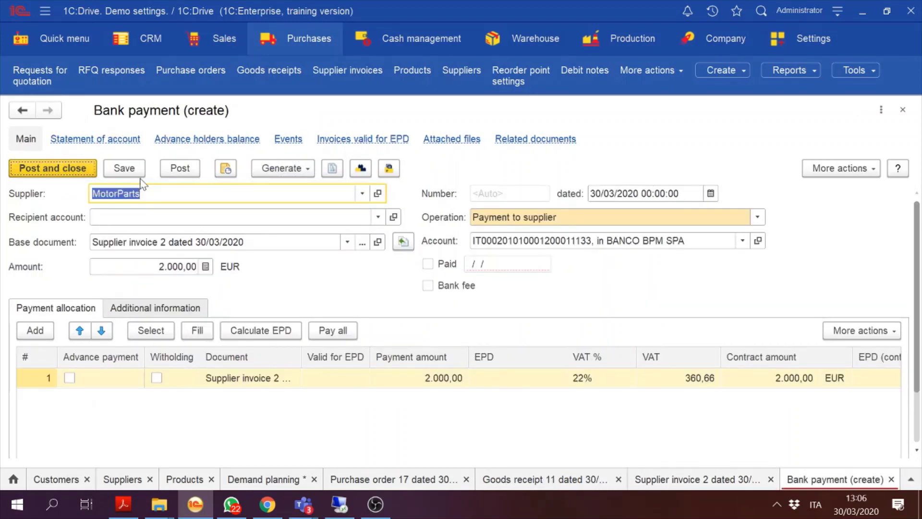
pyautogui.click(181, 168)
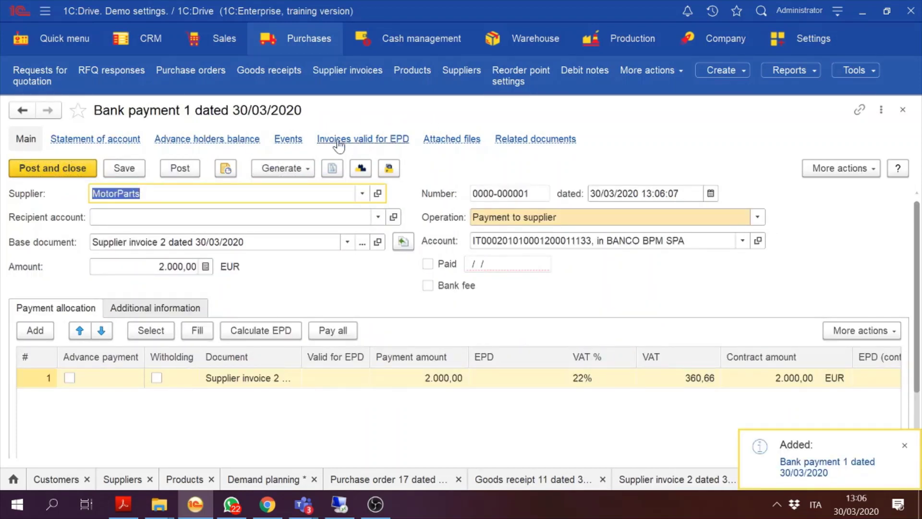
# Step: Review the documents related to the bank payment and return to its main form
pyautogui.click(548, 140)
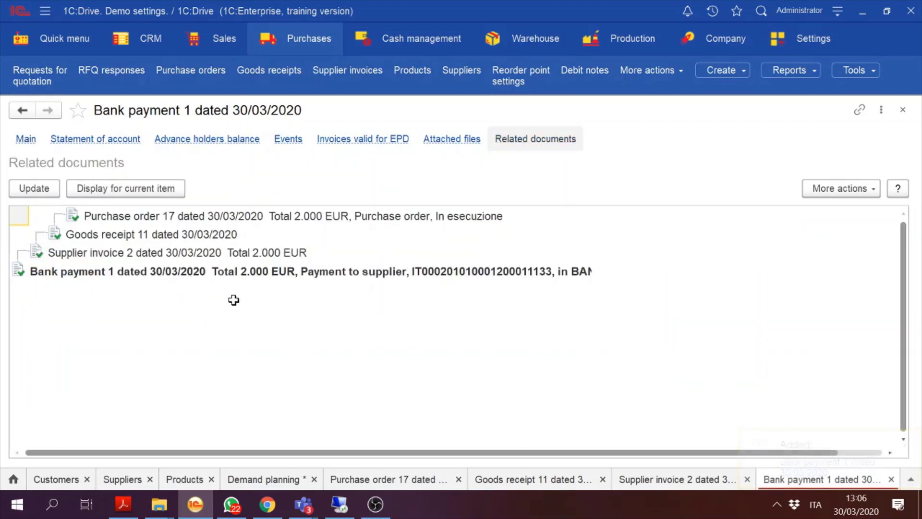
pyautogui.click(409, 273)
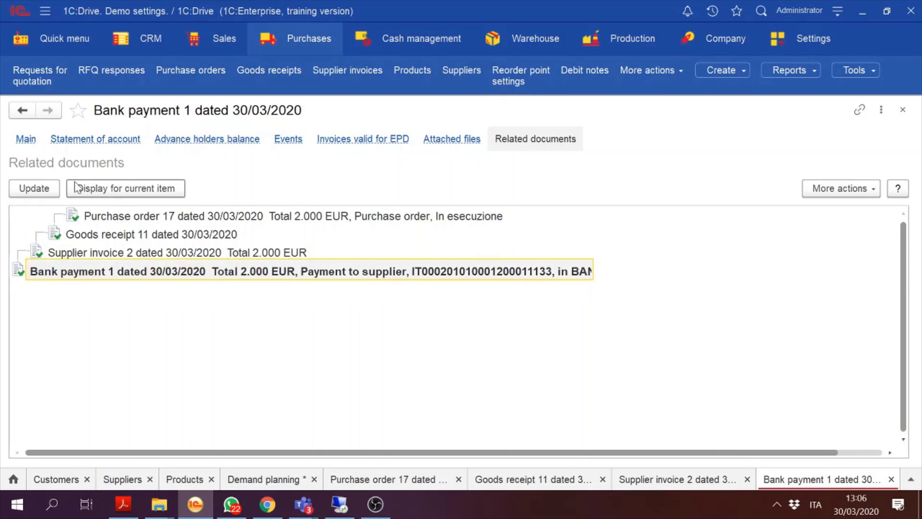
pyautogui.click(27, 142)
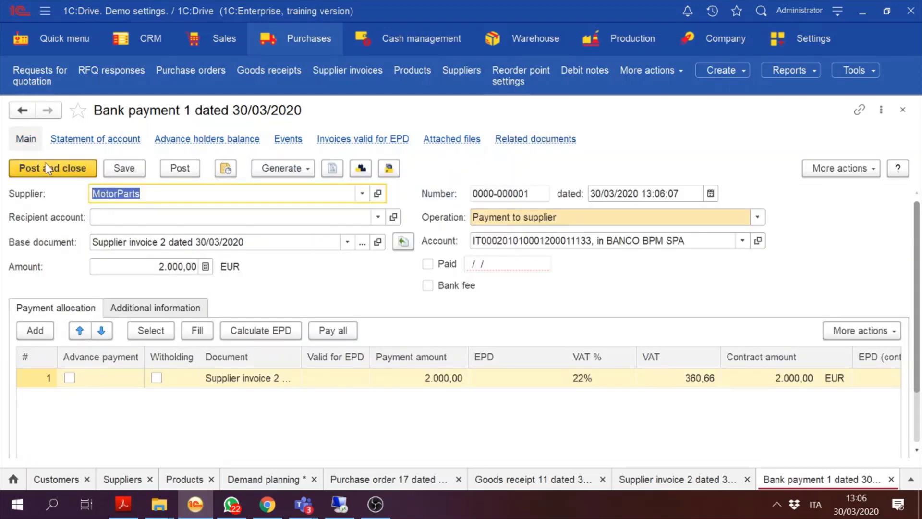
# Step: Post and close the bank payment and the supplier invoice, and close the goods receipt
pyautogui.click(77, 168)
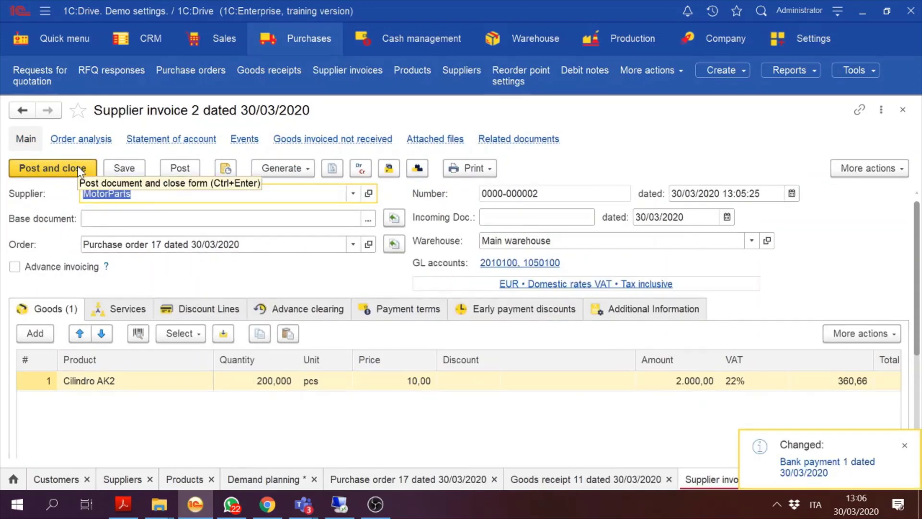
pyautogui.click(77, 168)
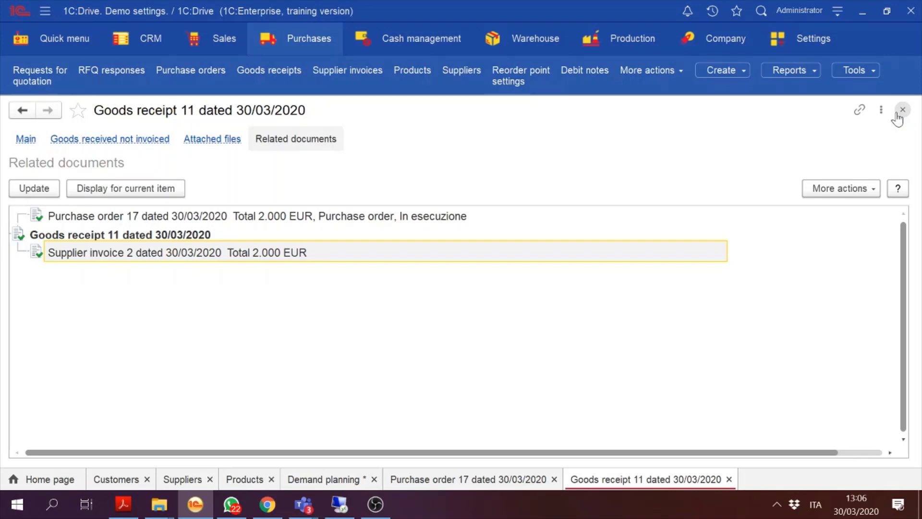
pyautogui.click(897, 115)
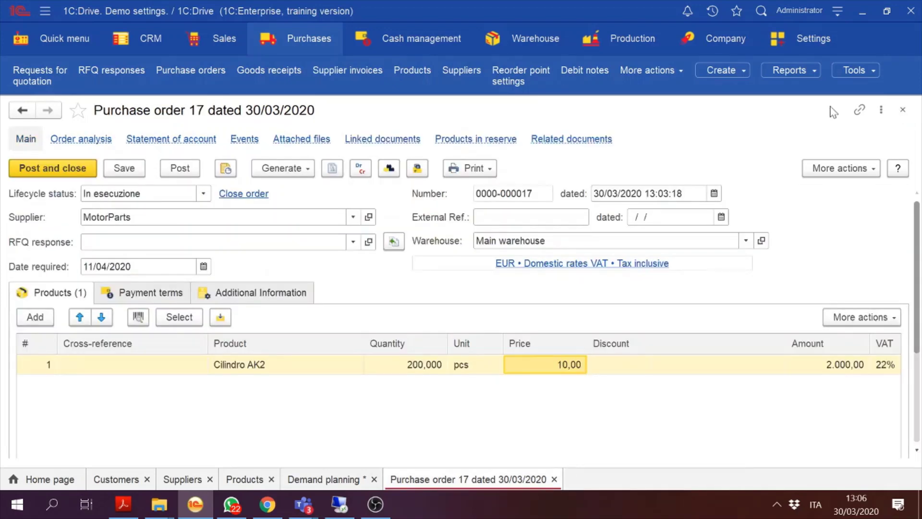
pyautogui.click(297, 42)
pyautogui.click(212, 40)
pyautogui.click(210, 42)
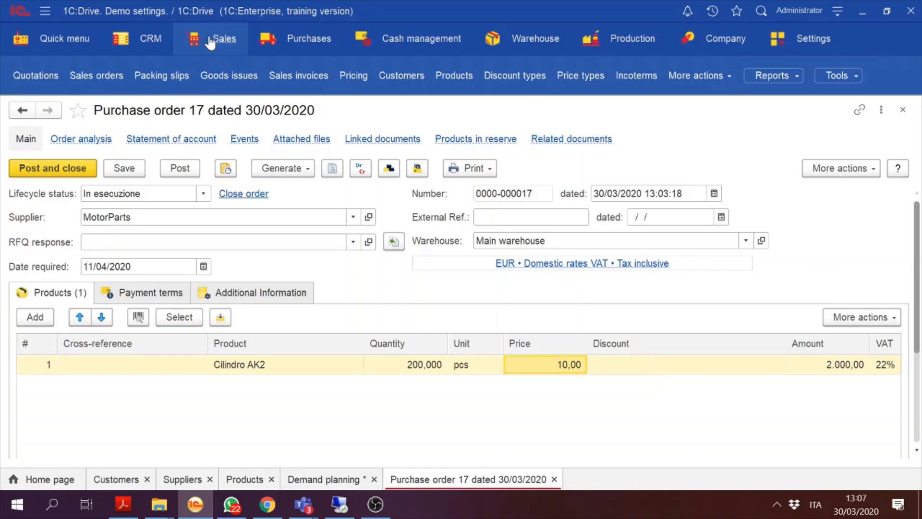
pyautogui.click(219, 38)
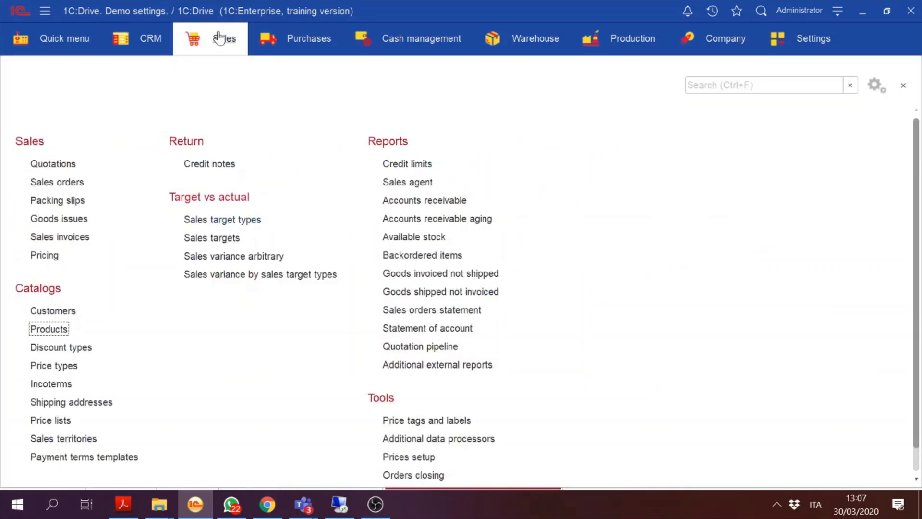
pyautogui.click(218, 38)
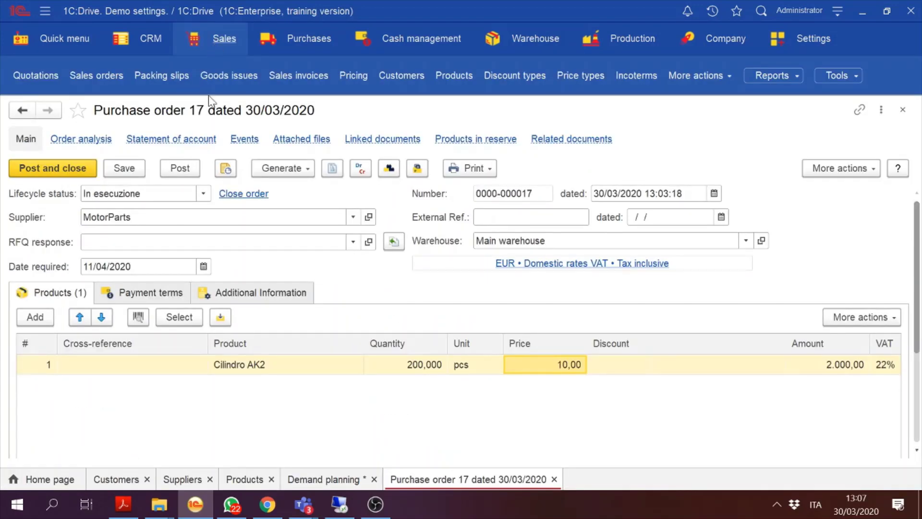
# Step: Switch to the exercise PDF in Adobe Acrobat Reader and mark Exercise 1's lines on Demand Planning and on managing purchase and production
pyautogui.click(113, 512)
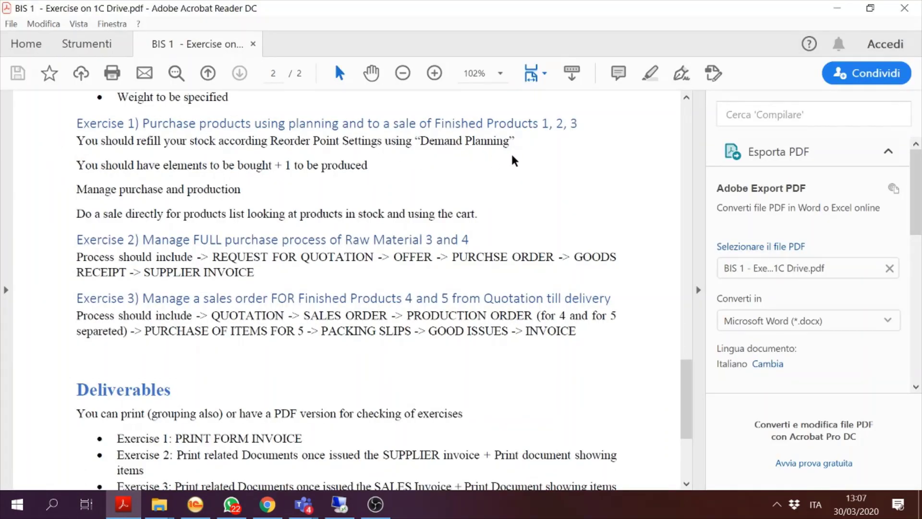
pyautogui.click(519, 140)
pyautogui.moveTo(519, 140); pyautogui.dragTo(40, 144)
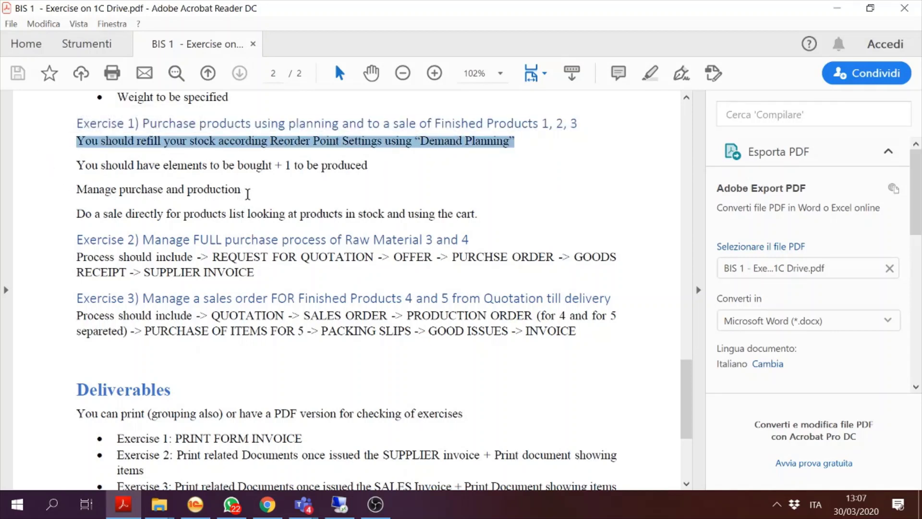
pyautogui.moveTo(247, 193); pyautogui.dragTo(73, 182)
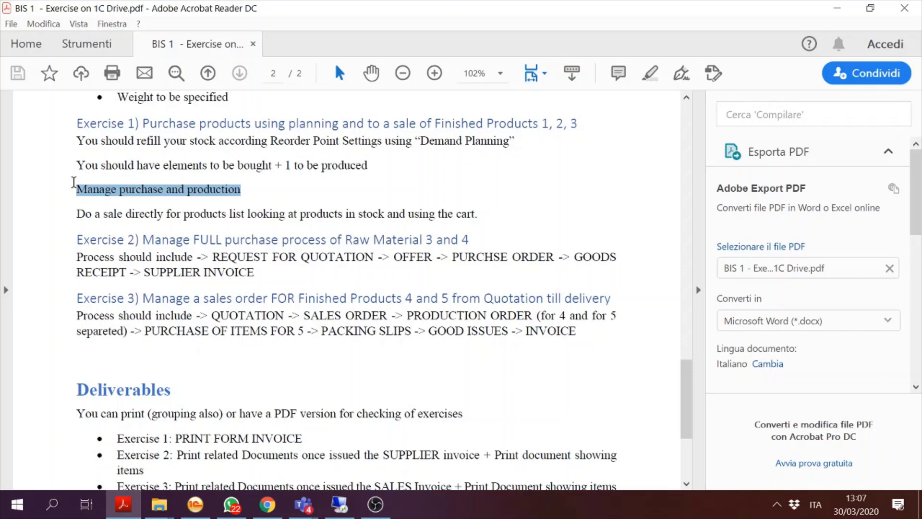
pyautogui.click(269, 505)
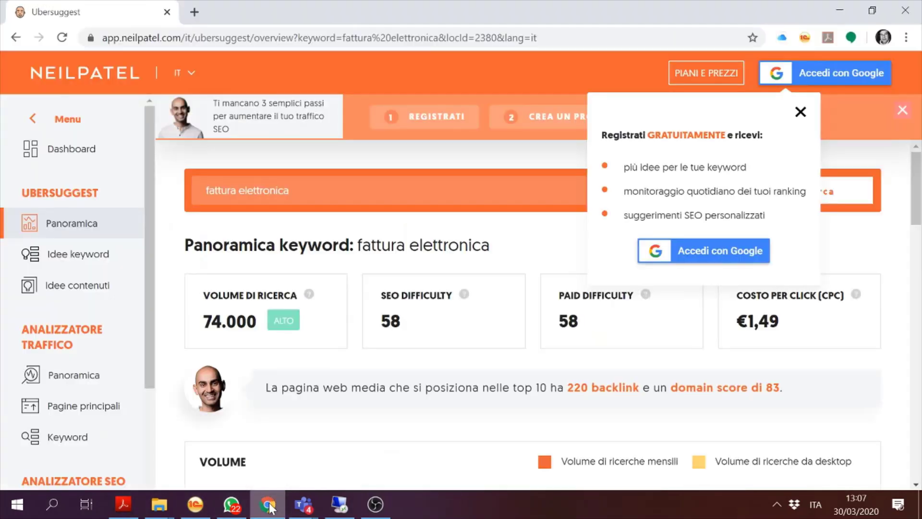
pyautogui.click(269, 505)
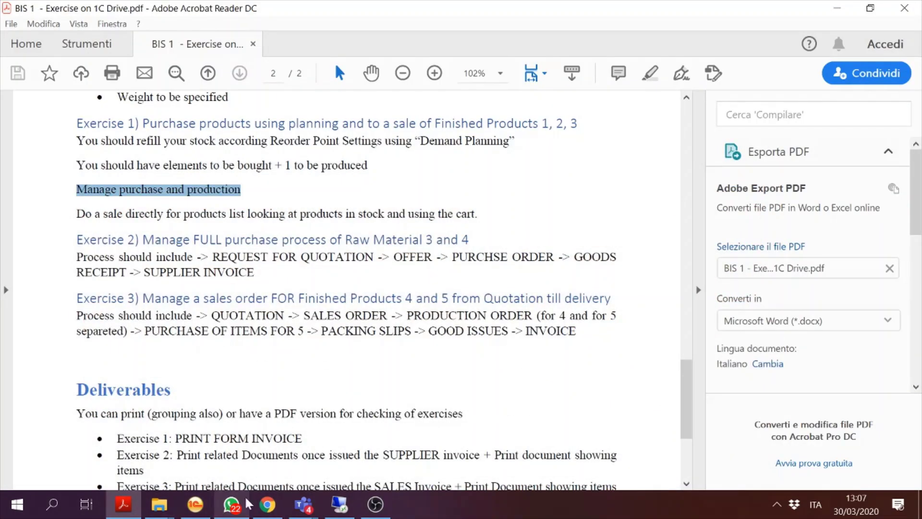
# Step: Switch back to 1C:Drive and open Demand planning (Production)
pyautogui.click(194, 504)
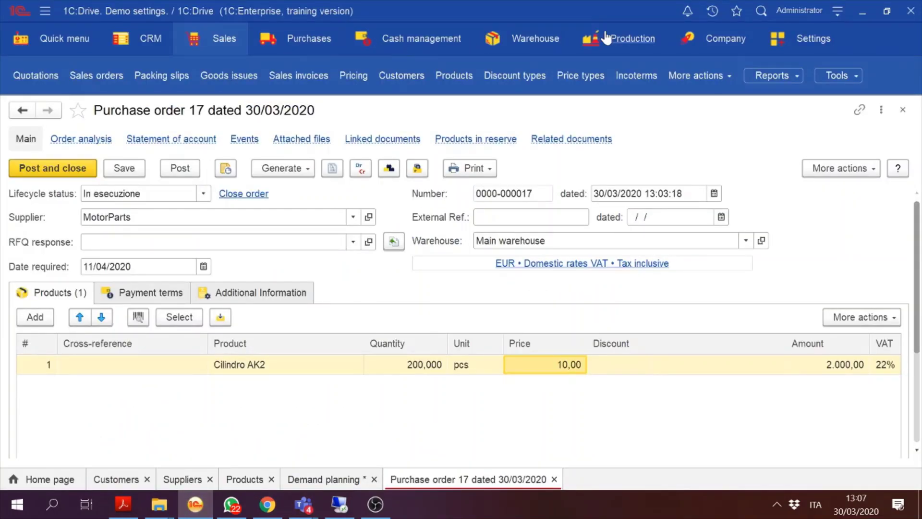
pyautogui.click(223, 42)
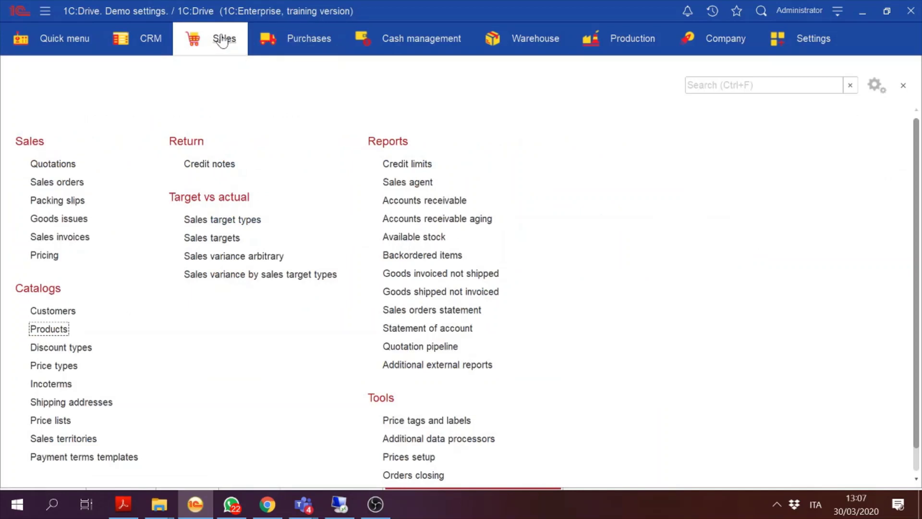
pyautogui.click(535, 38)
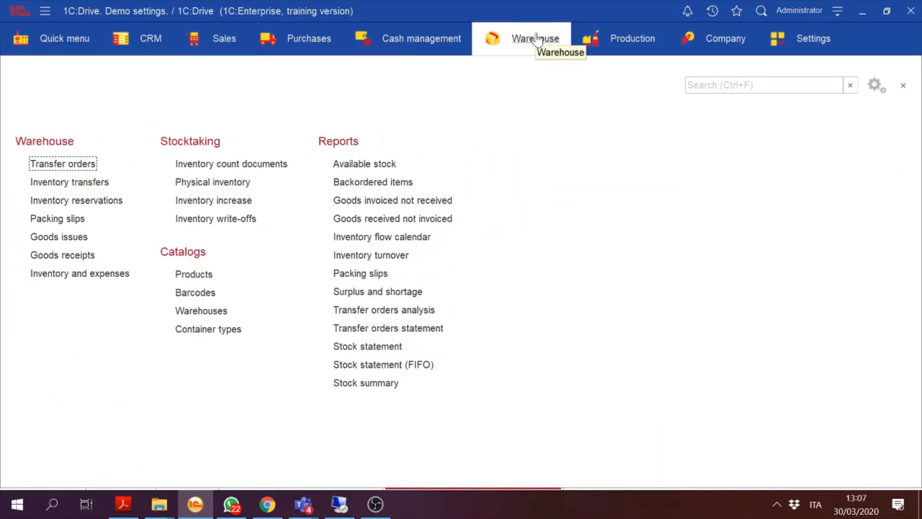
pyautogui.click(595, 40)
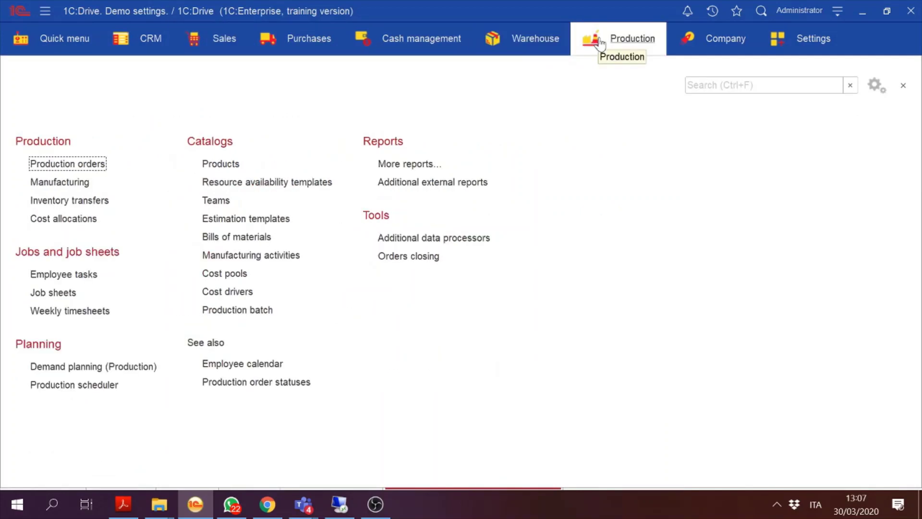
pyautogui.click(85, 367)
# Step: Set the demand planning replenishment method to Production and calculate the product demand
pyautogui.click(33, 211)
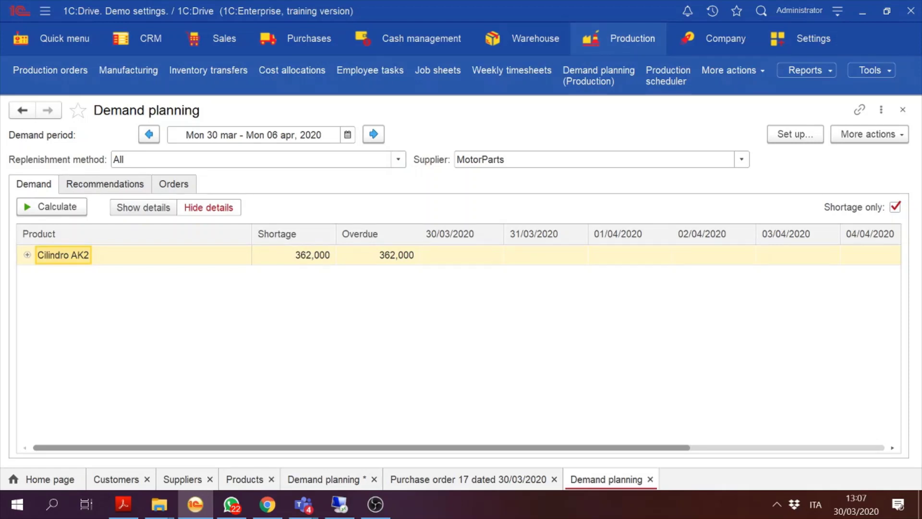
pyautogui.click(407, 162)
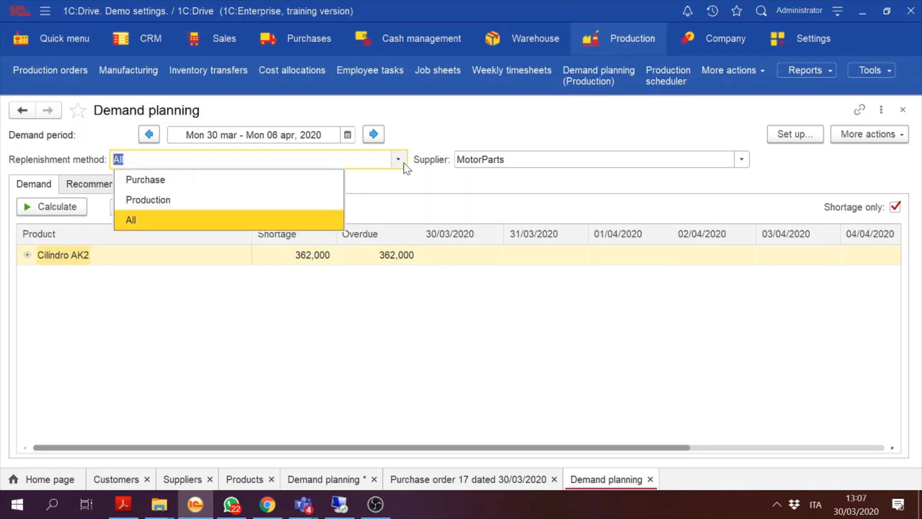
pyautogui.click(184, 199)
pyautogui.click(37, 210)
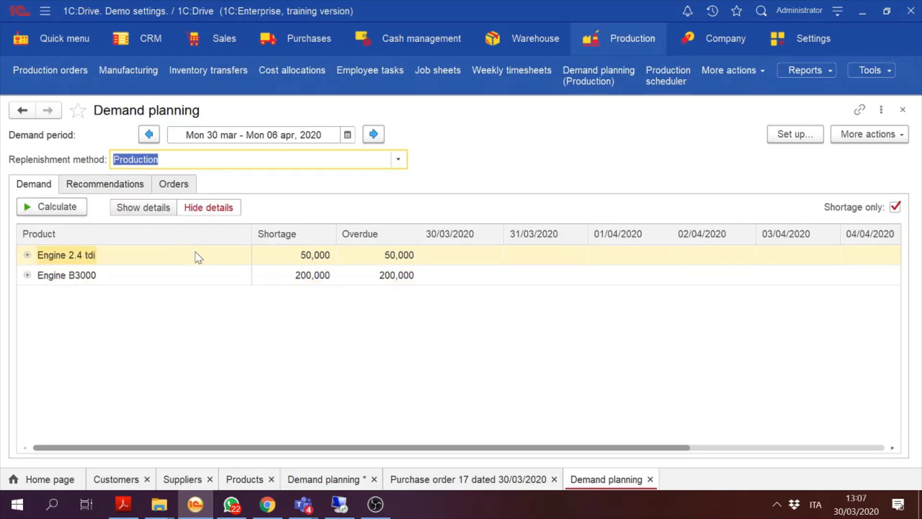
pyautogui.click(28, 256)
pyautogui.click(28, 255)
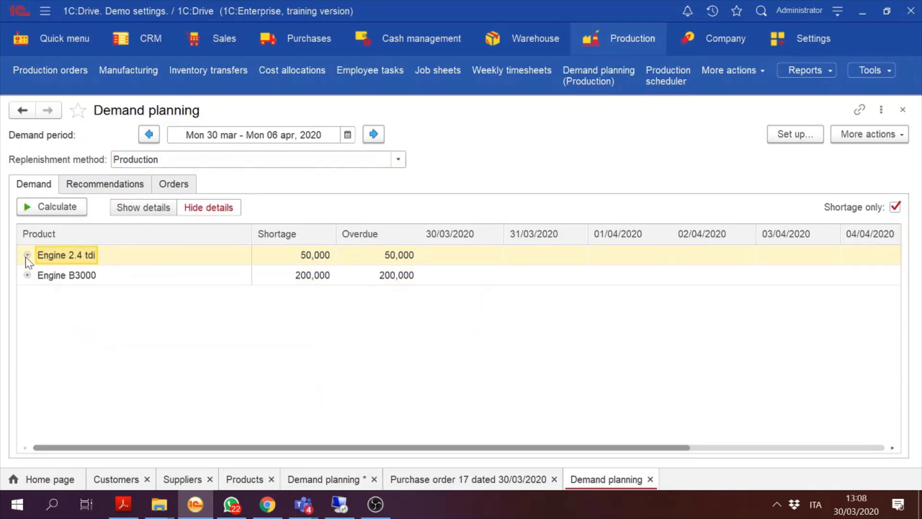
# Step: Calculate the replenishment recommendations and mark Engine 2.4 tdi for ordering
pyautogui.click(97, 183)
pyautogui.click(59, 206)
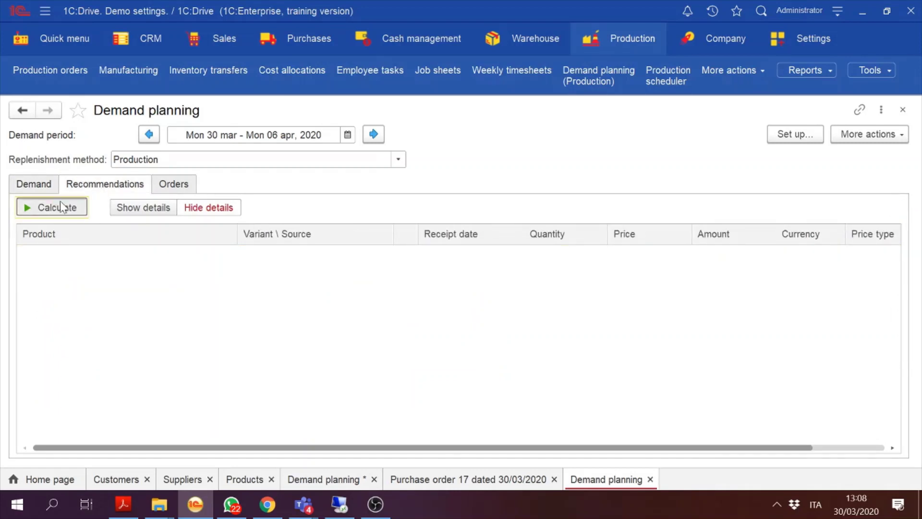
pyautogui.click(406, 255)
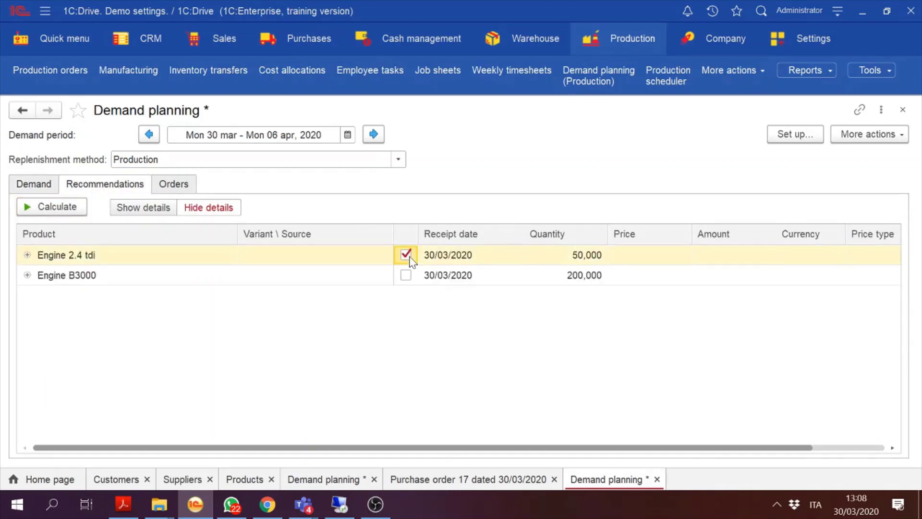
# Step: Generate the order for the marked recommendation and open the resulting production order
pyautogui.click(161, 189)
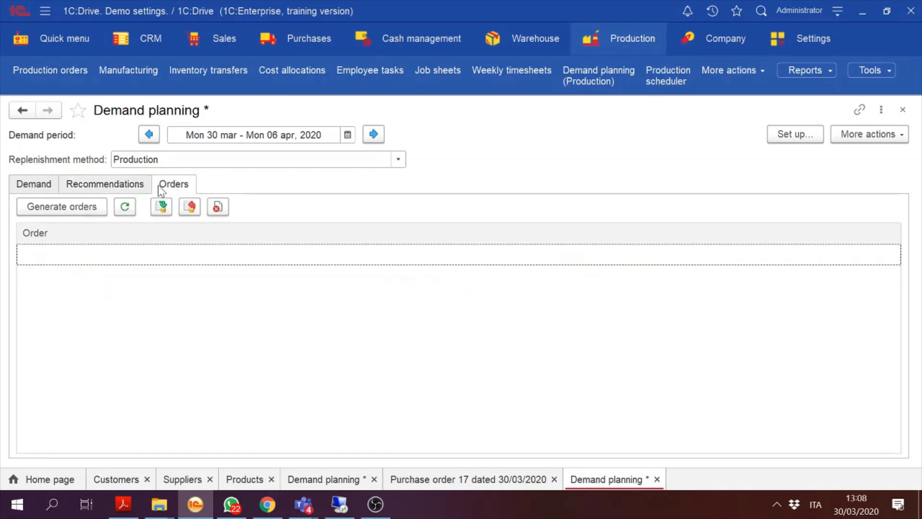
pyautogui.click(84, 210)
pyautogui.doubleClick(190, 256)
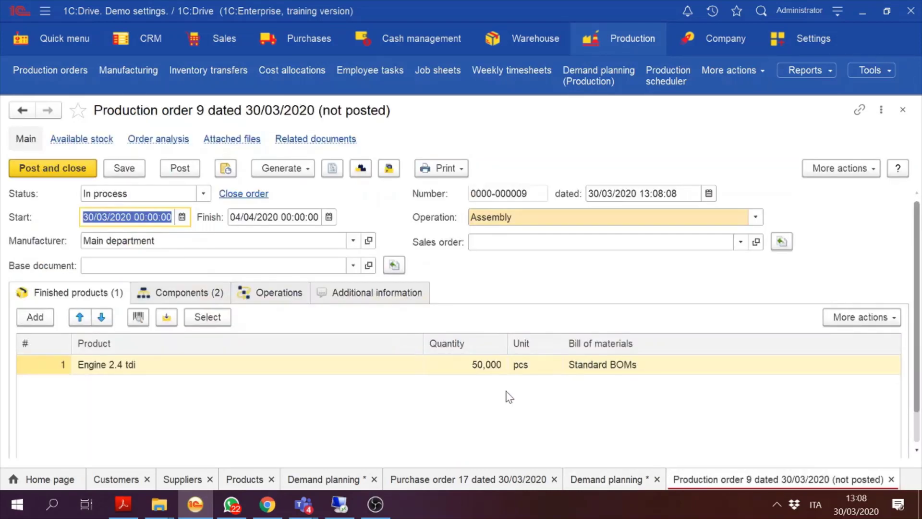
# Step: Set the Engine 2.4 tdi quantity in the production order to 1 pcs
pyautogui.click(465, 367)
pyautogui.write('1')
pyautogui.press('Return')
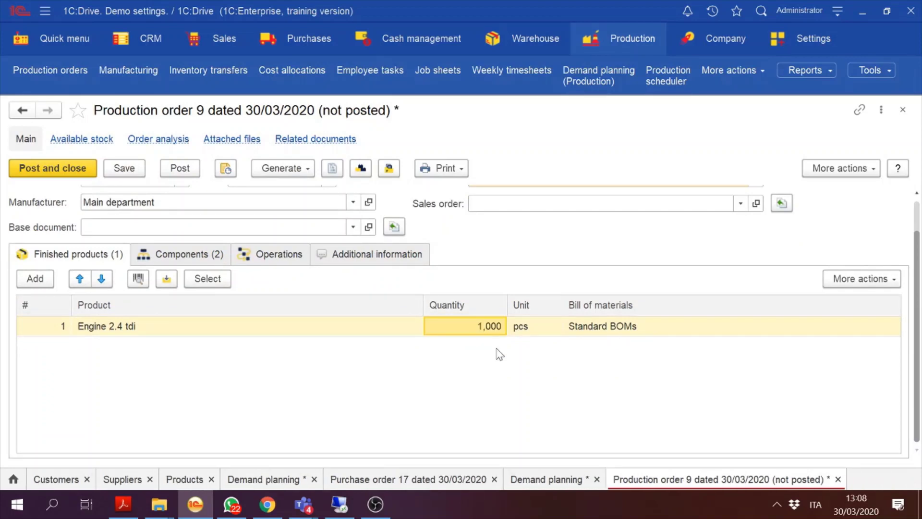
pyautogui.scroll(1, 919, 216)
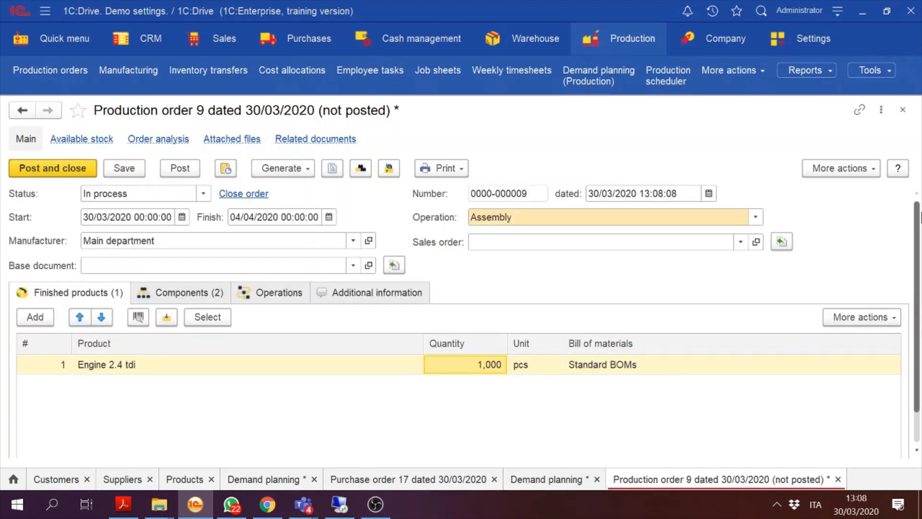
# Step: Refill the production order's components from the bill of materials for the Engine 2.4 tdi quantity and save the order
pyautogui.click(176, 291)
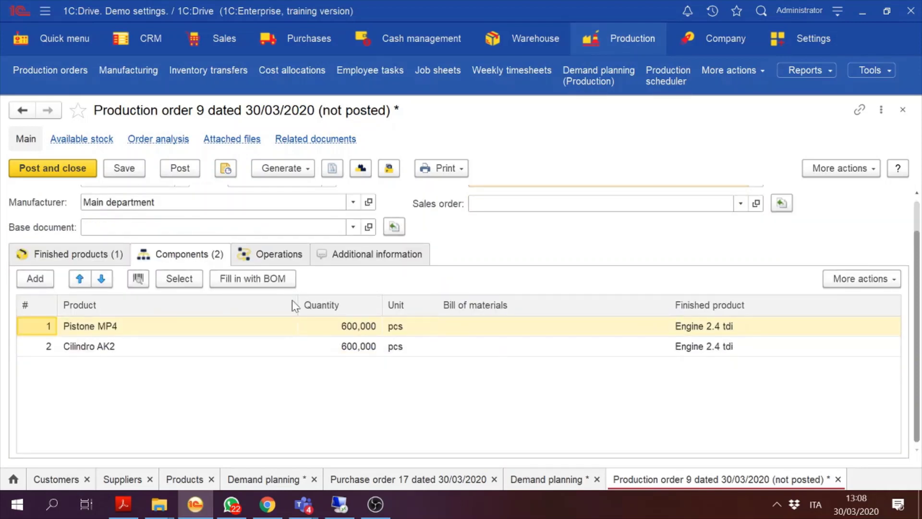
pyautogui.click(61, 253)
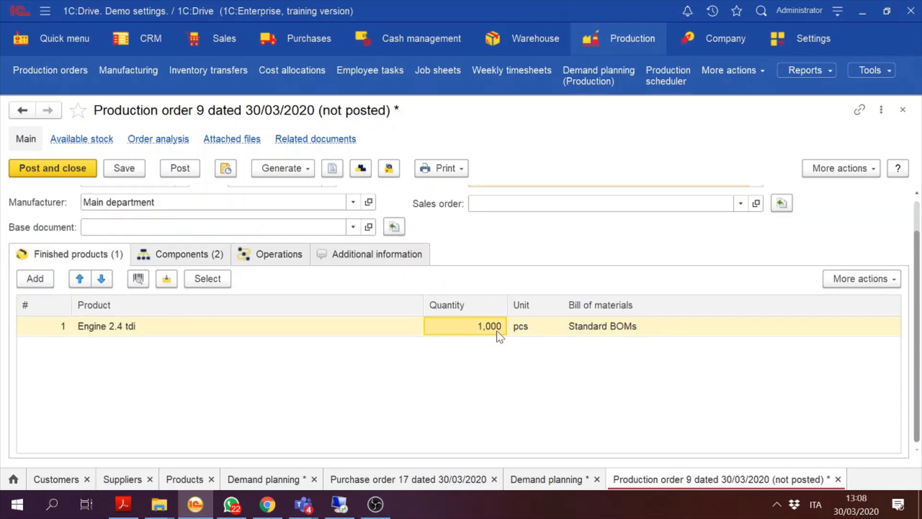
pyautogui.click(171, 255)
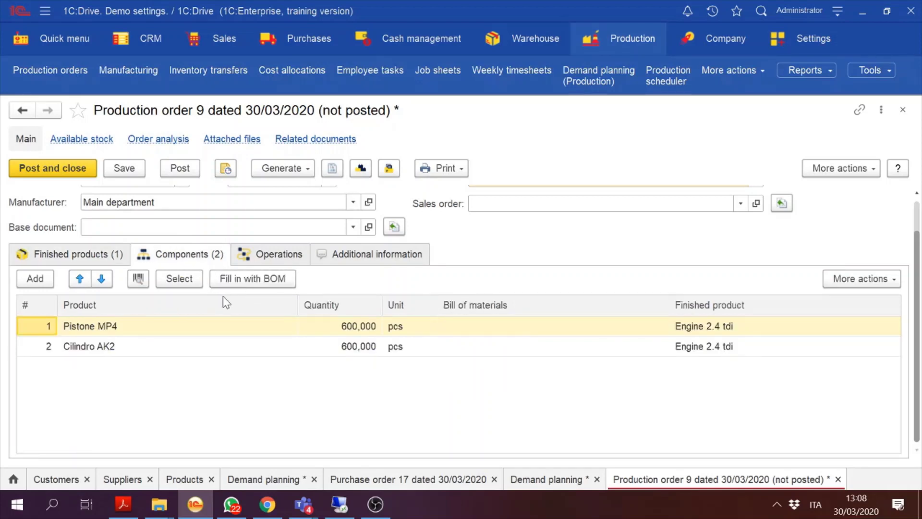
pyautogui.click(238, 283)
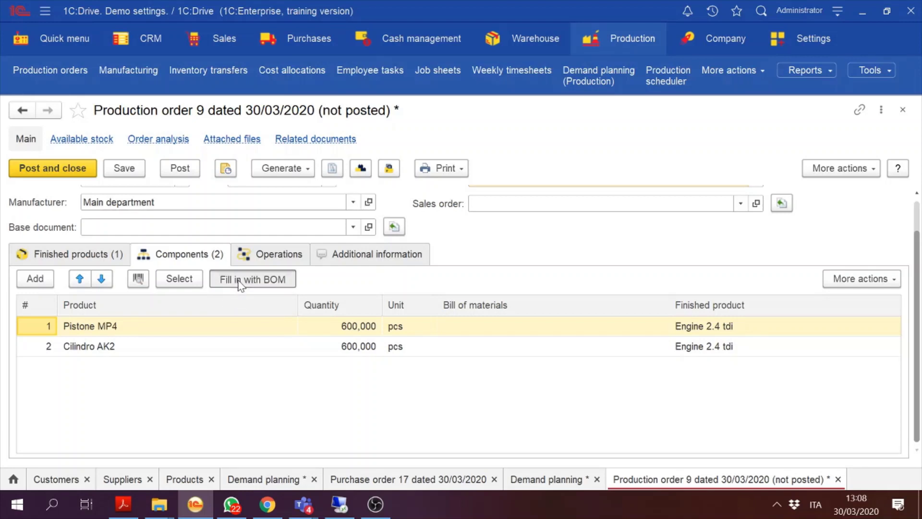
pyautogui.click(546, 279)
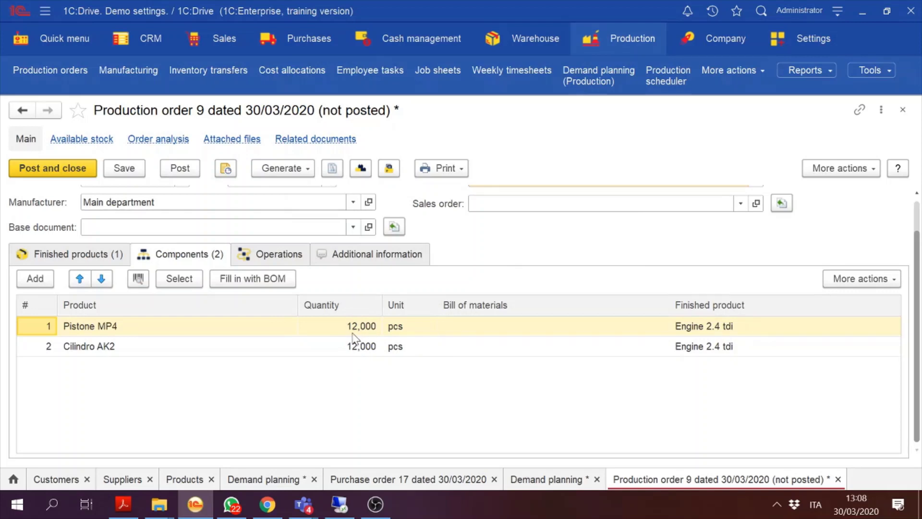
pyautogui.click(109, 253)
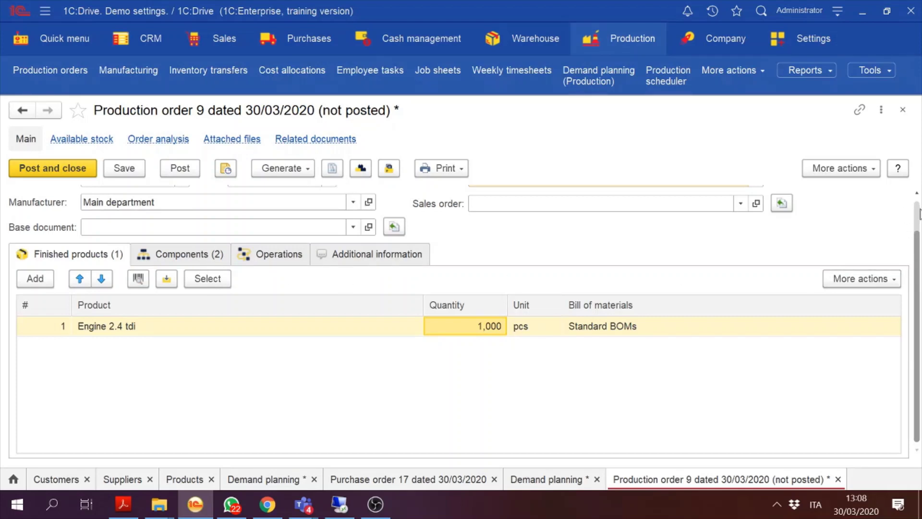
pyautogui.scroll(2, 919, 214)
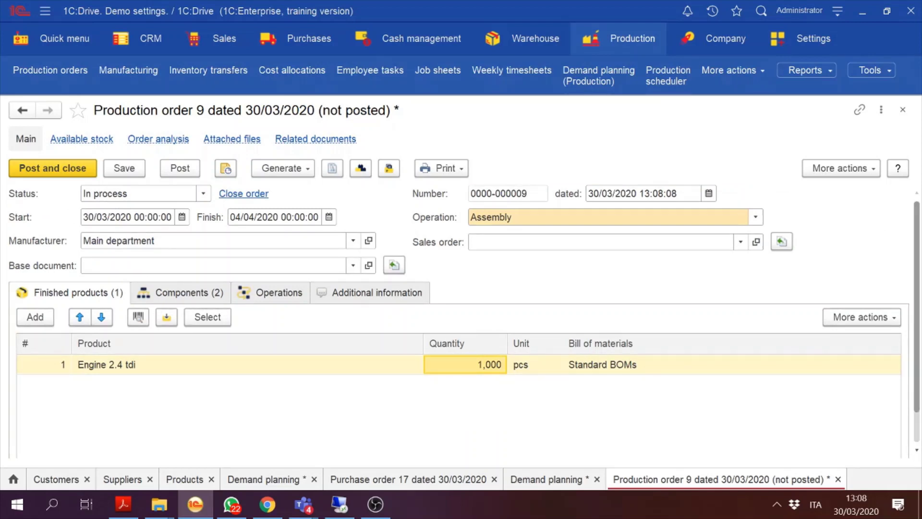
pyautogui.click(126, 169)
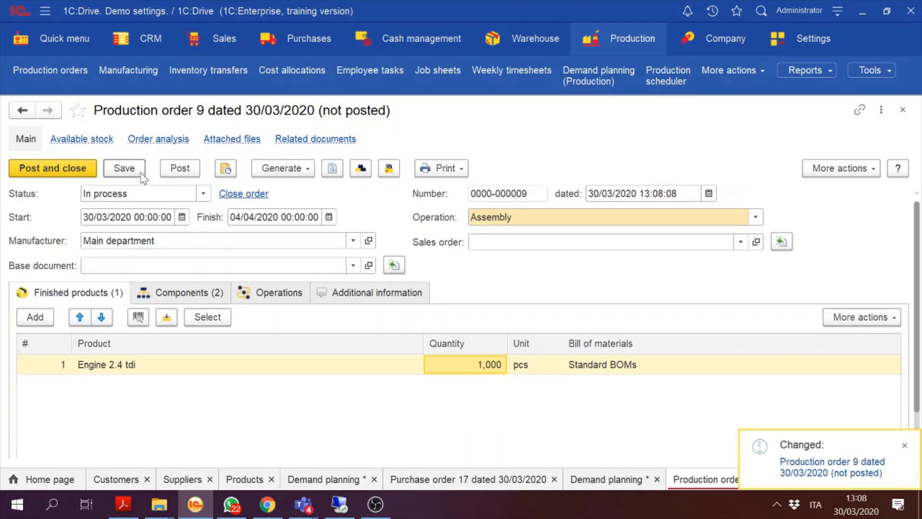
# Step: Generate the available stock report for the production order and examine the quantities of Cilindro AK2, Engine 2.4 tdi and Pistone MP4
pyautogui.click(93, 138)
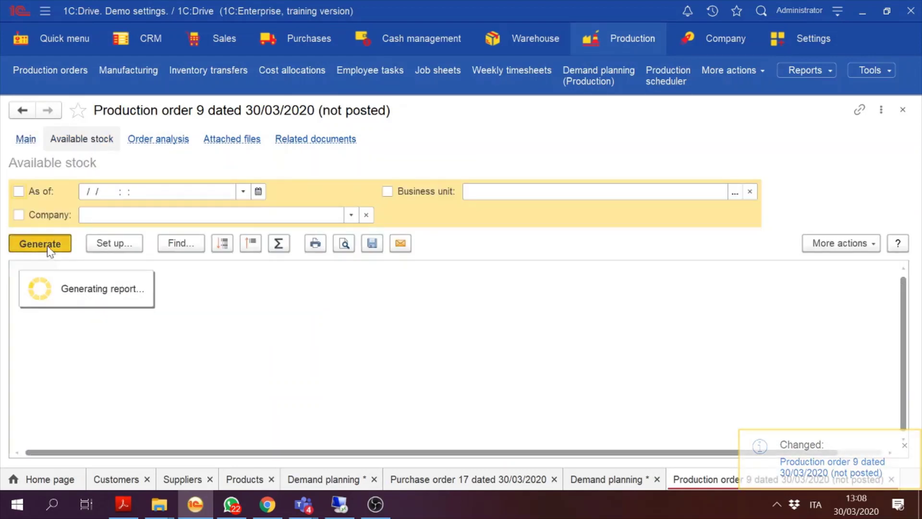
pyautogui.click(48, 246)
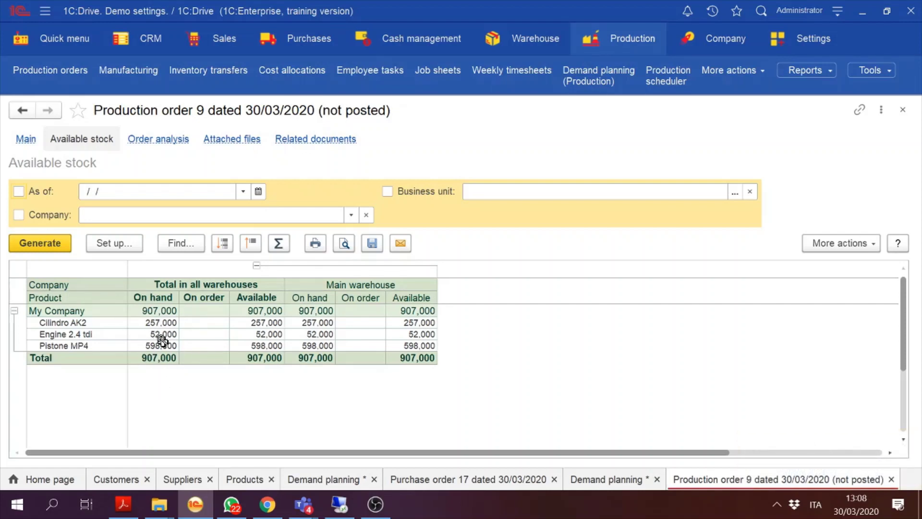
pyautogui.click(158, 335)
pyautogui.click(160, 322)
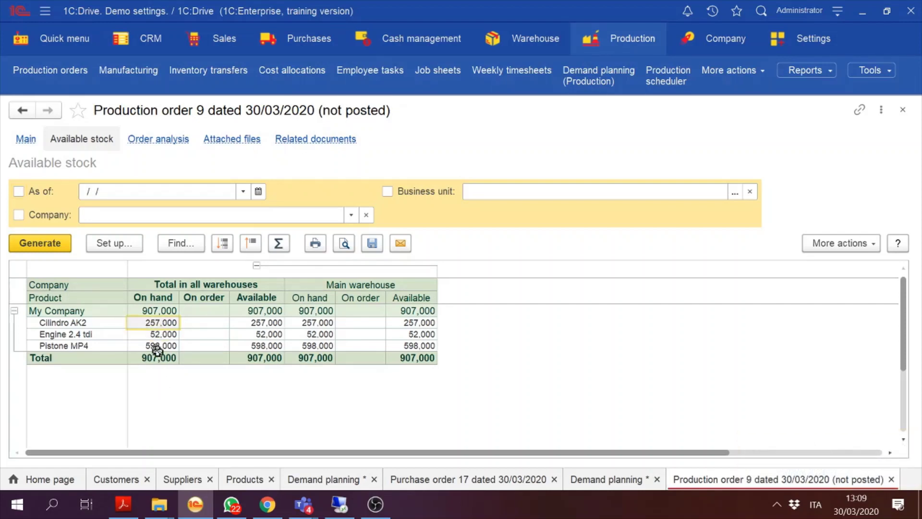
pyautogui.click(163, 346)
pyautogui.press('Right')
pyautogui.press('Right')
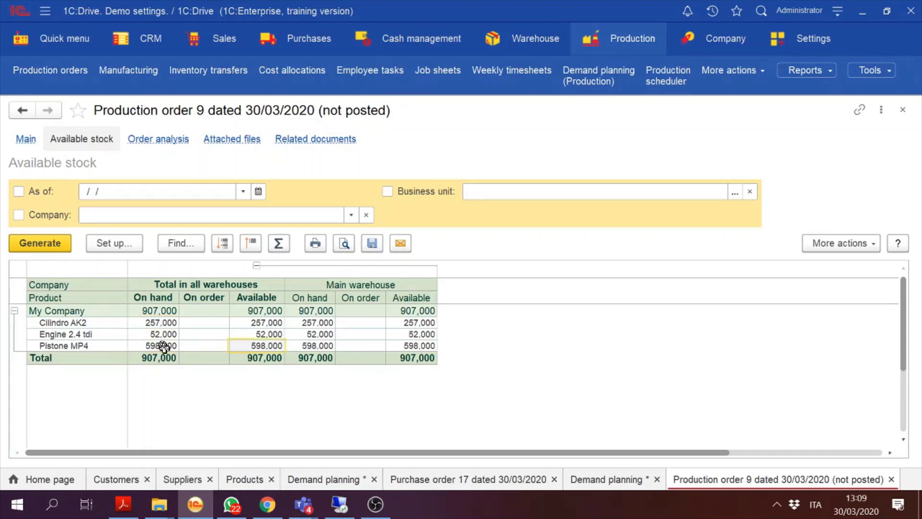
pyautogui.press('Left')
pyautogui.press('Up')
pyautogui.press('Up')
pyautogui.press('Right')
pyautogui.press('Right')
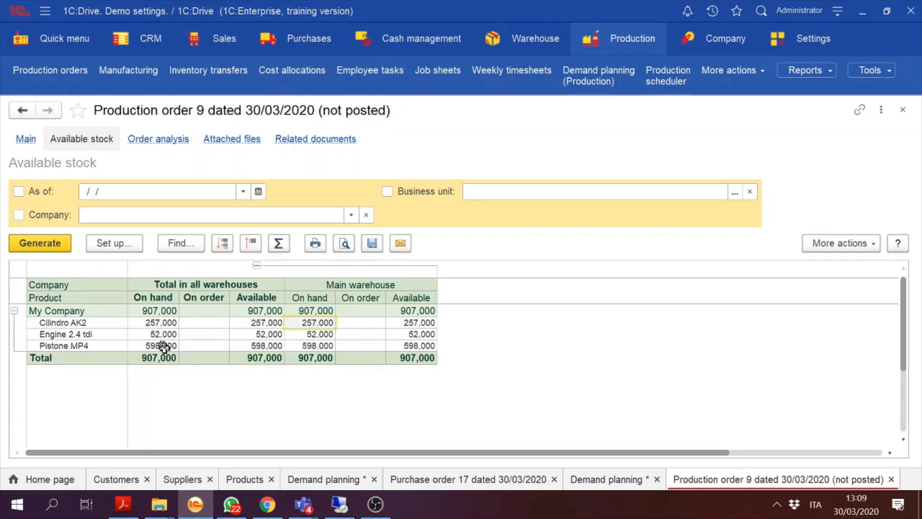
pyautogui.press('Left')
pyautogui.press('Down')
pyautogui.press('Down')
pyautogui.press('Up')
pyautogui.press('Up')
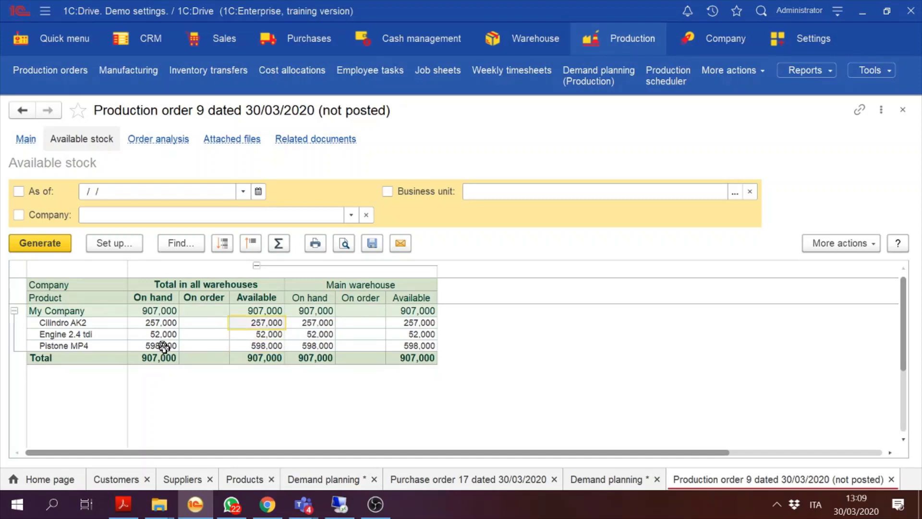
# Step: Return to the production order's main page, save it again and review which documents can be generated from it
pyautogui.click(26, 143)
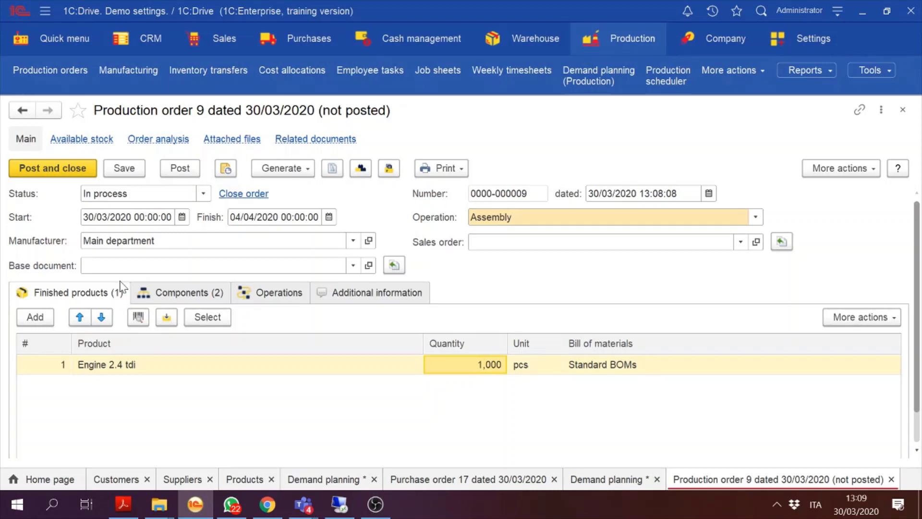
pyautogui.click(124, 169)
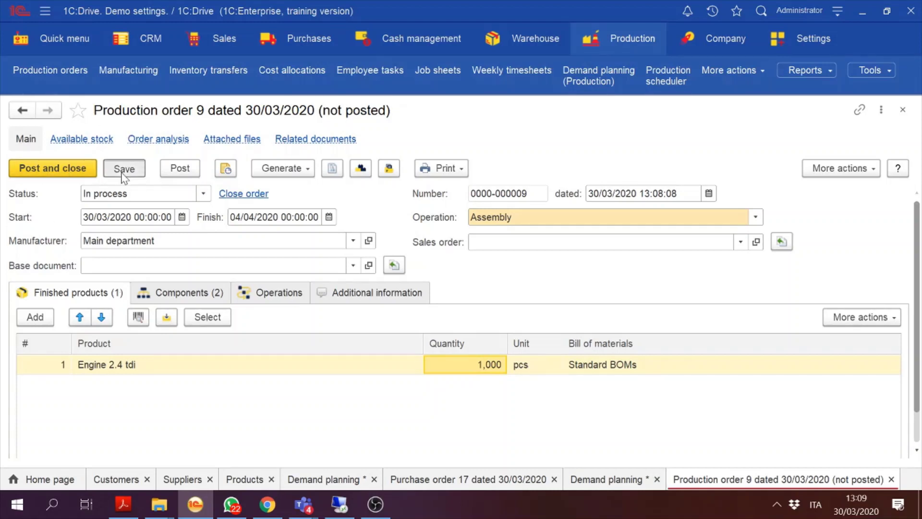
pyautogui.click(298, 168)
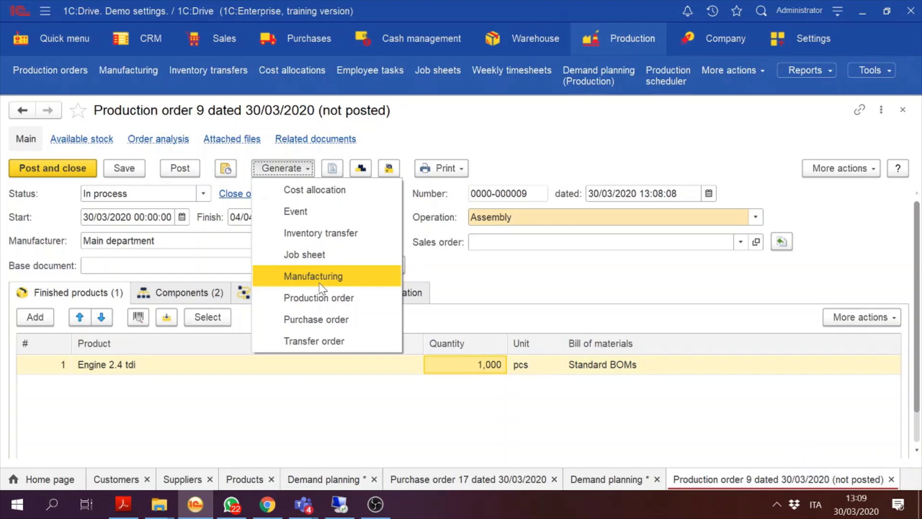
pyautogui.click(478, 293)
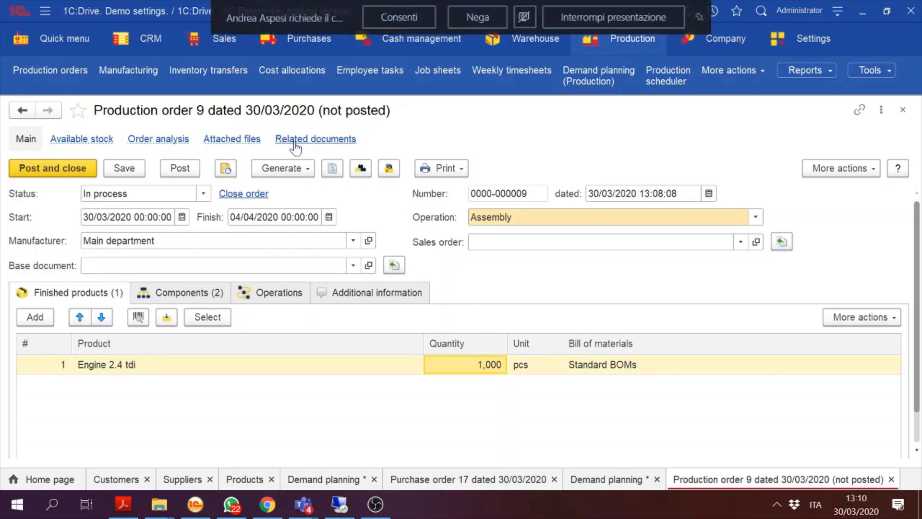
pyautogui.click(291, 167)
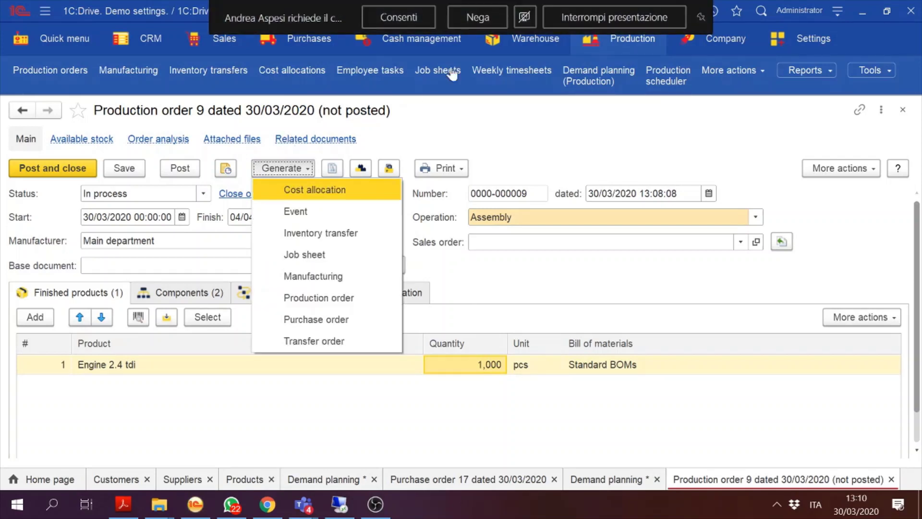
# Step: Deny the meeting participant's request to take control of the shared screen
pyautogui.click(419, 16)
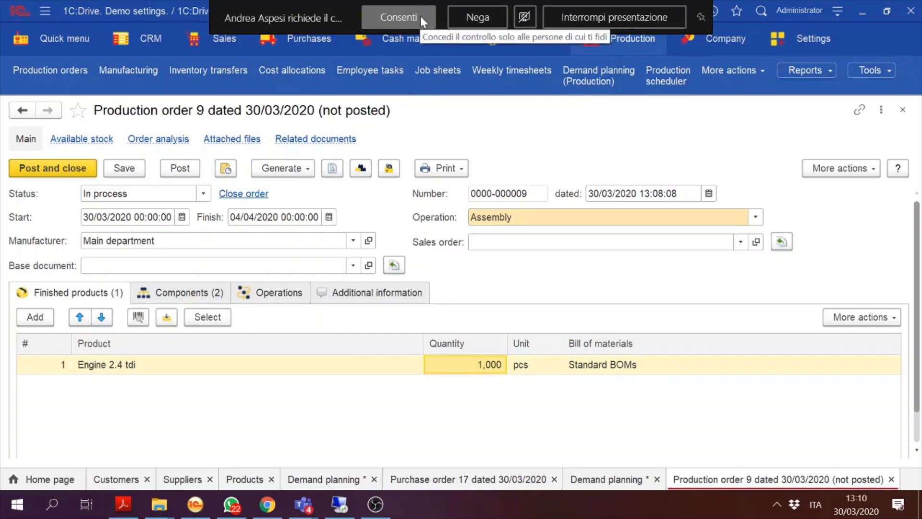
pyautogui.click(486, 21)
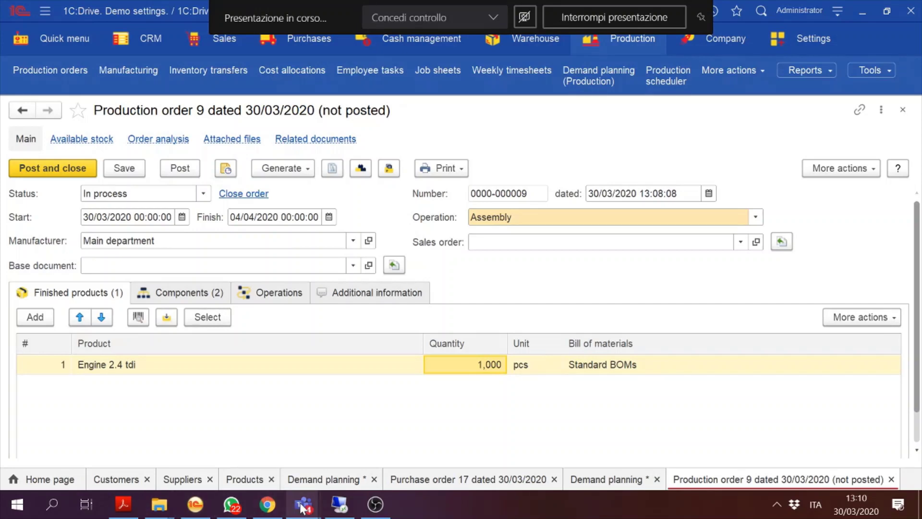
# Step: Switch to the Microsoft Teams meeting chat and highlight the newest question about the Ex1 elements to be bought and produced
pyautogui.moveTo(303, 504)
pyautogui.click(260, 430)
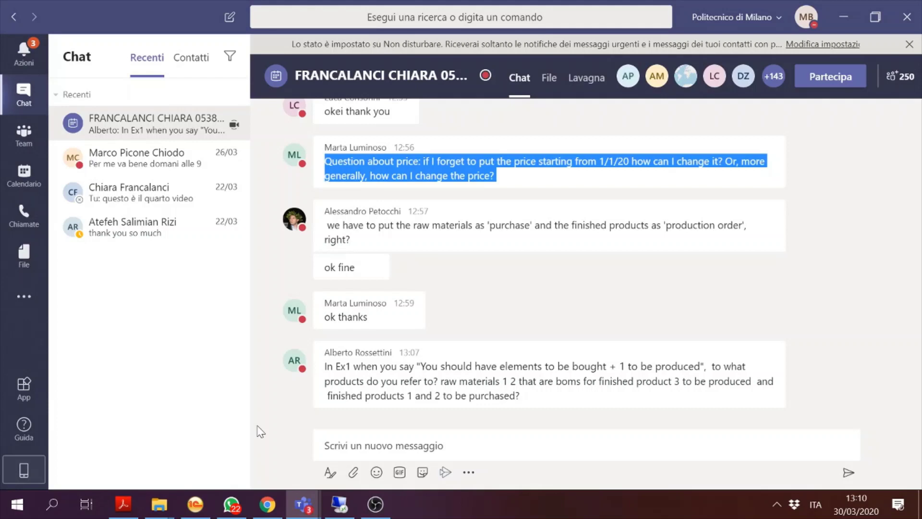
pyautogui.moveTo(526, 402)
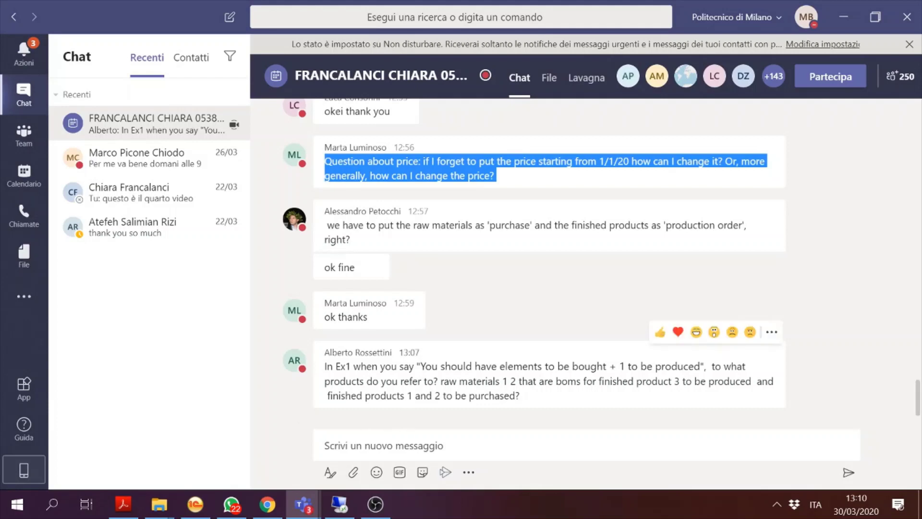
pyautogui.moveTo(526, 402); pyautogui.dragTo(313, 374)
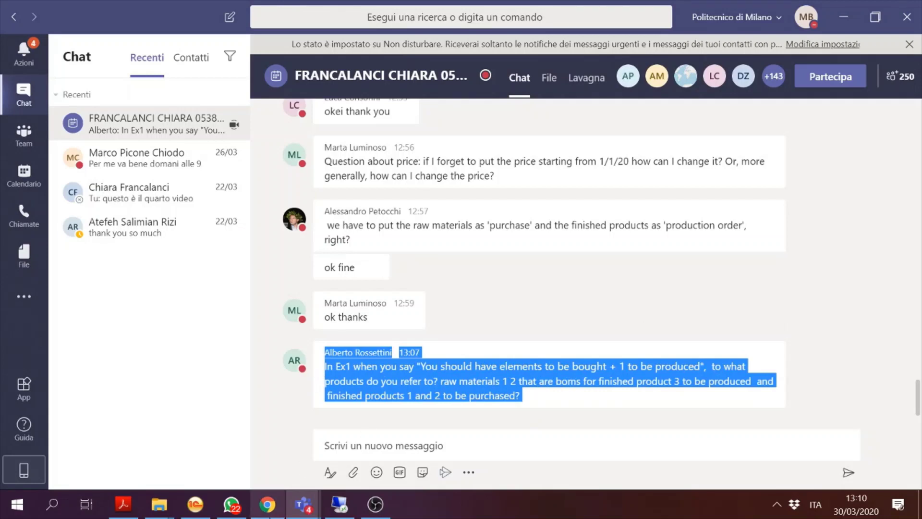
pyautogui.moveTo(311, 511)
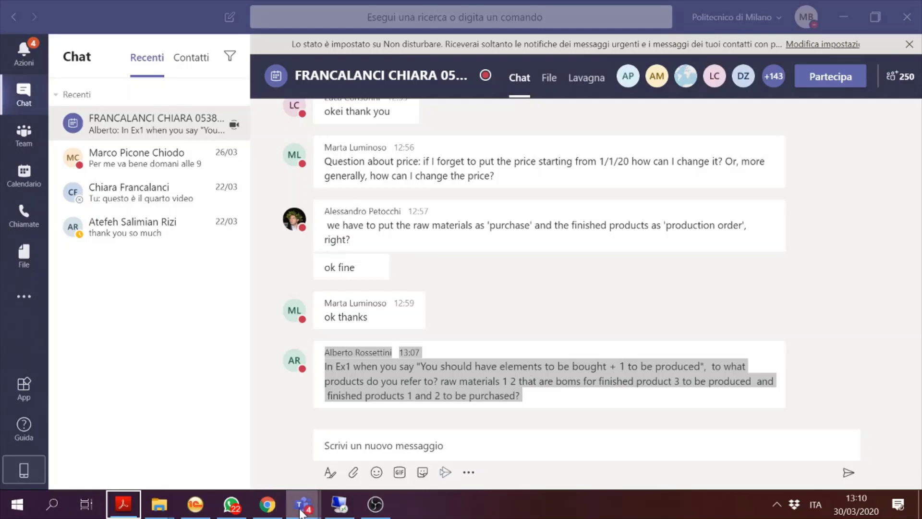
# Step: Switch to 1C:Drive and try to generate a manufacturing document from the unposted production order 9
pyautogui.click(195, 505)
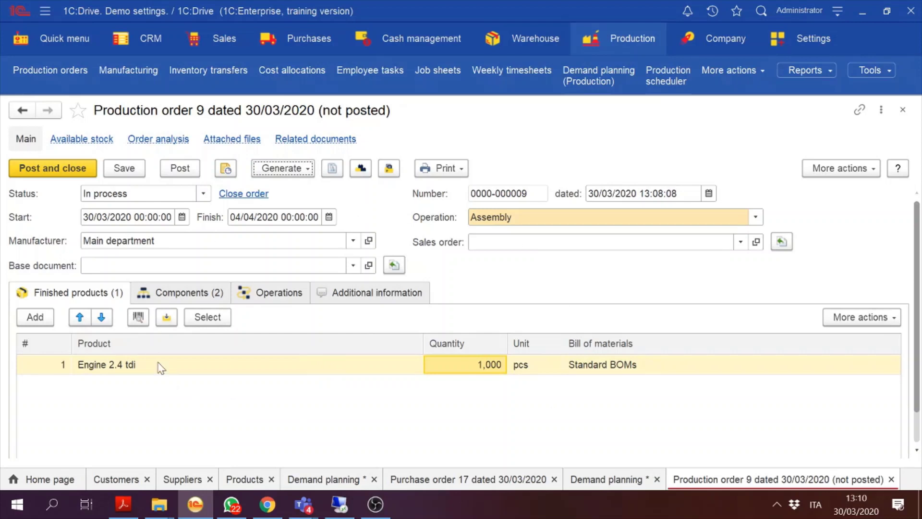
pyautogui.click(283, 168)
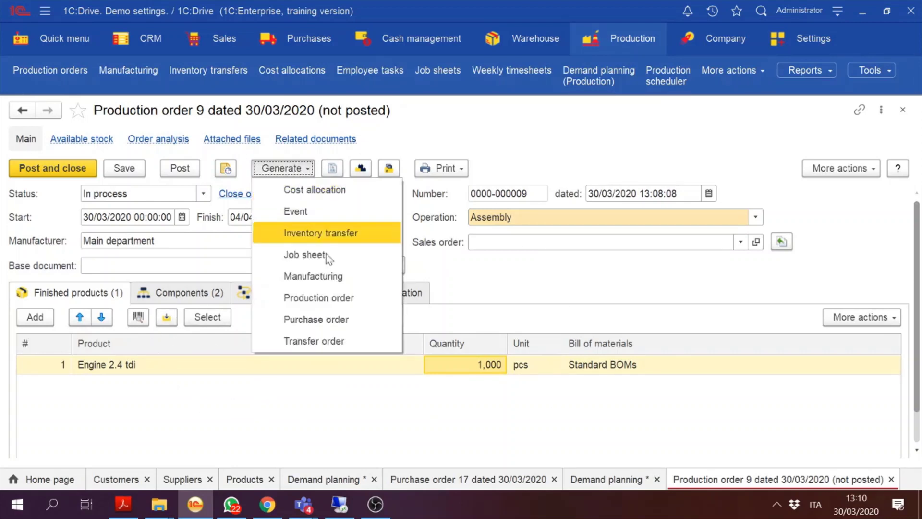
pyautogui.click(342, 269)
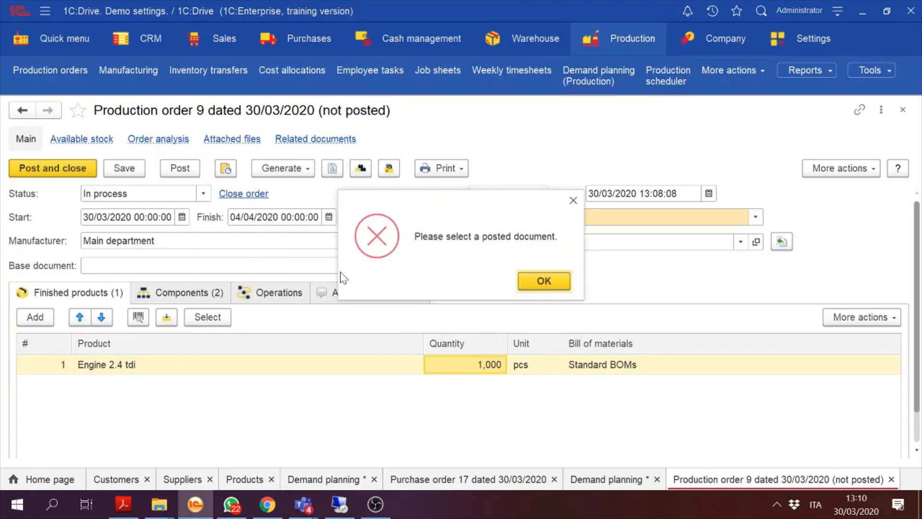
pyautogui.click(546, 281)
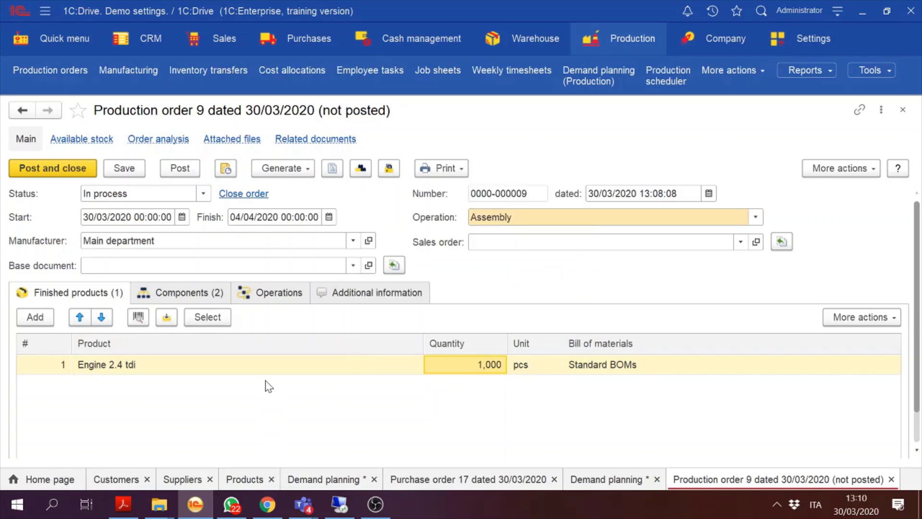
# Step: Post production order 9 for Engine 2.4 tdi and generate a manufacturing document from it
pyautogui.click(258, 368)
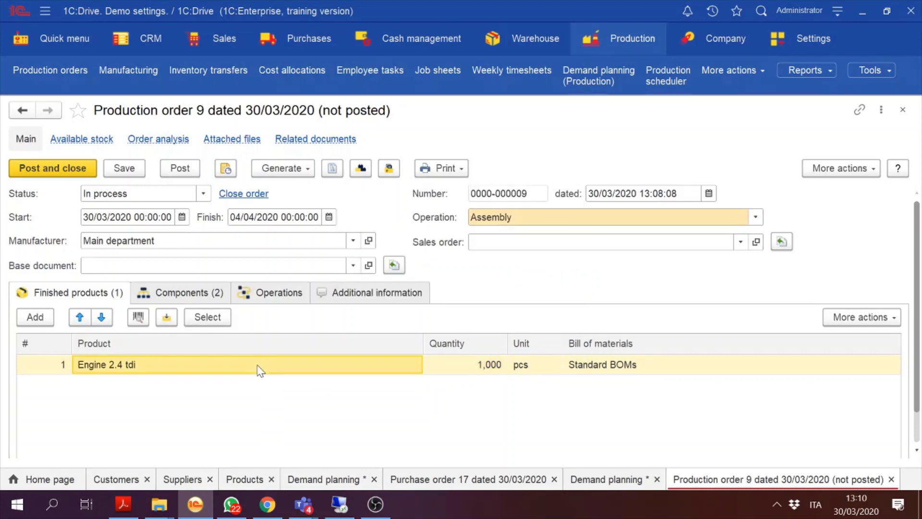
pyautogui.click(195, 173)
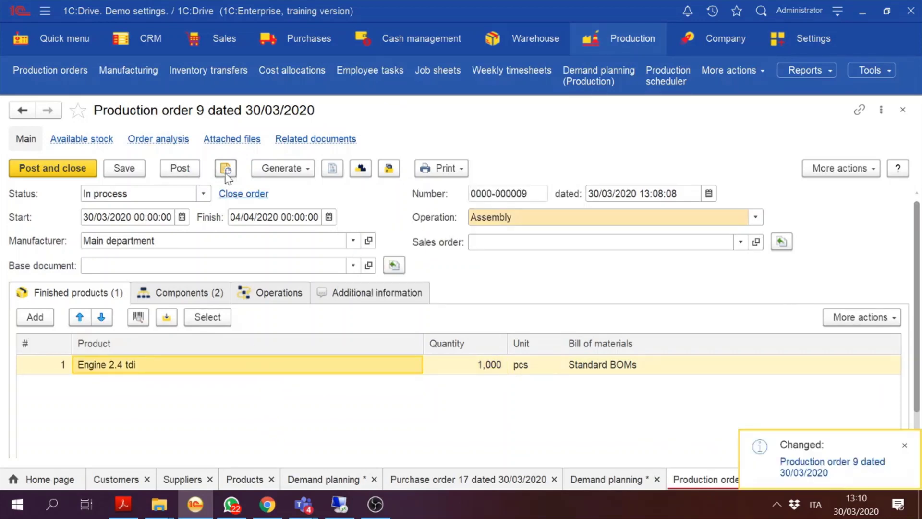
pyautogui.click(265, 169)
pyautogui.click(332, 277)
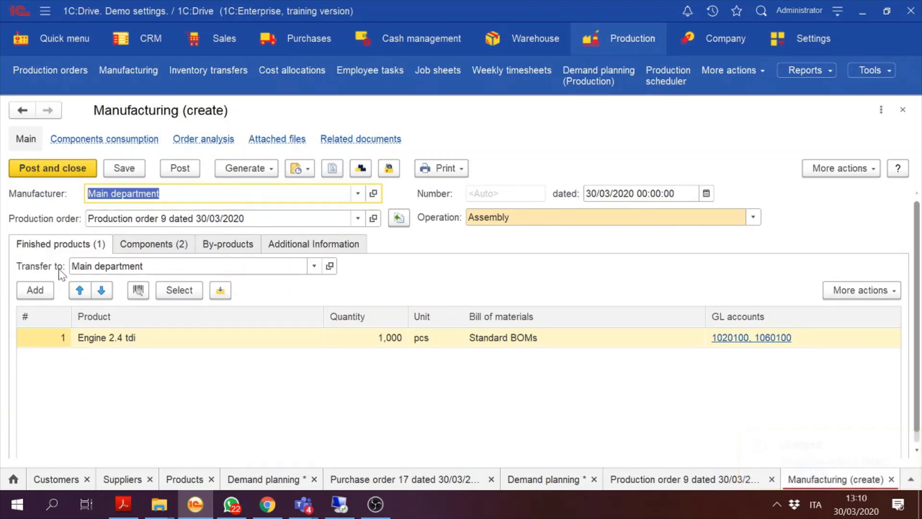
# Step: Review the manufacturing document's finished products and components, and try to post it with components consumed from Main department
pyautogui.click(136, 245)
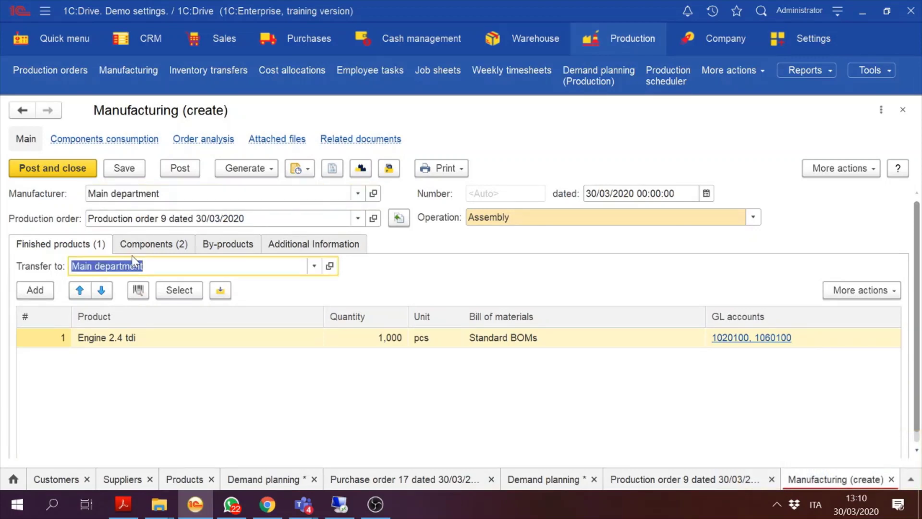
pyautogui.click(94, 245)
pyautogui.click(151, 245)
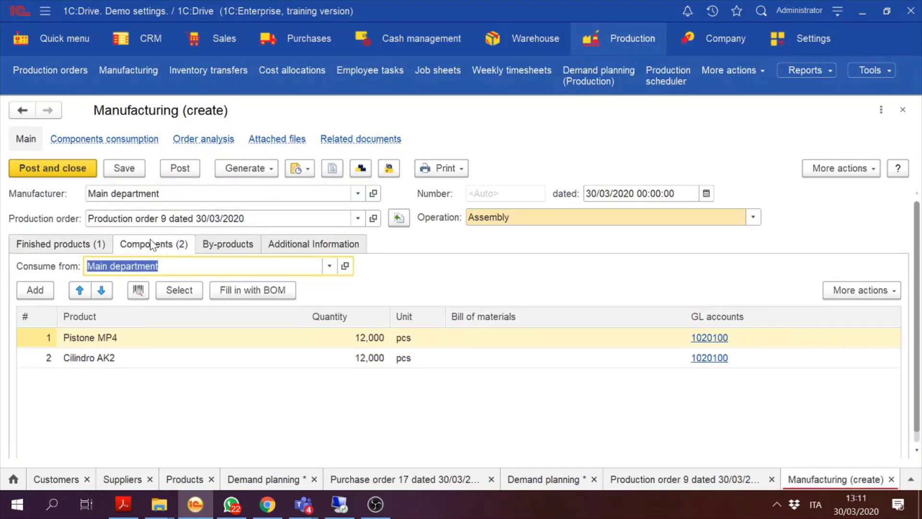
pyautogui.click(76, 244)
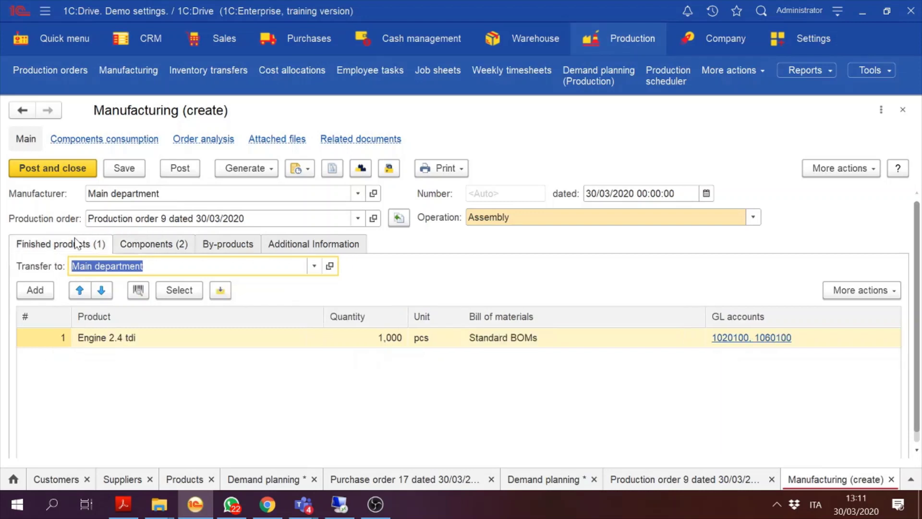
pyautogui.click(145, 244)
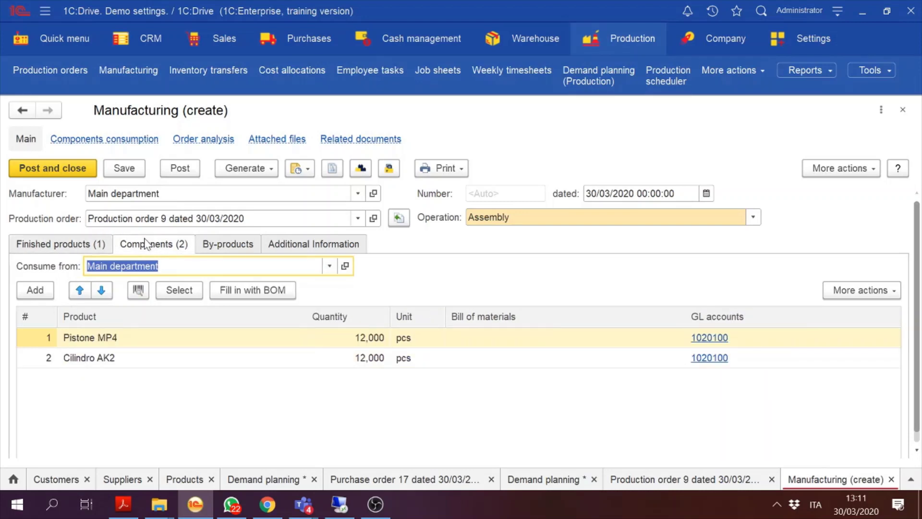
pyautogui.click(186, 169)
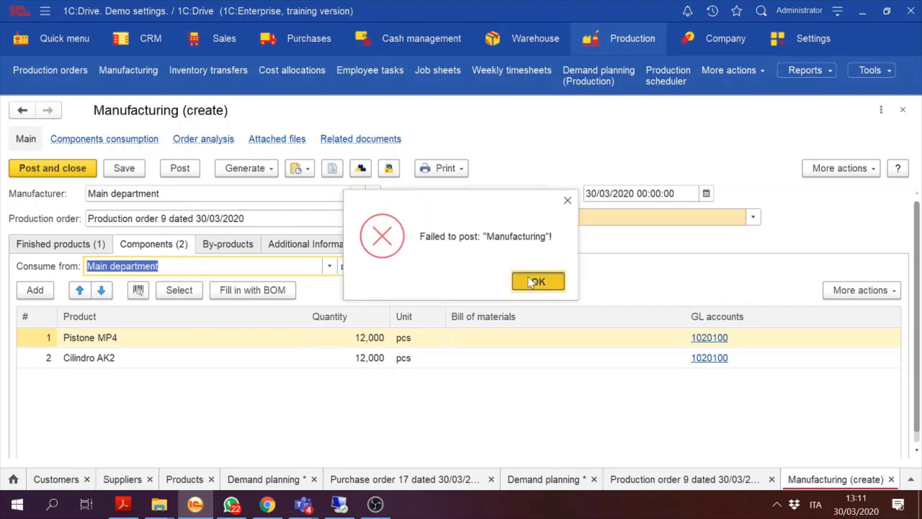
pyautogui.click(529, 277)
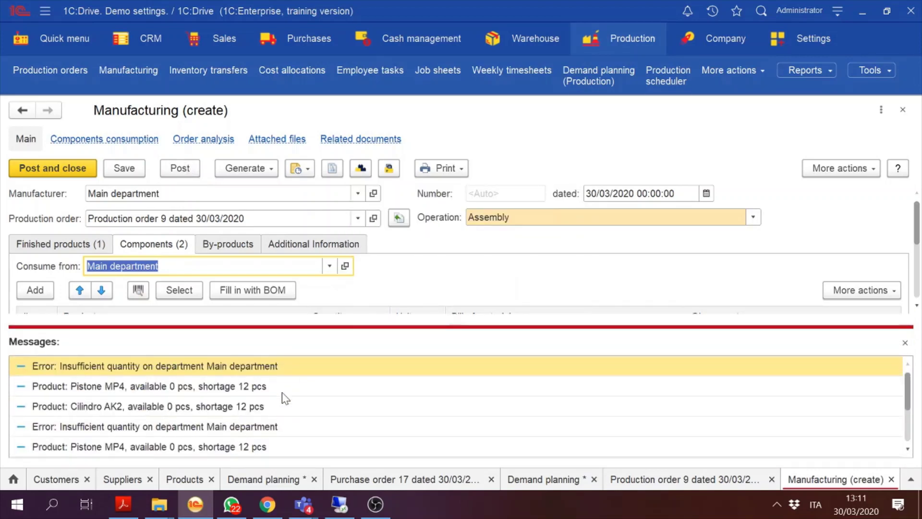
pyautogui.click(905, 342)
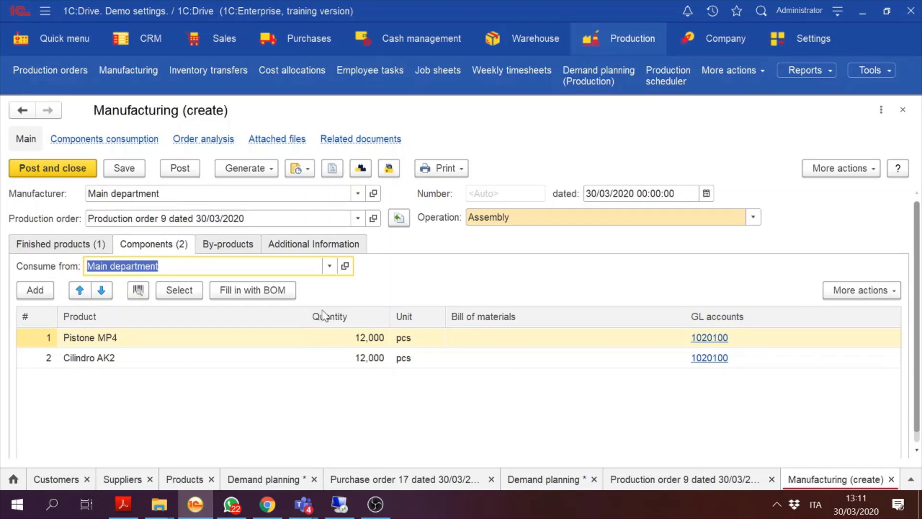
# Step: Try Main warehouse as both the consumption source and the transfer destination, and close the manufacturing document without saving
pyautogui.click(330, 264)
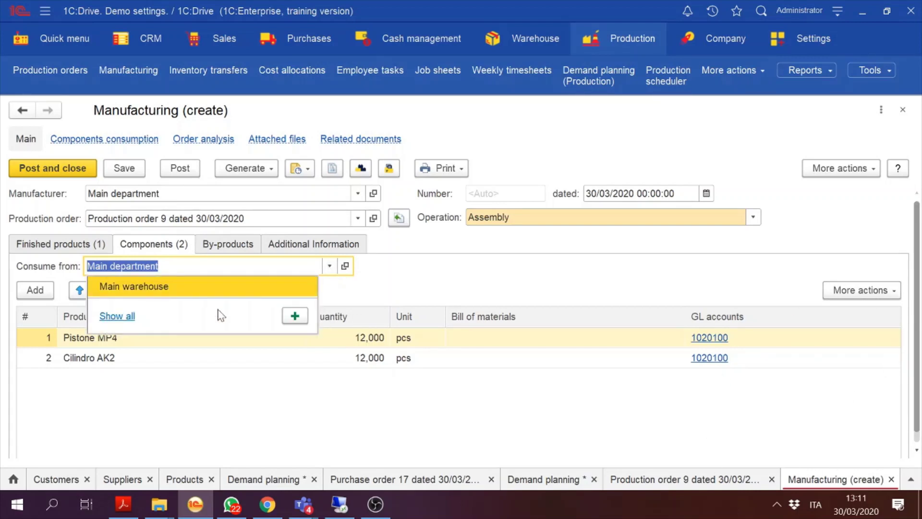
pyautogui.click(192, 293)
pyautogui.click(102, 244)
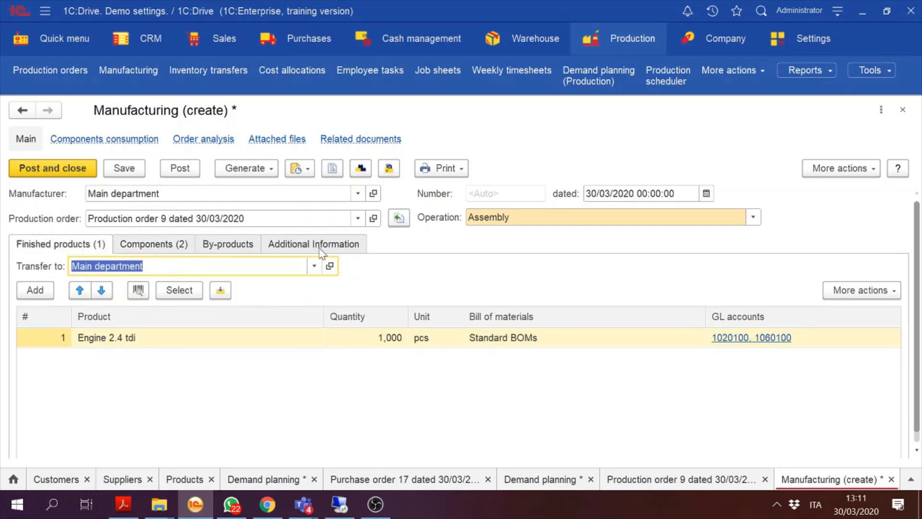
pyautogui.click(316, 264)
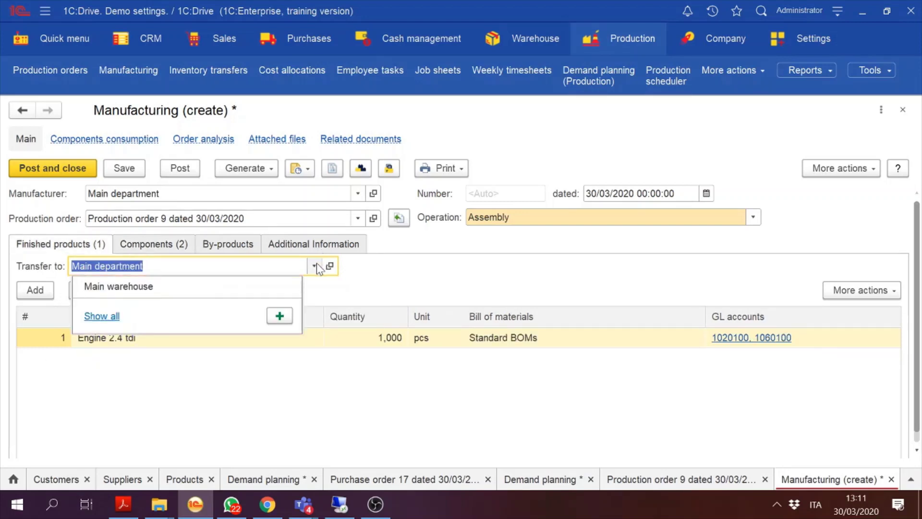
pyautogui.click(227, 286)
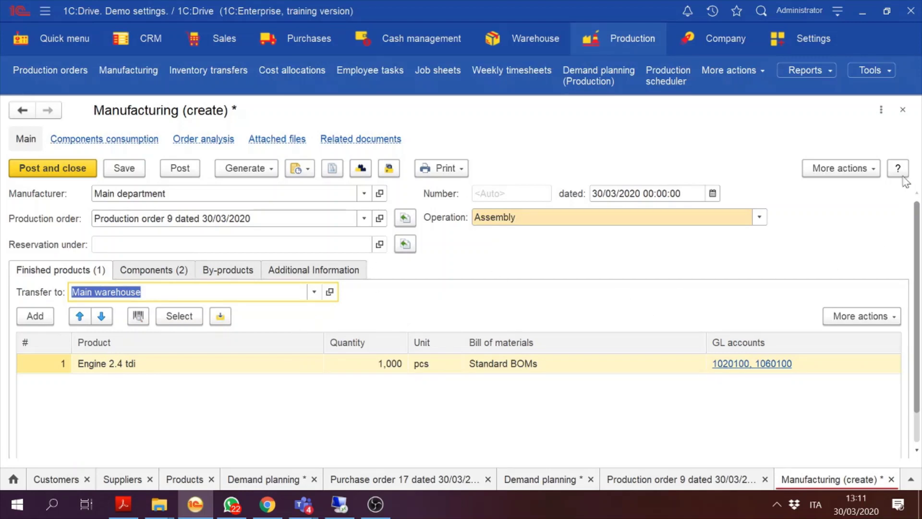
pyautogui.click(902, 111)
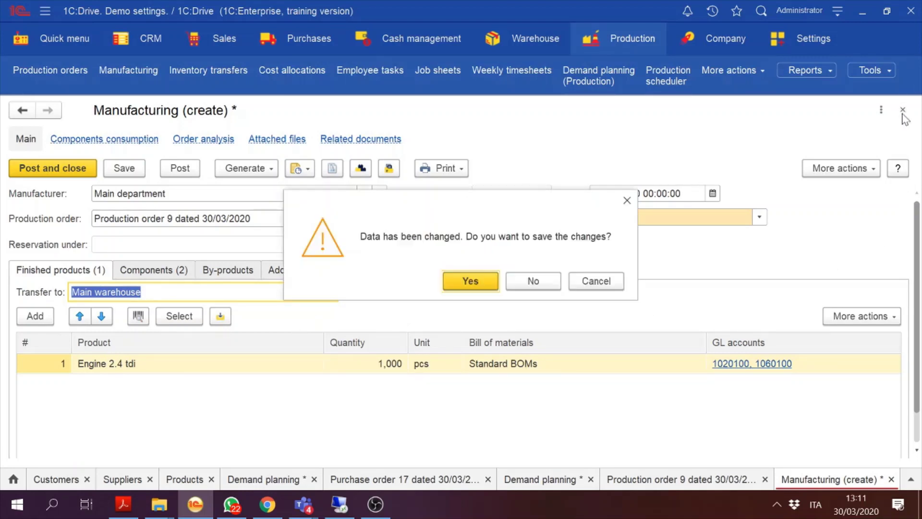
pyautogui.click(543, 292)
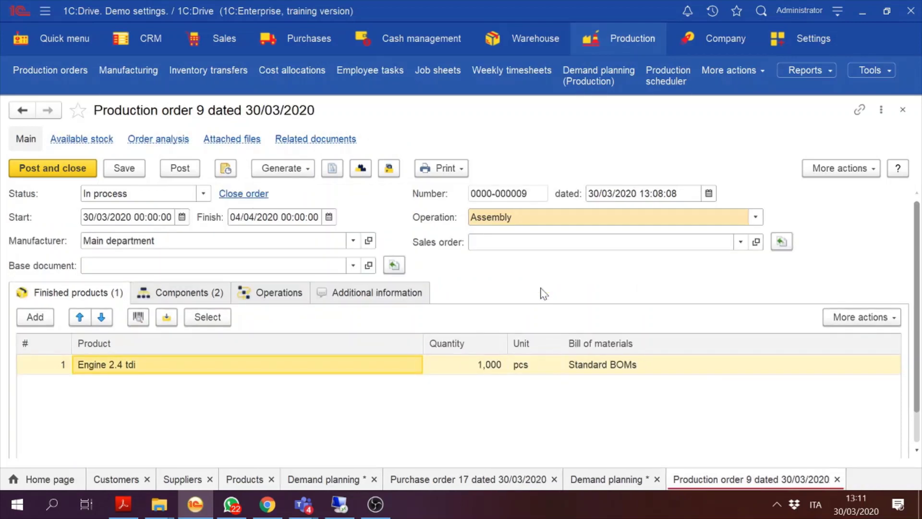
# Step: Generate an inventory transfer from production order 9, moving its components from Main warehouse to Main department, and post and close it
pyautogui.click(283, 169)
pyautogui.click(308, 233)
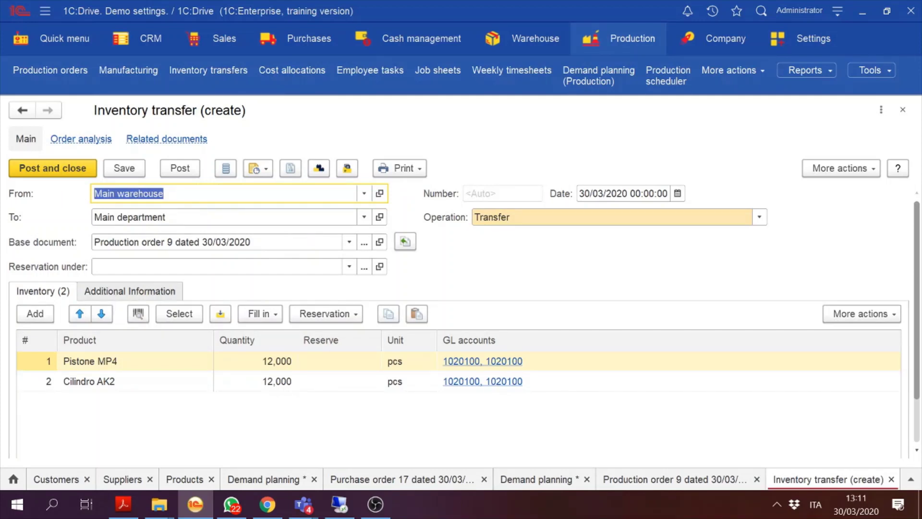
pyautogui.click(163, 193)
pyautogui.click(144, 217)
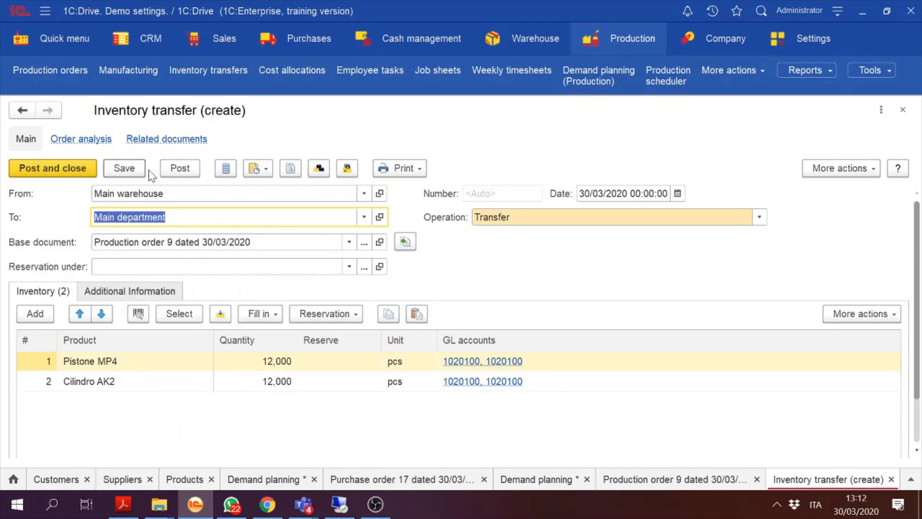
pyautogui.click(178, 170)
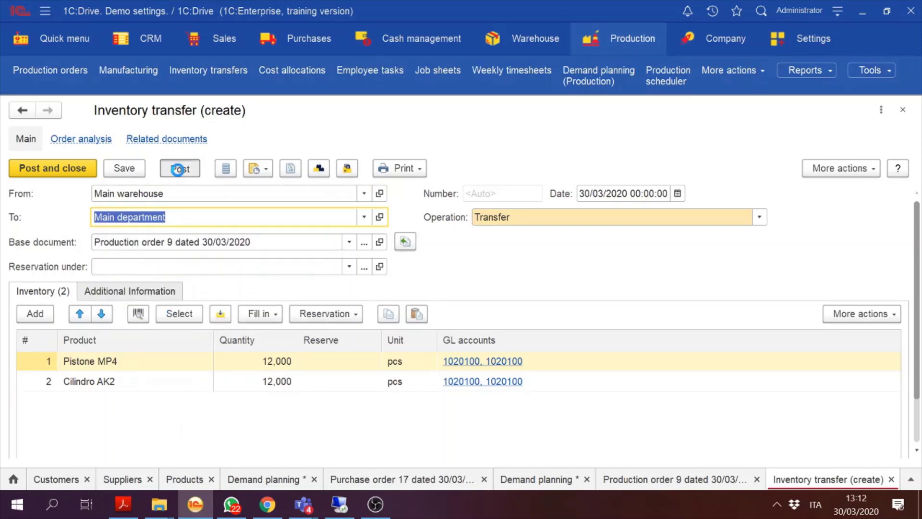
pyautogui.click(72, 169)
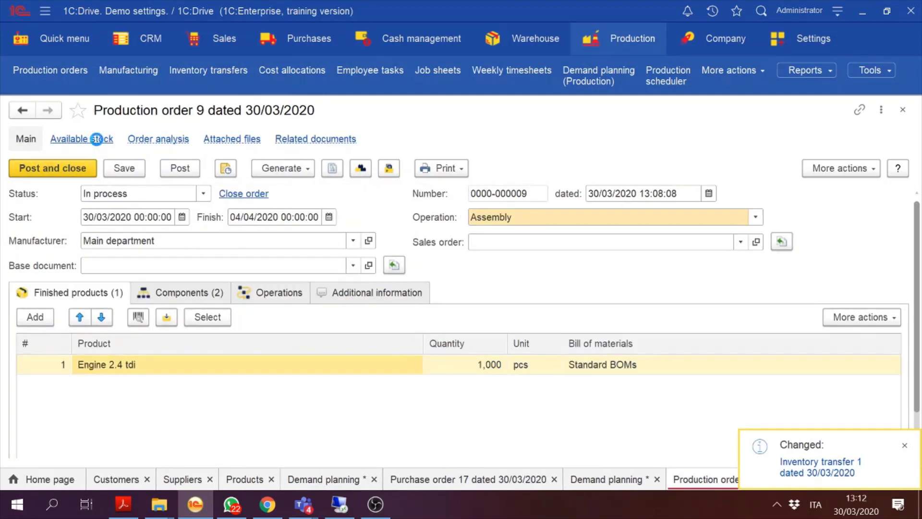
# Step: Check the production order's available stock report for the component quantities in Main department and Main warehouse
pyautogui.click(98, 142)
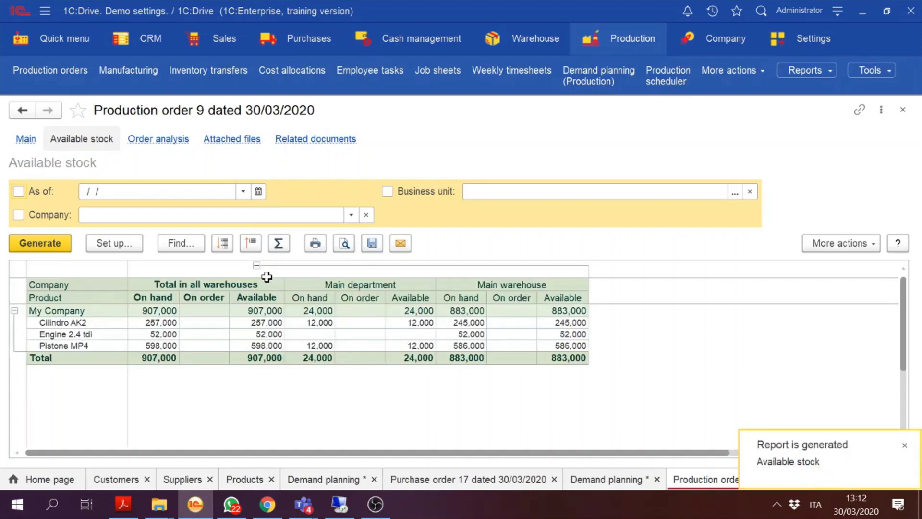
pyautogui.click(494, 329)
pyautogui.click(381, 324)
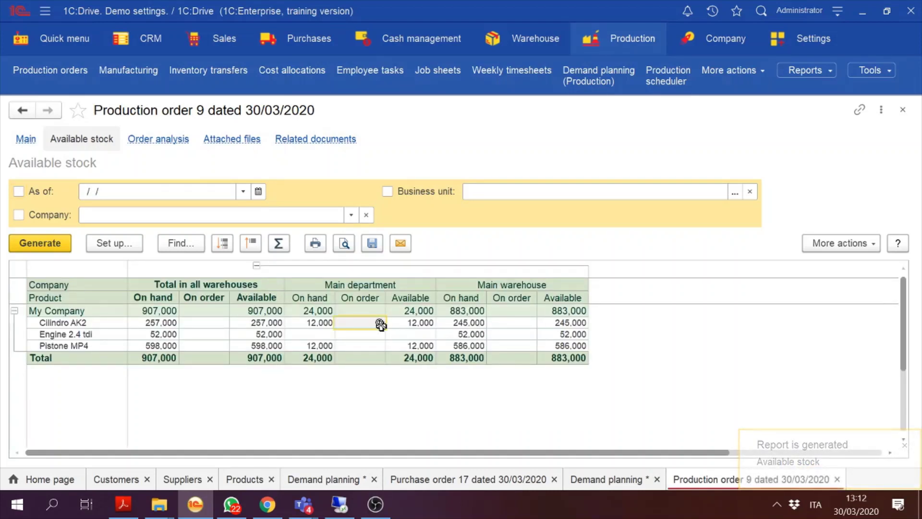
pyautogui.click(422, 323)
pyautogui.press('Down')
pyautogui.press('Up')
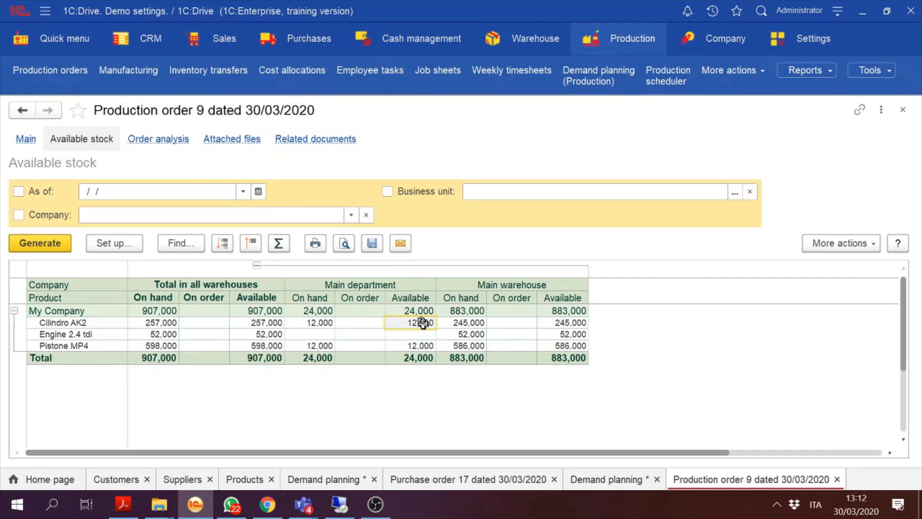
# Step: Generate a manufacturing document from production order 9, check its components and finished product, and post it
pyautogui.click(24, 138)
pyautogui.click(278, 169)
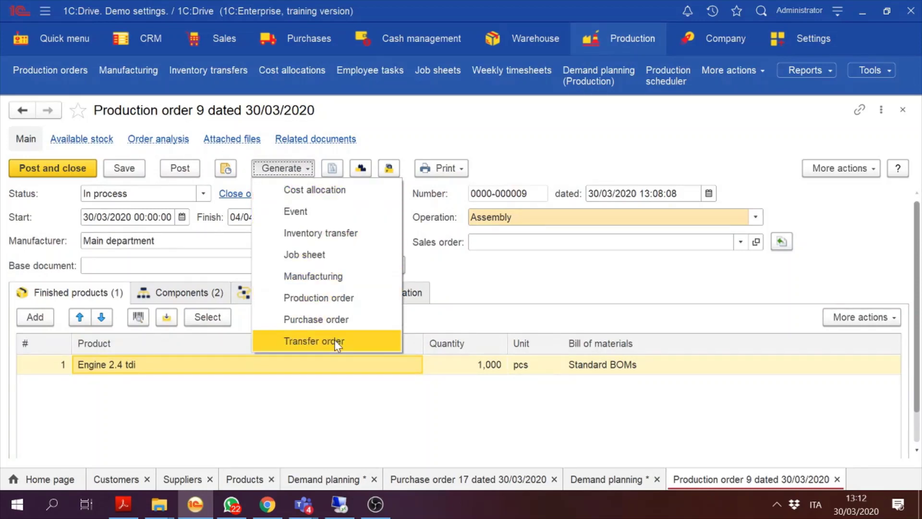
pyautogui.click(335, 278)
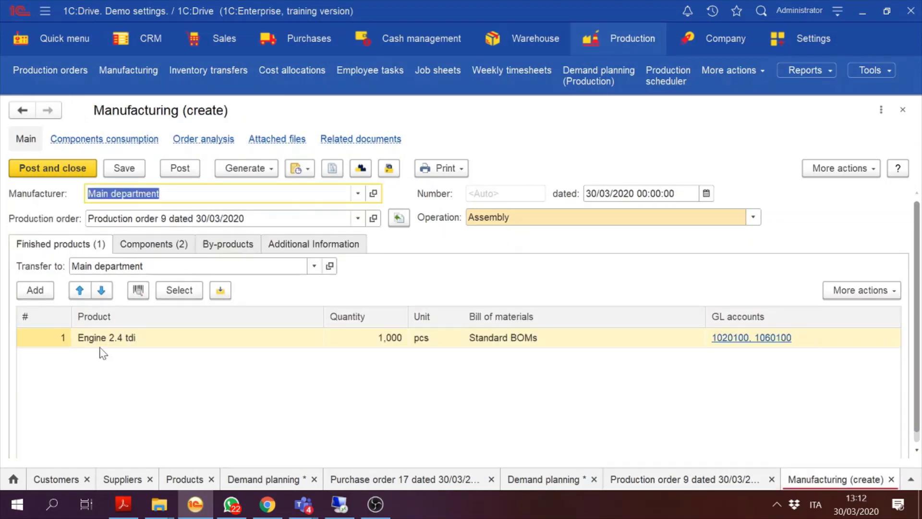
pyautogui.click(174, 246)
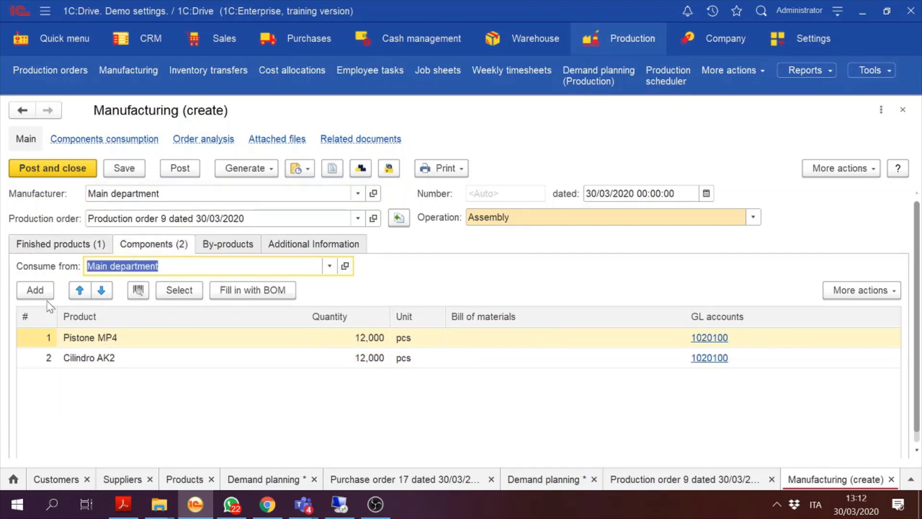
pyautogui.click(60, 244)
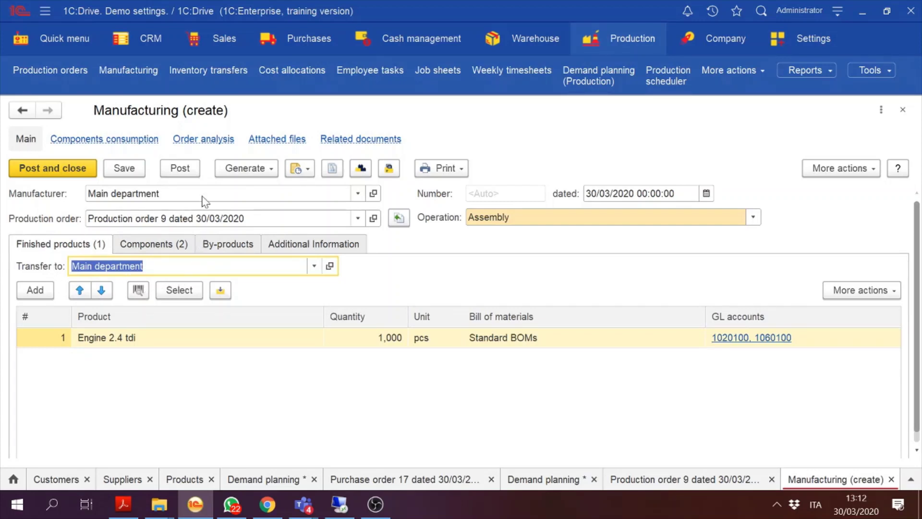
pyautogui.click(181, 169)
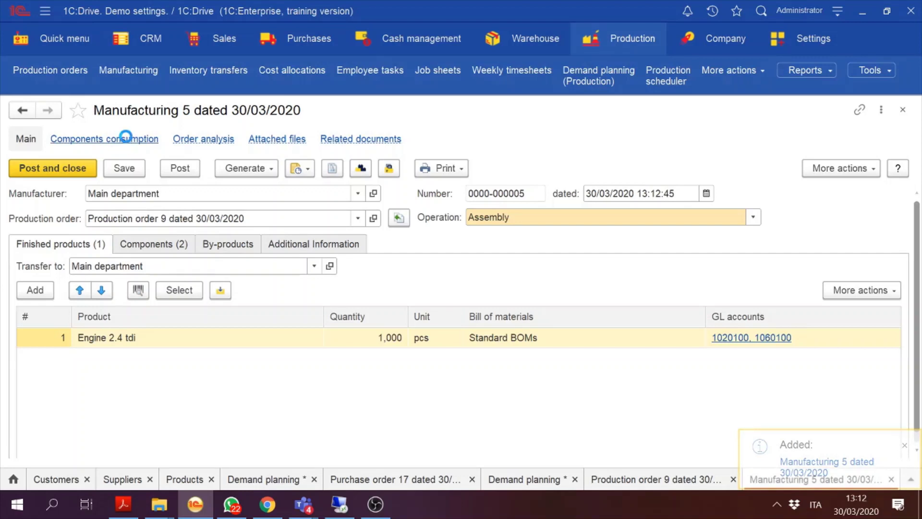
# Step: Examine the components consumption report of the manufacturing document and post the document again
pyautogui.click(126, 139)
pyautogui.click(50, 192)
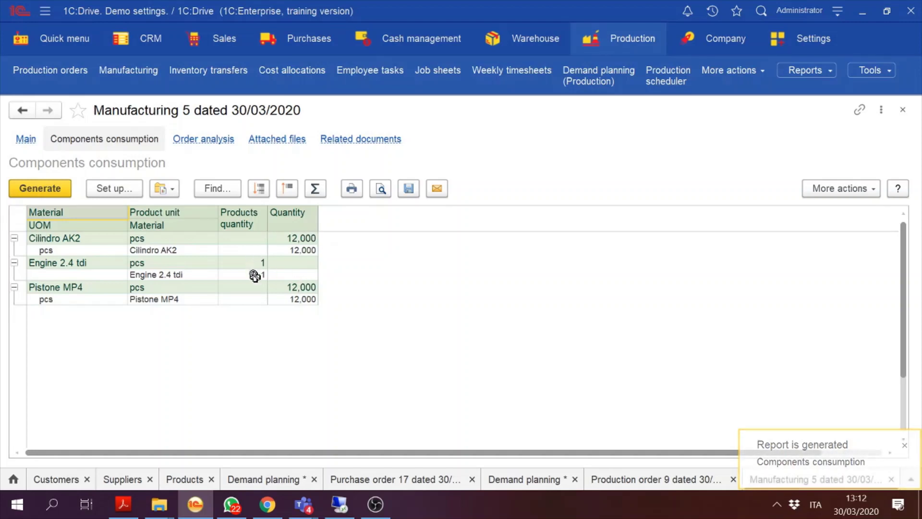
pyautogui.click(26, 139)
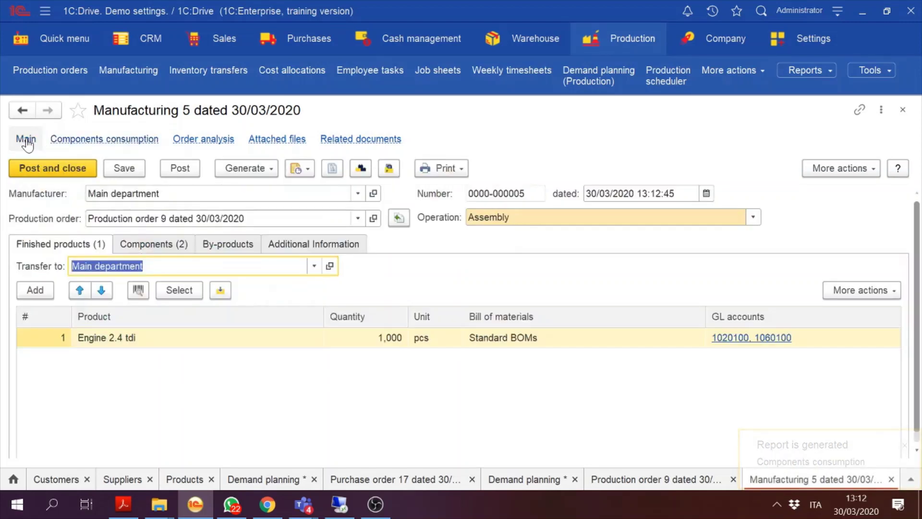
pyautogui.click(196, 172)
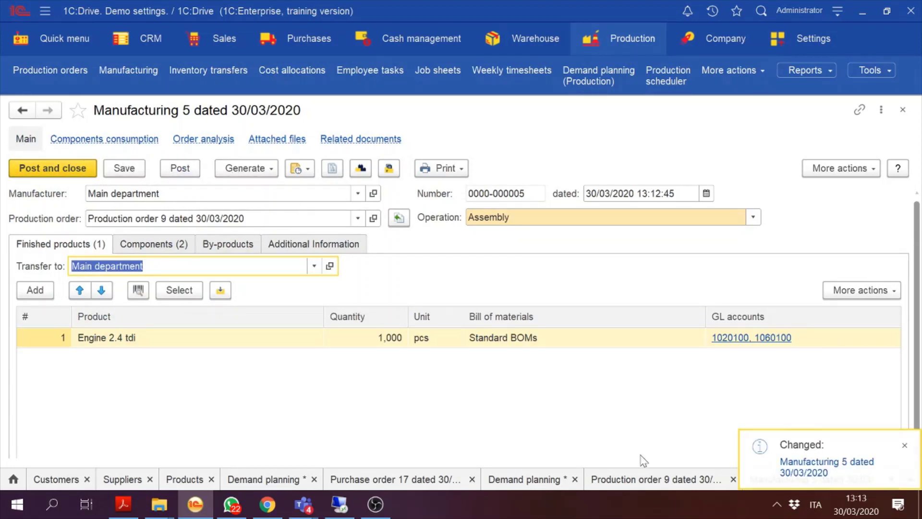
# Step: Regenerate the available stock report of production order 9 and check the Engine 2.4 tdi quantity on hand in Main department
pyautogui.click(636, 479)
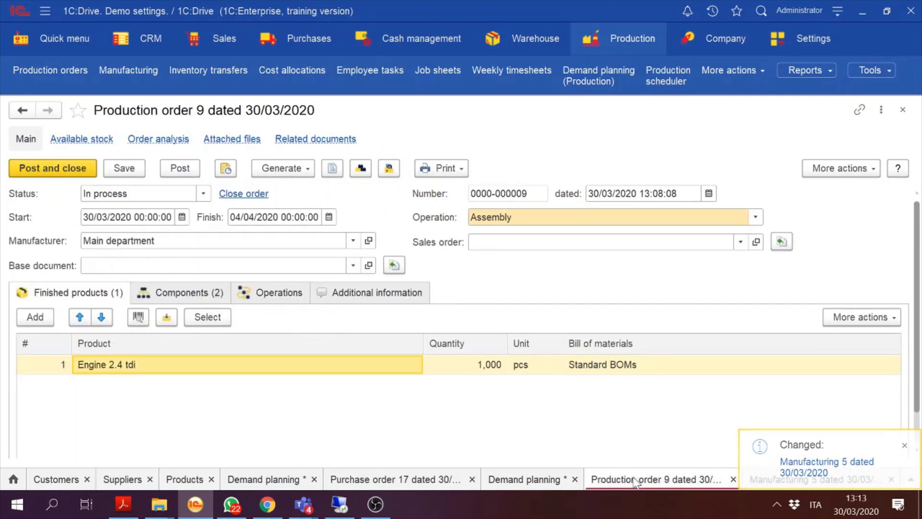
pyautogui.click(121, 166)
pyautogui.click(93, 140)
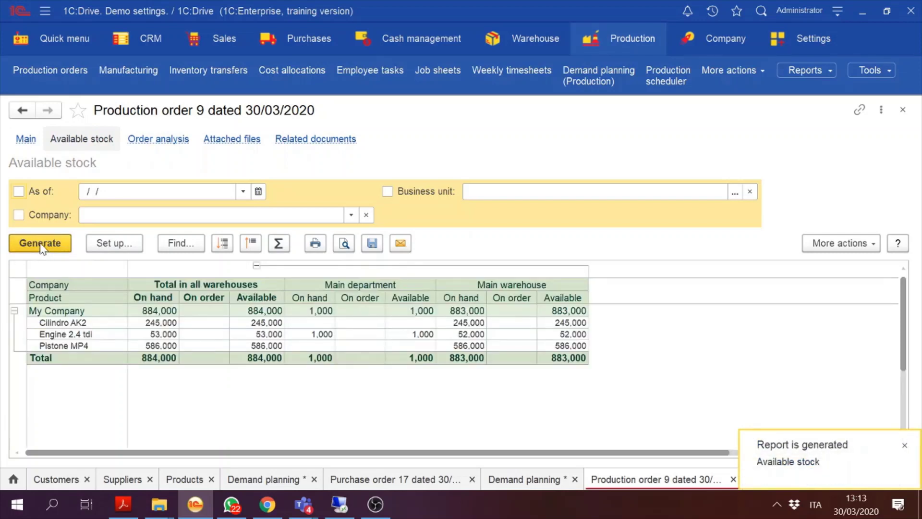
pyautogui.click(41, 246)
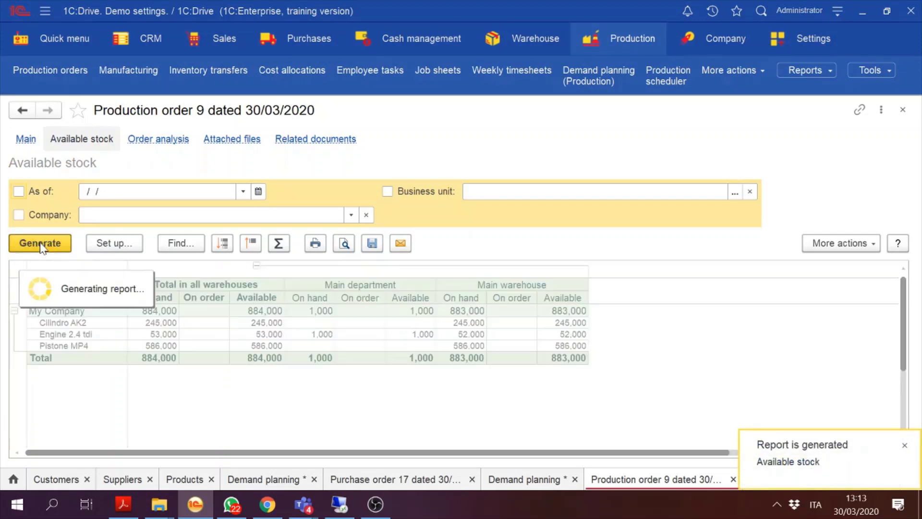
pyautogui.click(317, 336)
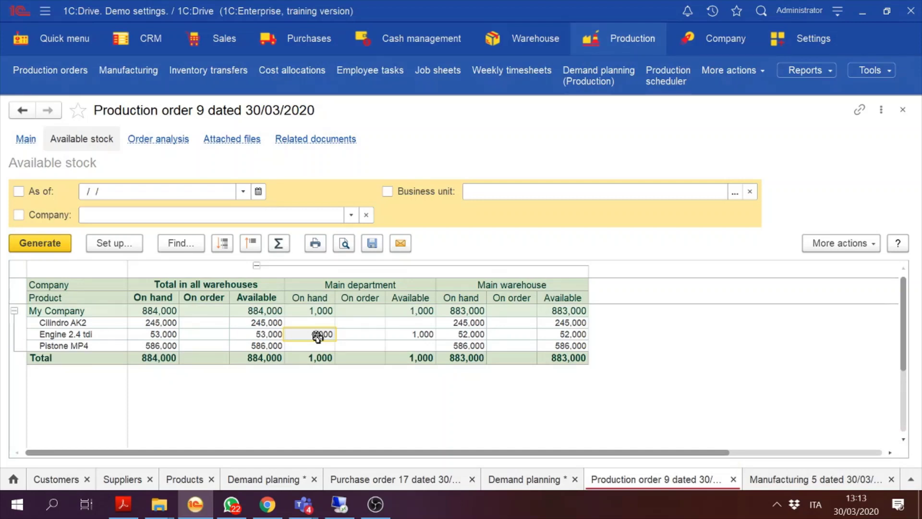
# Step: Generate the general available stock report for all products, compare the quantities in Main department and Main warehouse, and close it
pyautogui.click(309, 43)
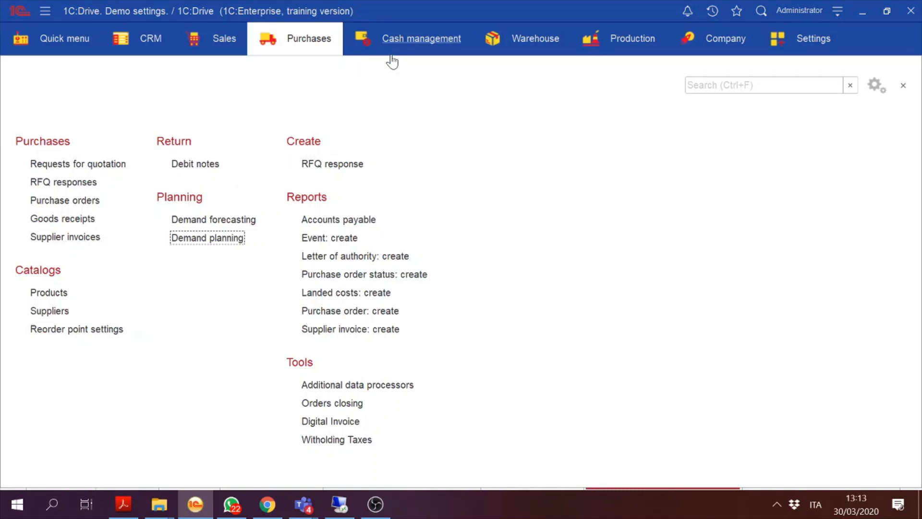
pyautogui.click(520, 42)
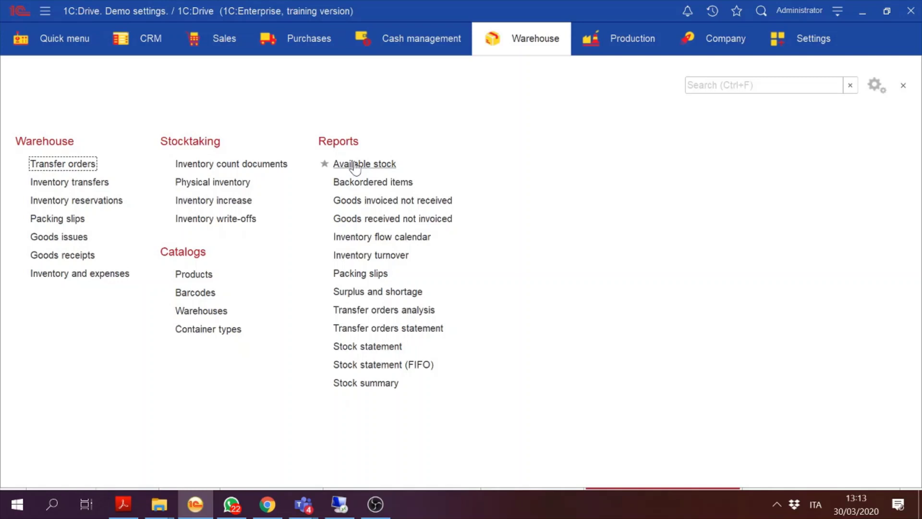
pyautogui.click(215, 51)
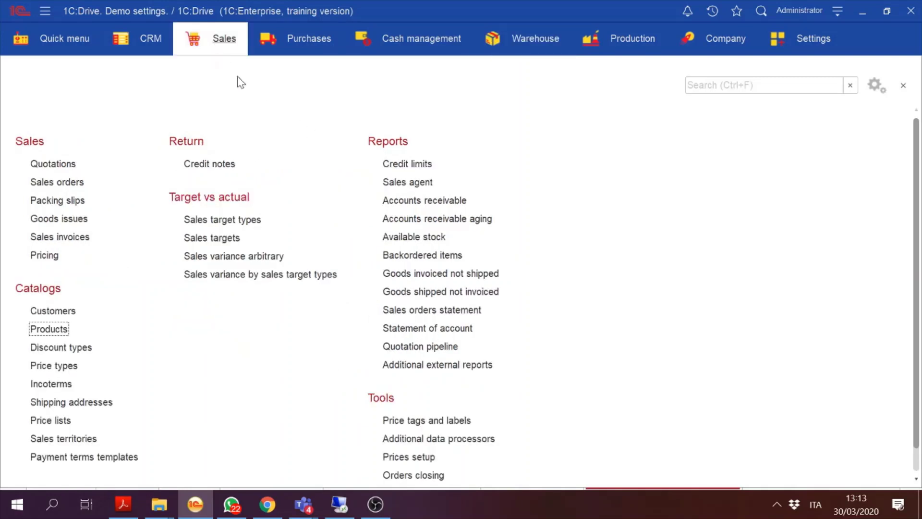
pyautogui.click(415, 240)
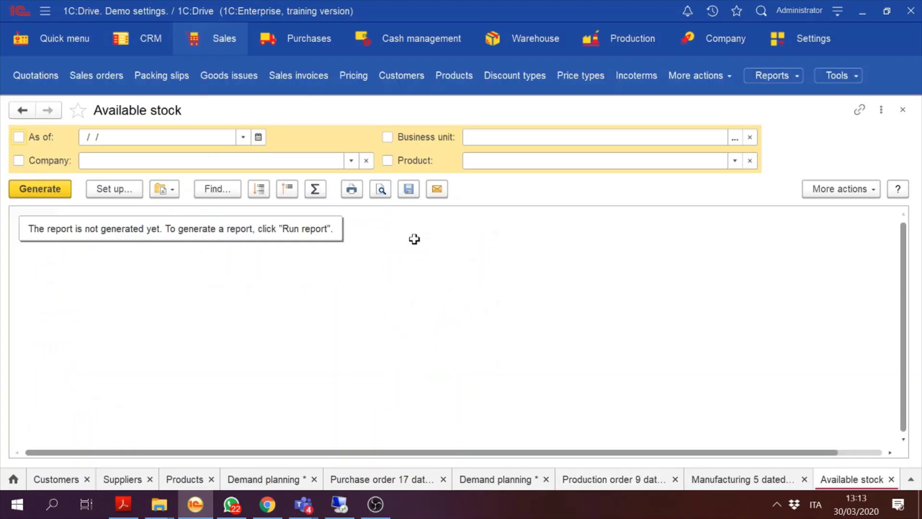
pyautogui.click(38, 190)
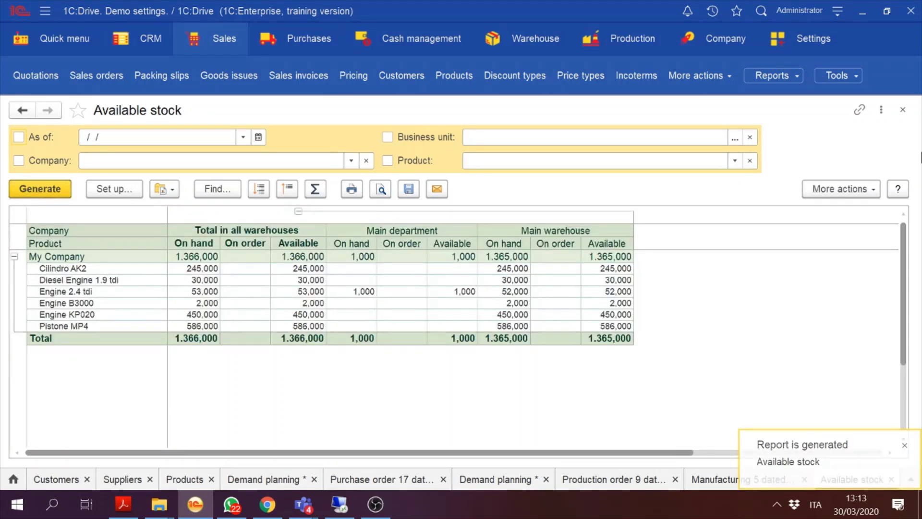
pyautogui.click(903, 109)
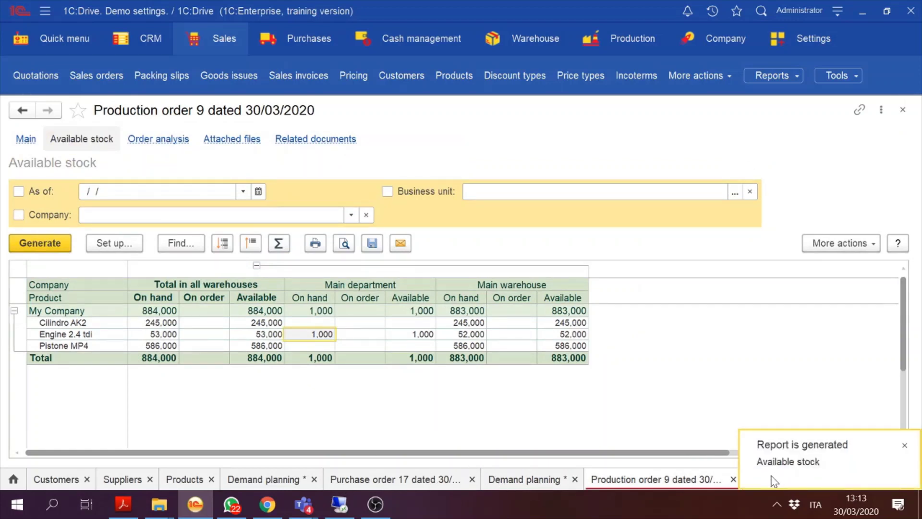
pyautogui.click(906, 445)
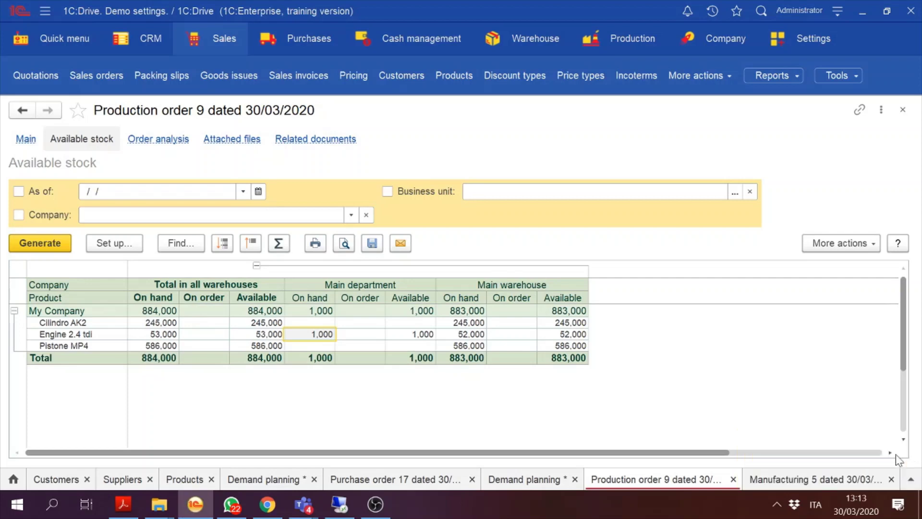
# Step: Generate an inventory transfer from Manufacturing 5 moving the Engine 2.4 tdi from Main department to Main warehouse, and save it
pyautogui.click(833, 480)
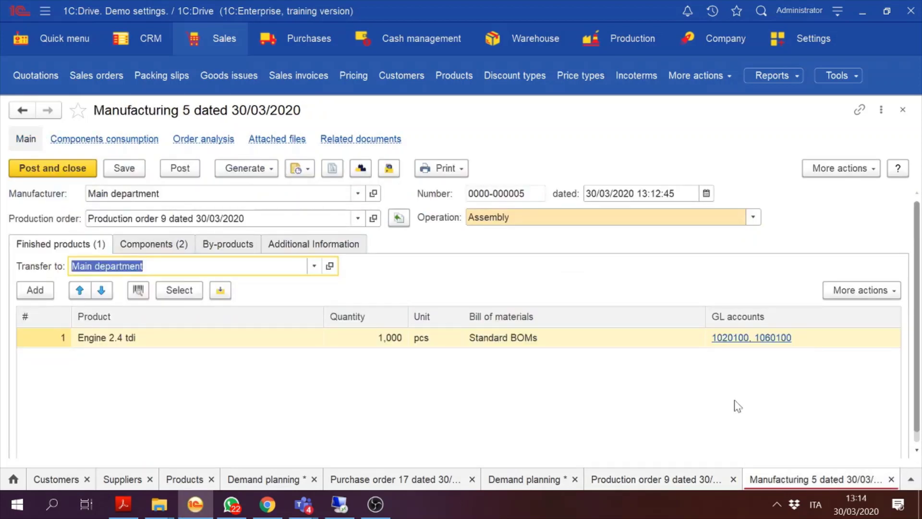
pyautogui.click(247, 168)
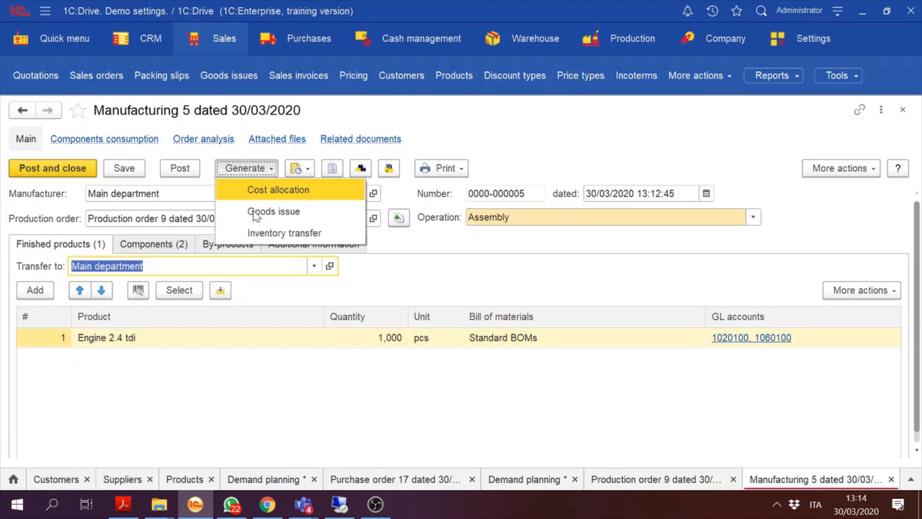
pyautogui.click(317, 235)
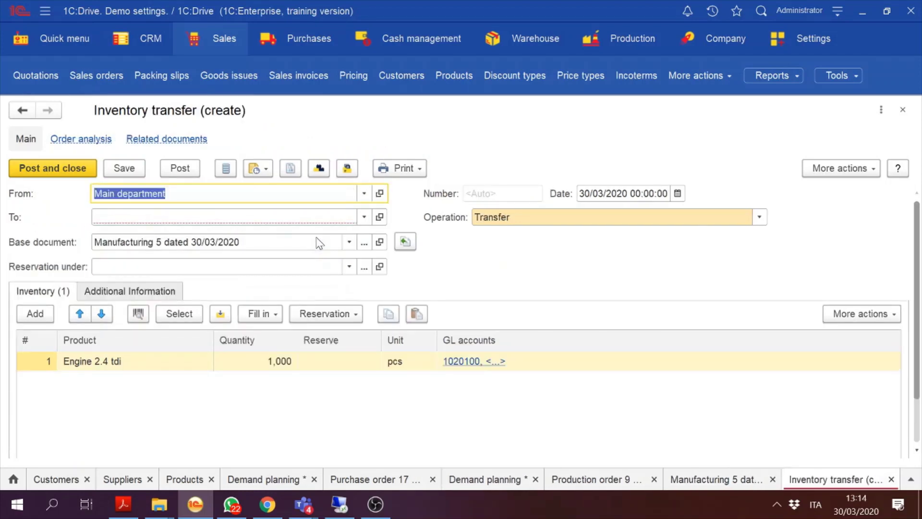
pyautogui.click(363, 217)
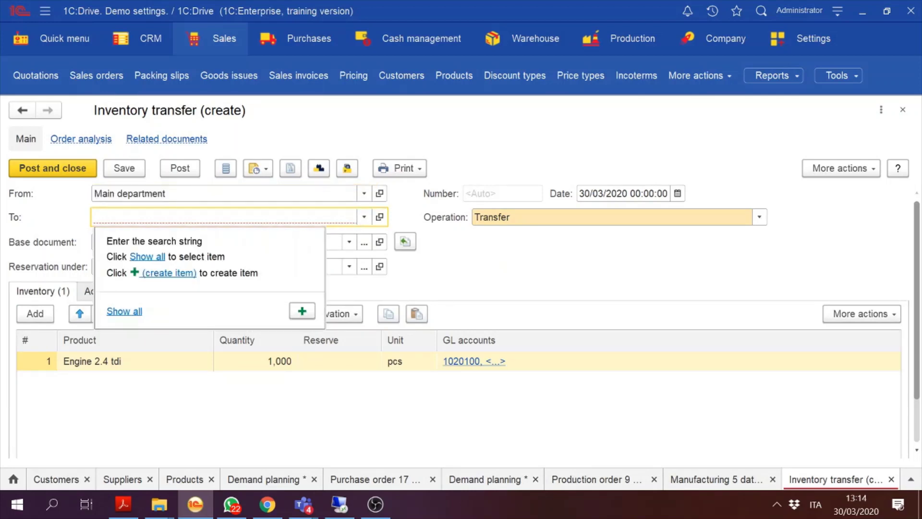
pyautogui.write('mai')
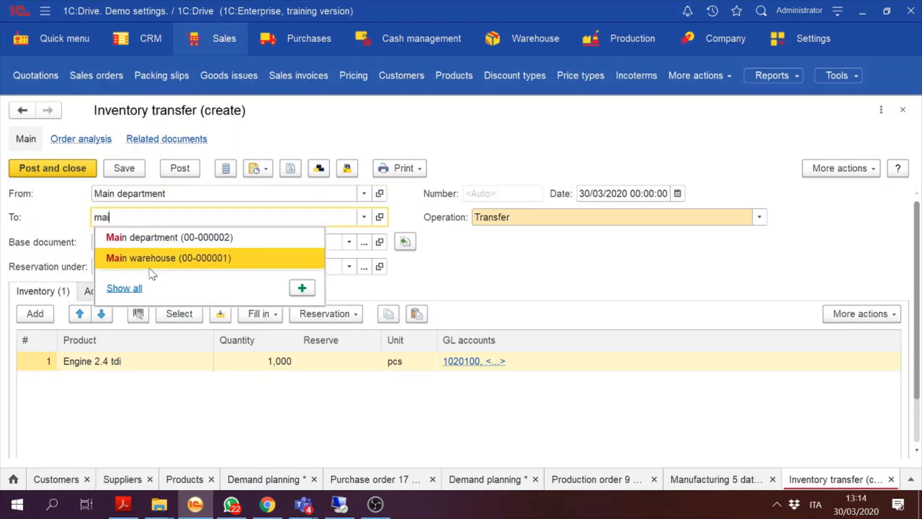
pyautogui.click(161, 258)
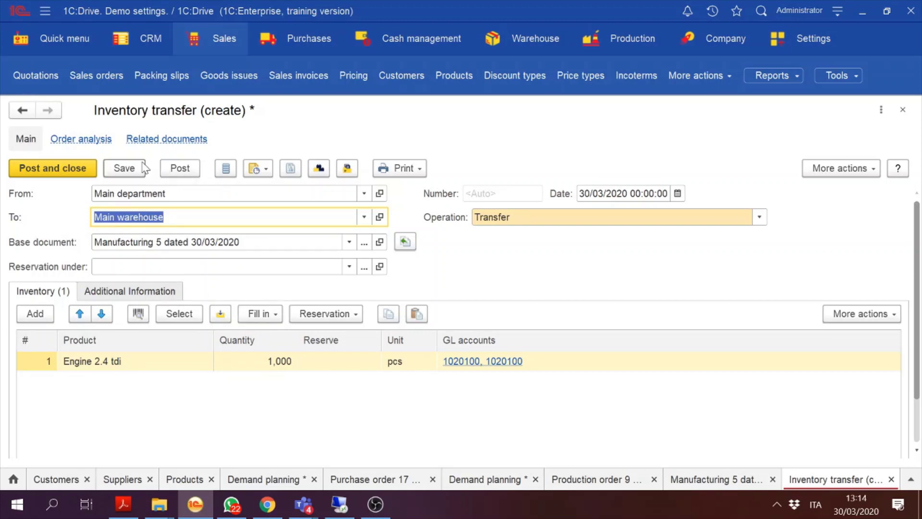
pyautogui.click(123, 168)
# Step: Try to post the saved inventory transfer, review the posting messages, and close the document
pyautogui.click(85, 170)
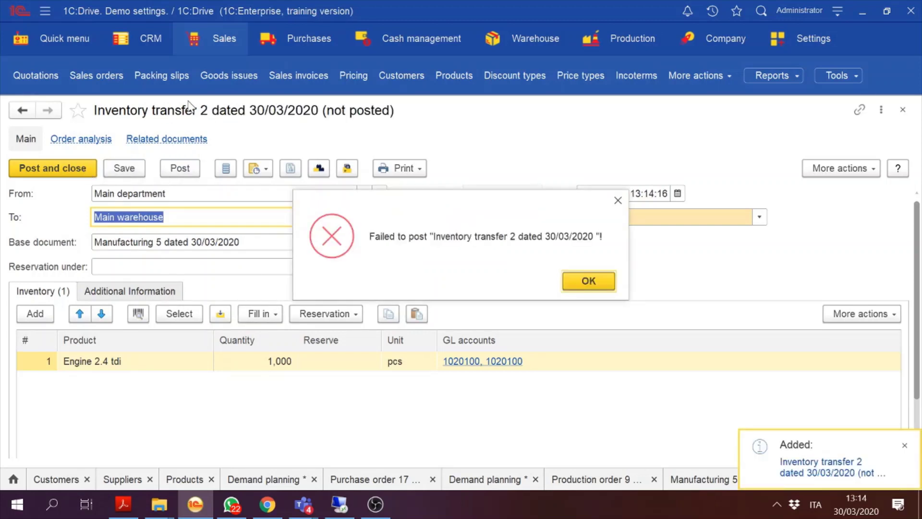
pyautogui.click(587, 281)
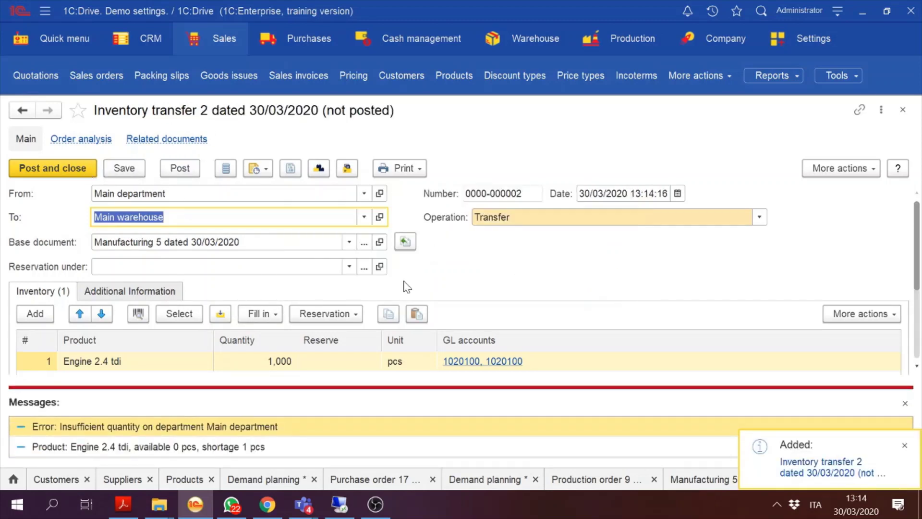
pyautogui.click(904, 445)
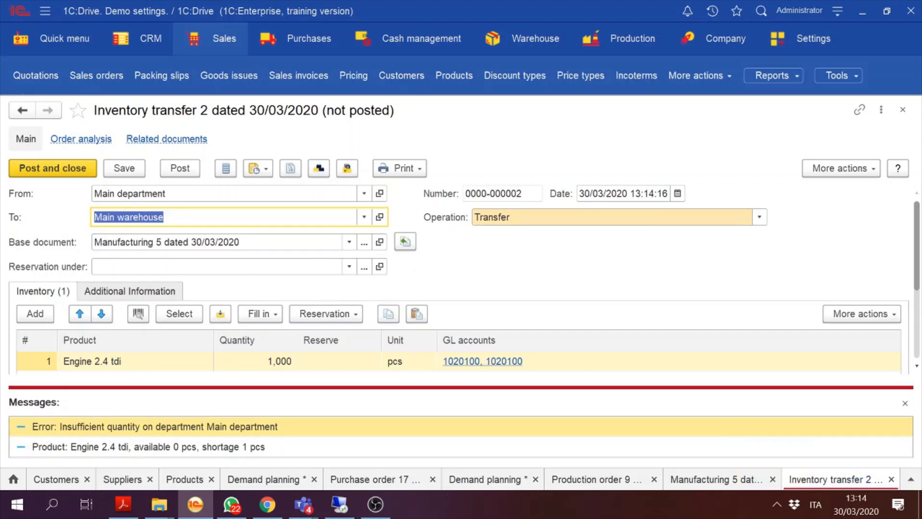
pyautogui.click(294, 451)
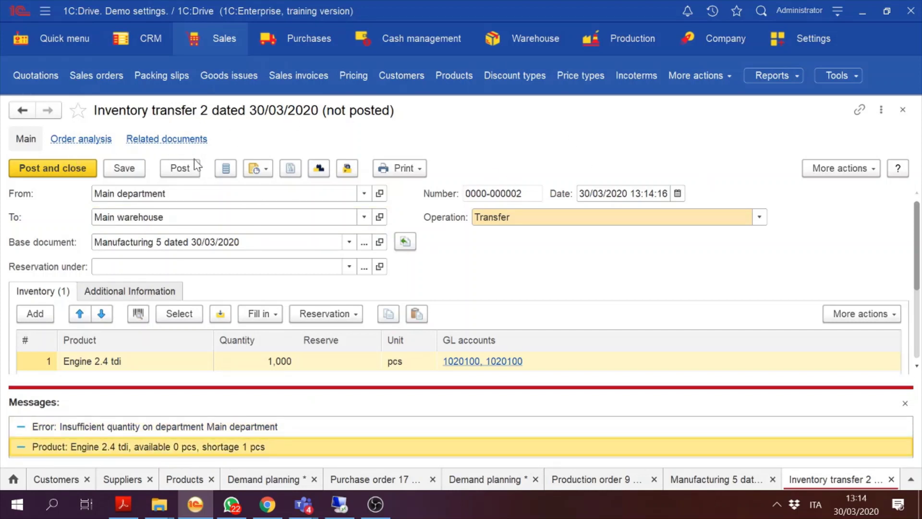
pyautogui.click(180, 168)
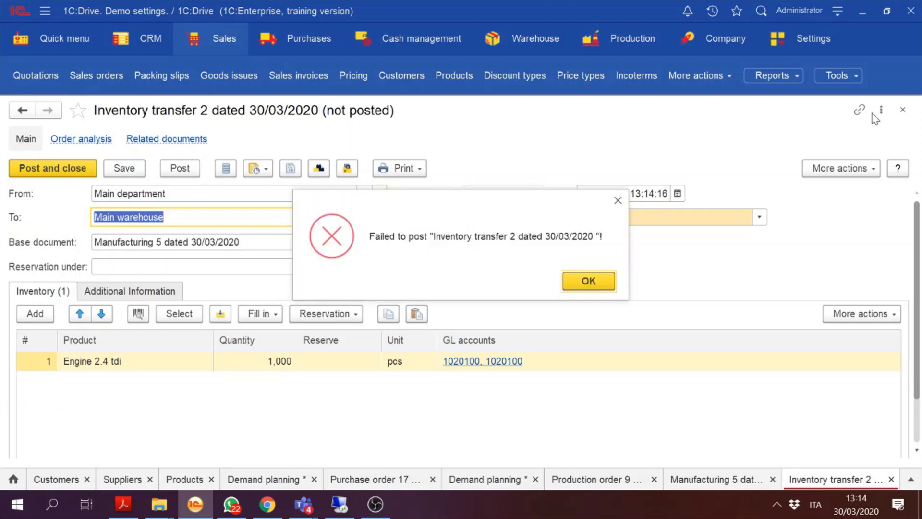
pyautogui.click(589, 281)
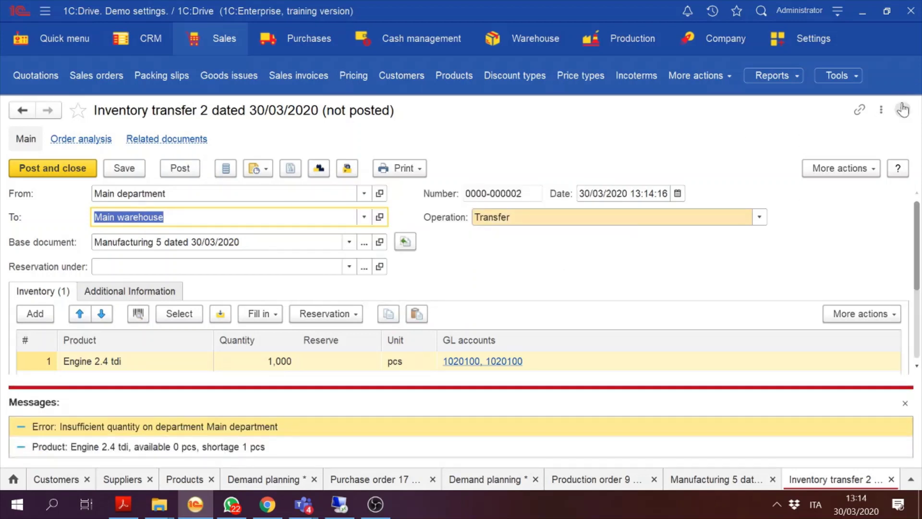
pyautogui.click(903, 111)
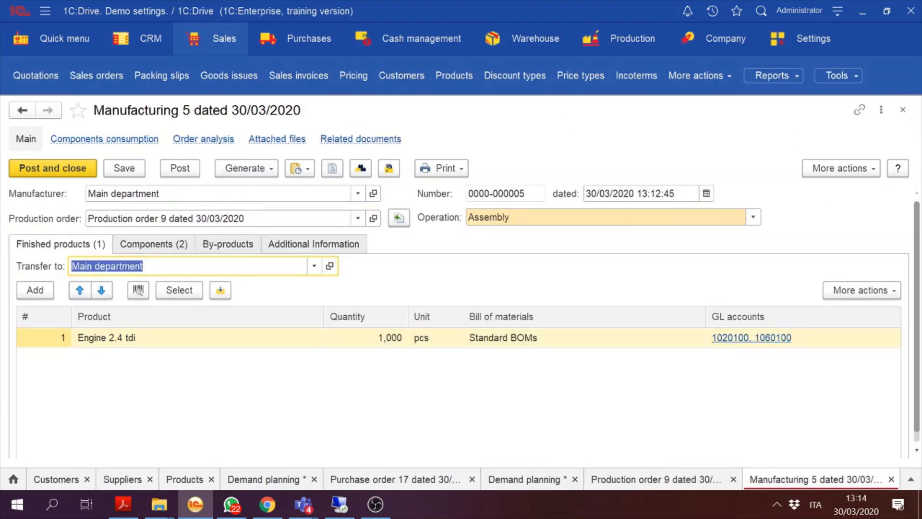
# Step: Repost Manufacturing 5 and try to post a new inventory transfer of its engine from Main department to Main warehouse
pyautogui.click(175, 169)
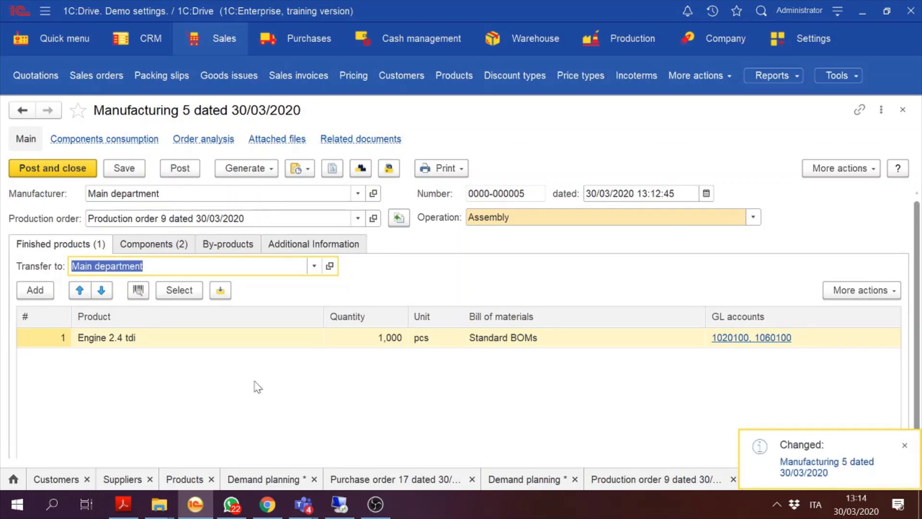
pyautogui.click(260, 170)
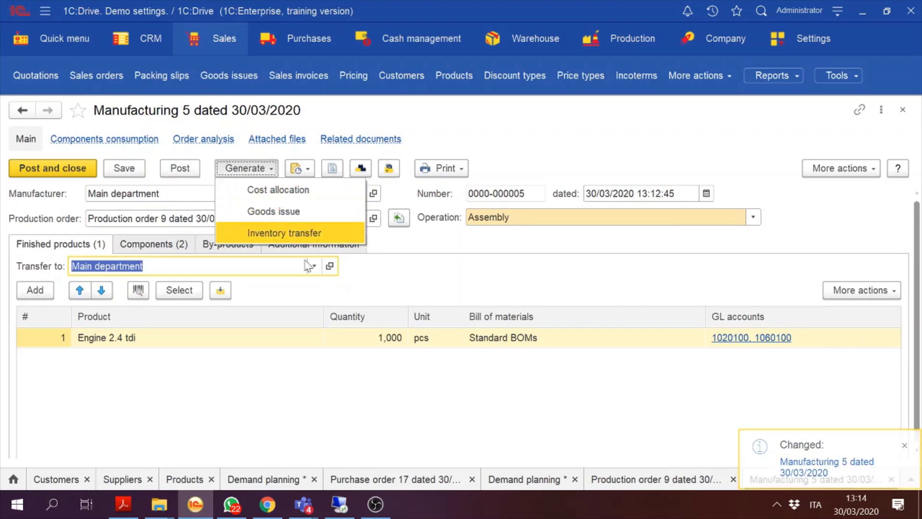
pyautogui.click(324, 231)
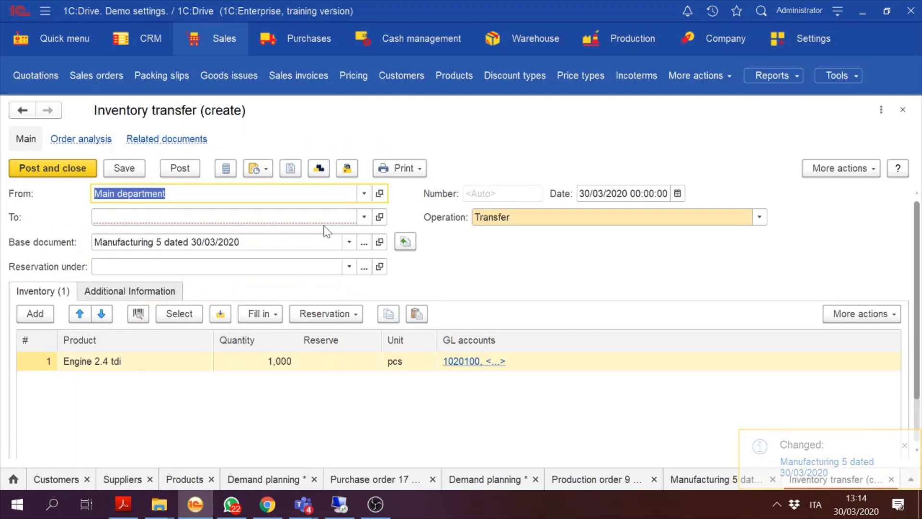
pyautogui.click(364, 217)
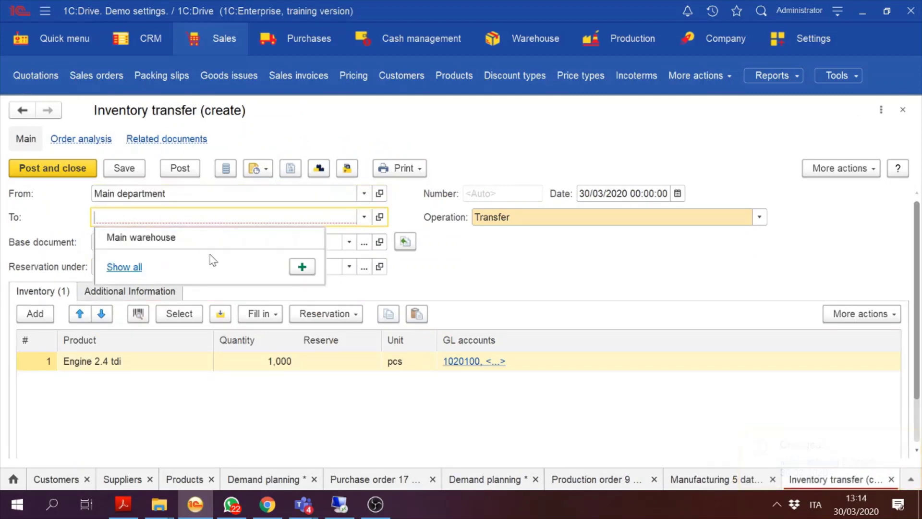
pyautogui.click(158, 237)
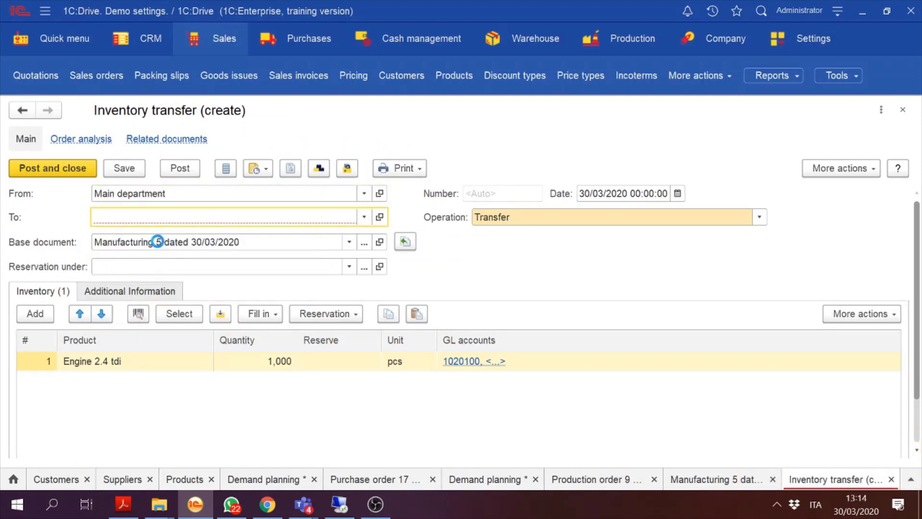
pyautogui.click(173, 172)
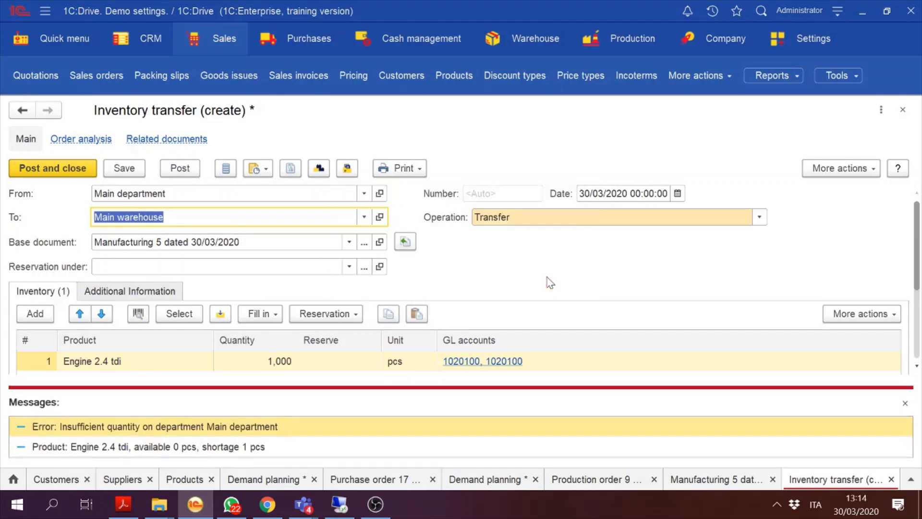
# Step: Inspect the posting message about the Engine 2.4 tdi and close the new inventory transfer without saving
pyautogui.click(225, 448)
pyautogui.doubleClick(225, 448)
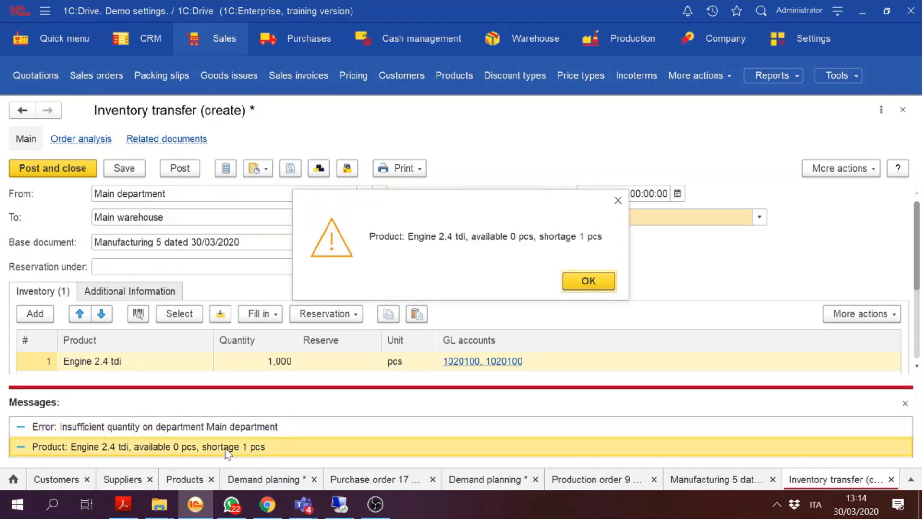
pyautogui.click(588, 282)
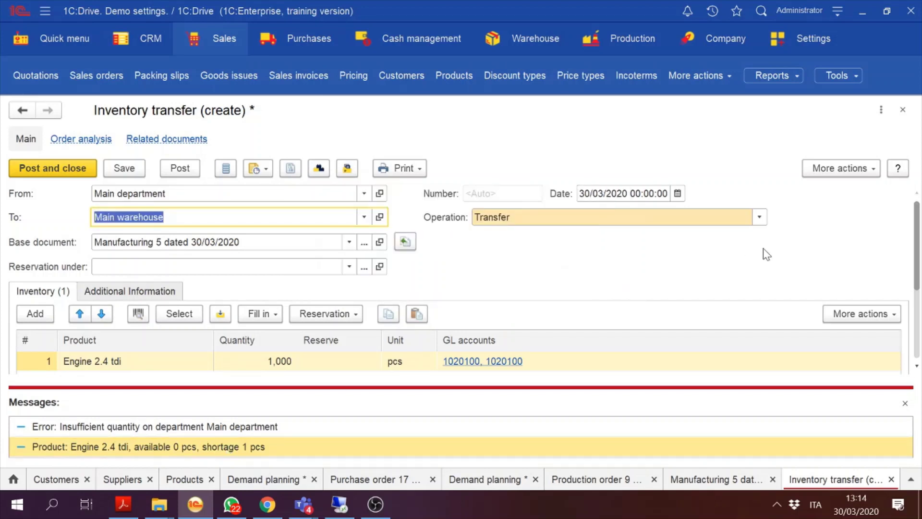
pyautogui.click(903, 110)
pyautogui.click(532, 281)
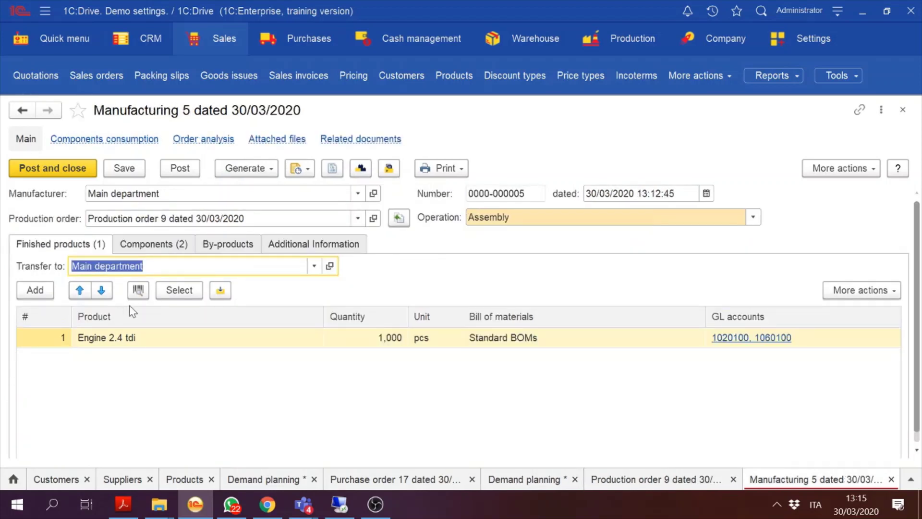
# Step: Set the transfer destination of the finished products in Manufacturing 5 to Main warehouse
pyautogui.click(314, 266)
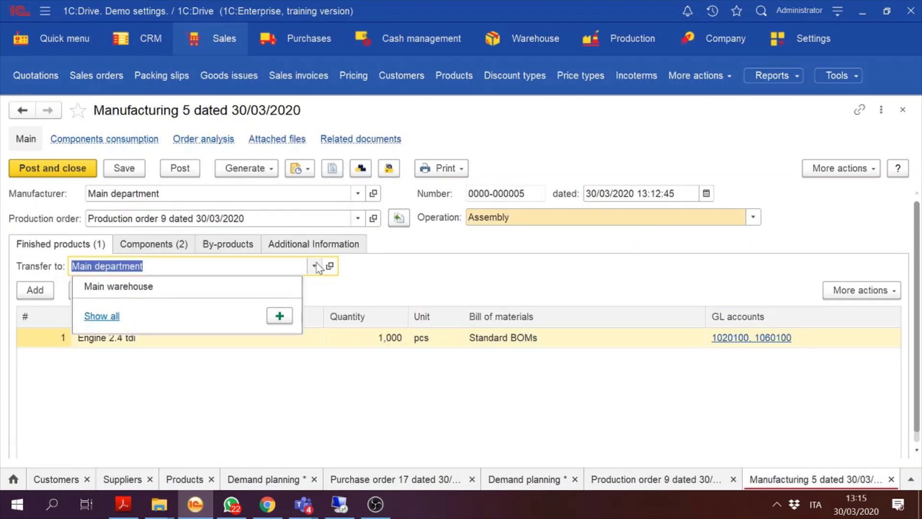
pyautogui.click(158, 287)
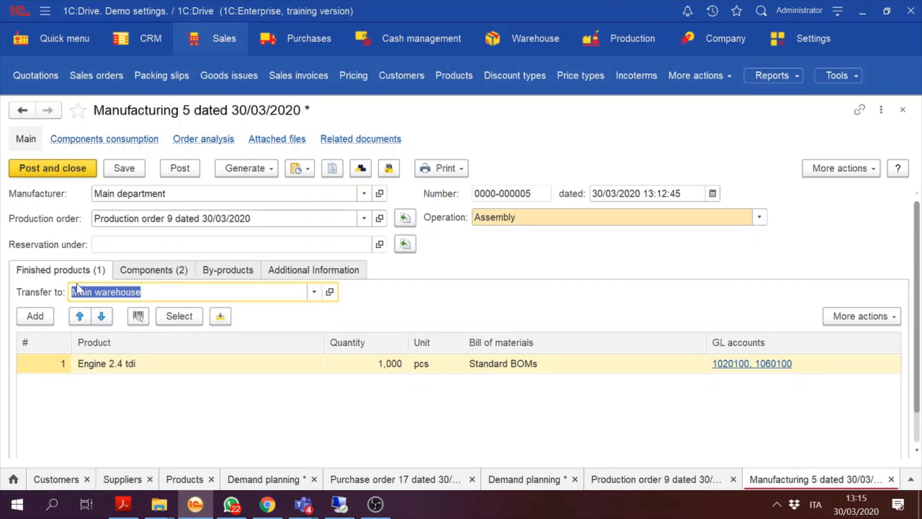
# Step: Post Manufacturing 5 with the Main warehouse destination, check its components and finished products, and post and close the document
pyautogui.click(188, 170)
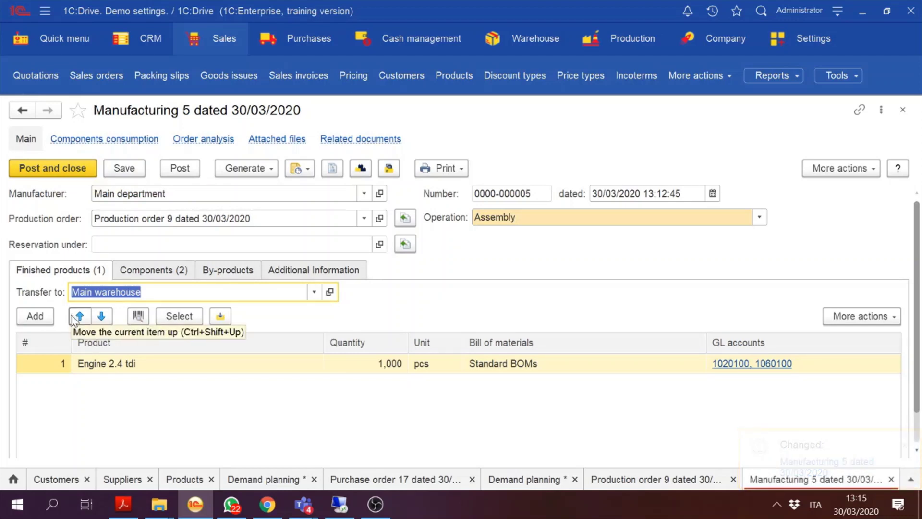
pyautogui.click(117, 270)
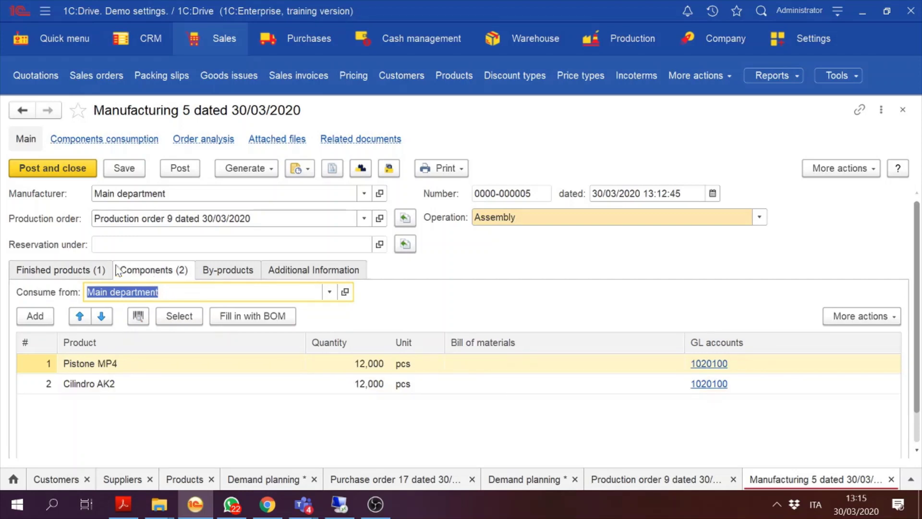
pyautogui.click(61, 270)
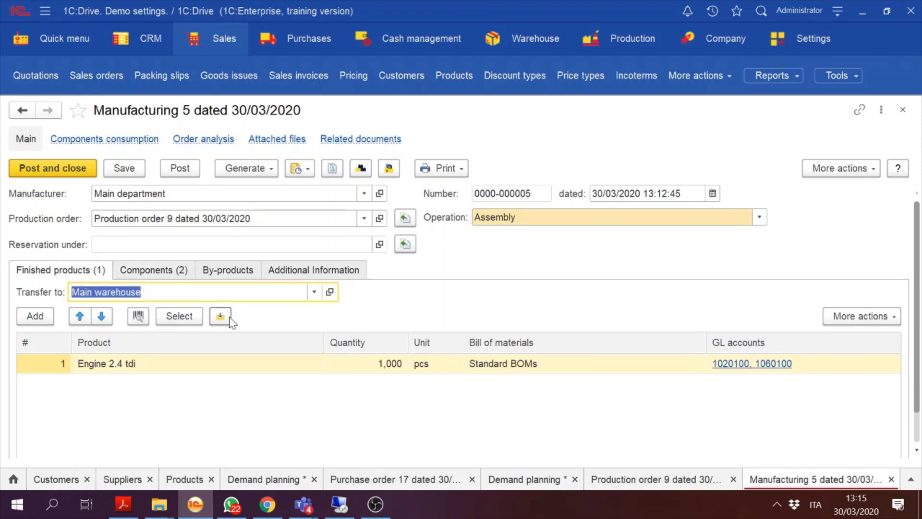
pyautogui.click(185, 176)
pyautogui.click(41, 166)
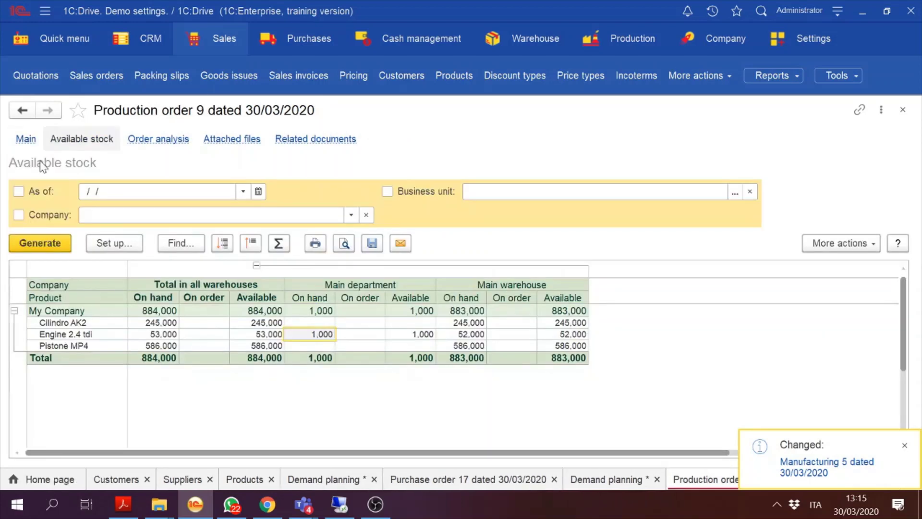
# Step: Regenerate the available stock report of Production order 9, and close the order and the Demand planning form for production
pyautogui.click(48, 248)
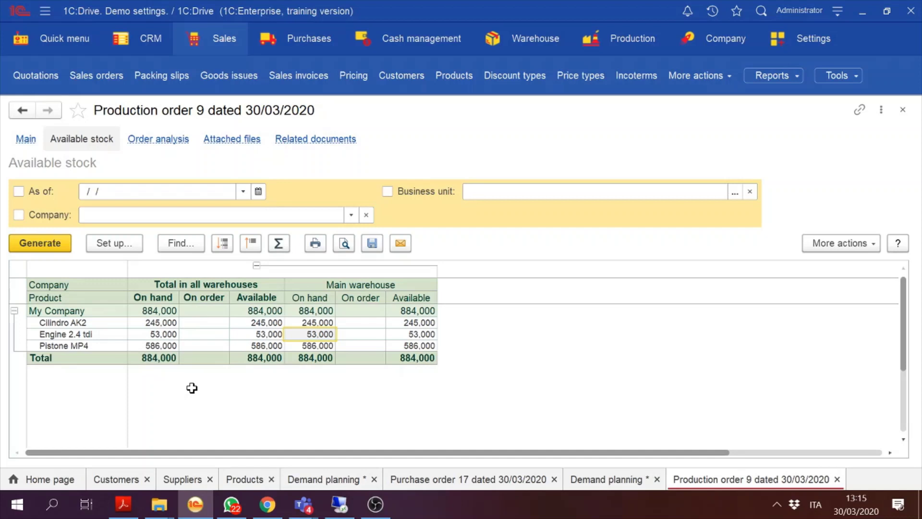
pyautogui.click(214, 30)
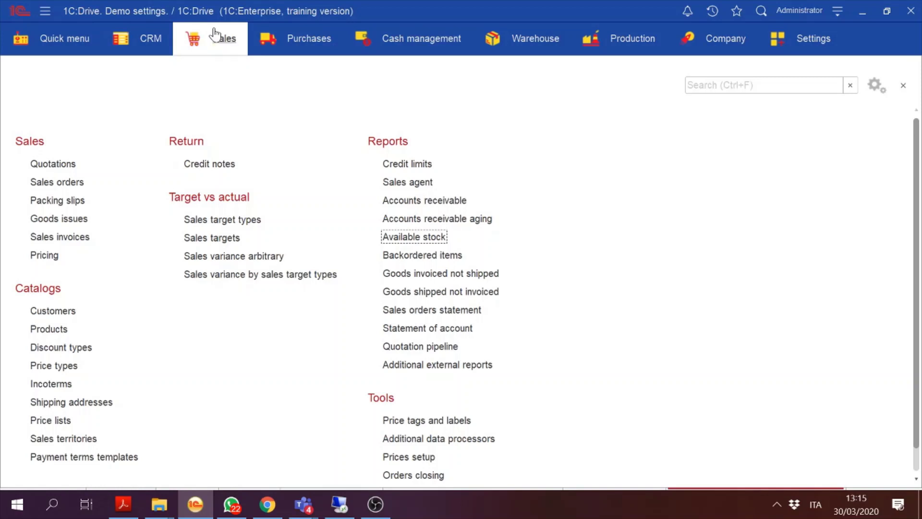
pyautogui.click(214, 33)
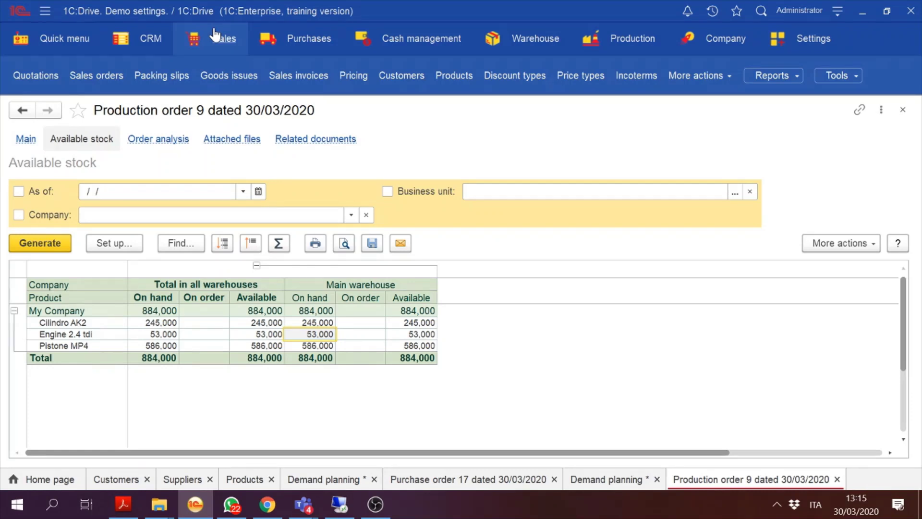
pyautogui.click(903, 110)
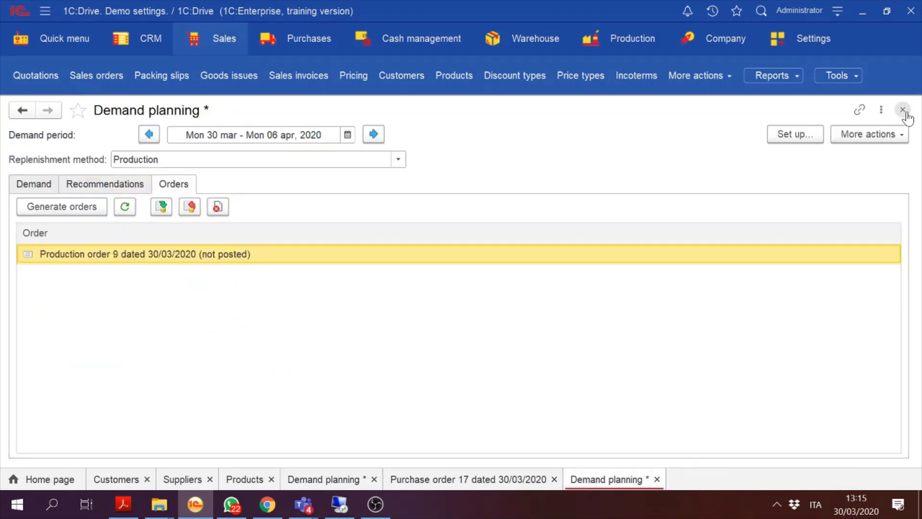
pyautogui.click(904, 110)
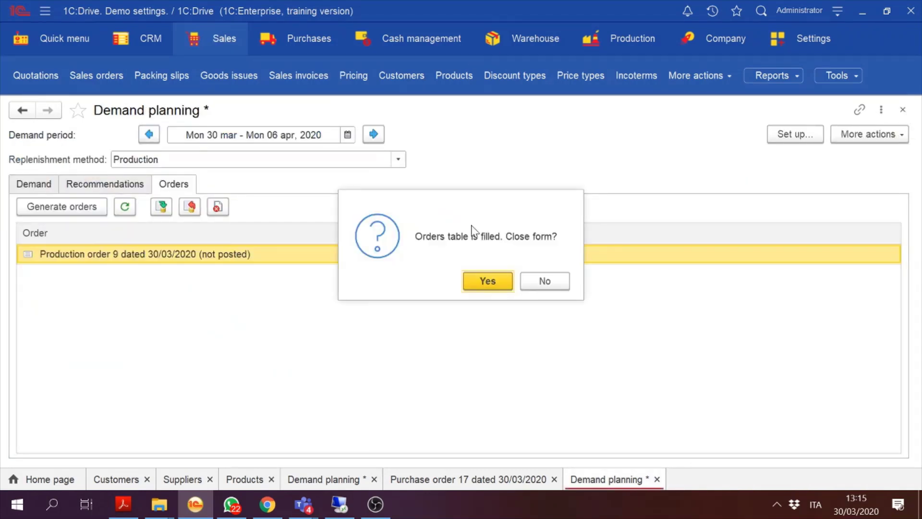
pyautogui.click(488, 280)
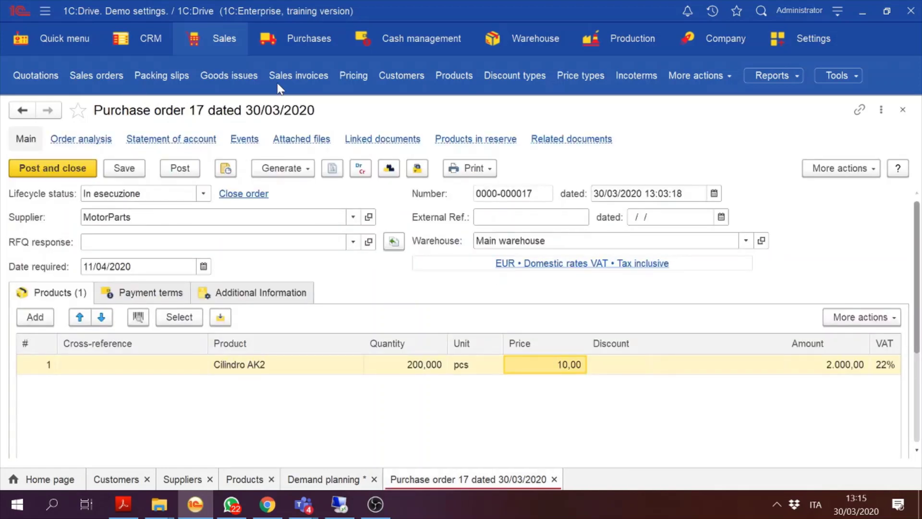
# Step: Generate the Available stock sales report without any filters
pyautogui.click(224, 47)
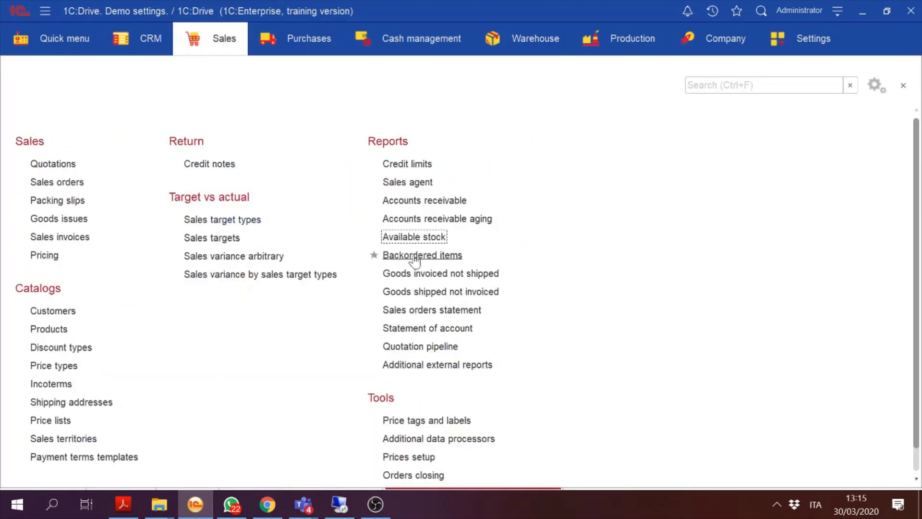
pyautogui.click(406, 236)
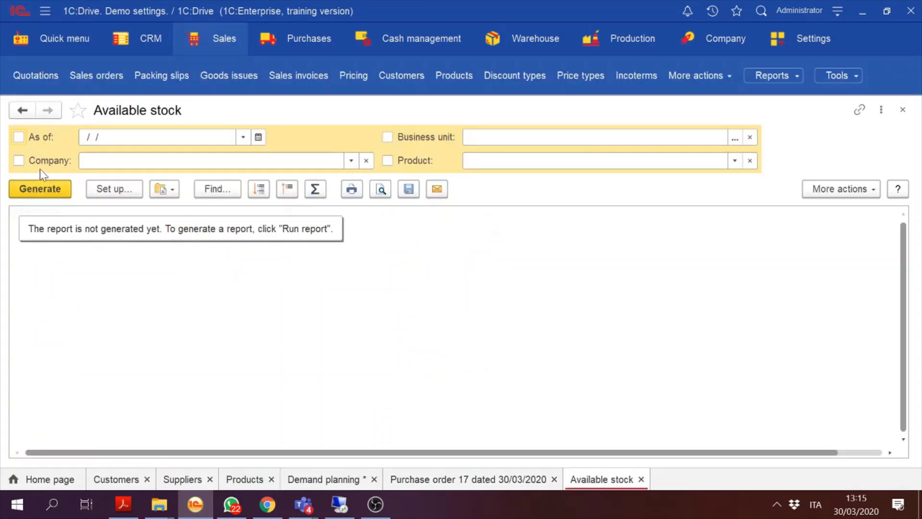
pyautogui.click(41, 190)
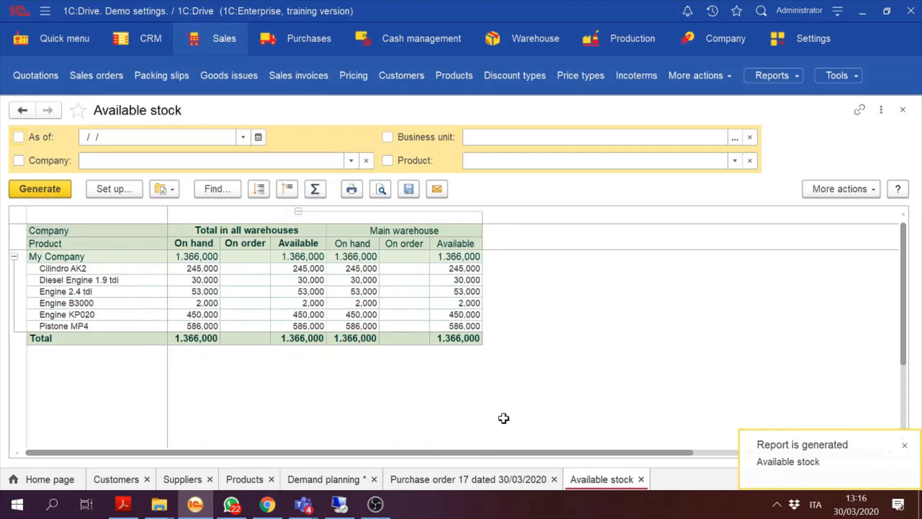
# Step: Examine the Engine 2.4 tdi stock figures across the report columns and close the Available stock report
pyautogui.click(48, 282)
pyautogui.press('Down')
pyautogui.press('Right')
pyautogui.press('Right')
pyautogui.press('Right')
pyautogui.press('Right')
pyautogui.press('Right')
pyautogui.press('Right')
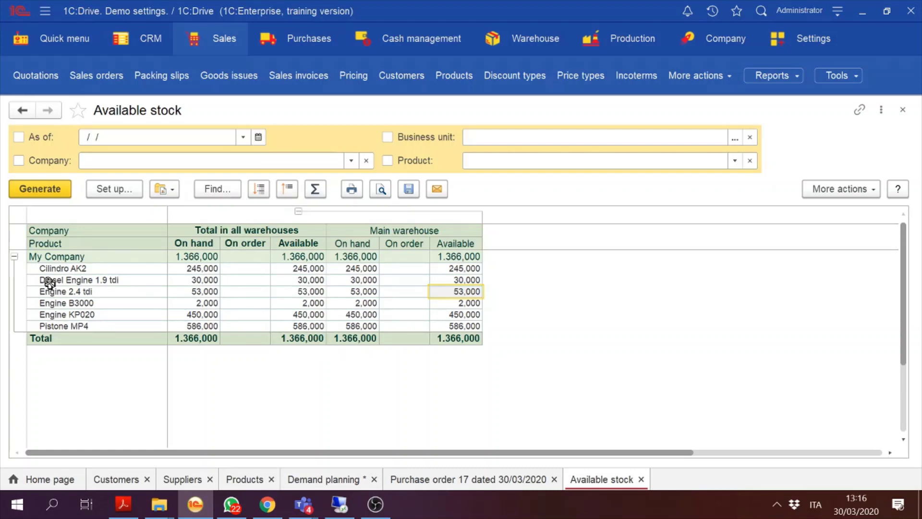
pyautogui.press('Left')
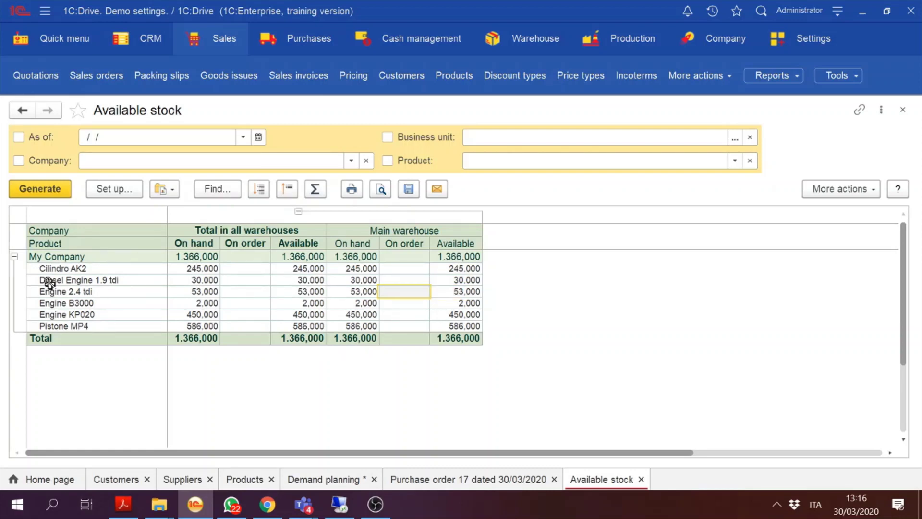
pyautogui.click(903, 110)
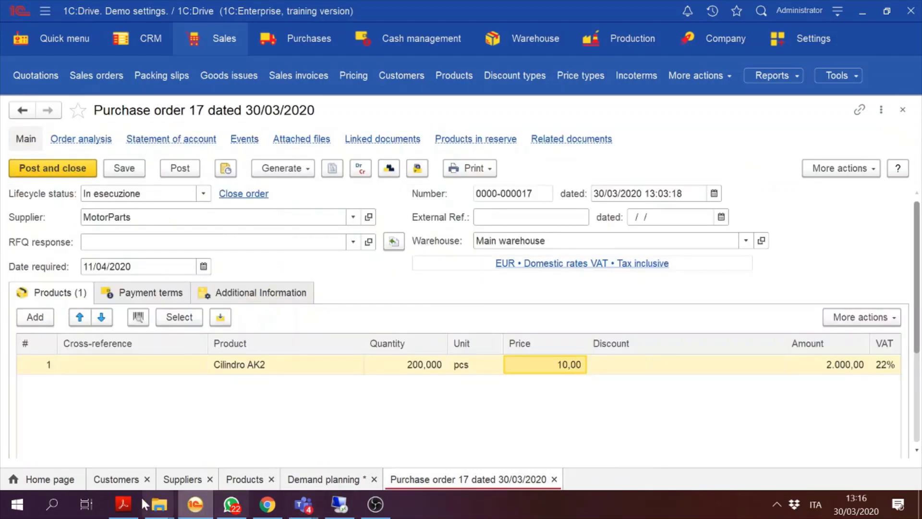
# Step: Switch to the exercise PDF in Acrobat Reader and highlight the Exercise 1 instruction on selling directly from the products list
pyautogui.click(124, 503)
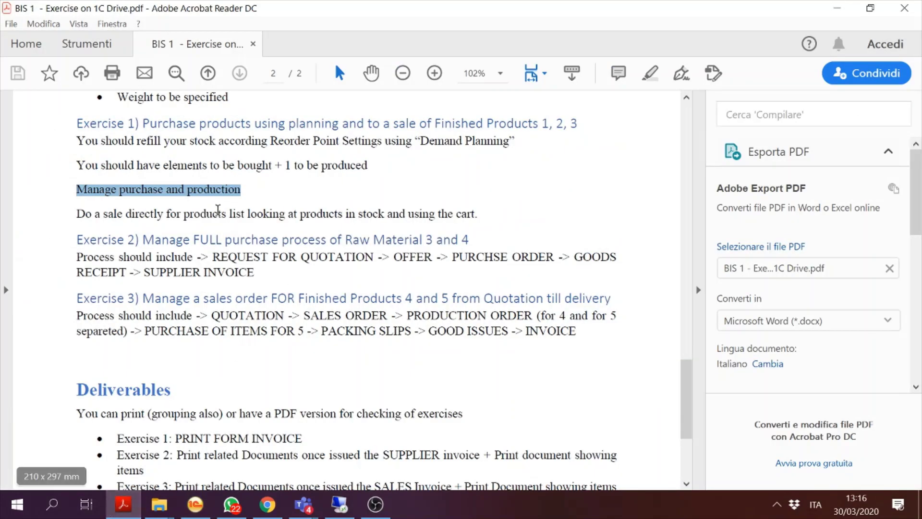
pyautogui.click(37, 222)
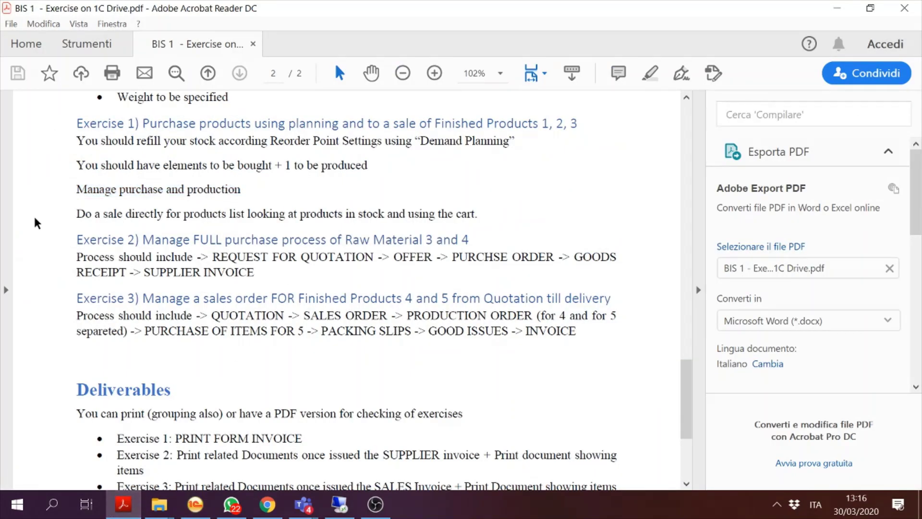
pyautogui.moveTo(479, 214); pyautogui.dragTo(80, 217)
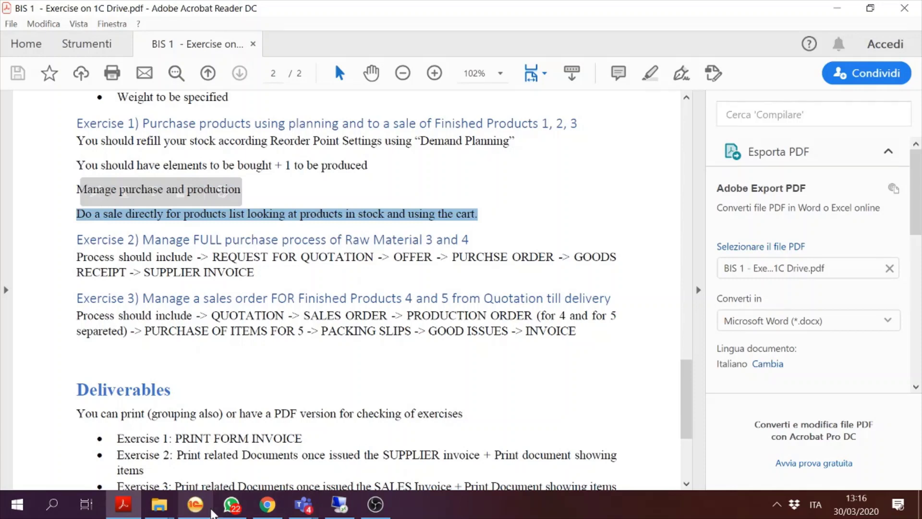
# Step: Switch back to 1C:Drive and close Purchase order 17 and the remaining Demand planning form with its filled orders table
pyautogui.click(196, 507)
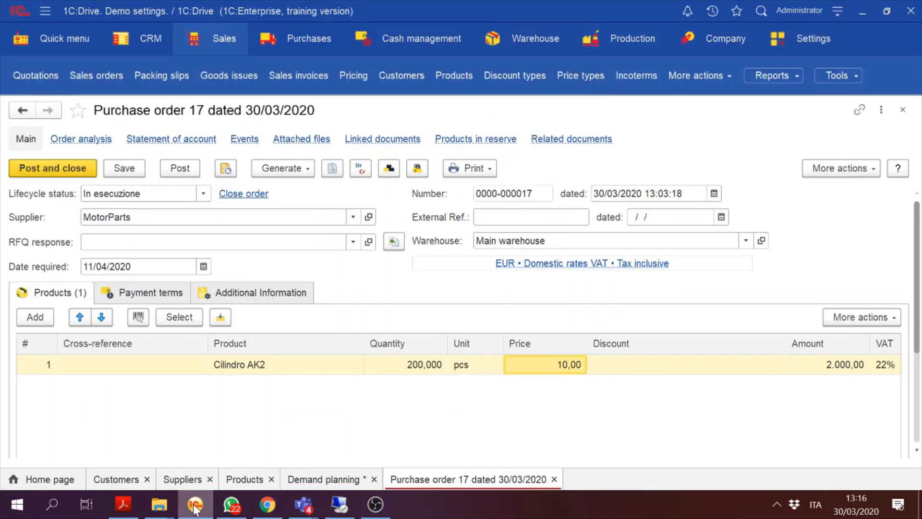
pyautogui.click(903, 110)
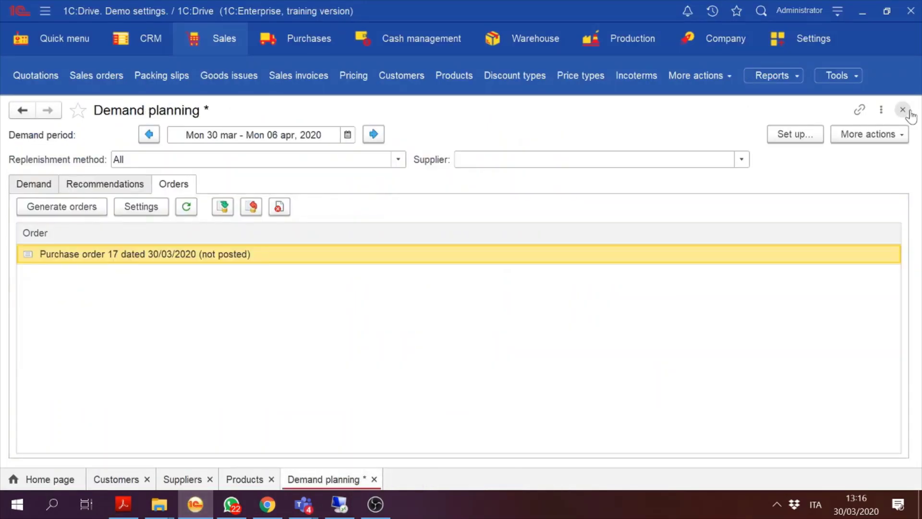
pyautogui.click(909, 114)
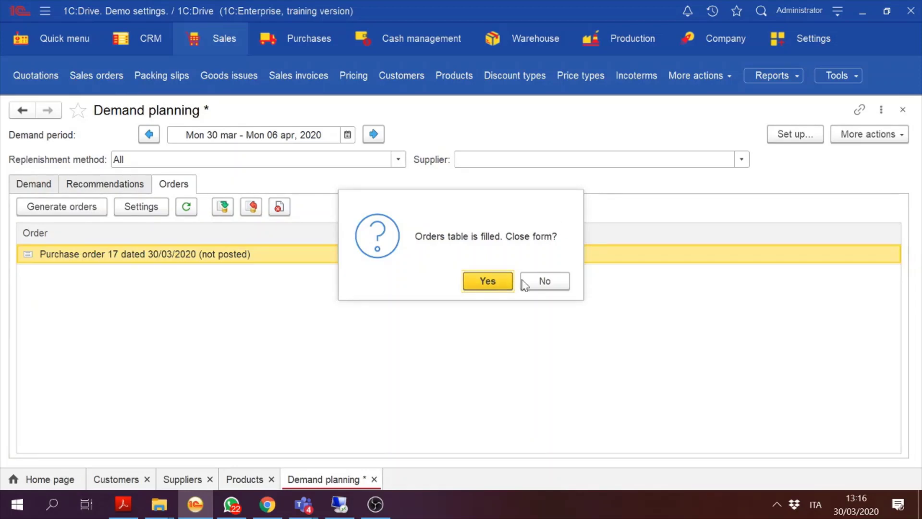
pyautogui.click(487, 281)
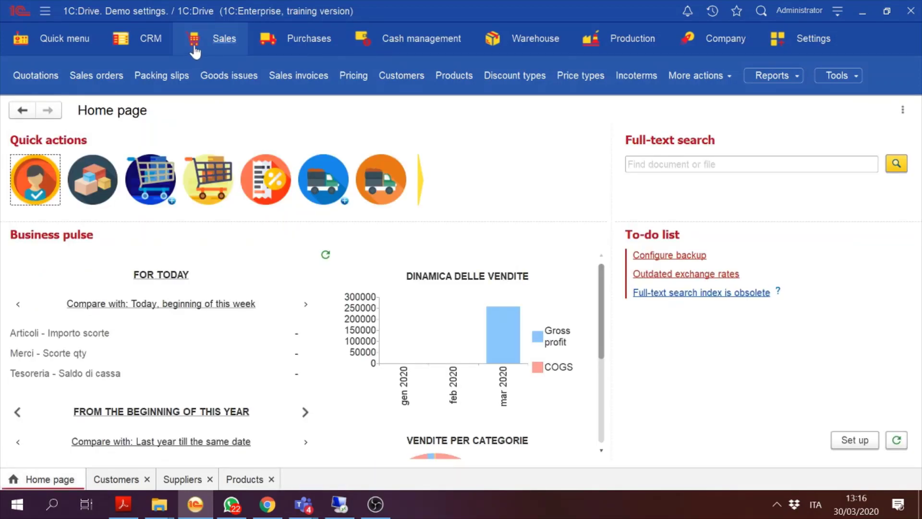
# Step: Open the sales Products catalog and show the products of all hierarchy groups
pyautogui.click(195, 48)
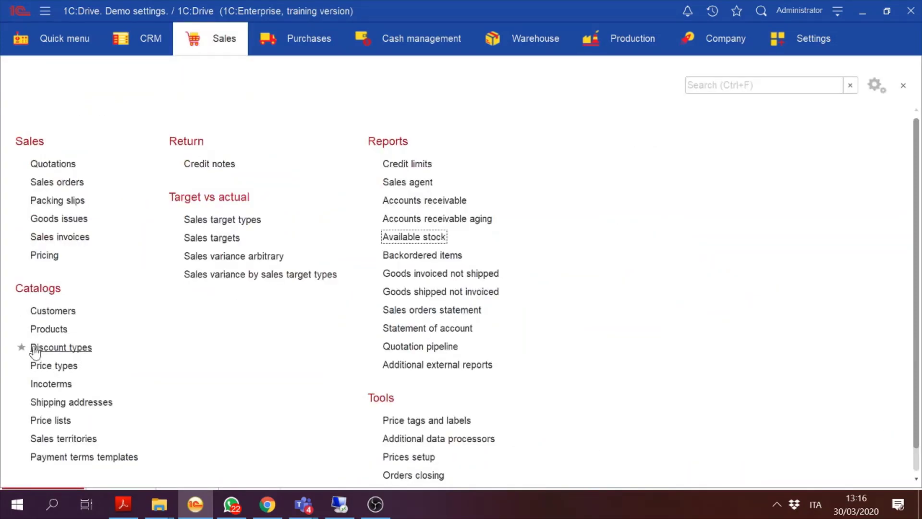
pyautogui.click(43, 331)
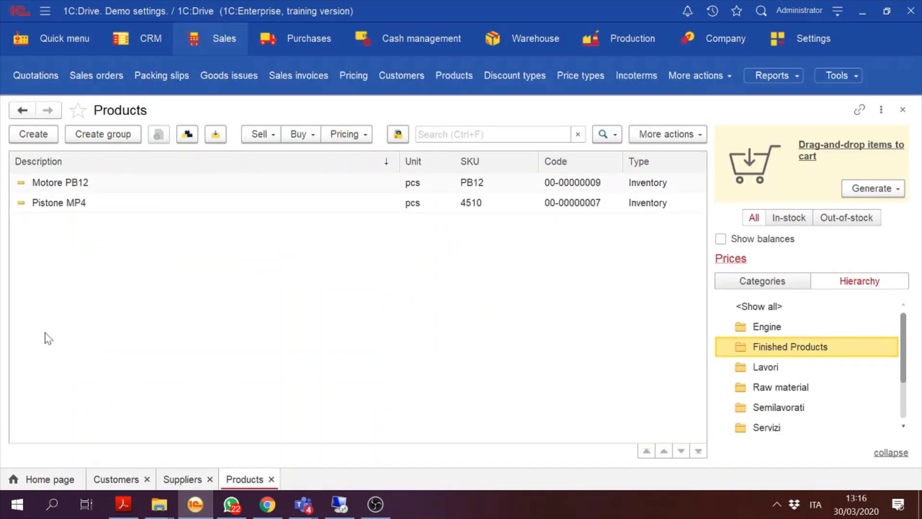
pyautogui.click(761, 368)
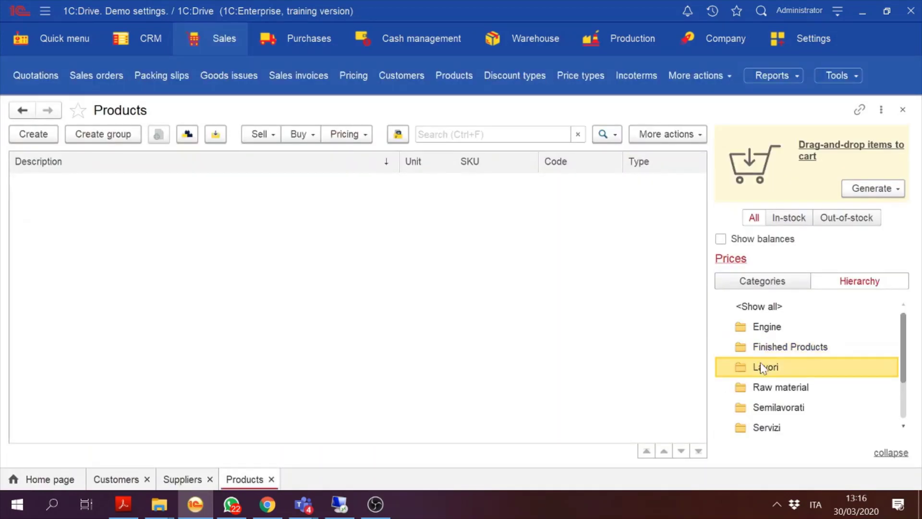
pyautogui.click(760, 310)
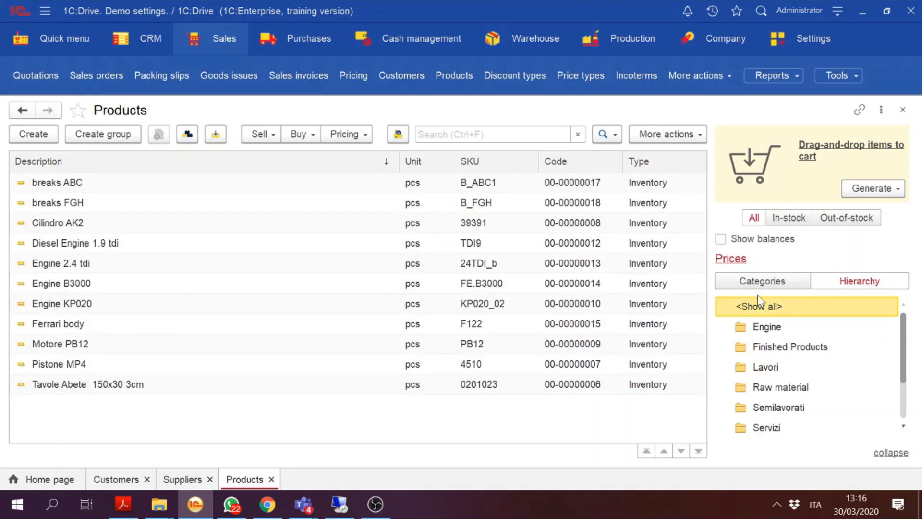
# Step: Check the out-of-stock products, and filter the catalog to in-stock products with their balances shown
pyautogui.click(833, 219)
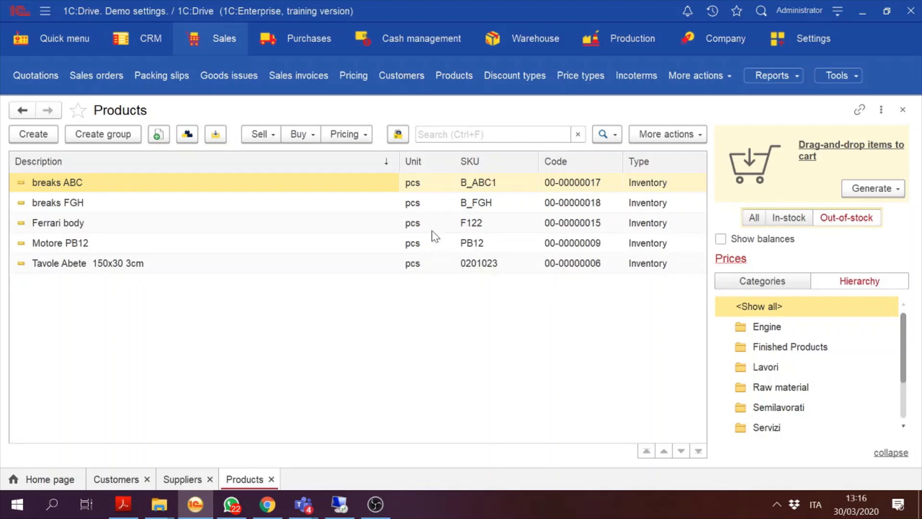
pyautogui.click(720, 239)
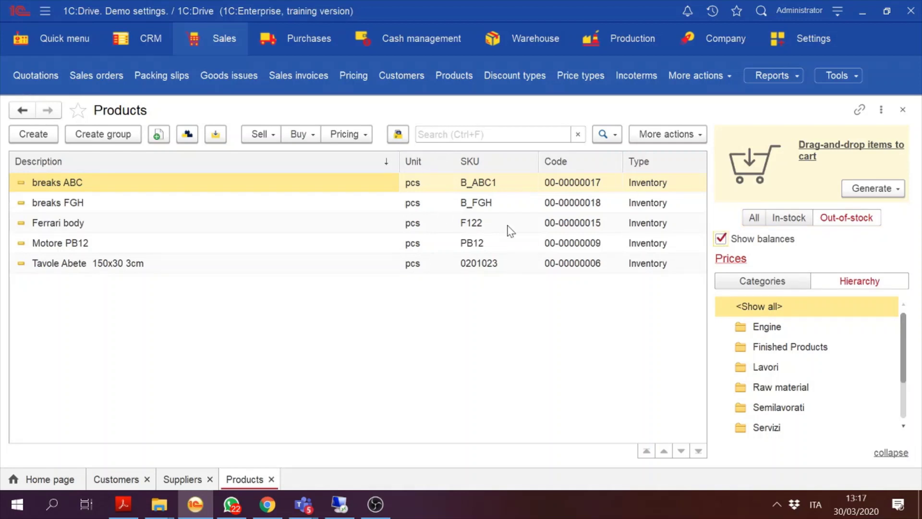
pyautogui.click(787, 218)
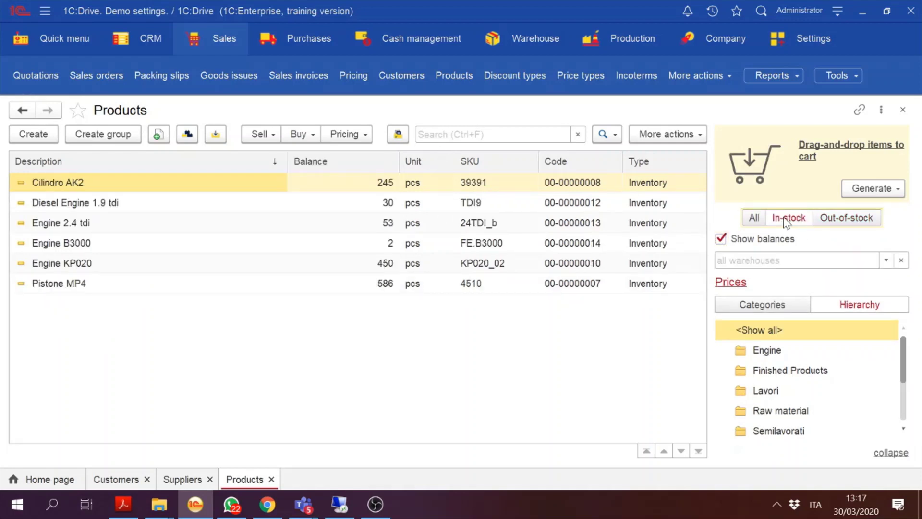
pyautogui.click(722, 240)
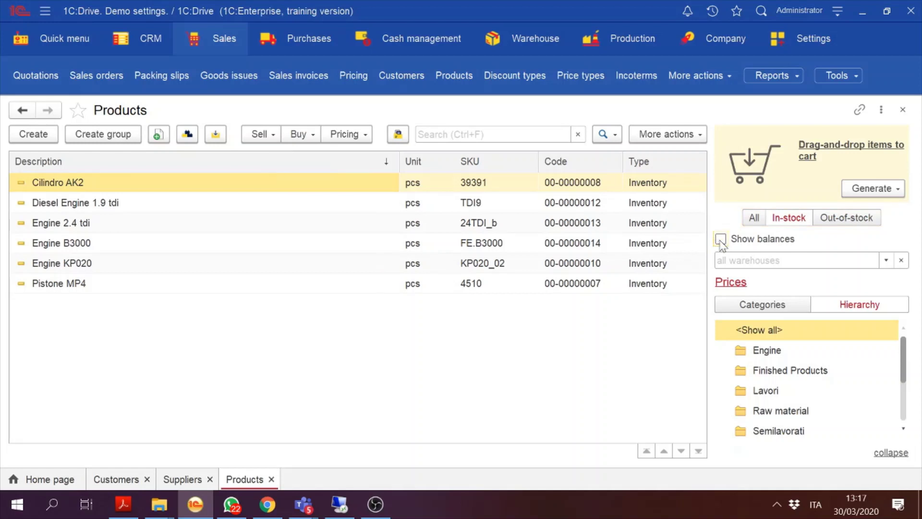
pyautogui.click(722, 240)
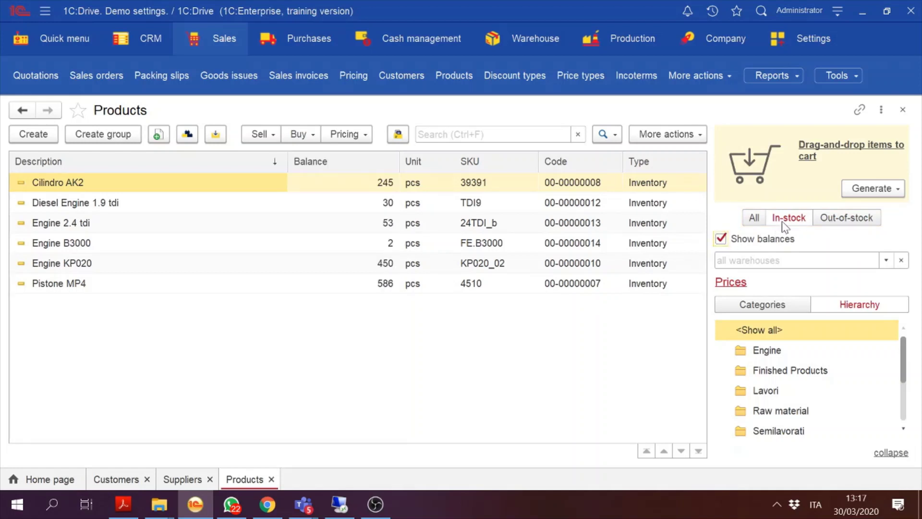
# Step: Limit the in-stock product balances to Main warehouse and clear that warehouse filter again
pyautogui.click(886, 260)
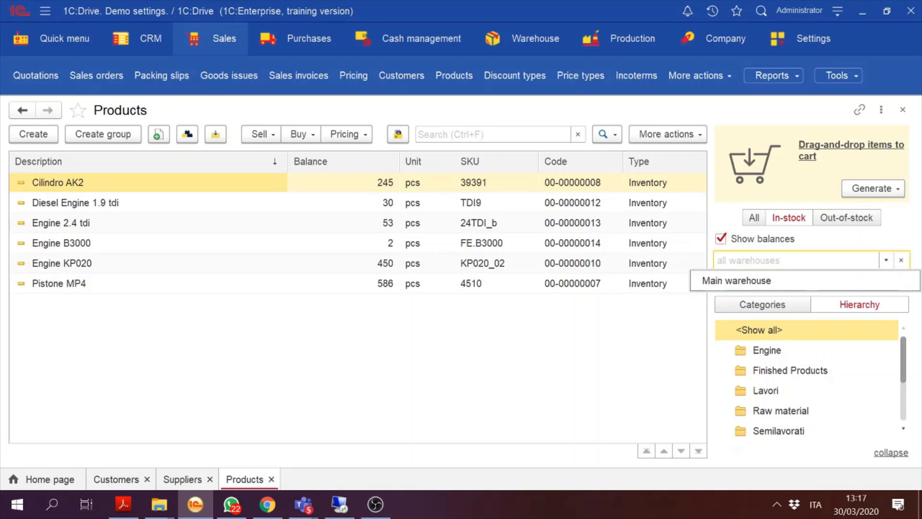
pyautogui.click(749, 280)
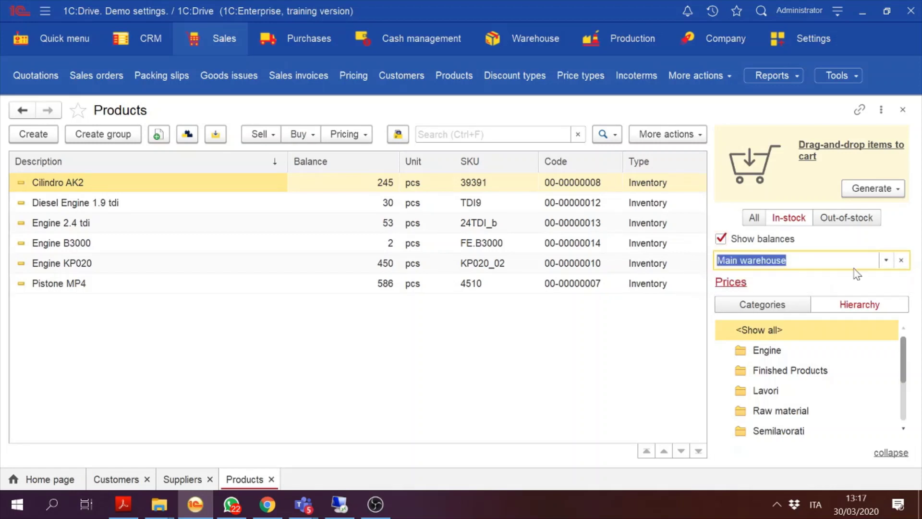
pyautogui.click(902, 260)
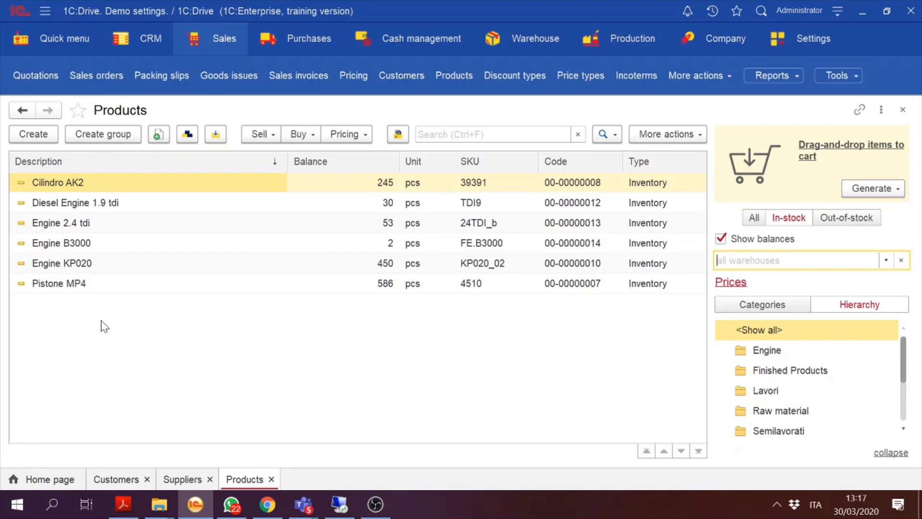
# Step: Add Engine 2.4 tdi, Engine KP020 and Cilindro AK2 from the in-stock products to the cart and open the cart
pyautogui.click(94, 227)
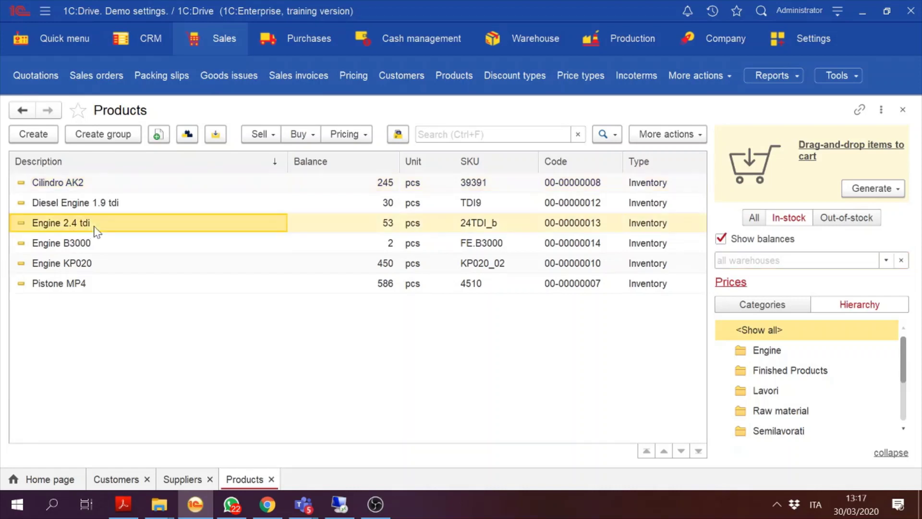
pyautogui.moveTo(95, 228); pyautogui.dragTo(761, 176)
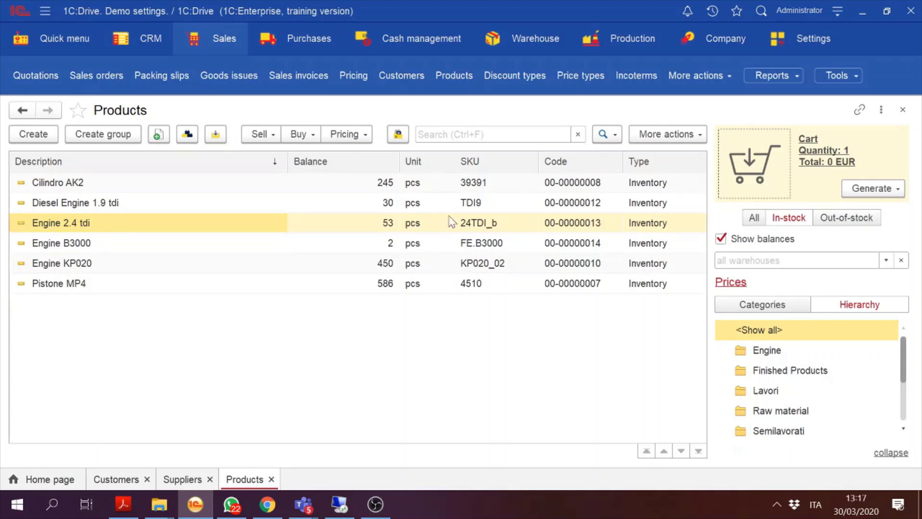
pyautogui.click(163, 262)
pyautogui.moveTo(163, 263); pyautogui.dragTo(735, 163)
pyautogui.moveTo(172, 190); pyautogui.dragTo(768, 158)
pyautogui.click(827, 162)
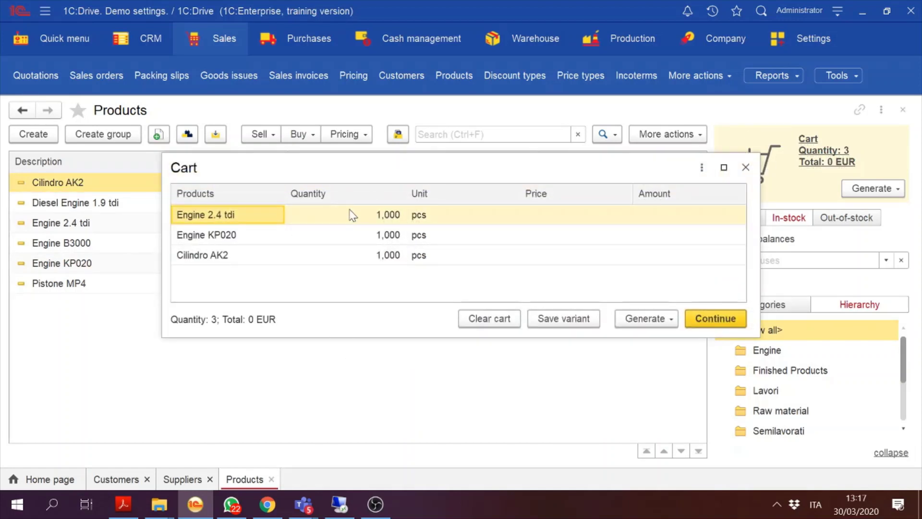
# Step: Set the cart quantities of Engine 2.4 tdi and Engine KP020 to 2 pcs each
pyautogui.doubleClick(348, 215)
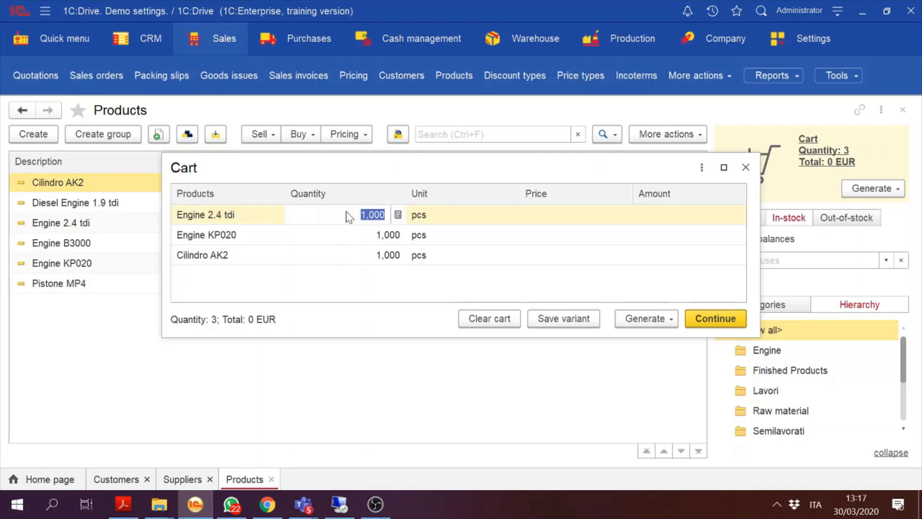
pyautogui.write('0')
pyautogui.press('Return')
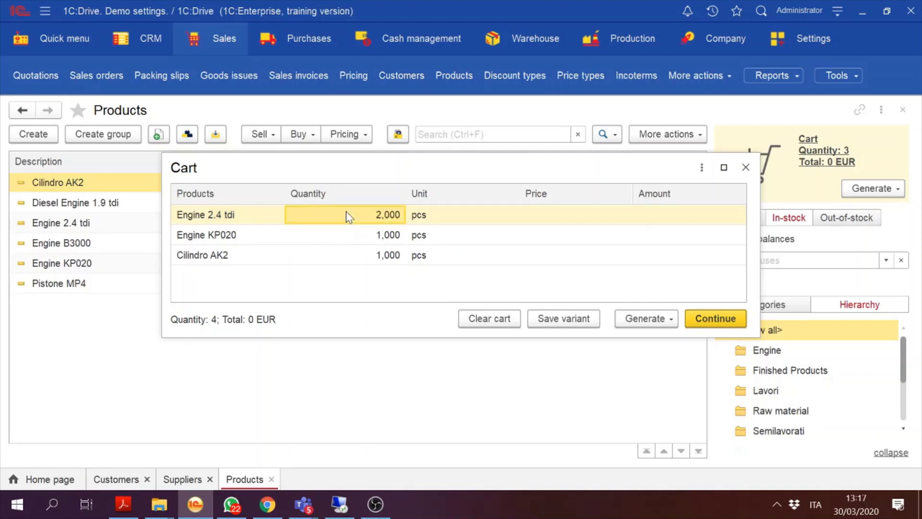
pyautogui.doubleClick(334, 237)
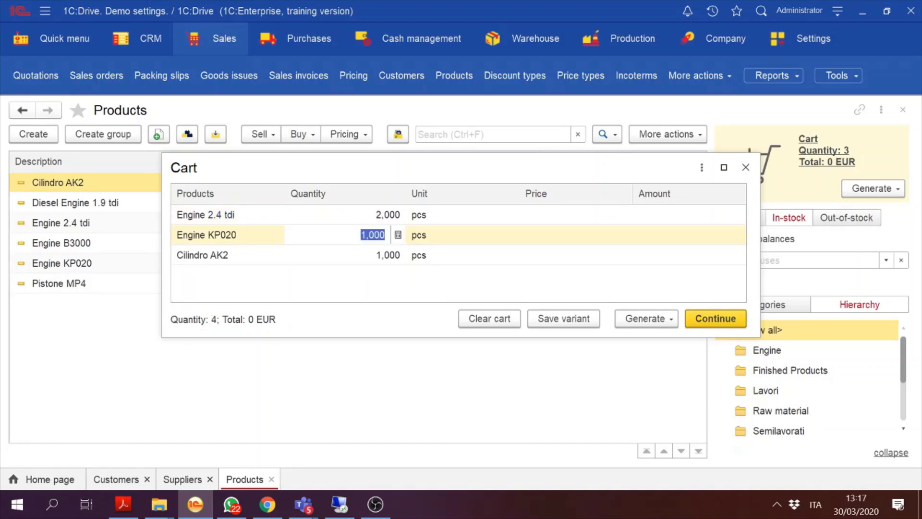
pyautogui.write('2')
pyautogui.press('Return')
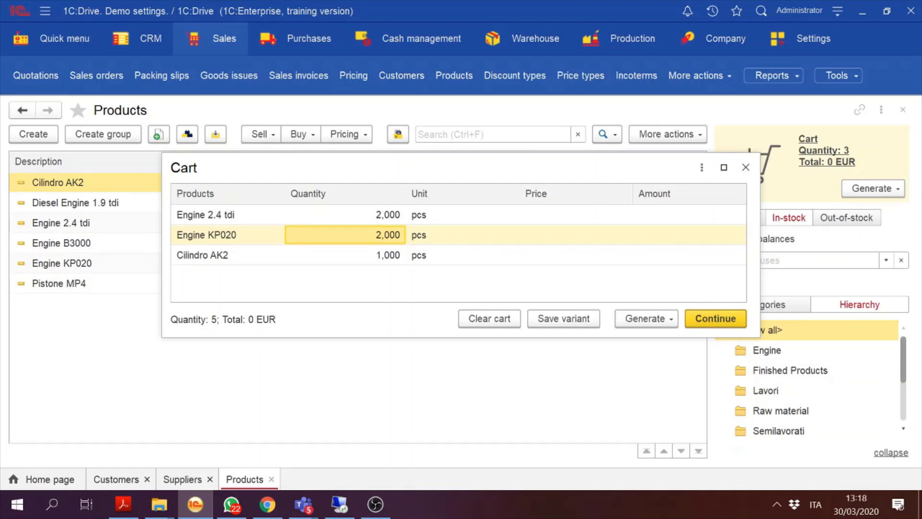
pyautogui.click(560, 210)
pyautogui.press('Left')
pyautogui.press('Left')
pyautogui.press('Left')
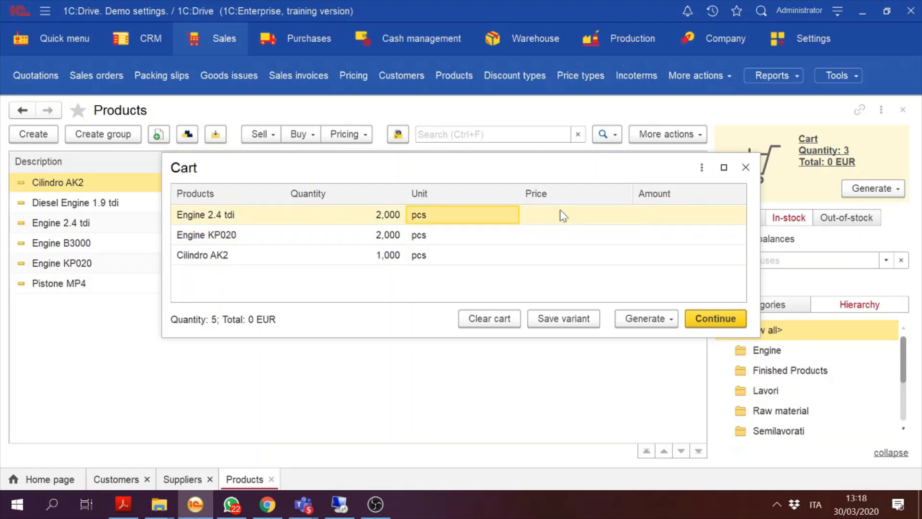
pyautogui.press('Right')
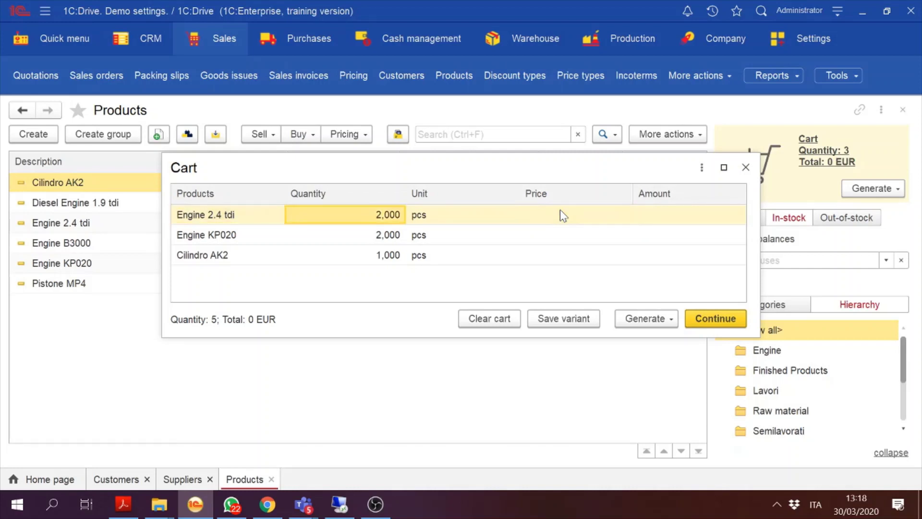
pyautogui.press('Right')
pyautogui.press('Right')
pyautogui.press('Right')
pyautogui.press('Left')
pyautogui.press('Left')
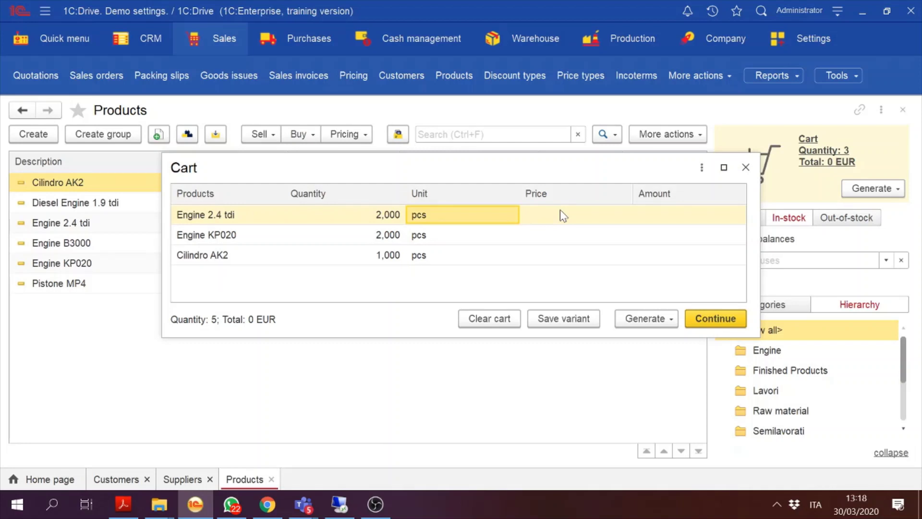
# Step: Generate a sales invoice from the products in the cart
pyautogui.click(650, 320)
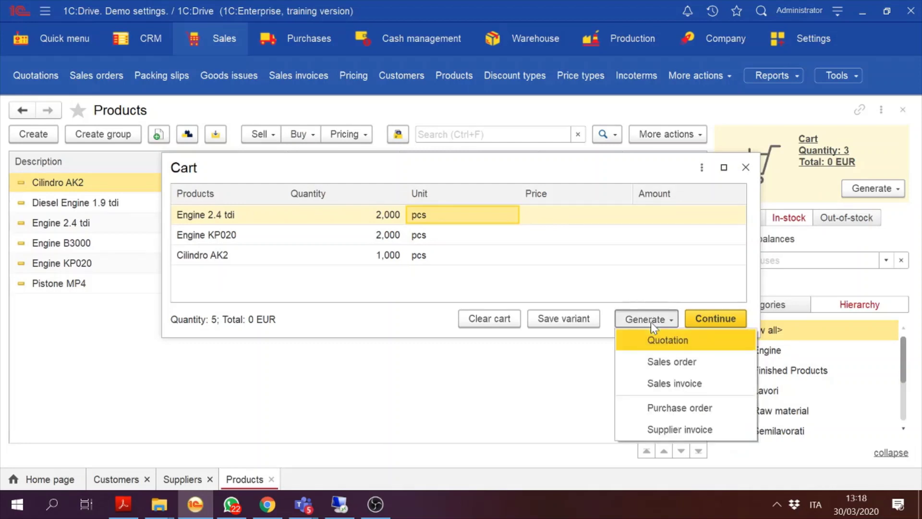
pyautogui.click(628, 263)
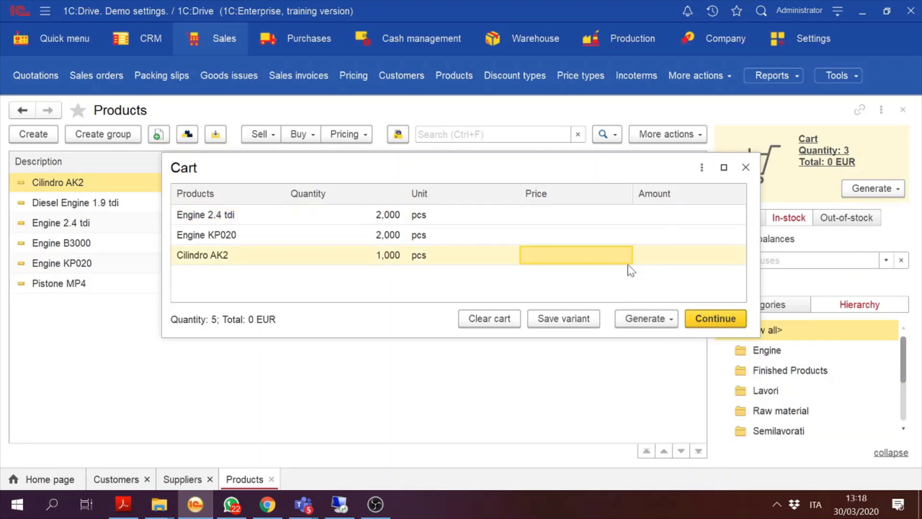
pyautogui.click(639, 318)
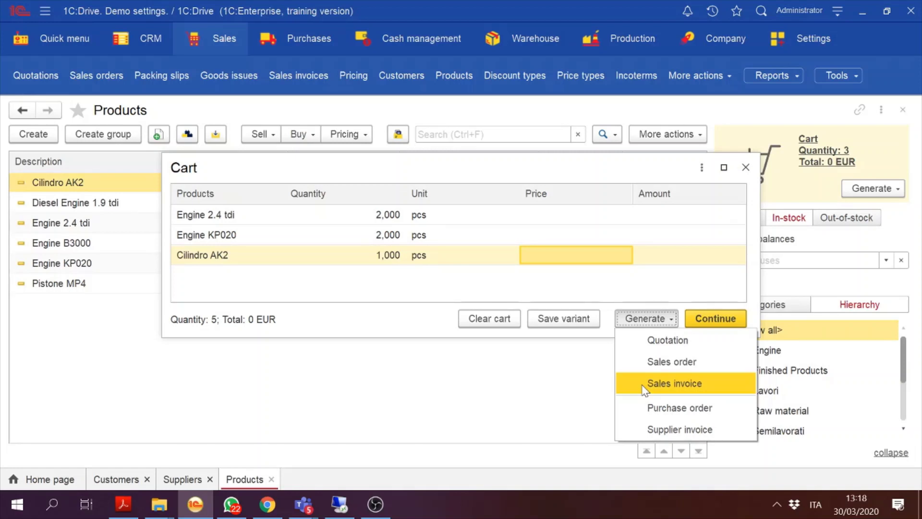
pyautogui.click(671, 385)
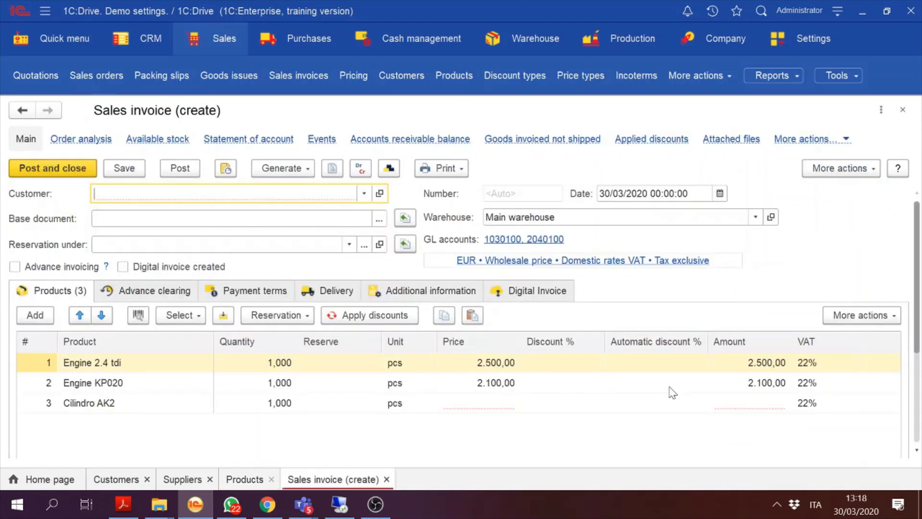
# Step: Set Alfa Romeo as the invoice's customer and recalculate prices and discounts according to the contract
pyautogui.click(366, 194)
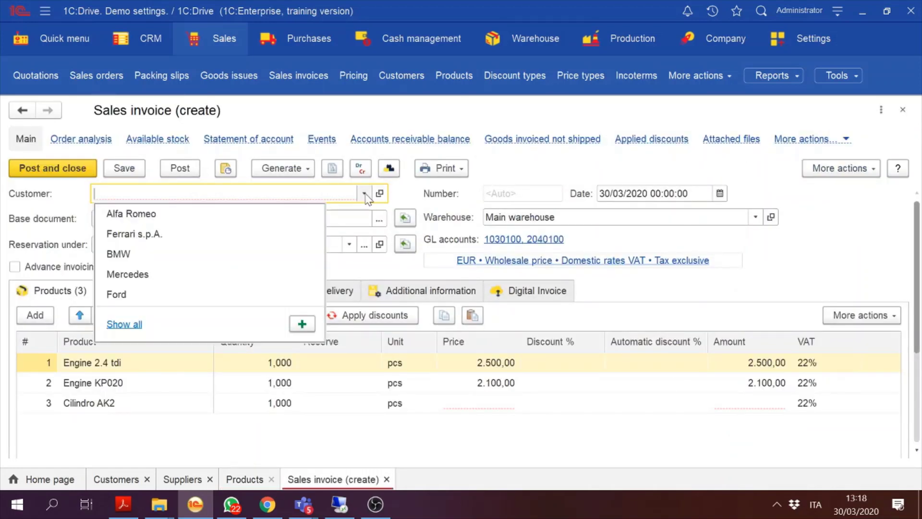
pyautogui.click(210, 217)
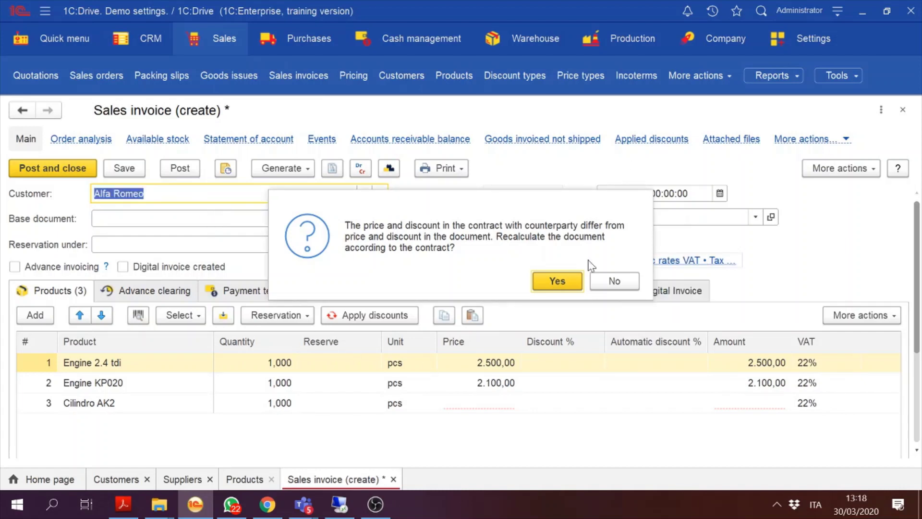
pyautogui.click(557, 283)
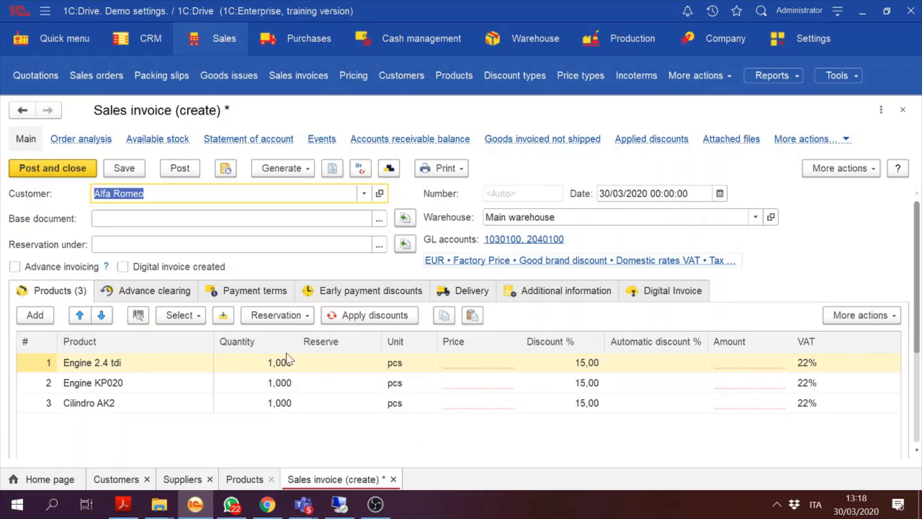
# Step: Set the invoice prices to 1.500,00 for Engine 2.4 tdi, 2.000,00 for Engine KP020 and 30,00 for Cilindro AK2
pyautogui.click(466, 364)
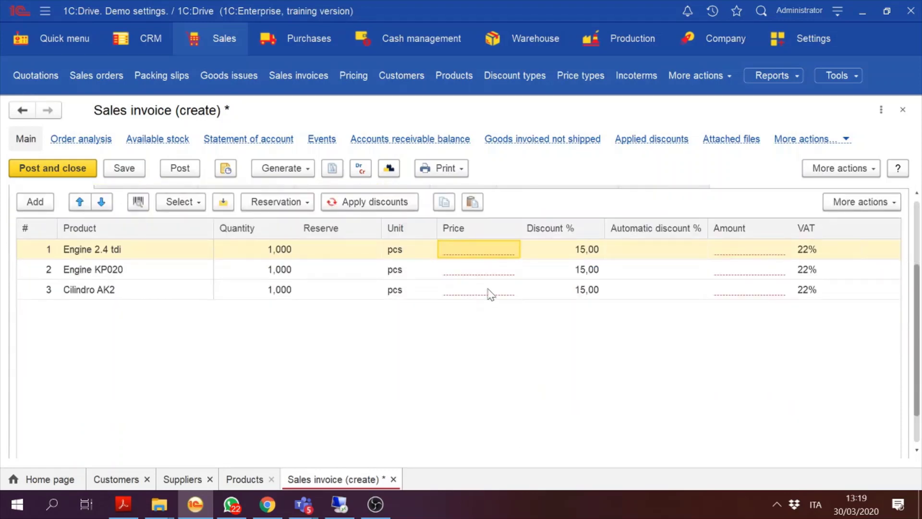
pyautogui.scroll(3, 920, 240)
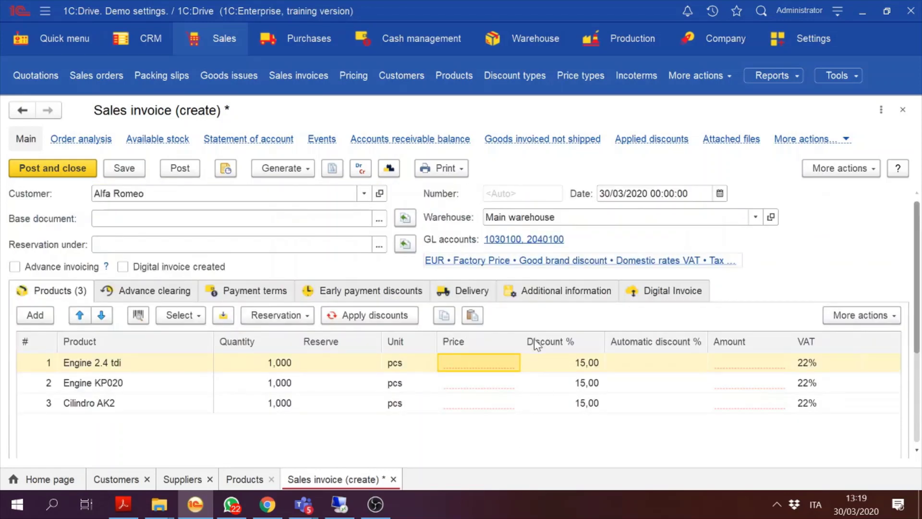
pyautogui.write('1500')
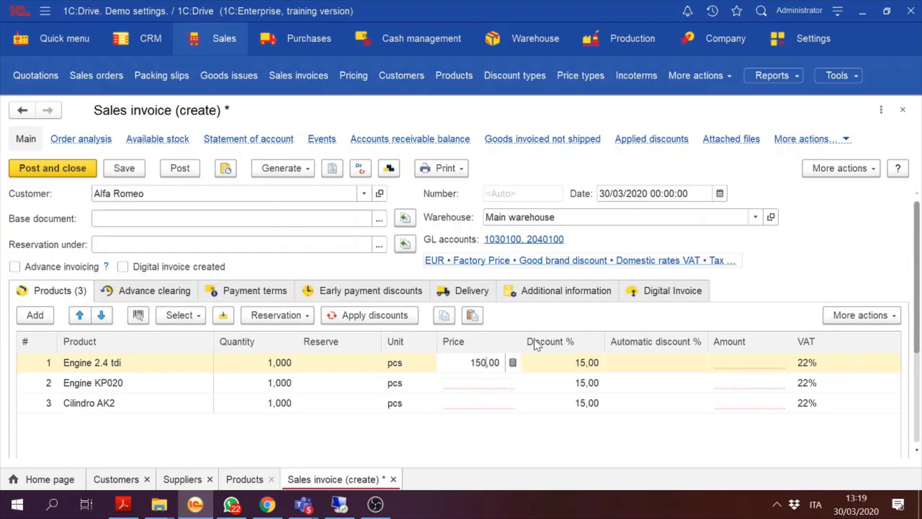
pyautogui.click(475, 386)
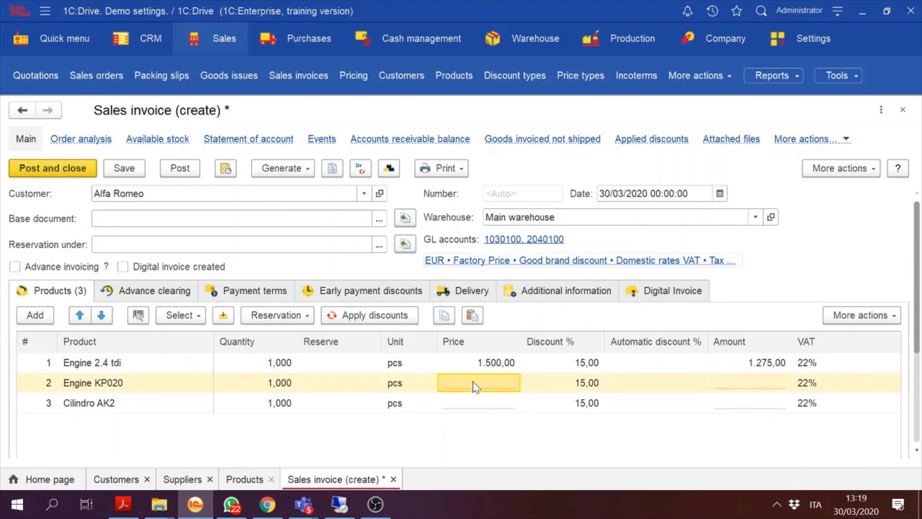
pyautogui.write('2.000')
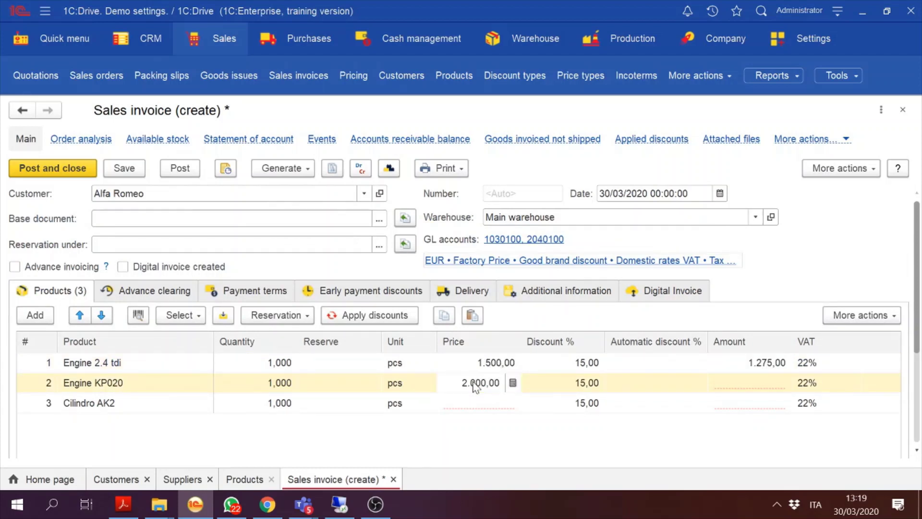
pyautogui.click(481, 404)
pyautogui.click(482, 404)
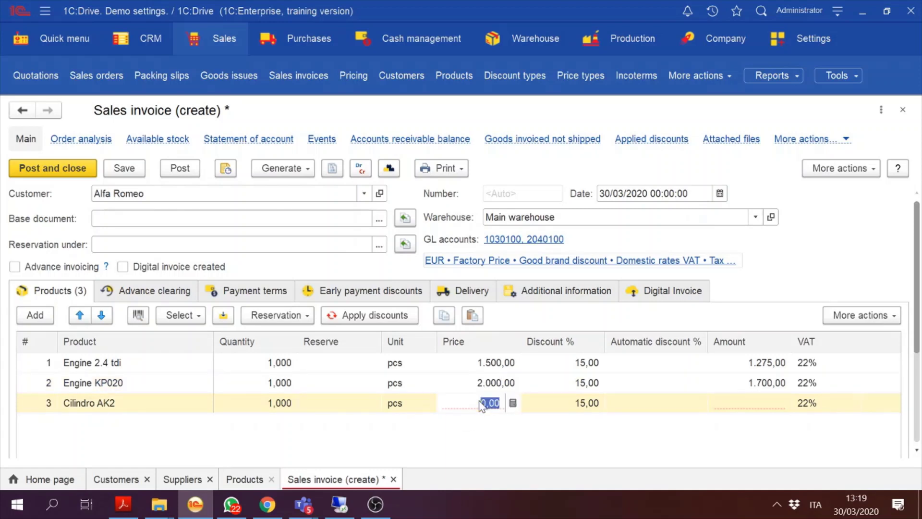
pyautogui.write('30')
pyautogui.press('Return')
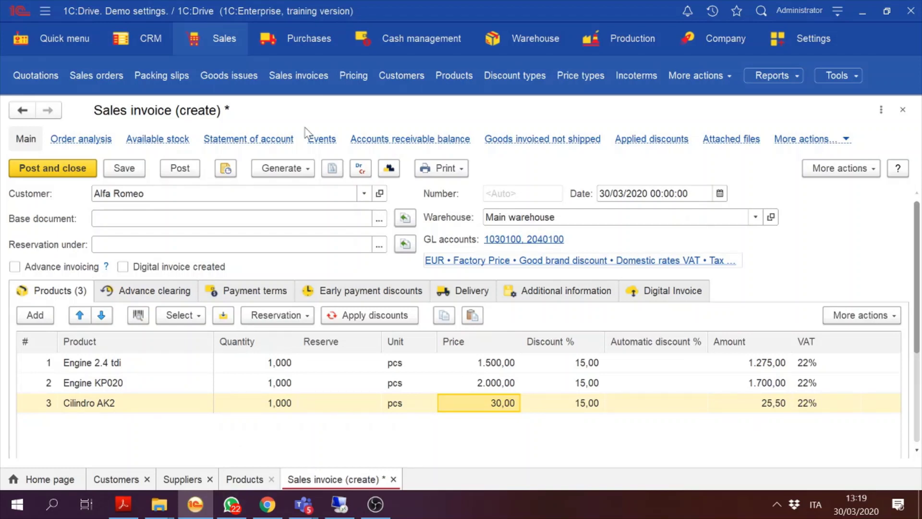
# Step: Save and post the Alfa Romeo sales invoice and open its printable form
pyautogui.click(123, 172)
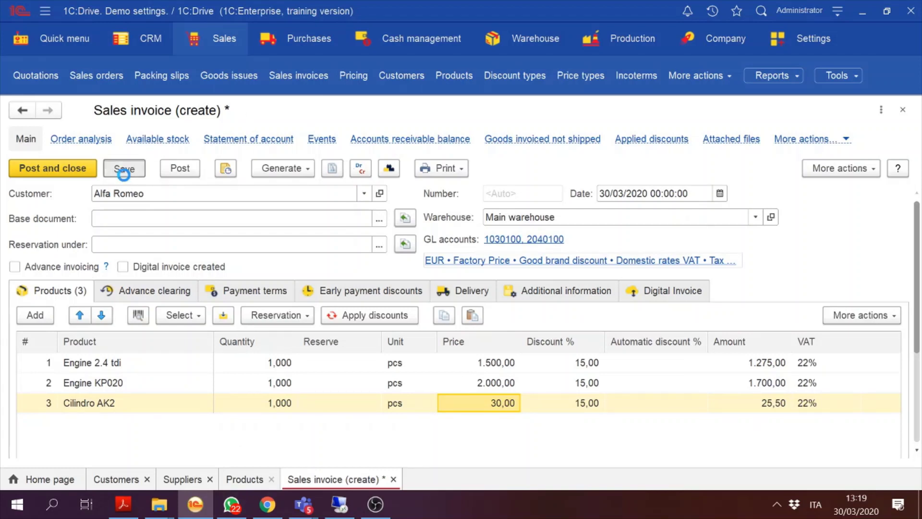
pyautogui.click(166, 174)
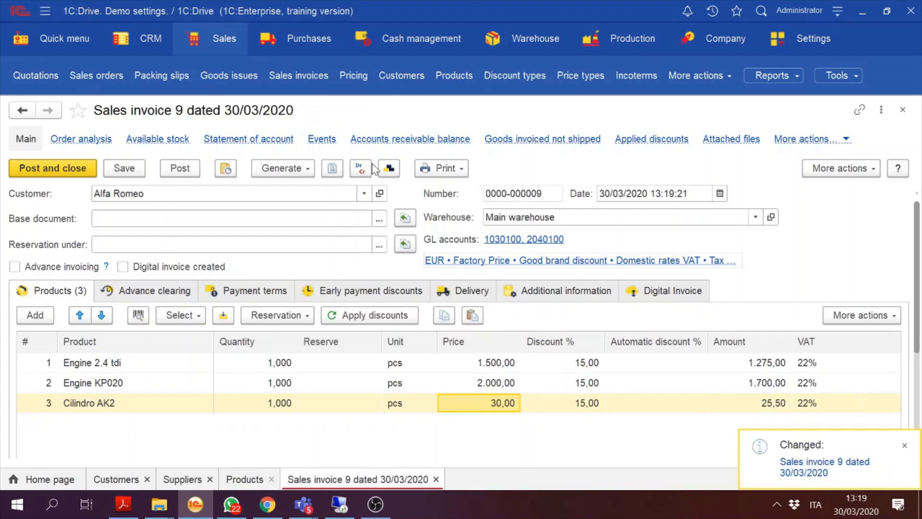
pyautogui.click(423, 173)
pyautogui.click(468, 190)
# Step: Review the printable sales invoice, check it enlarged in the print preview, and close the preview
pyautogui.moveTo(895, 181); pyautogui.dragTo(908, 241)
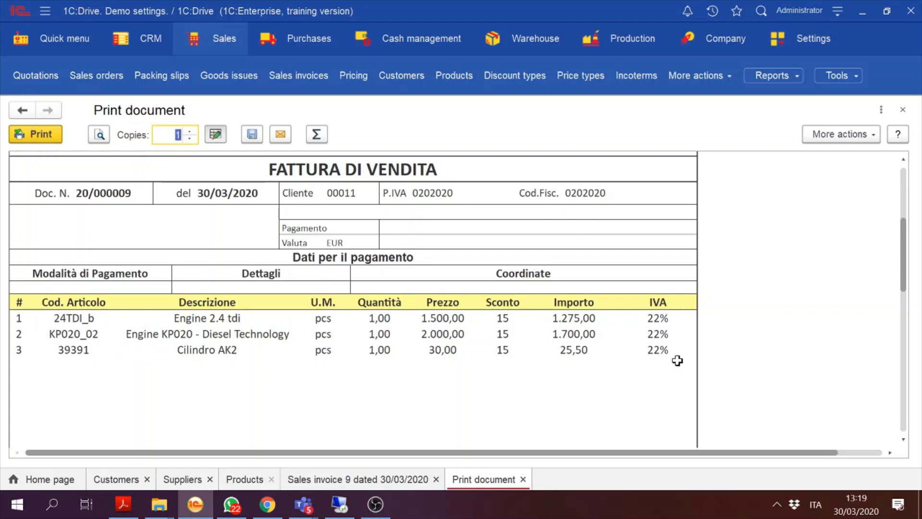
pyautogui.moveTo(909, 237); pyautogui.dragTo(910, 187)
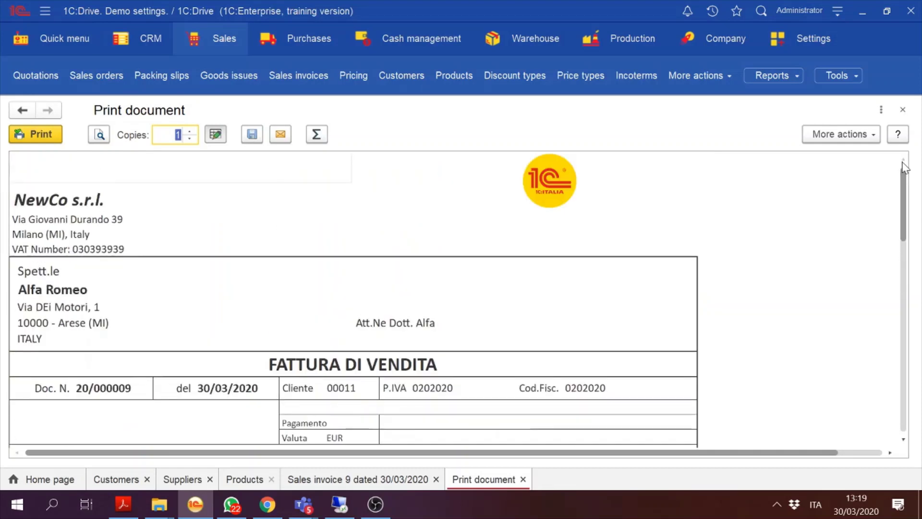
pyautogui.click(101, 135)
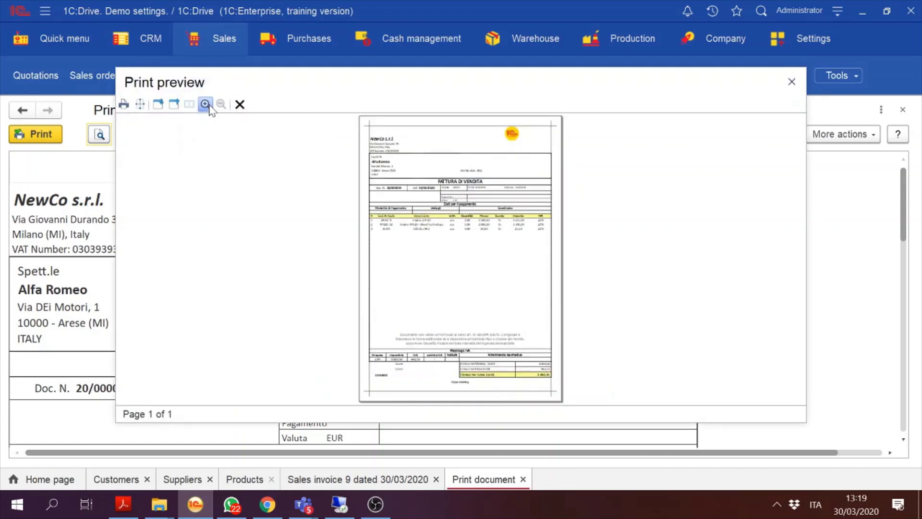
pyautogui.click(205, 103)
pyautogui.click(556, 325)
pyautogui.click(205, 104)
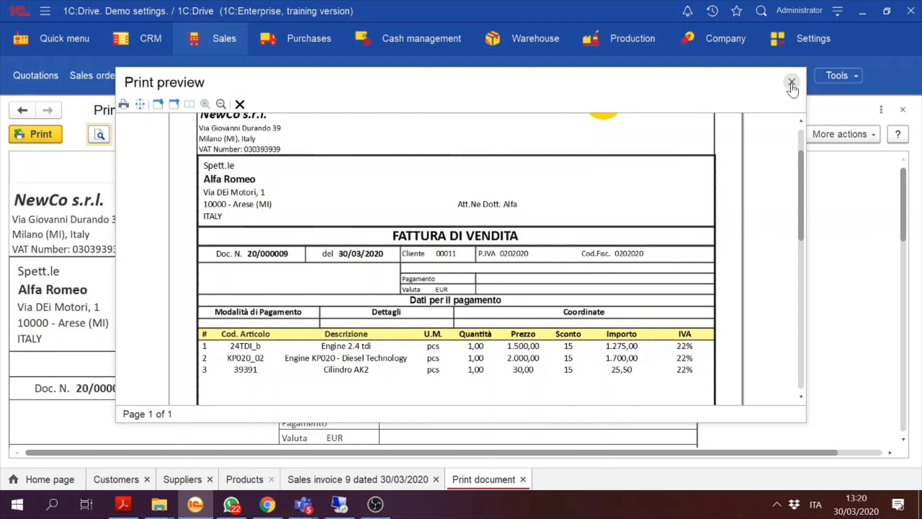
pyautogui.click(791, 83)
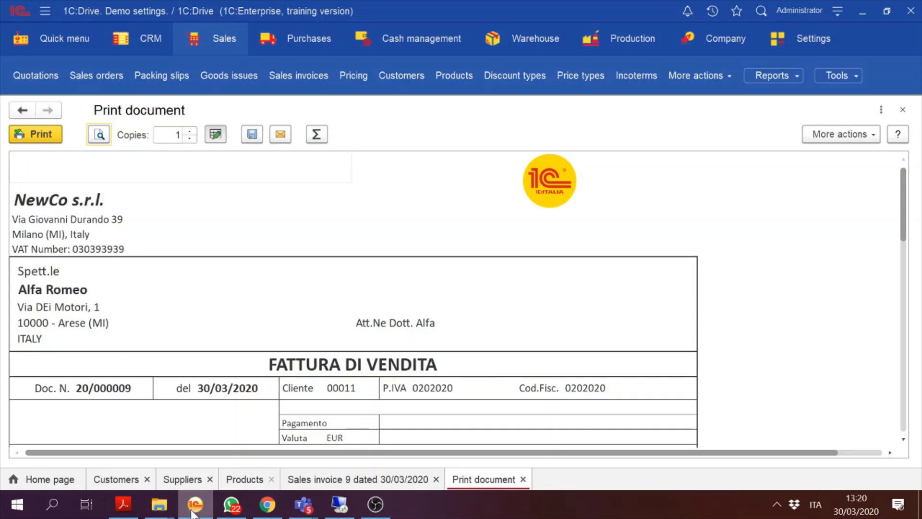
# Step: Switch to the Microsoft Teams meeting chat and read the question about available stock after the inventory transfer to main department
pyautogui.moveTo(210, 516)
pyautogui.moveTo(310, 513)
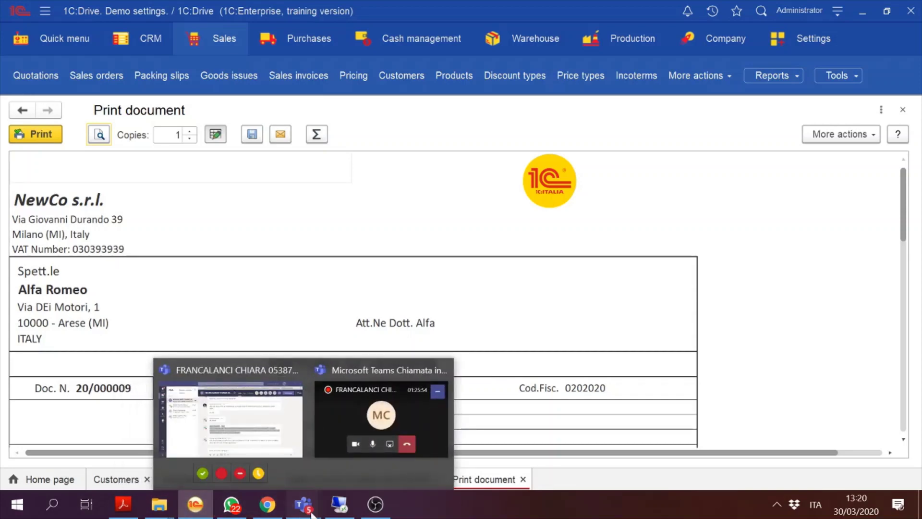
pyautogui.click(233, 411)
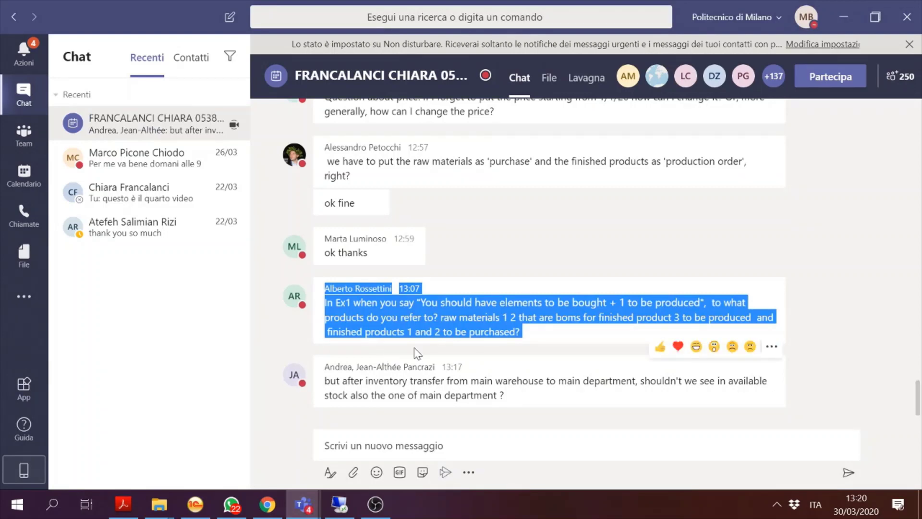
pyautogui.moveTo(505, 339)
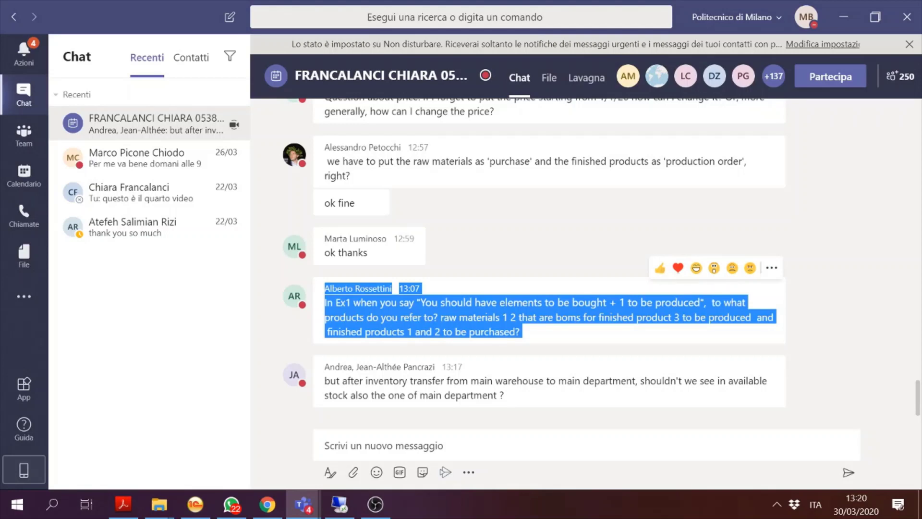
pyautogui.click(518, 398)
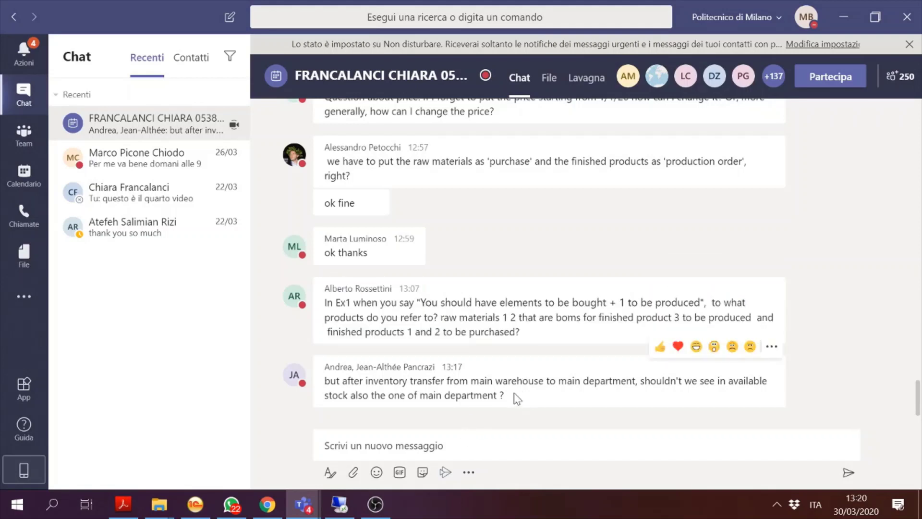
# Step: Highlight the chat's available-stock question, and switch to the exercise PDF in Acrobat Reader to review Exercise 2 and Exercise 1's form invoice deliverable
pyautogui.moveTo(527, 400); pyautogui.dragTo(323, 382)
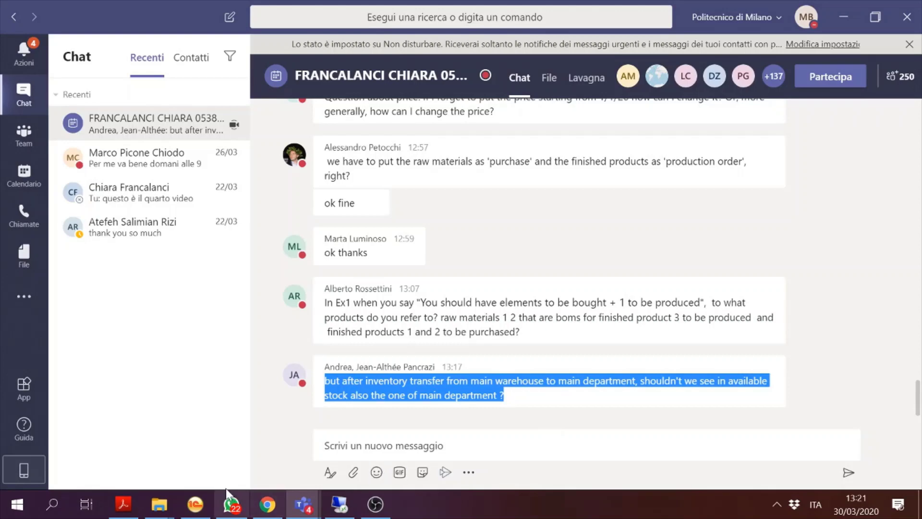
pyautogui.click(126, 504)
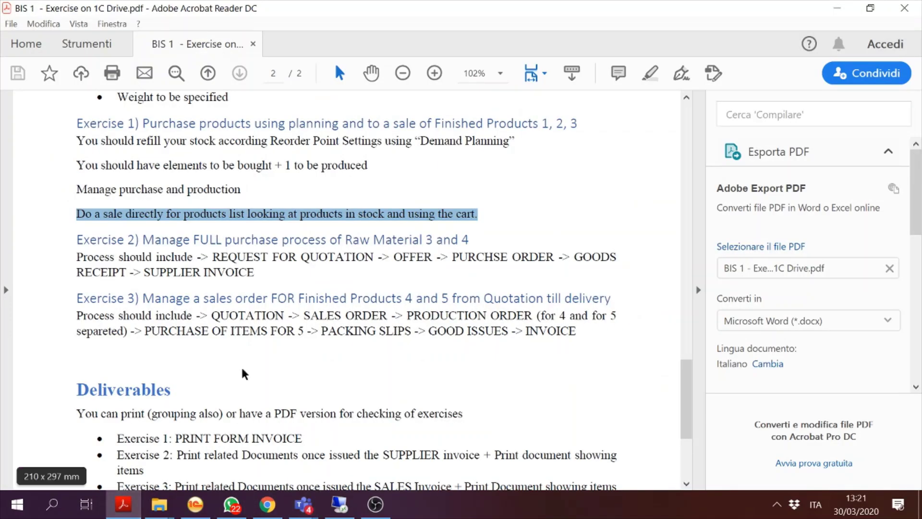
pyautogui.moveTo(263, 274); pyautogui.dragTo(60, 243)
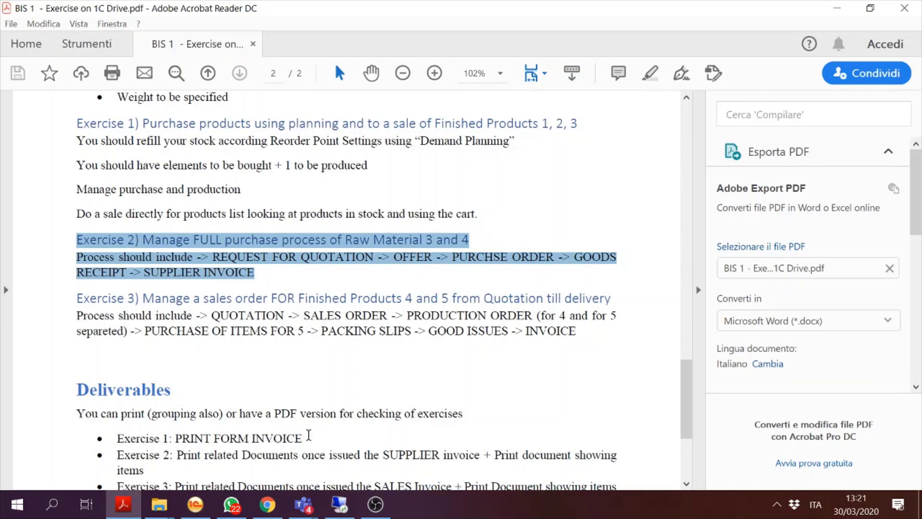
pyautogui.moveTo(306, 439); pyautogui.dragTo(214, 432)
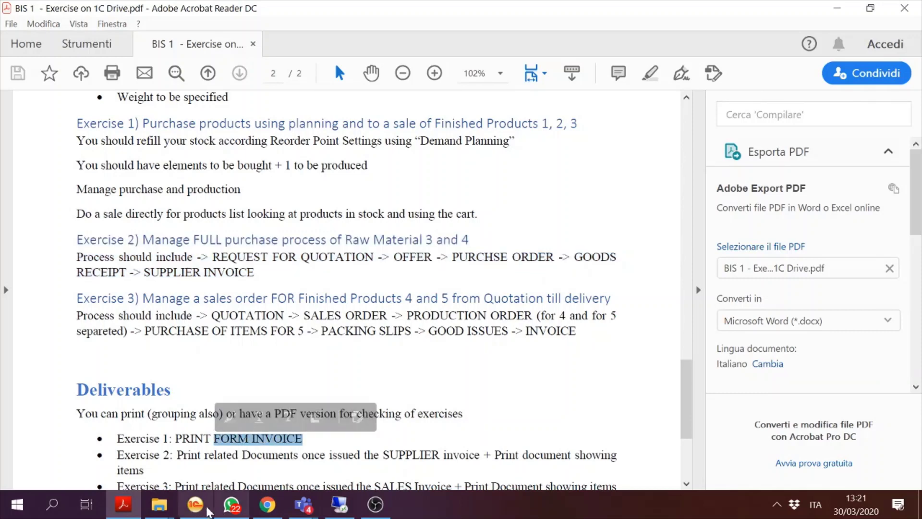
# Step: Switch to 1C:Drive and close the printable invoice, the Alfa Romeo sales invoice and the product list
pyautogui.click(202, 509)
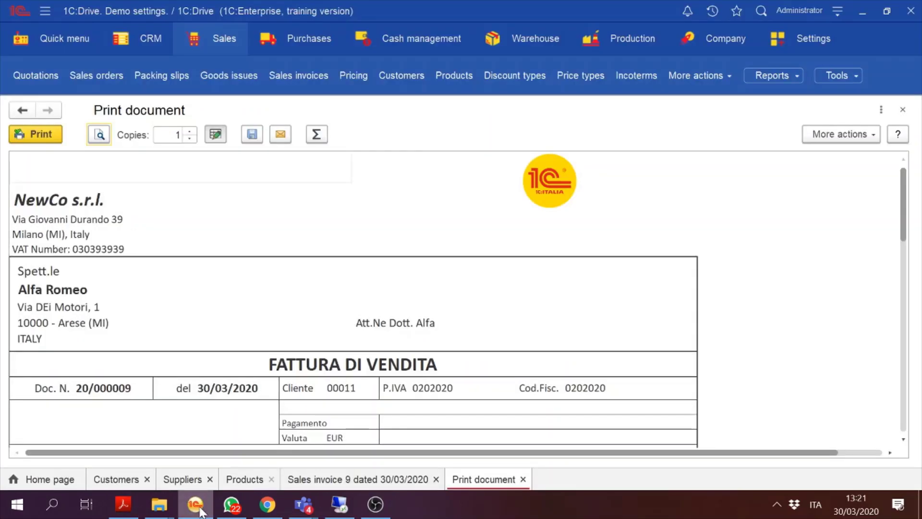
pyautogui.click(903, 111)
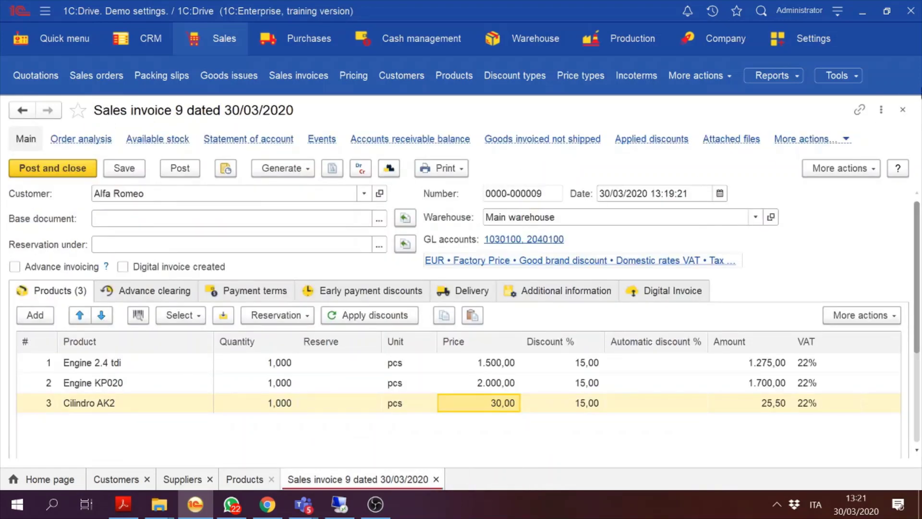
pyautogui.click(904, 109)
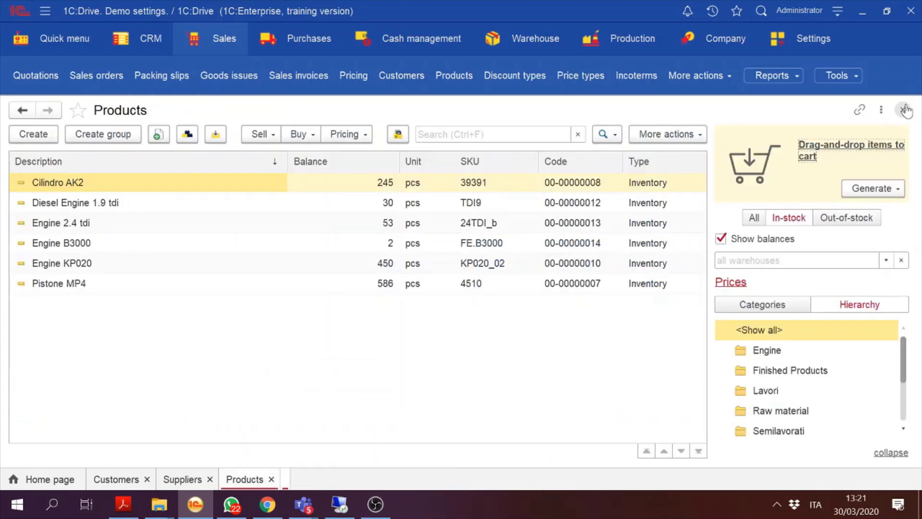
pyautogui.click(904, 110)
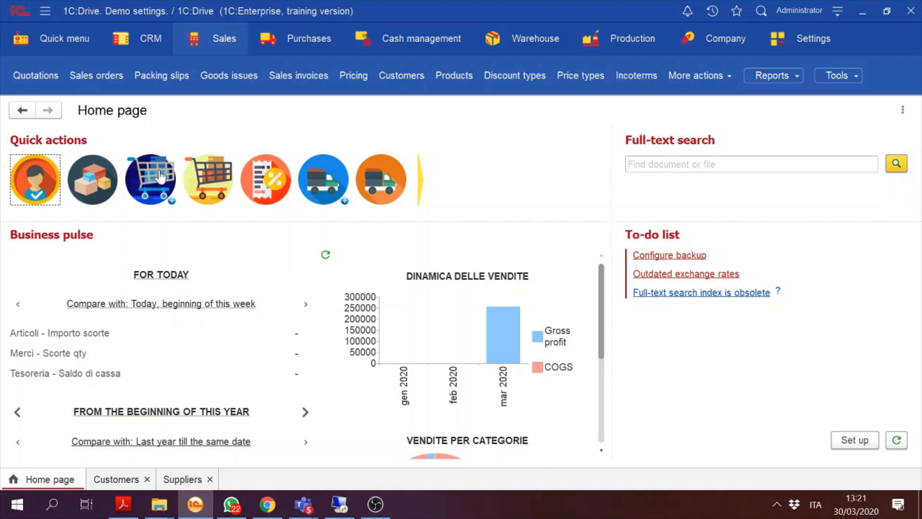
# Step: Look through the available shortcuts in the home page's quick action settings and close them without saving
pyautogui.click(425, 185)
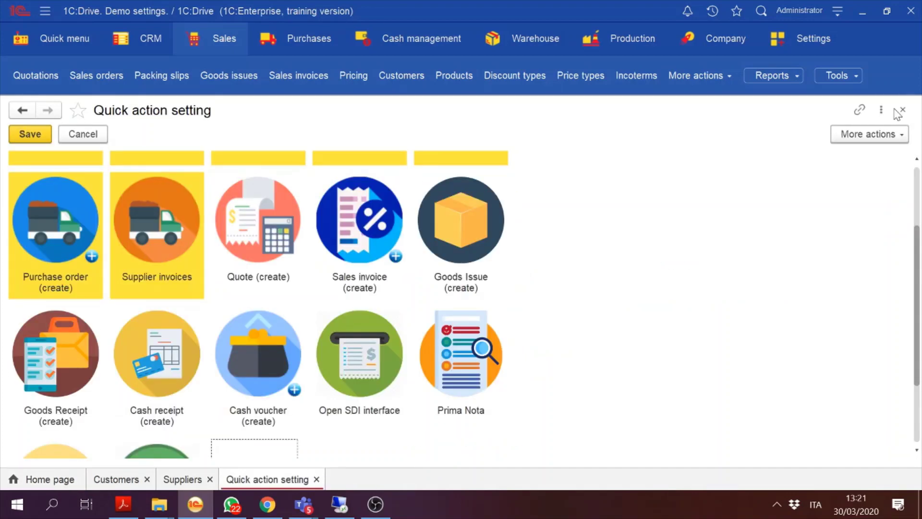
pyautogui.click(904, 110)
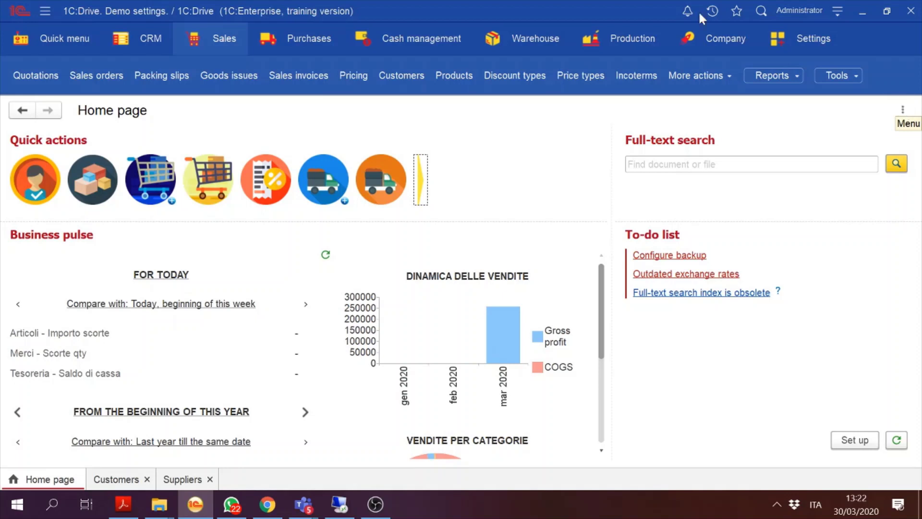
# Step: Open the Purchases section and check Exercise 2's request for quotation stage in the exercise PDF before returning to 1C:Drive
pyautogui.click(298, 44)
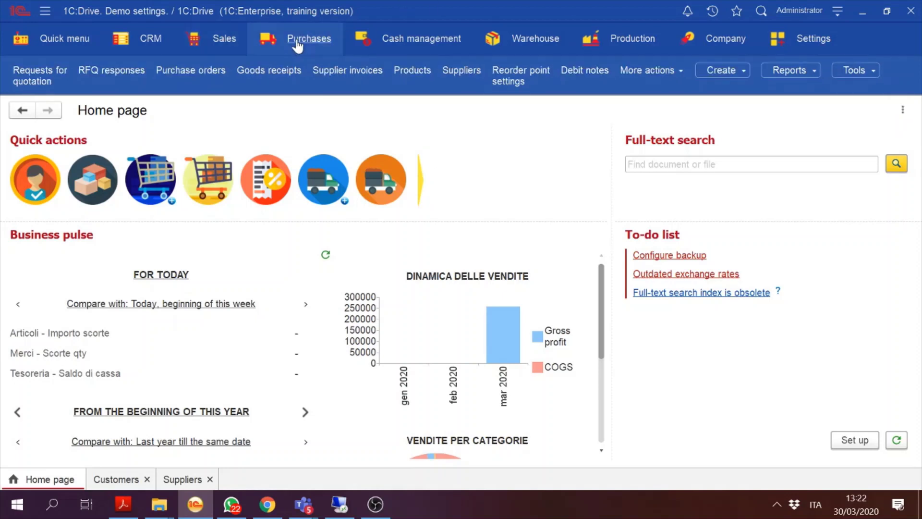
pyautogui.click(121, 509)
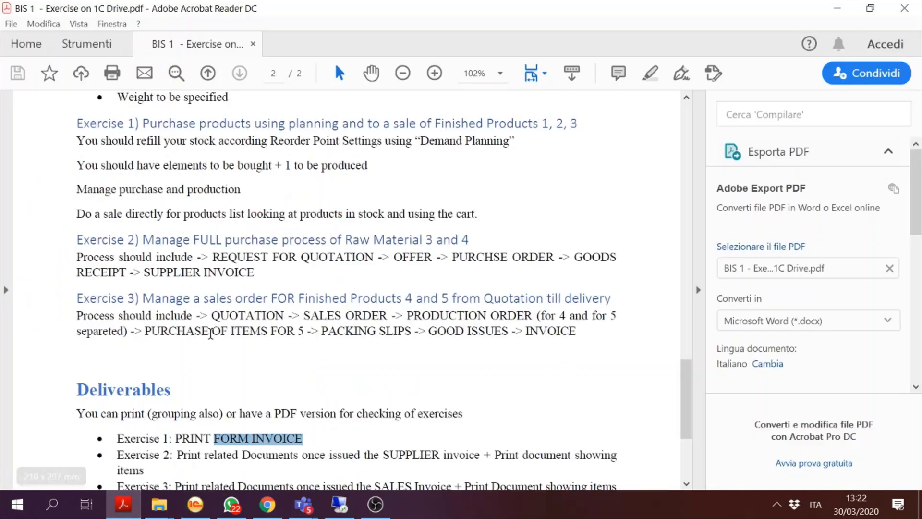
pyautogui.moveTo(222, 260); pyautogui.dragTo(296, 260)
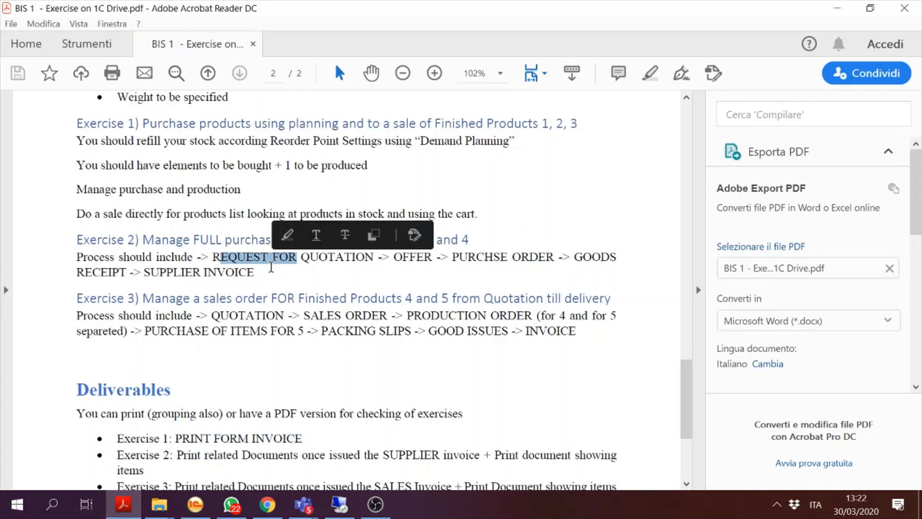
pyautogui.moveTo(125, 514)
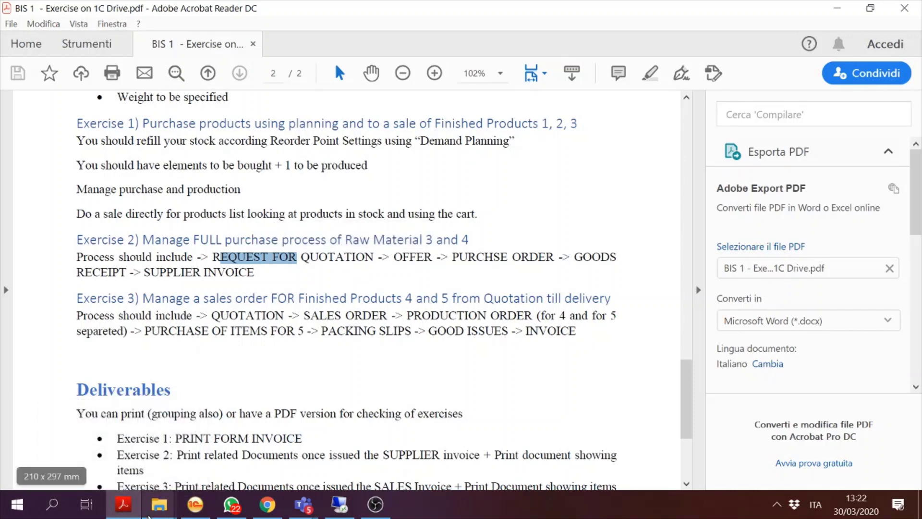
pyautogui.click(127, 508)
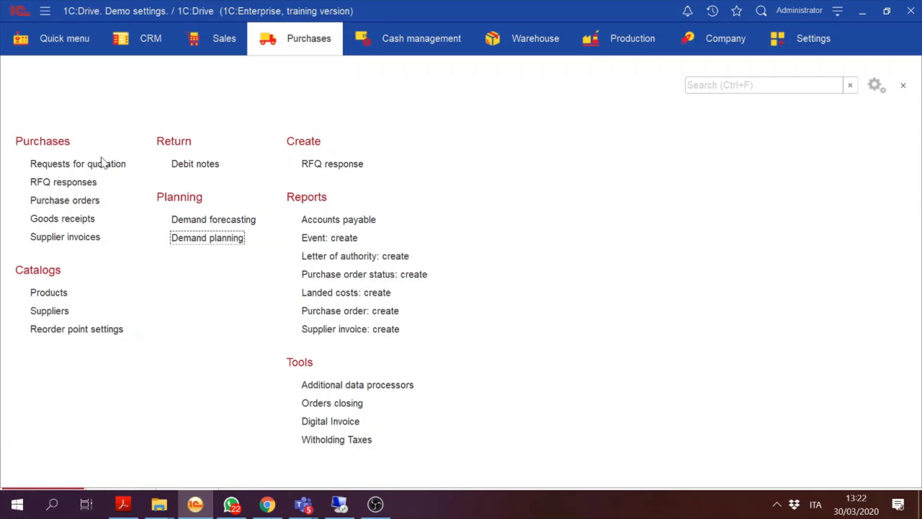
# Step: Create a new purchase request for quotation with the subject "We need products"
pyautogui.click(99, 165)
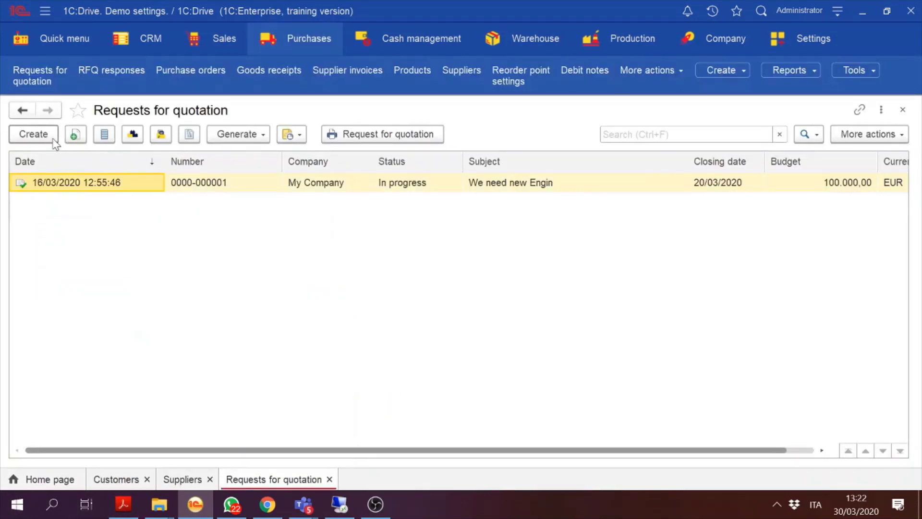
pyautogui.click(47, 139)
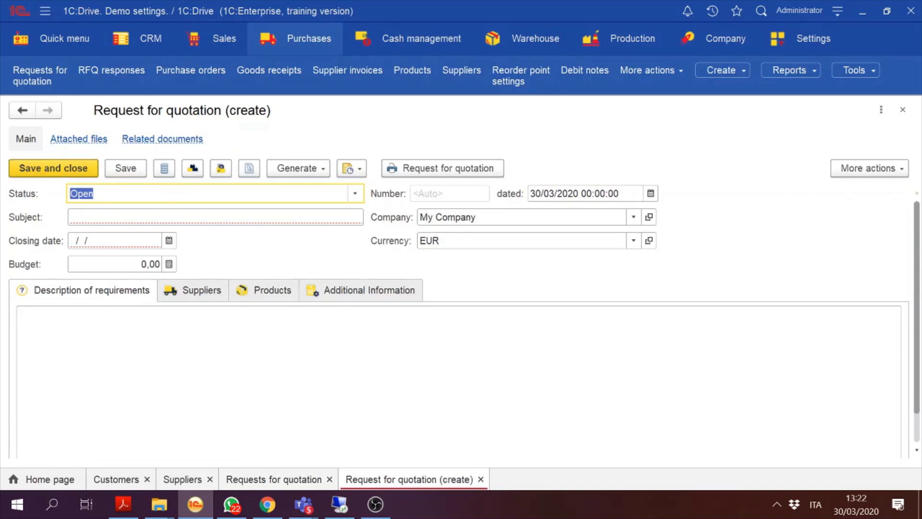
pyautogui.click(216, 217)
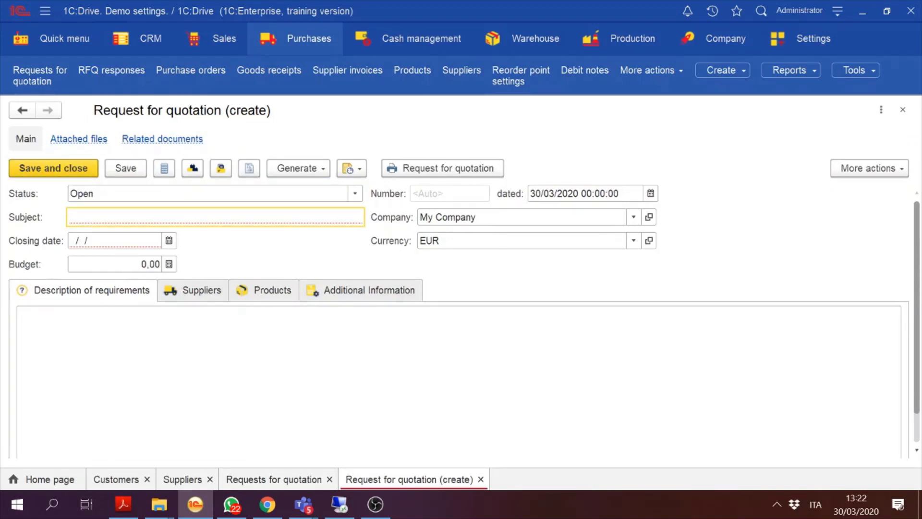
pyautogui.write('We need products')
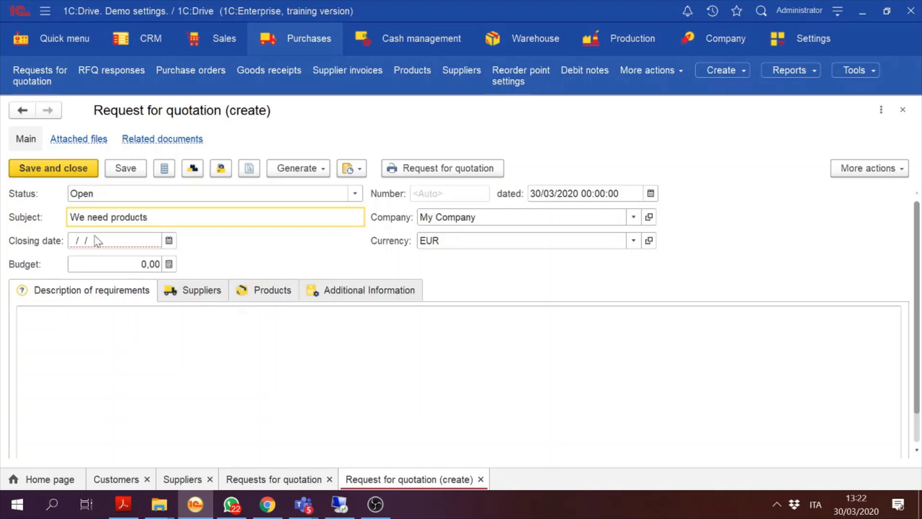
# Step: Set the request's closing date to 31/03/2020 and its budget to 100,00, and enter "Bye" as the description of requirements
pyautogui.click(169, 240)
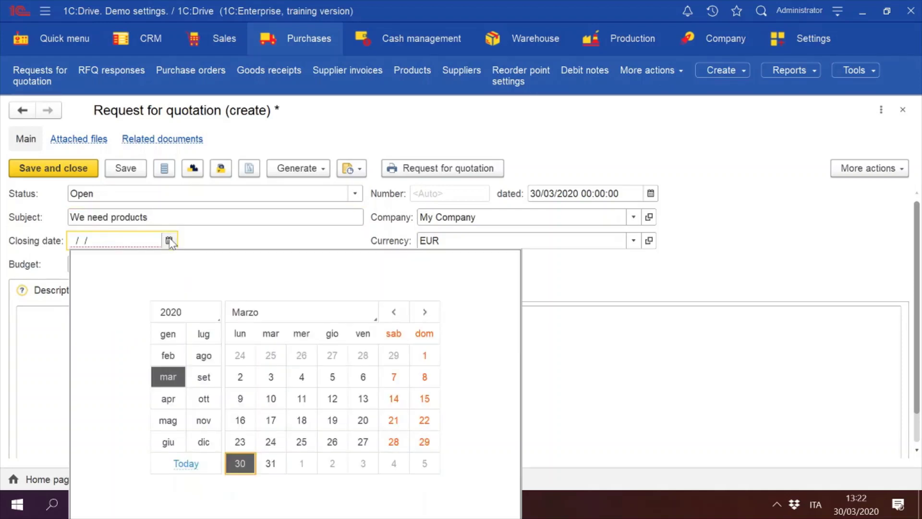
pyautogui.click(271, 463)
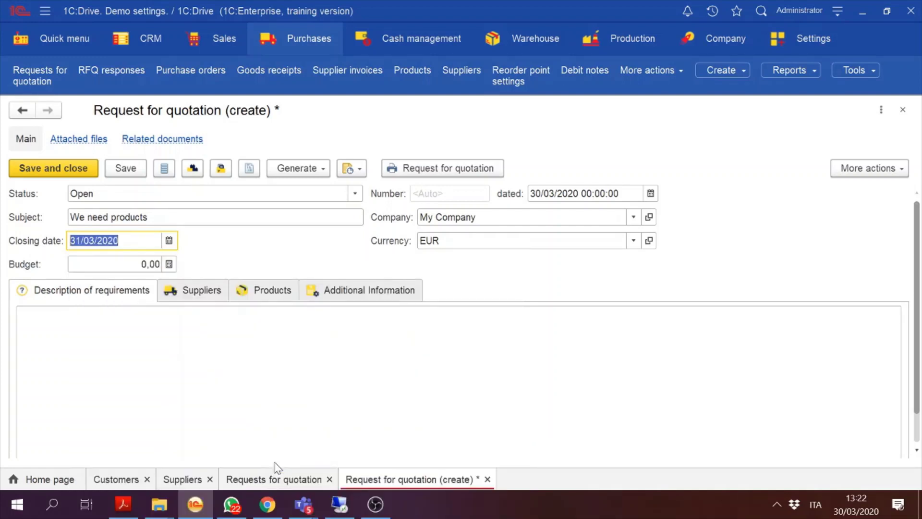
pyautogui.press('Tab')
pyautogui.write('1')
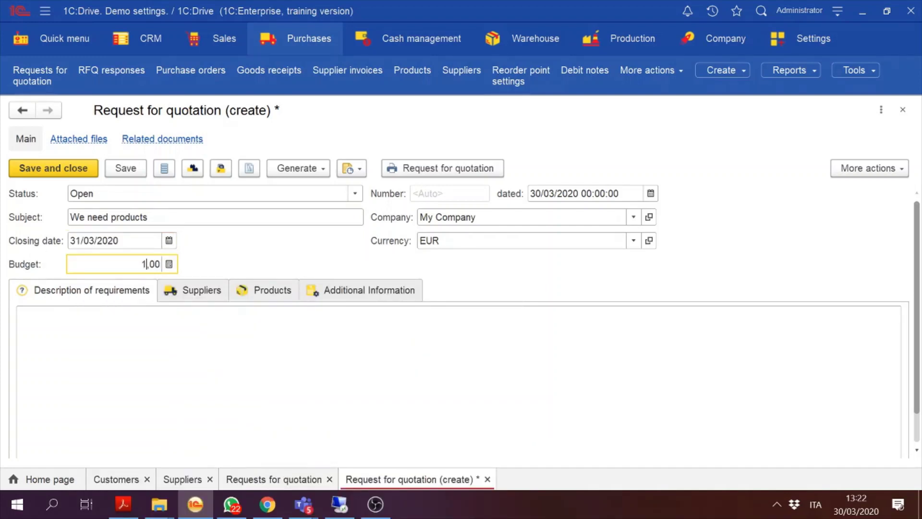
pyautogui.press('Tab')
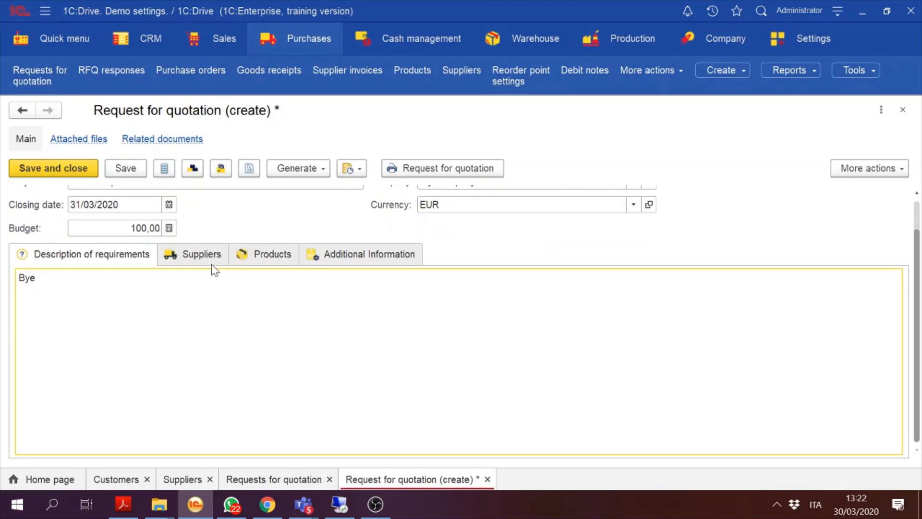
# Step: Add Diesel Engine 1.9 tdi and Engine KP020 to the request's product list
pyautogui.click(259, 253)
pyautogui.click(35, 281)
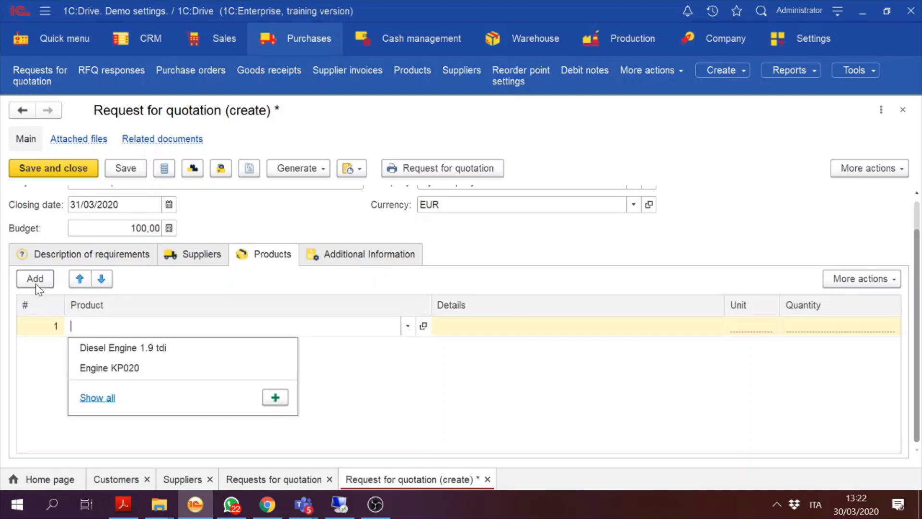
pyautogui.click(162, 347)
pyautogui.click(37, 281)
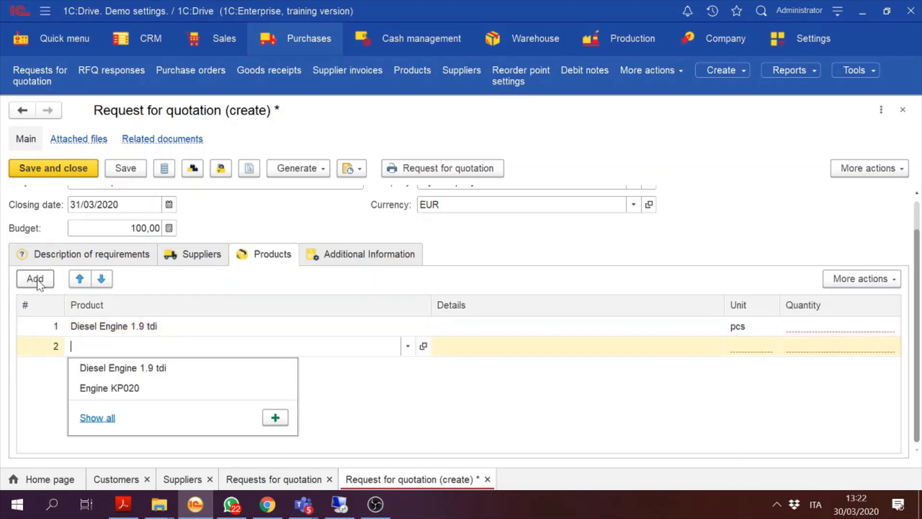
pyautogui.click(110, 387)
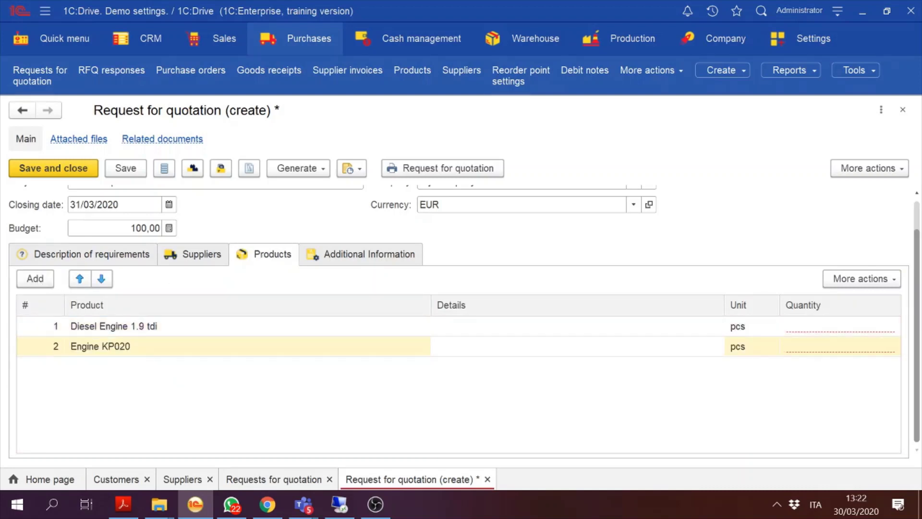
# Step: Set the requested quantity to 10 pcs for both Diesel Engine 1.9 tdi and Engine KP020
pyautogui.doubleClick(805, 330)
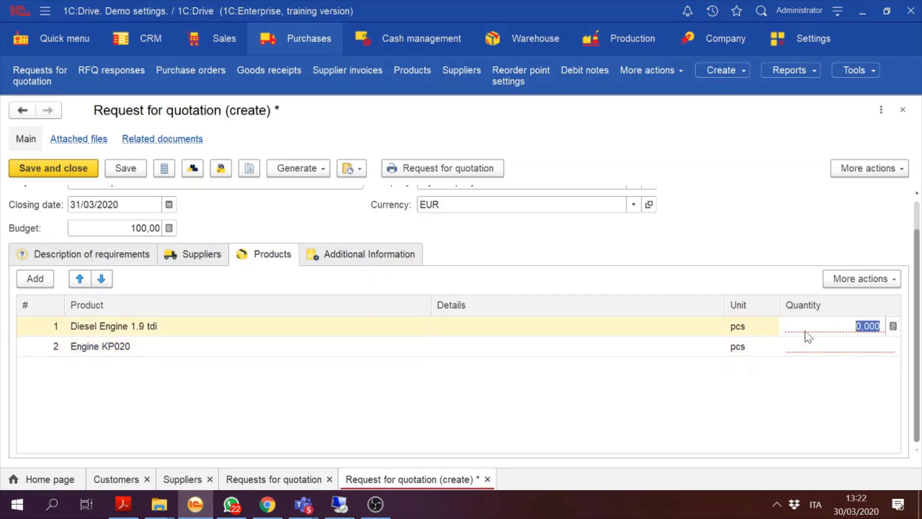
pyautogui.write('10')
pyautogui.doubleClick(810, 354)
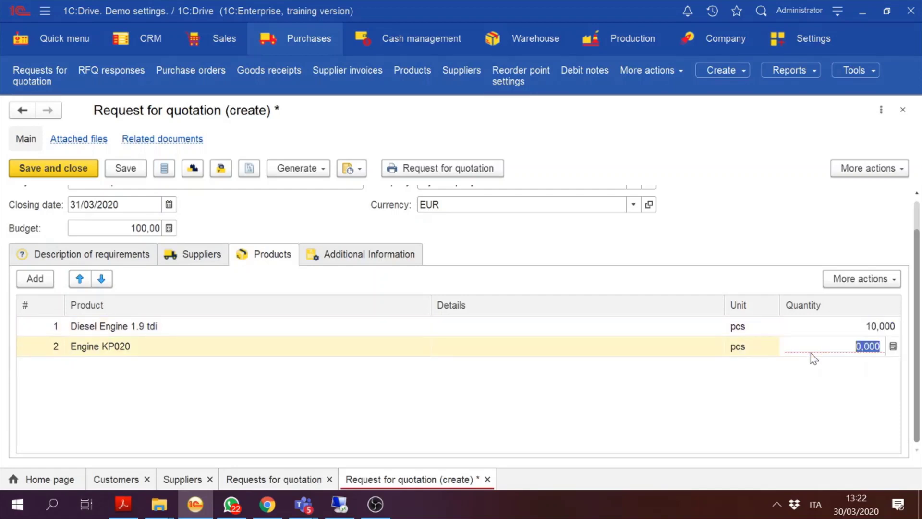
pyautogui.write('10')
pyautogui.press('Return')
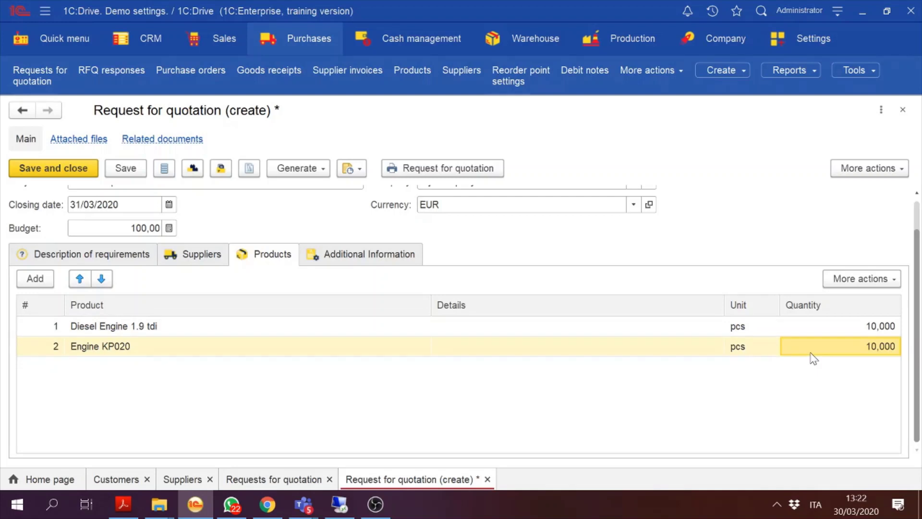
# Step: Add MotorParts and Engine for everyone as suppliers and save the request for quotation
pyautogui.click(200, 255)
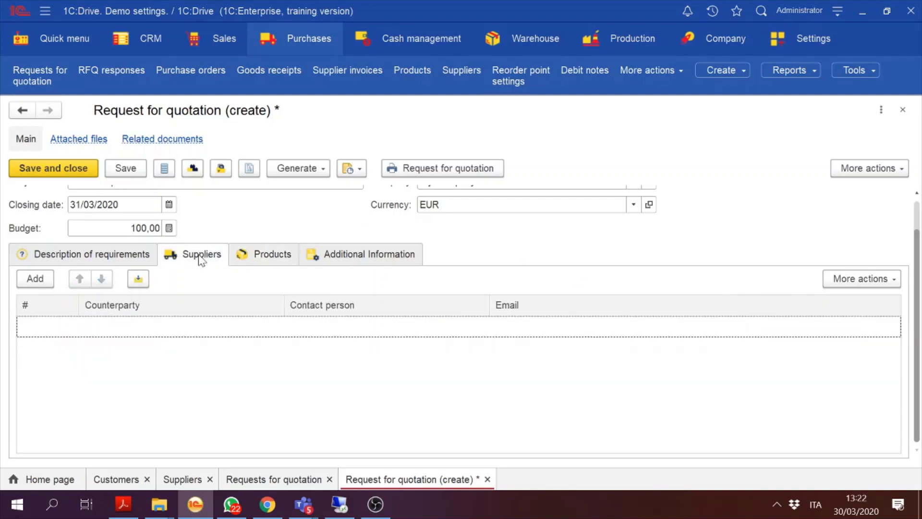
pyautogui.click(27, 284)
pyautogui.click(130, 366)
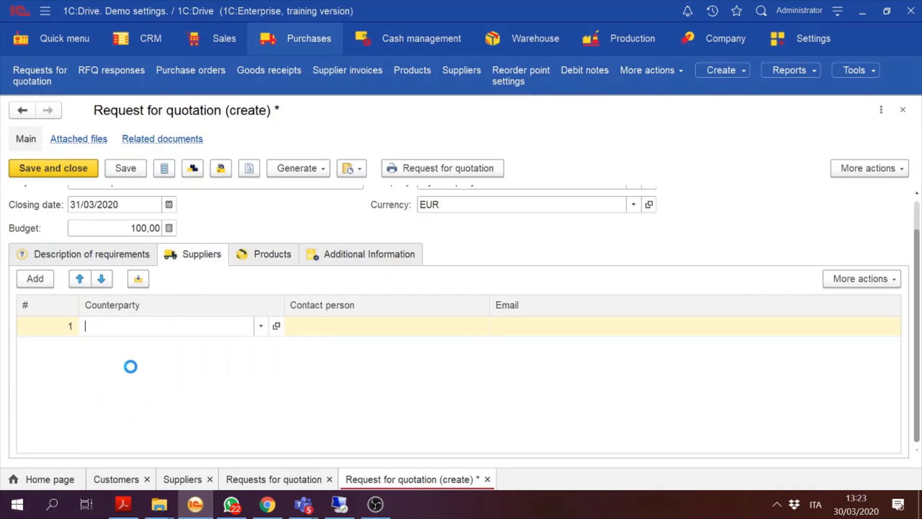
pyautogui.click(36, 280)
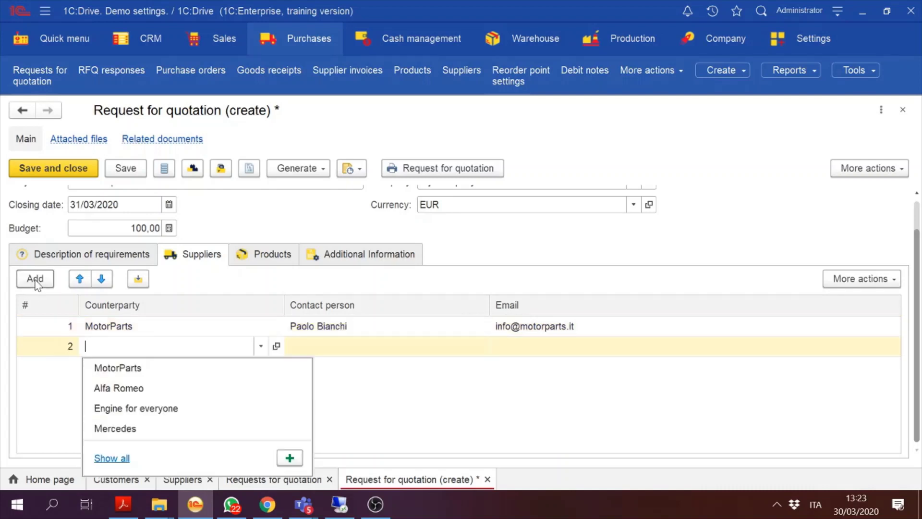
pyautogui.click(129, 408)
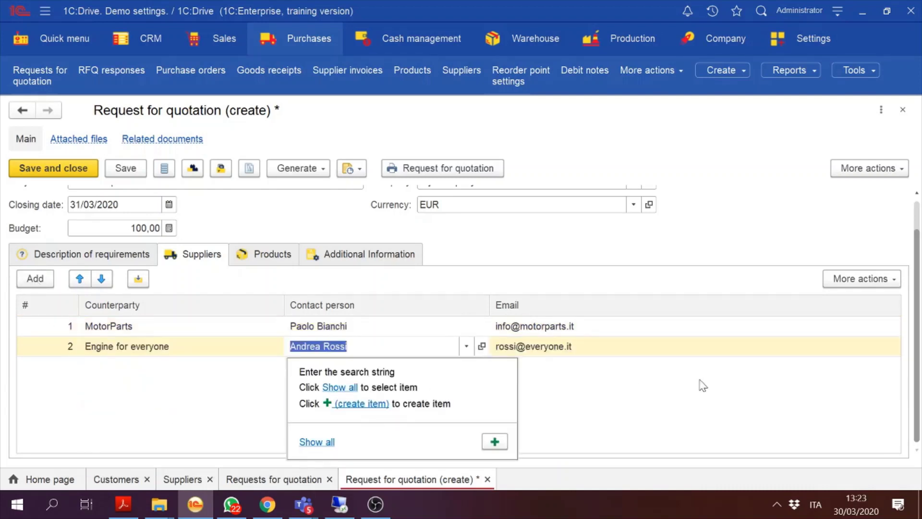
pyautogui.click(125, 168)
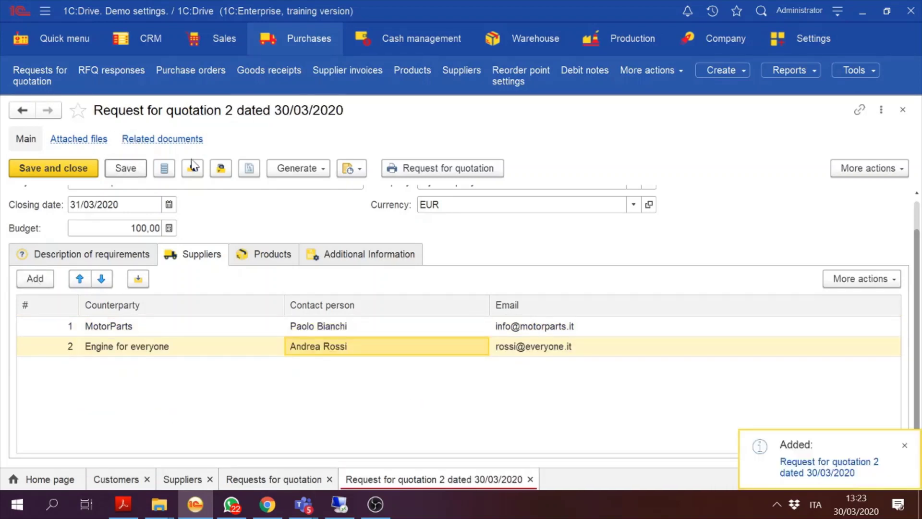
pyautogui.scroll(1, 686, 212)
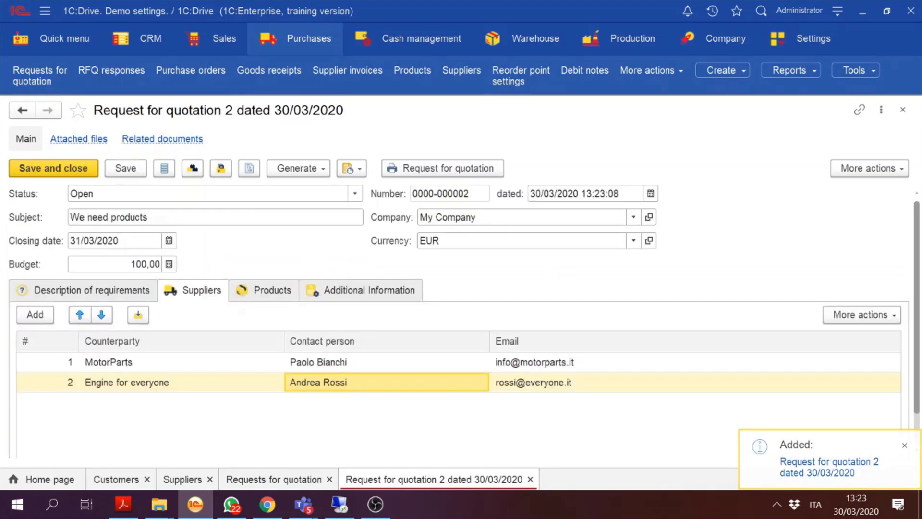
# Step: Set the status of the "We need products" request for quotation to In progress and save it
pyautogui.click(60, 169)
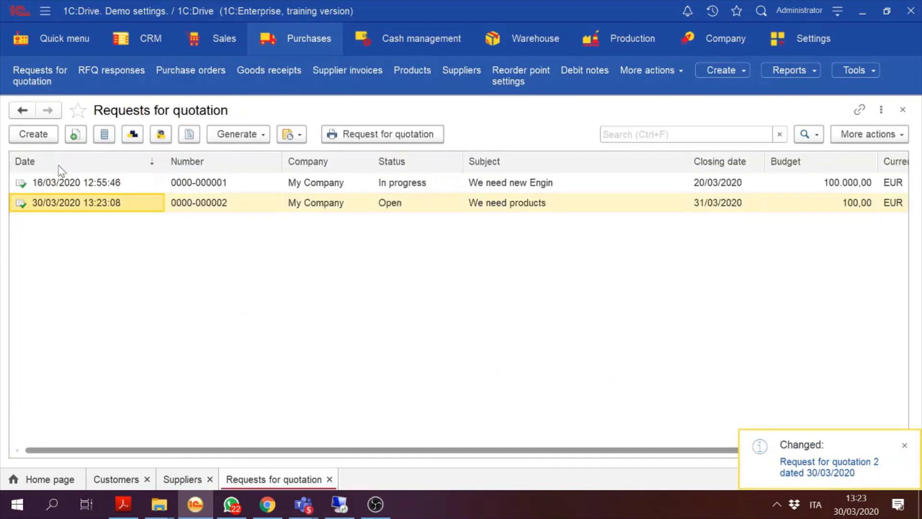
pyautogui.doubleClick(370, 205)
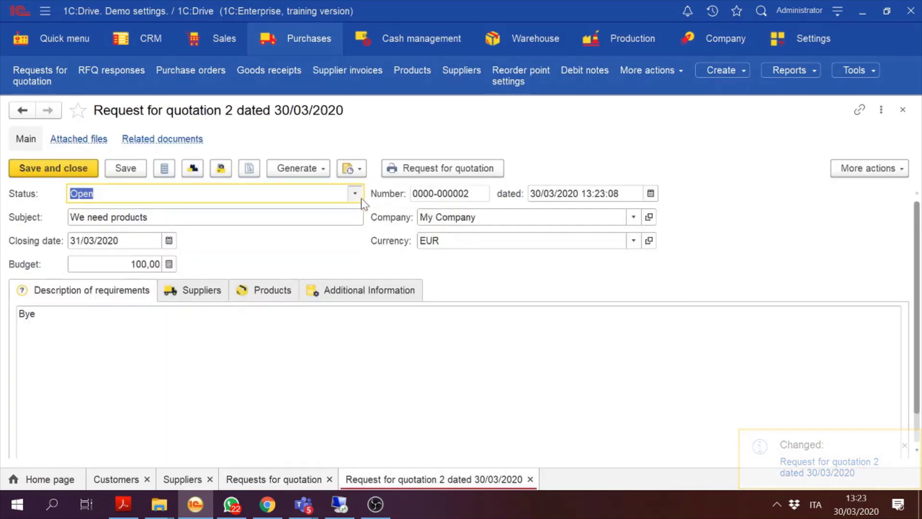
pyautogui.click(361, 198)
pyautogui.click(149, 244)
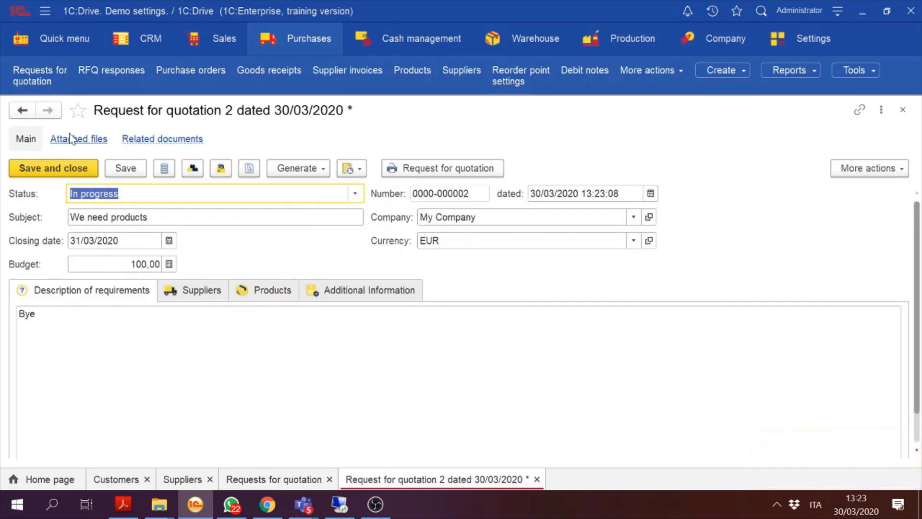
pyautogui.click(50, 170)
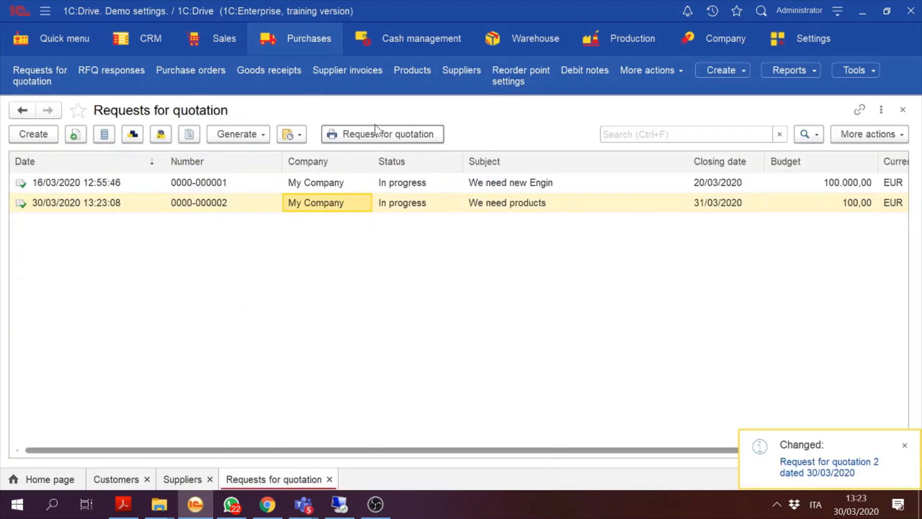
pyautogui.click(237, 134)
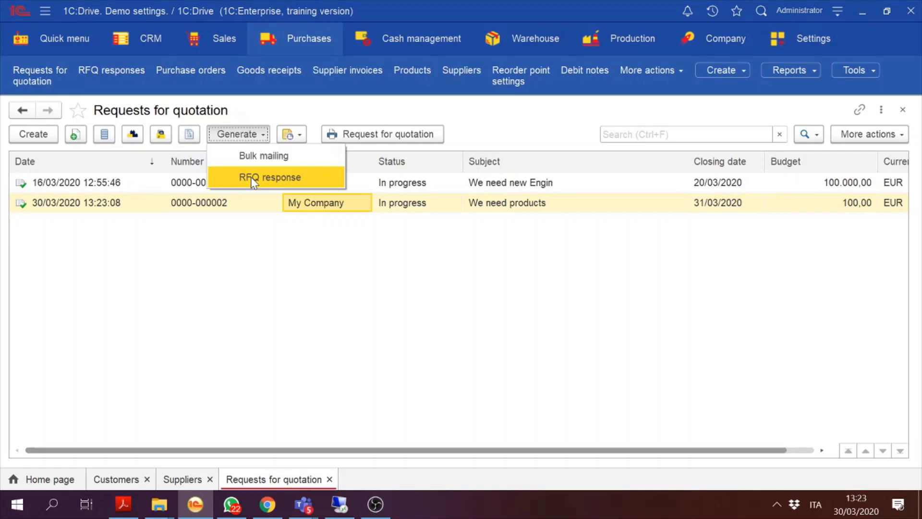
pyautogui.click(225, 382)
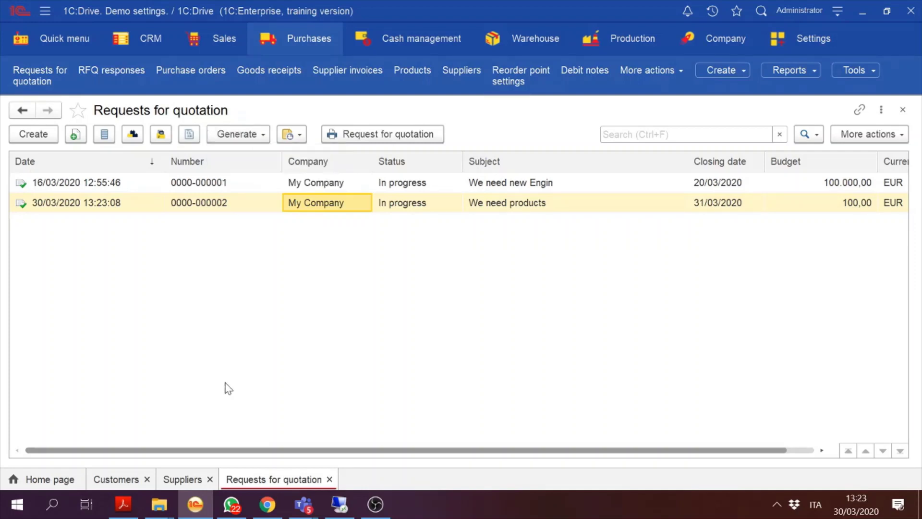
pyautogui.click(304, 44)
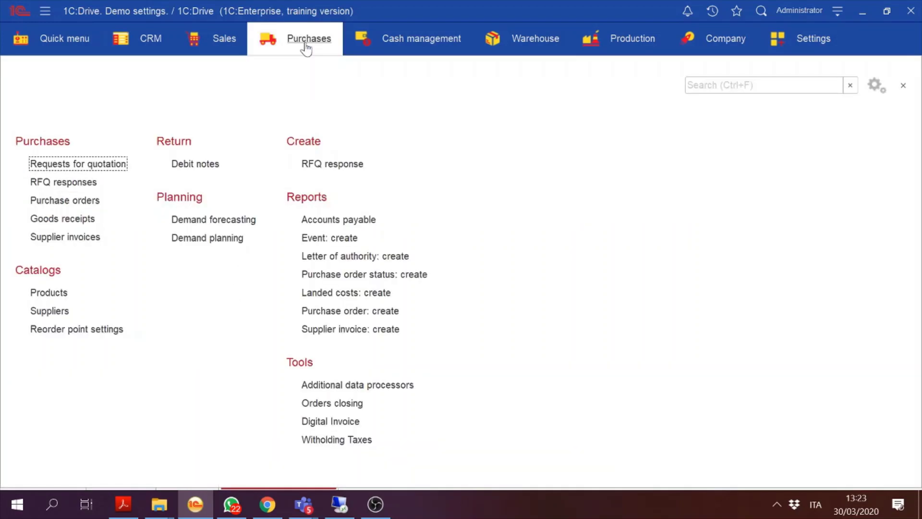
pyautogui.click(77, 182)
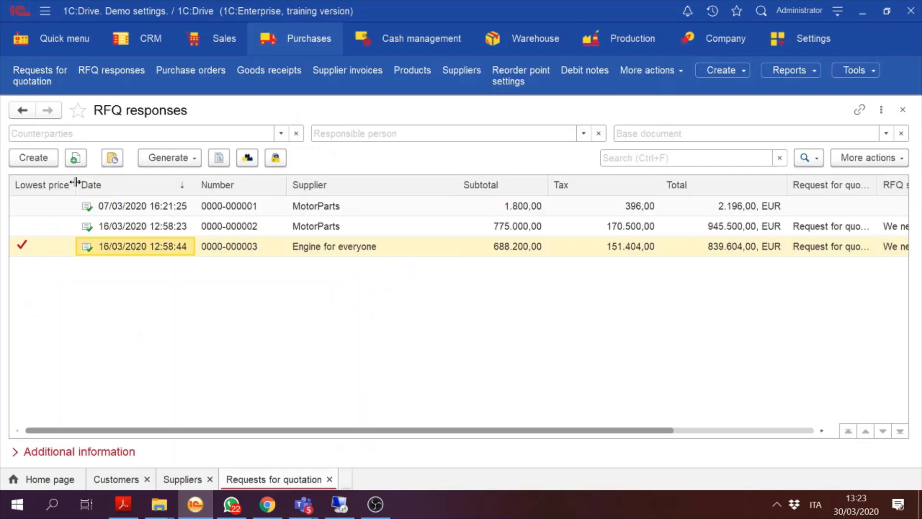
pyautogui.click(37, 158)
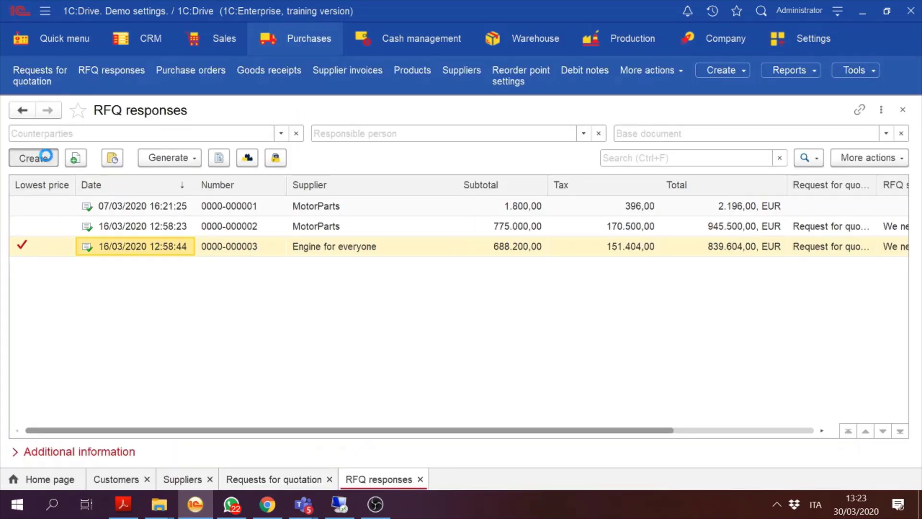
pyautogui.write('m')
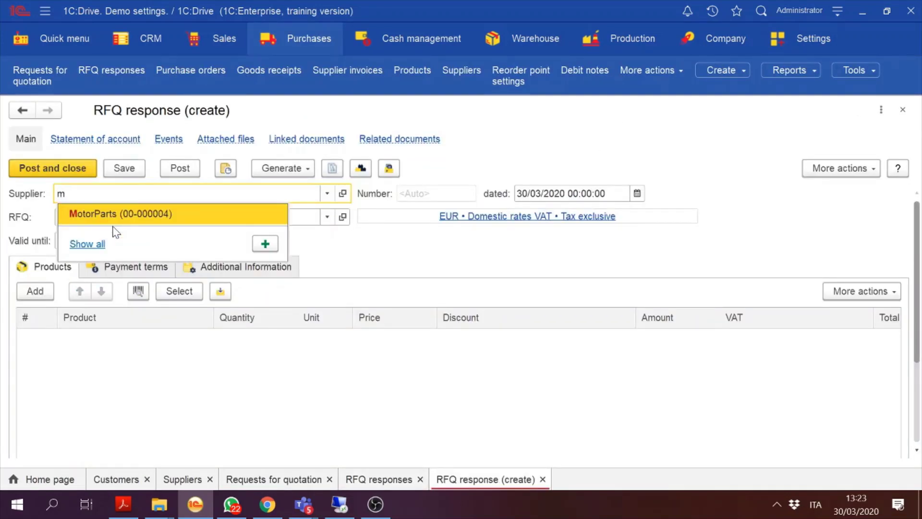
pyautogui.click(130, 216)
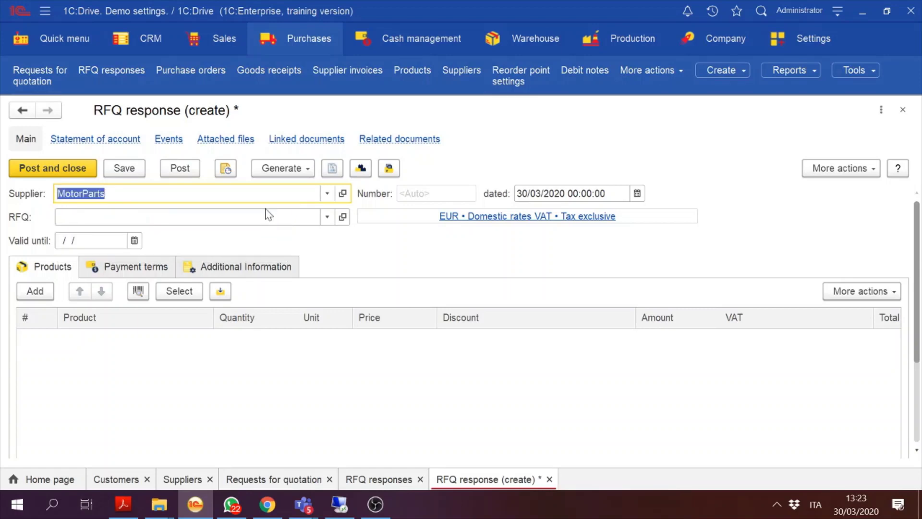
pyautogui.click(323, 216)
pyautogui.click(86, 312)
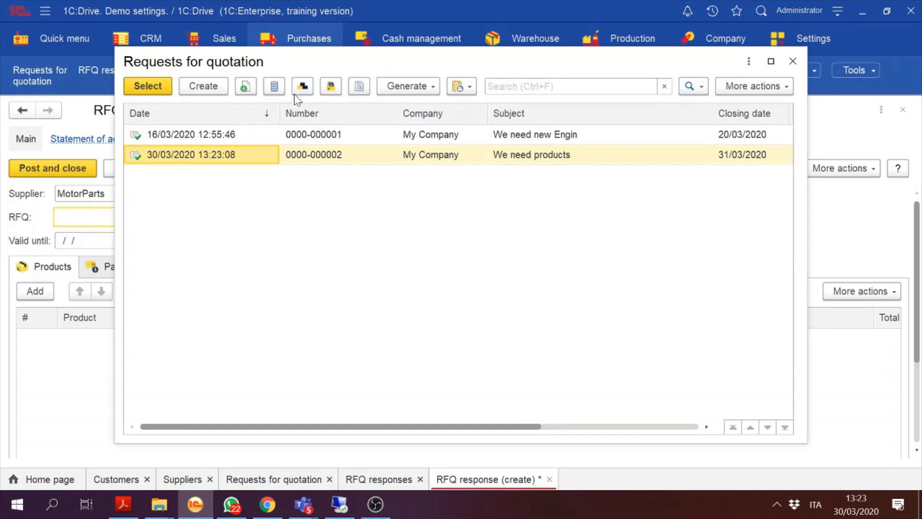
pyautogui.doubleClick(200, 156)
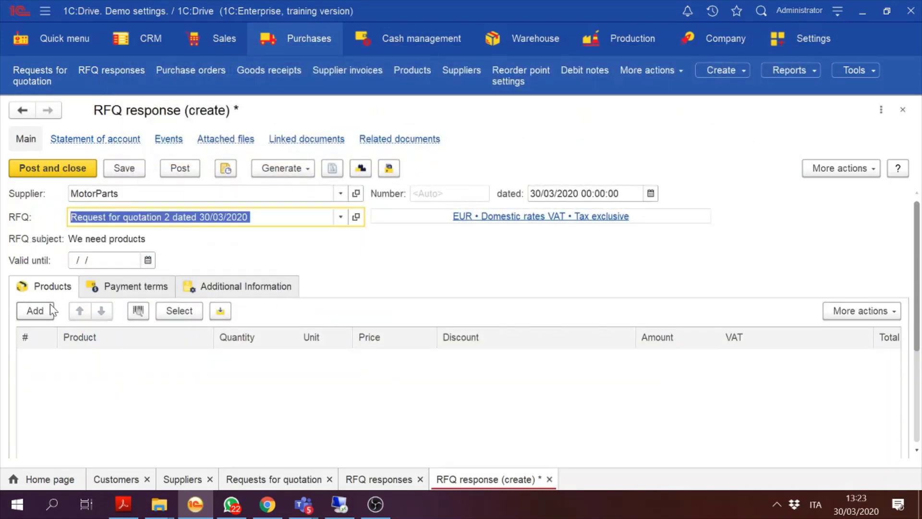
pyautogui.click(35, 311)
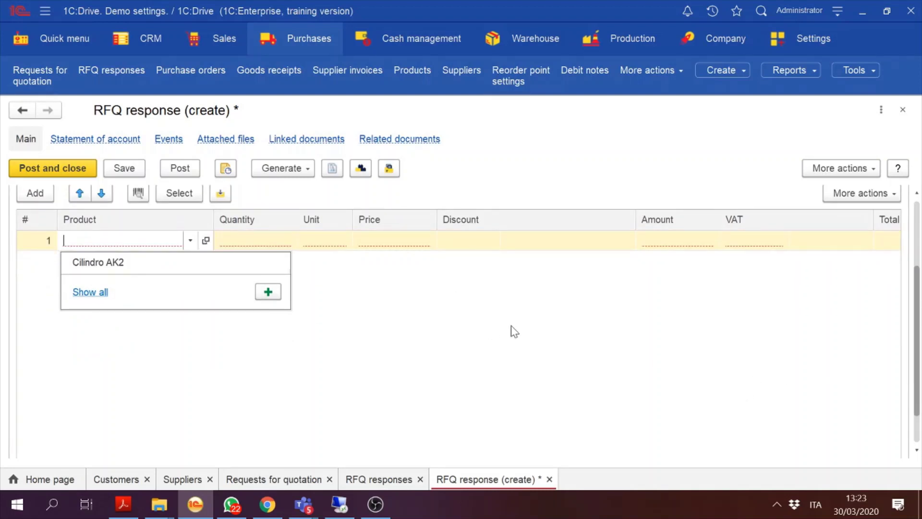
pyautogui.press('Escape')
pyautogui.click(917, 207)
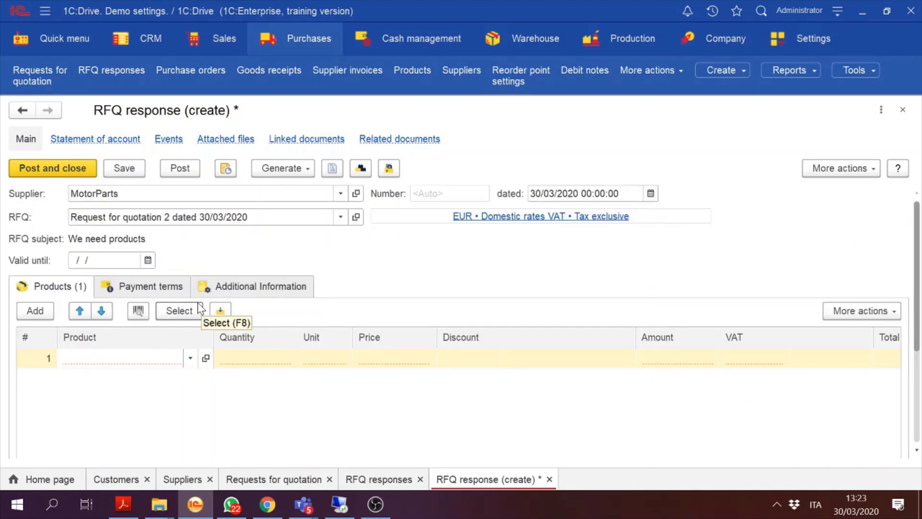
pyautogui.press('Escape')
pyautogui.press('Escape')
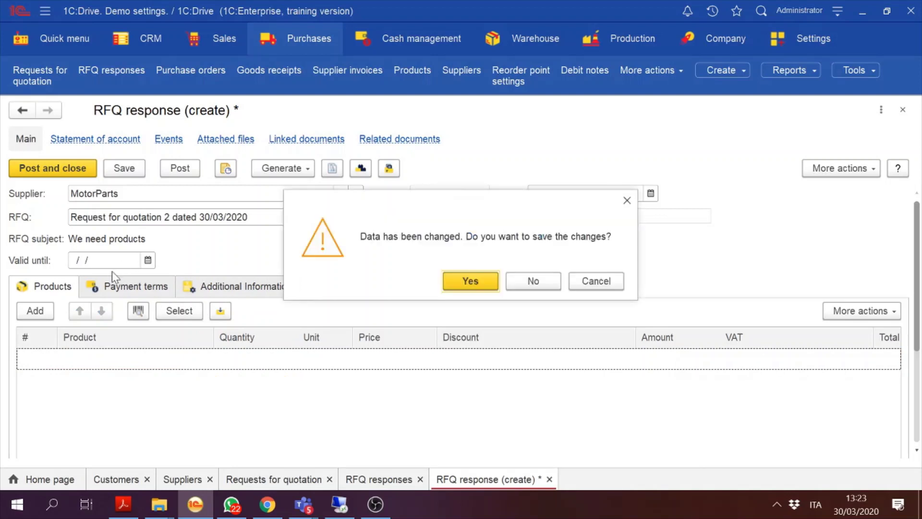
pyautogui.click(529, 279)
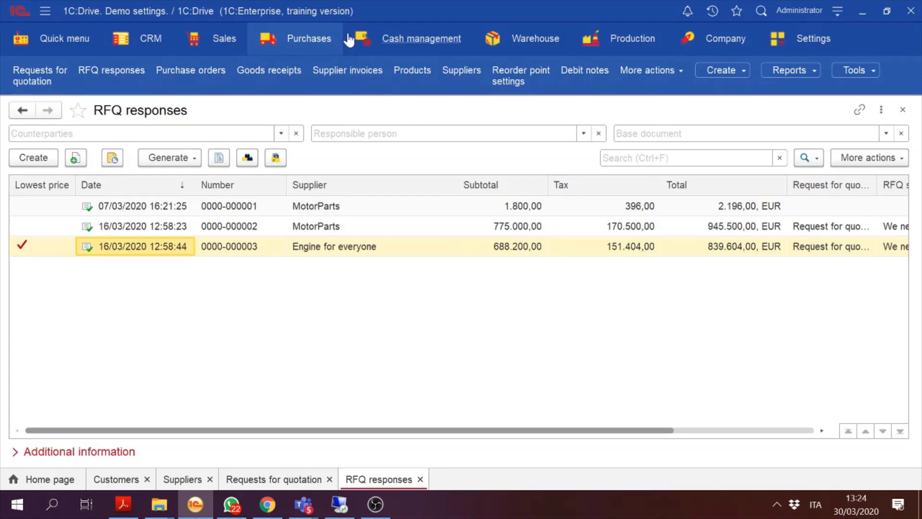
# Step: Generate an RFQ response for supplier MotorParts from the "We need products" request for quotation
pyautogui.click(323, 46)
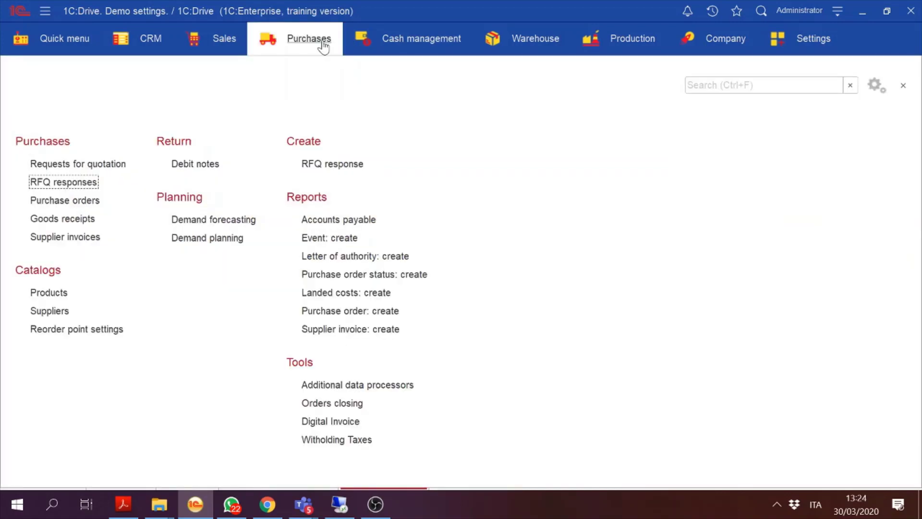
pyautogui.click(41, 162)
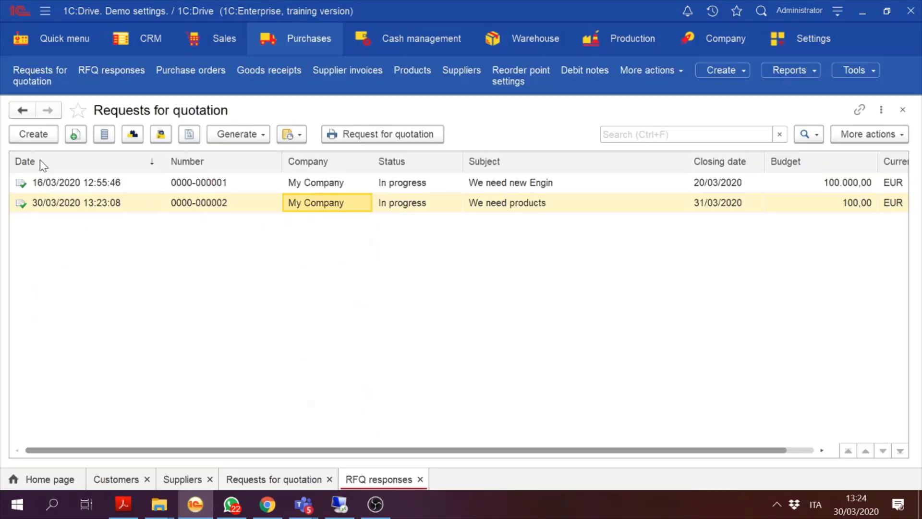
pyautogui.rightClick(294, 207)
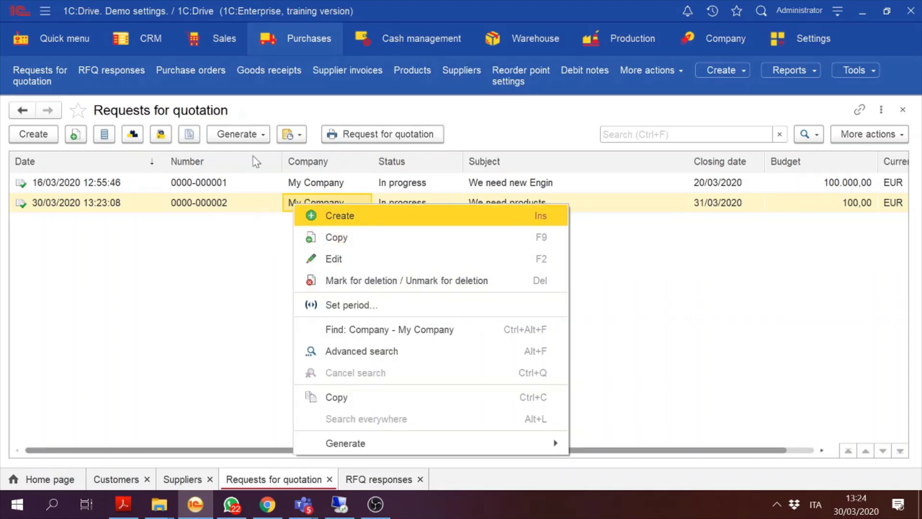
pyautogui.click(249, 134)
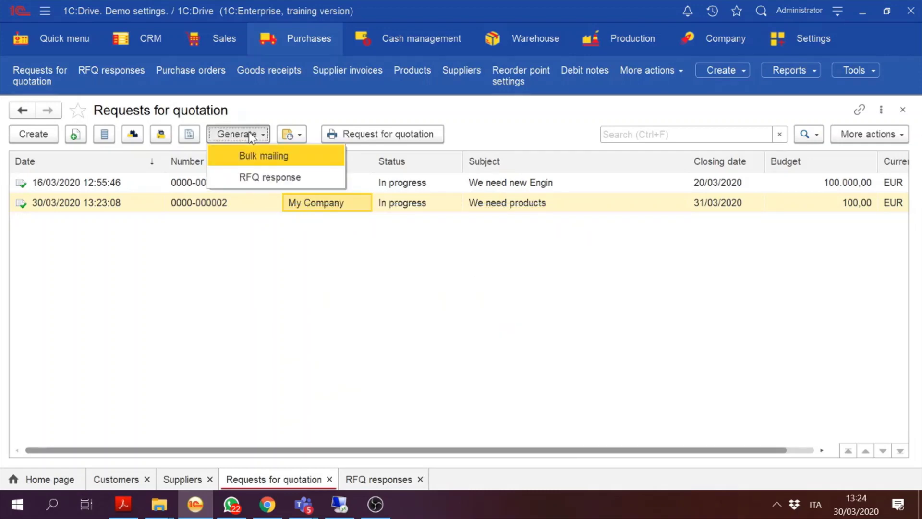
pyautogui.click(259, 177)
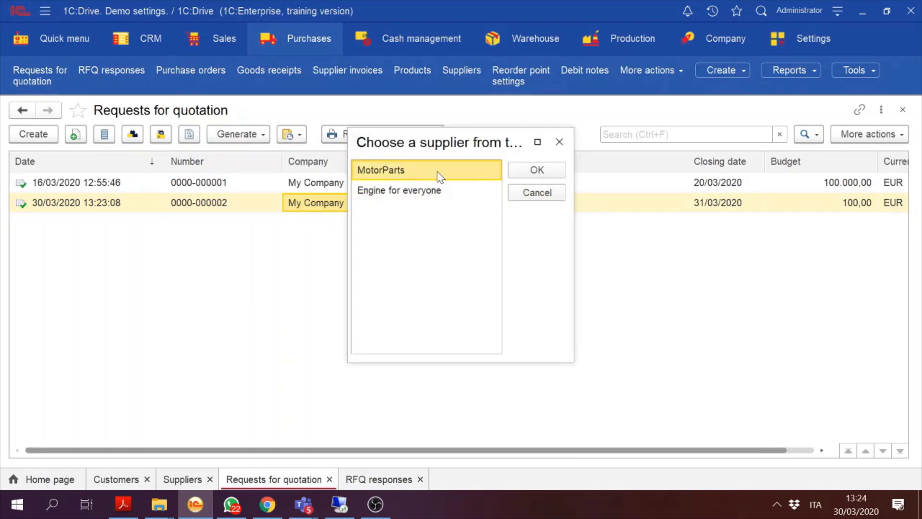
pyautogui.doubleClick(436, 171)
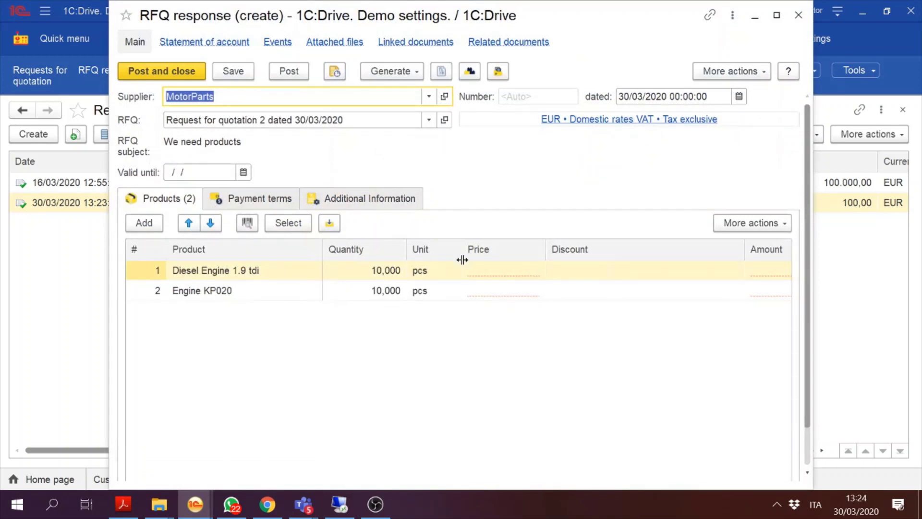
# Step: Set the prices to 1.000,00 for Diesel Engine 1.9 tdi and 1.800,00 for Engine KP020, then post and close the MotorParts response
pyautogui.click(505, 269)
pyautogui.write('10,00')
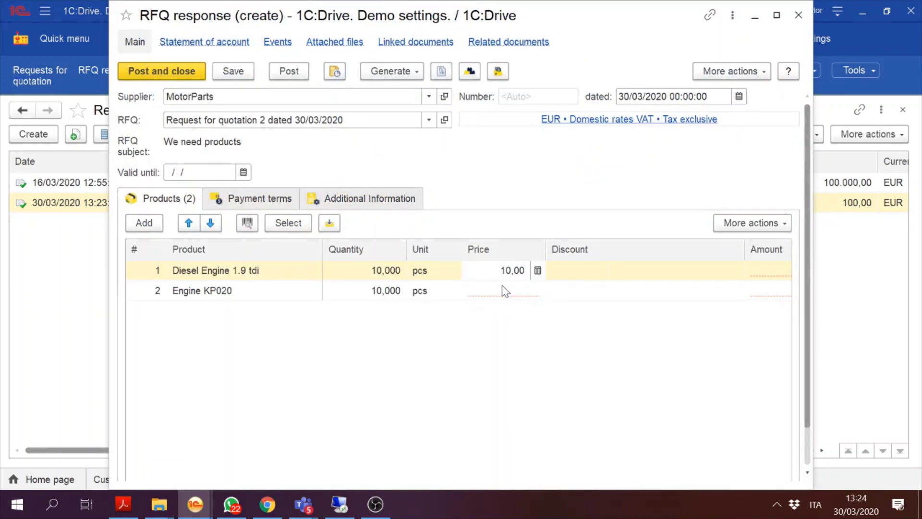
pyautogui.click(506, 290)
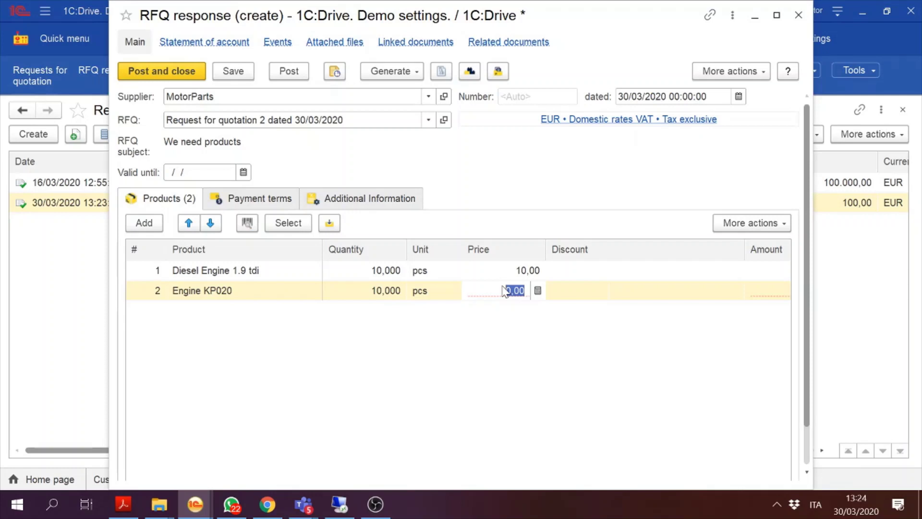
pyautogui.write('1.80')
pyautogui.click(504, 278)
pyautogui.click(504, 277)
pyautogui.write('1.')
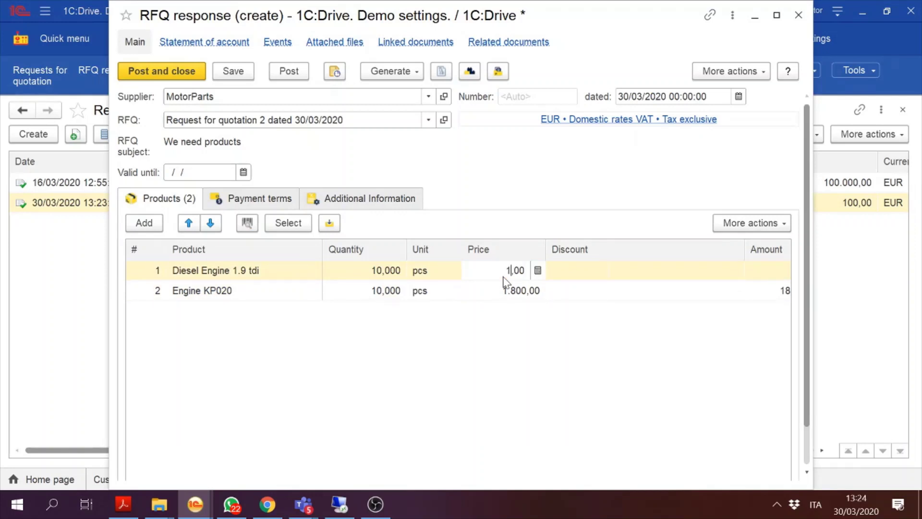
pyautogui.write('000')
pyautogui.click(387, 367)
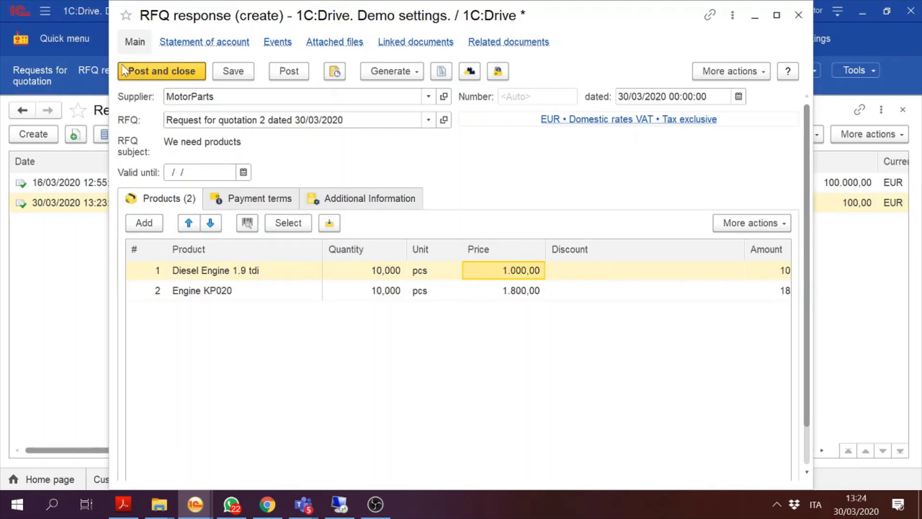
pyautogui.click(282, 75)
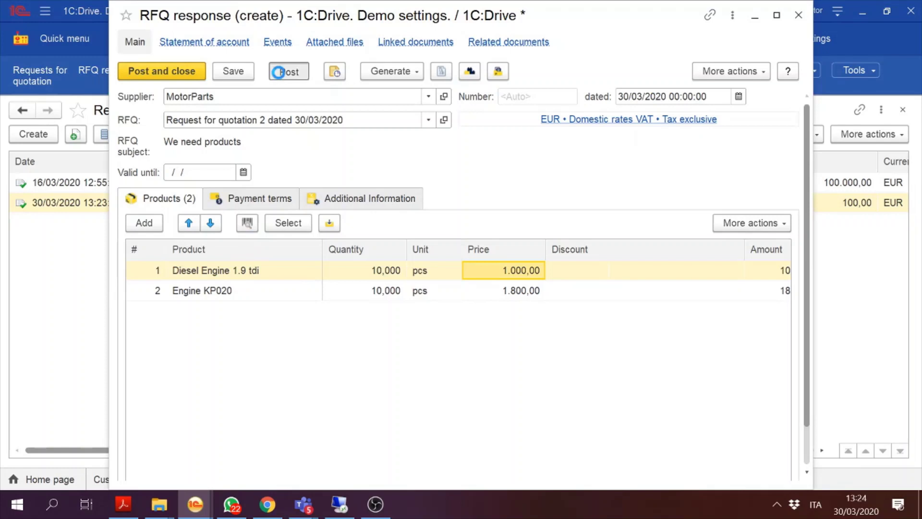
pyautogui.click(180, 72)
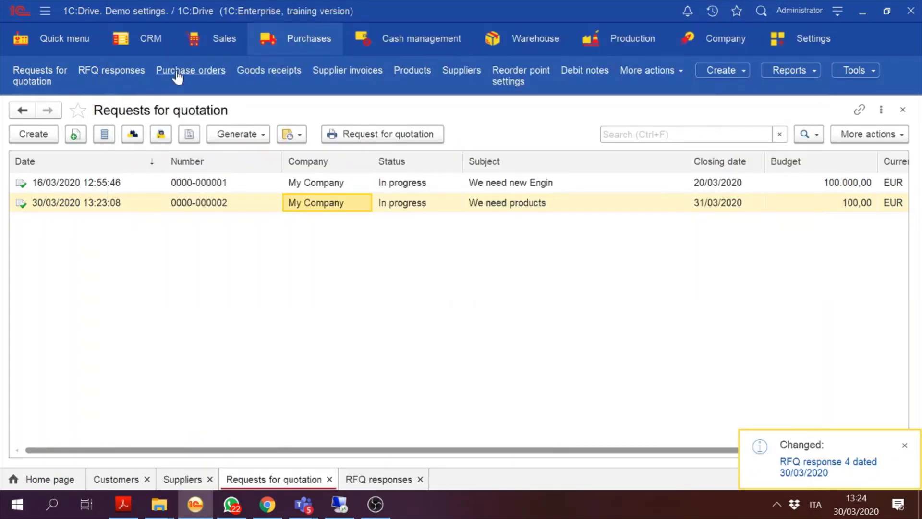
# Step: Generate a second RFQ response from the same request for supplier Engine for everyone
pyautogui.click(238, 134)
pyautogui.click(298, 178)
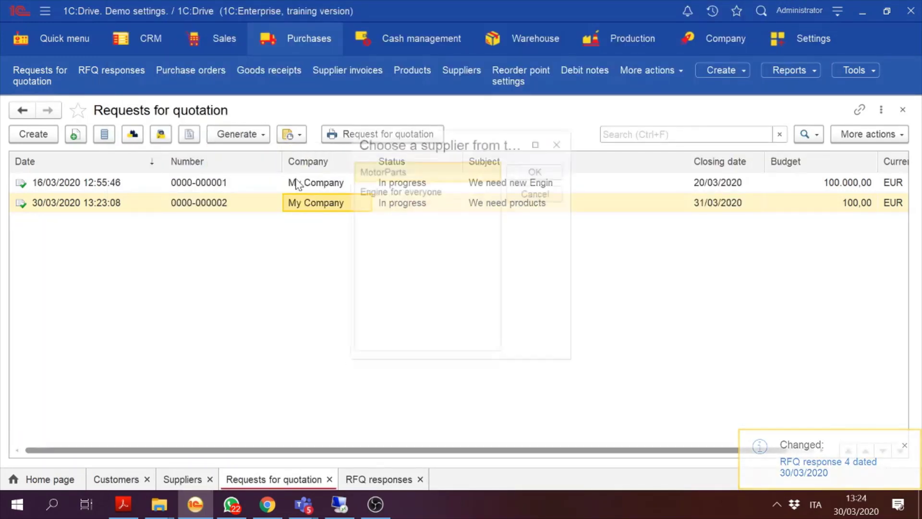
pyautogui.doubleClick(417, 189)
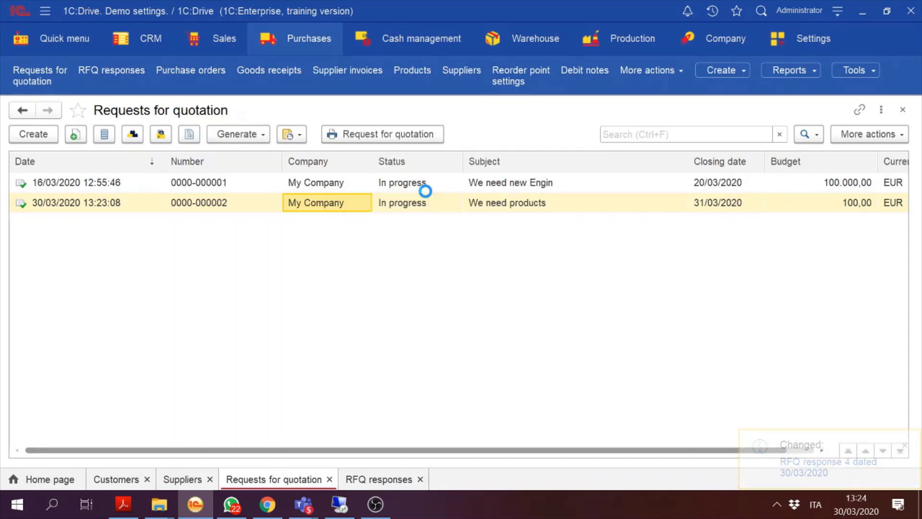
# Step: Price Diesel Engine 1.9 tdi at 800,00 and Engine KP020 at 900,00, and post and close the Engine for everyone response
pyautogui.click(478, 273)
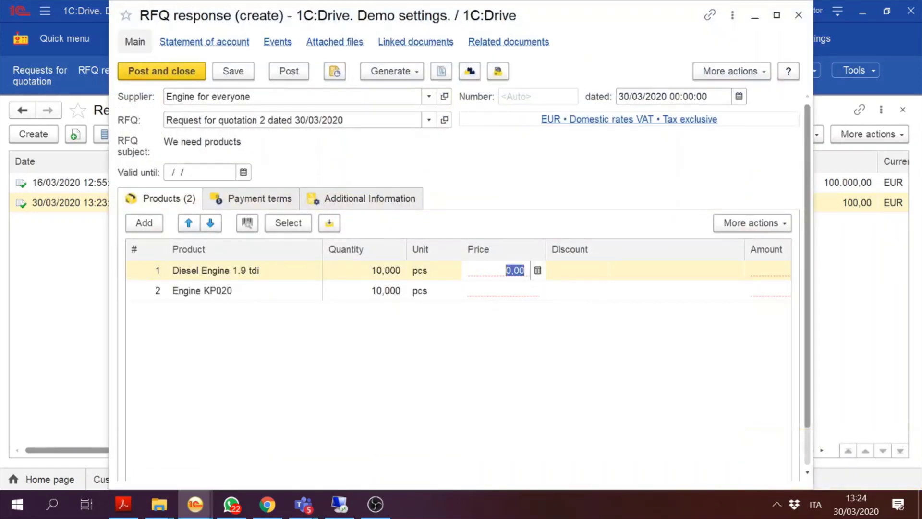
pyautogui.write('80')
pyautogui.click(498, 292)
pyautogui.write('900,00')
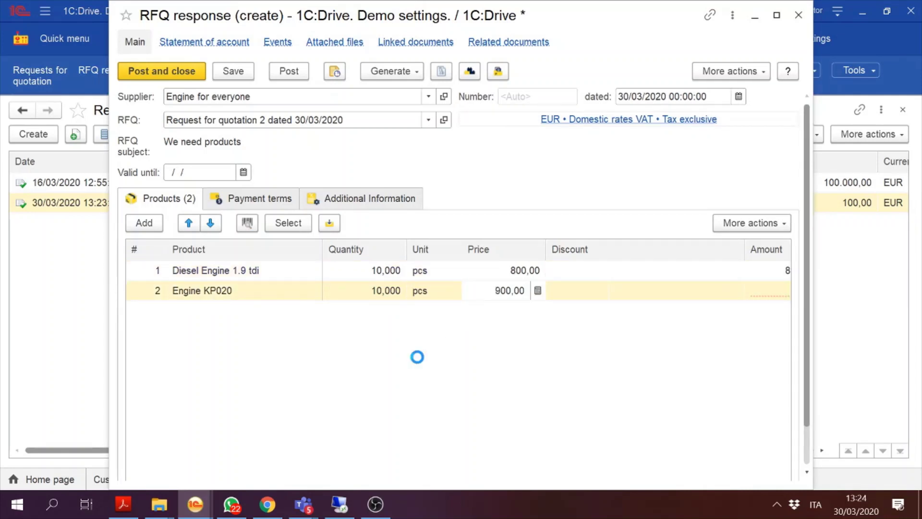
pyautogui.click(416, 357)
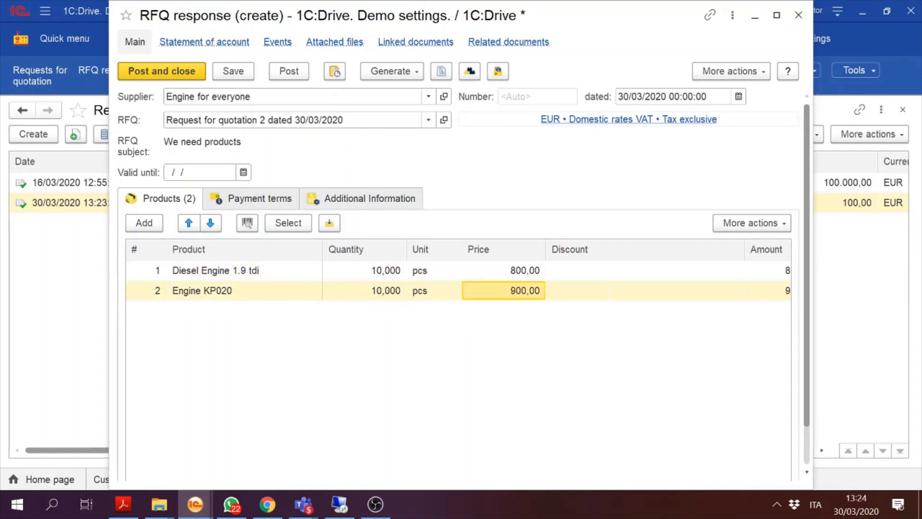
pyautogui.click(286, 74)
pyautogui.click(187, 70)
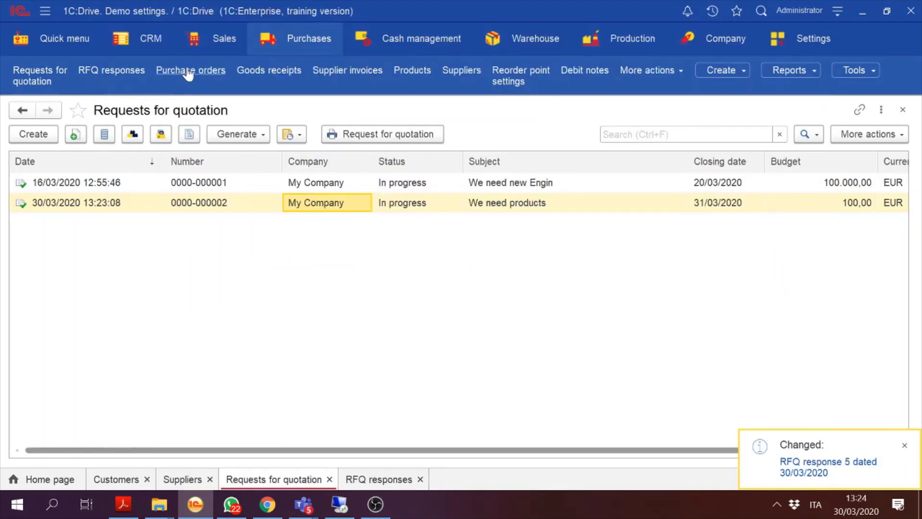
# Step: Generate a purchase order from the lowest-price Engine for everyone RFQ response of 30/03/2020 and post it
pyautogui.click(295, 43)
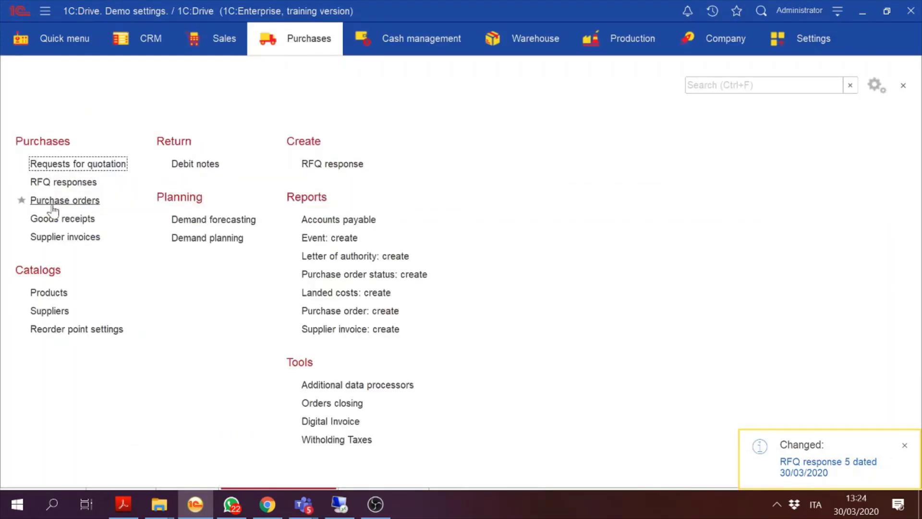
pyautogui.click(58, 184)
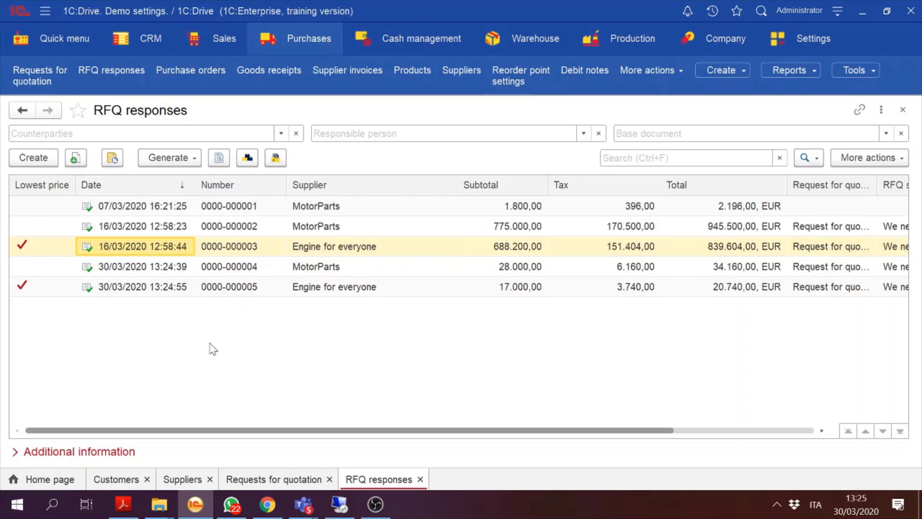
pyautogui.click(149, 287)
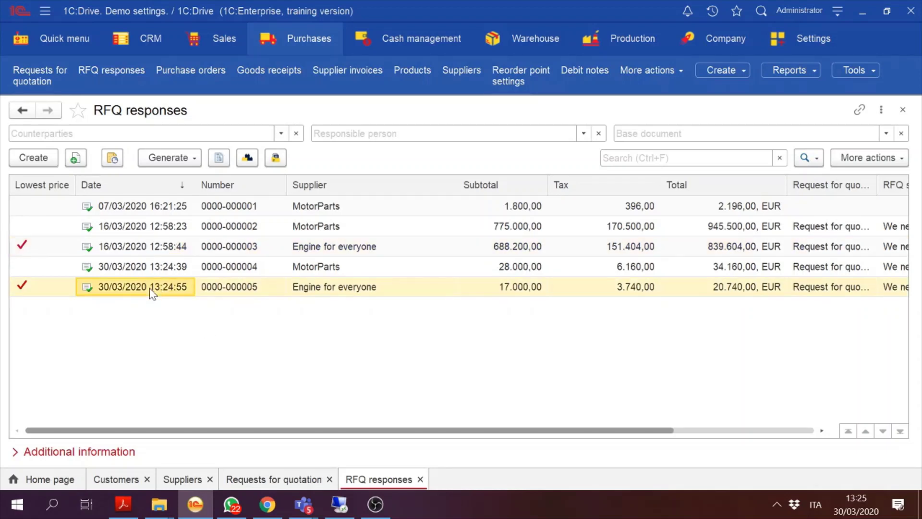
pyautogui.click(185, 156)
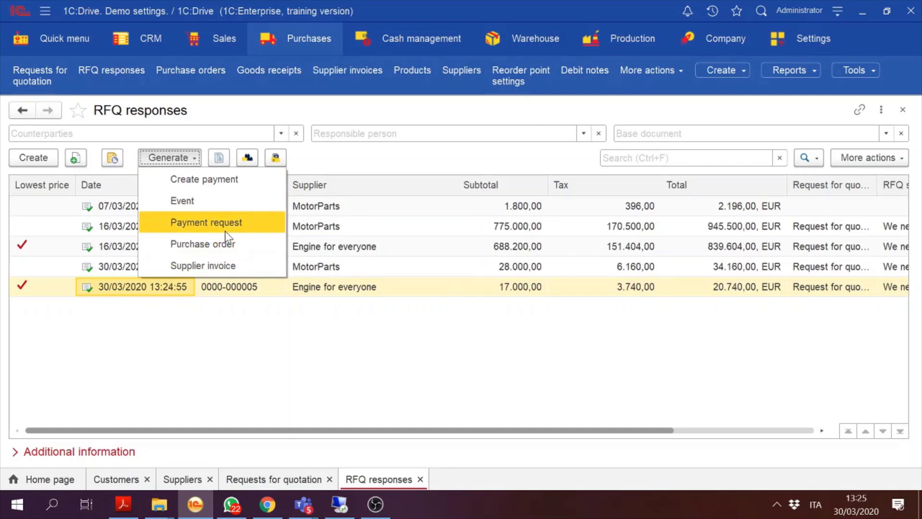
pyautogui.click(222, 246)
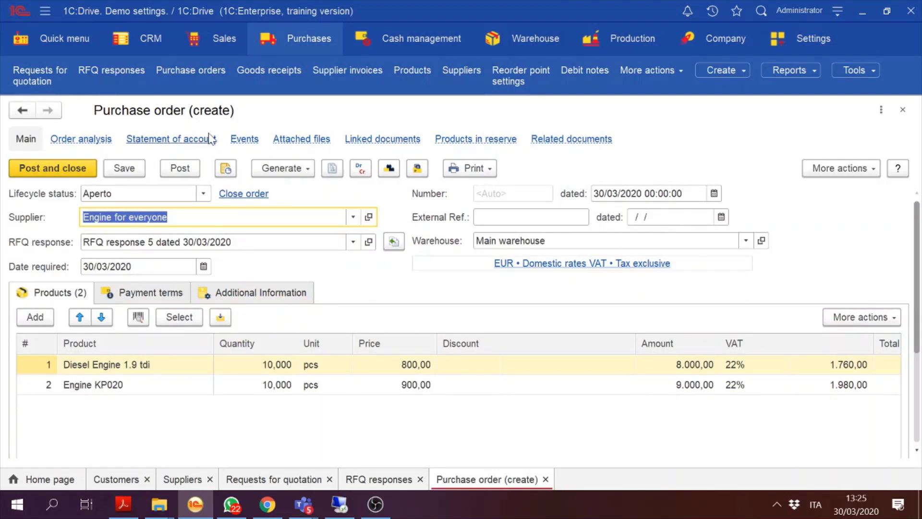
pyautogui.click(193, 169)
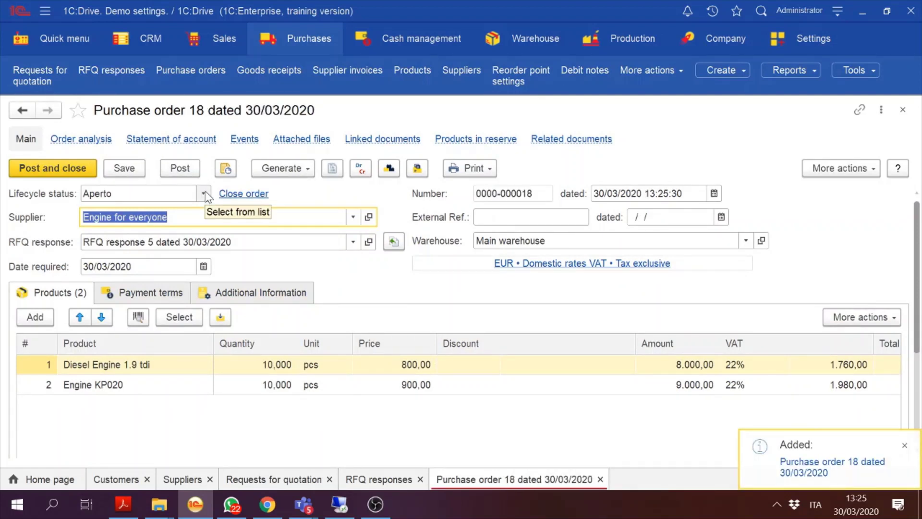
# Step: Set the purchase order's lifecycle status to In esecuzione, then save, post and close it
pyautogui.click(204, 193)
pyautogui.click(133, 235)
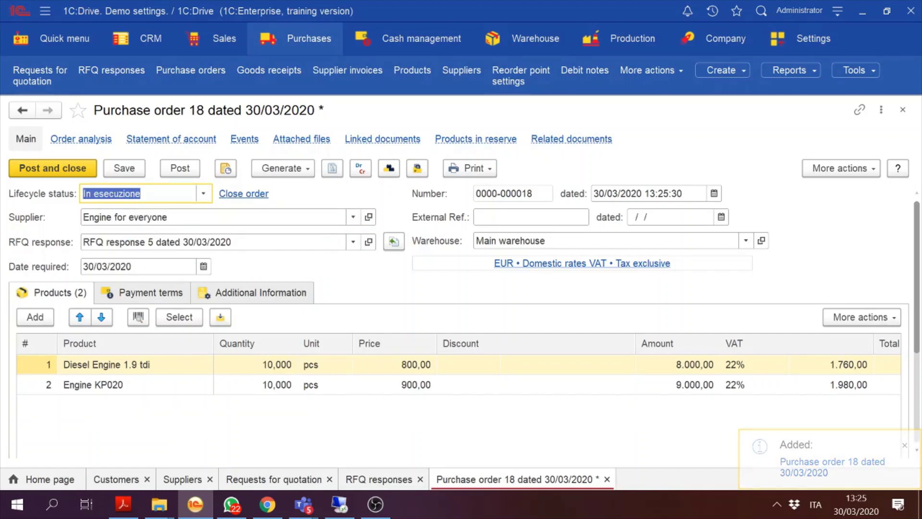
pyautogui.click(139, 169)
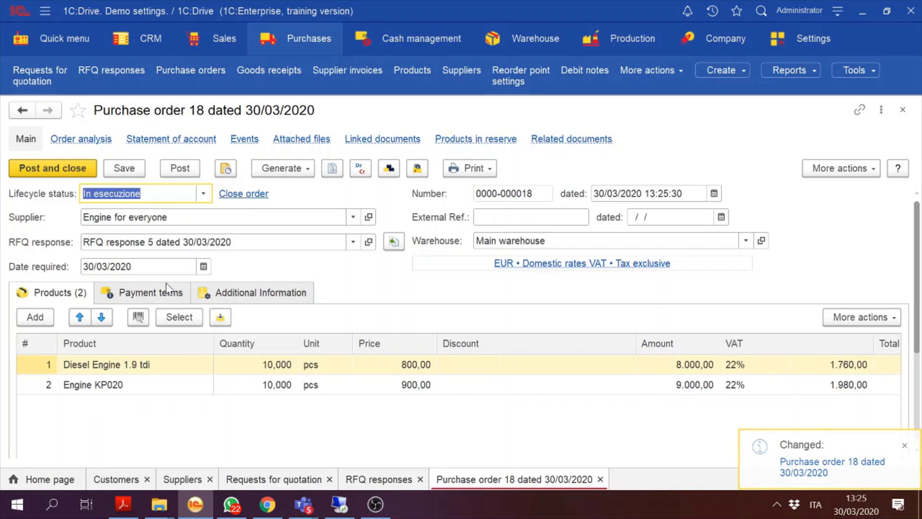
pyautogui.click(301, 168)
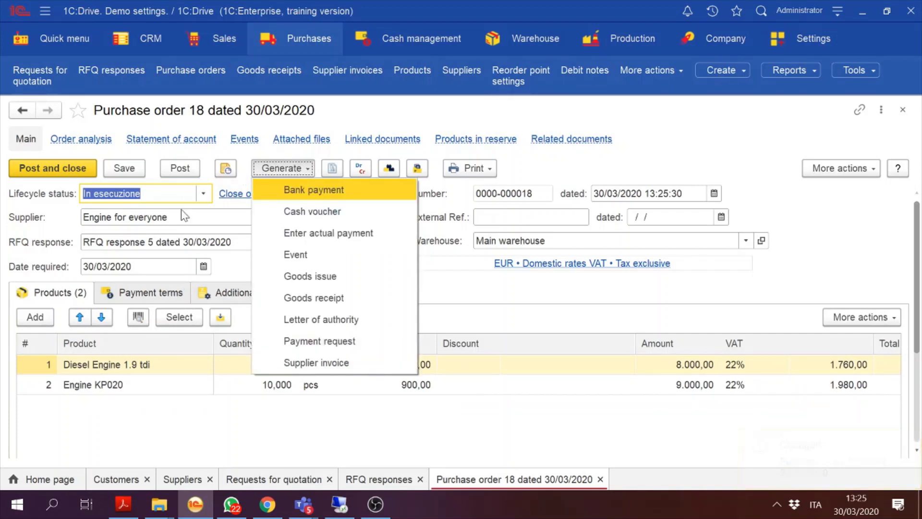
pyautogui.click(78, 181)
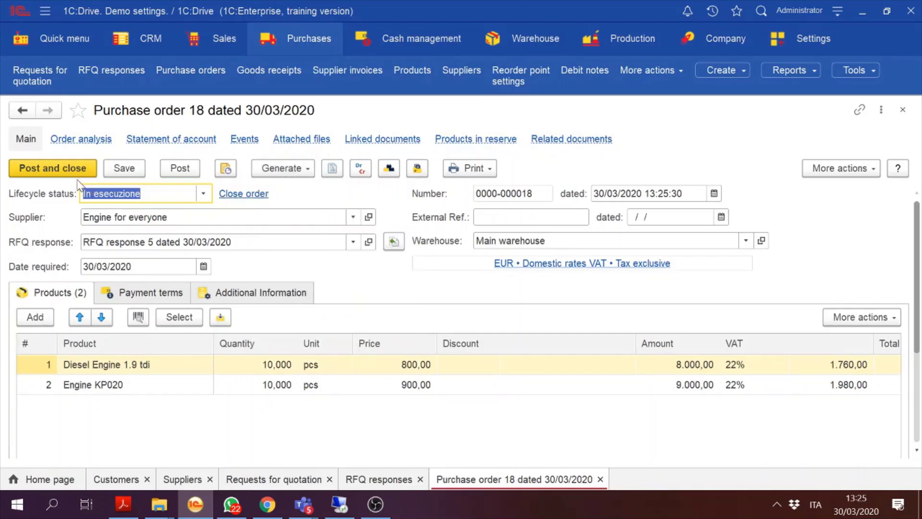
pyautogui.click(70, 172)
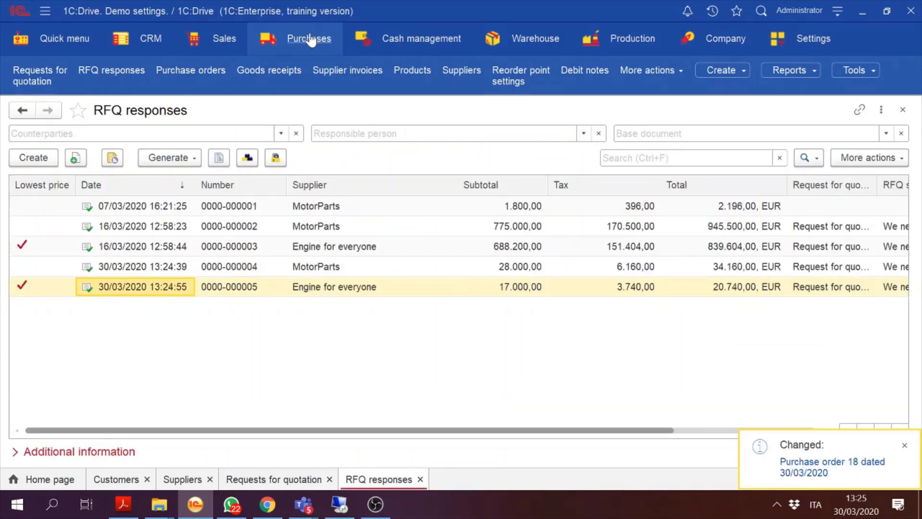
# Step: Create a goods receipt with Engine for everyone as the counterparty
pyautogui.click(312, 39)
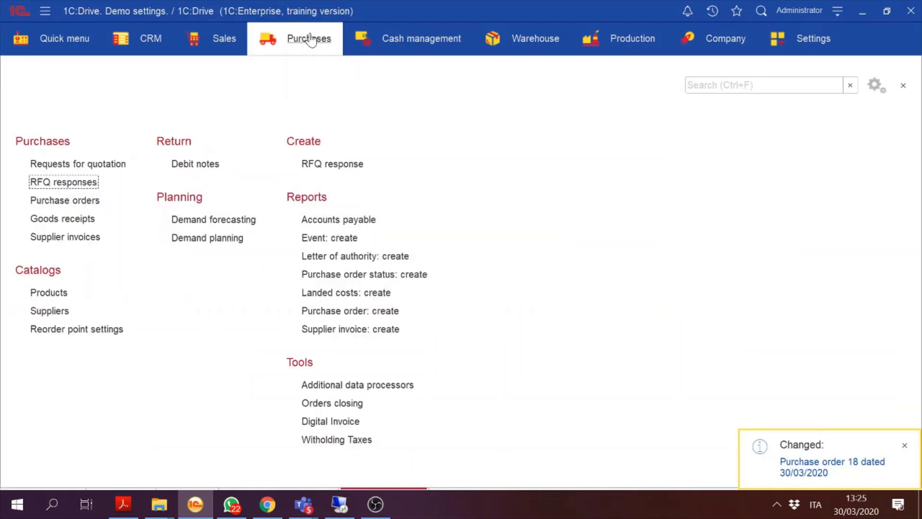
pyautogui.click(57, 222)
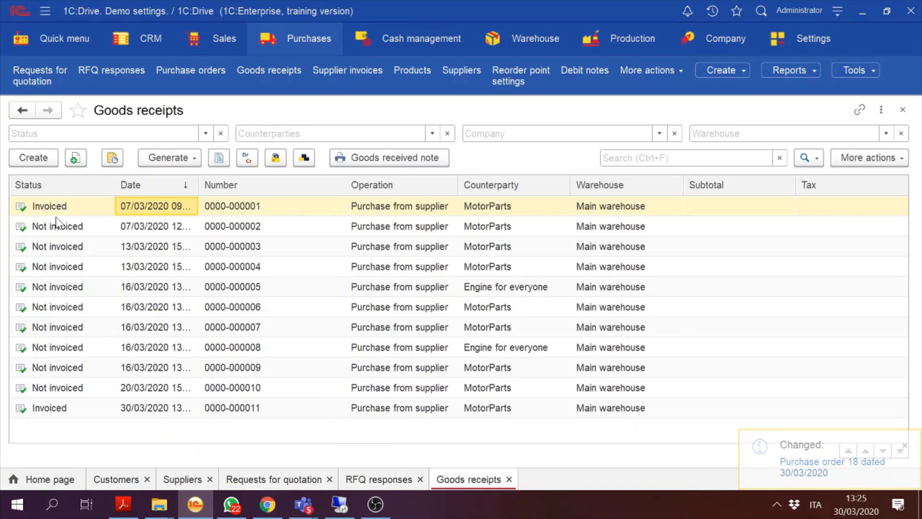
pyautogui.click(47, 165)
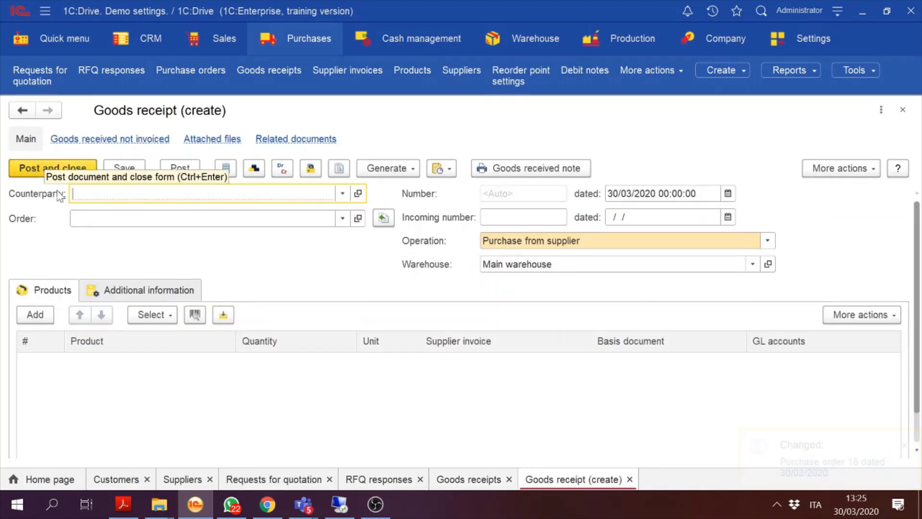
pyautogui.click(169, 315)
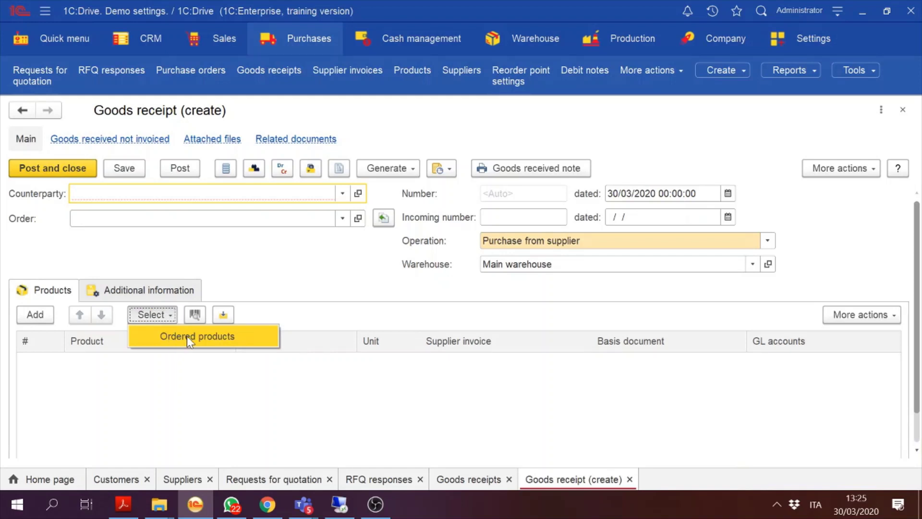
pyautogui.click(343, 196)
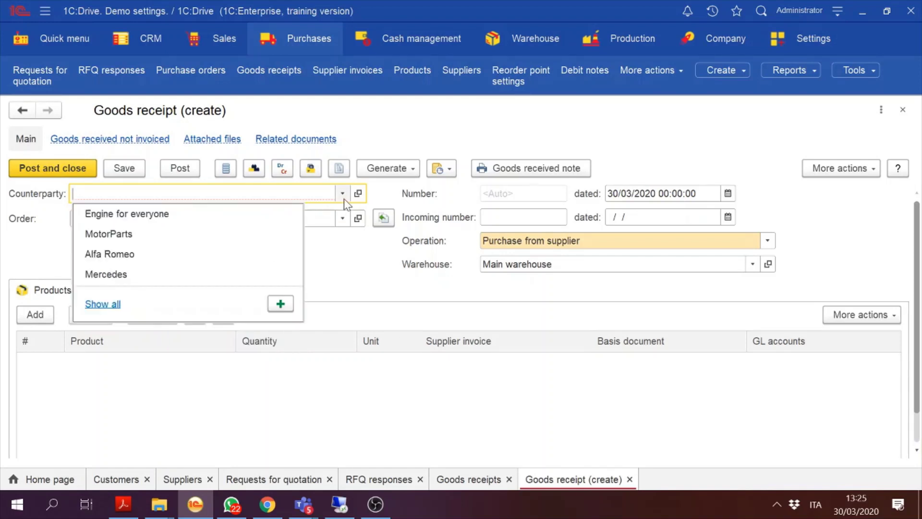
pyautogui.click(255, 218)
# Step: Fill the goods receipt with all ordered Engine KP020 and Diesel Engine 1.9 tdi lines from the supplier's purchase orders
pyautogui.click(152, 315)
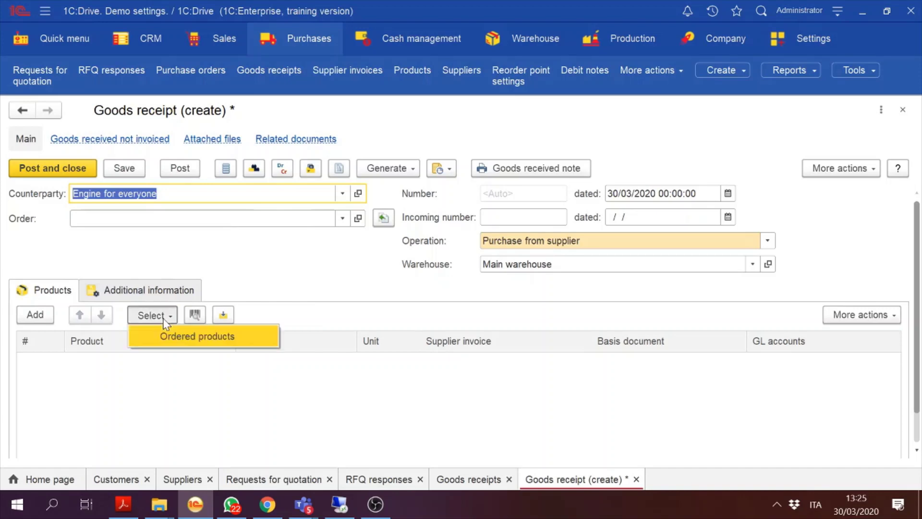
pyautogui.click(205, 337)
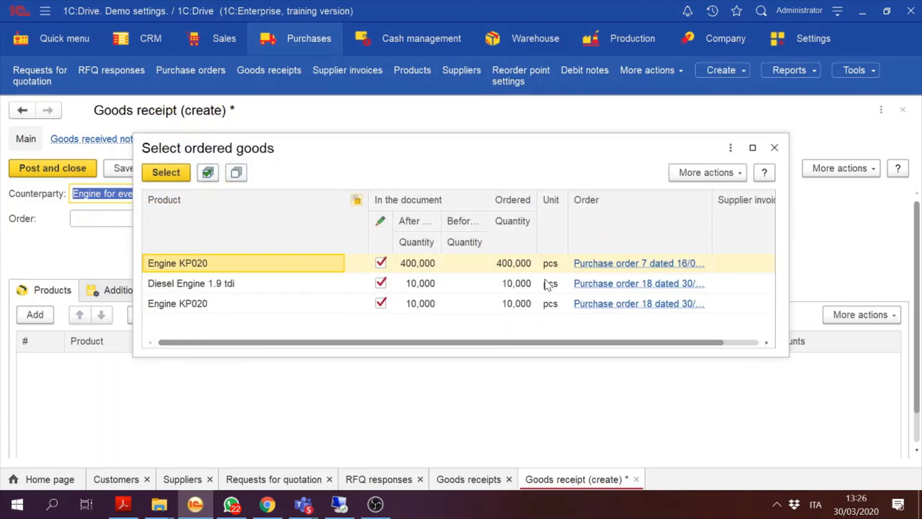
pyautogui.click(485, 285)
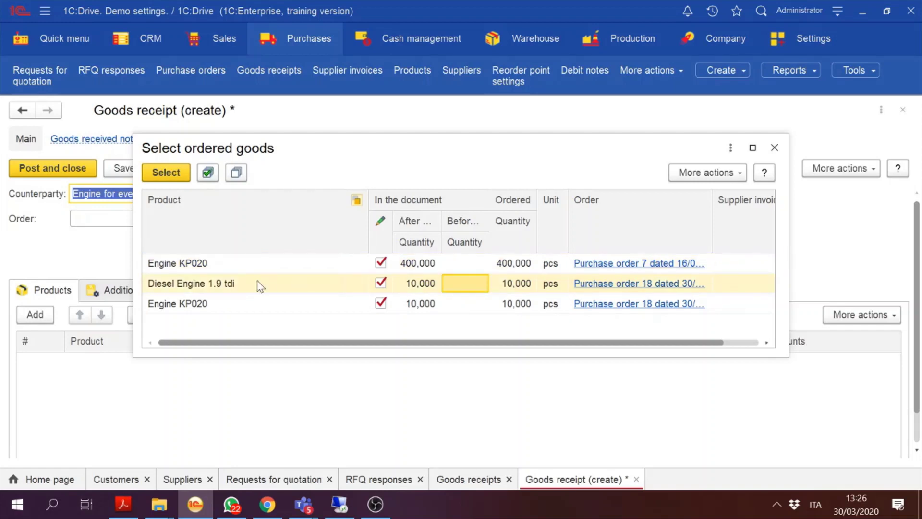
pyautogui.click(218, 303)
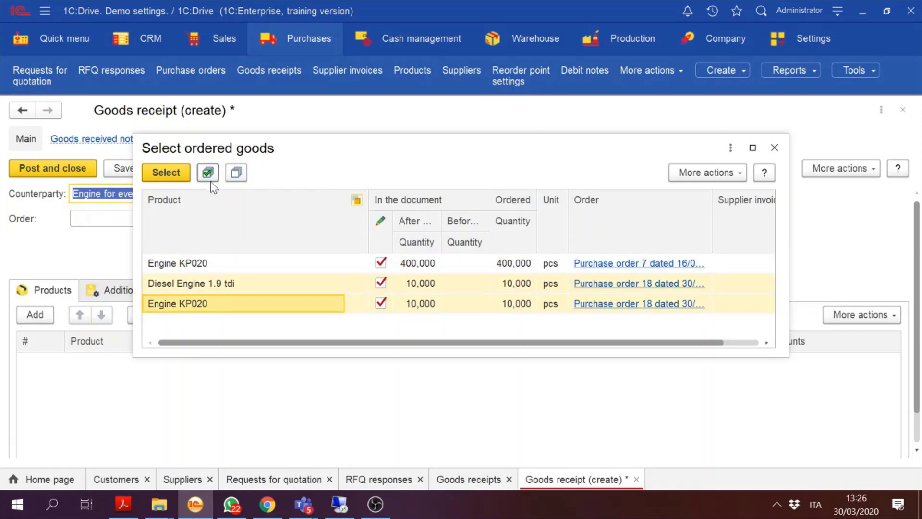
pyautogui.click(175, 172)
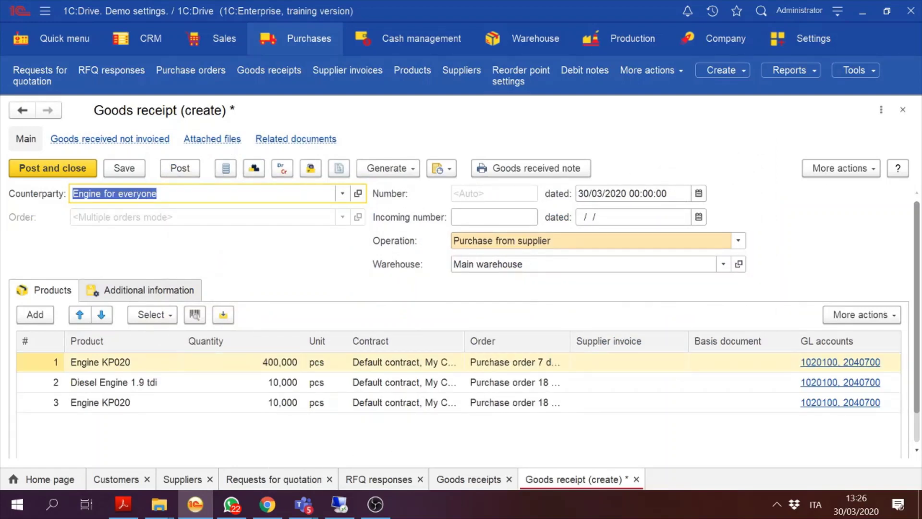
# Step: Post and save the Engine for everyone goods receipt, then close it
pyautogui.click(180, 168)
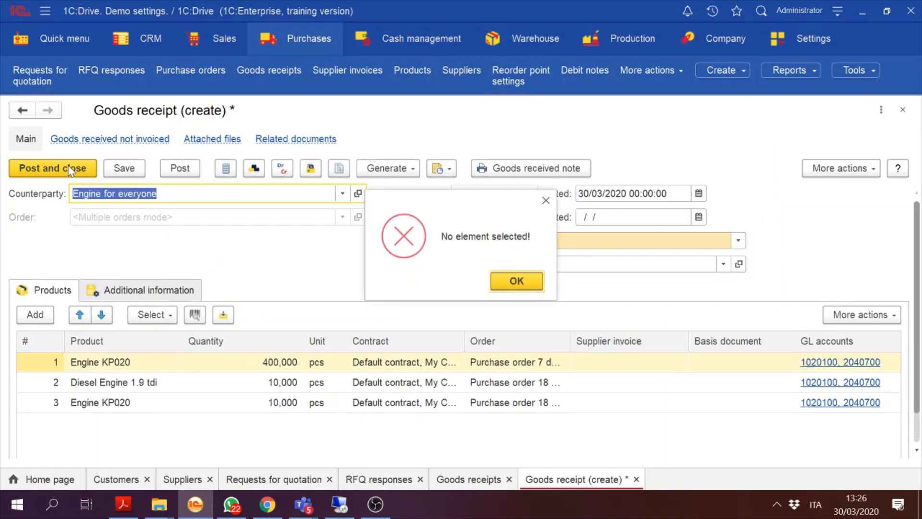
pyautogui.click(525, 278)
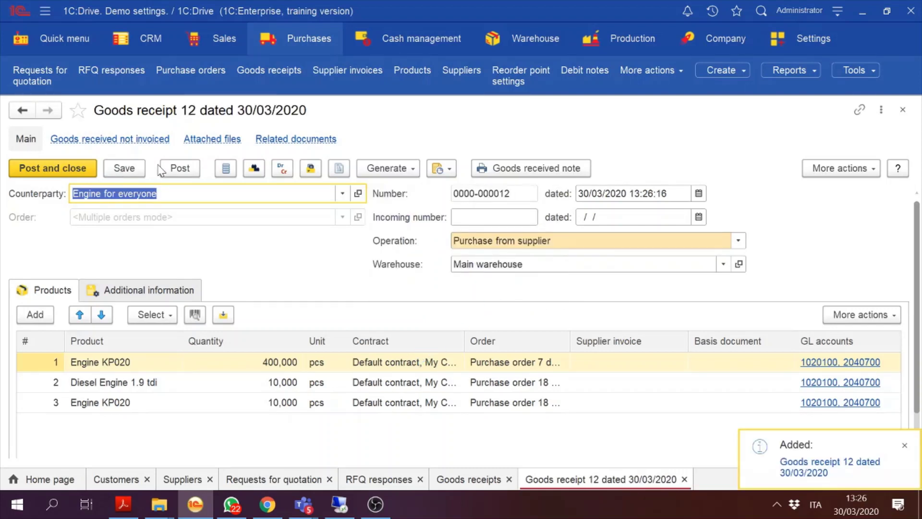
pyautogui.click(123, 168)
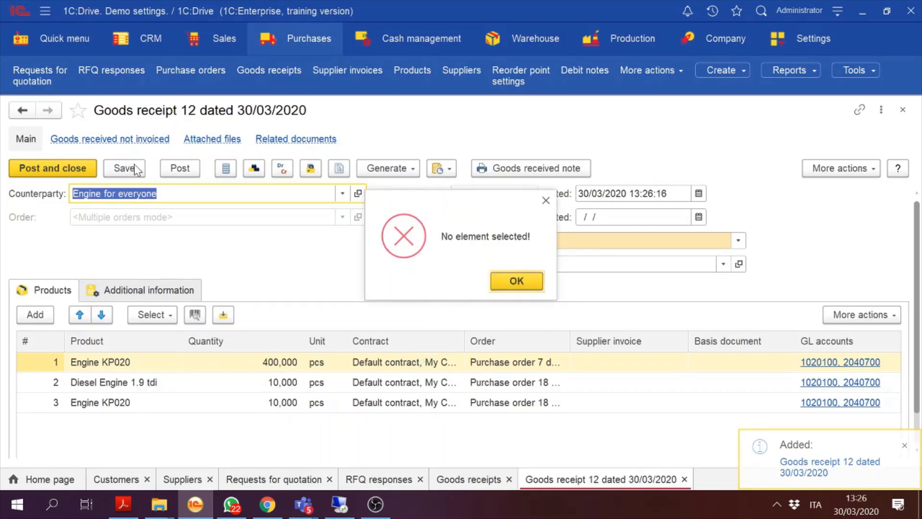
pyautogui.click(528, 283)
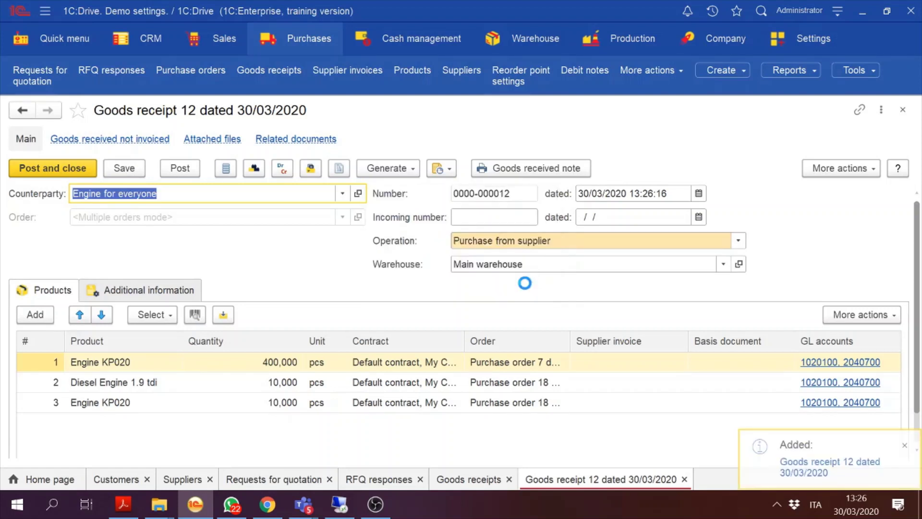
pyautogui.click(193, 171)
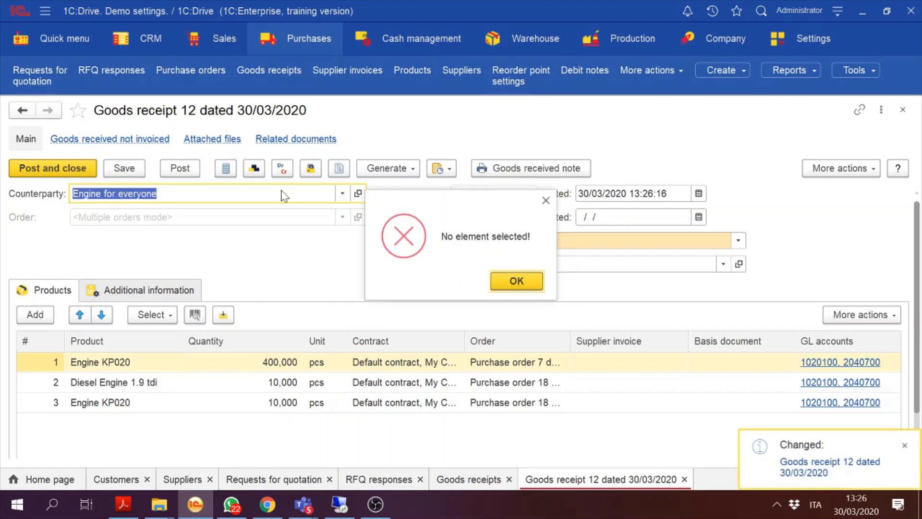
pyautogui.click(521, 282)
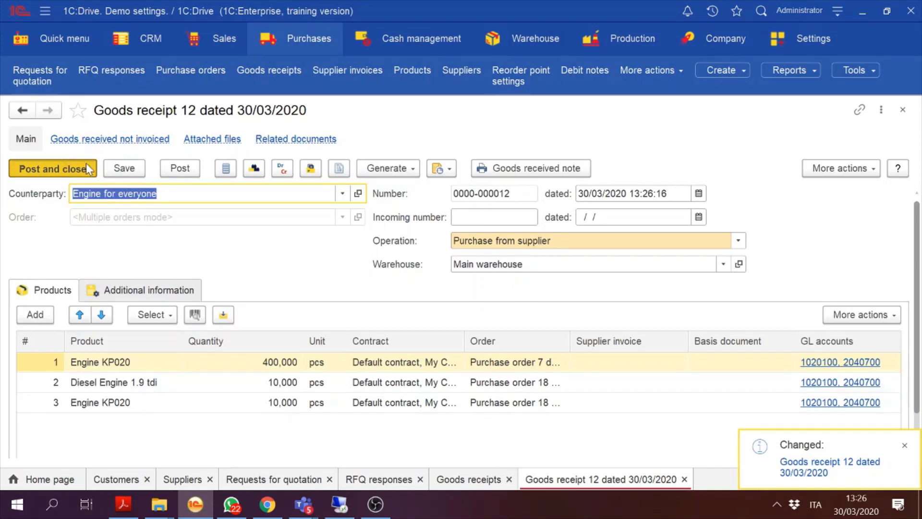
pyautogui.click(85, 165)
pyautogui.click(534, 281)
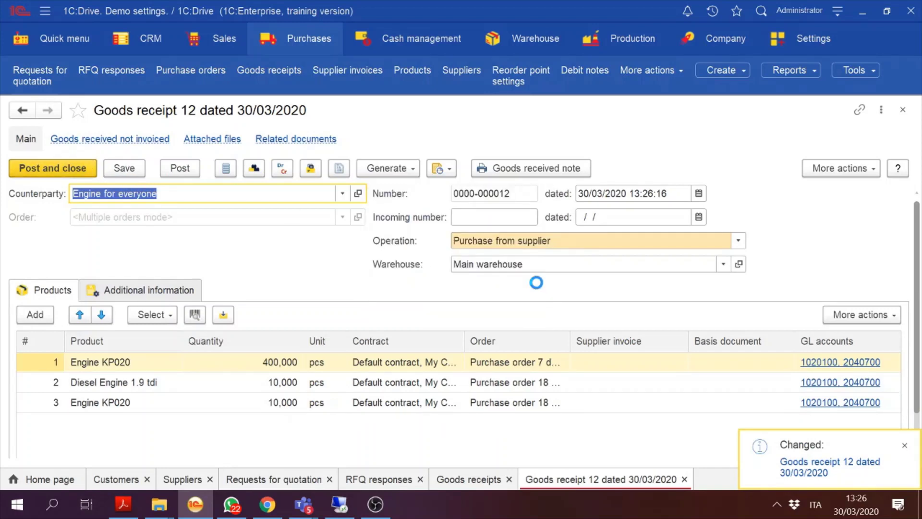
# Step: Reopen the Engine for everyone goods receipt of 30/03/2020 and delete its 400,000 pcs Engine KP020 line
pyautogui.doubleClick(326, 427)
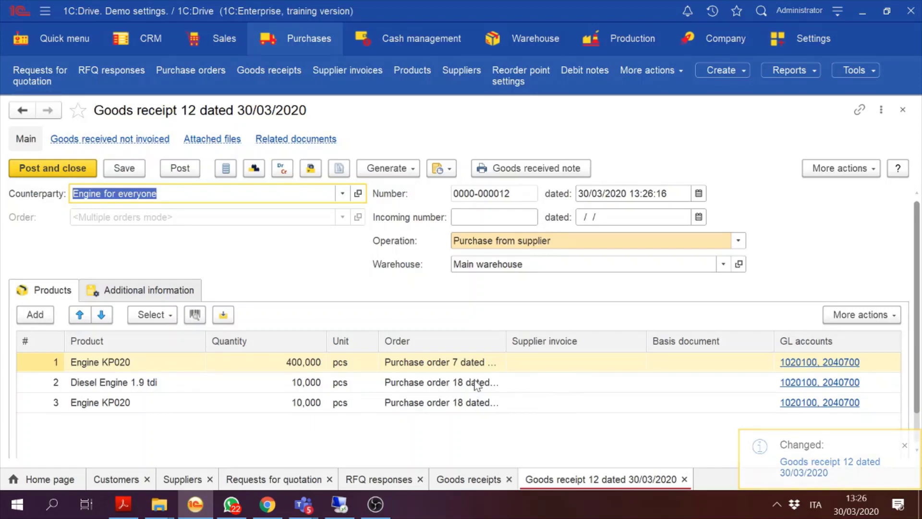
pyautogui.click(438, 367)
pyautogui.press('Delete')
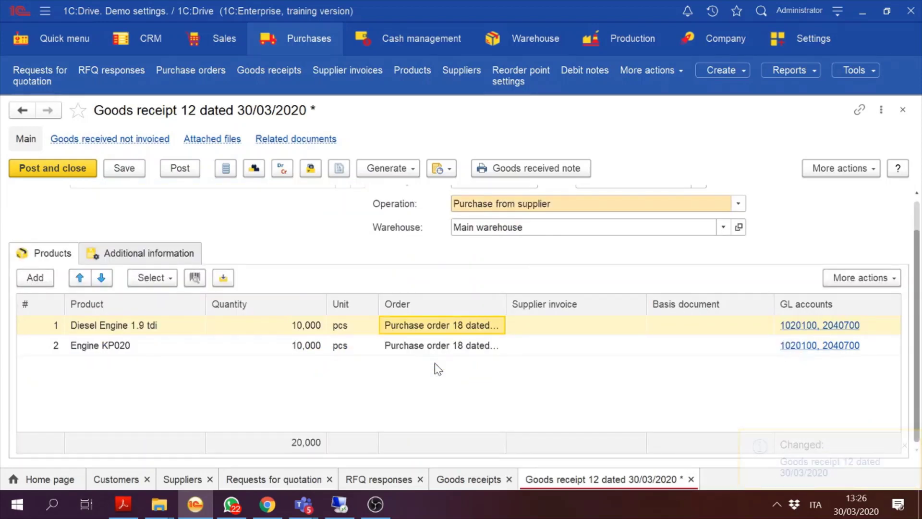
pyautogui.scroll(2, 917, 215)
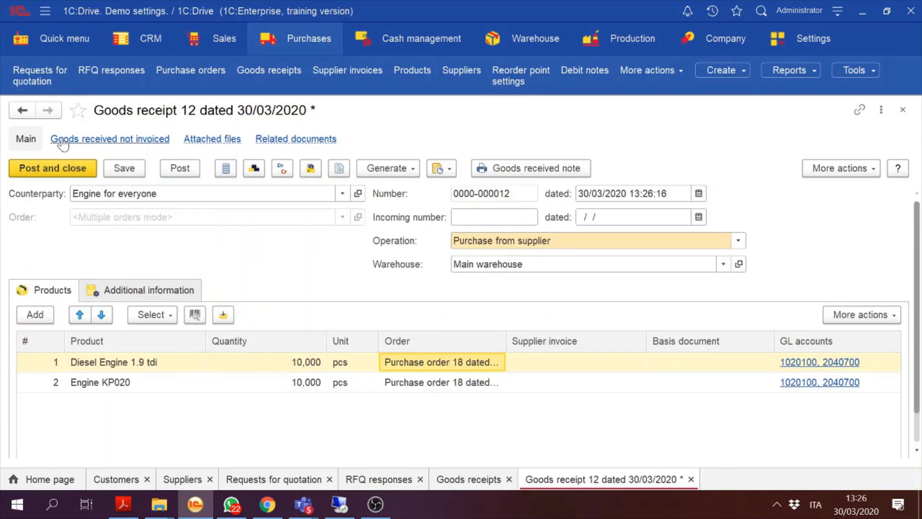
# Step: Repost the corrected goods receipt containing only the two 10,000 pcs lines and close it
pyautogui.click(191, 172)
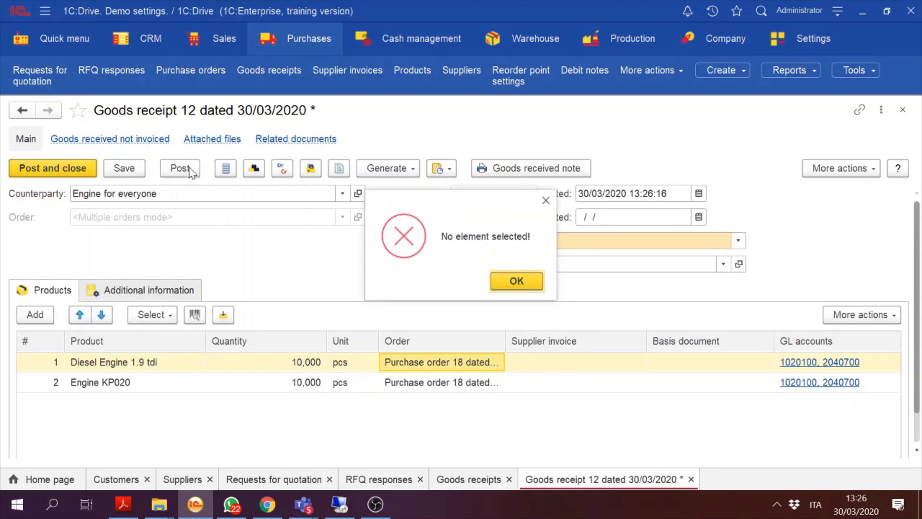
pyautogui.click(517, 280)
pyautogui.click(71, 171)
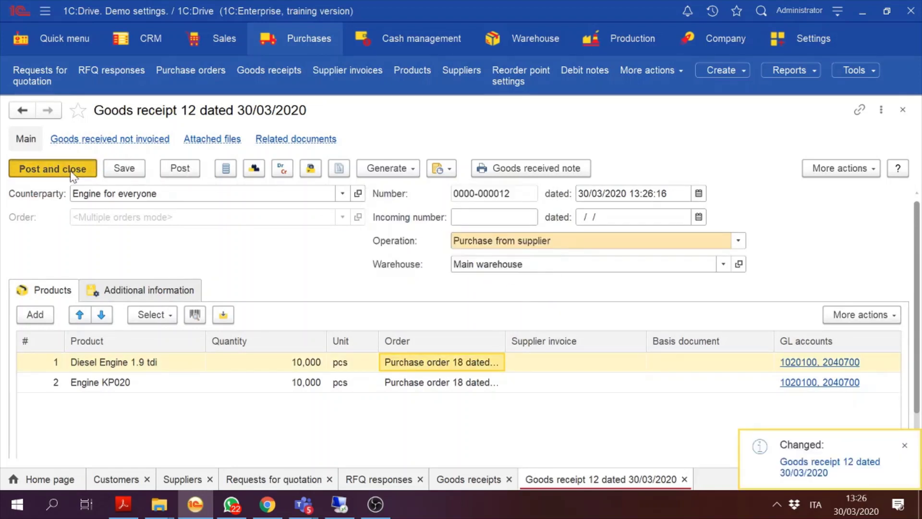
pyautogui.click(516, 284)
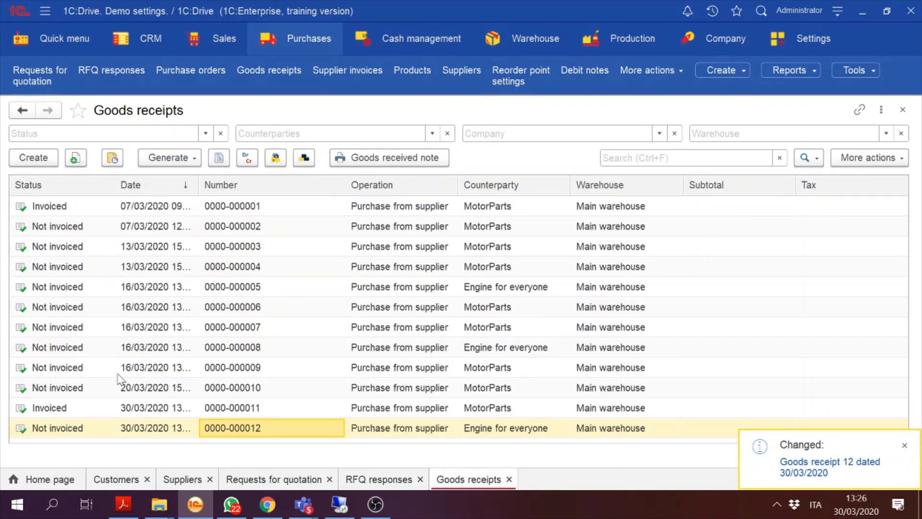
# Step: Generate a supplier invoice from the Engine for everyone goods receipt of 30/03/2020, then post and close it
pyautogui.click(315, 42)
pyautogui.click(313, 42)
pyautogui.click(314, 43)
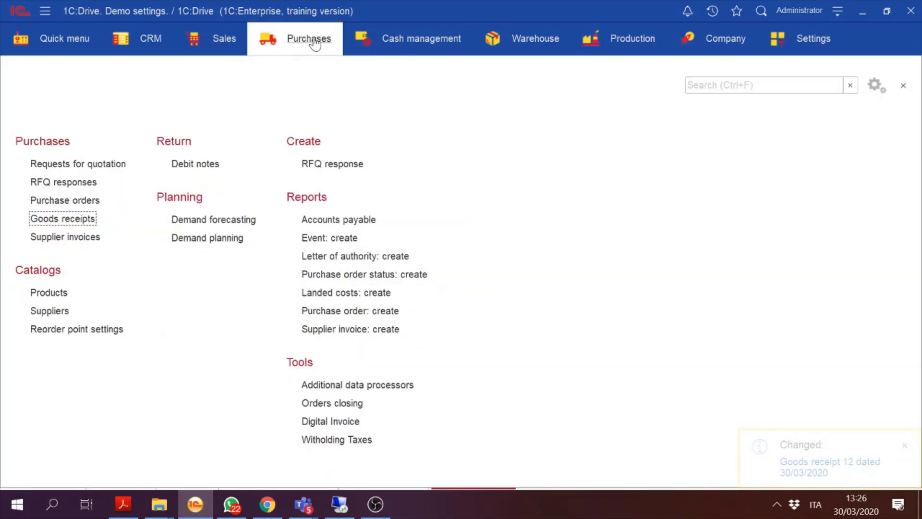
pyautogui.click(66, 216)
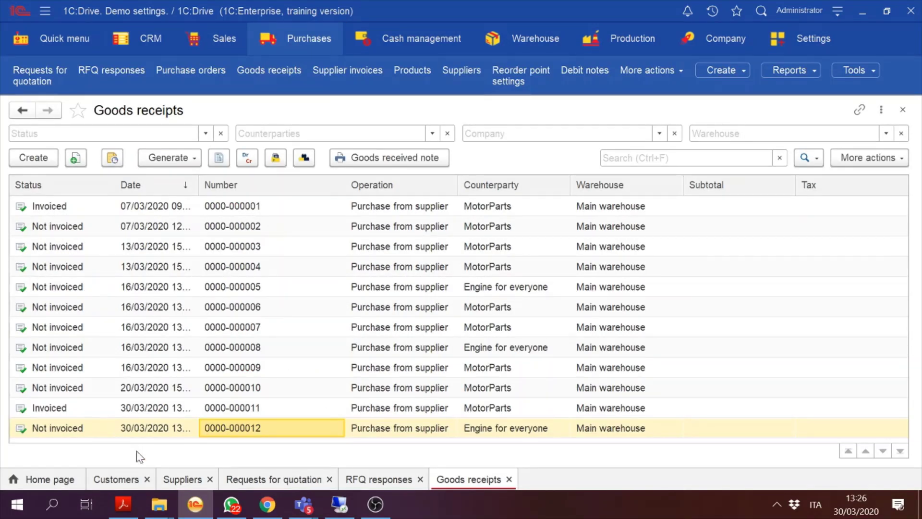
pyautogui.rightClick(273, 433)
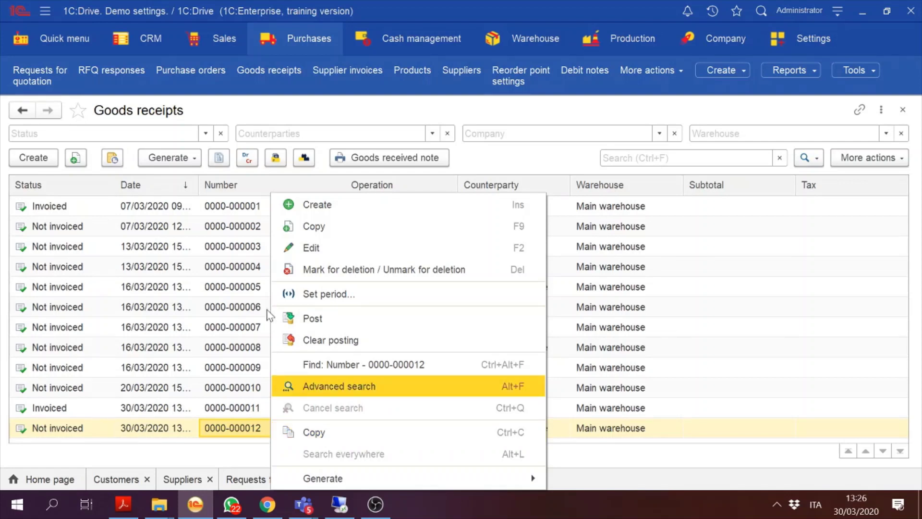
pyautogui.click(213, 429)
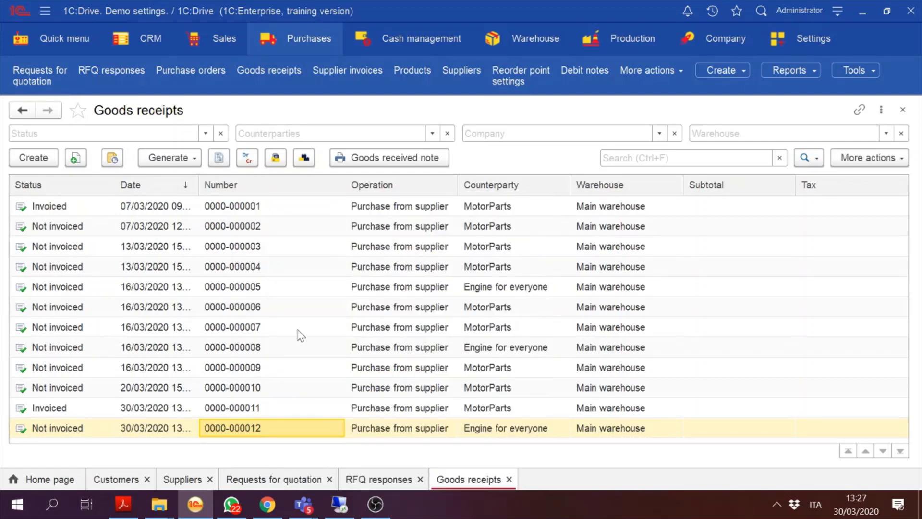
pyautogui.click(188, 163)
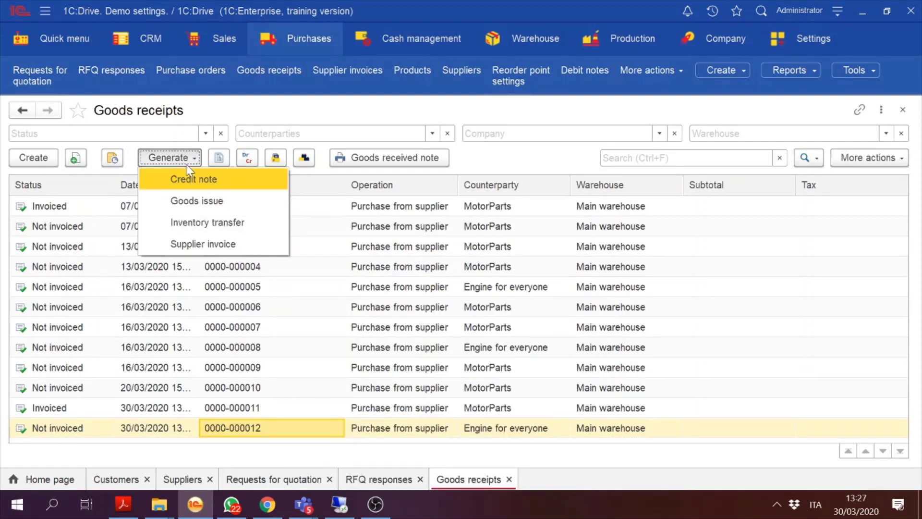
pyautogui.click(202, 244)
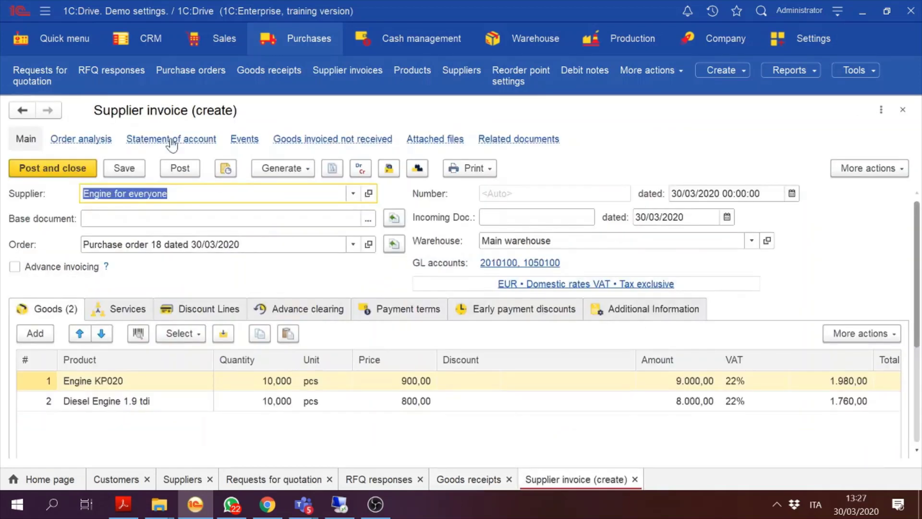
pyautogui.click(64, 160)
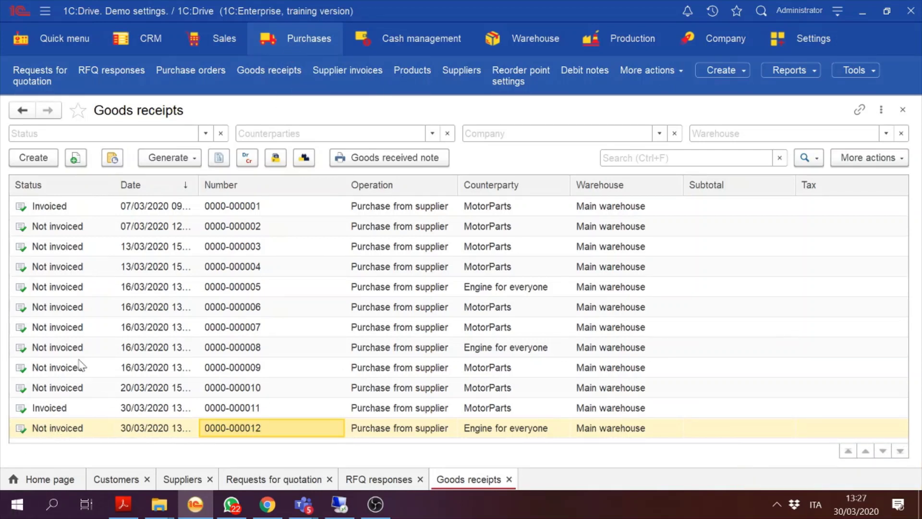
# Step: Open the Engine for everyone supplier invoice of 30/03/2020 and review its chain of related documents
pyautogui.click(293, 41)
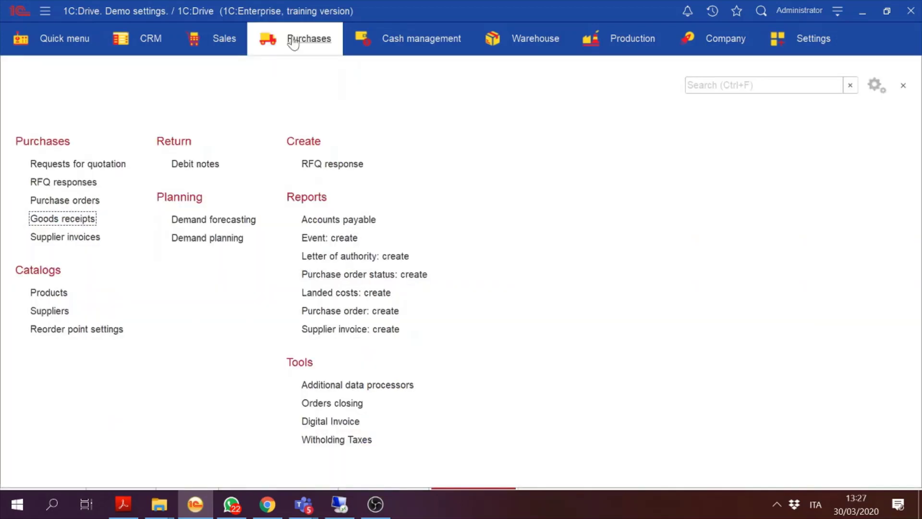
pyautogui.click(82, 236)
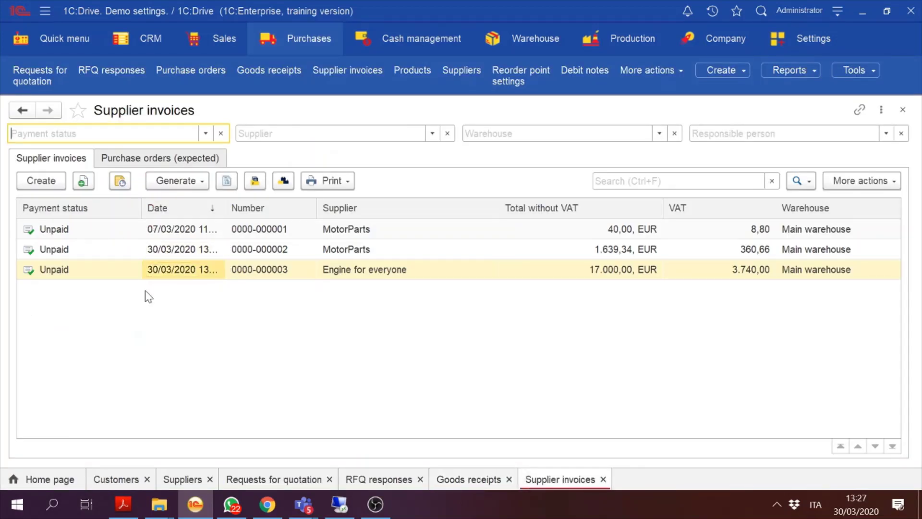
pyautogui.click(322, 272)
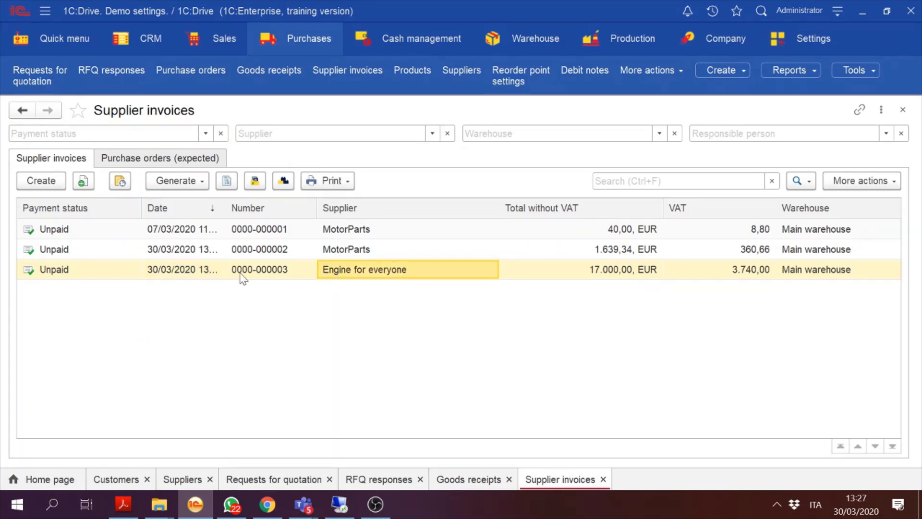
pyautogui.doubleClick(261, 270)
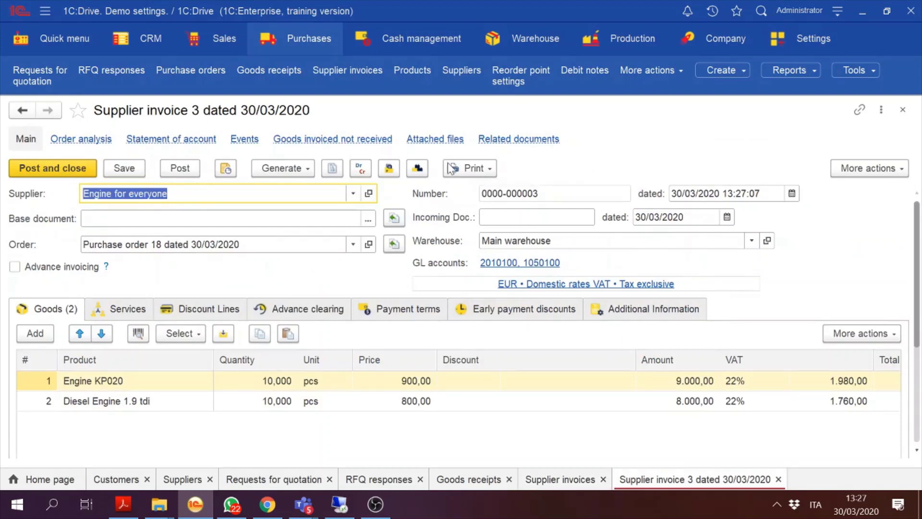
pyautogui.click(495, 143)
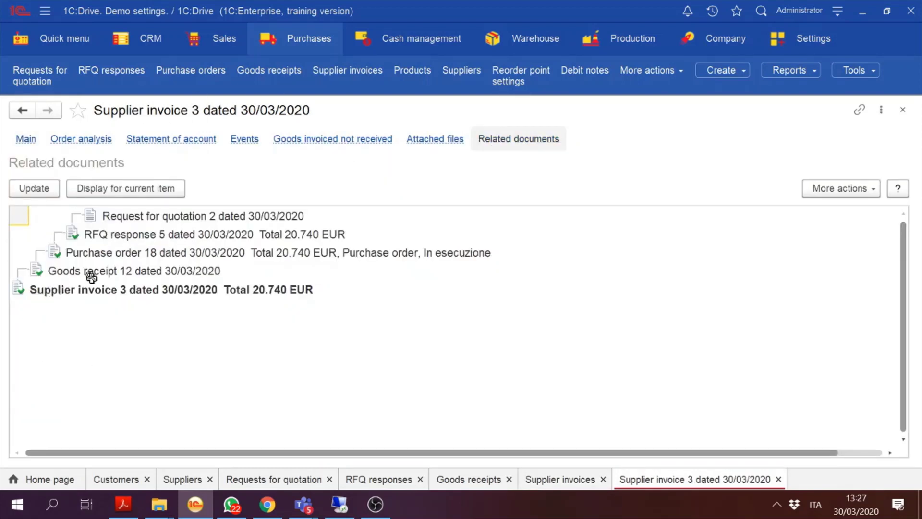
pyautogui.click(162, 220)
pyautogui.press('Down')
pyautogui.press('Down')
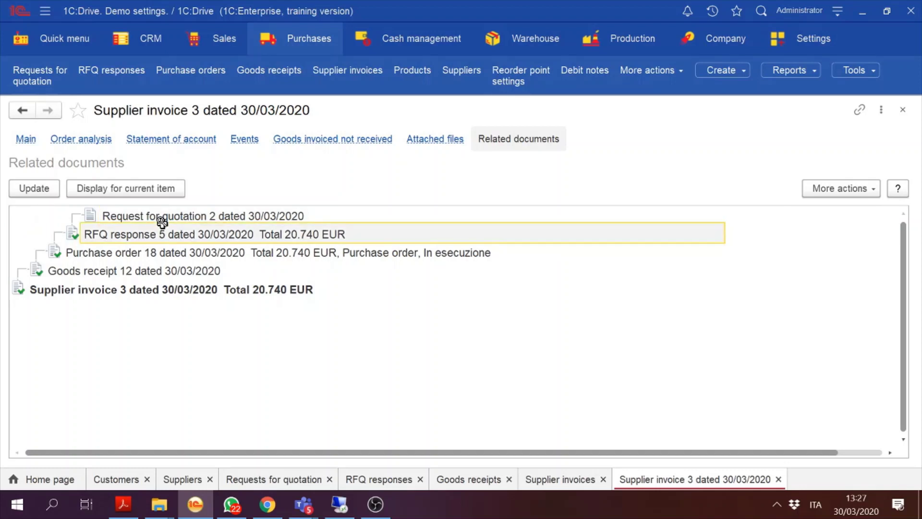
pyautogui.press('Down')
pyautogui.press('Down')
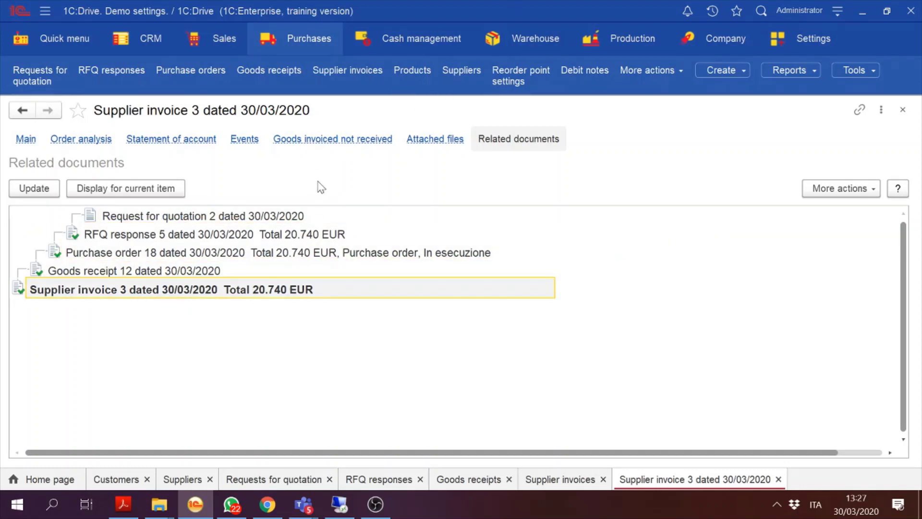
# Step: Generate a bank payment of 20.740,00 EUR to Engine for everyone from the supplier invoice, then post and close it
pyautogui.click(22, 140)
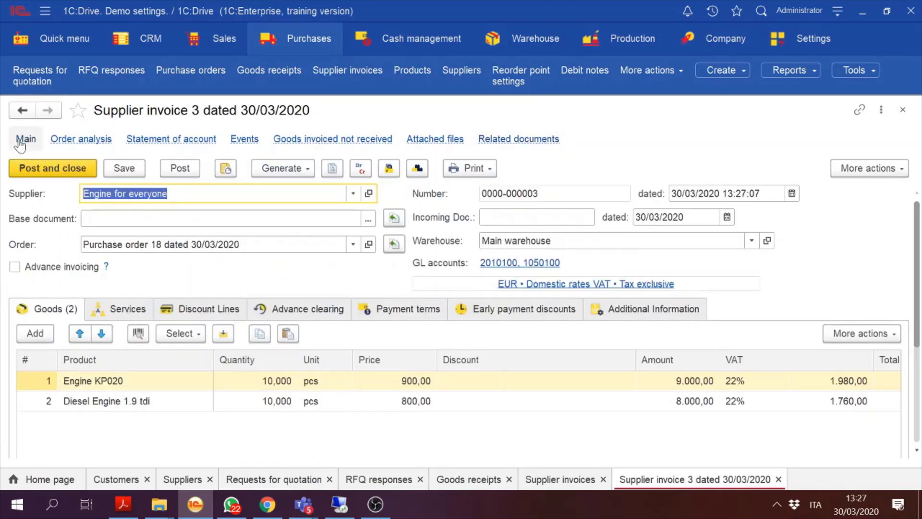
pyautogui.click(300, 166)
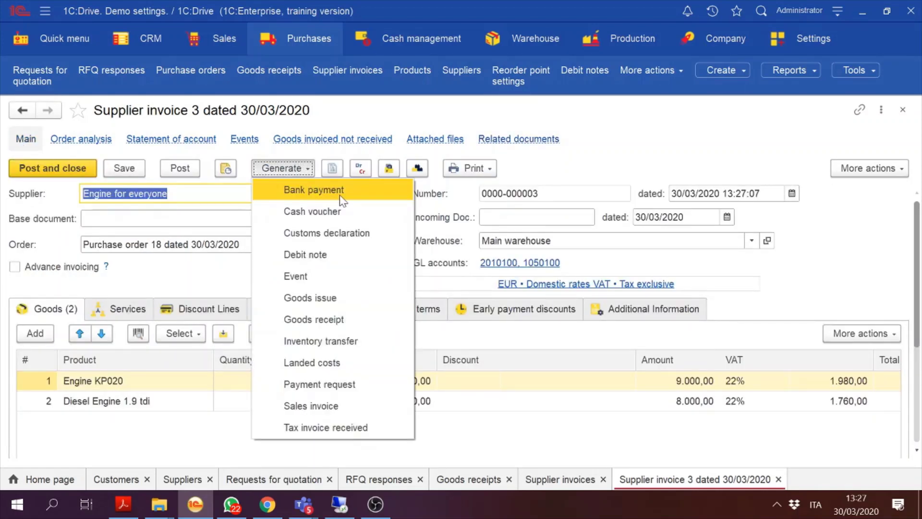
pyautogui.click(341, 193)
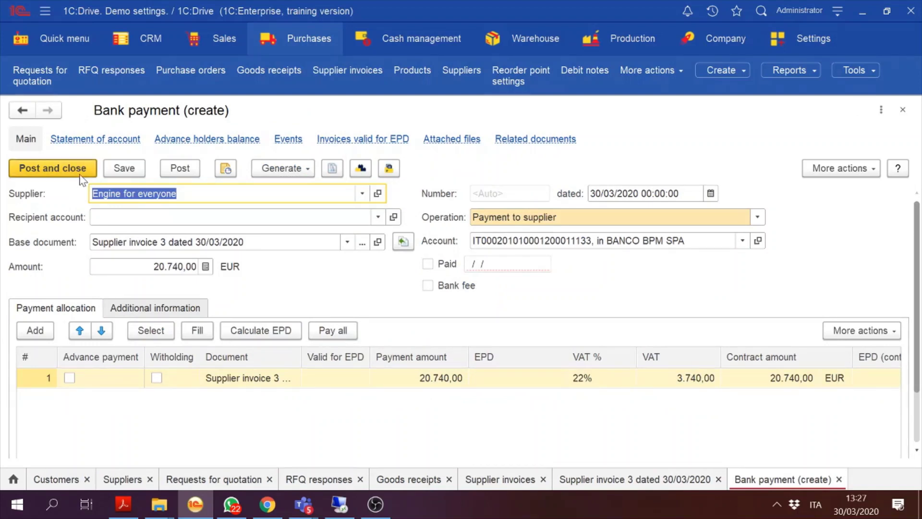
pyautogui.click(188, 169)
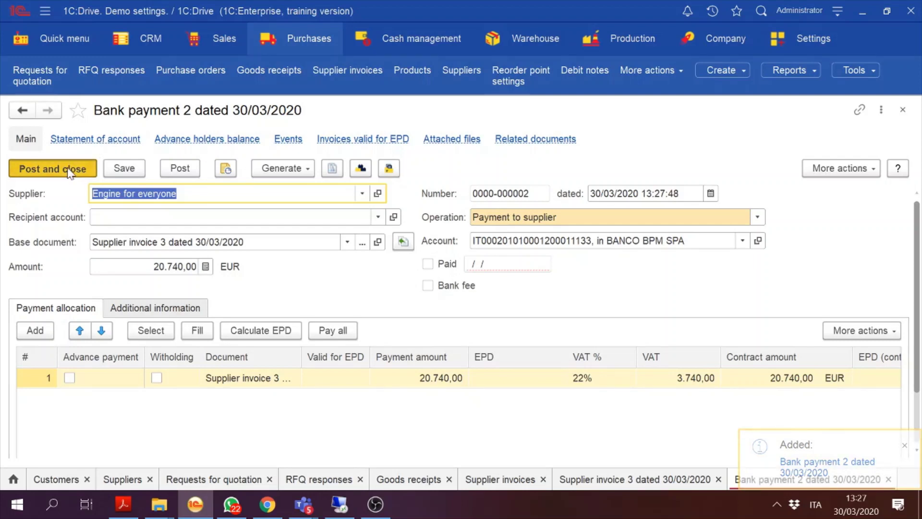
pyautogui.click(80, 171)
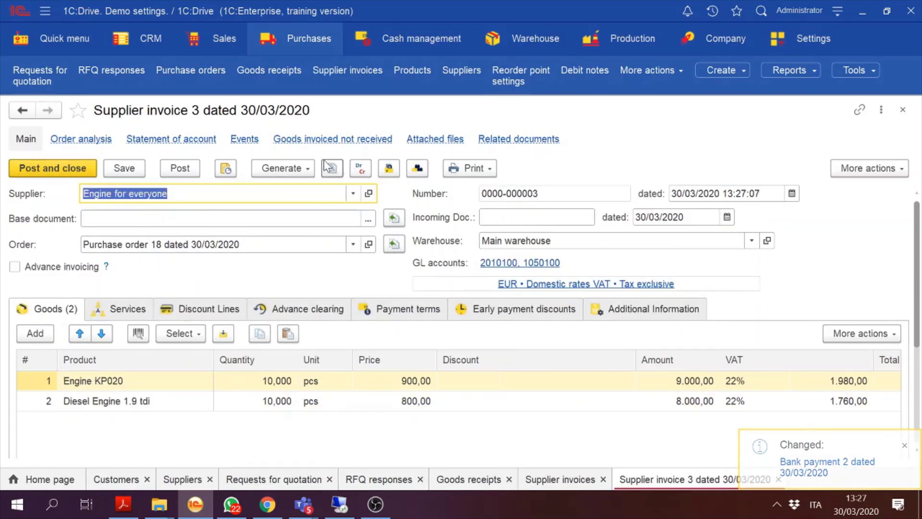
# Step: Refresh the related documents tree of the Engine for everyone supplier invoice
pyautogui.click(304, 169)
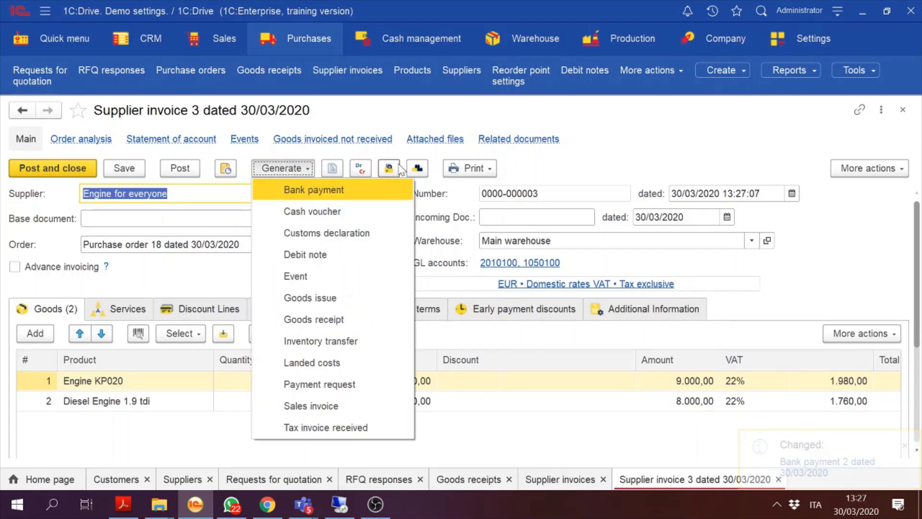
pyautogui.click(487, 142)
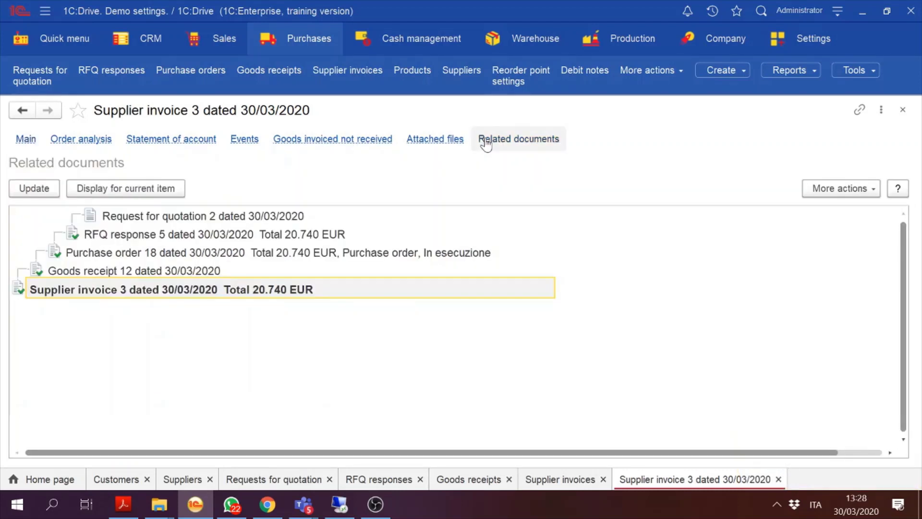
pyautogui.click(49, 187)
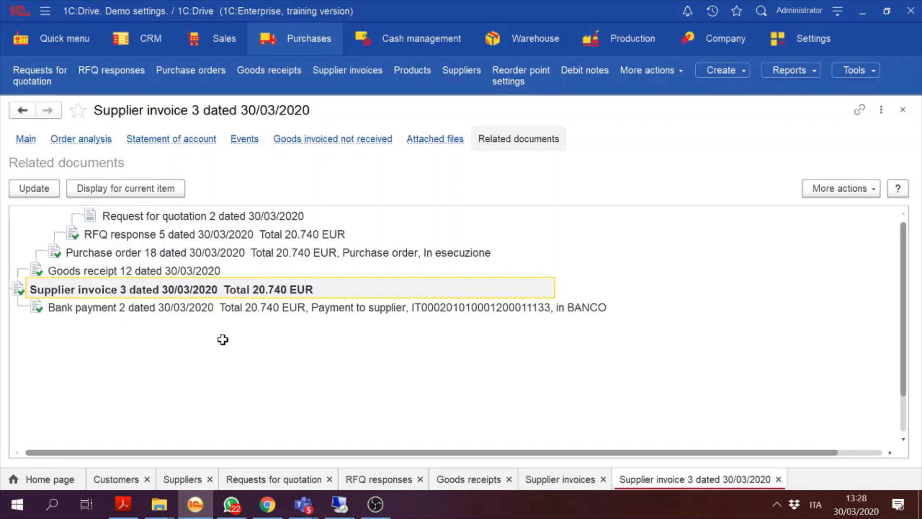
# Step: Open the linked purchase order and examine its related documents, then close both the order and the supplier invoice
pyautogui.doubleClick(145, 249)
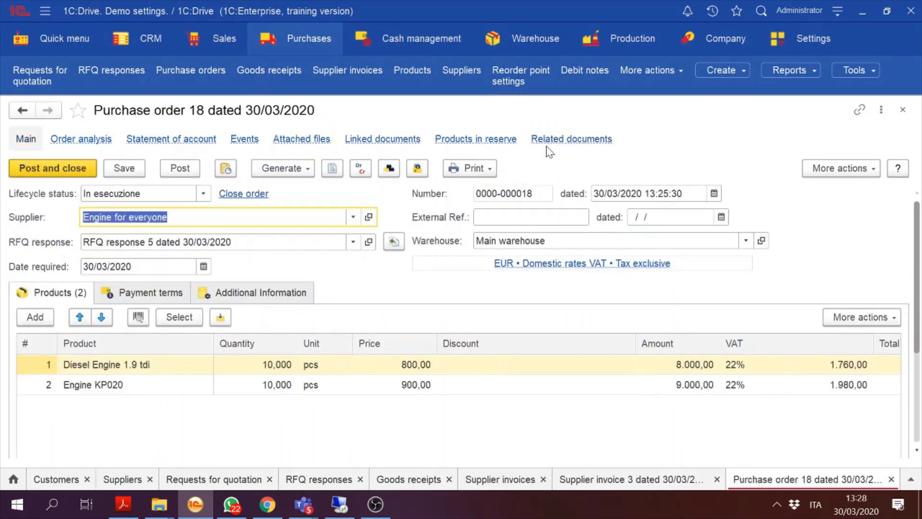
pyautogui.click(574, 140)
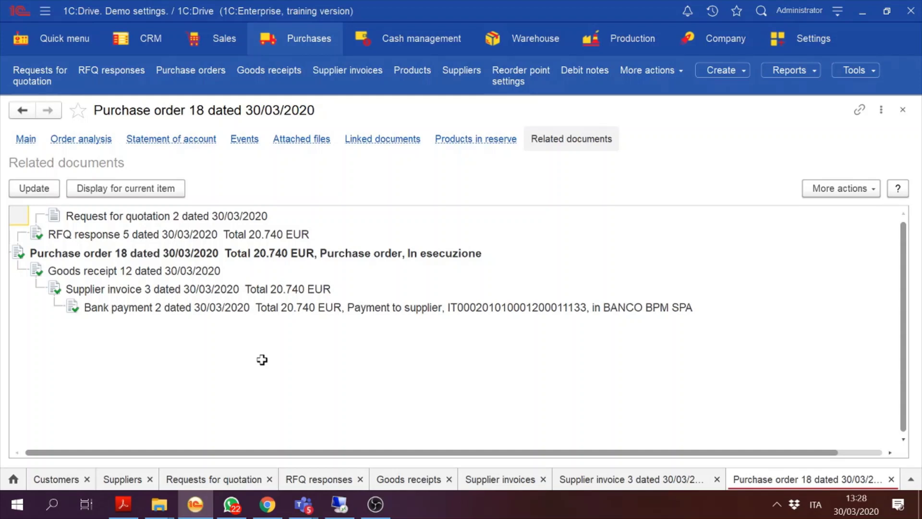
pyautogui.click(272, 258)
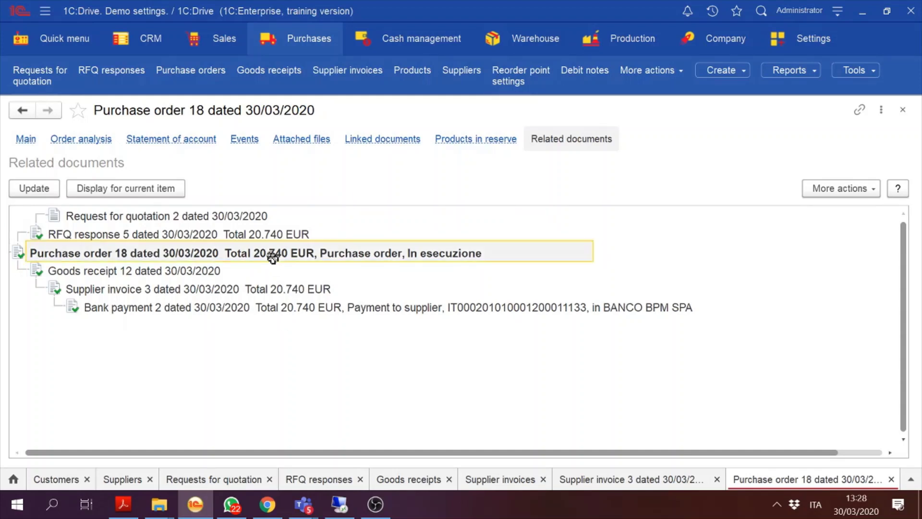
pyautogui.click(289, 291)
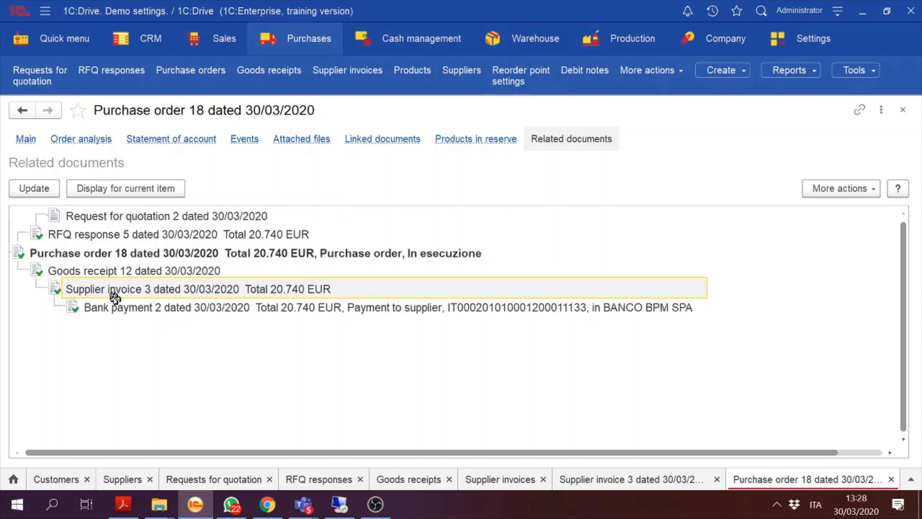
pyautogui.click(21, 141)
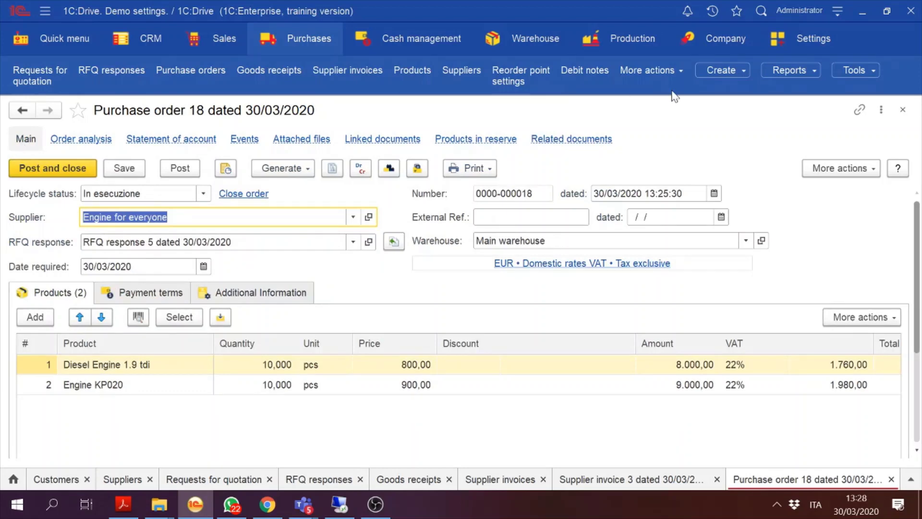
pyautogui.click(903, 112)
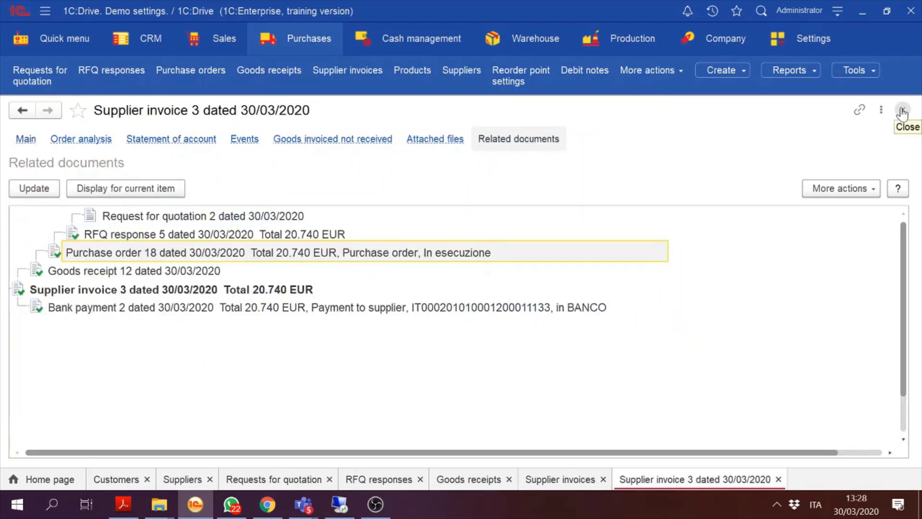
pyautogui.click(903, 112)
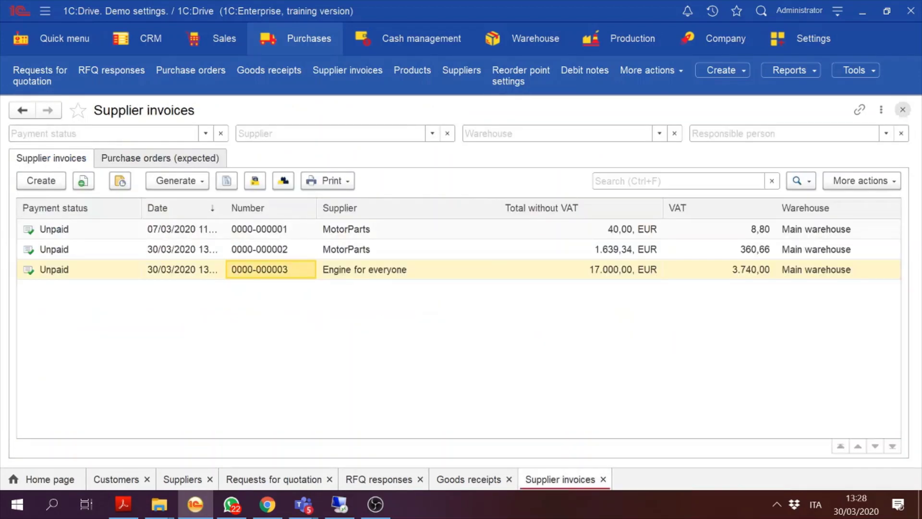
# Step: Switch to Microsoft Teams and read the meeting chat messages about audio problems, the exercise 2 process and the project's expected duration
pyautogui.moveTo(313, 508)
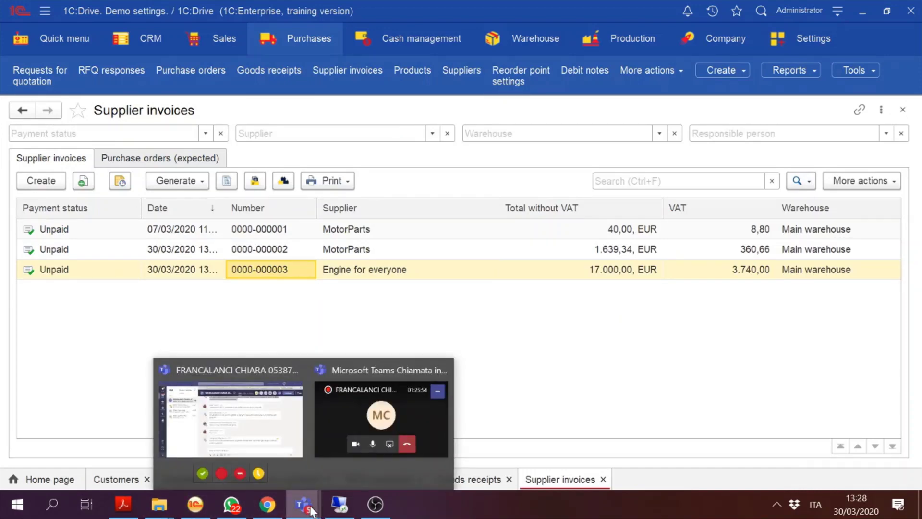
pyautogui.click(264, 433)
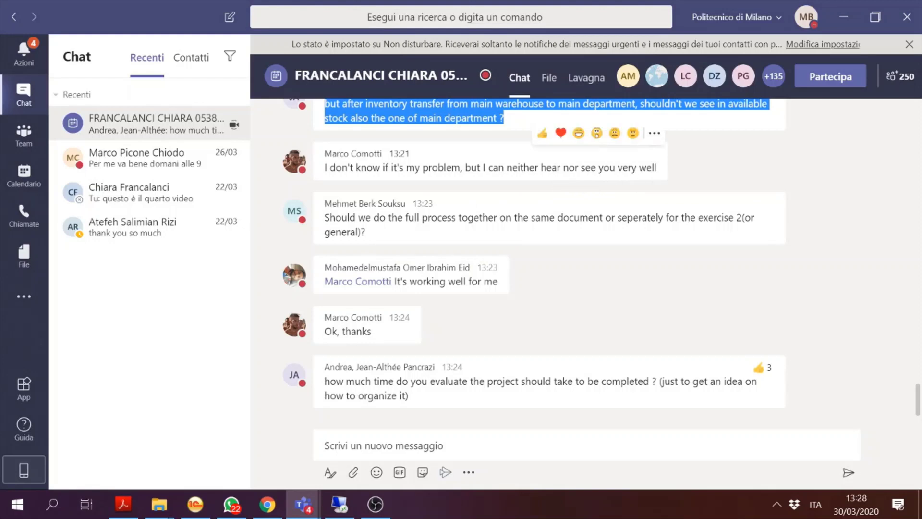
pyautogui.moveTo(657, 168); pyautogui.dragTo(322, 181)
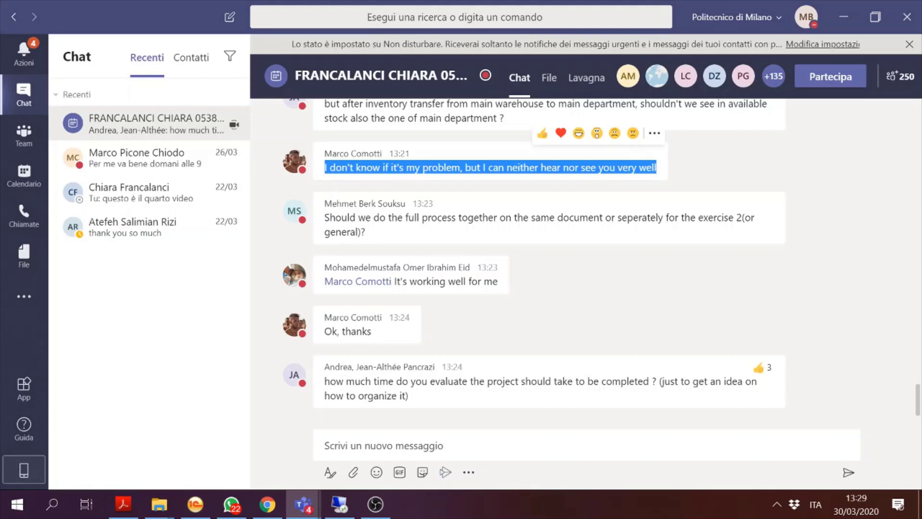
pyautogui.moveTo(384, 233); pyautogui.dragTo(325, 221)
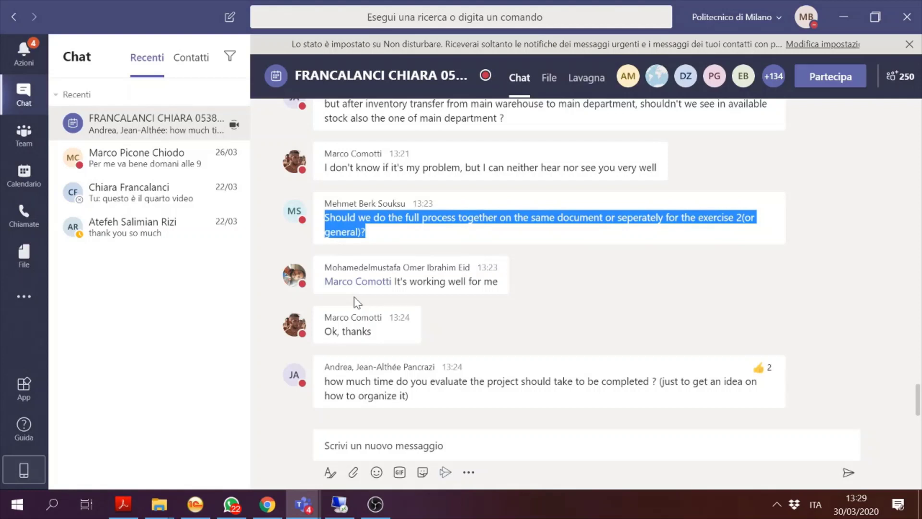
pyautogui.moveTo(378, 332)
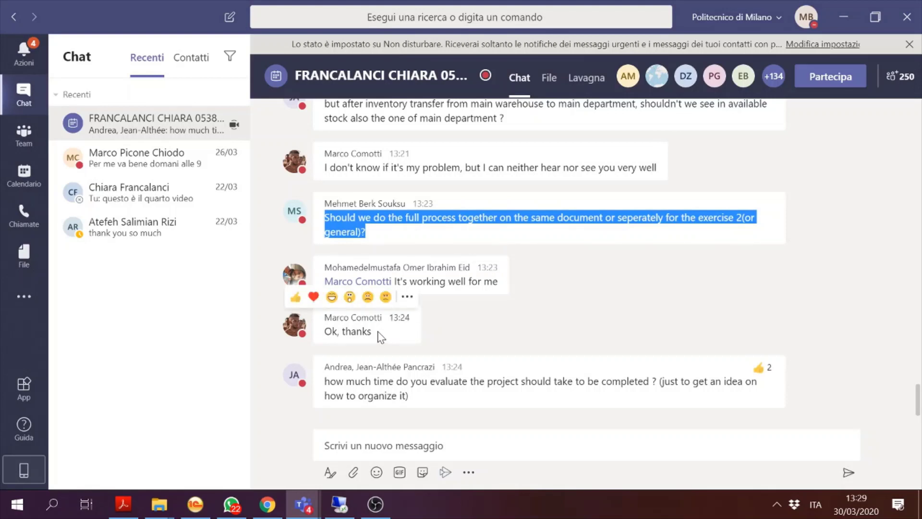
pyautogui.click(381, 336)
pyautogui.moveTo(419, 397); pyautogui.dragTo(321, 380)
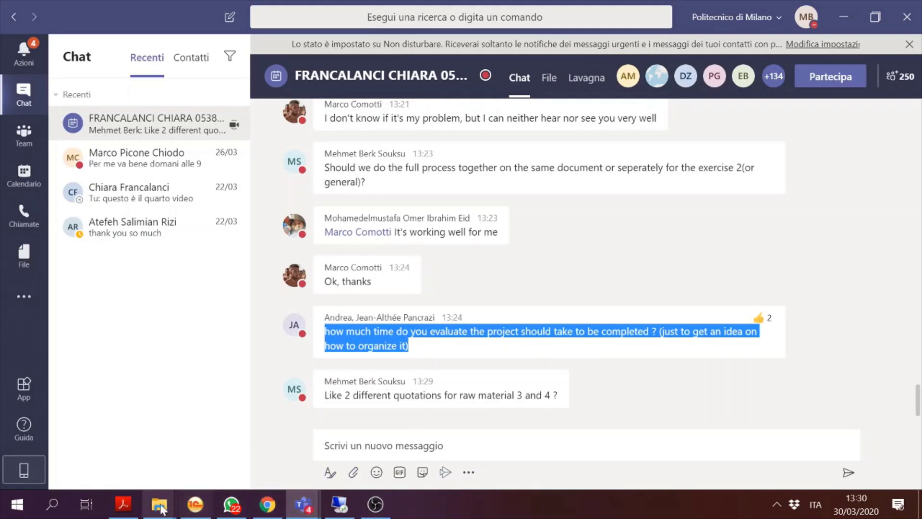
# Step: Read the deliverables in the exercise PDF, then switch to 1C:Drive and examine the Engine for everyone supplier invoice's related documents
pyautogui.click(124, 504)
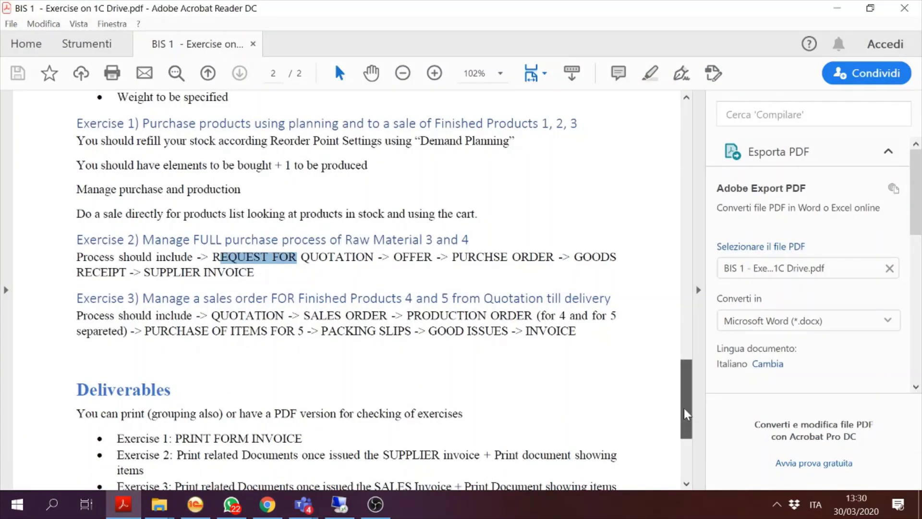
pyautogui.scroll(-3, 687, 414)
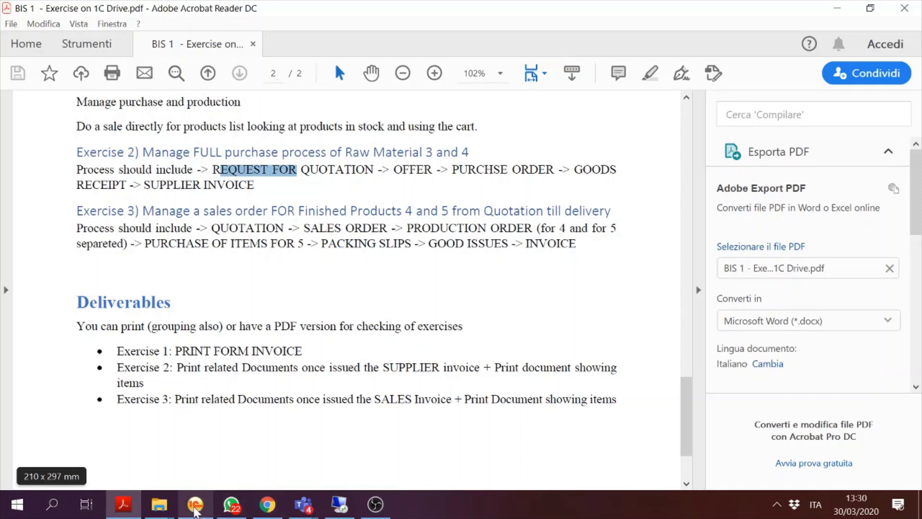
pyautogui.click(195, 505)
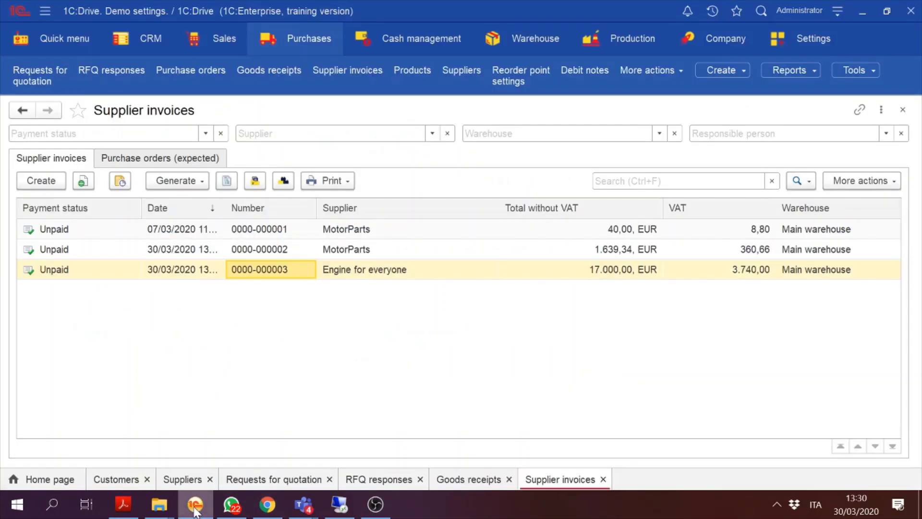
pyautogui.doubleClick(339, 270)
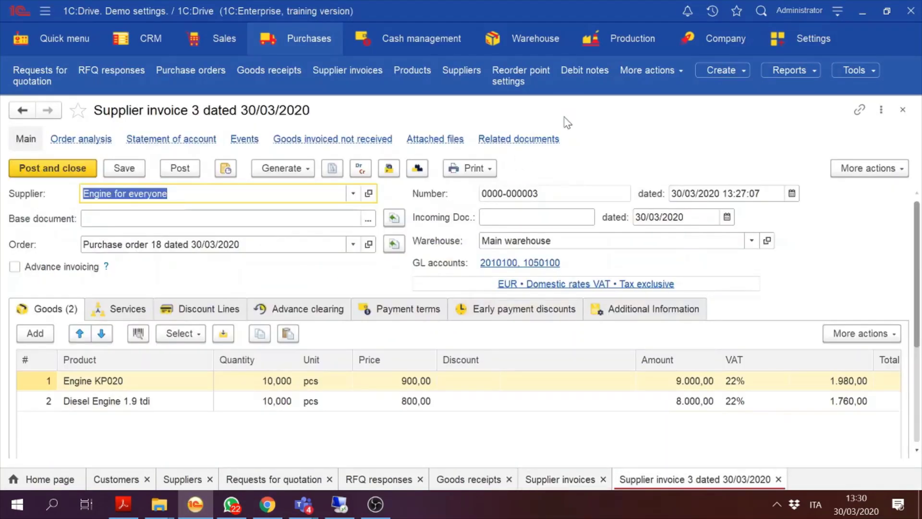
pyautogui.click(538, 140)
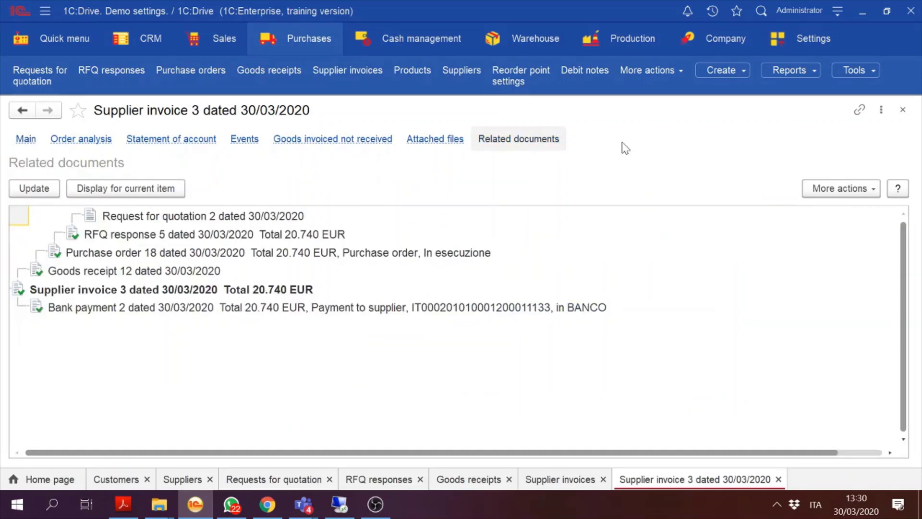
pyautogui.click(903, 109)
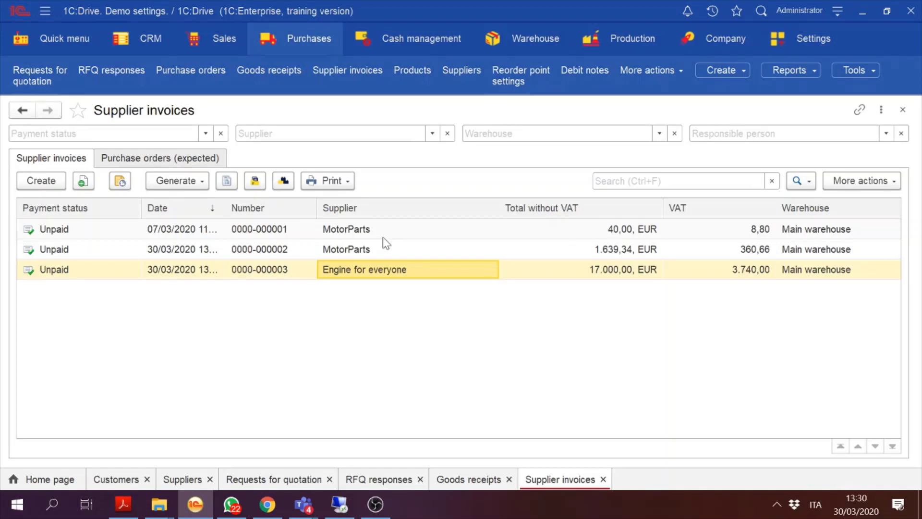
# Step: Try to print the goods received note from the Engine for everyone supplier invoice
pyautogui.doubleClick(319, 267)
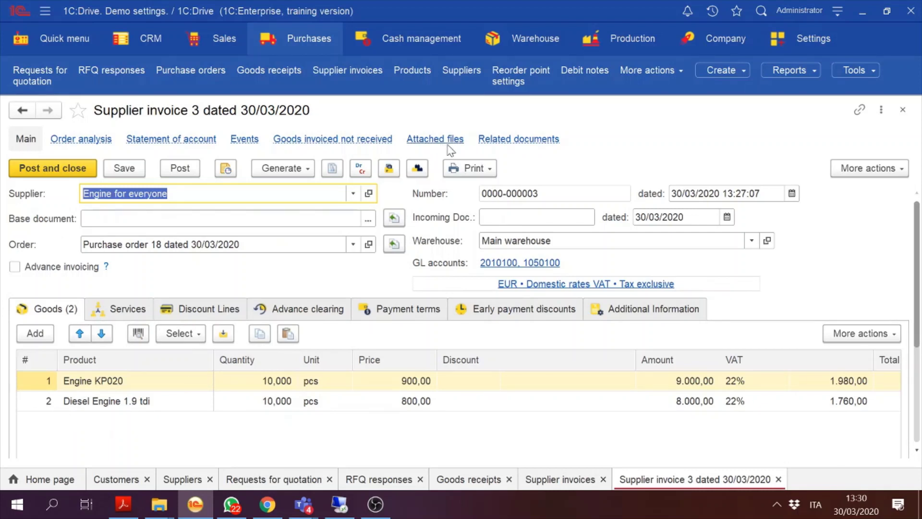
pyautogui.click(470, 168)
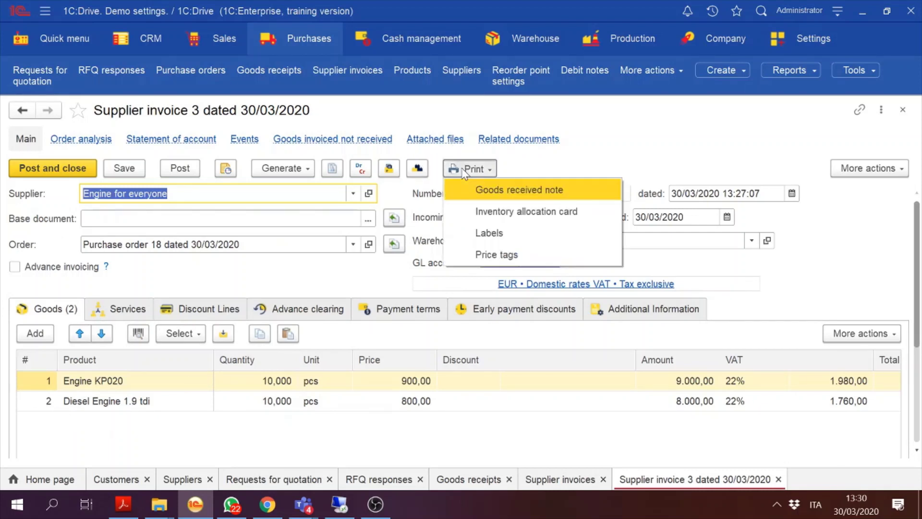
pyautogui.click(480, 189)
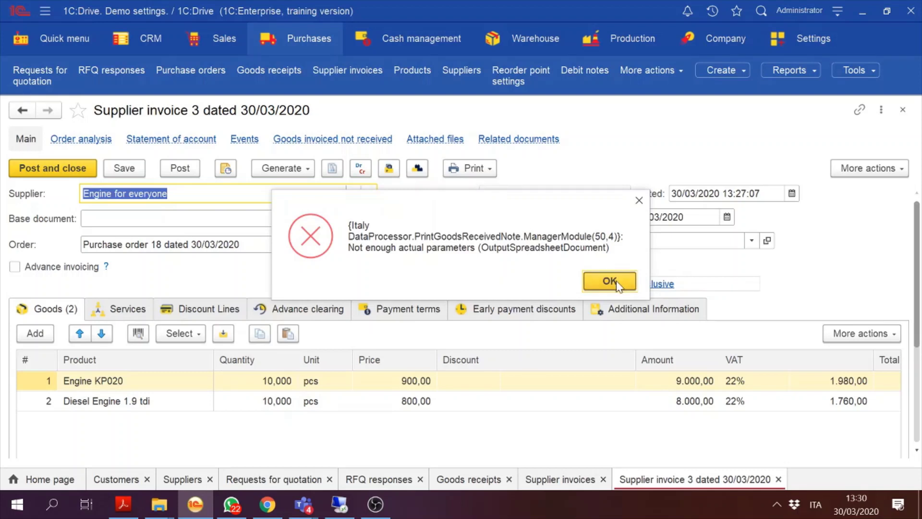
pyautogui.click(610, 281)
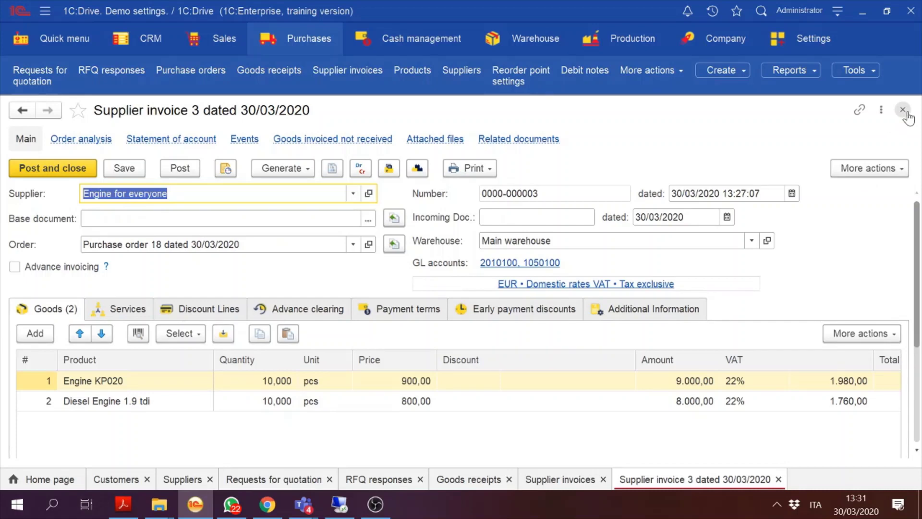
# Step: Close the supplier invoice and the open purchasing lists to return to the home page
pyautogui.click(903, 109)
pyautogui.click(903, 109)
pyautogui.click(903, 110)
pyautogui.click(903, 109)
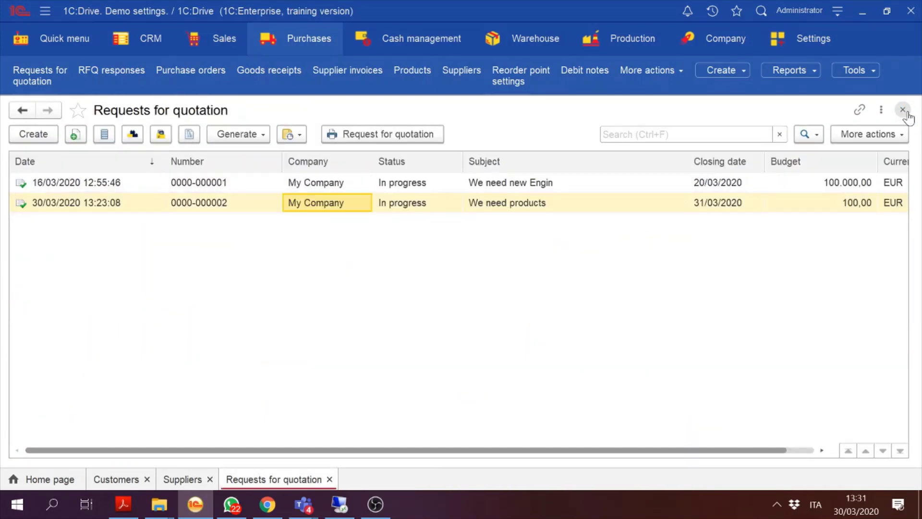
pyautogui.click(903, 110)
pyautogui.click(903, 110)
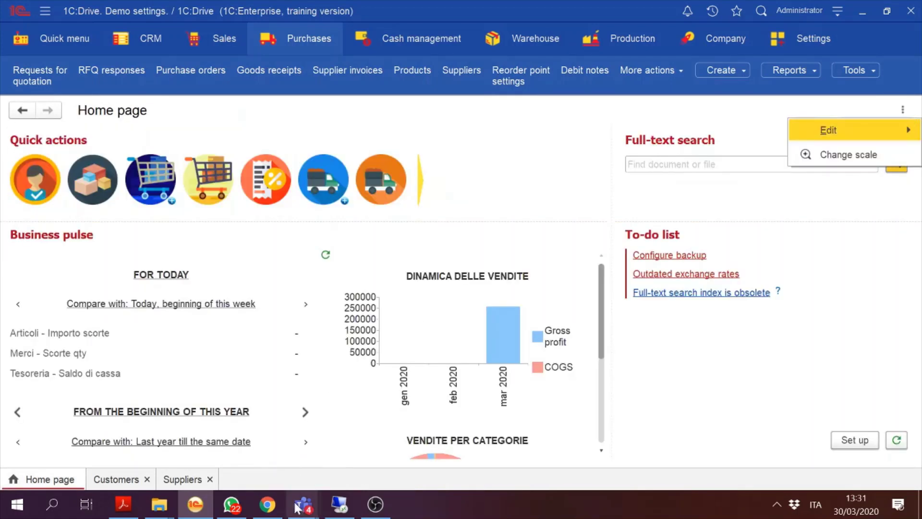
# Step: Switch to the exercise PDF and highlight Exercise 3's process chain from quotation to invoice
pyautogui.click(118, 511)
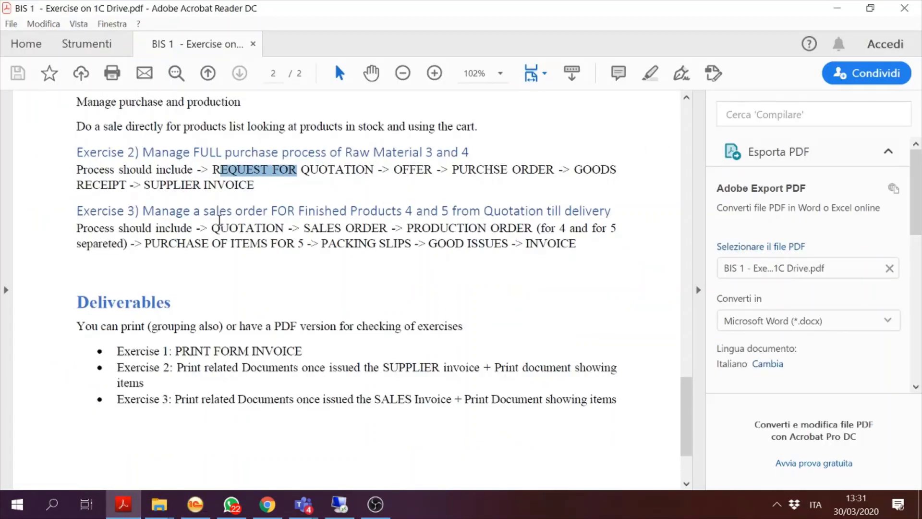
pyautogui.moveTo(211, 226); pyautogui.dragTo(574, 244)
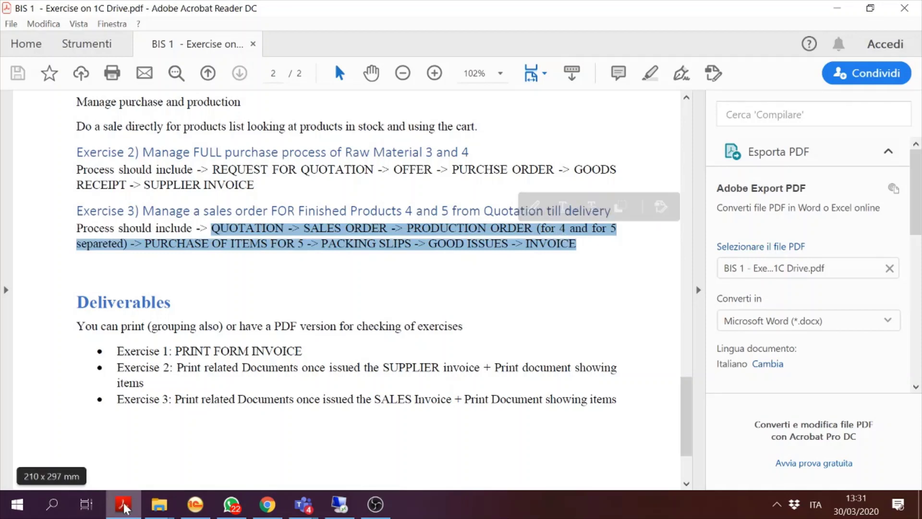
pyautogui.click(267, 511)
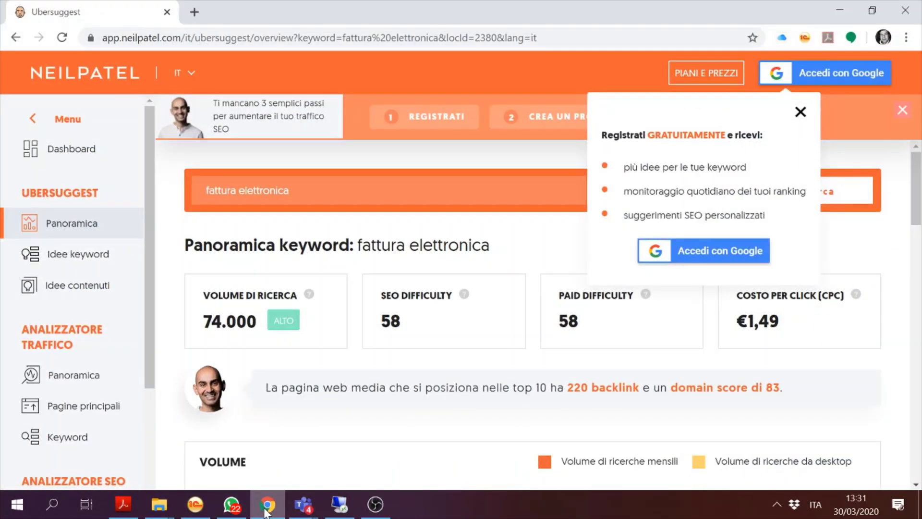
pyautogui.click(266, 511)
pyautogui.click(266, 504)
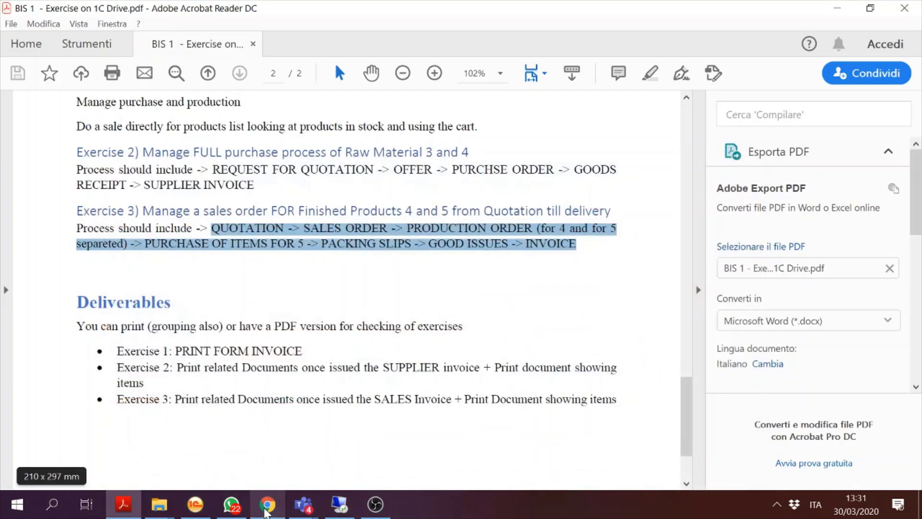
# Step: Switch to 1C:Drive and view the list of sales quotations
pyautogui.click(195, 504)
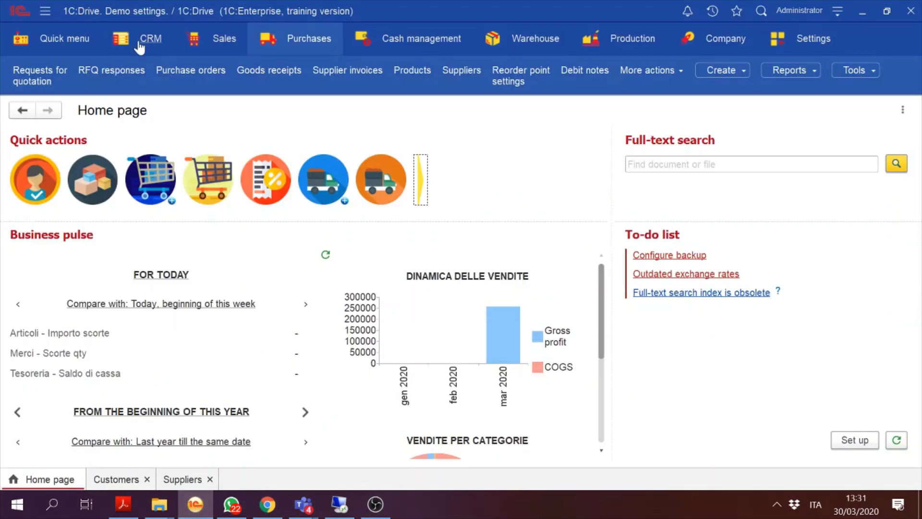
pyautogui.click(150, 43)
pyautogui.click(212, 43)
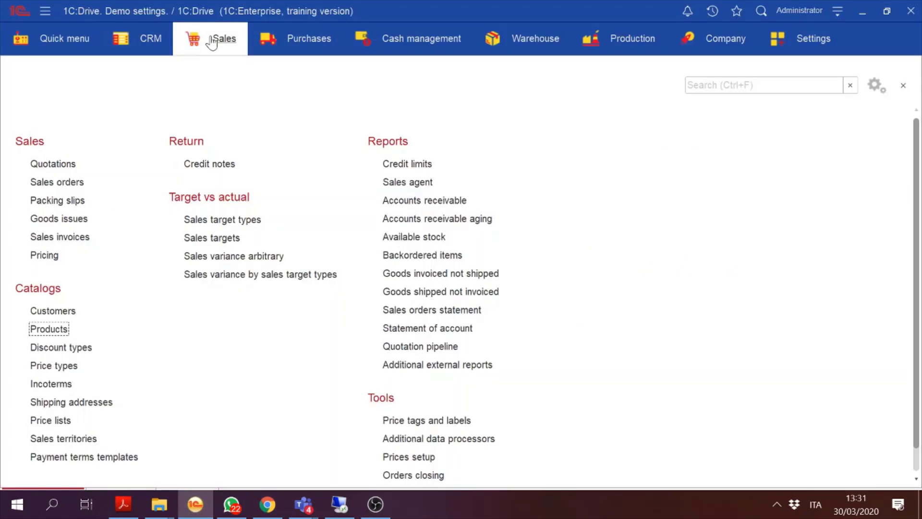
pyautogui.click(57, 165)
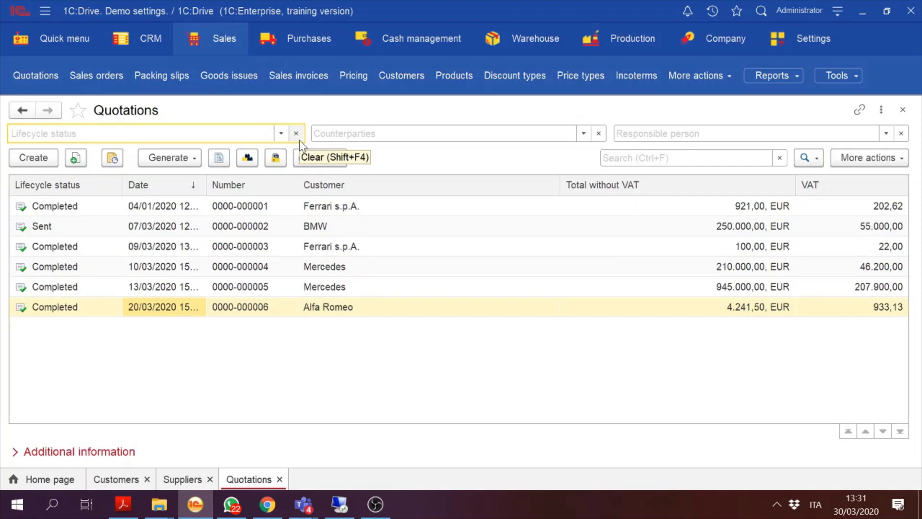
# Step: Open the sales product catalog and filter it to out-of-stock items
pyautogui.click(214, 45)
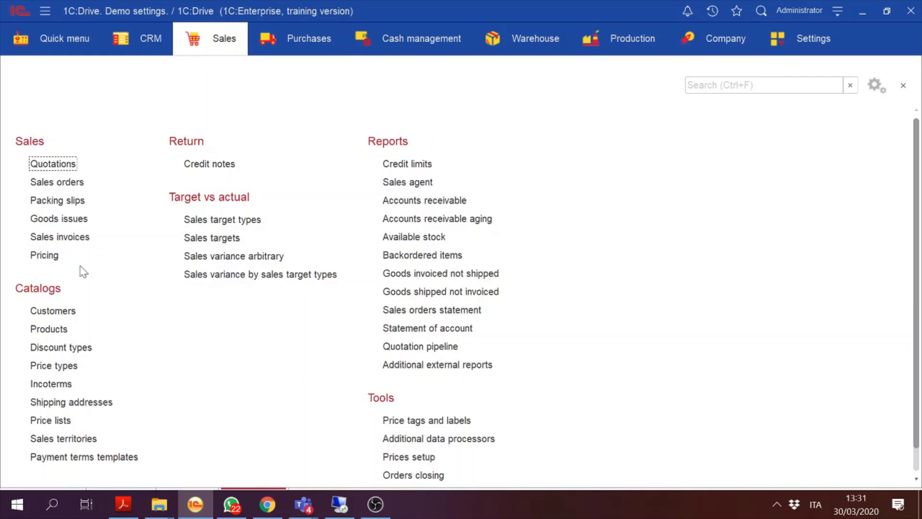
pyautogui.click(49, 330)
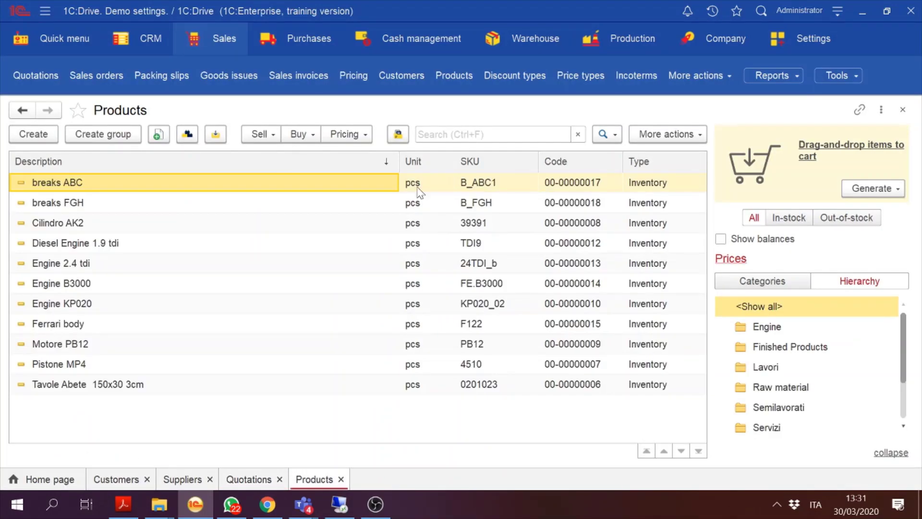
pyautogui.click(841, 220)
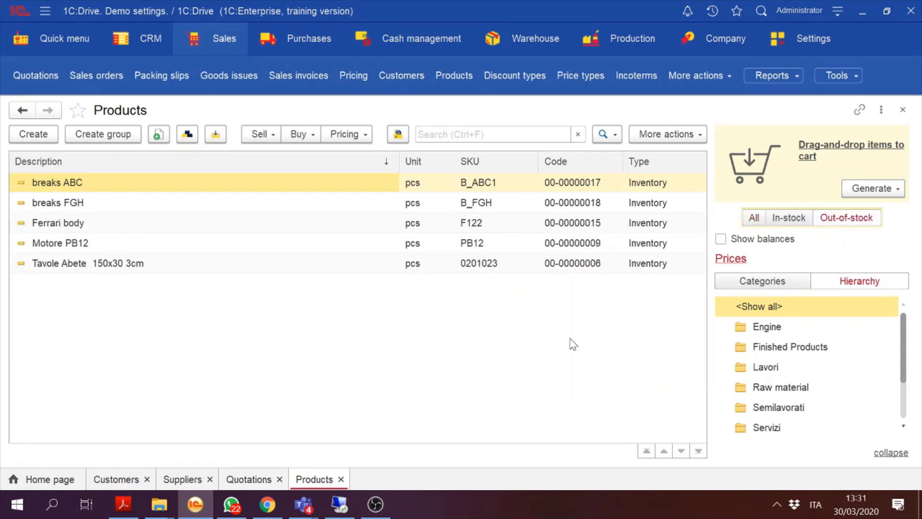
# Step: Add Motore PB12 to the cart and generate a quotation from the cart
pyautogui.click(109, 227)
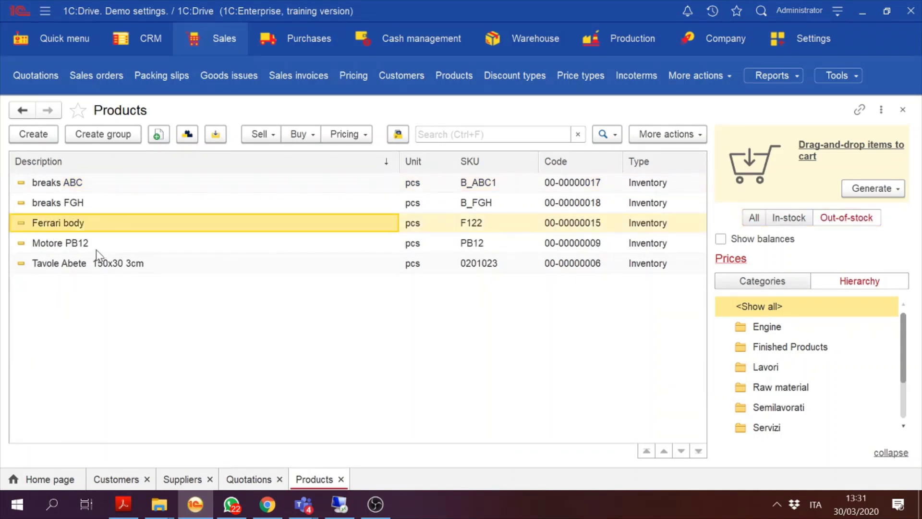
pyautogui.click(95, 246)
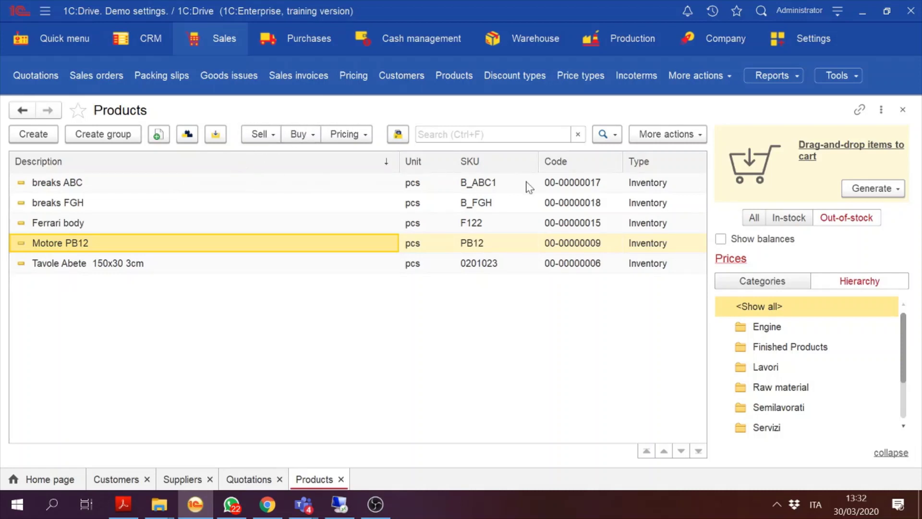
pyautogui.moveTo(344, 243); pyautogui.dragTo(759, 163)
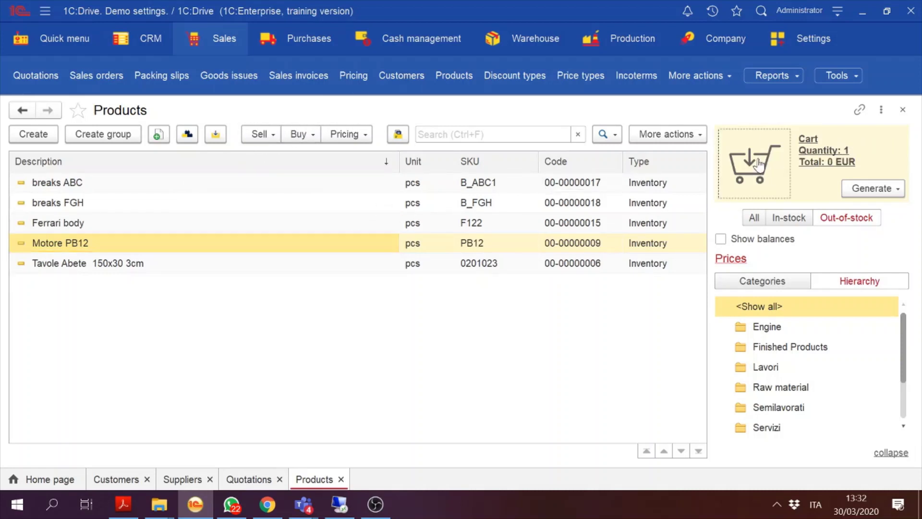
pyautogui.click(817, 152)
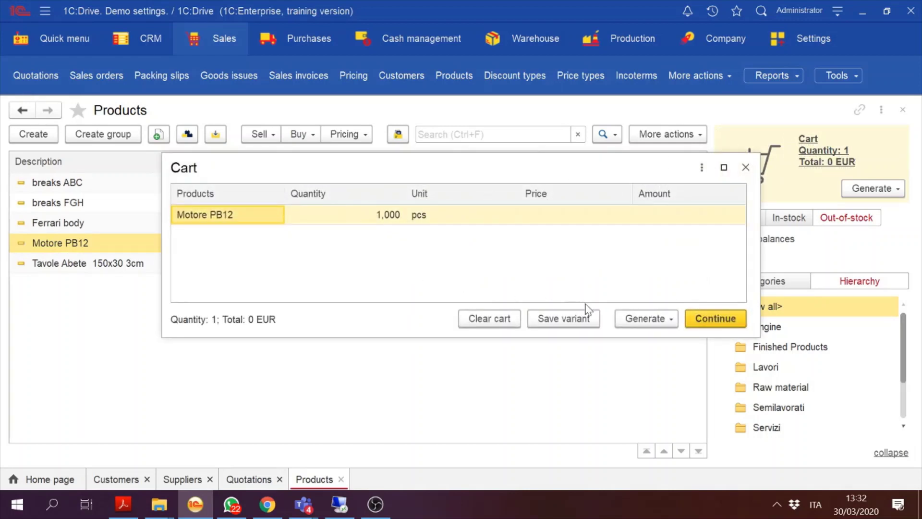
pyautogui.click(629, 321)
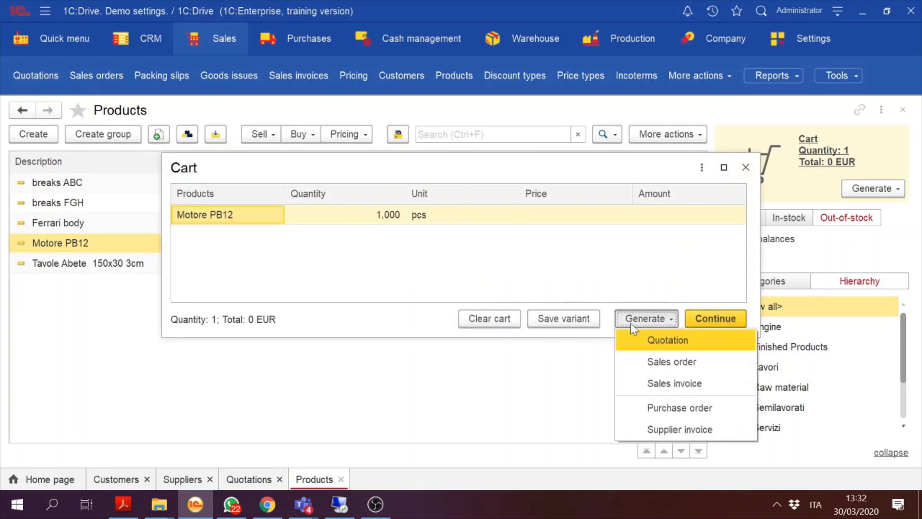
pyautogui.click(702, 342)
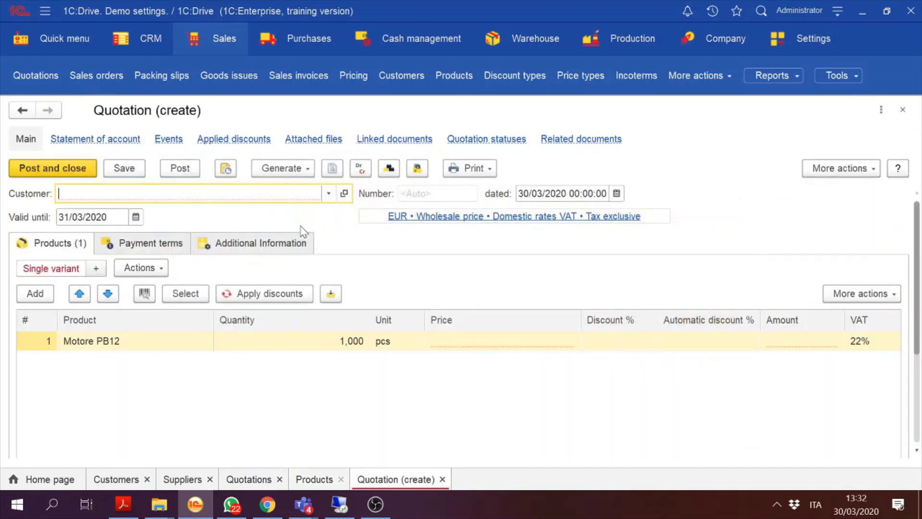
# Step: Set the price of the Motore PB12 line in the new quotation to 2.300,00
pyautogui.click(510, 343)
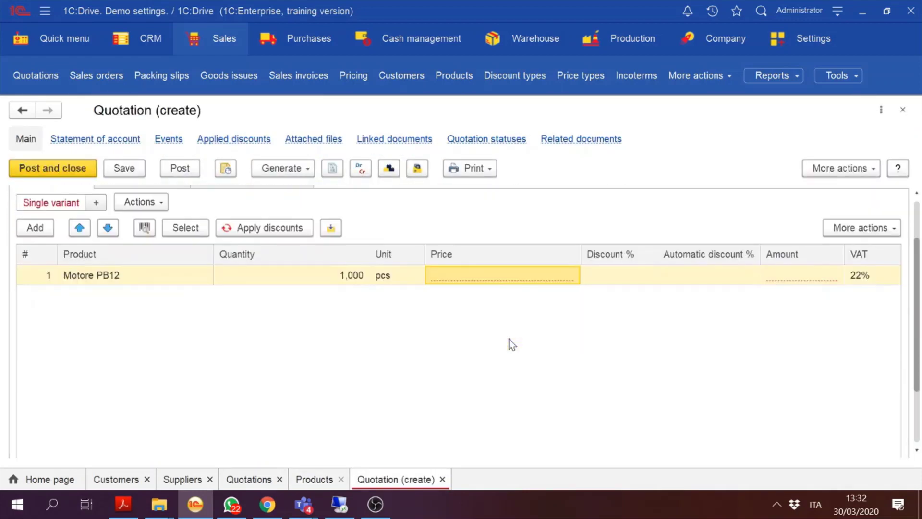
pyautogui.click(471, 282)
pyautogui.write('2.300,00')
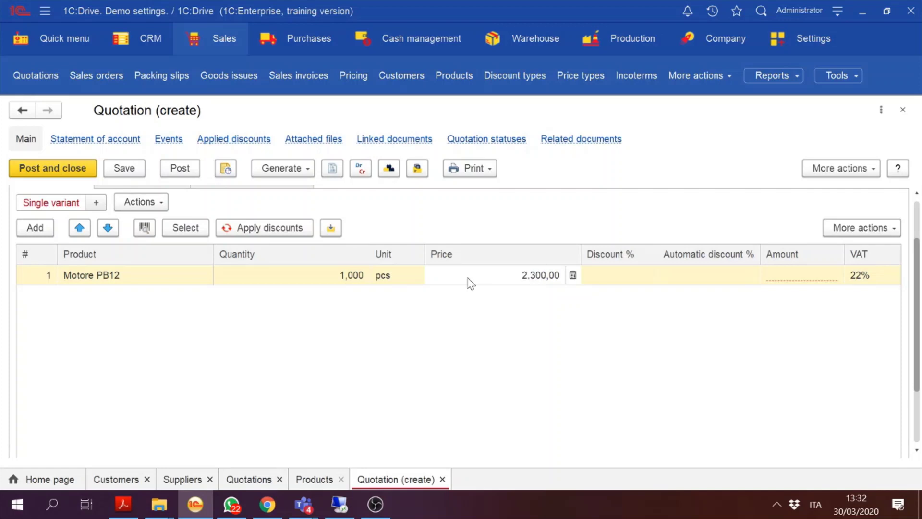
pyautogui.press('Return')
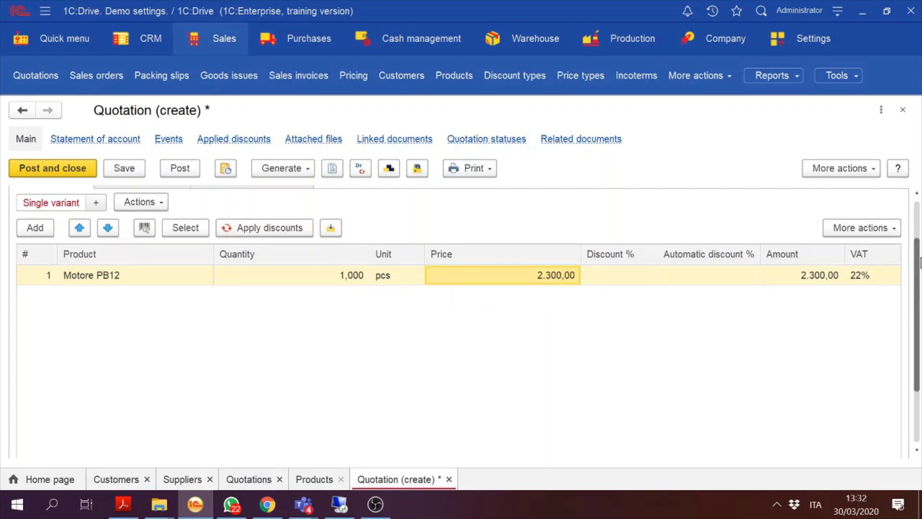
# Step: Choose Ferrari s.p.A. as the quotation's customer and save the quotation
pyautogui.scroll(2, 918, 229)
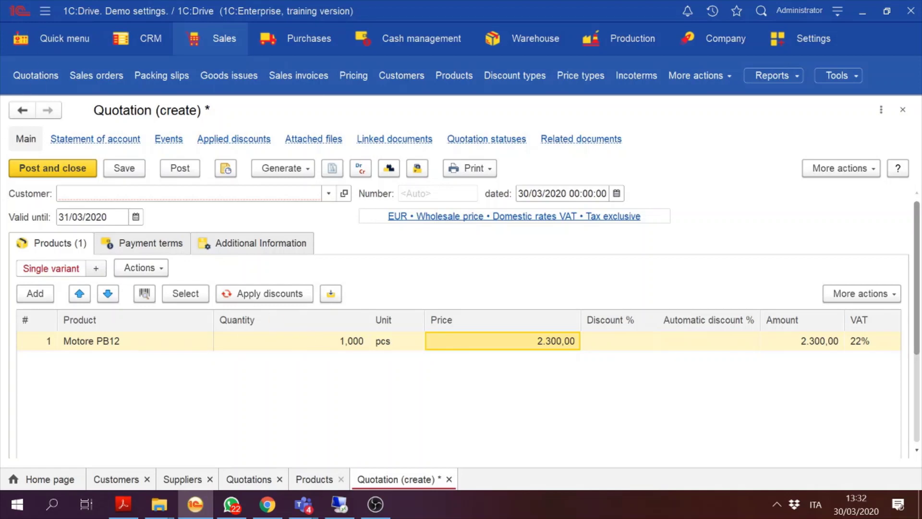
pyautogui.click(330, 194)
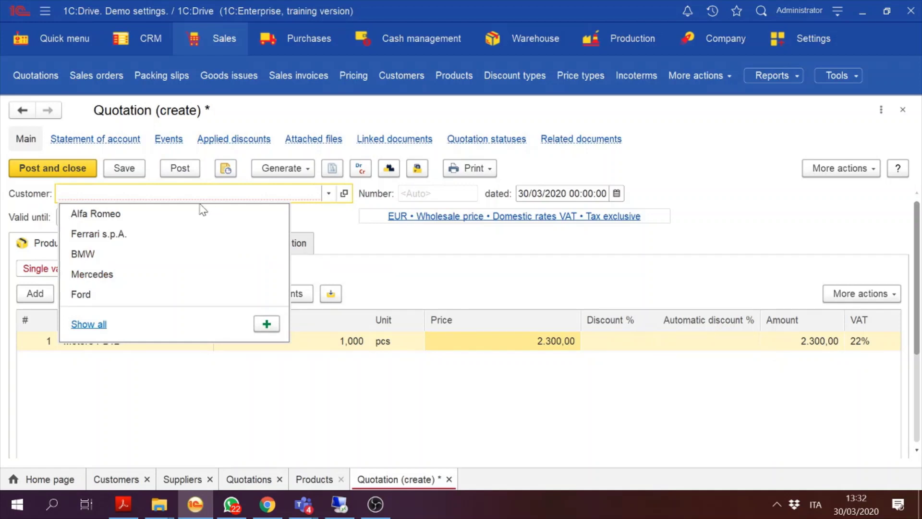
pyautogui.click(143, 235)
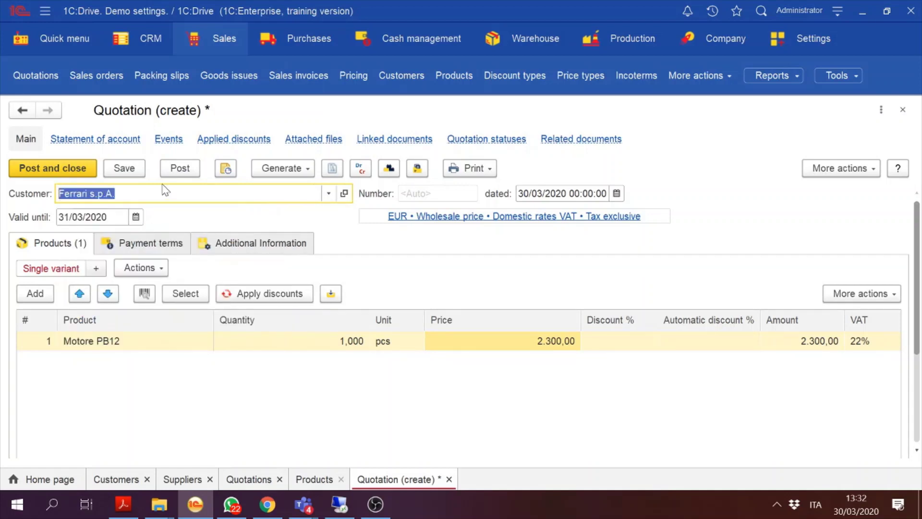
pyautogui.click(123, 169)
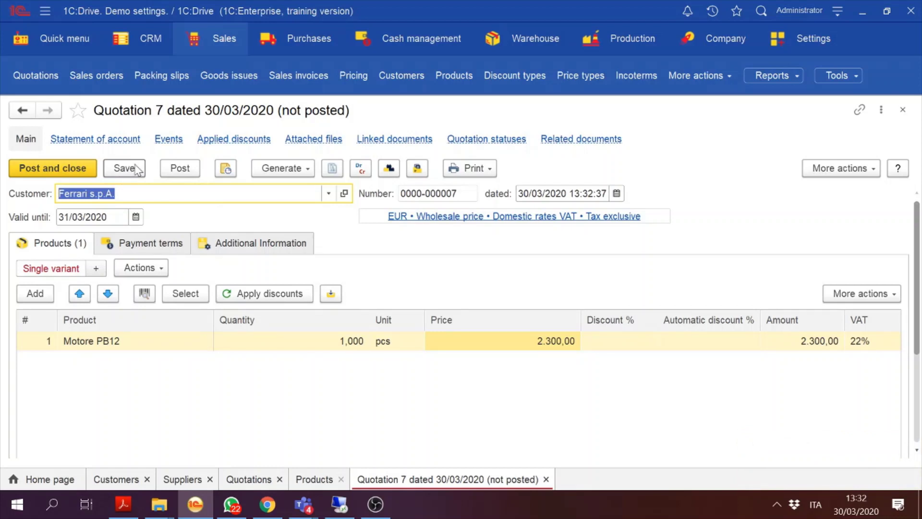
# Step: Post the quotation, then change its document date to 25/03/2020 and save it
pyautogui.click(179, 169)
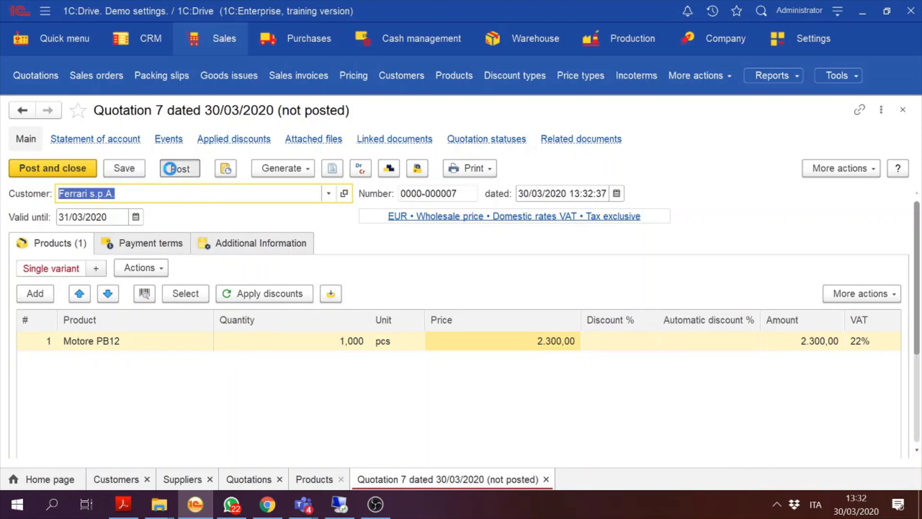
pyautogui.click(302, 170)
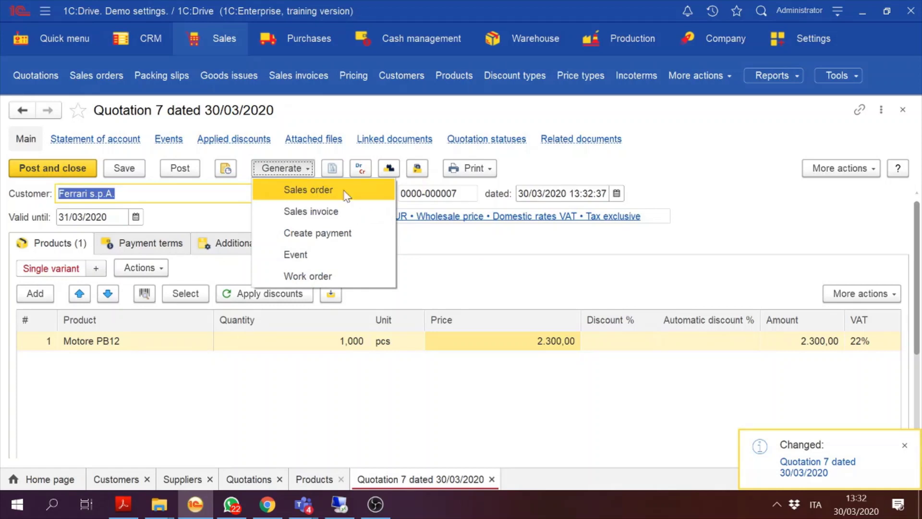
pyautogui.click(518, 196)
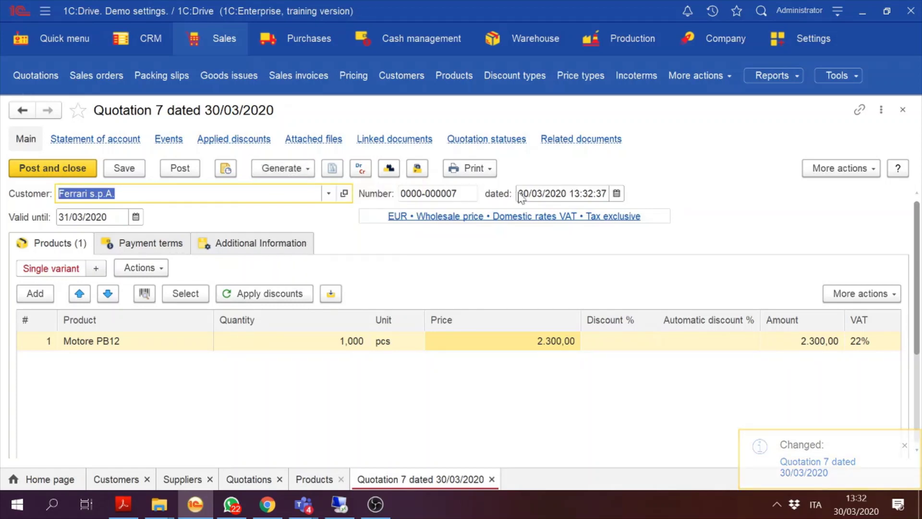
pyautogui.click(521, 196)
pyautogui.click(521, 196)
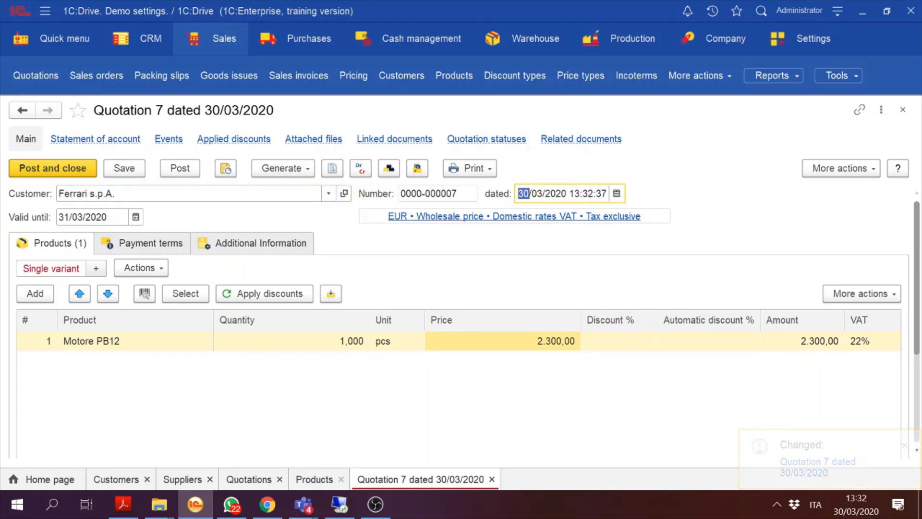
pyautogui.write('25')
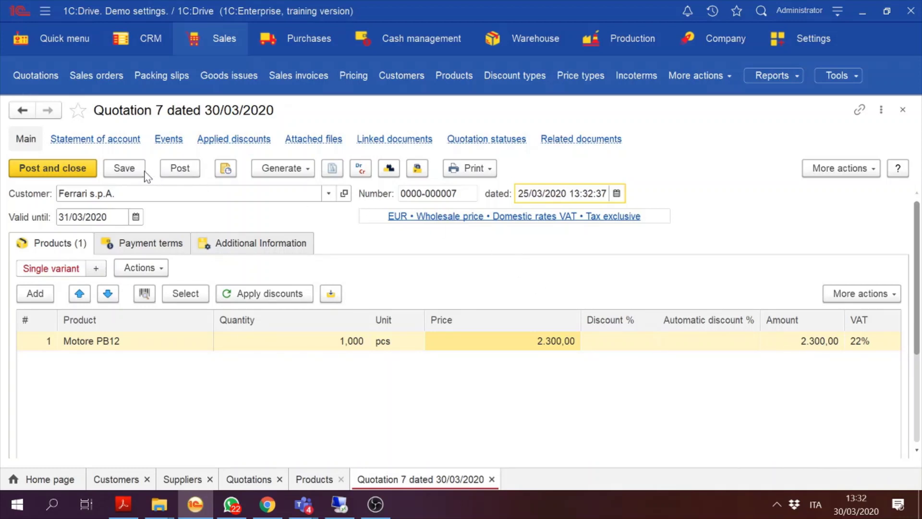
pyautogui.click(126, 169)
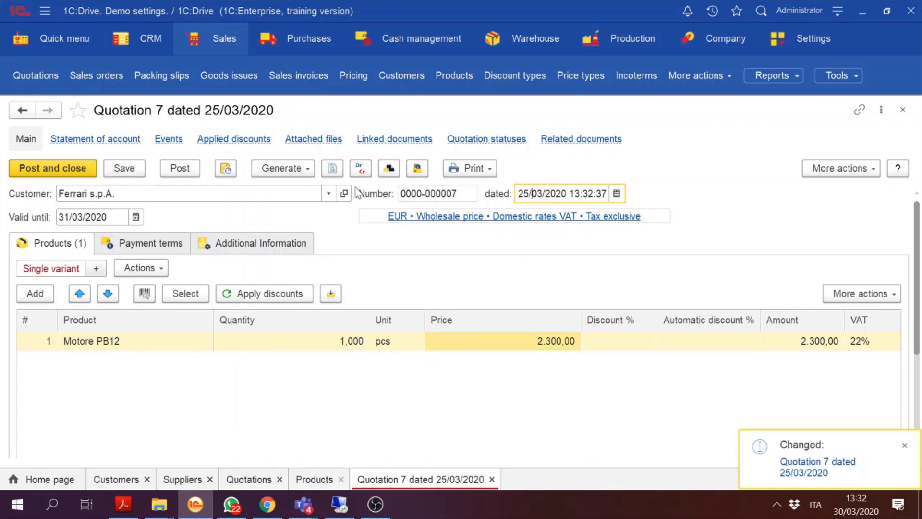
# Step: Repost the quotation, set its validity end date to 29/03/2020 and save it
pyautogui.click(180, 169)
pyautogui.press('Tab')
pyautogui.write('2')
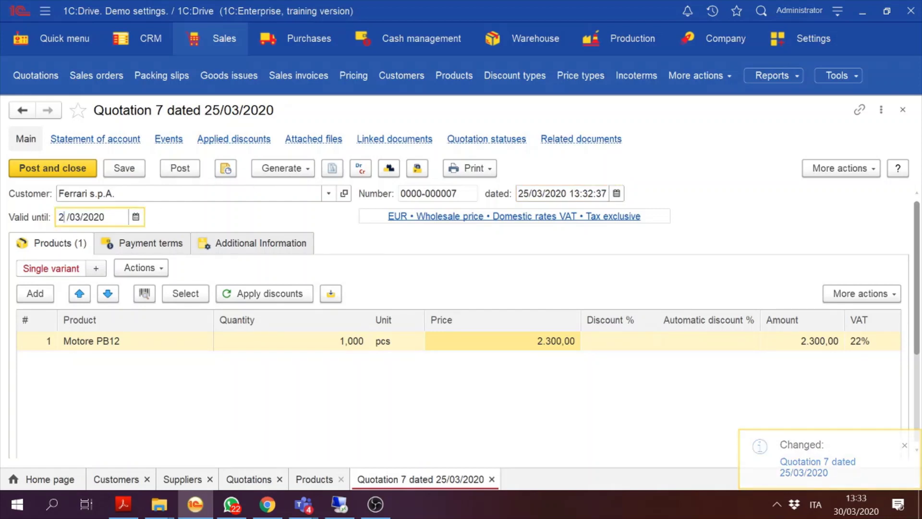
pyautogui.write('9')
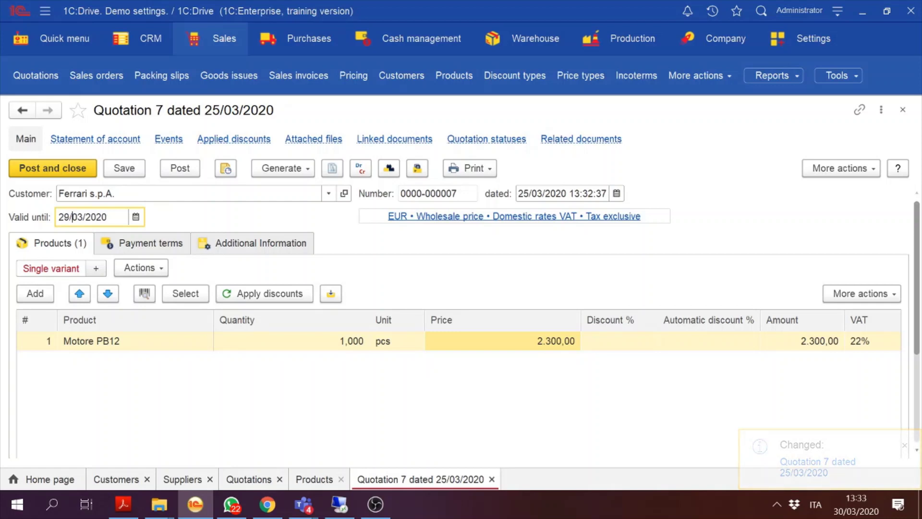
pyautogui.click(124, 168)
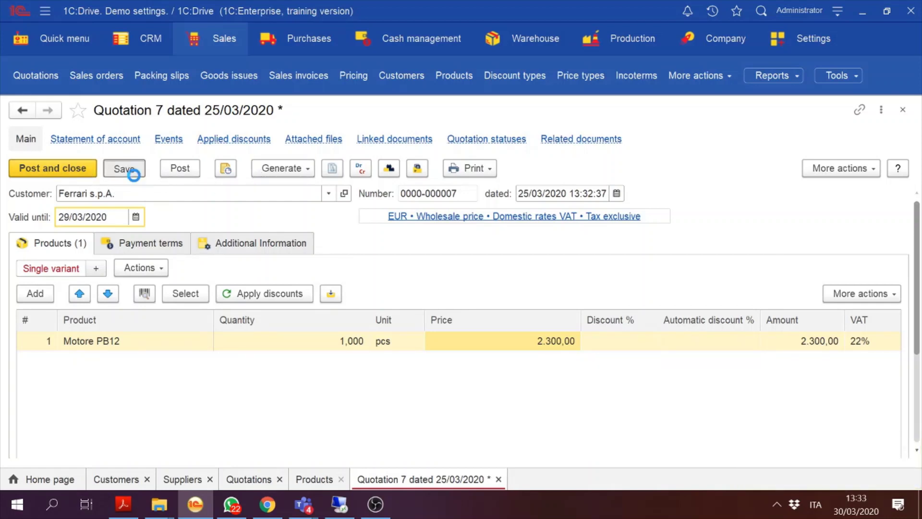
# Step: Generate a sales order from the quotation and set the order's date to 26/03/2020
pyautogui.click(282, 168)
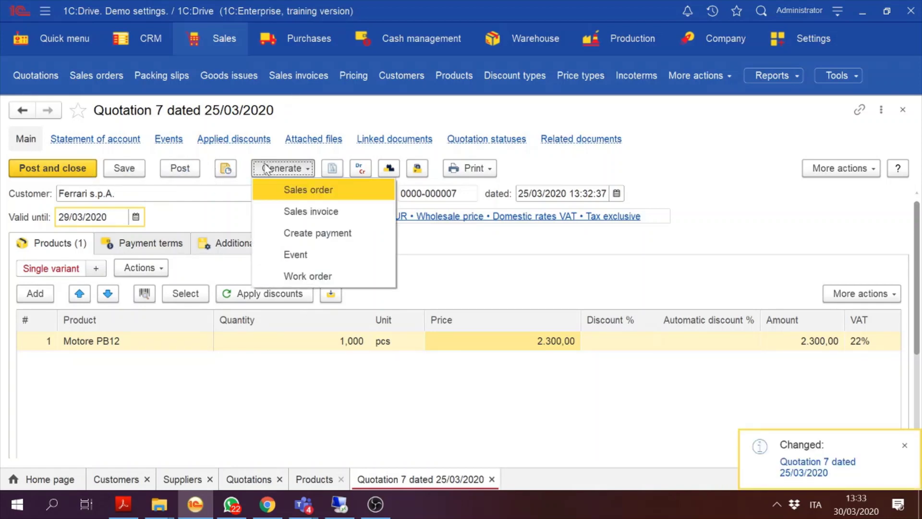
pyautogui.click(304, 191)
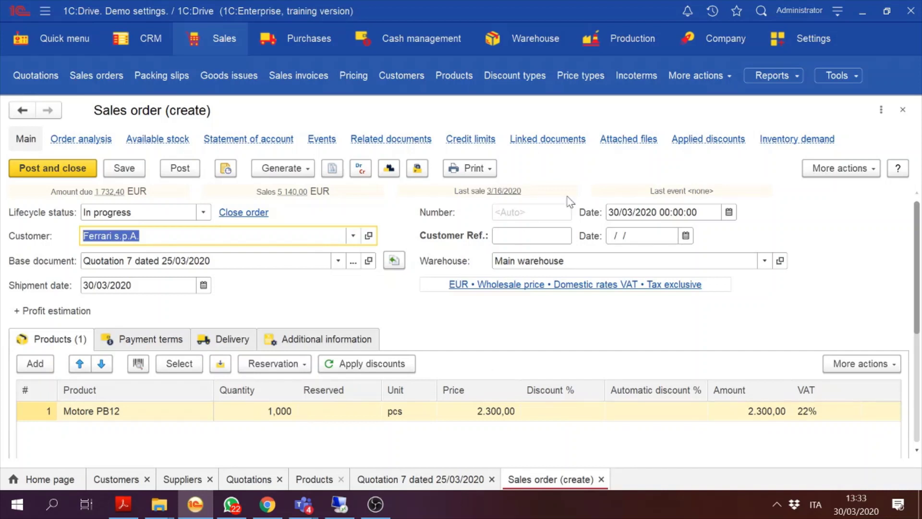
pyautogui.click(614, 212)
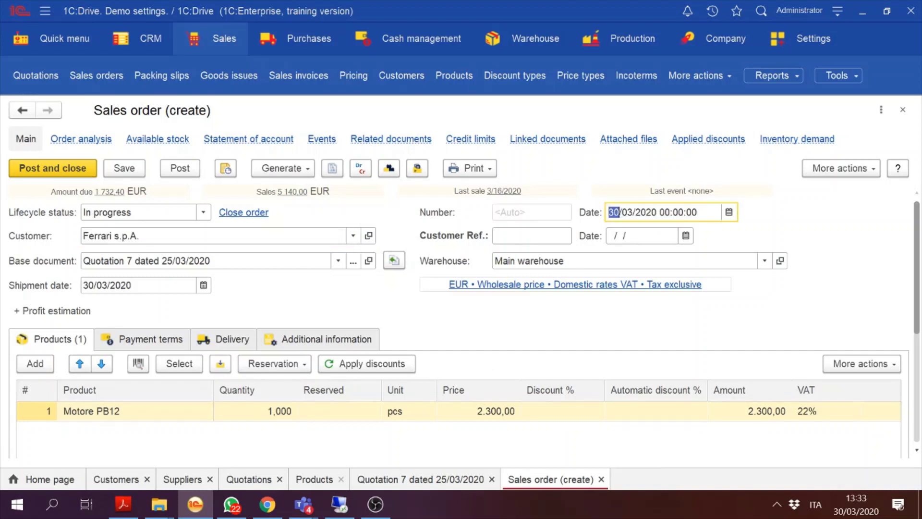
pyautogui.write('2 ')
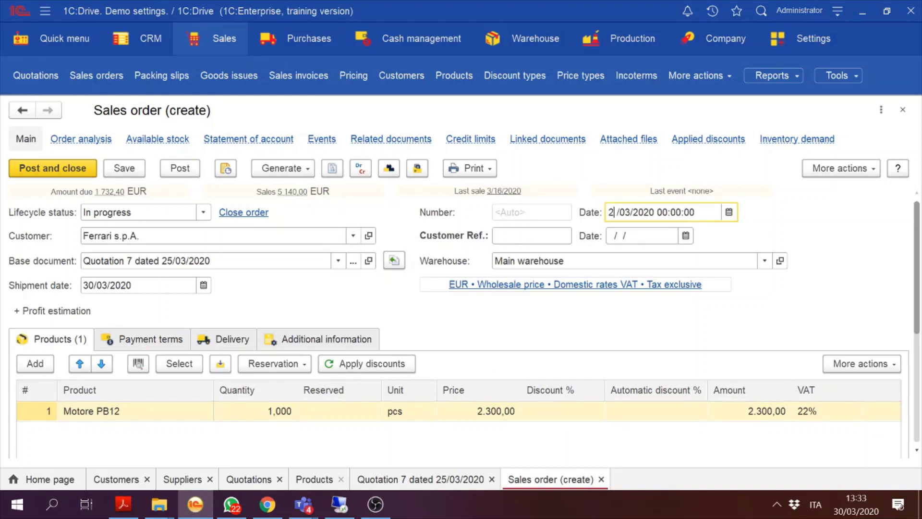
pyautogui.write('6')
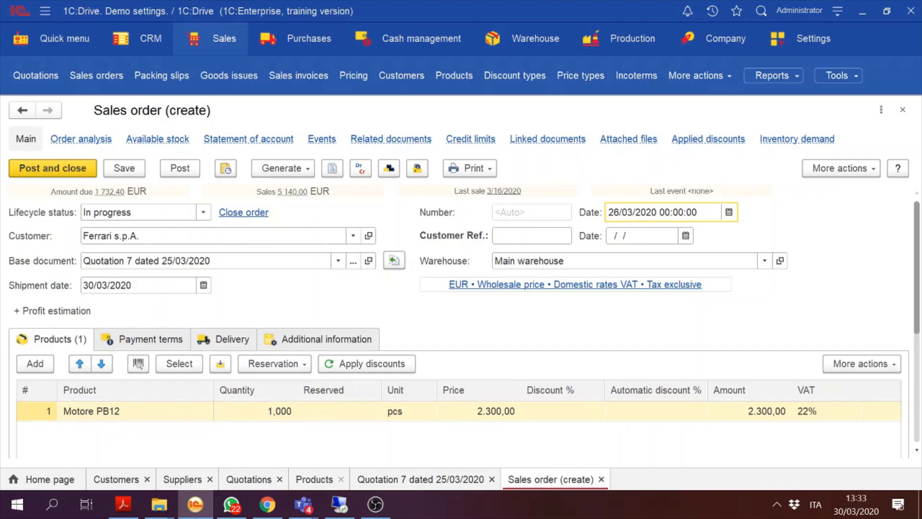
# Step: Set the sales order's shipment date to 29/03/2020, then save and post the order
pyautogui.click(91, 284)
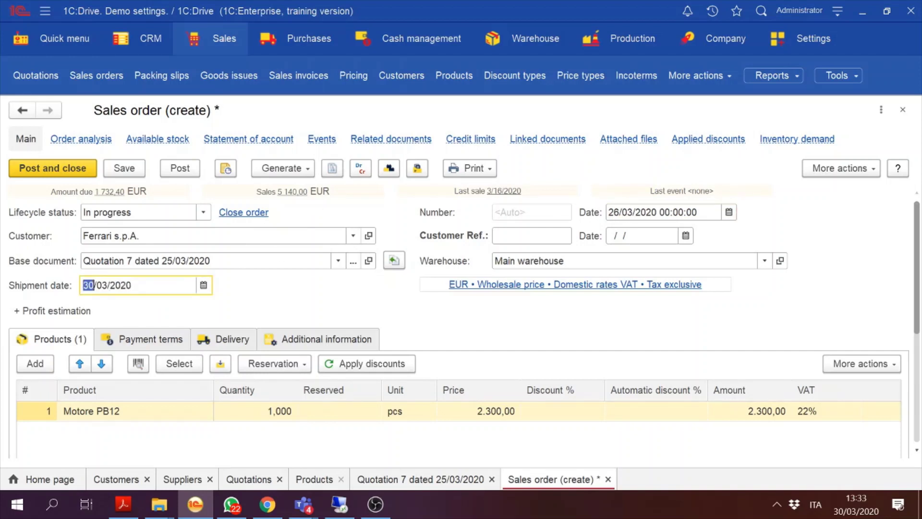
pyautogui.write('29')
pyautogui.click(120, 168)
pyautogui.click(186, 169)
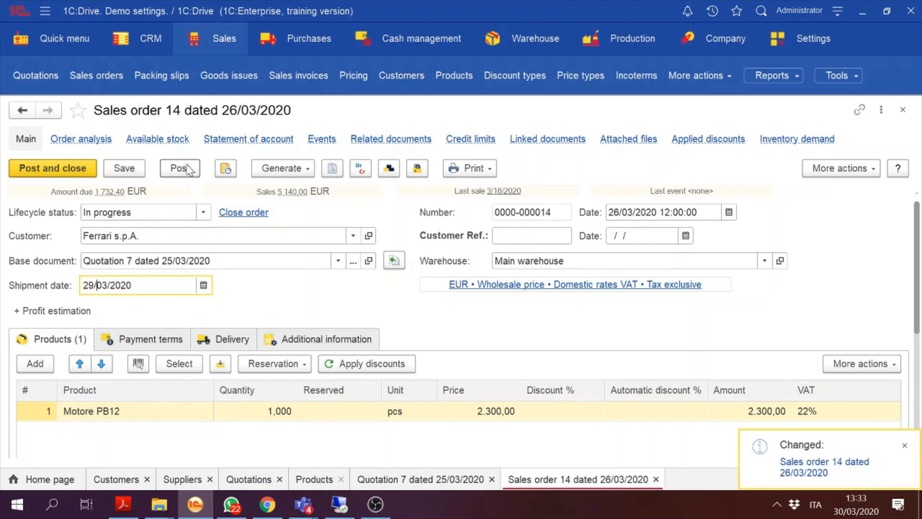
# Step: Generate a production order from the sales order and review its bill of materials, components and operations
pyautogui.click(290, 170)
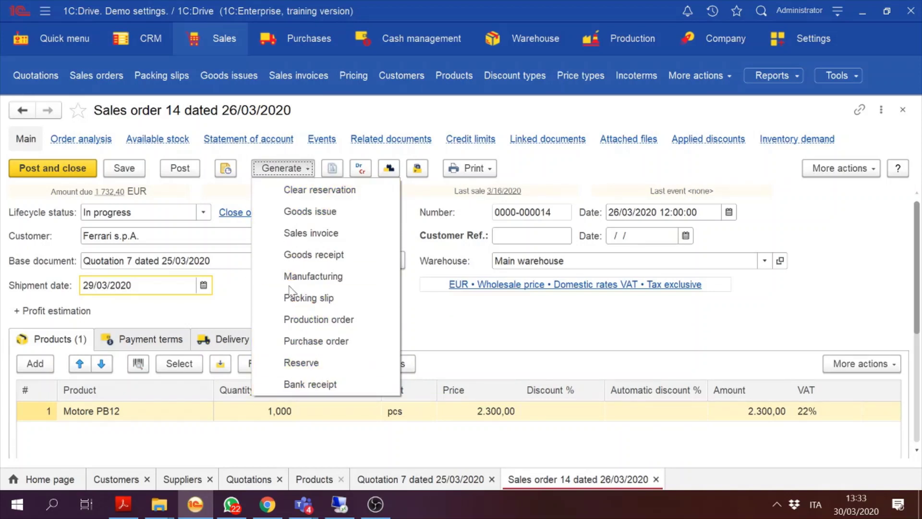
pyautogui.click(346, 318)
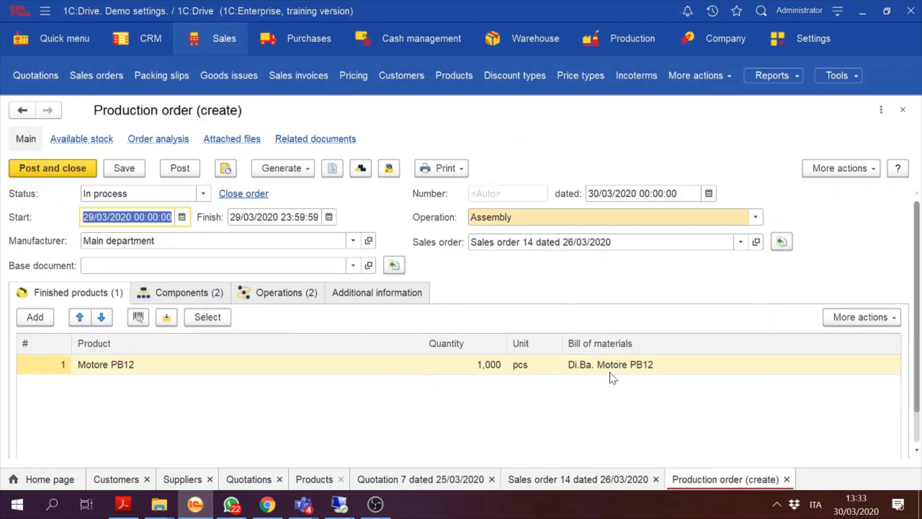
pyautogui.click(627, 365)
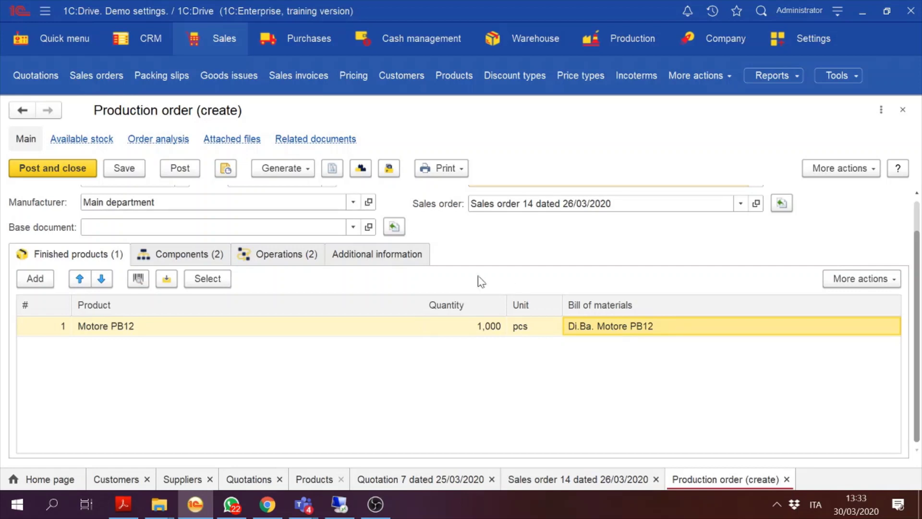
pyautogui.click(194, 260)
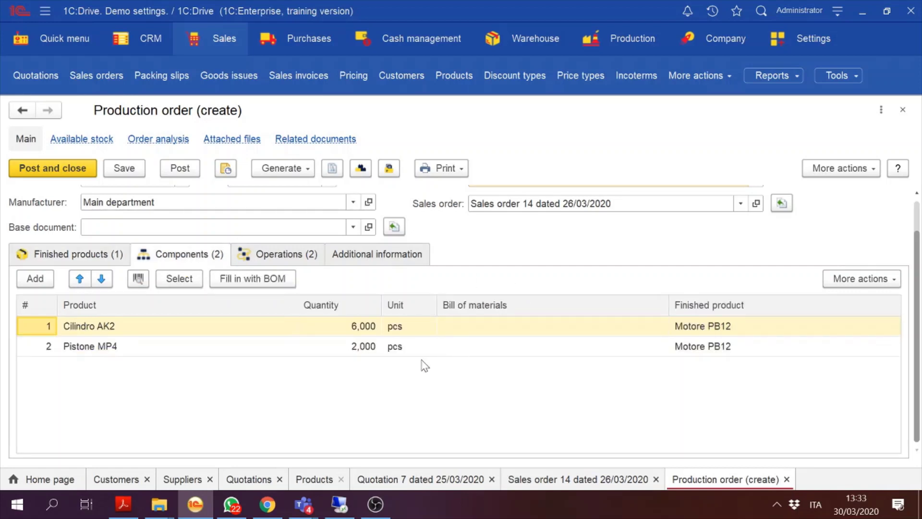
pyautogui.click(313, 258)
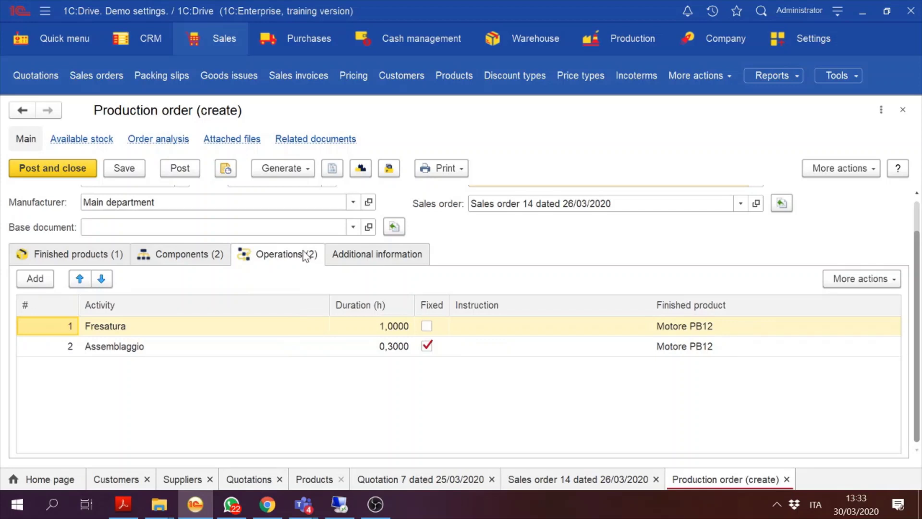
pyautogui.click(192, 255)
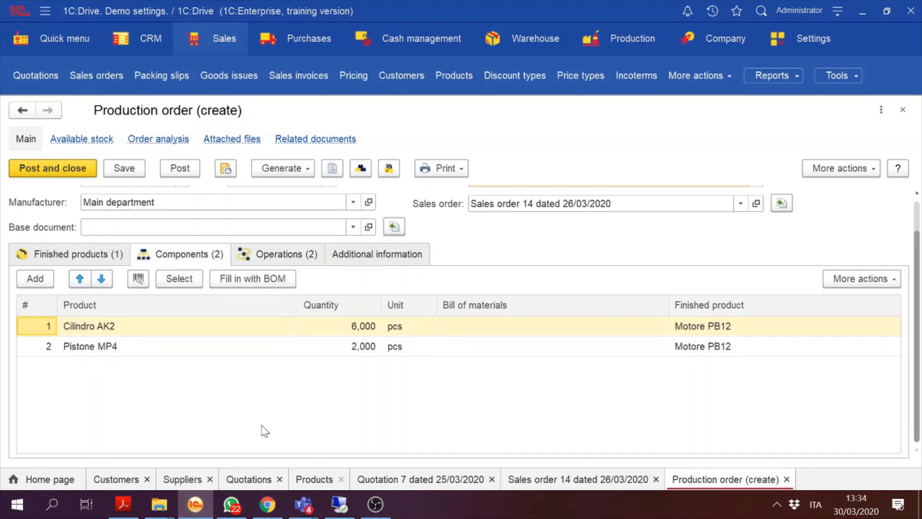
pyautogui.click(50, 259)
pyautogui.click(172, 259)
pyautogui.scroll(2, 912, 223)
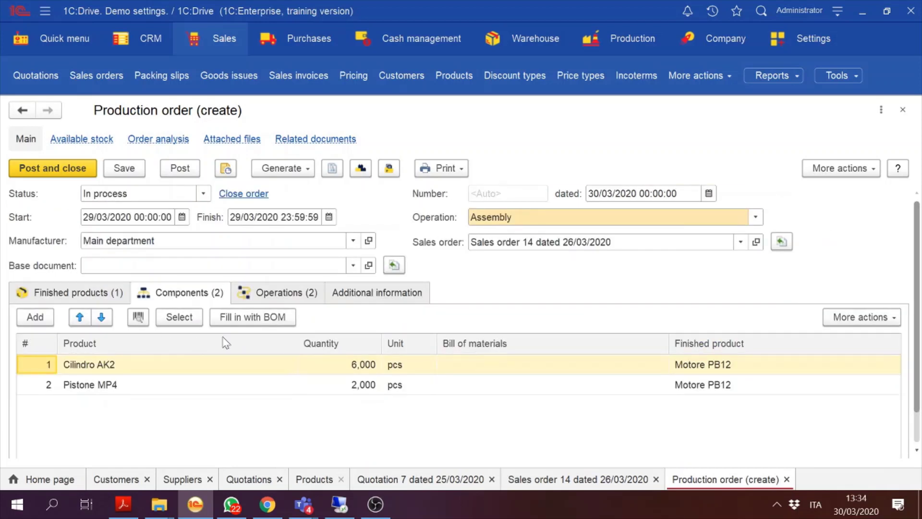
# Step: Add the product Ferrari body as a third component line in the production order
pyautogui.click(50, 322)
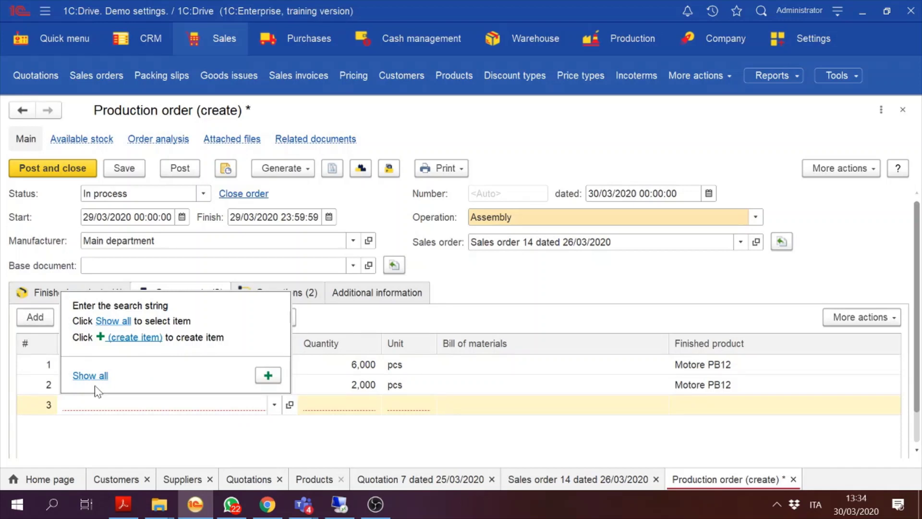
pyautogui.write('i')
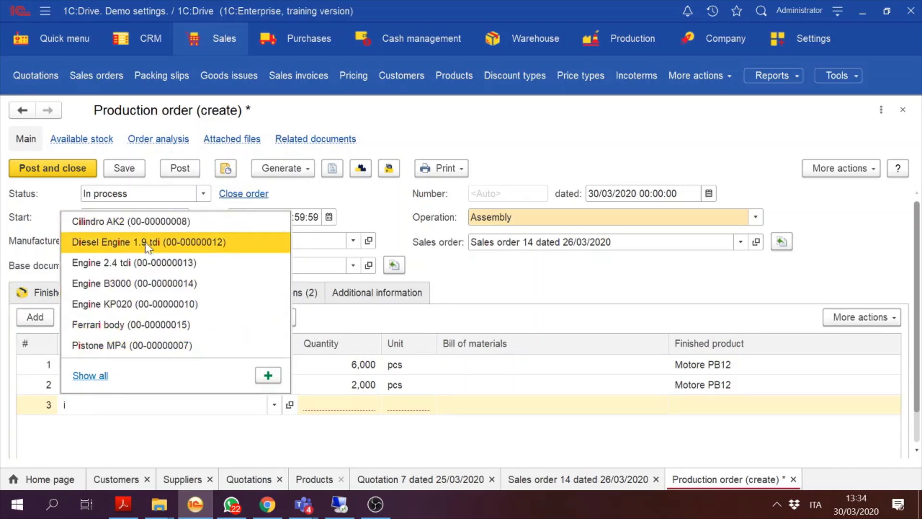
pyautogui.click(123, 325)
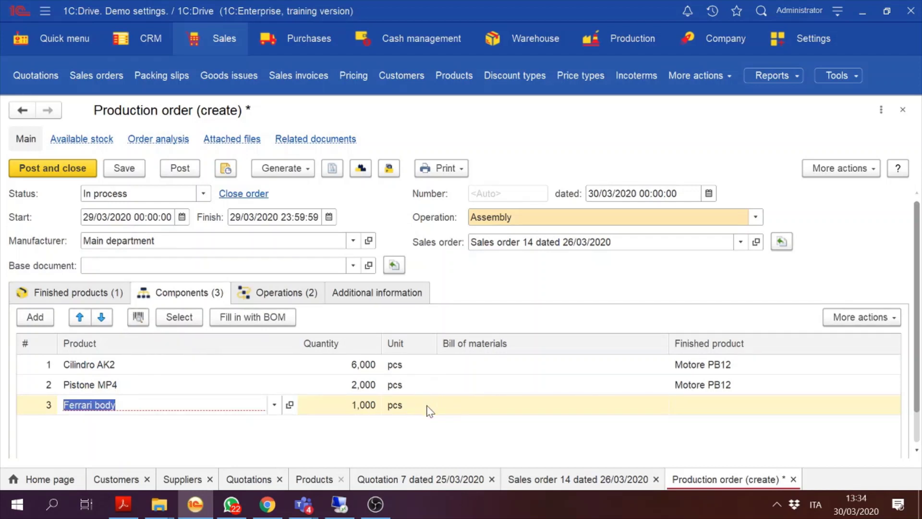
pyautogui.click(413, 448)
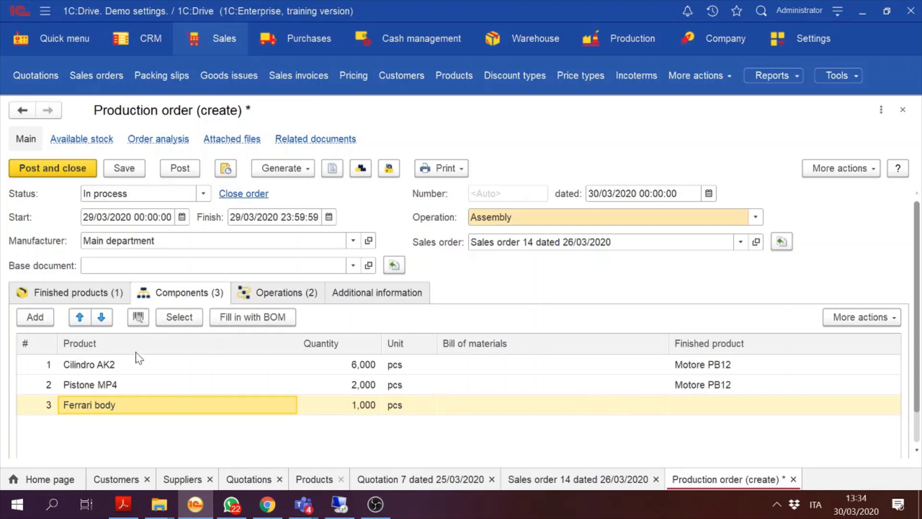
# Step: Check the production order's finished products against its components, and save and post the order
pyautogui.click(101, 298)
pyautogui.scroll(-1, 101, 298)
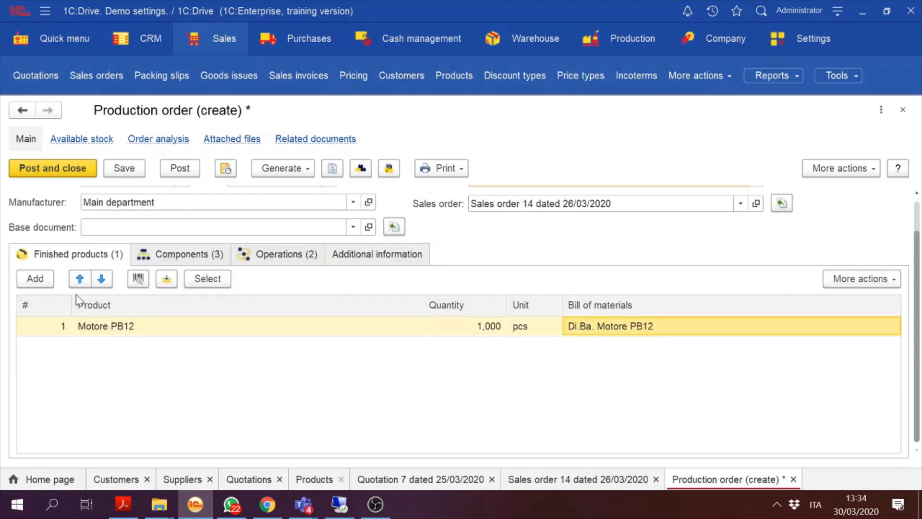
pyautogui.click(208, 254)
pyautogui.click(87, 254)
pyautogui.click(153, 255)
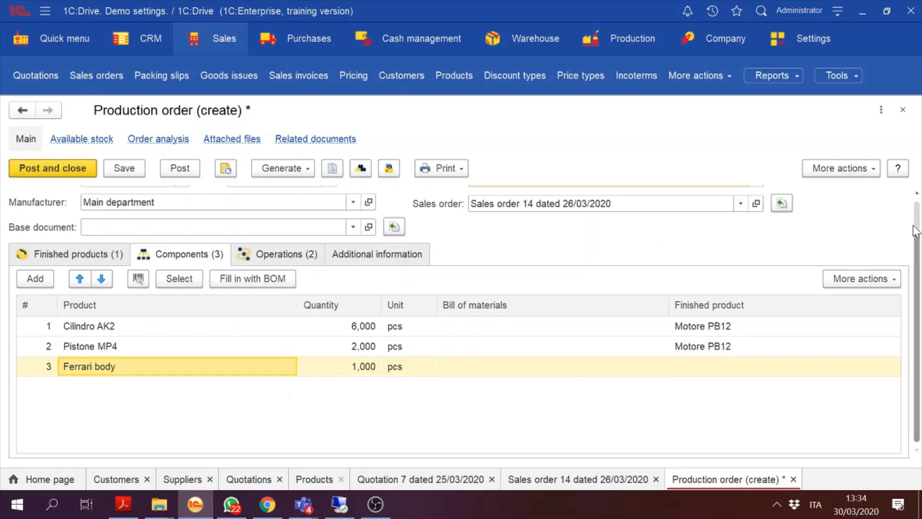
pyautogui.scroll(1, 917, 263)
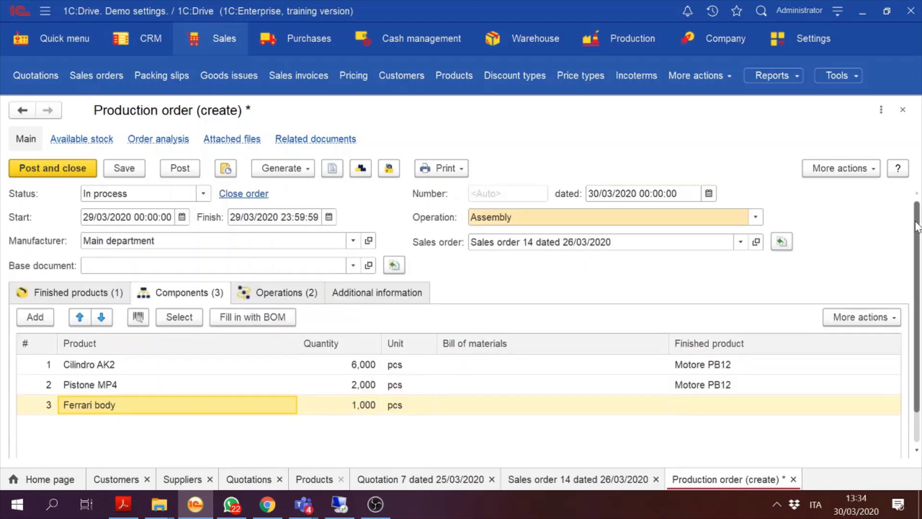
pyautogui.click(131, 168)
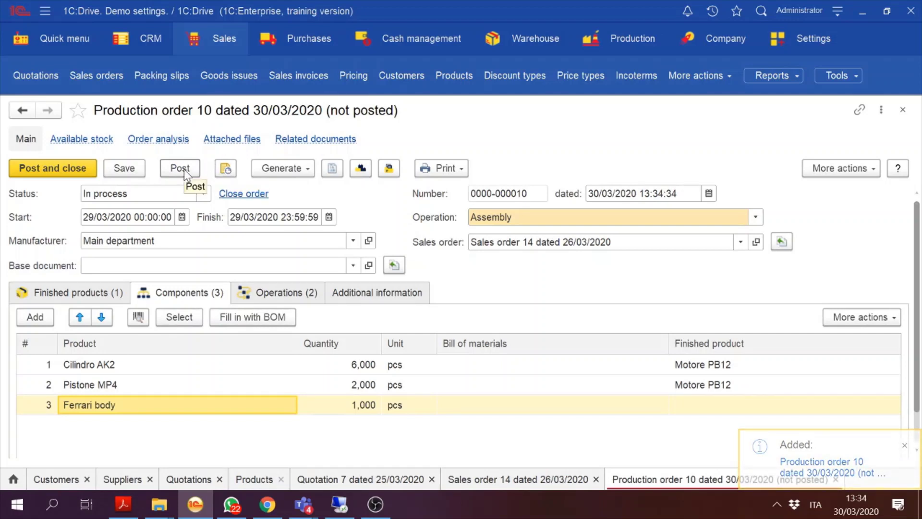
pyautogui.click(179, 169)
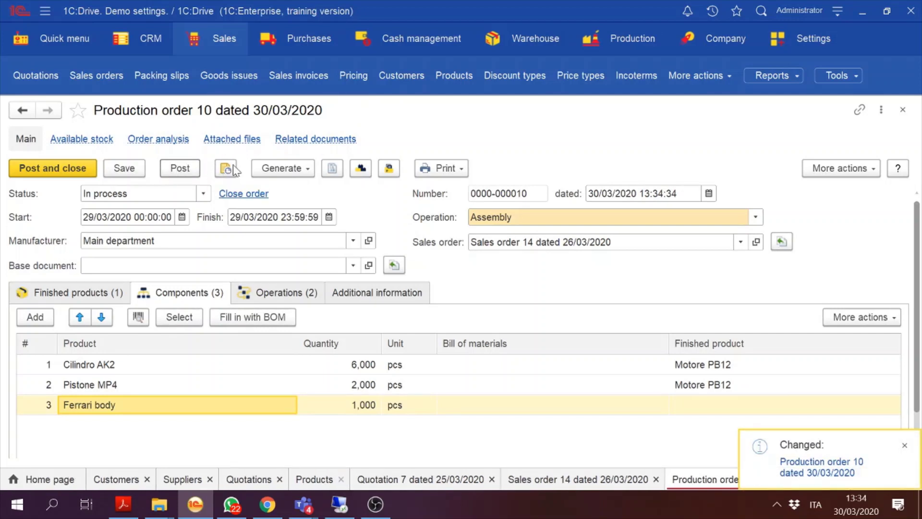
# Step: View the available stock report for the production order and return to its main form
pyautogui.click(290, 169)
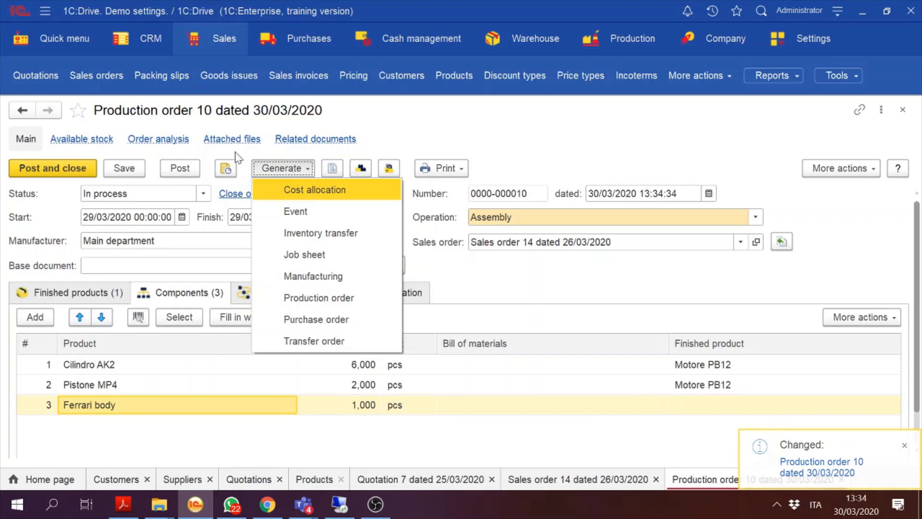
pyautogui.click(98, 140)
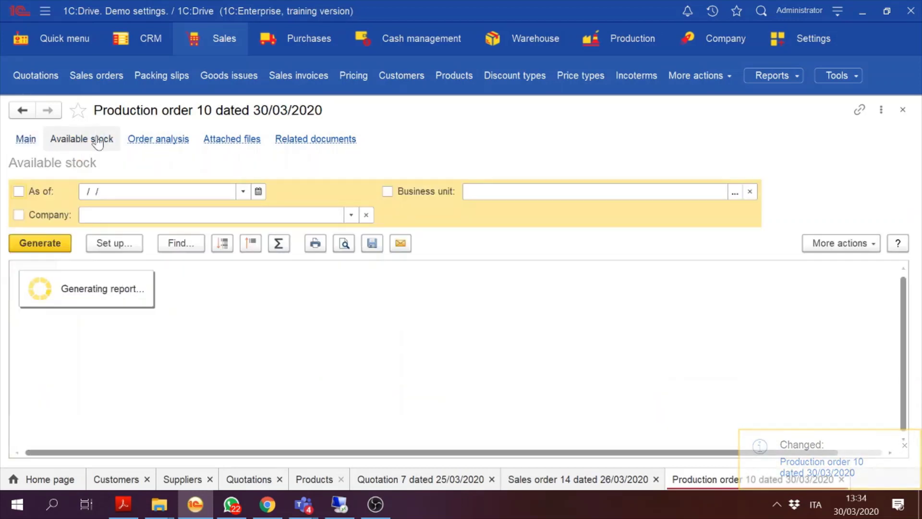
pyautogui.click(41, 249)
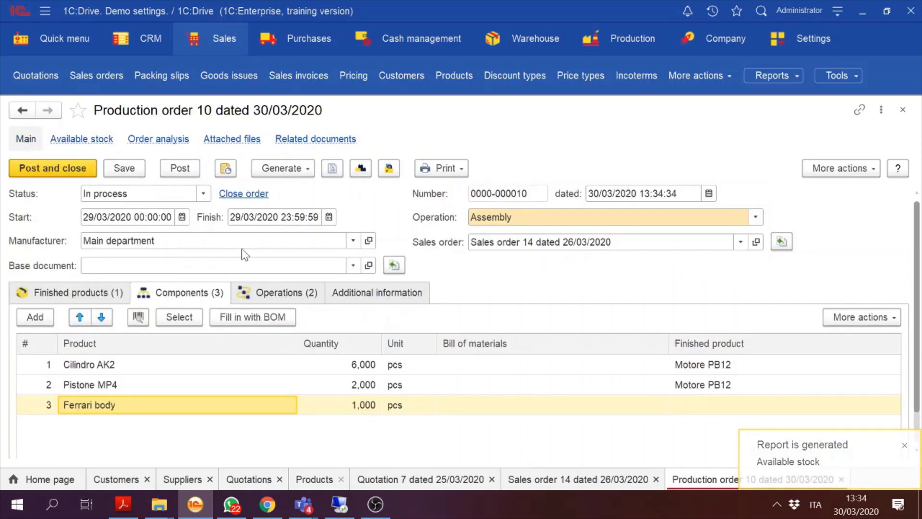
# Step: Generate a purchase order from the production order and remove the Cilindro AK2 and Pistone MP4 lines
pyautogui.click(294, 169)
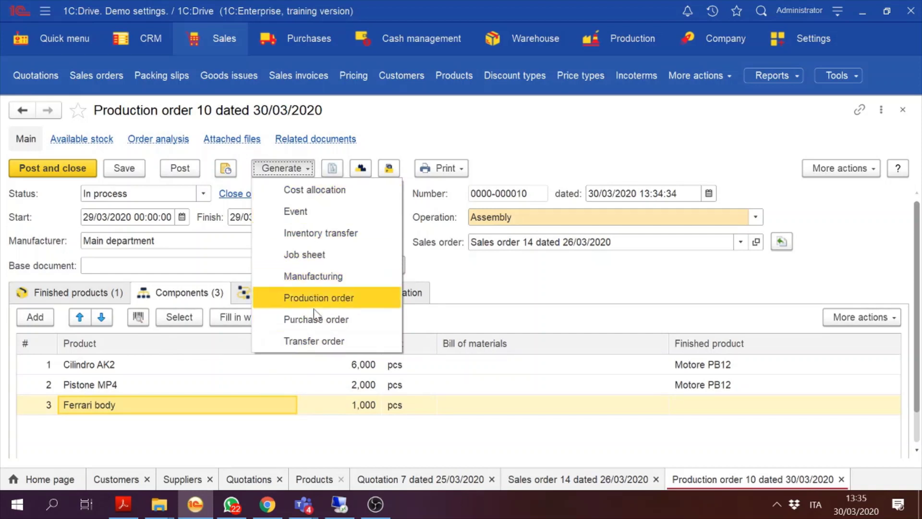
pyautogui.click(338, 321)
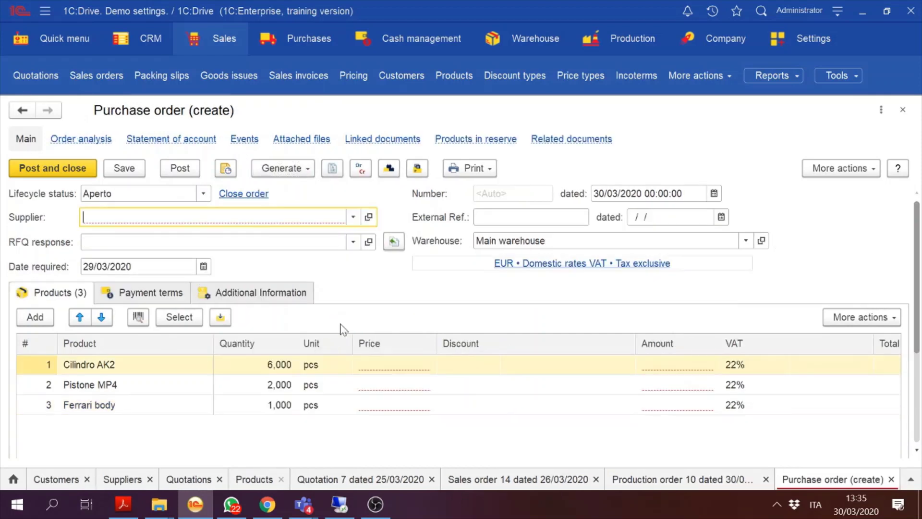
pyautogui.click(148, 390)
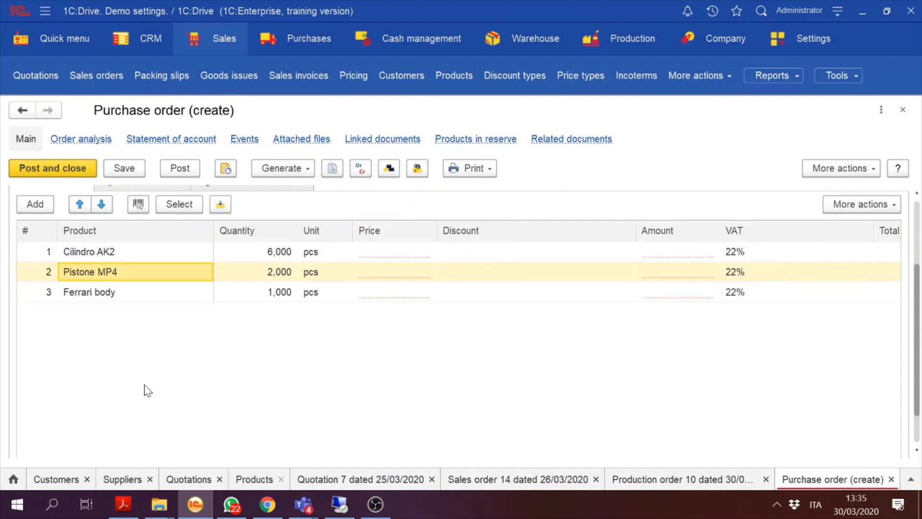
pyautogui.hotkey('shift', 'Up')
pyautogui.press('Delete')
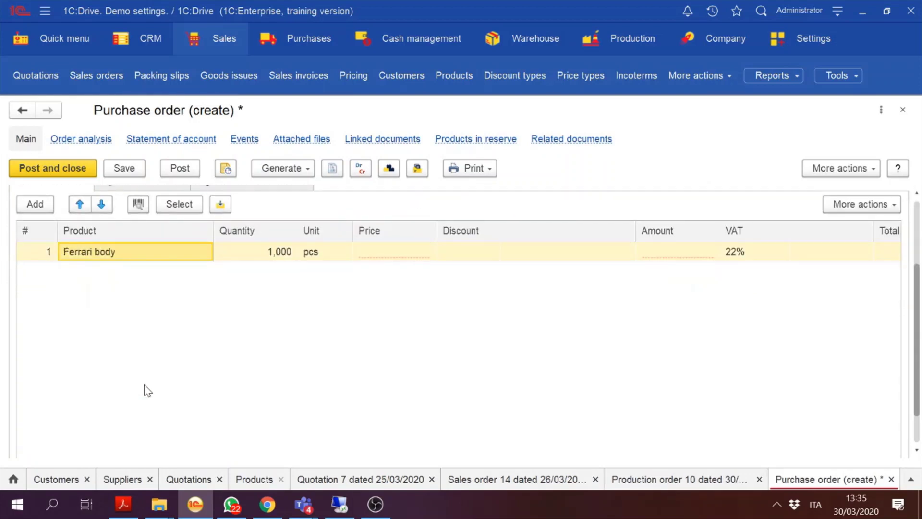
# Step: Set the purchase price of the Ferrari body to 500,00
pyautogui.click(375, 255)
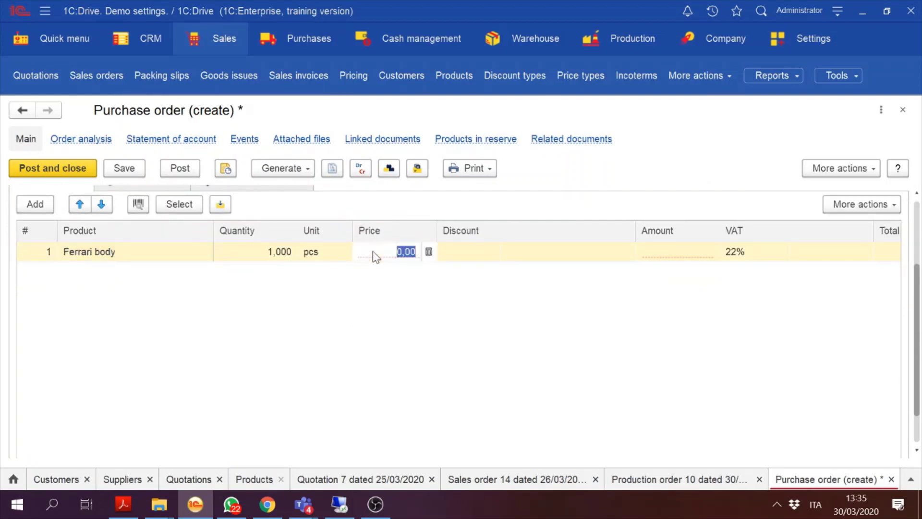
pyautogui.write('2')
pyautogui.click(409, 348)
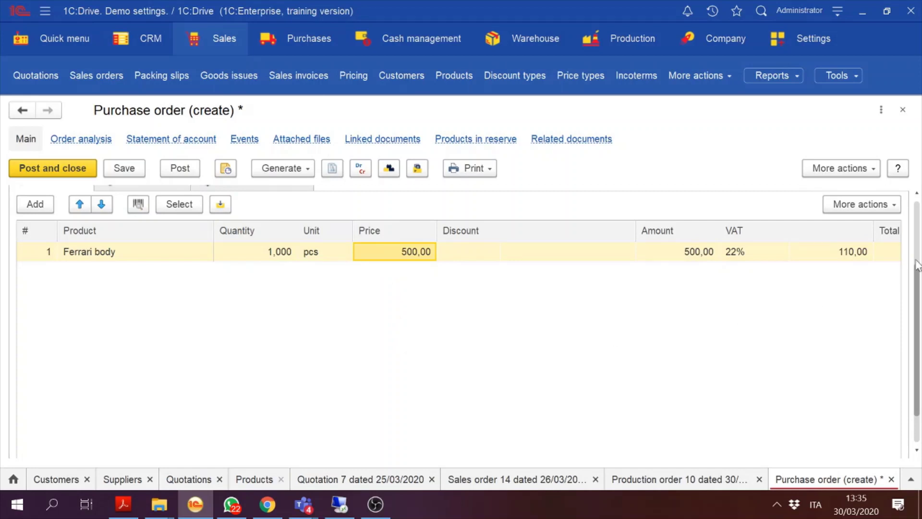
# Step: Set the purchase order's supplier to MotorParts and its lifecycle status to In esecuzione
pyautogui.click(918, 214)
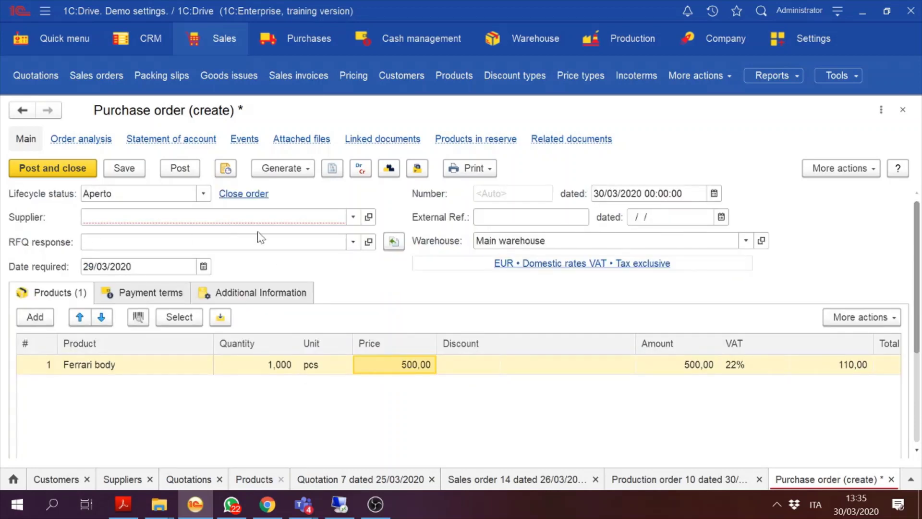
pyautogui.click(352, 218)
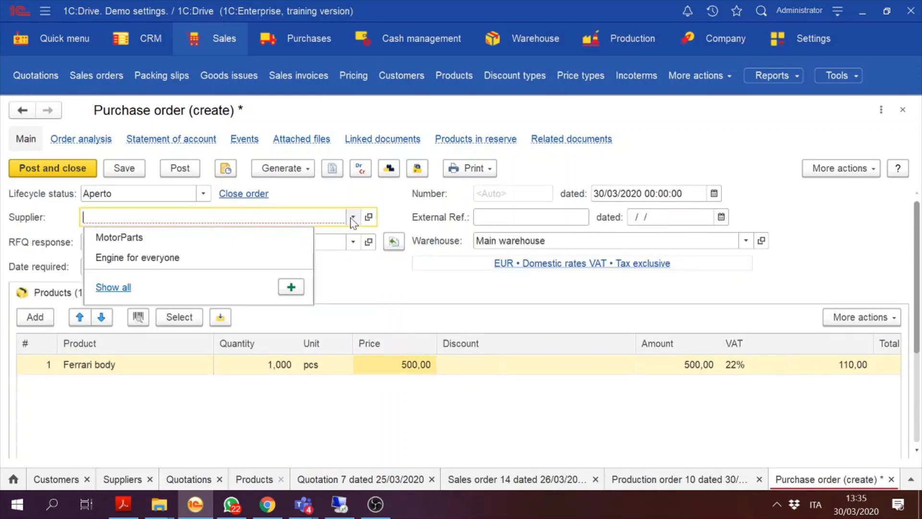
pyautogui.click(152, 242)
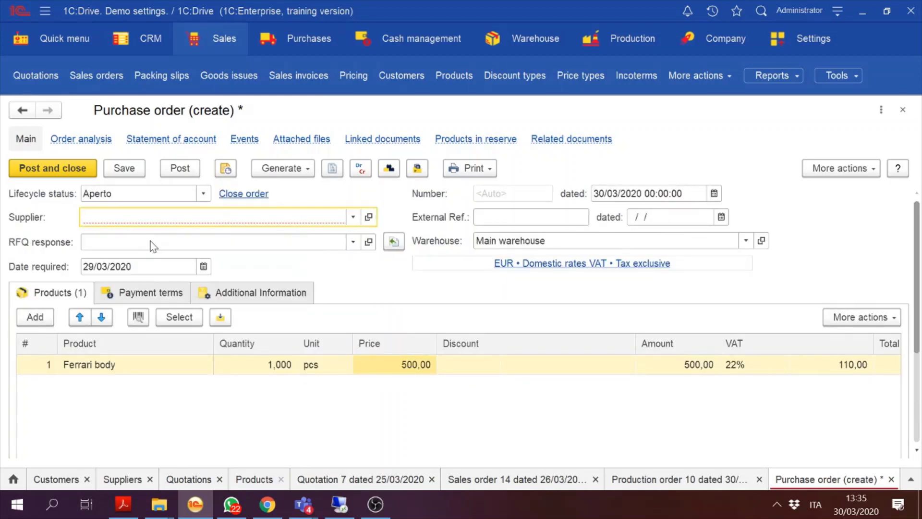
pyautogui.click(204, 202)
pyautogui.click(203, 193)
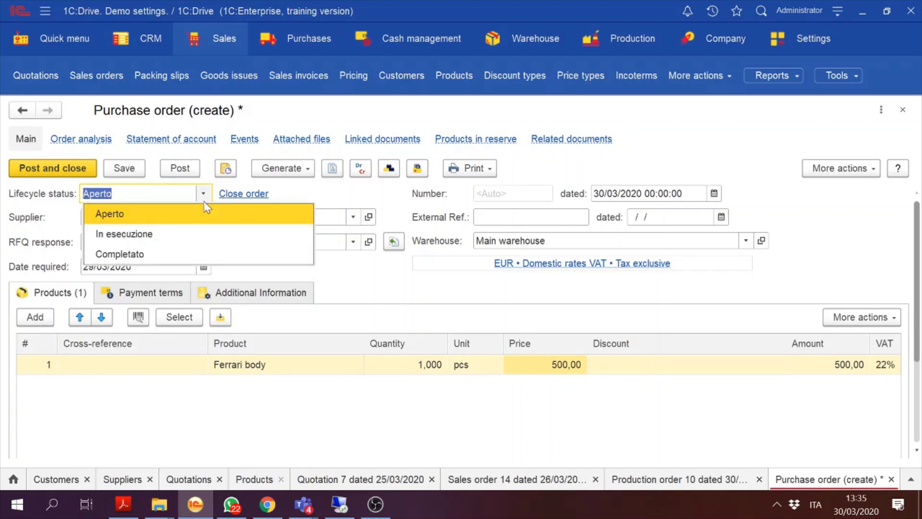
pyautogui.click(143, 237)
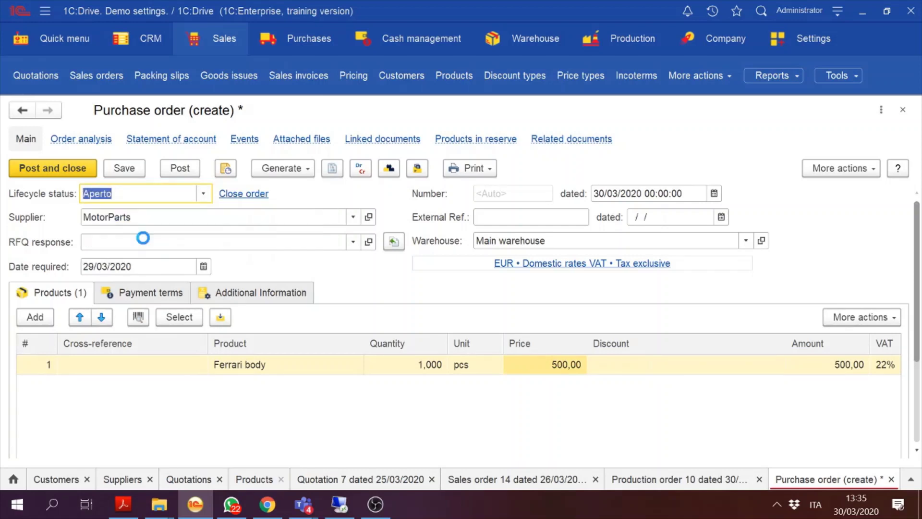
# Step: Save and post the purchase order, and close it
pyautogui.click(126, 168)
pyautogui.click(177, 167)
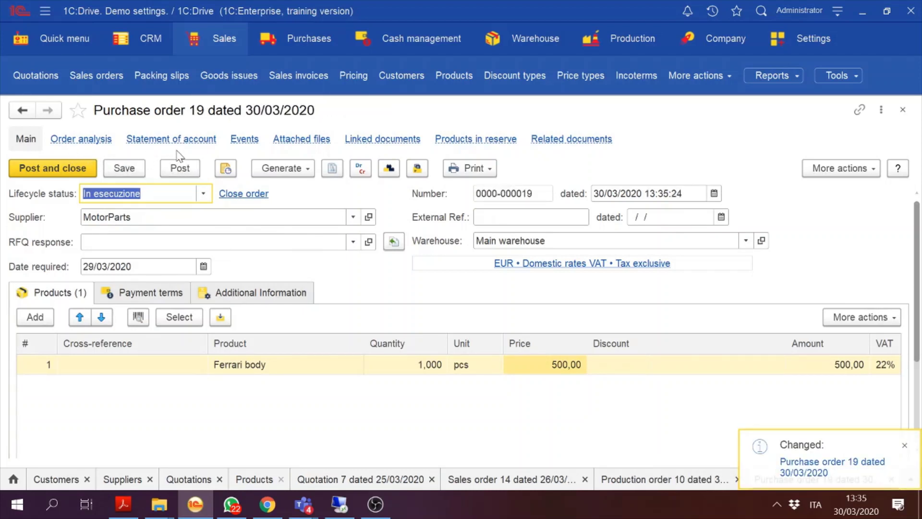
pyautogui.click(24, 171)
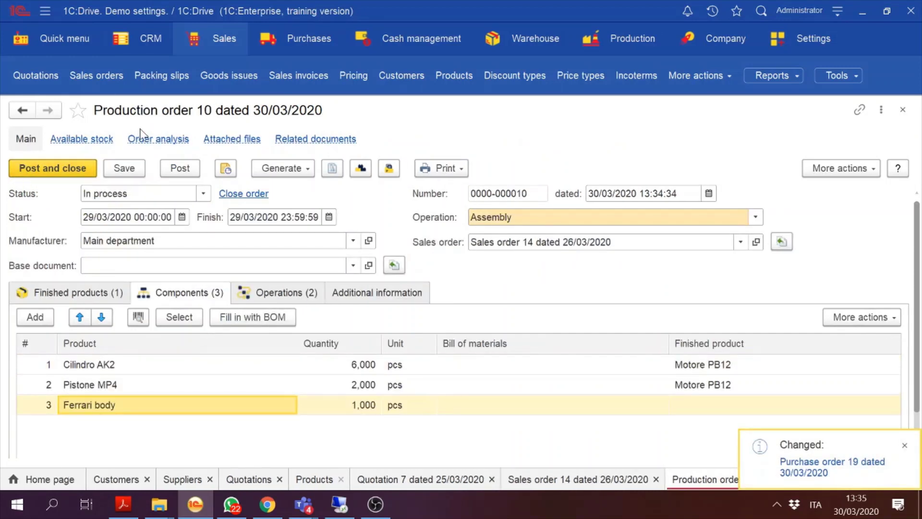
# Step: Create a new goods receipt with MotorParts as the counterparty
pyautogui.click(268, 46)
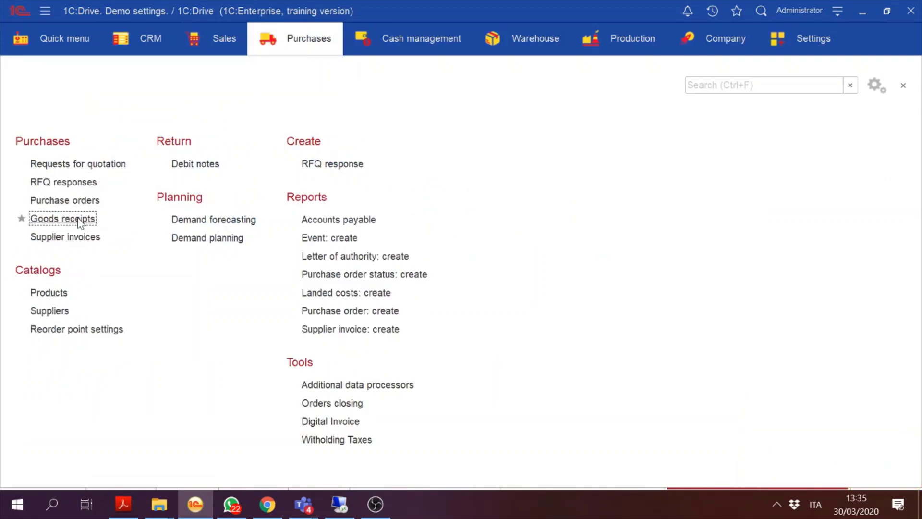
pyautogui.click(78, 220)
pyautogui.click(30, 158)
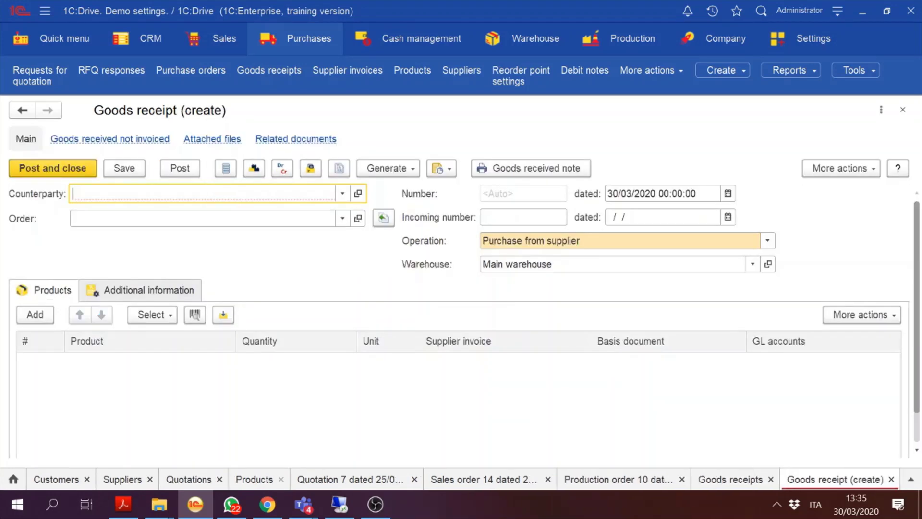
pyautogui.click(342, 193)
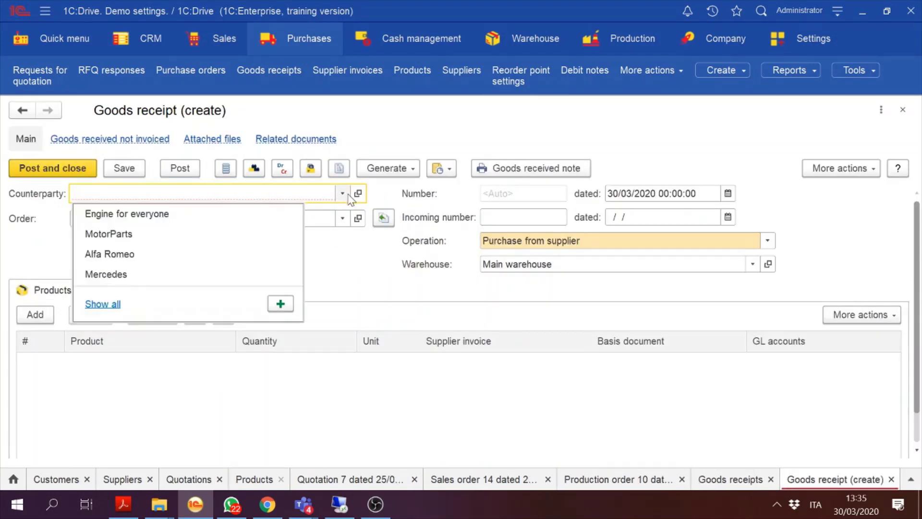
pyautogui.click(139, 234)
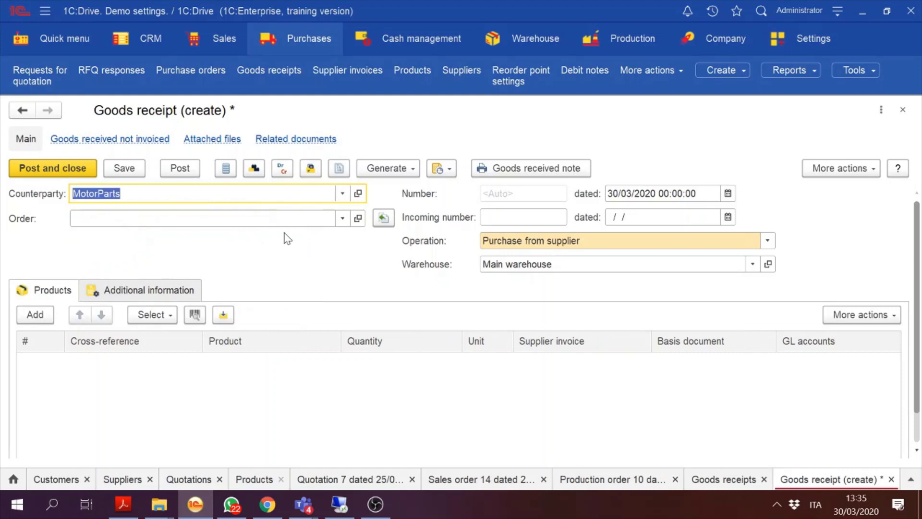
# Step: Link the goods receipt to the MotorParts purchase order dated 30/03/2020 13:35:24
pyautogui.click(342, 219)
pyautogui.click(351, 253)
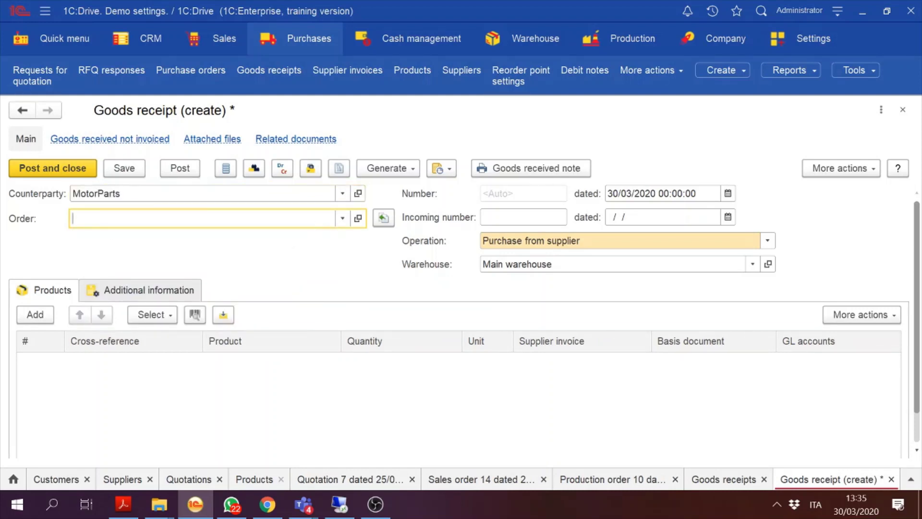
pyautogui.click(344, 219)
pyautogui.click(98, 313)
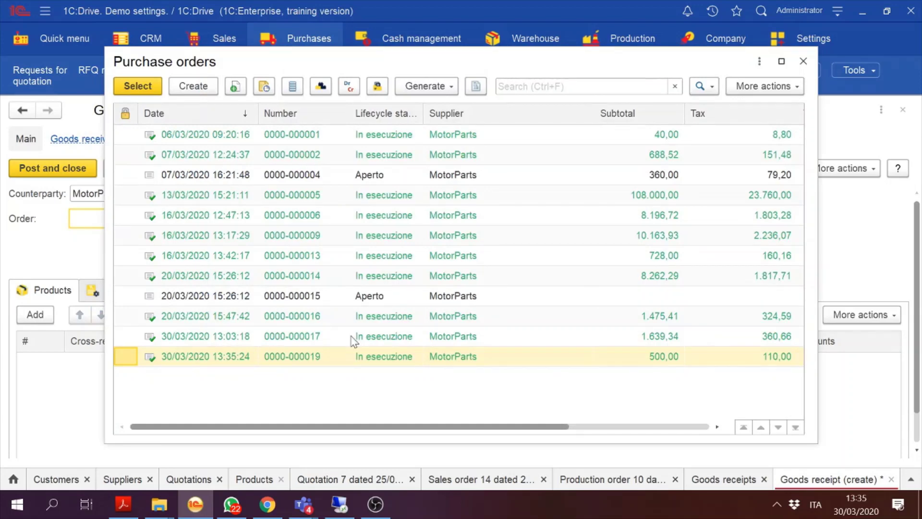
pyautogui.doubleClick(392, 360)
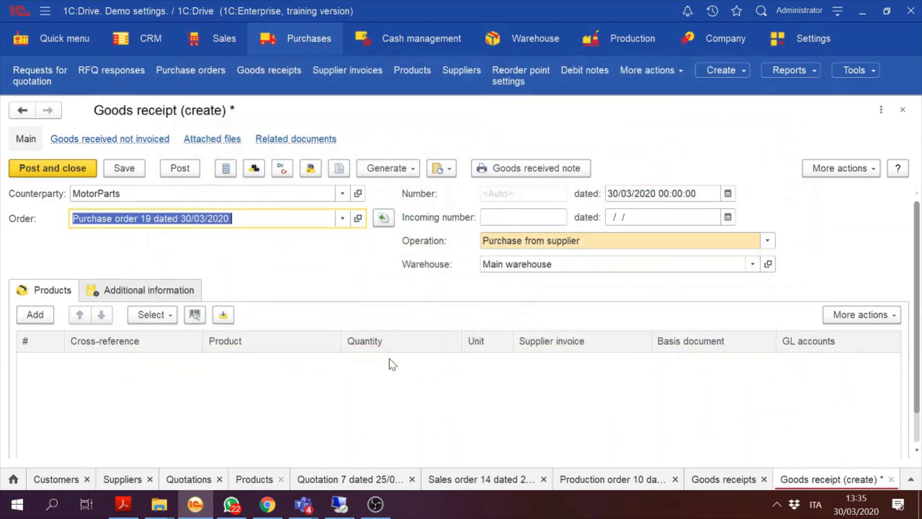
# Step: Fill the goods receipt's products from the linked purchase order, then post and close the receipt
pyautogui.click(385, 218)
pyautogui.click(542, 281)
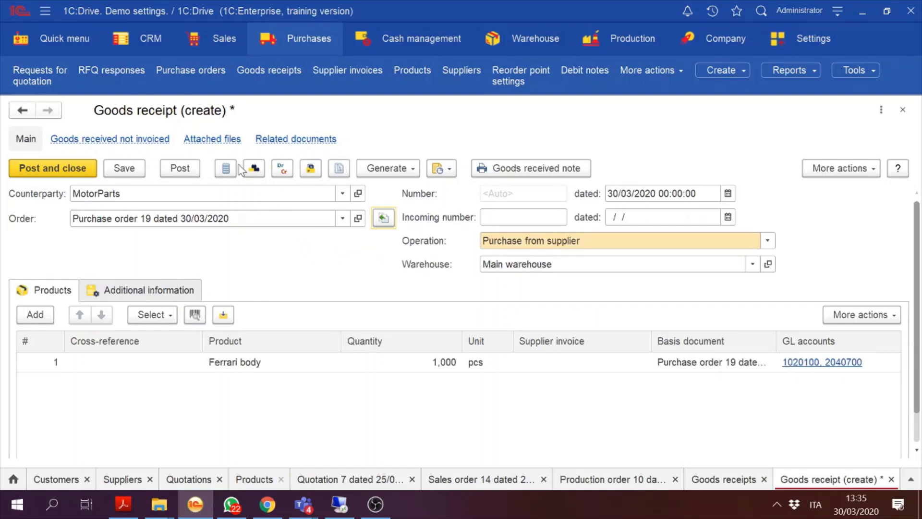
pyautogui.click(125, 171)
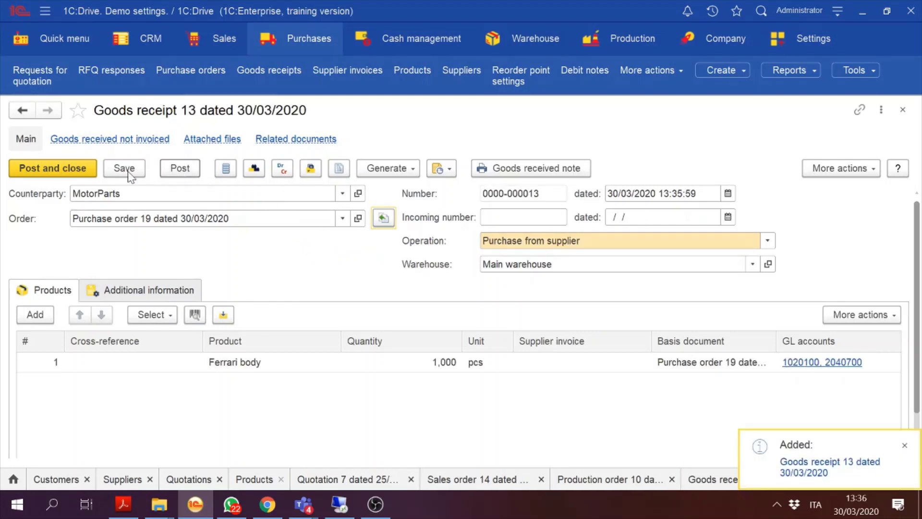
pyautogui.click(71, 171)
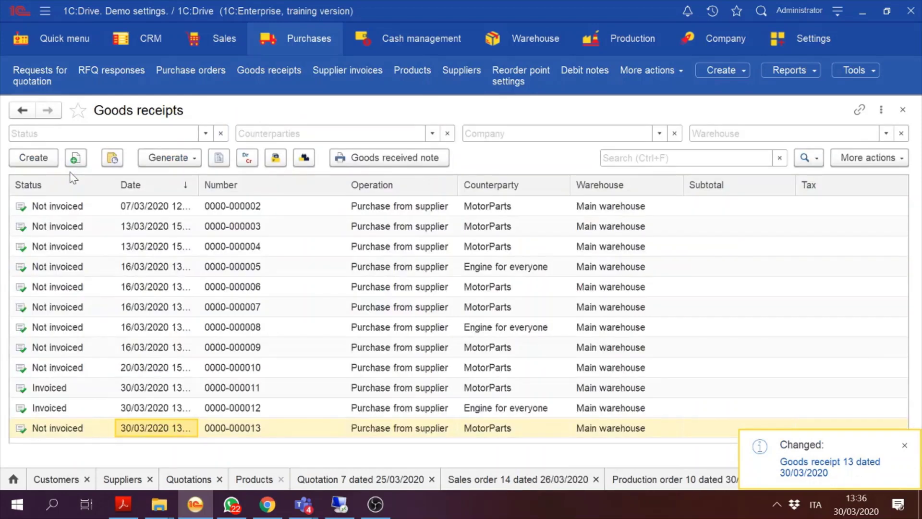
# Step: Reopen the latest MotorParts goods receipt to check its linked order and products, and post and close it again
pyautogui.doubleClick(256, 426)
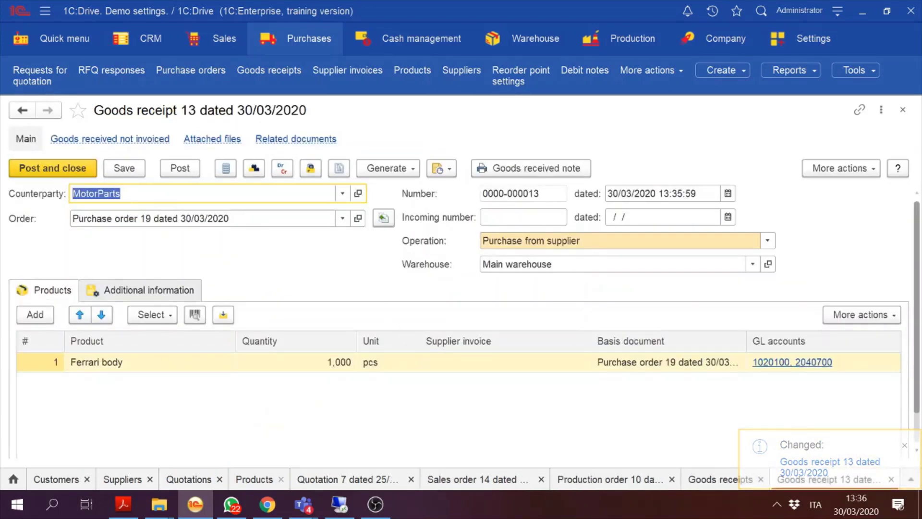
pyautogui.click(30, 162)
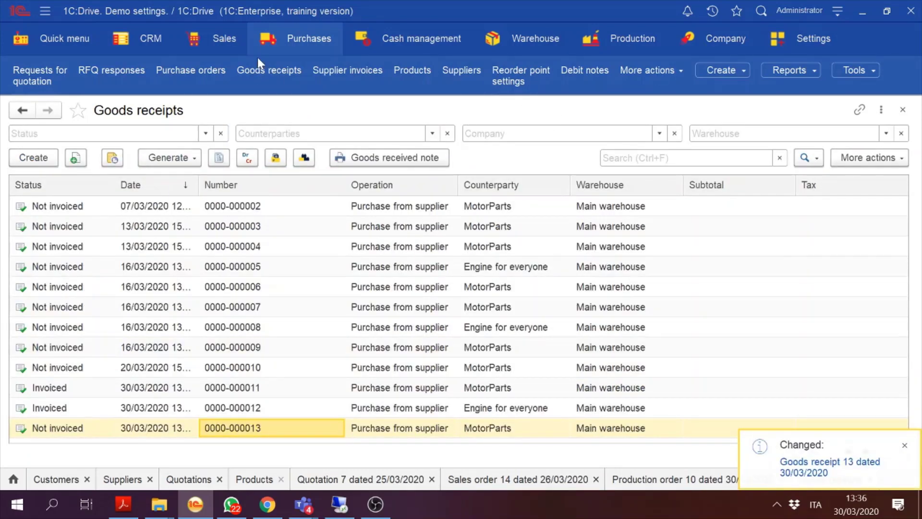
pyautogui.click(293, 46)
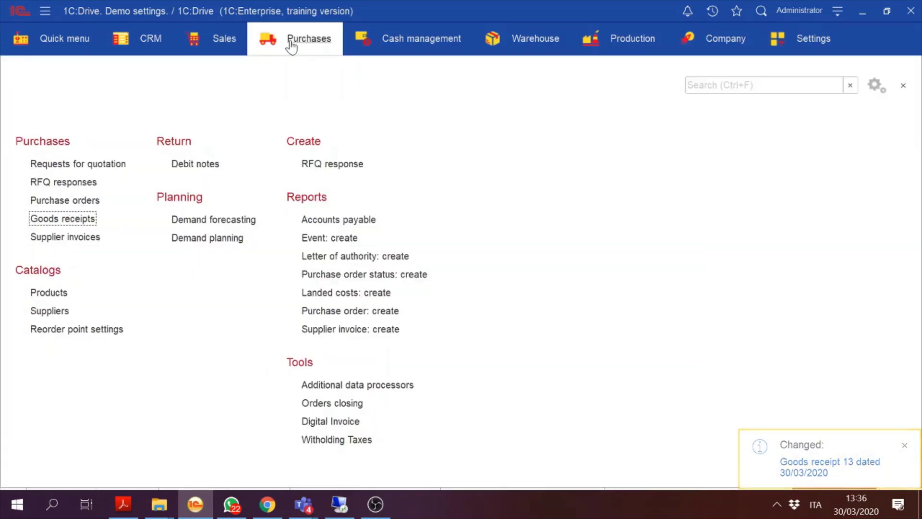
pyautogui.click(227, 44)
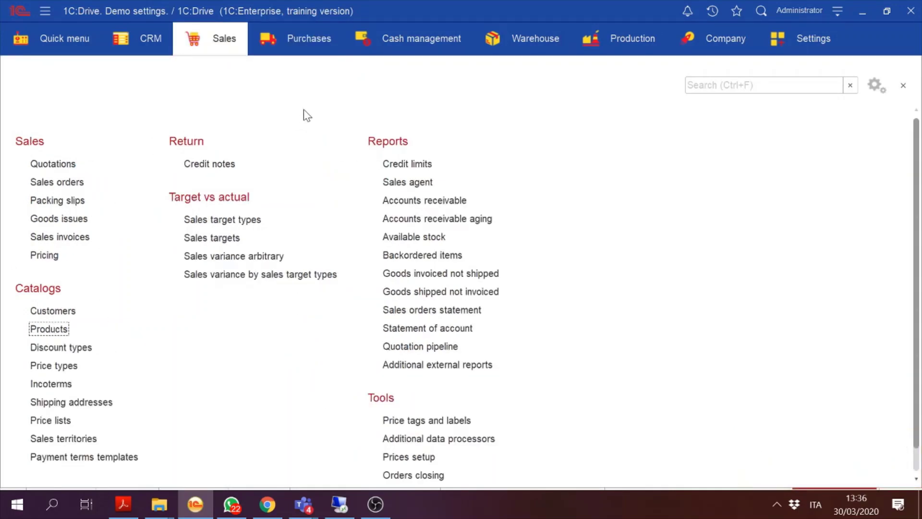
pyautogui.click(634, 43)
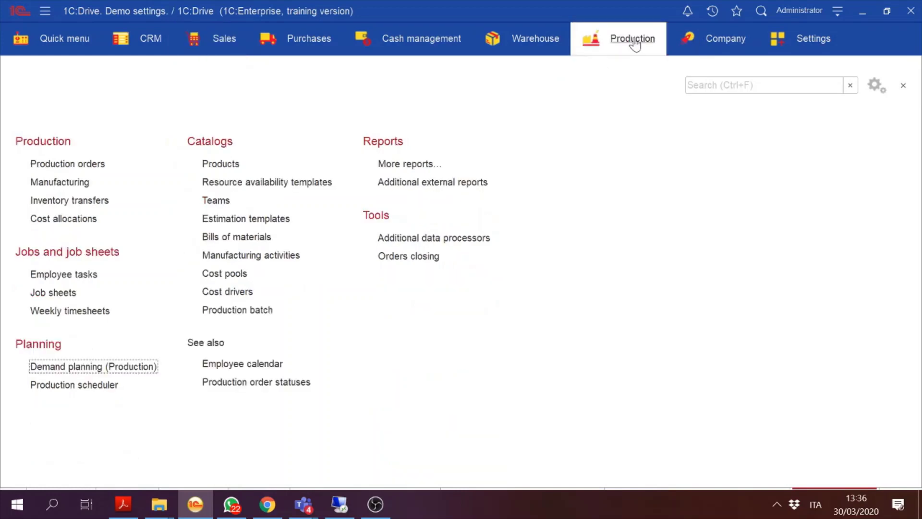
pyautogui.click(634, 42)
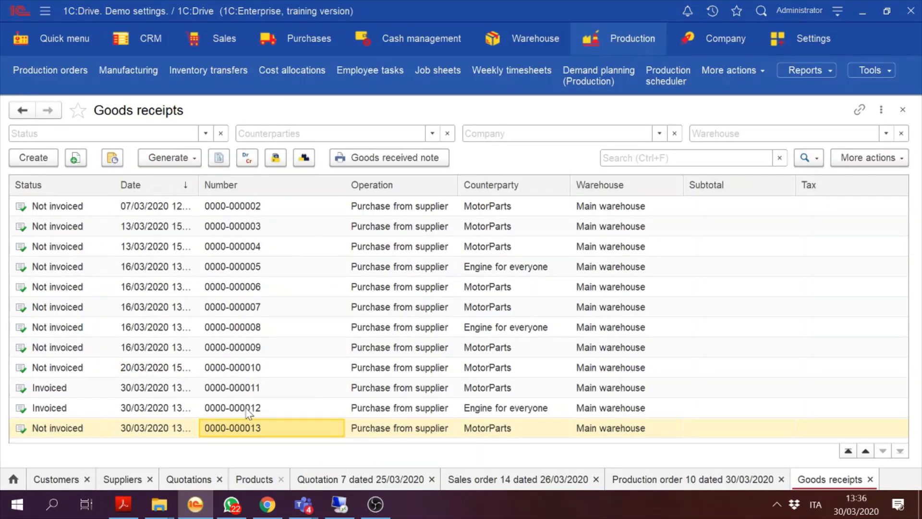
# Step: Open the Motore PB12 production order and regenerate its available stock report
pyautogui.click(605, 52)
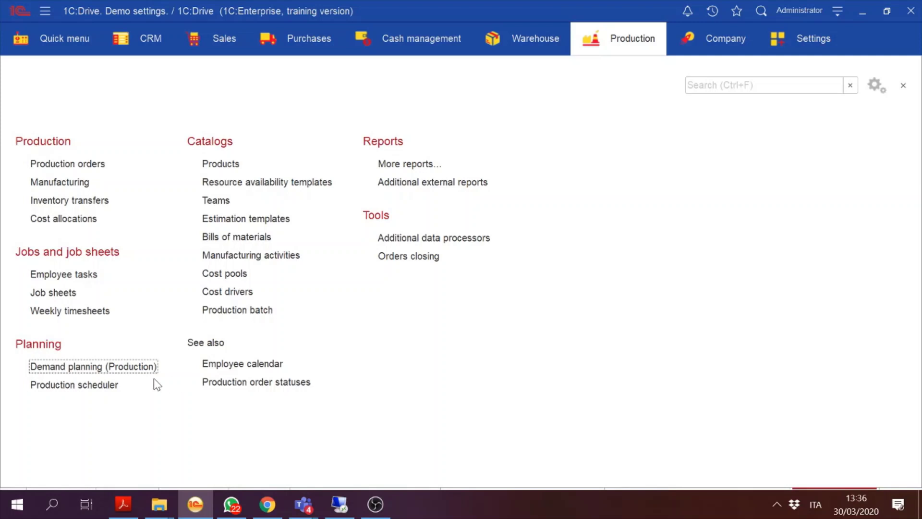
pyautogui.click(59, 163)
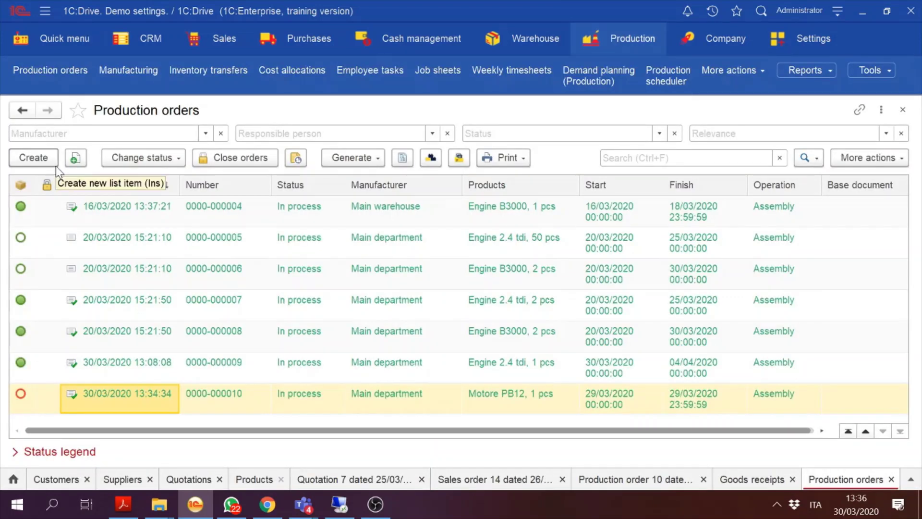
pyautogui.doubleClick(337, 396)
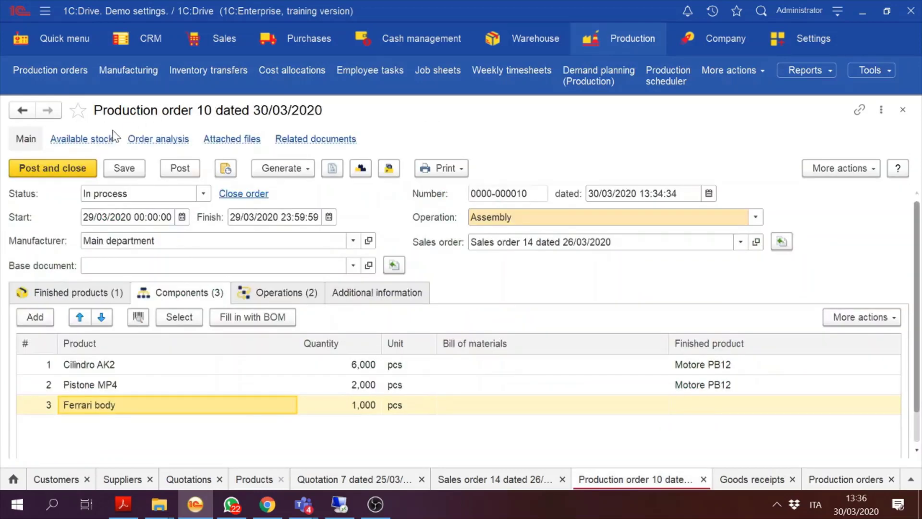
pyautogui.click(94, 140)
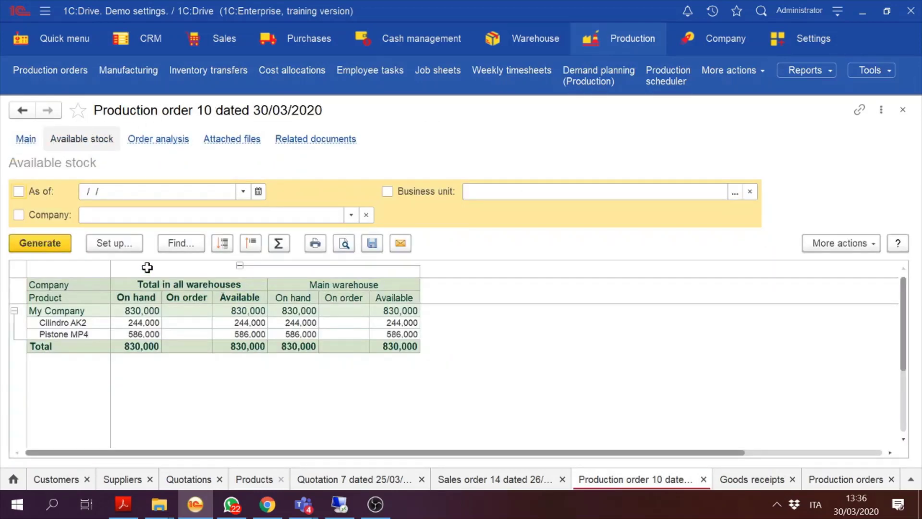
pyautogui.click(39, 249)
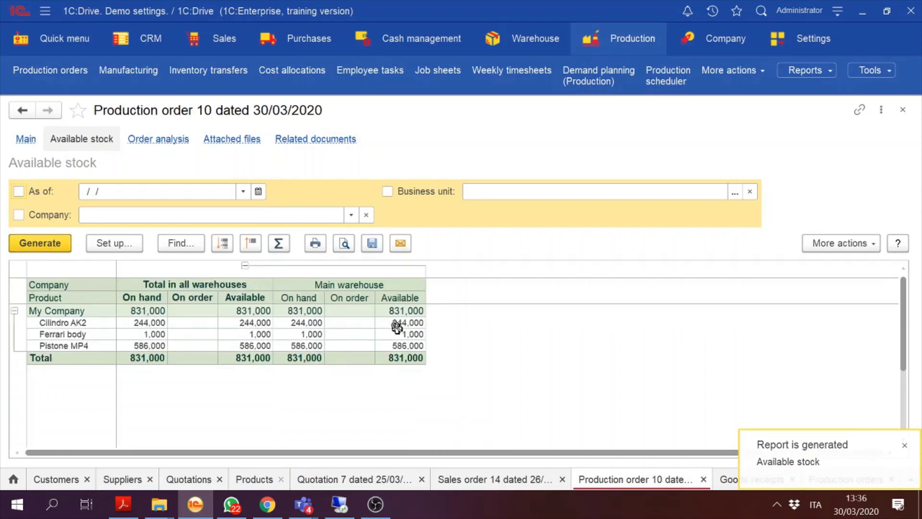
# Step: Examine the Ferrari body's on-hand, on-order and available quantities in the main warehouse
pyautogui.click(399, 333)
pyautogui.press('Left')
pyautogui.press('Left')
pyautogui.press('Right')
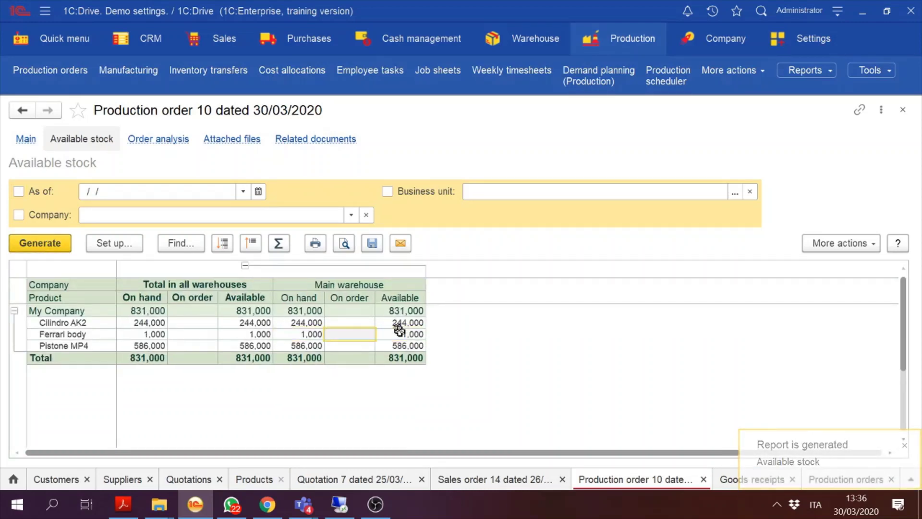
pyautogui.press('Right')
pyautogui.press('Left')
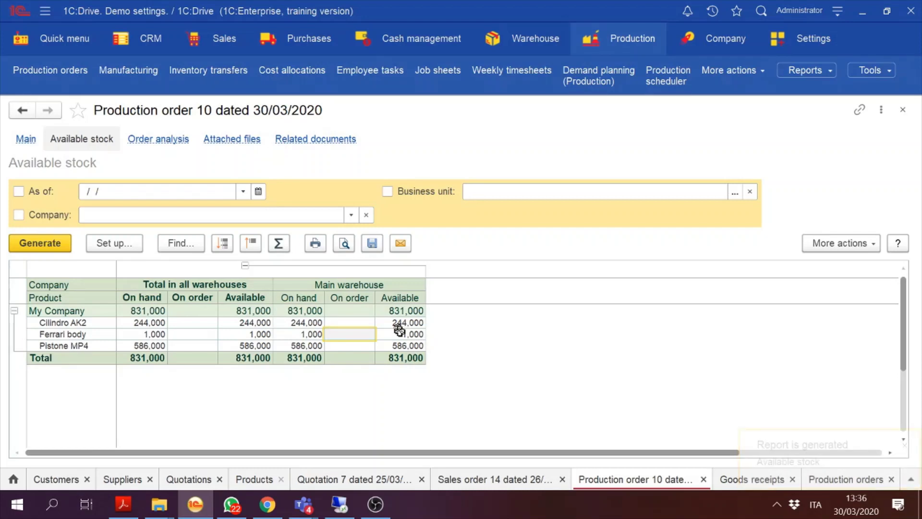
pyautogui.press('Left')
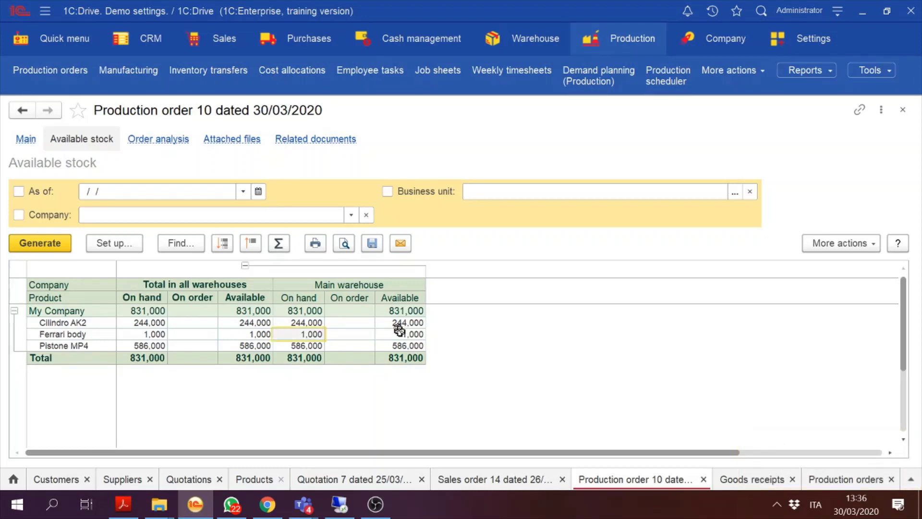
pyautogui.press('Left')
pyautogui.press('Right')
pyautogui.press('Right')
pyautogui.press('Left')
pyautogui.press('Right')
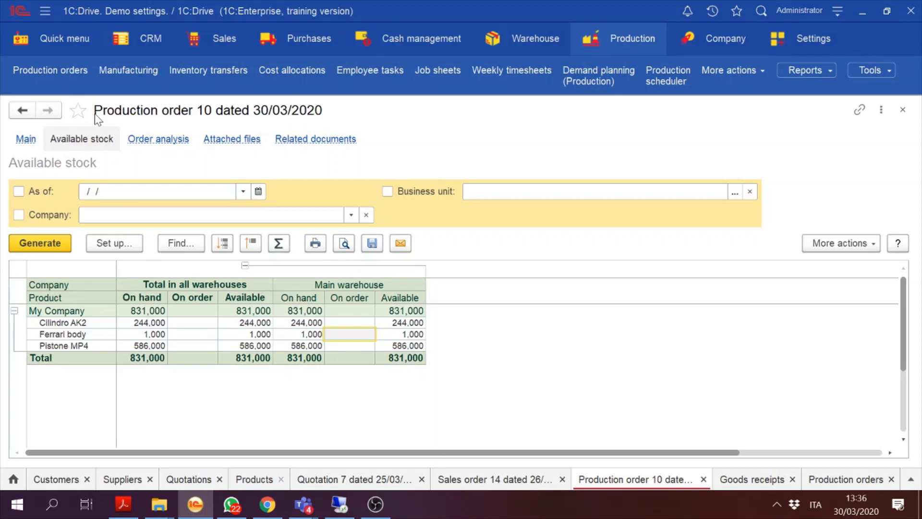
# Step: Generate a manufacturing document from the Motore PB12 production order and show its components
pyautogui.click(21, 140)
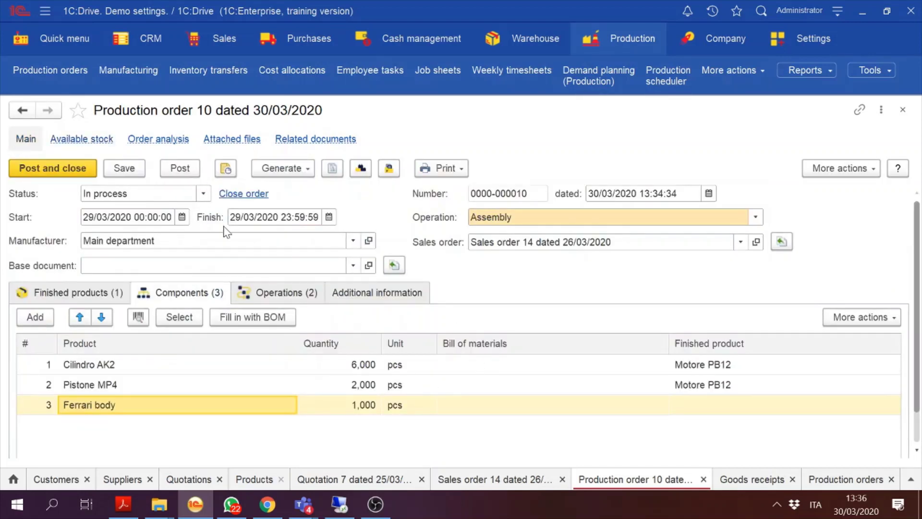
pyautogui.click(310, 168)
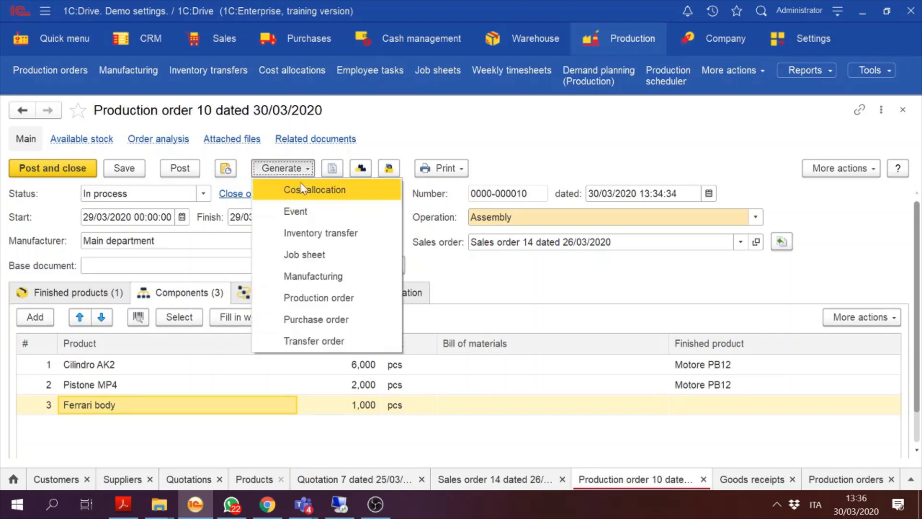
pyautogui.click(348, 277)
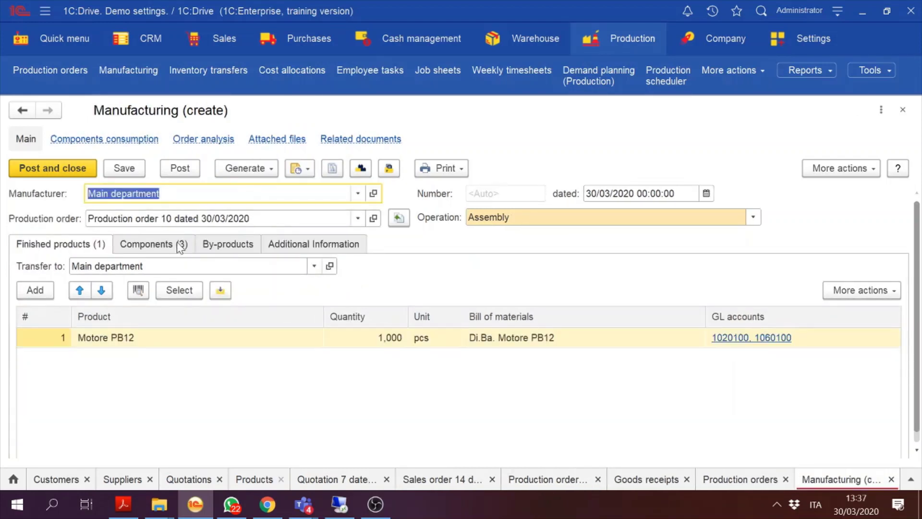
pyautogui.click(179, 246)
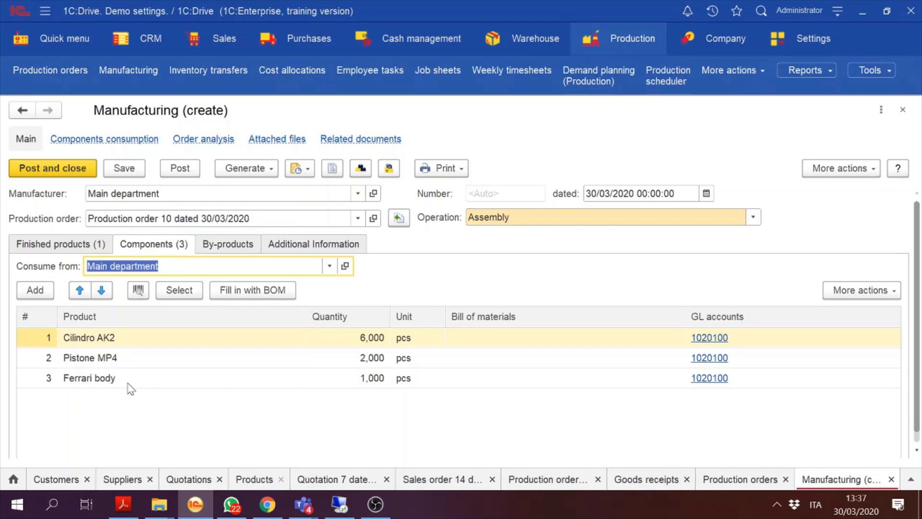
# Step: Try to post the manufacturing document with its components consumed from Main department
pyautogui.click(190, 168)
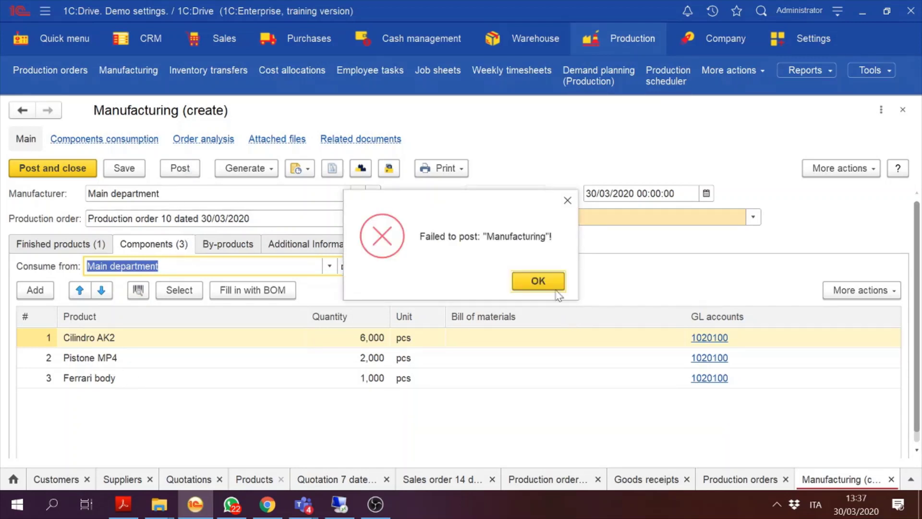
pyautogui.click(538, 281)
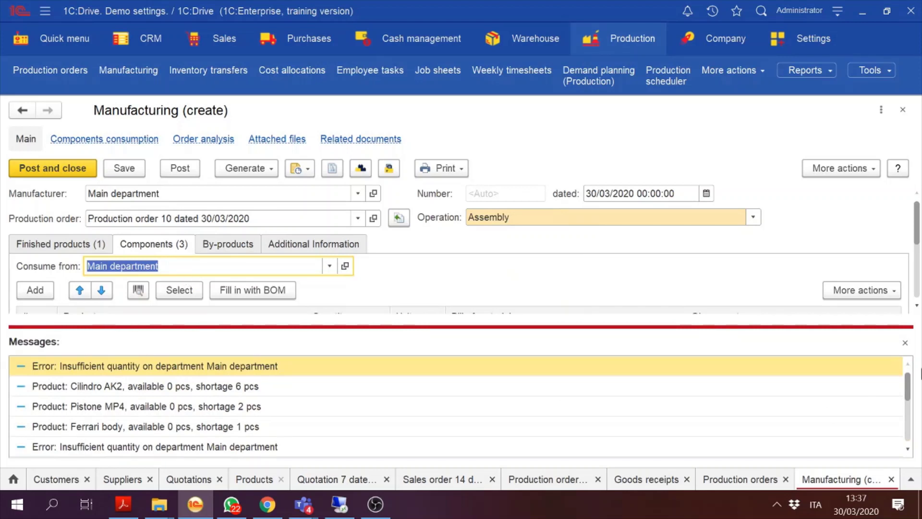
pyautogui.click(904, 342)
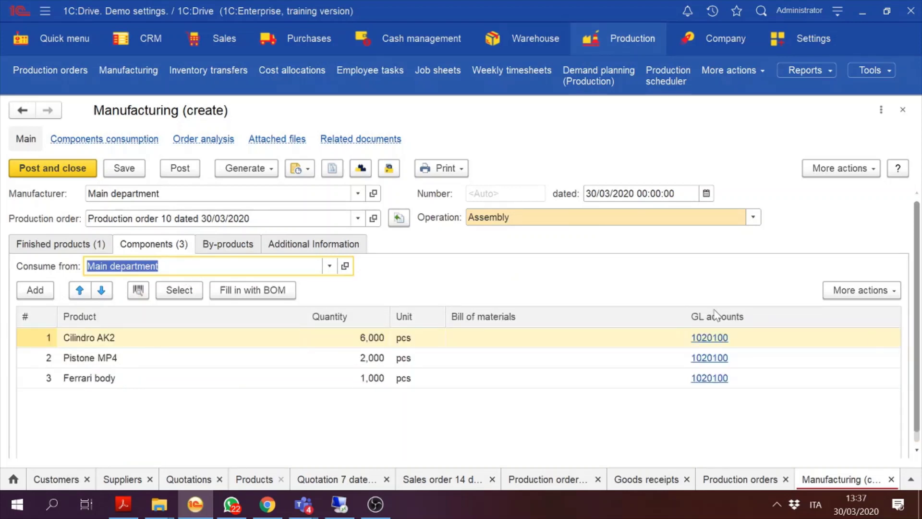
# Step: Set Main warehouse as both the source of the components and the destination of the finished products in the manufacturing document
pyautogui.click(330, 266)
pyautogui.click(110, 286)
pyautogui.click(74, 243)
pyautogui.click(314, 266)
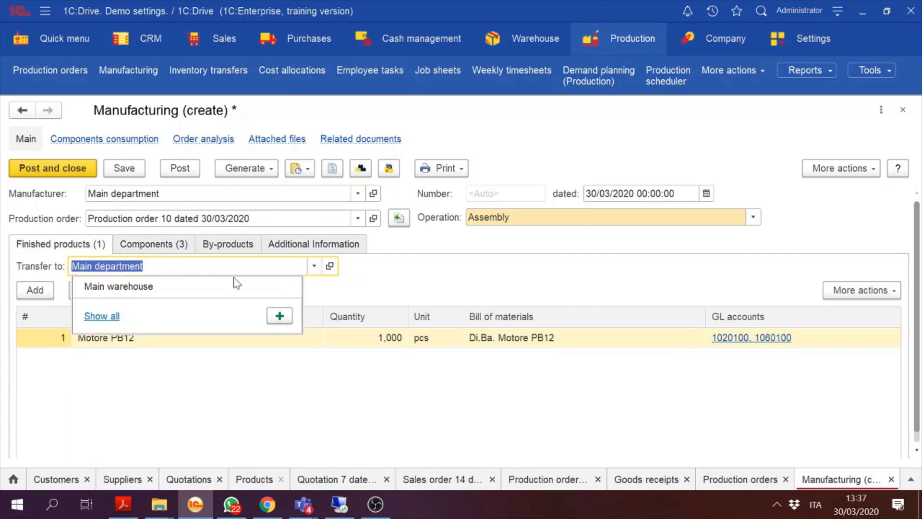
pyautogui.click(149, 286)
# Step: Save, post and close the manufacturing document, and post and close its production order
pyautogui.click(126, 169)
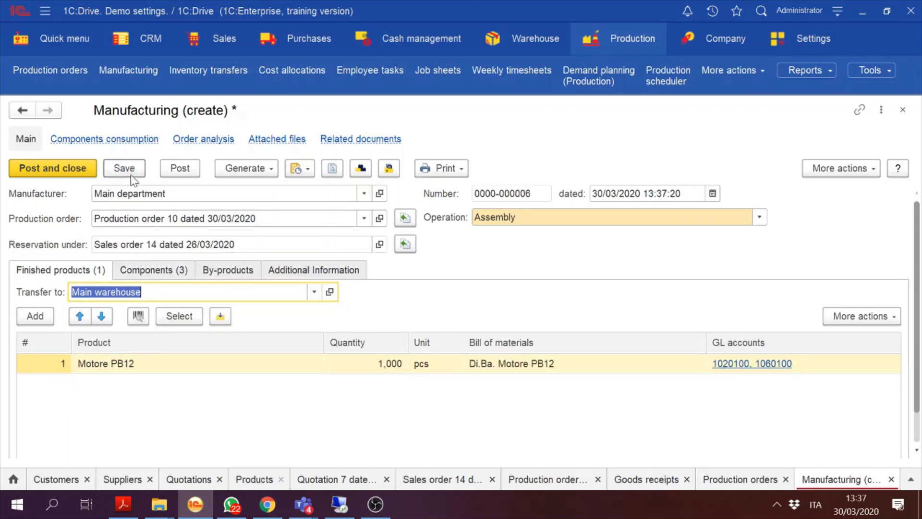
pyautogui.click(181, 169)
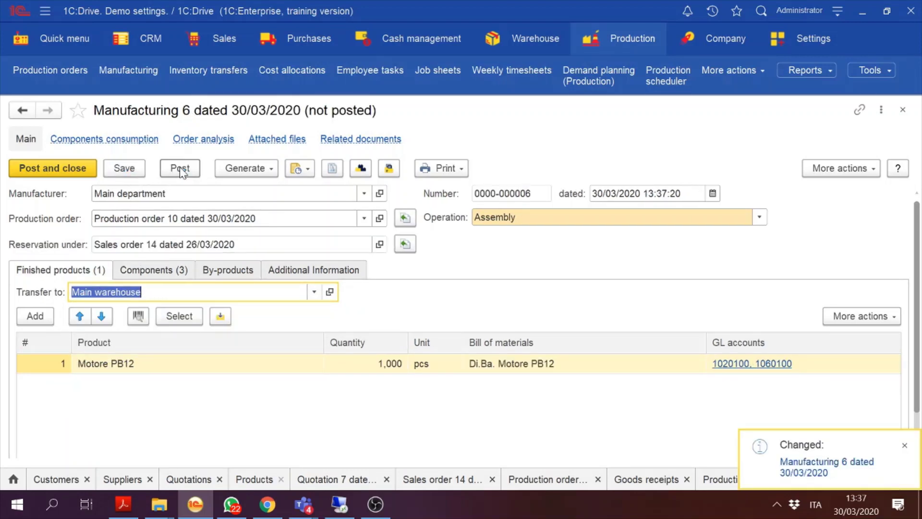
pyautogui.click(51, 164)
pyautogui.click(51, 164)
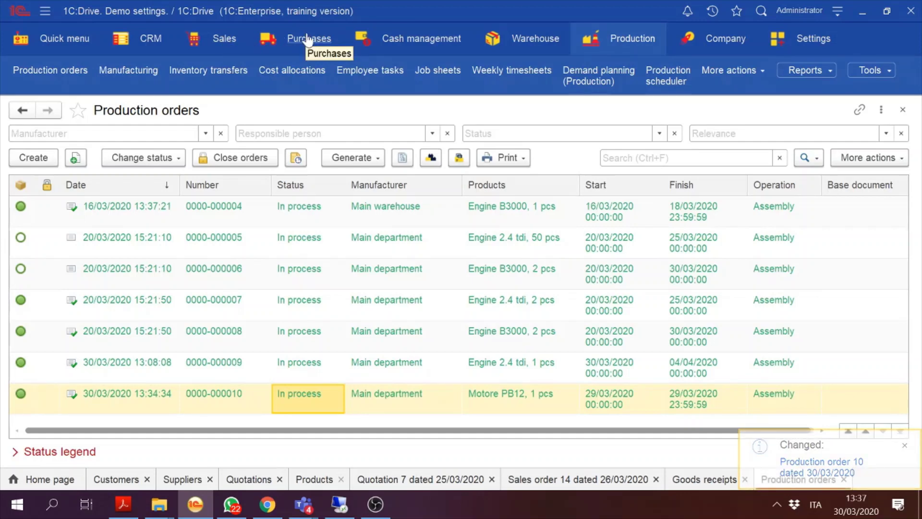
# Step: Open Ferrari s.p.A.'s sales order 14 dated 26/03/2020
pyautogui.click(229, 42)
pyautogui.click(228, 41)
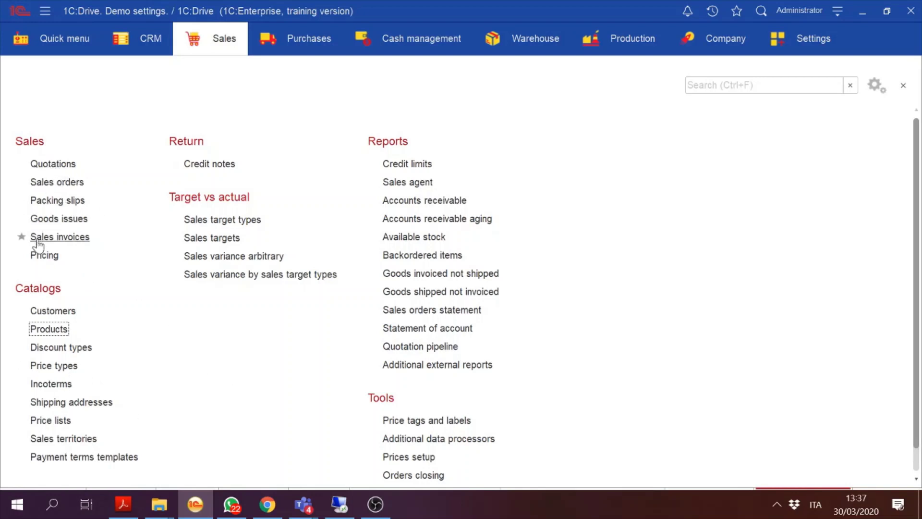
pyautogui.click(58, 182)
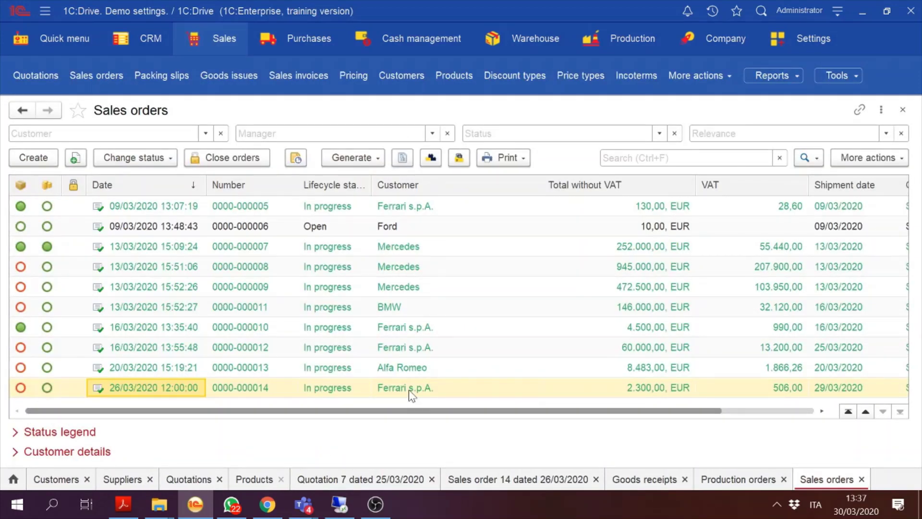
pyautogui.doubleClick(409, 388)
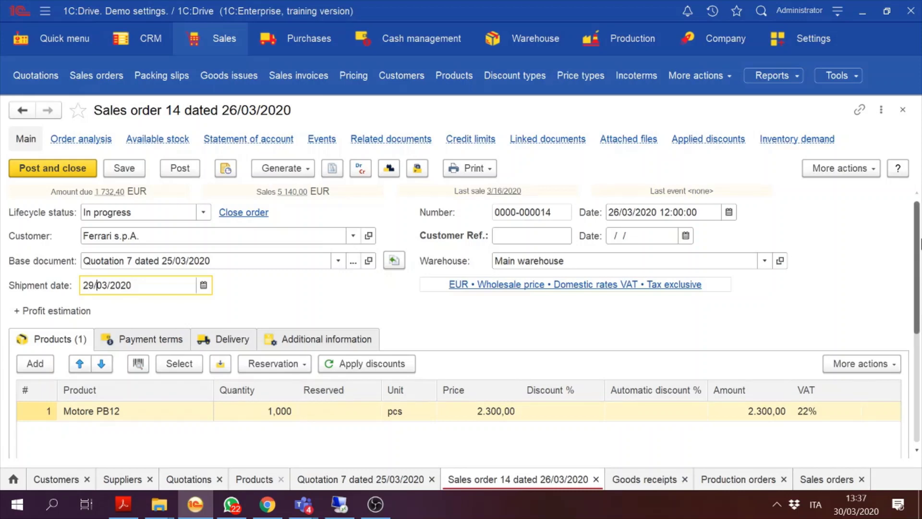
# Step: Check the available stock of Motore PB12 for the sales order, including its on-order quantity
pyautogui.scroll(-5, 903, 351)
pyautogui.scroll(5, 901, 241)
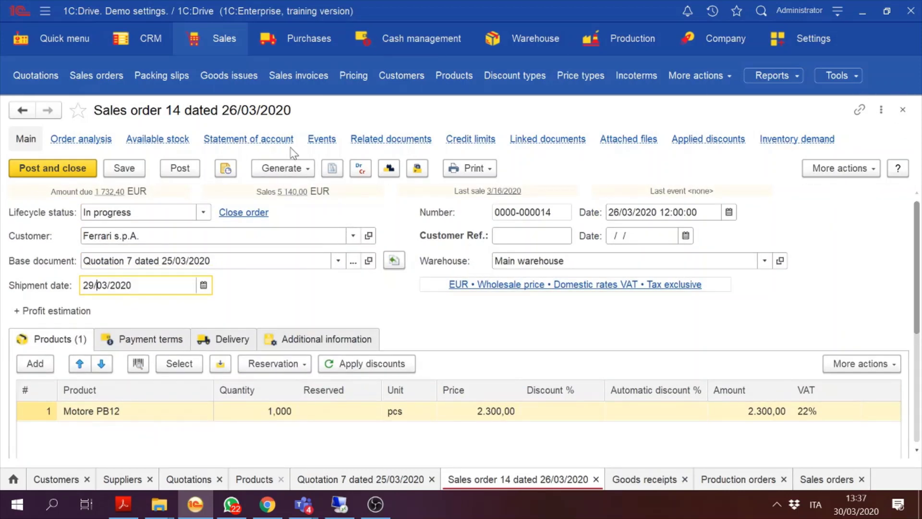
pyautogui.click(155, 138)
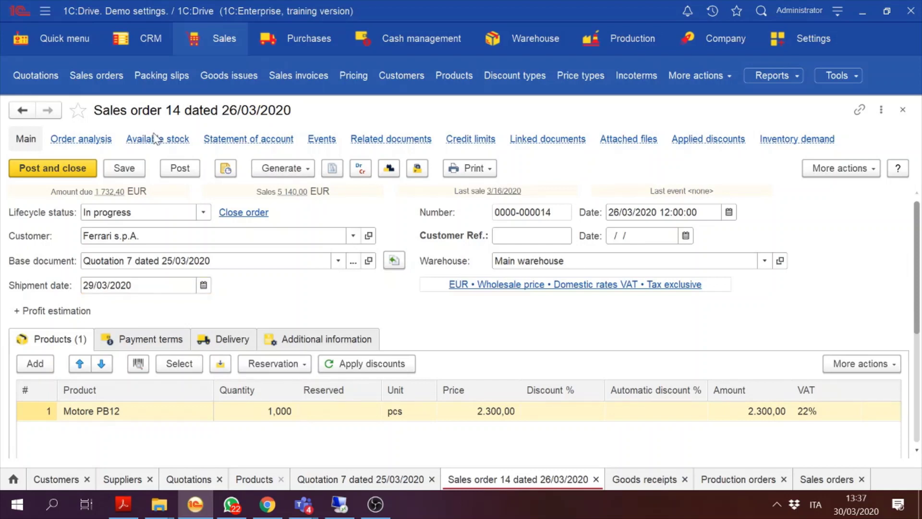
pyautogui.click(155, 142)
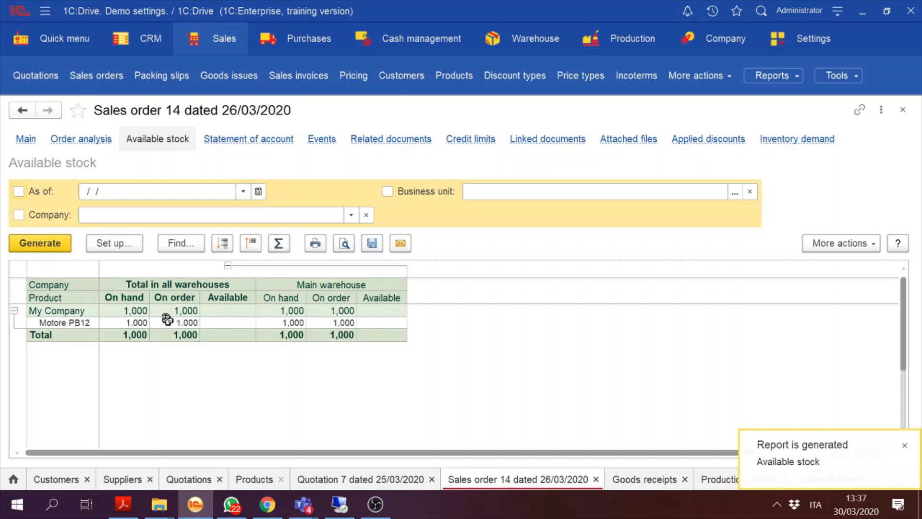
pyautogui.click(167, 319)
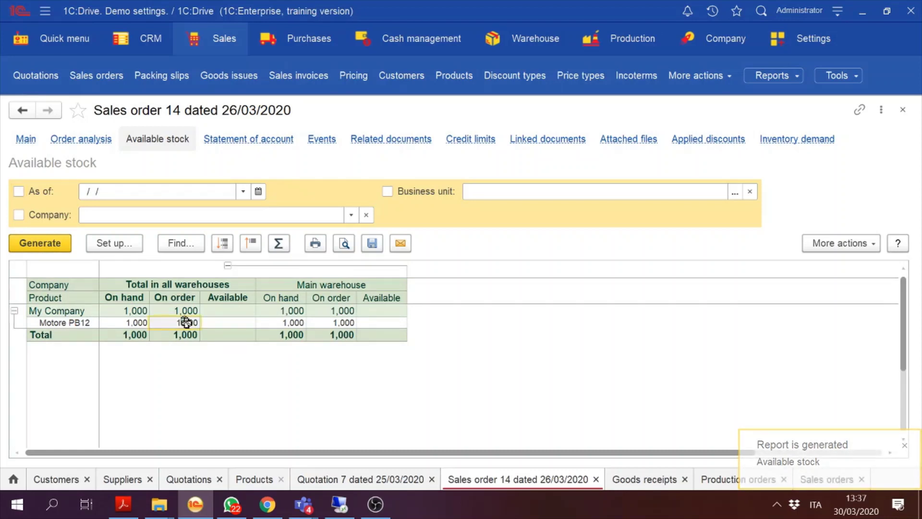
# Step: Generate a packing slip from Ferrari s.p.A.'s sales order dated 26/03/2020
pyautogui.click(25, 140)
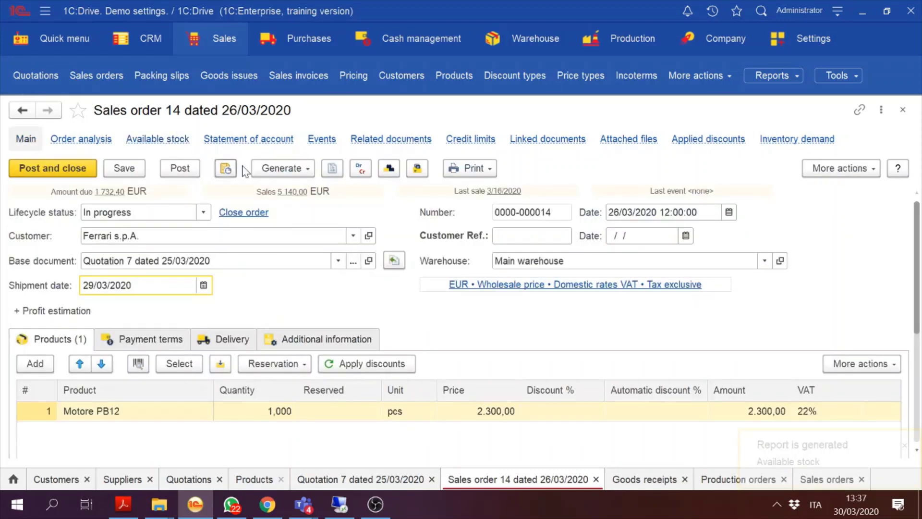
pyautogui.click(301, 169)
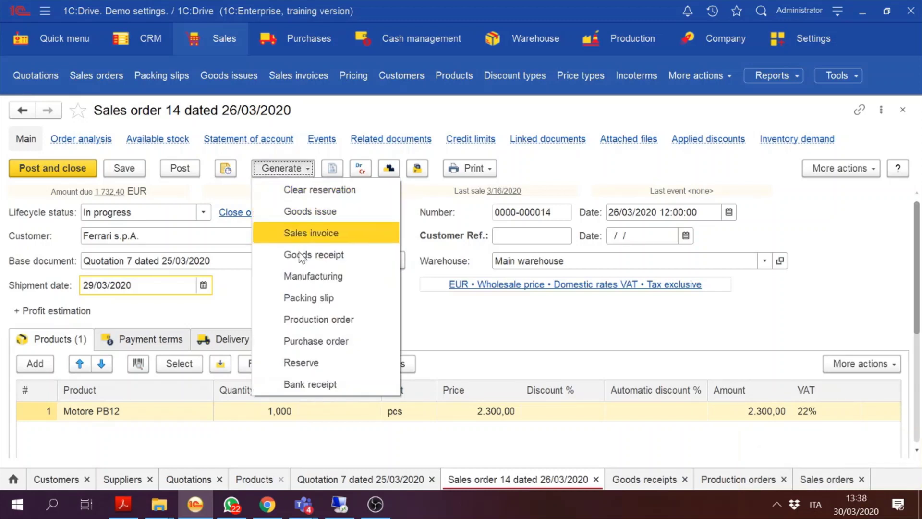
pyautogui.click(338, 303)
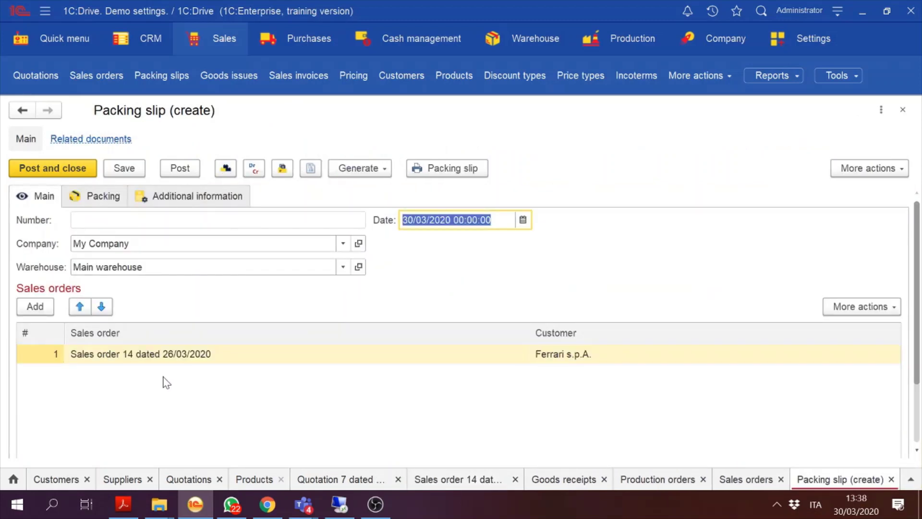
# Step: Add a Pallet package to the packing slip and pack the available Motore PB12 into it
pyautogui.click(85, 194)
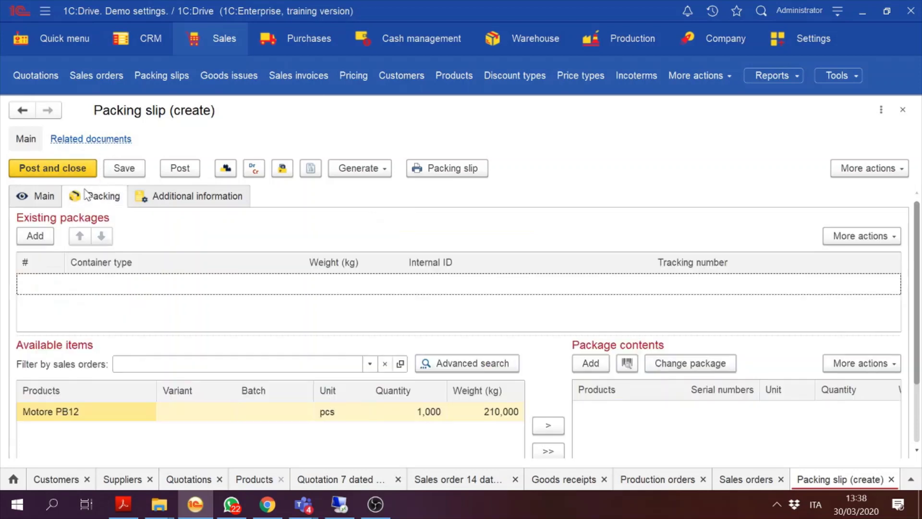
pyautogui.click(44, 240)
pyautogui.click(122, 307)
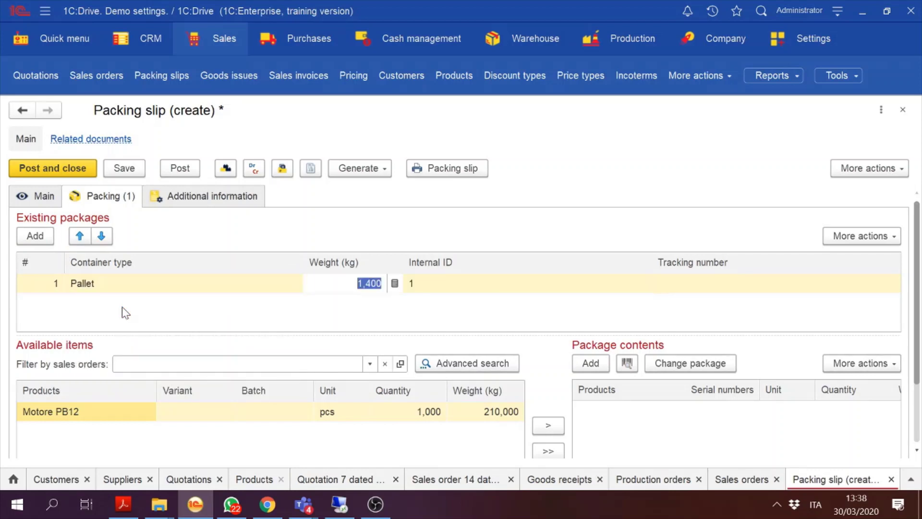
pyautogui.click(539, 431)
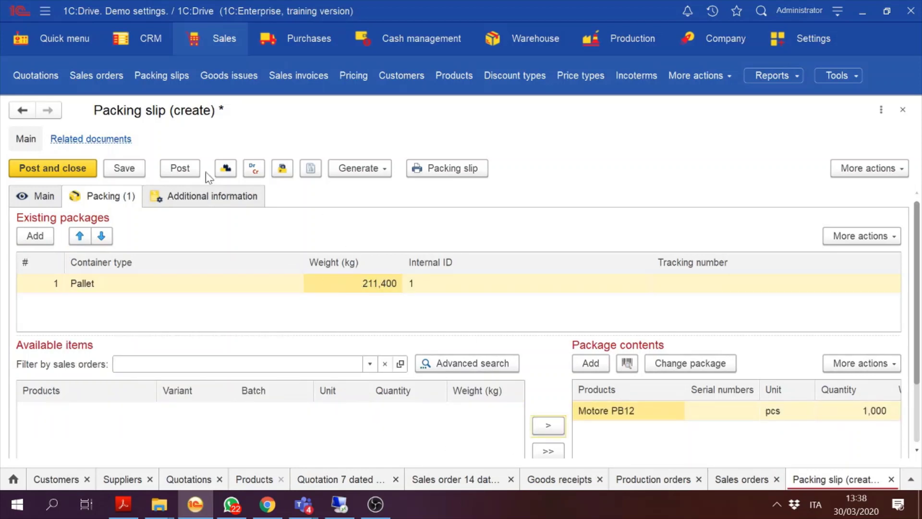
# Step: Save and post the packing slip
pyautogui.click(125, 171)
pyautogui.click(173, 175)
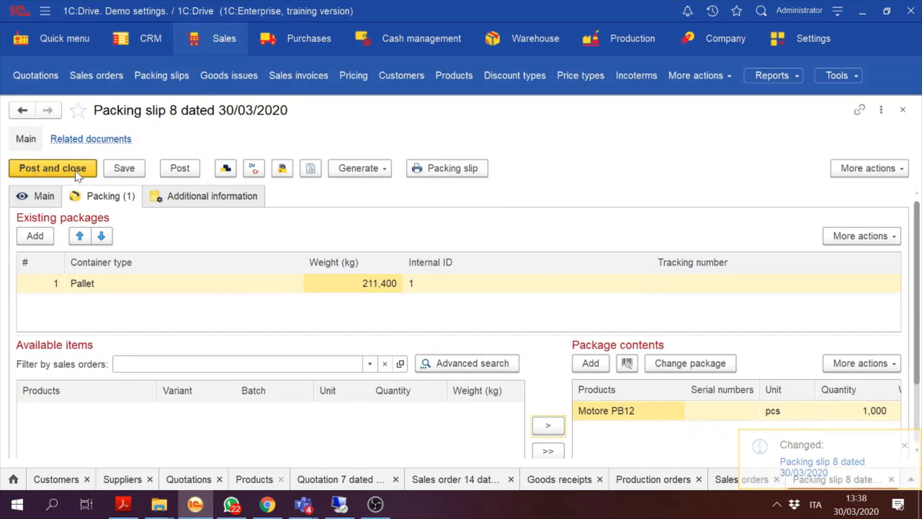
pyautogui.click(174, 171)
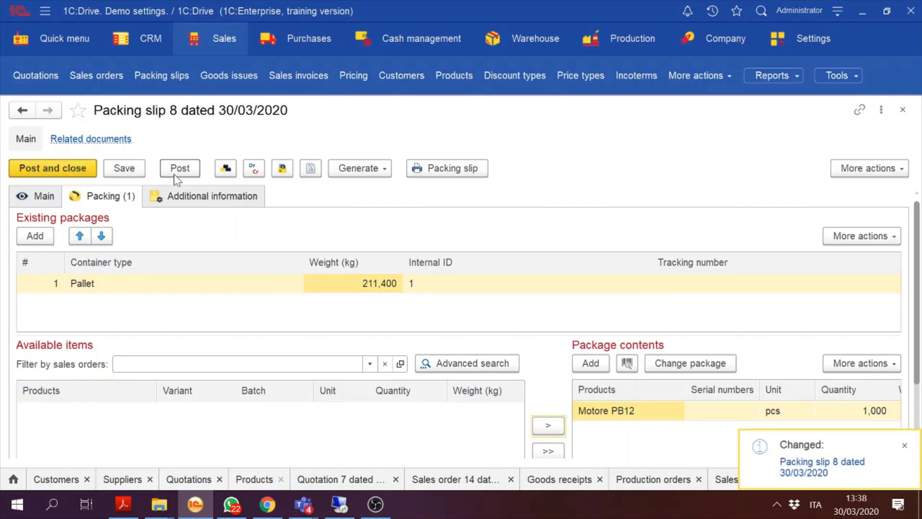
# Step: Generate a goods issue from the packing slip, then post and close it
pyautogui.click(367, 168)
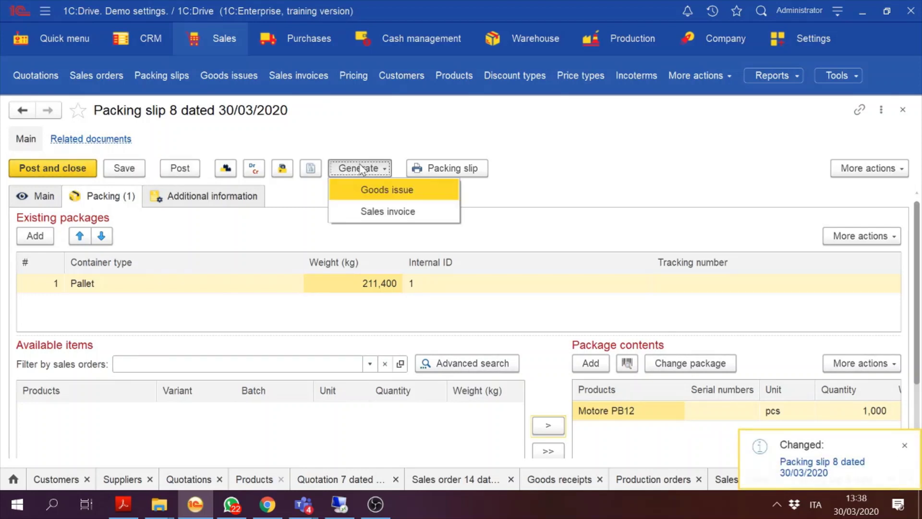
pyautogui.click(408, 192)
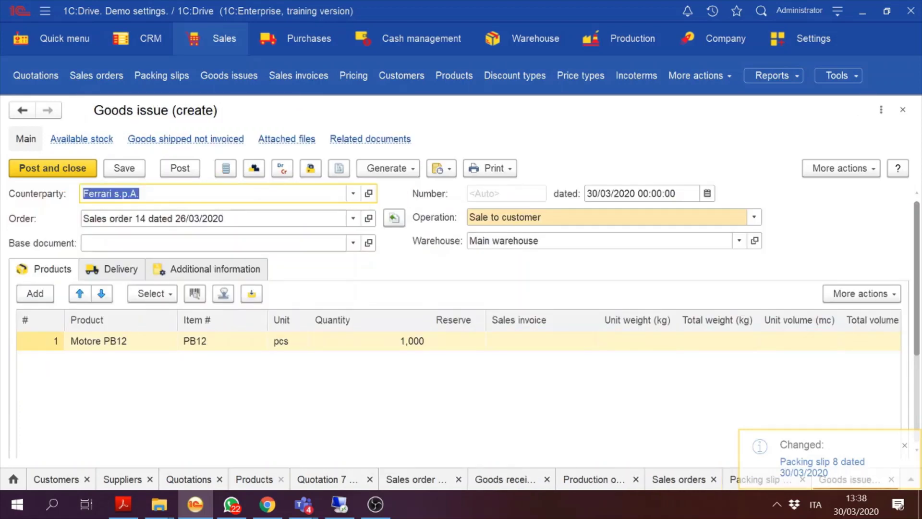
pyautogui.click(181, 172)
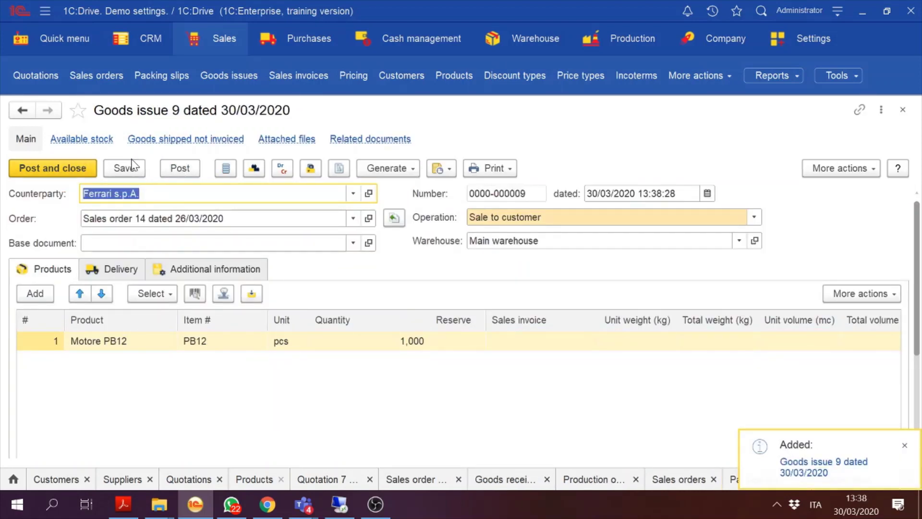
pyautogui.click(89, 164)
# Step: Generate a sales invoice from Ferrari s.p.A.'s not invoiced goods issue dated 30/03/2020 and post it
pyautogui.click(229, 46)
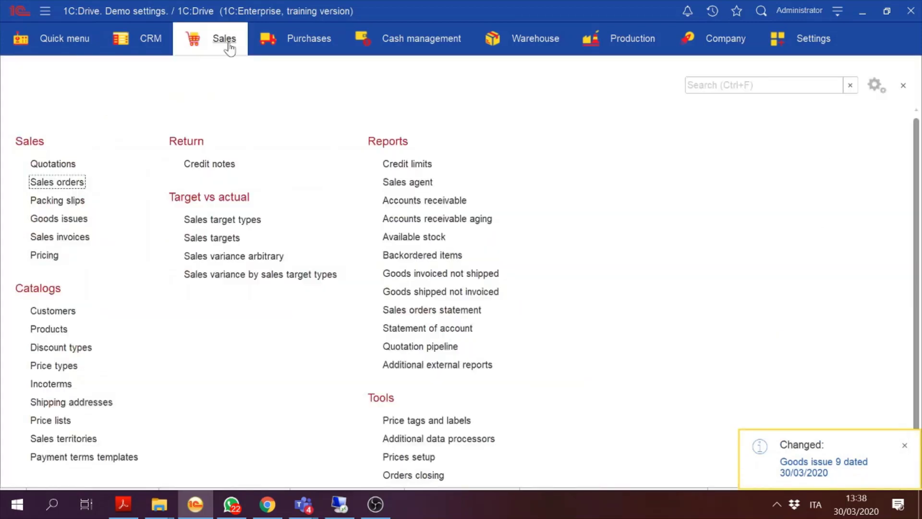
pyautogui.click(230, 45)
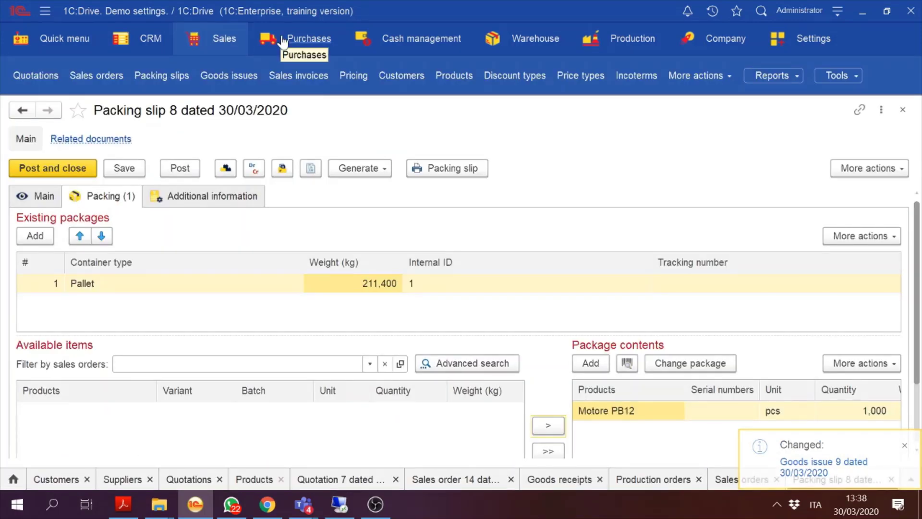
pyautogui.click(242, 75)
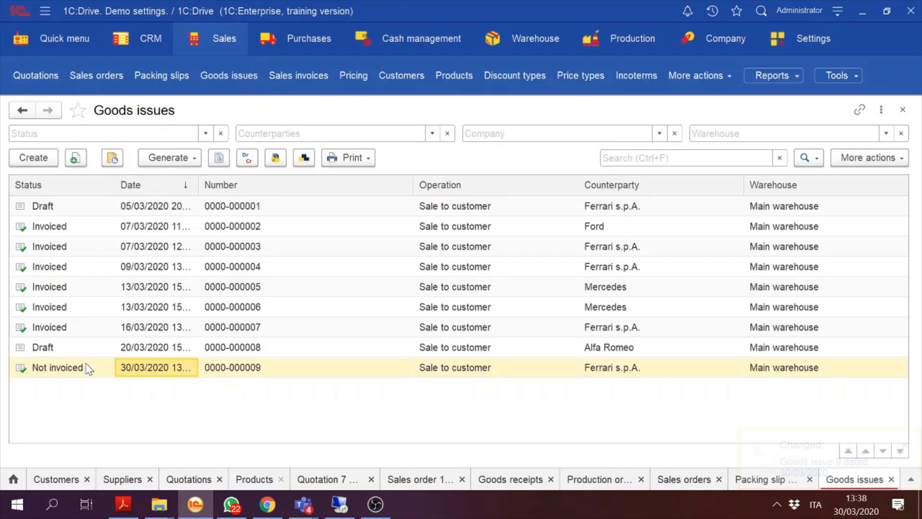
pyautogui.click(184, 157)
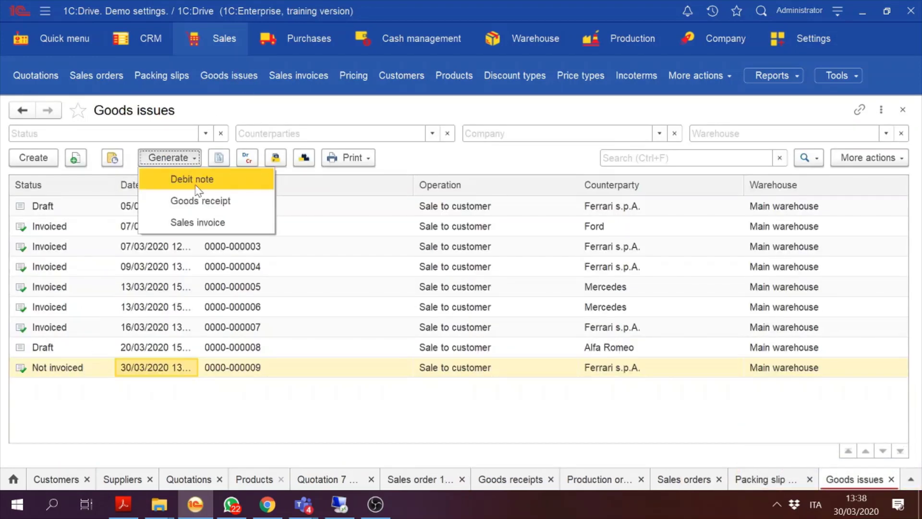
pyautogui.click(202, 221)
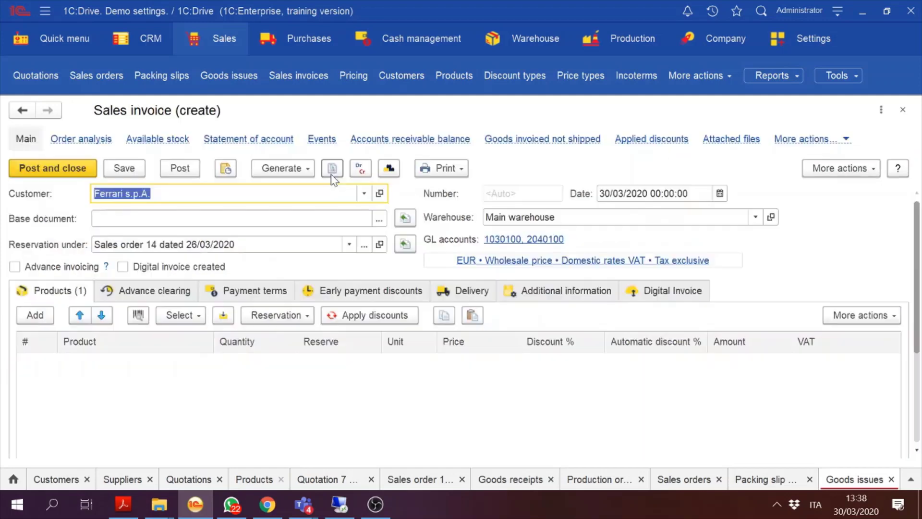
pyautogui.click(190, 167)
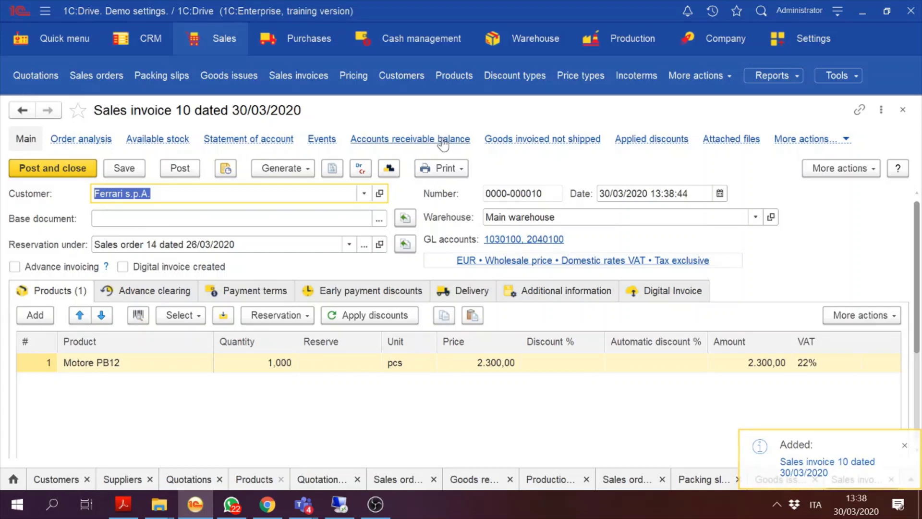
# Step: Review the sales invoice's related documents, including the goods issue it is based on
pyautogui.click(813, 143)
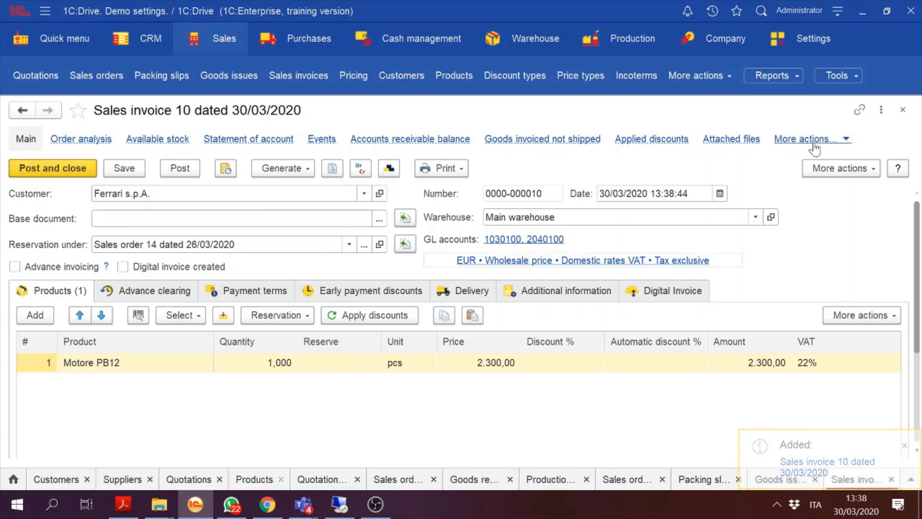
pyautogui.click(722, 176)
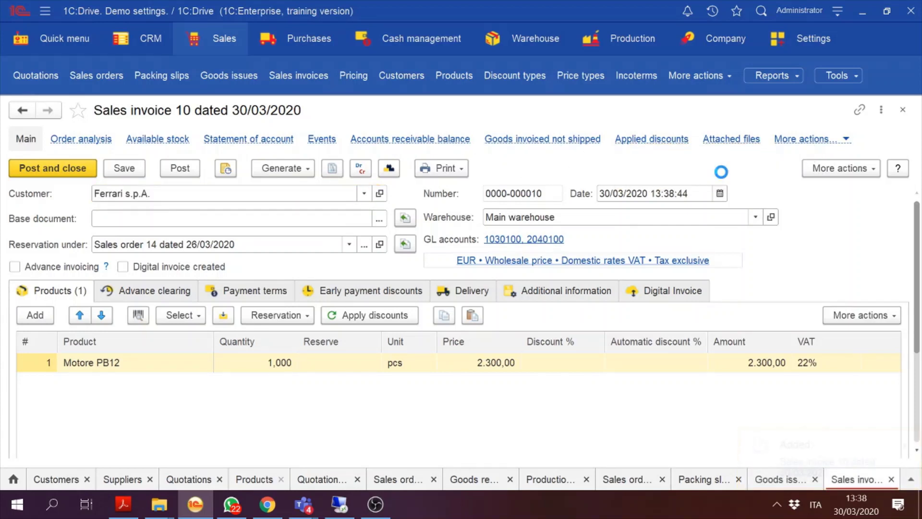
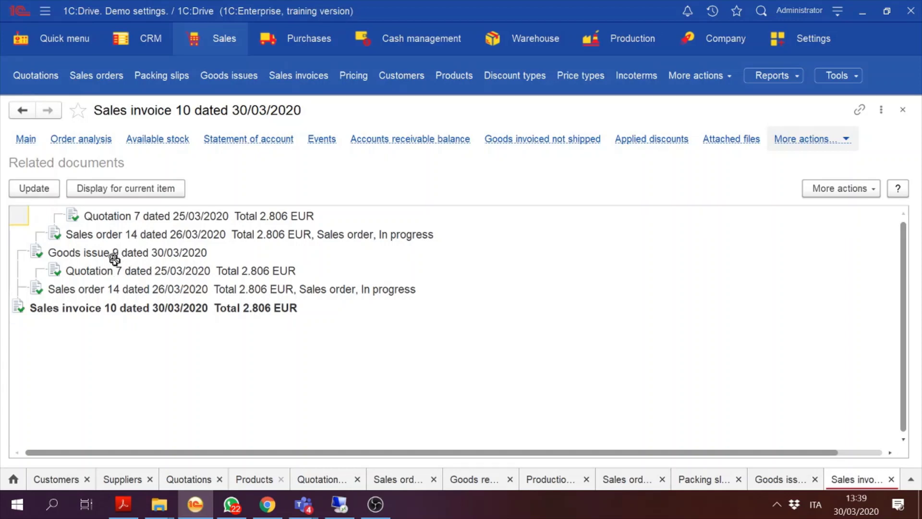
pyautogui.click(112, 255)
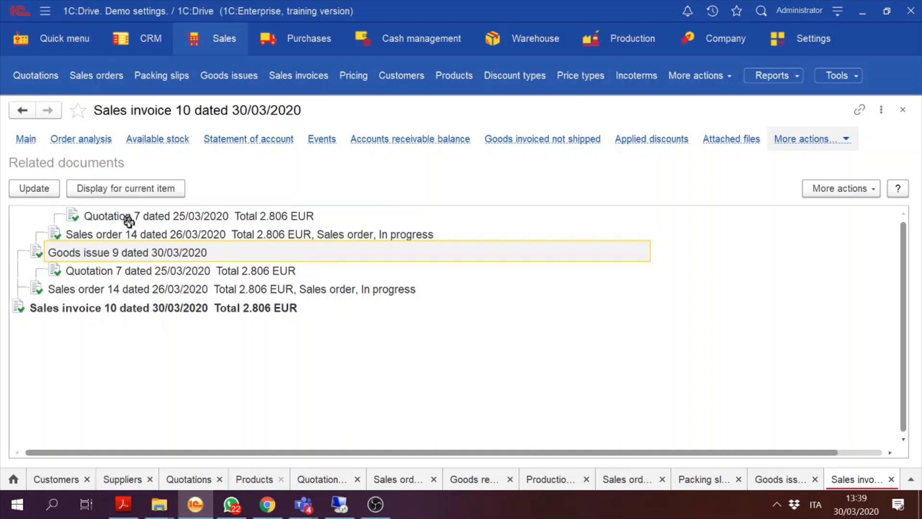
# Step: Open the packing slip dated 30/03/2020, view its print form and close the form
pyautogui.click(221, 50)
pyautogui.click(54, 199)
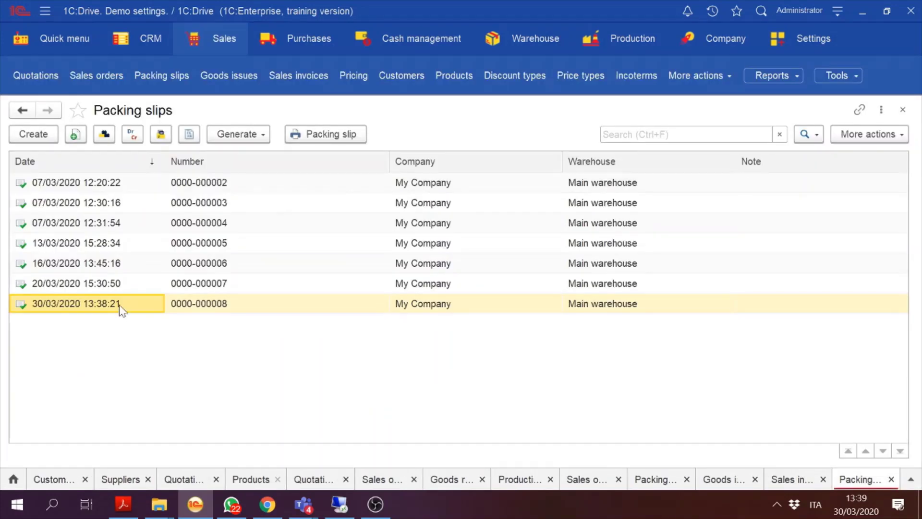
pyautogui.doubleClick(120, 305)
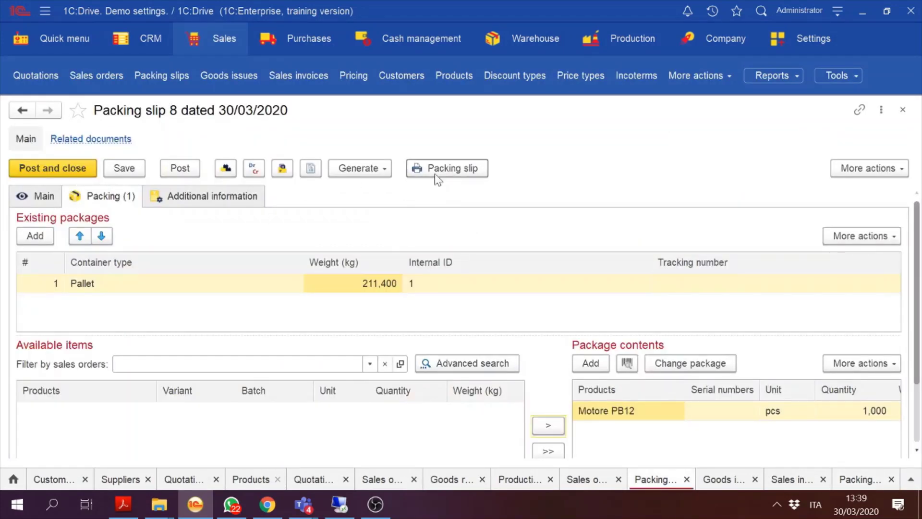
pyautogui.click(451, 169)
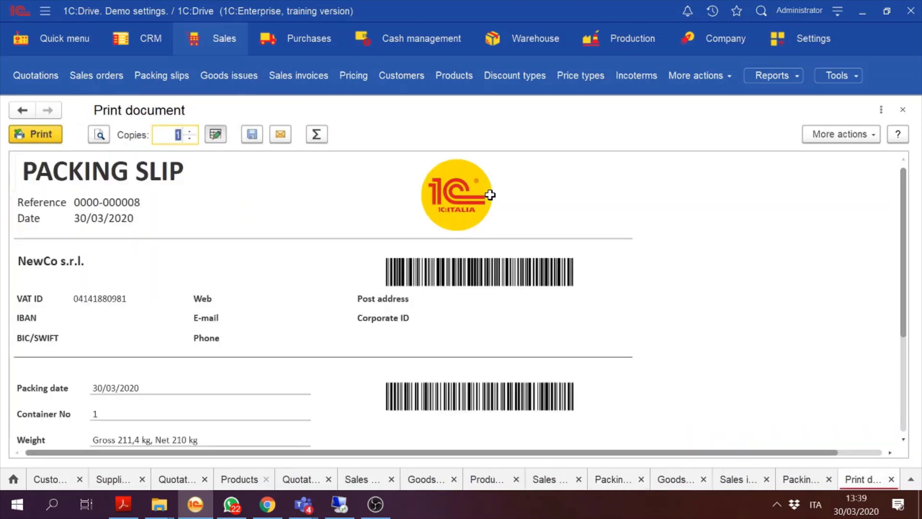
pyautogui.moveTo(906, 190)
pyautogui.mouseDown()
pyautogui.moveTo(900, 306)
pyautogui.moveTo(905, 172)
pyautogui.mouseUp()
pyautogui.click(904, 111)
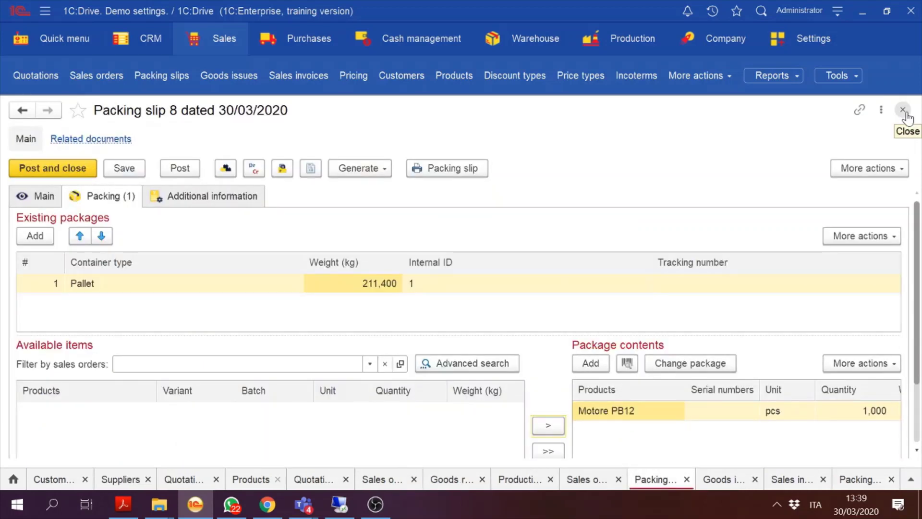
# Step: Switch to the exercise PDF in Adobe Acrobat Reader and review the Exercise 3 process and deliverables
pyautogui.click(126, 510)
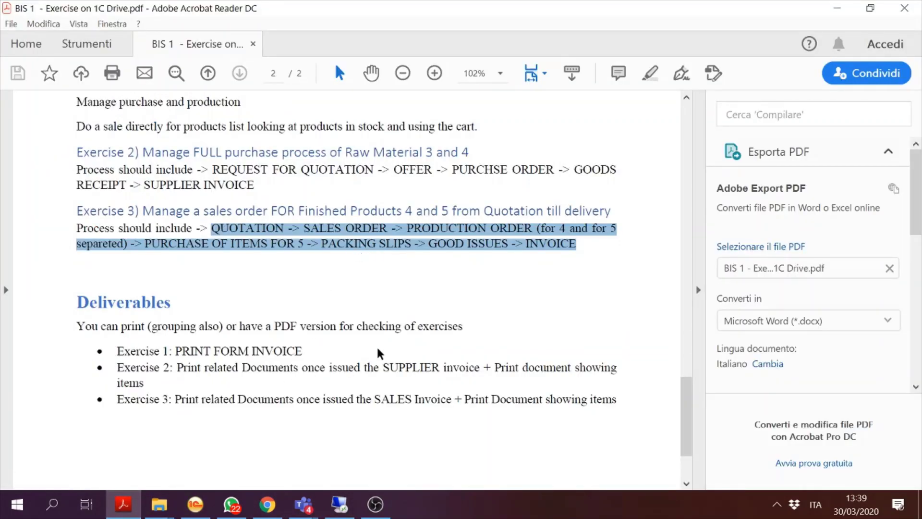
pyautogui.moveTo(356, 214); pyautogui.dragTo(544, 215)
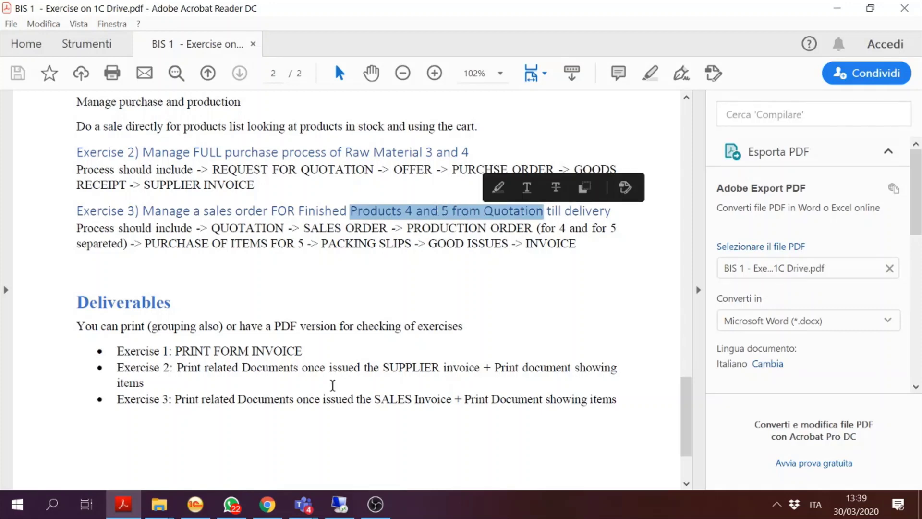
# Step: Switch to the meeting chat in Microsoft Teams and read the latest questions about the exercises
pyautogui.click(305, 509)
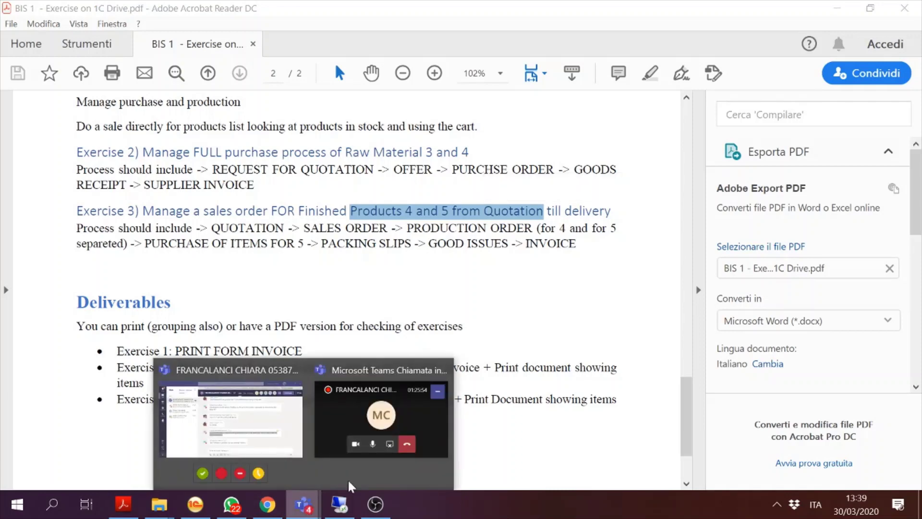
pyautogui.click(267, 412)
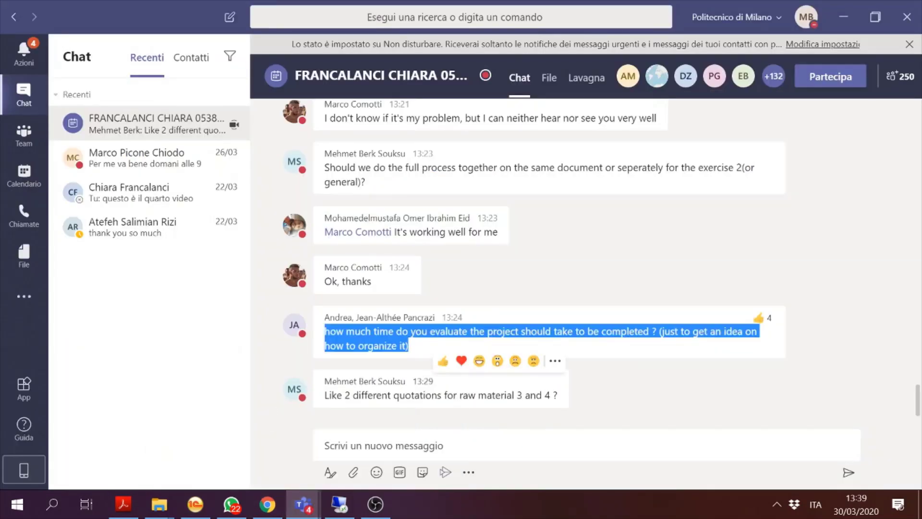
pyautogui.click(458, 386)
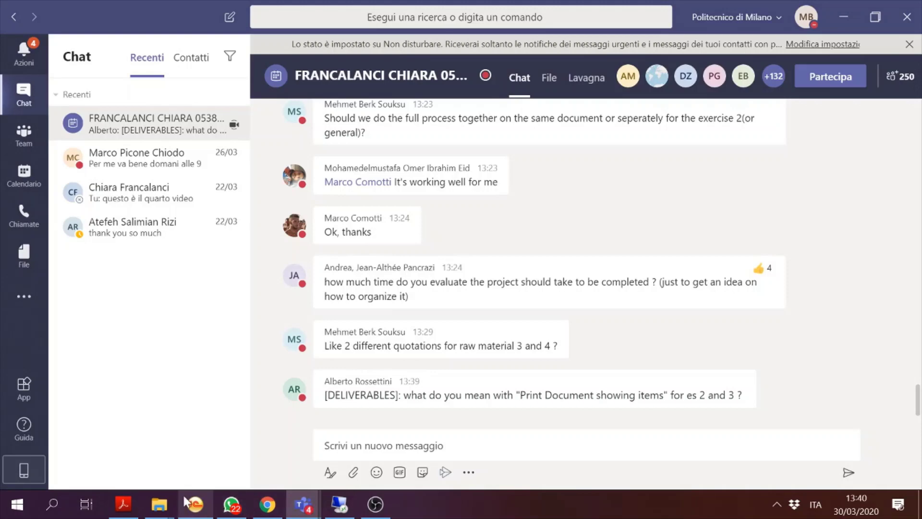
pyautogui.moveTo(307, 507)
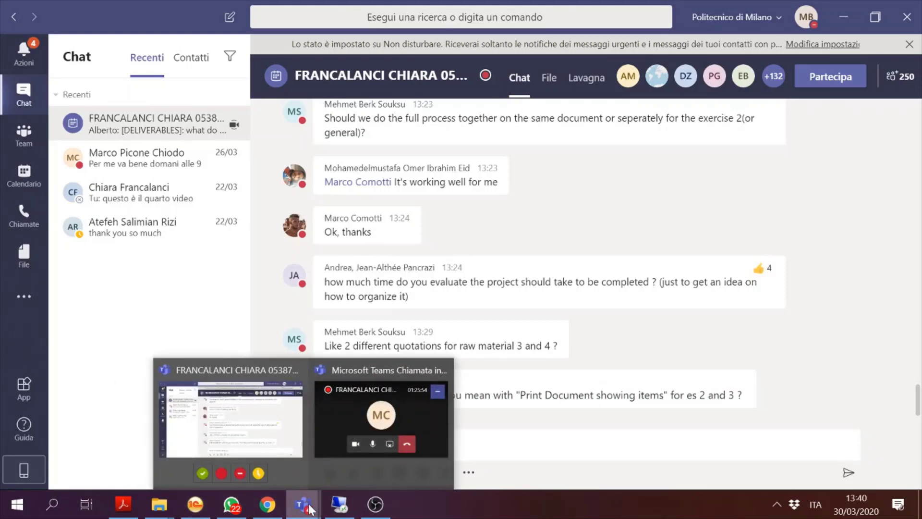
# Step: Switch back to 1C:Drive and open Ferrari s.p.A.'s unpaid sales invoice dated 30/03/2020
pyautogui.click(195, 504)
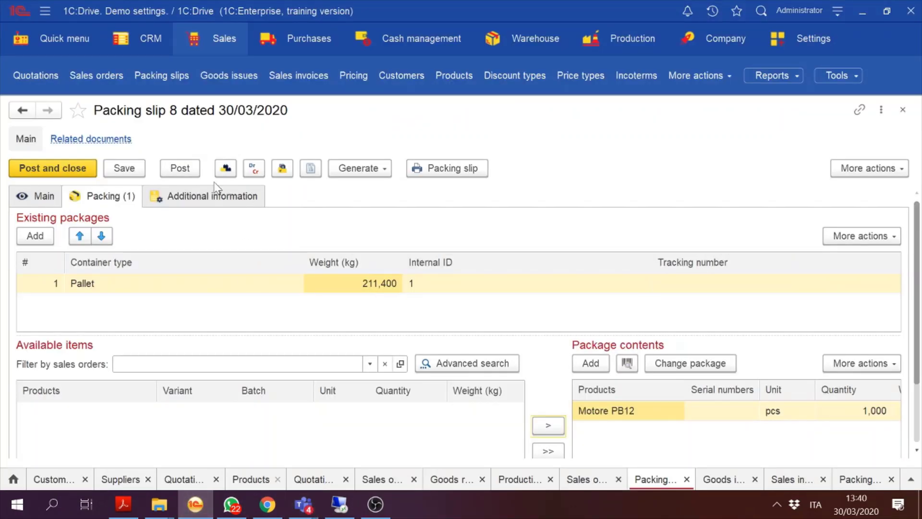
pyautogui.click(194, 37)
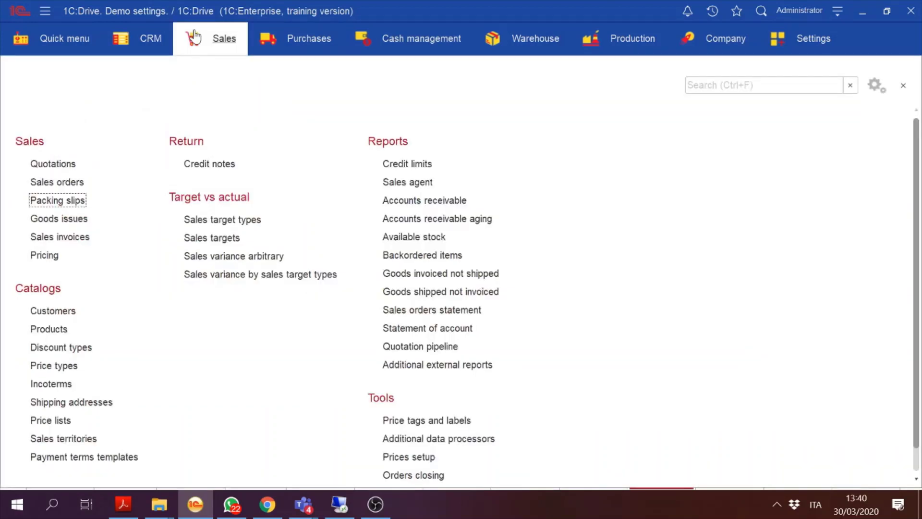
pyautogui.click(40, 237)
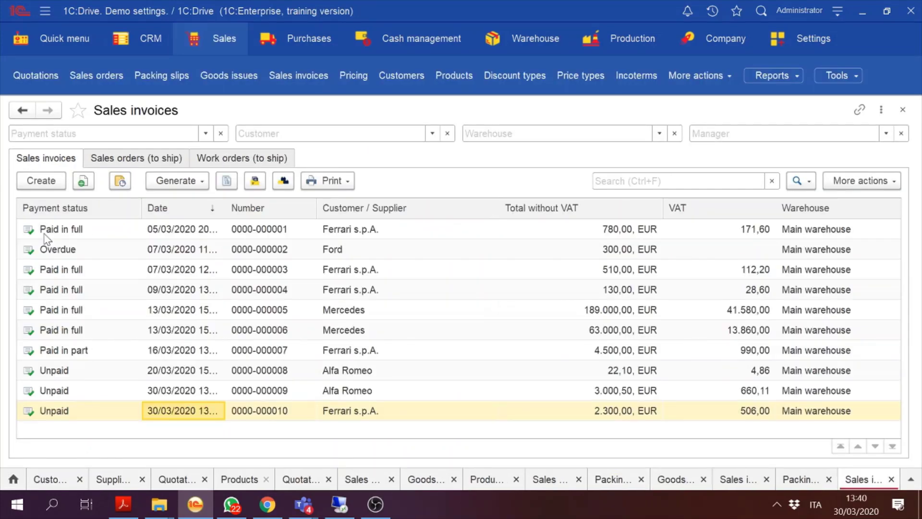
pyautogui.doubleClick(233, 412)
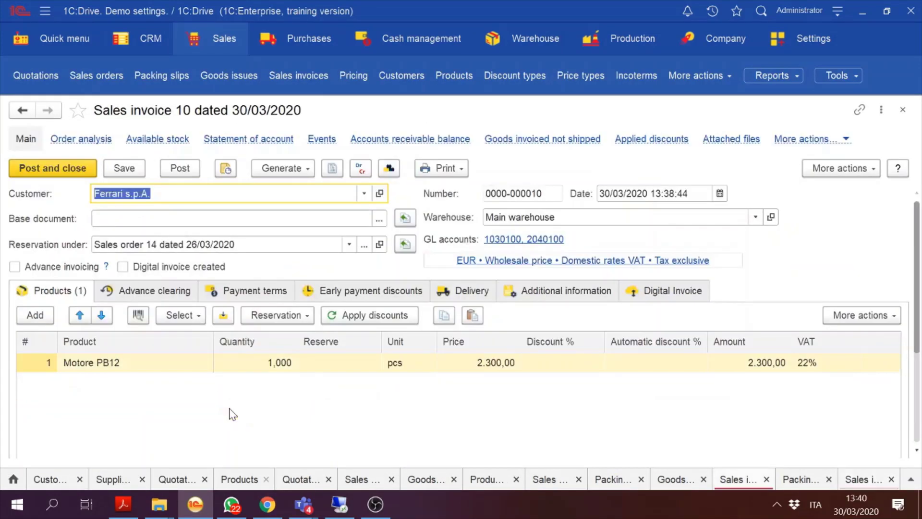
# Step: View the related documents of Ferrari s.p.A.'s sales invoice and return to its main page
pyautogui.click(800, 143)
pyautogui.click(680, 178)
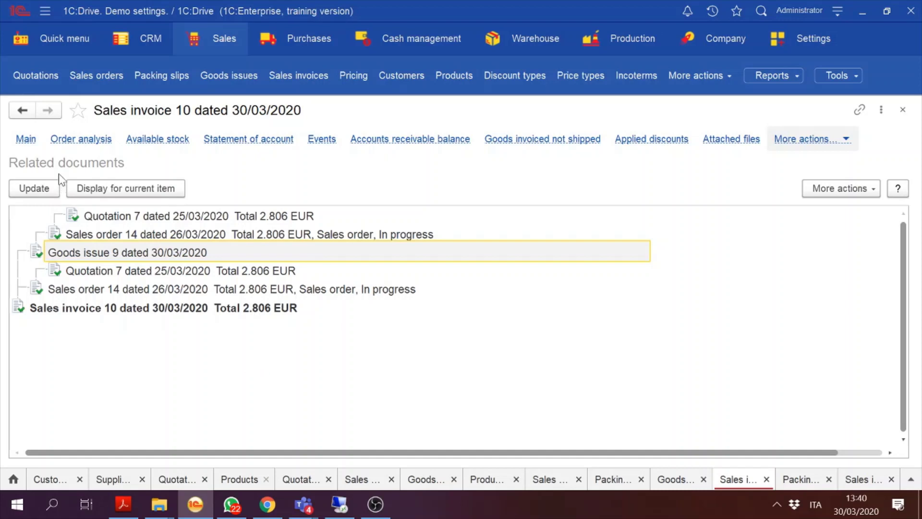
pyautogui.click(26, 139)
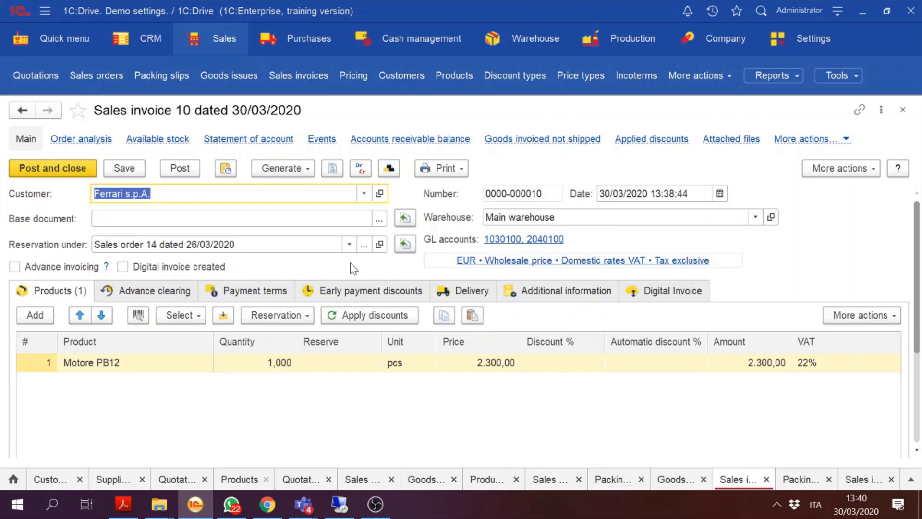
# Step: Open the sales invoice's Invoice print form, review the delivery note and order references above the Motore PB12 line, and close it
pyautogui.click(445, 169)
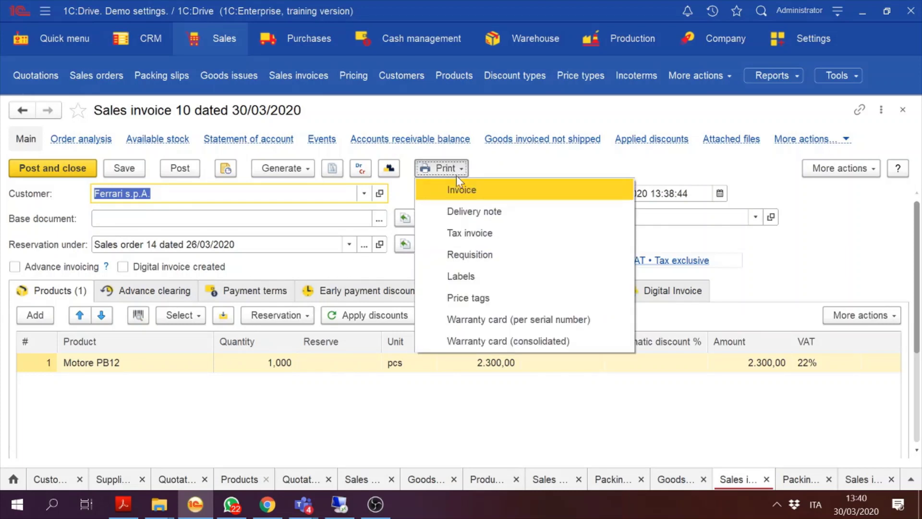
pyautogui.click(468, 197)
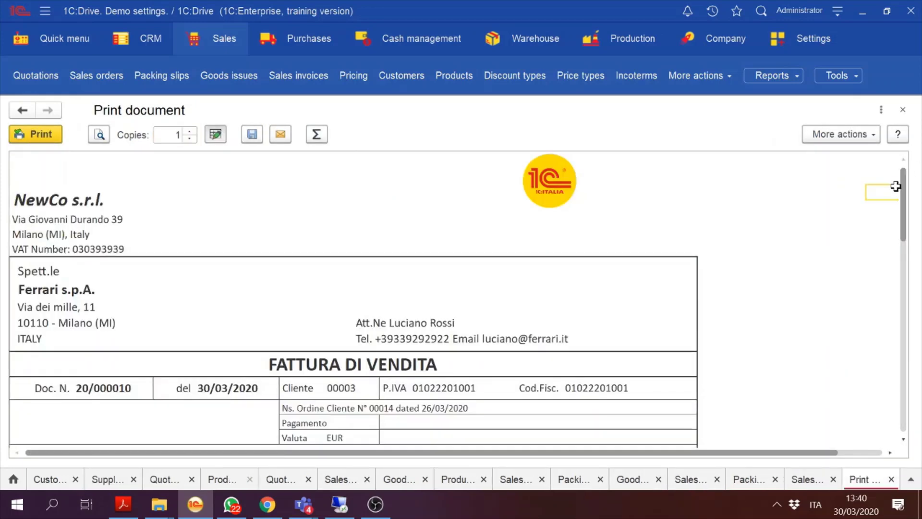
pyautogui.moveTo(903, 189); pyautogui.dragTo(912, 263)
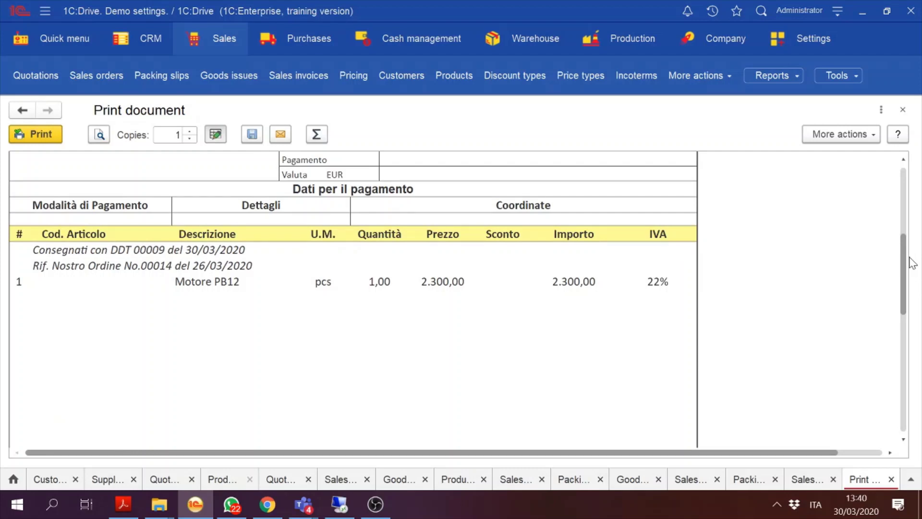
pyautogui.click(36, 253)
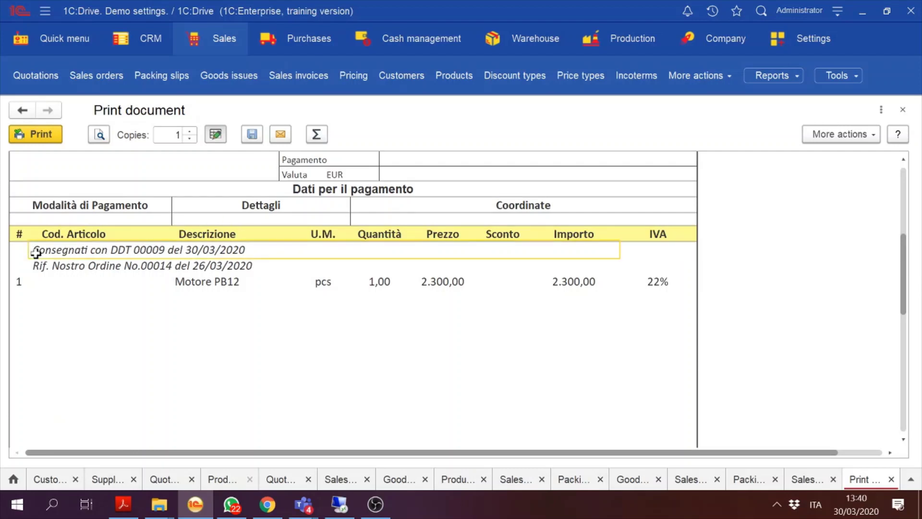
pyautogui.hotkey('shift', 'Down')
pyautogui.hotkey('shift', 'Down')
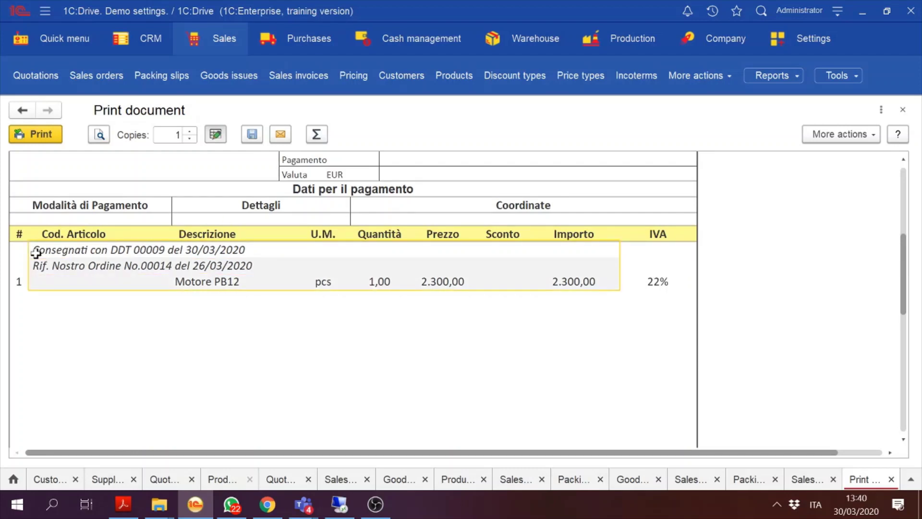
pyautogui.click(908, 188)
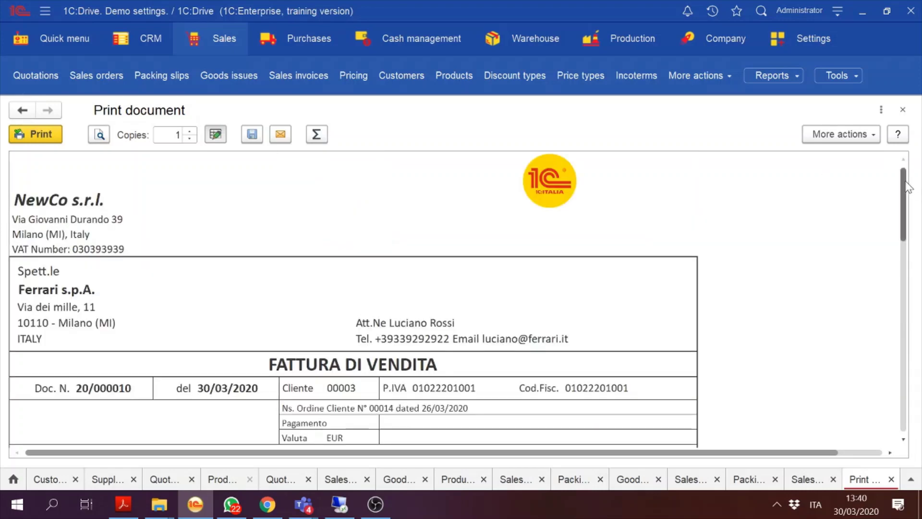
pyautogui.click(903, 110)
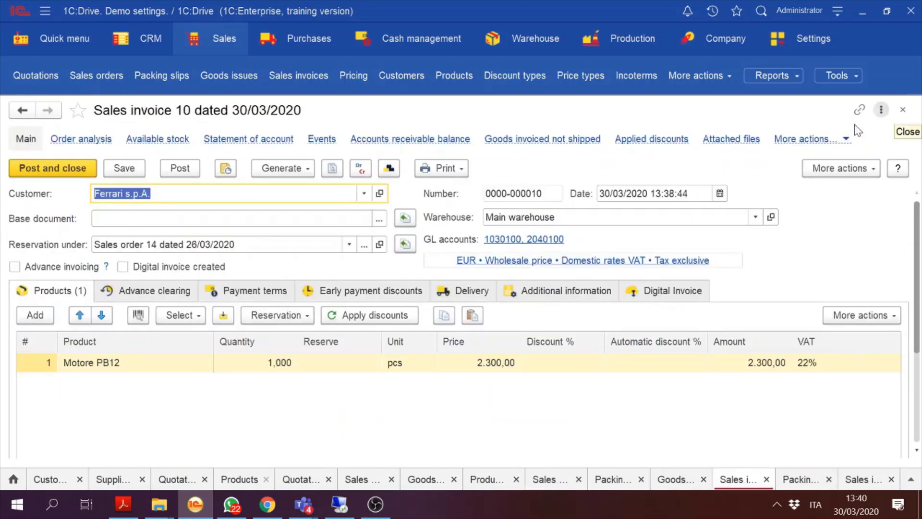
# Step: Review the sales invoice's related documents again, return to its main page and look over the product line
pyautogui.click(788, 140)
pyautogui.click(702, 177)
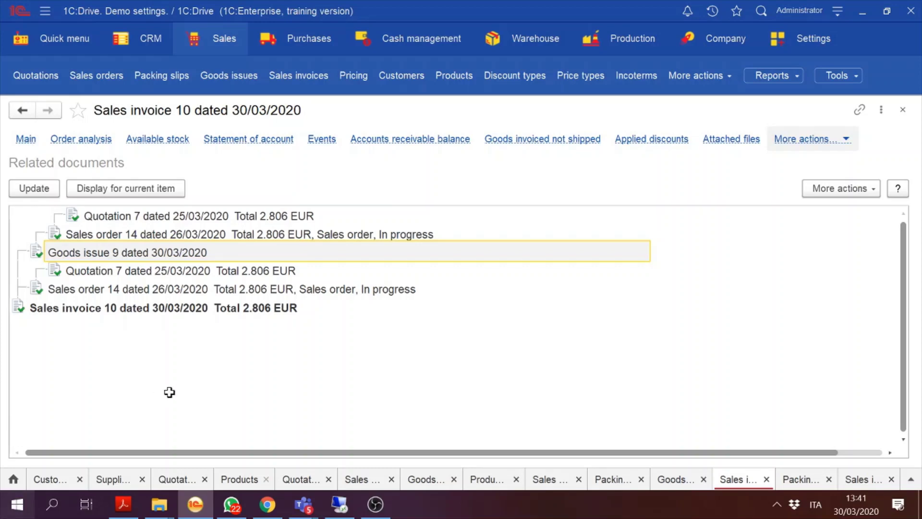
pyautogui.click(26, 140)
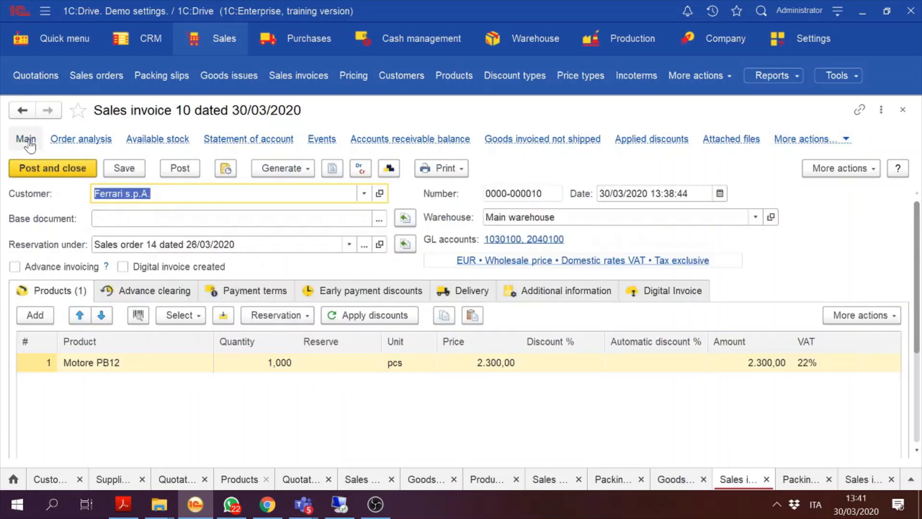
pyautogui.scroll(-1, 109, 357)
pyautogui.scroll(-3, 108, 360)
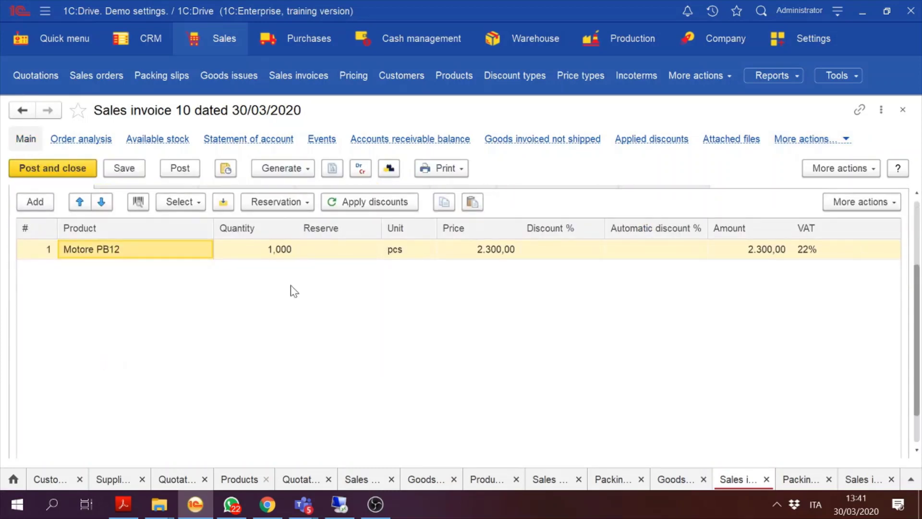
pyautogui.scroll(4, 917, 236)
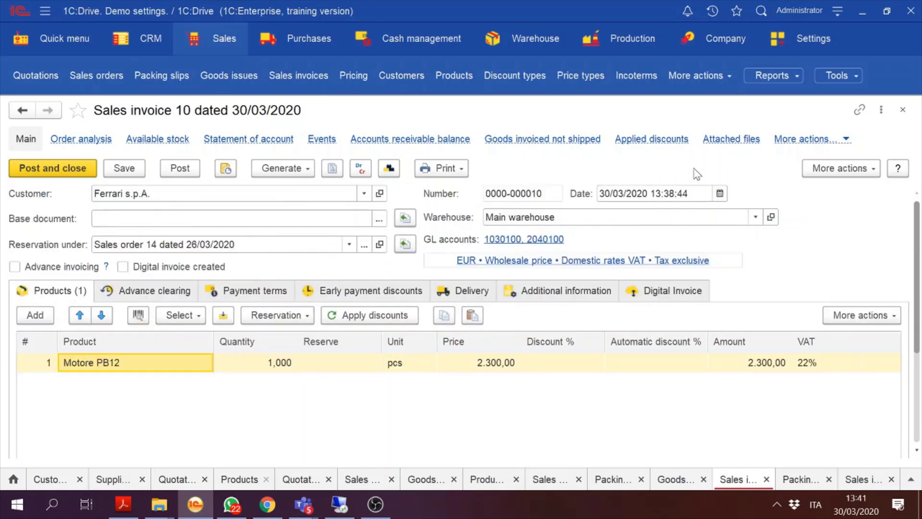
# Step: Open the Invoice print form, inspect the item code and description cells of the Motore PB12 line, and close it
pyautogui.click(436, 169)
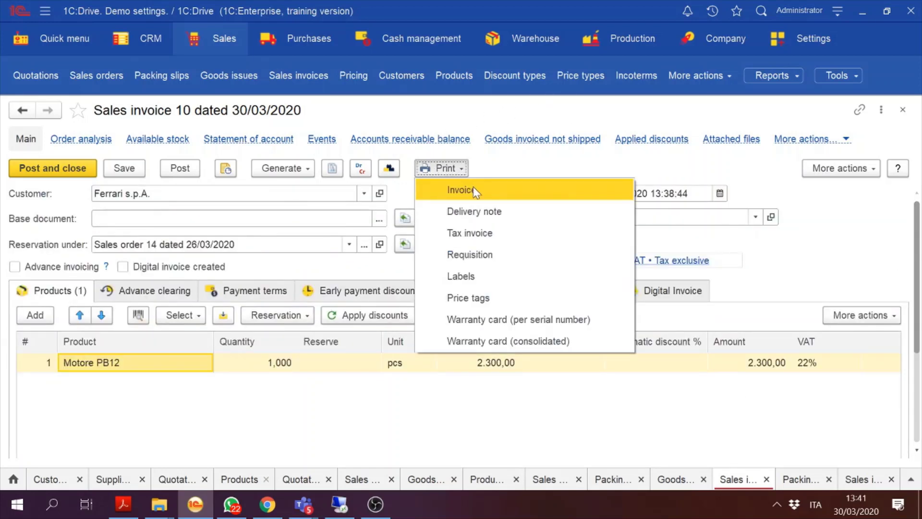
pyautogui.click(473, 190)
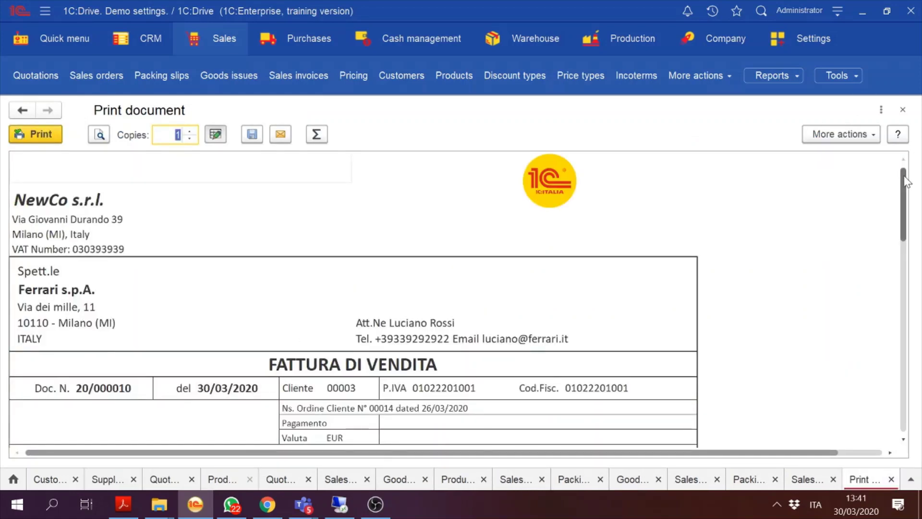
pyautogui.moveTo(906, 175); pyautogui.dragTo(897, 214)
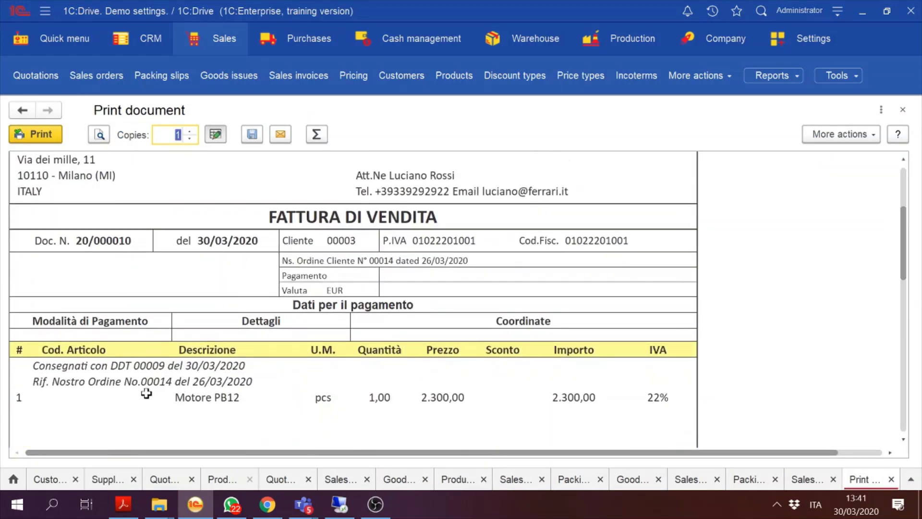
pyautogui.click(92, 397)
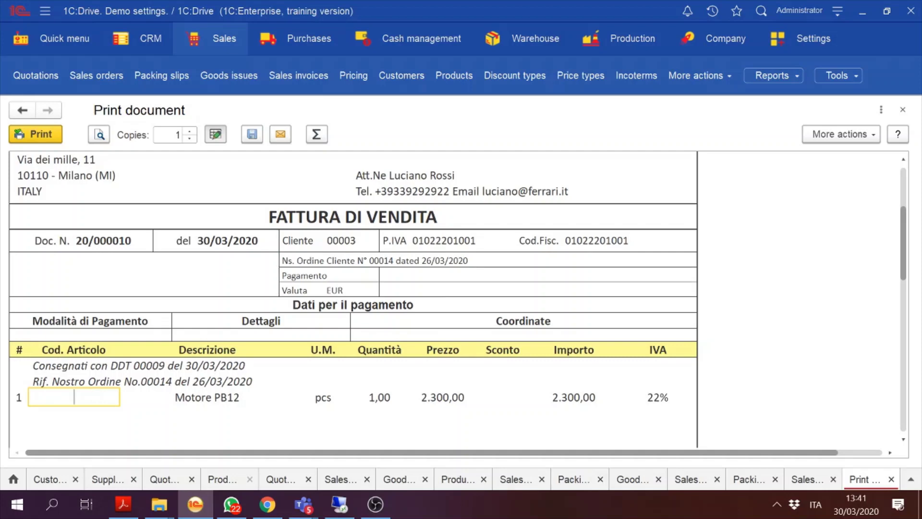
pyautogui.click(211, 398)
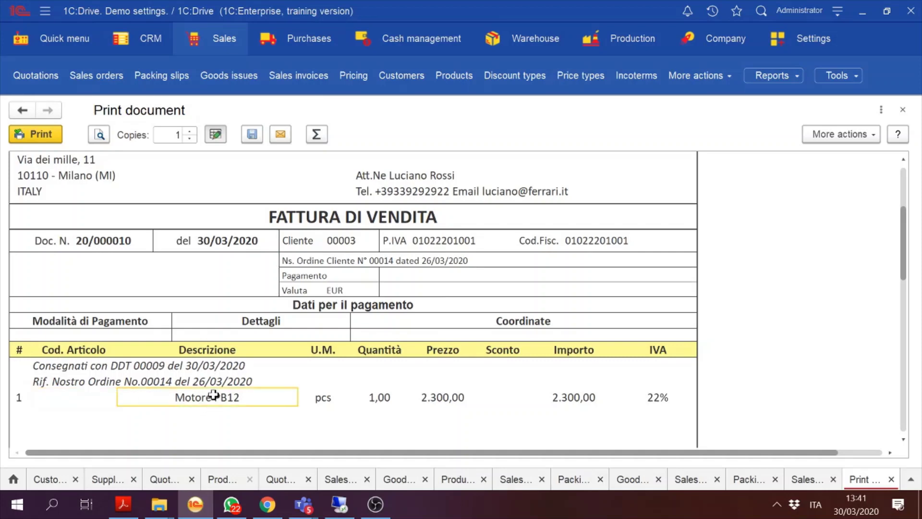
pyautogui.click(903, 110)
# Step: Open the Motore PB12 product card from the invoice line, check its item number and close the card
pyautogui.doubleClick(102, 364)
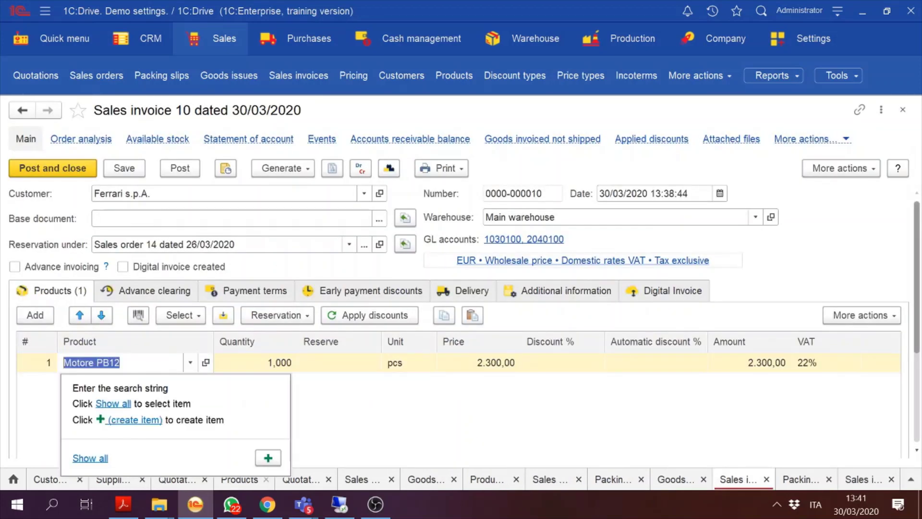
pyautogui.click(206, 363)
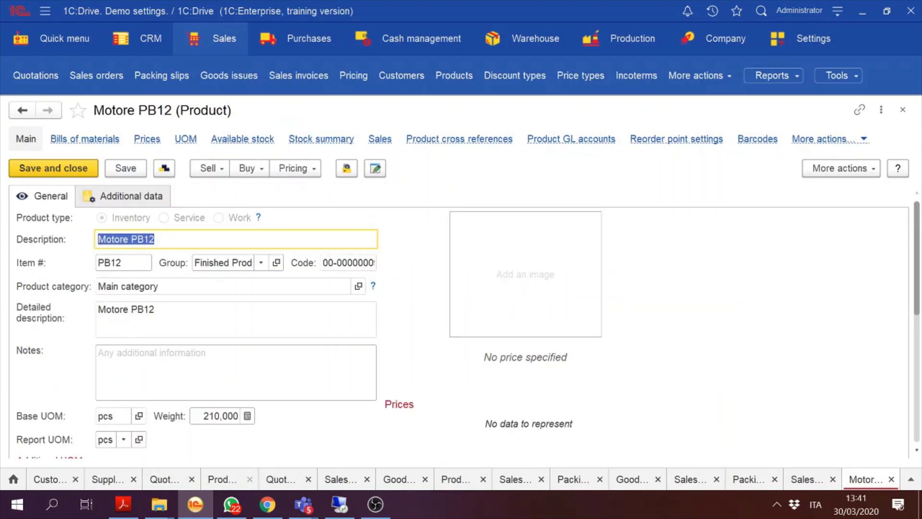
pyautogui.press('Tab')
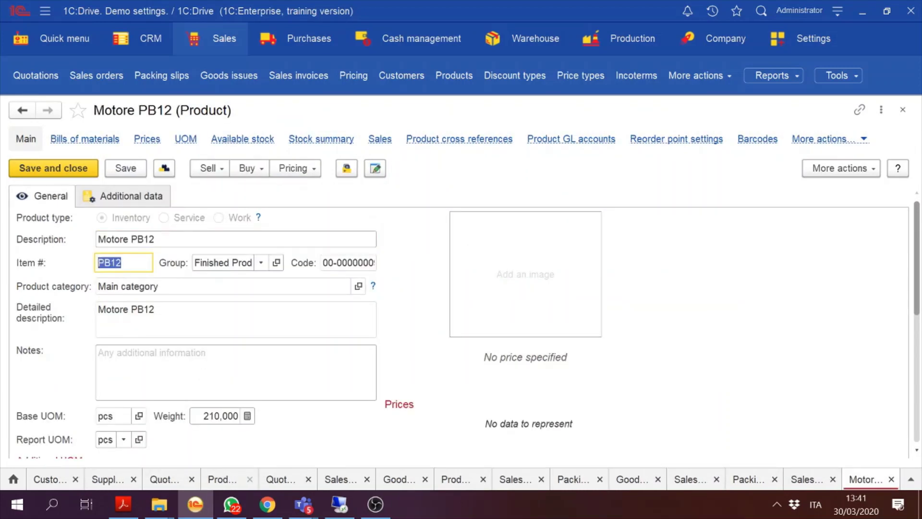
pyautogui.click(903, 110)
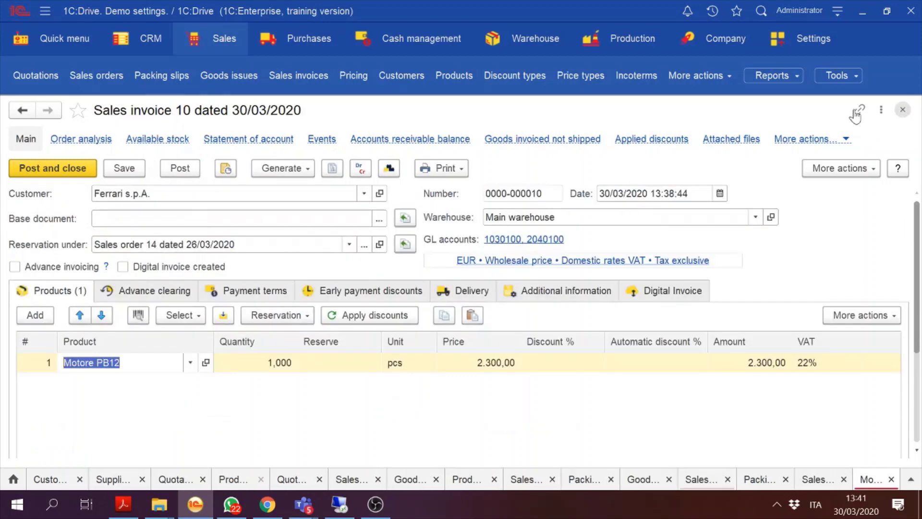
# Step: Reopen the Invoice print form to recheck the Cod. Articolo cell for Motore PB12, and close the form and the sales invoice
pyautogui.click(443, 168)
pyautogui.click(469, 189)
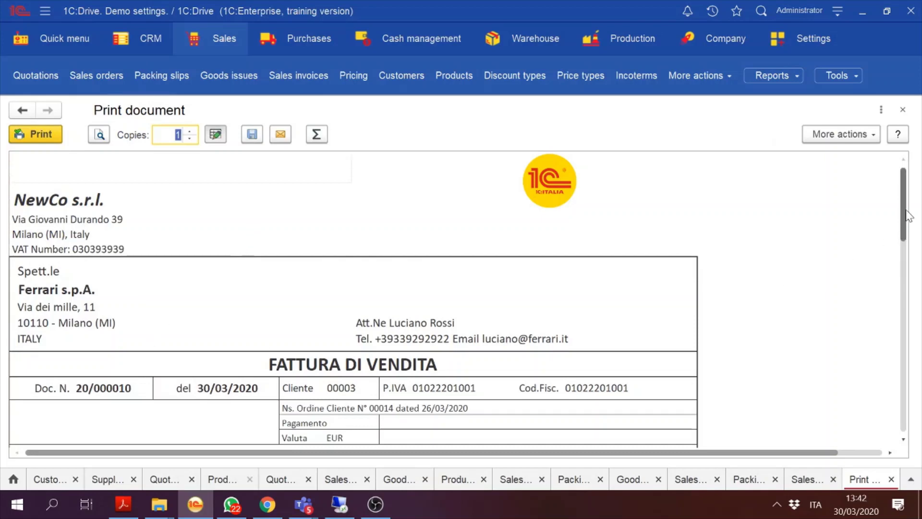
pyautogui.moveTo(907, 215); pyautogui.dragTo(907, 269)
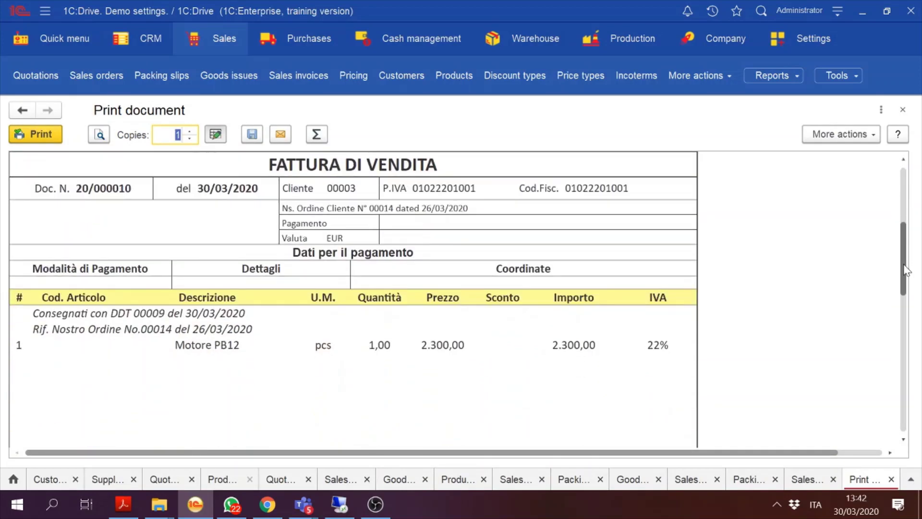
pyautogui.click(93, 341)
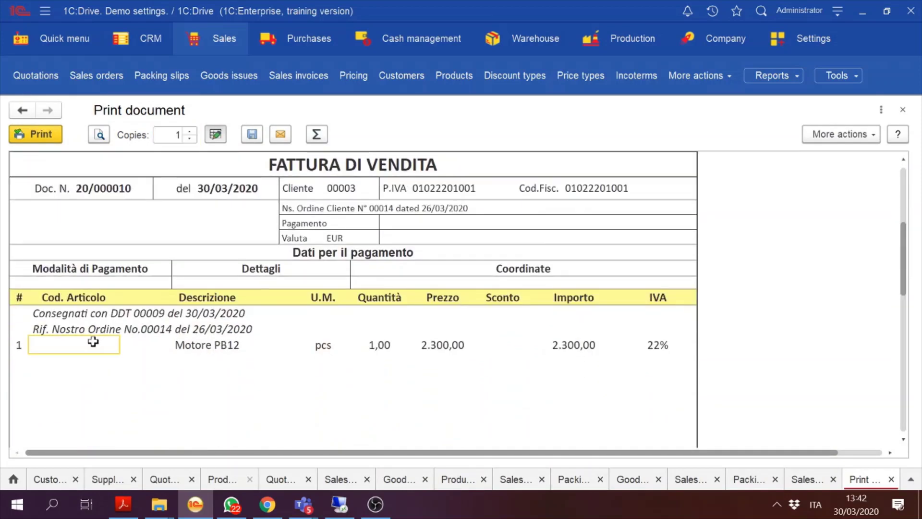
pyautogui.press('Up')
pyautogui.press('Up')
pyautogui.press('Up')
pyautogui.press('Up')
pyautogui.press('Up')
pyautogui.press('Up')
pyautogui.press('Up')
pyautogui.press('Up')
pyautogui.press('Up')
pyautogui.press('Up')
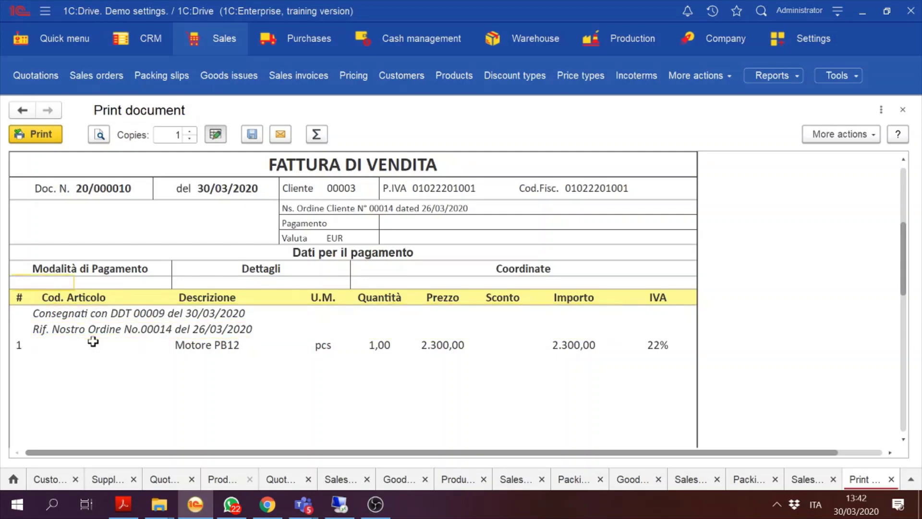
pyautogui.click(903, 110)
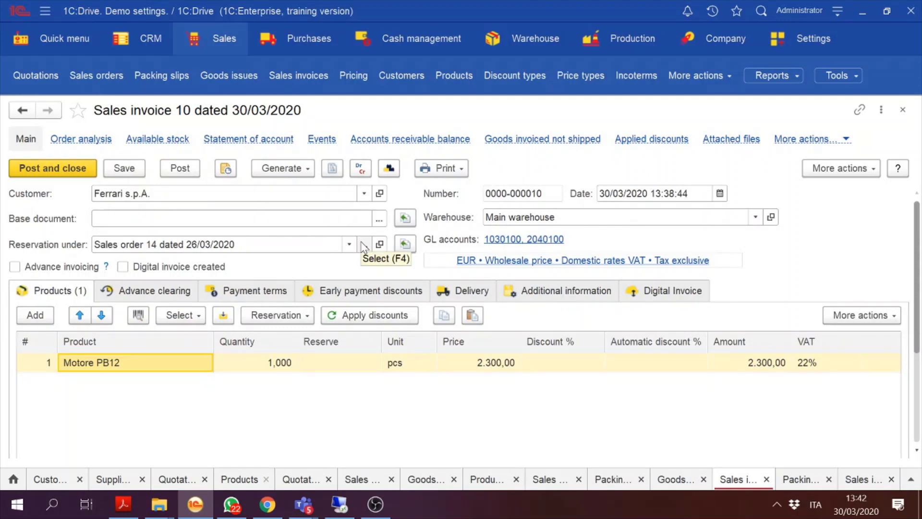
pyautogui.click(107, 364)
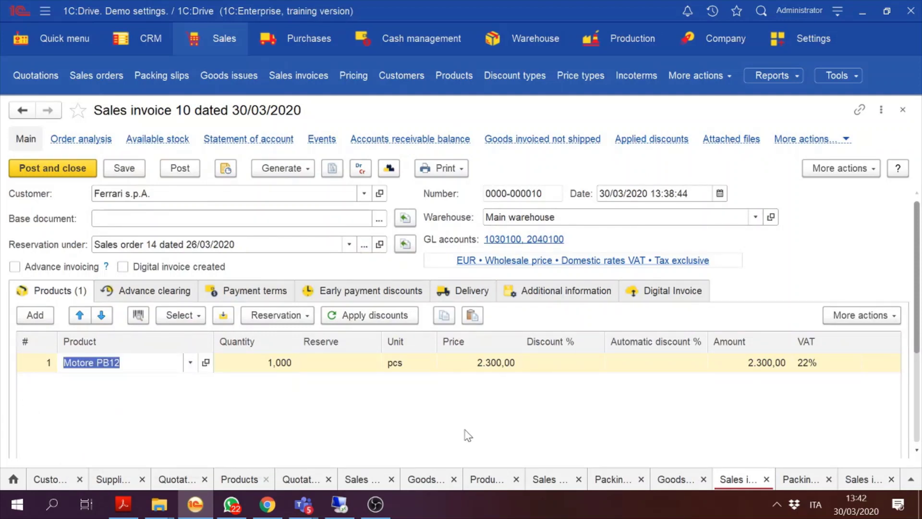
pyautogui.click(903, 110)
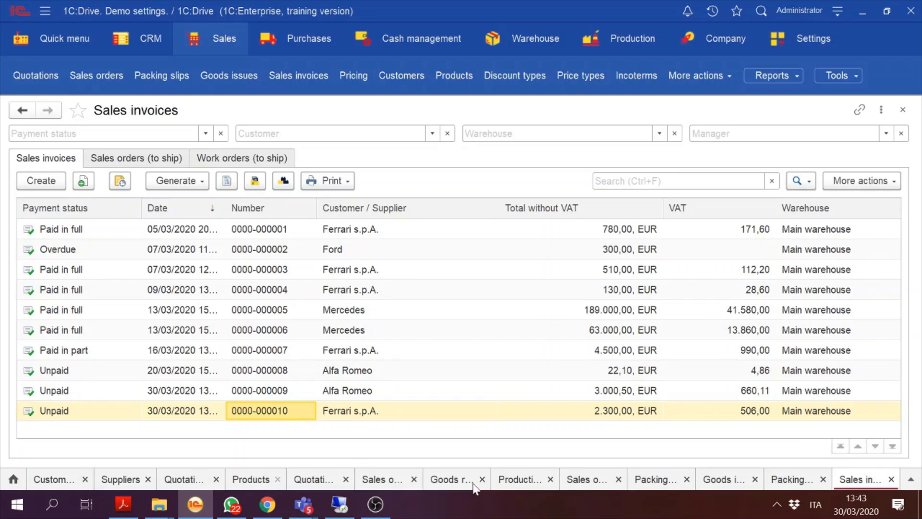
# Step: Switch to Microsoft Teams, read the meeting chat's question about the print document deliverables, and return to the sales invoices in 1C:Drive
pyautogui.moveTo(304, 504)
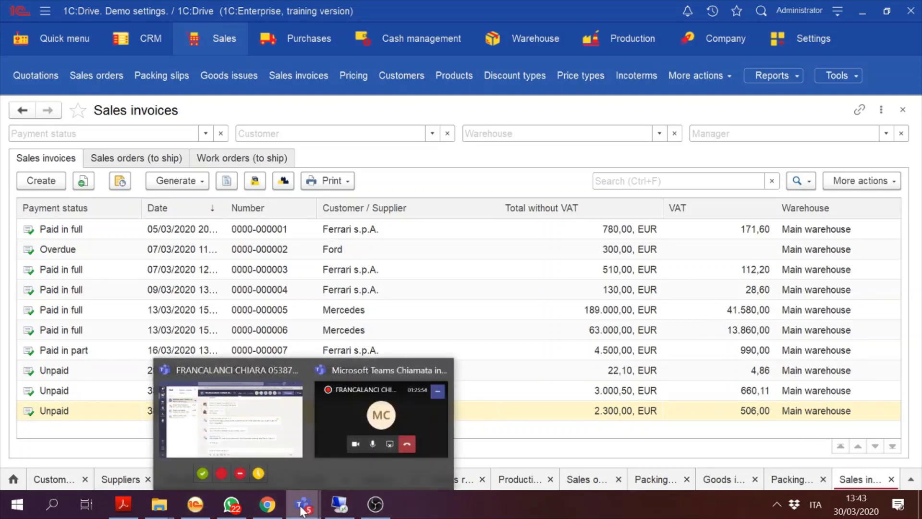
pyautogui.click(264, 428)
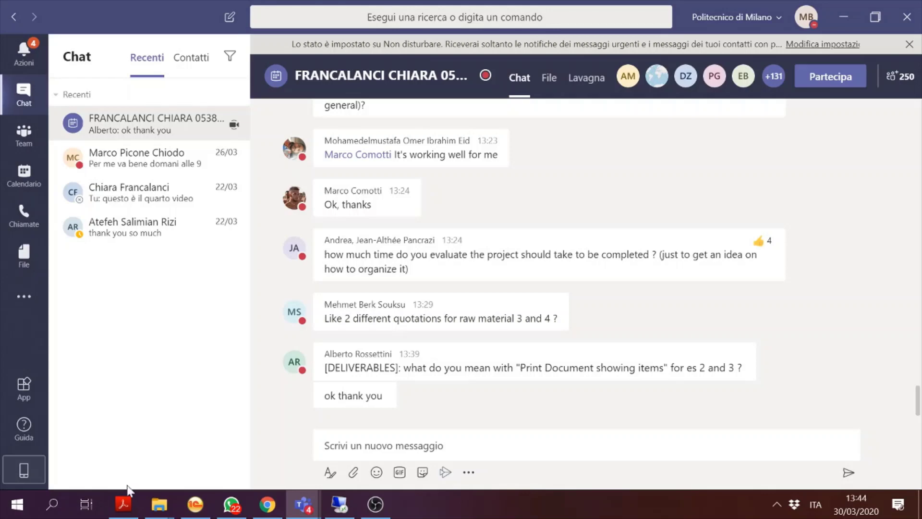
pyautogui.click(235, 505)
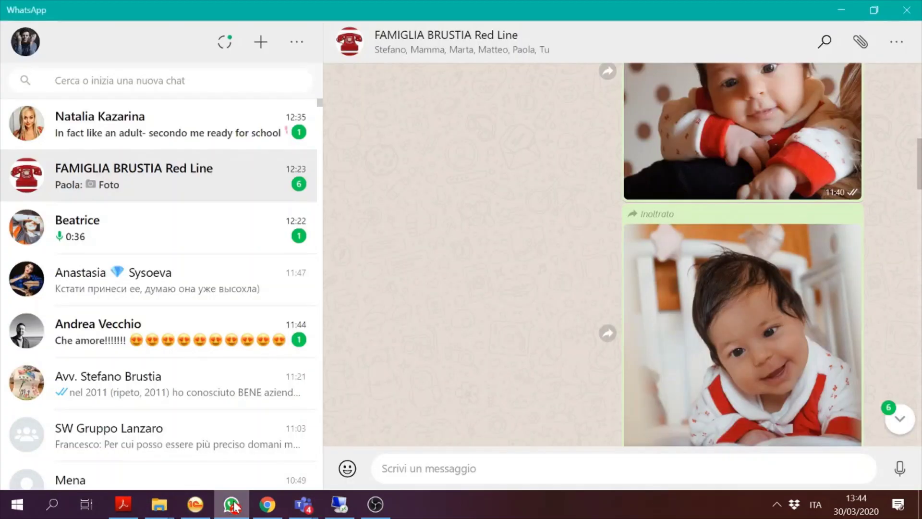
pyautogui.click(235, 506)
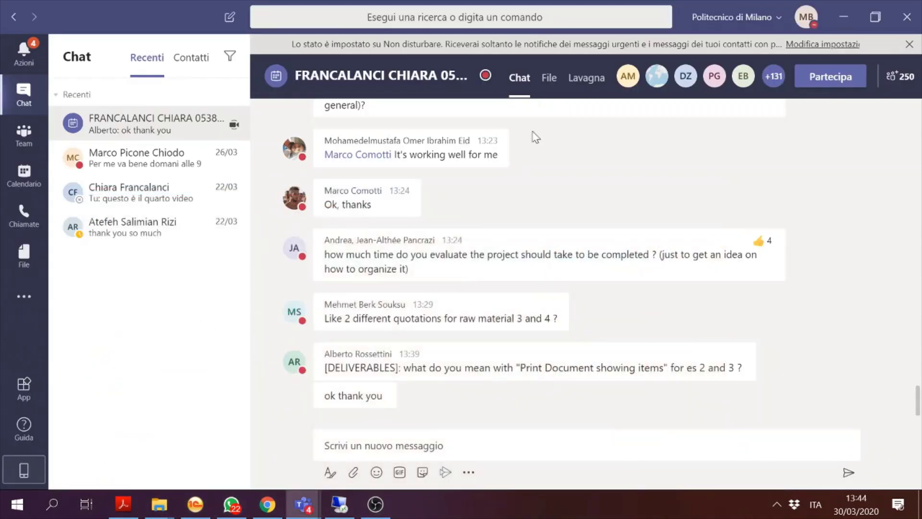
pyautogui.moveTo(197, 510)
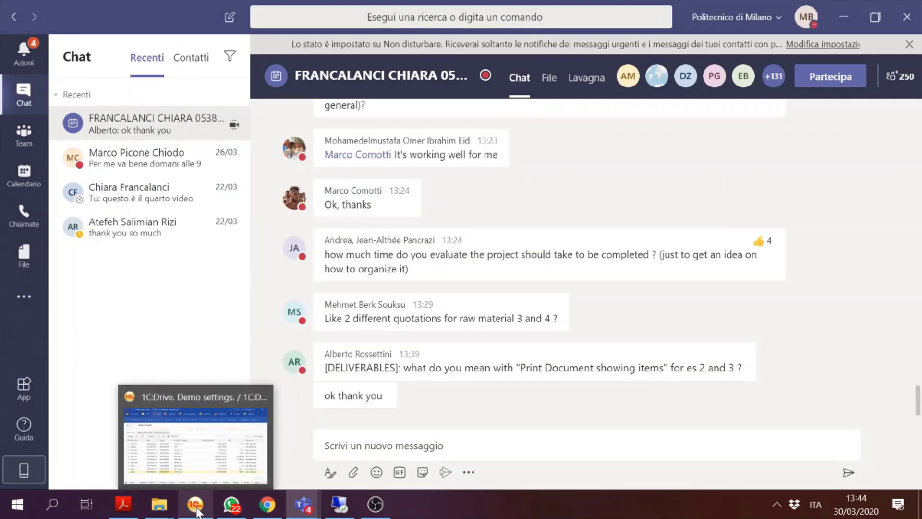
pyautogui.click(190, 475)
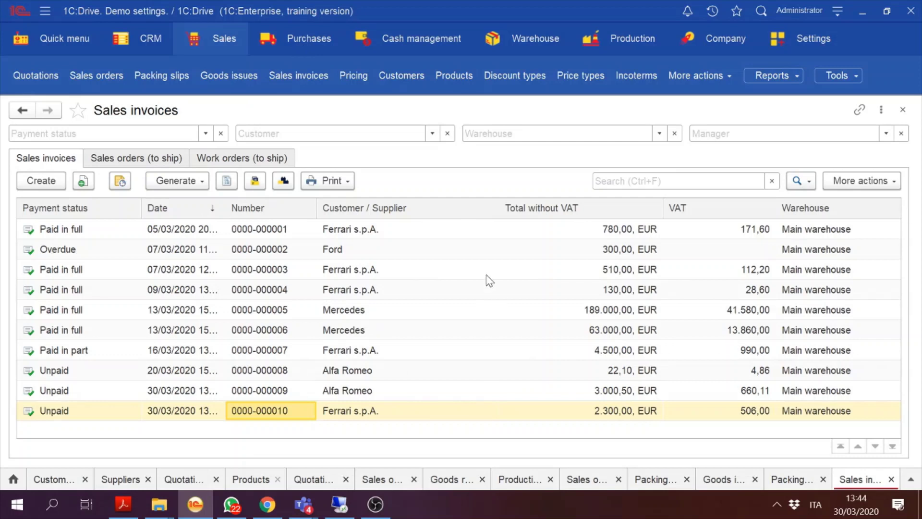
# Step: Close the sales invoices list and every other open list and document, keeping only the home page, Customers and Suppliers open
pyautogui.click(381, 301)
pyautogui.press('Up')
pyautogui.press('Up')
pyautogui.press('Up')
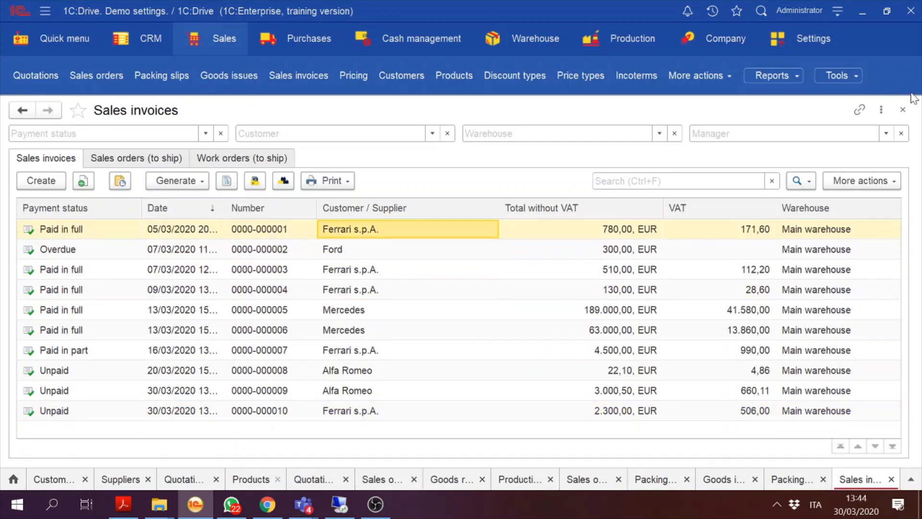
pyautogui.click(903, 109)
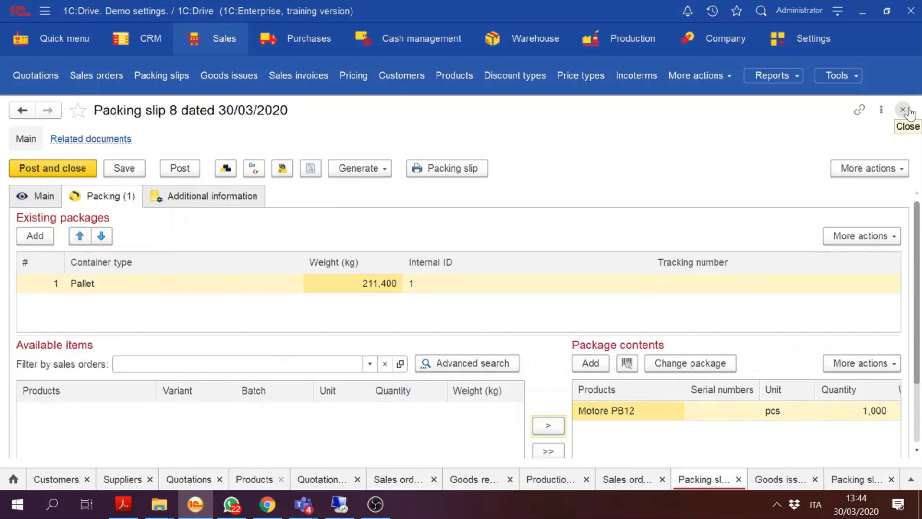
pyautogui.click(903, 110)
pyautogui.click(903, 110)
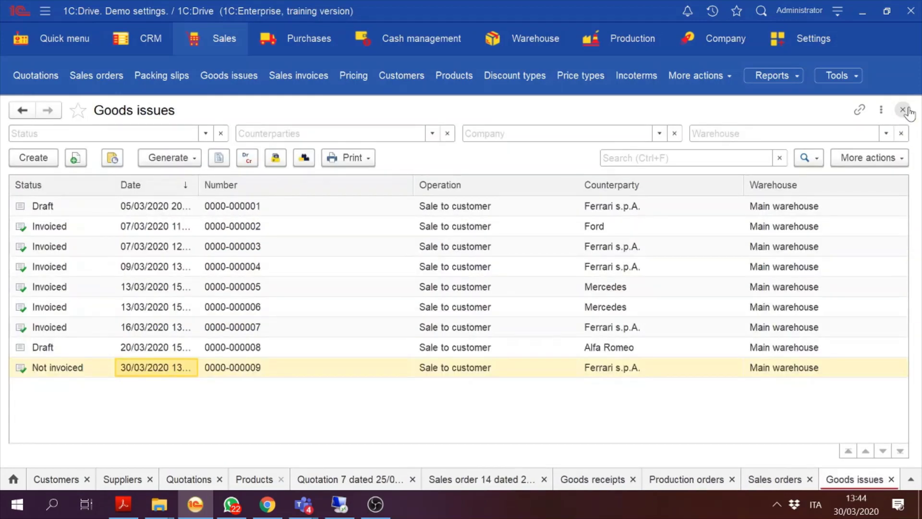
pyautogui.click(903, 109)
pyautogui.click(903, 110)
pyautogui.click(903, 109)
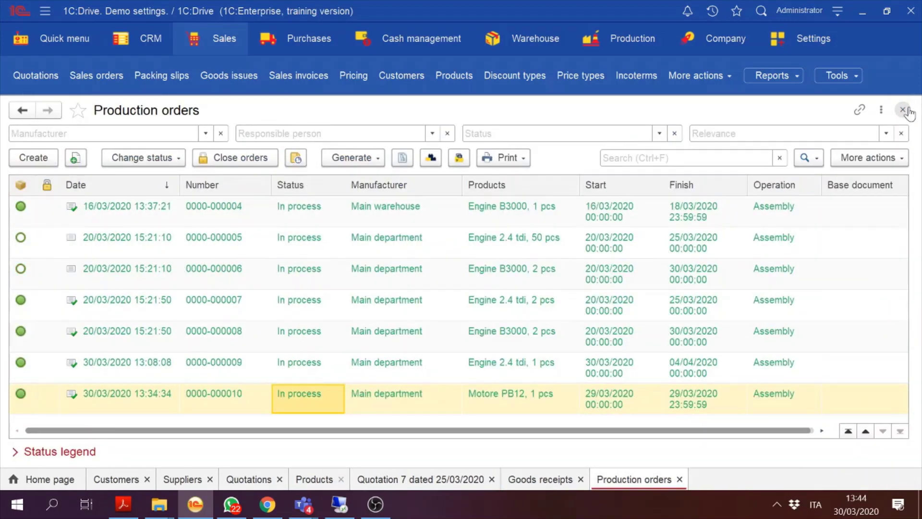
pyautogui.click(903, 109)
pyautogui.click(903, 110)
pyautogui.click(903, 110)
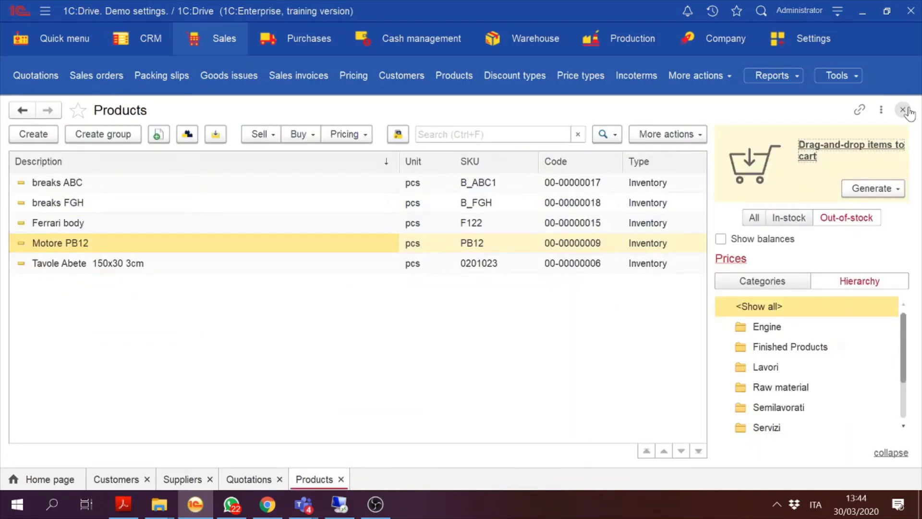
pyautogui.click(903, 109)
pyautogui.click(903, 109)
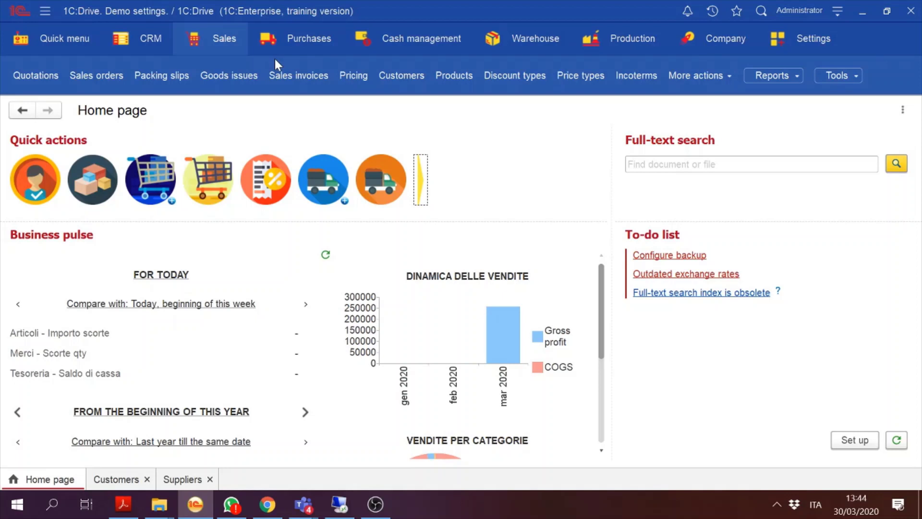
# Step: Reopen the sales invoices list and review which documents can be generated from the latest Ferrari s.p.A. invoice
pyautogui.click(213, 38)
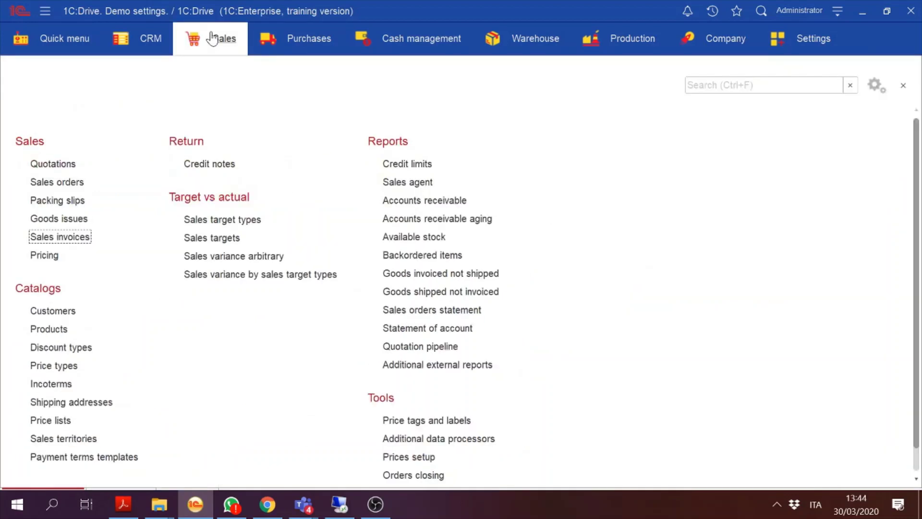
pyautogui.click(42, 234)
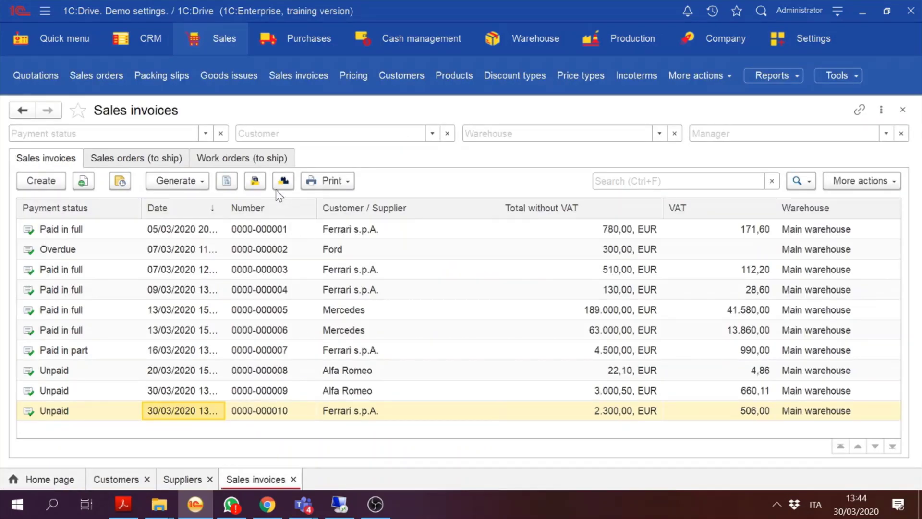
pyautogui.click(185, 181)
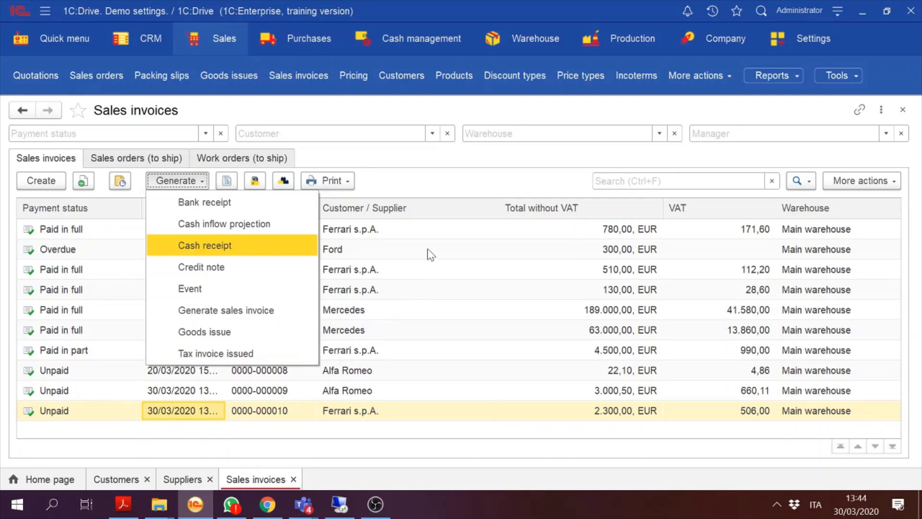
pyautogui.click(431, 153)
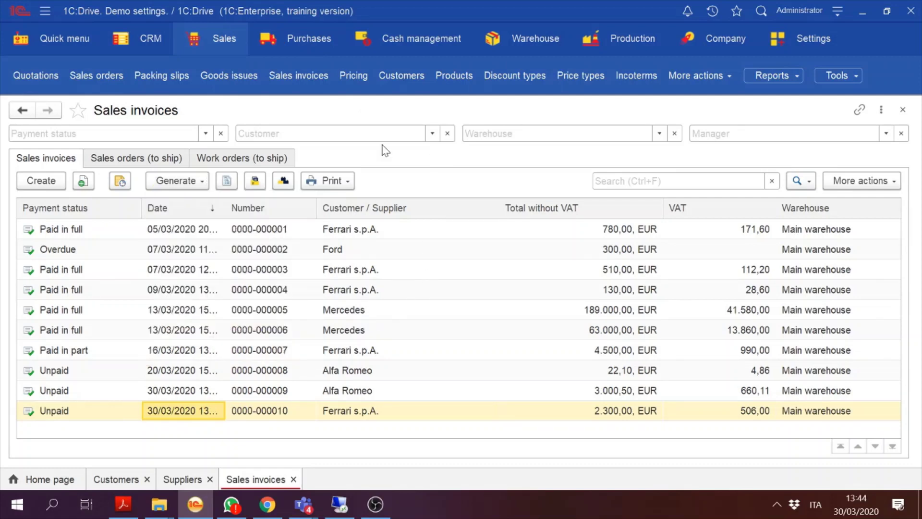
# Step: Start a new sales invoice for customer Ferrari s.p.A. and browse the quotations available as its base document
pyautogui.click(205, 48)
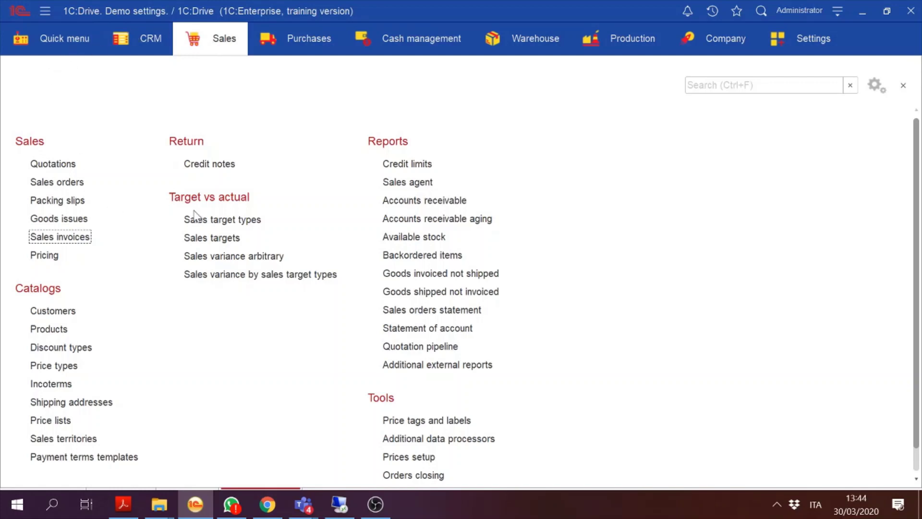
pyautogui.click(61, 237)
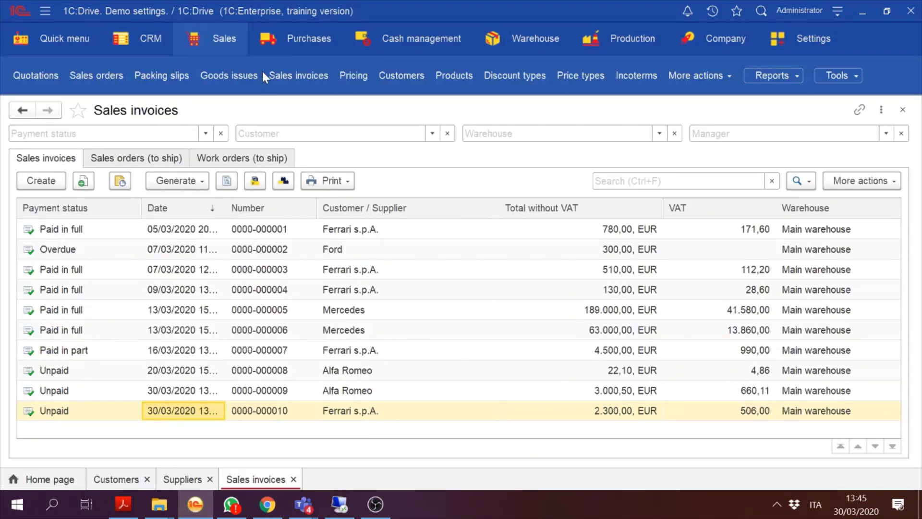
pyautogui.click(43, 181)
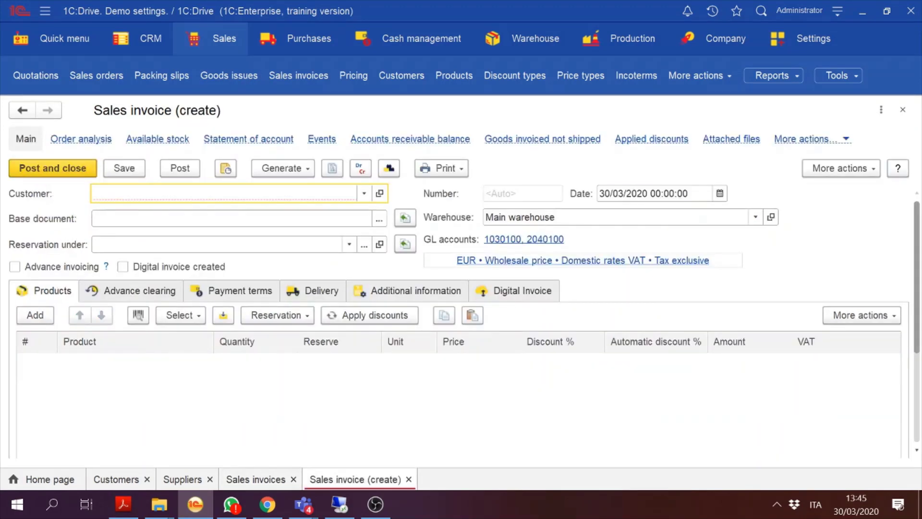
pyautogui.click(365, 194)
pyautogui.click(237, 213)
pyautogui.click(379, 220)
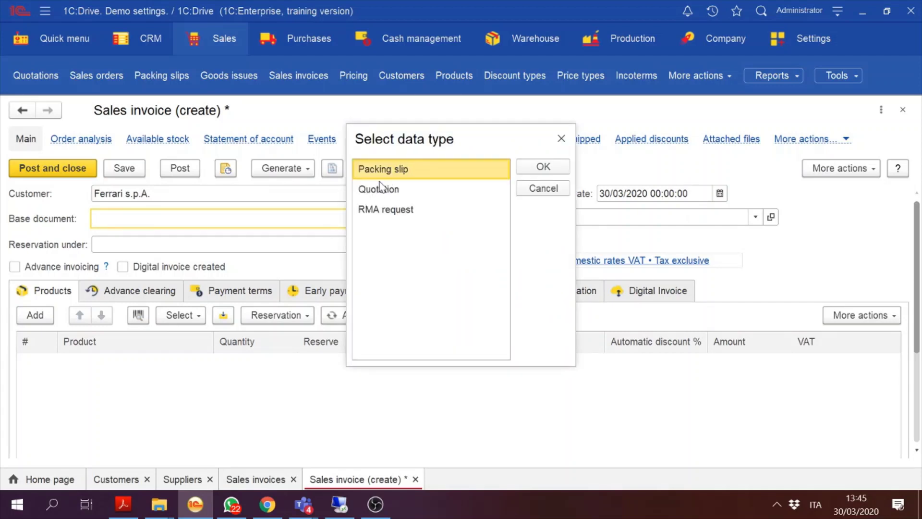
pyautogui.click(392, 196)
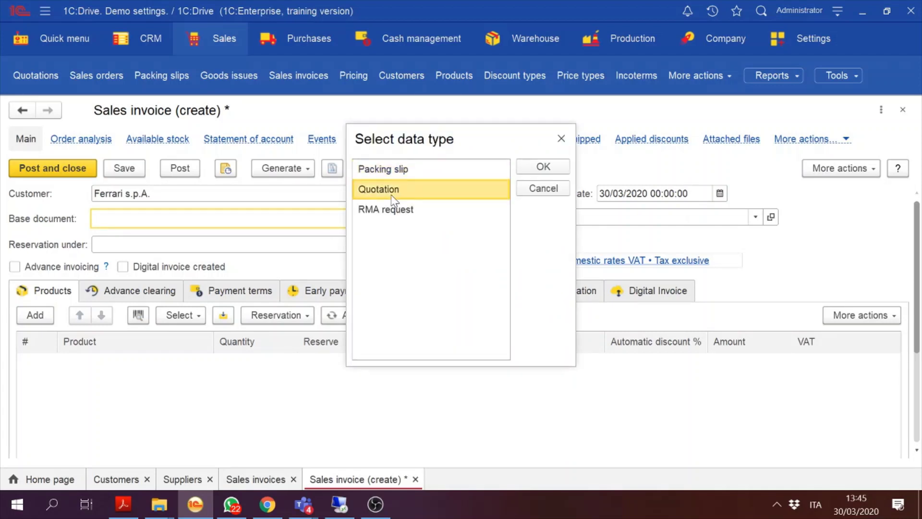
pyautogui.doubleClick(393, 197)
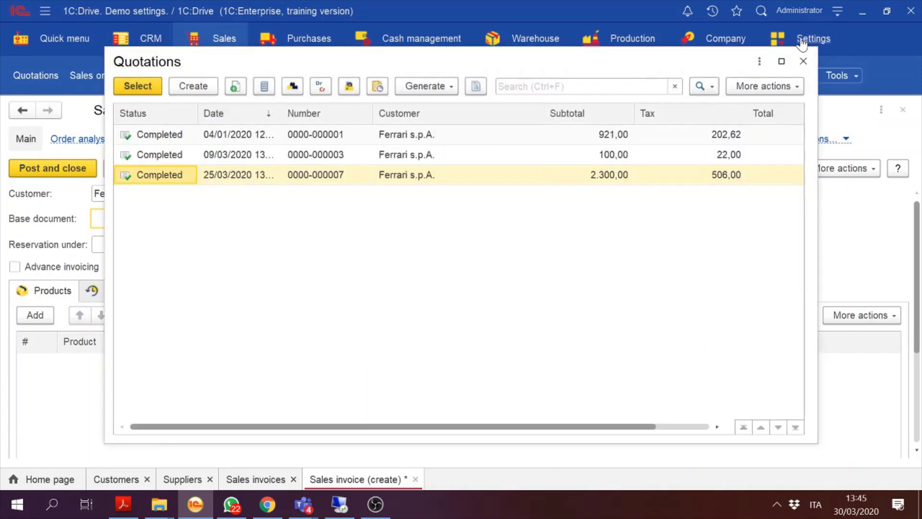
pyautogui.click(804, 62)
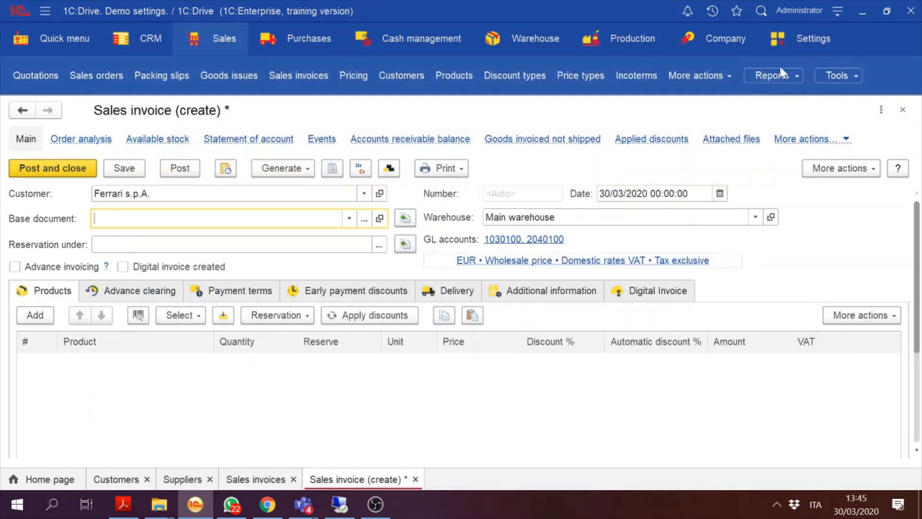
# Step: Refill the new invoice from base document Quotation 7 dated 25/03/2020, and close it without saving
pyautogui.click(370, 222)
pyautogui.doubleClick(382, 189)
pyautogui.doubleClick(232, 174)
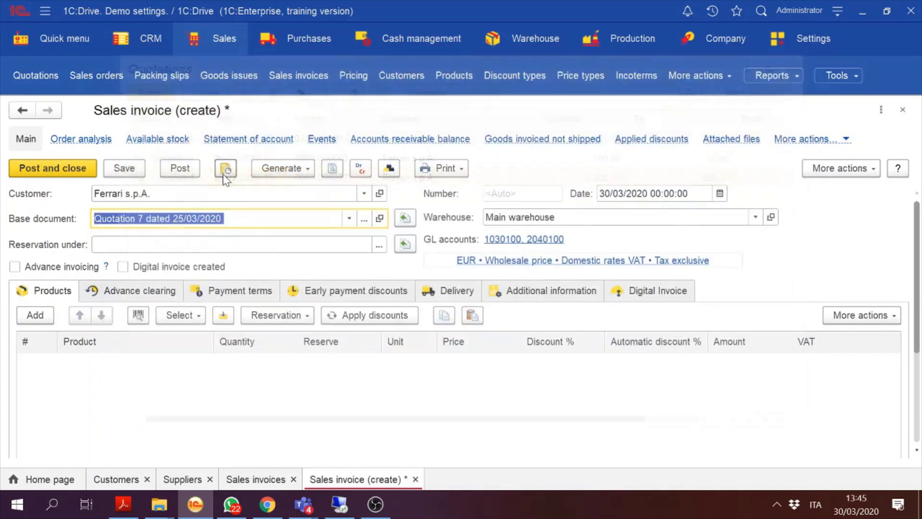
pyautogui.click(405, 217)
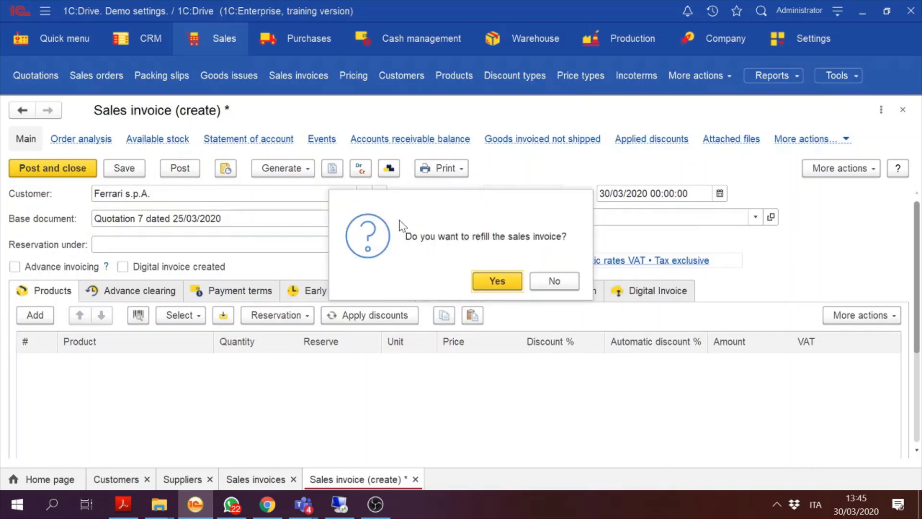
pyautogui.click(495, 281)
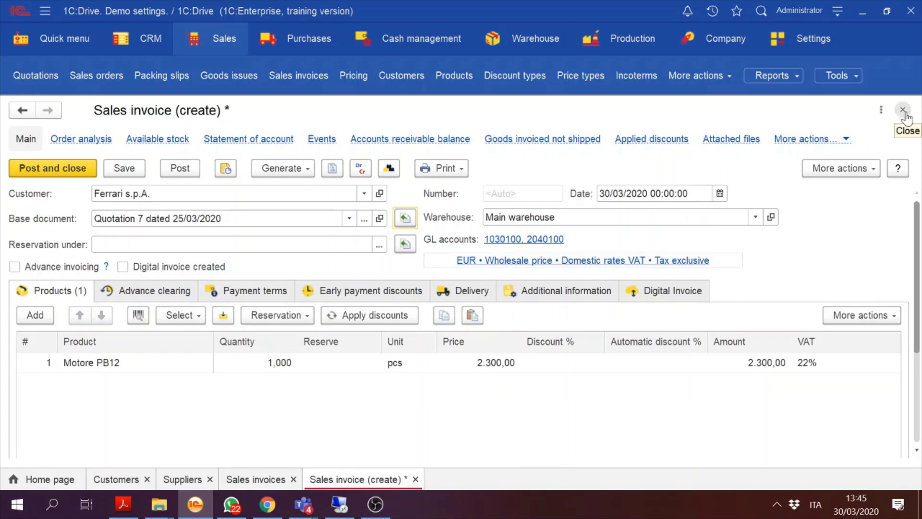
pyautogui.click(904, 112)
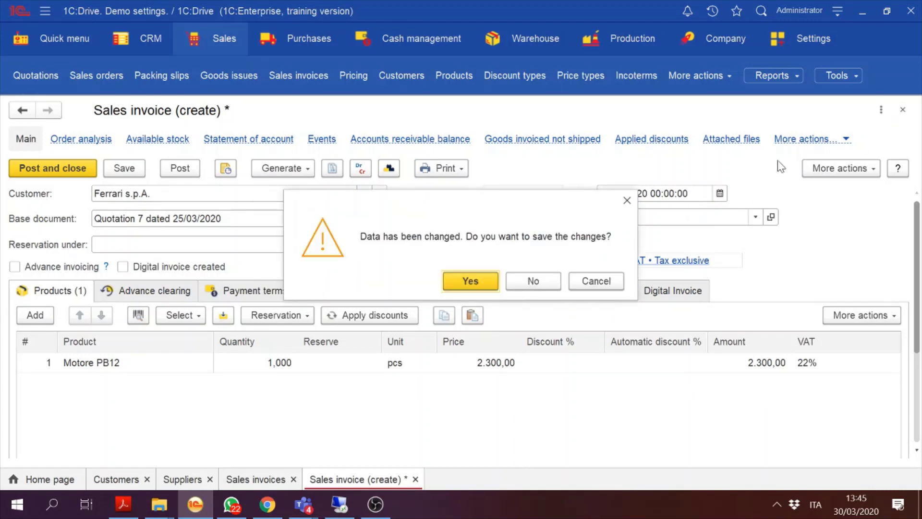
pyautogui.click(530, 280)
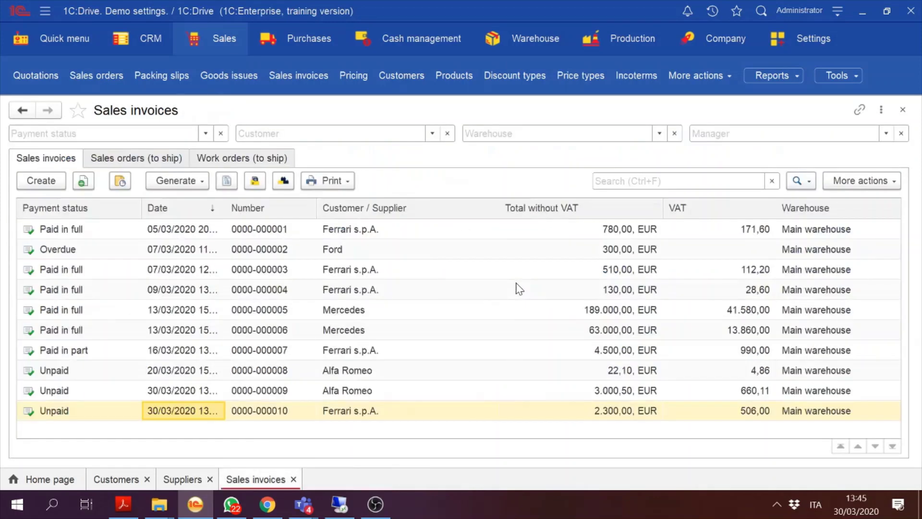
# Step: Open the list of application users from the users and rights settings
pyautogui.click(222, 43)
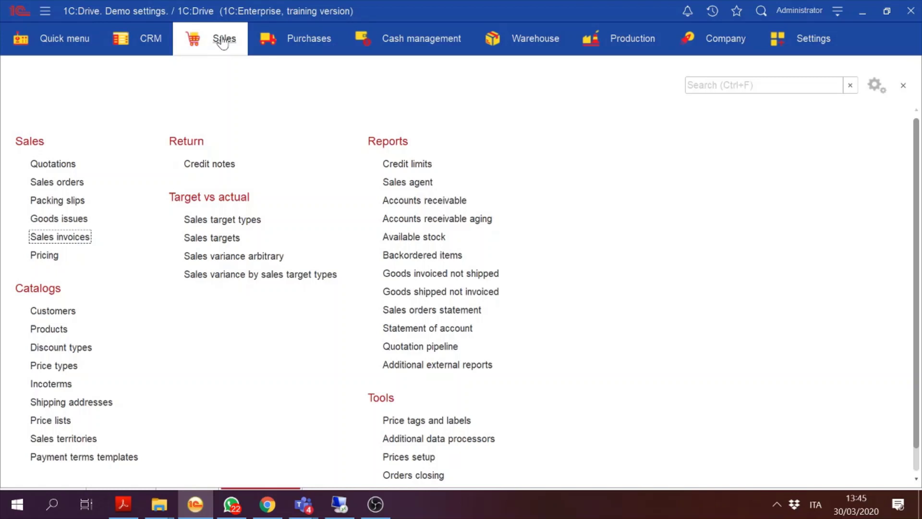
pyautogui.click(800, 37)
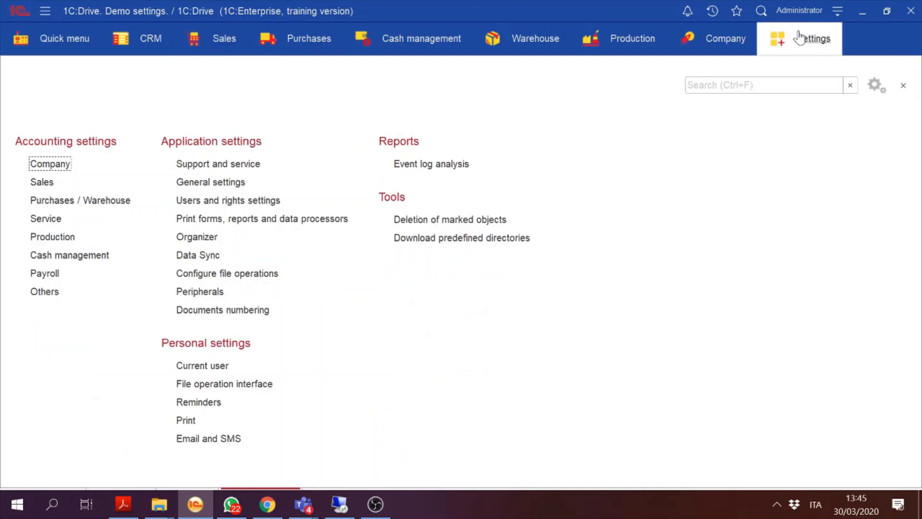
pyautogui.click(232, 166)
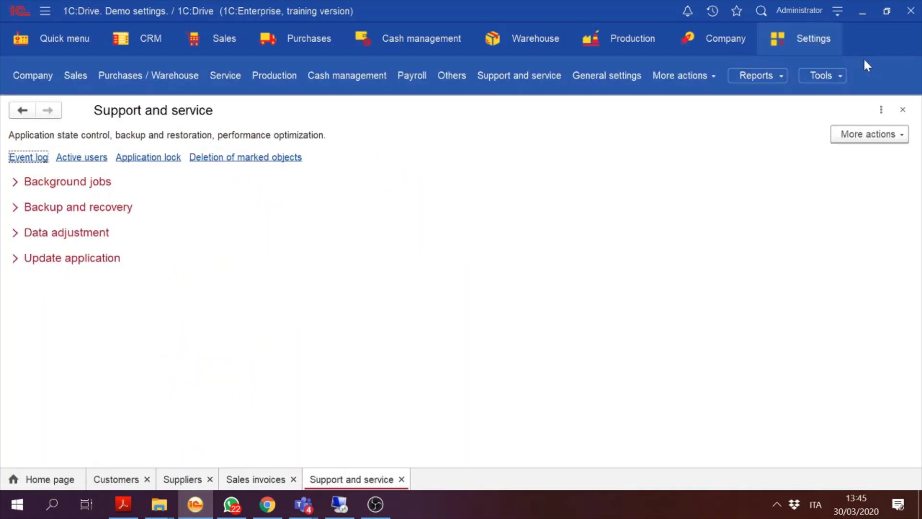
pyautogui.click(824, 48)
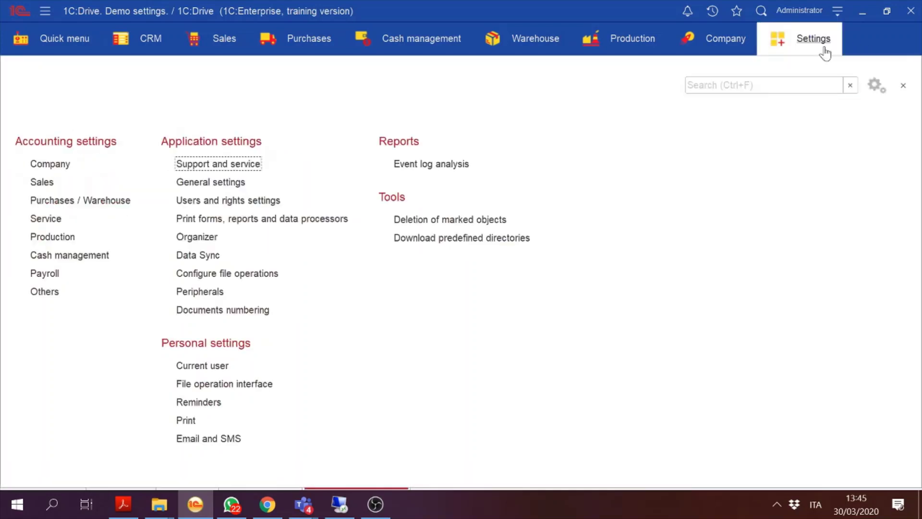
pyautogui.click(227, 201)
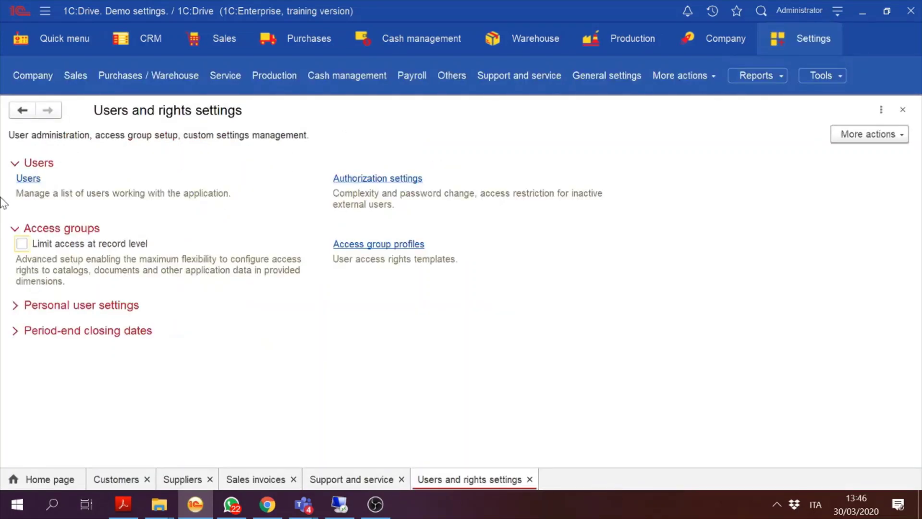
pyautogui.click(29, 178)
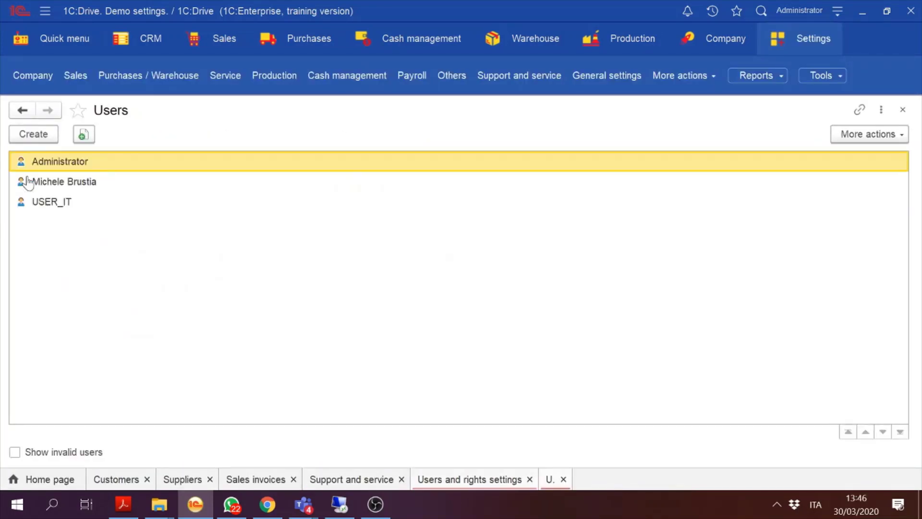
pyautogui.click(67, 183)
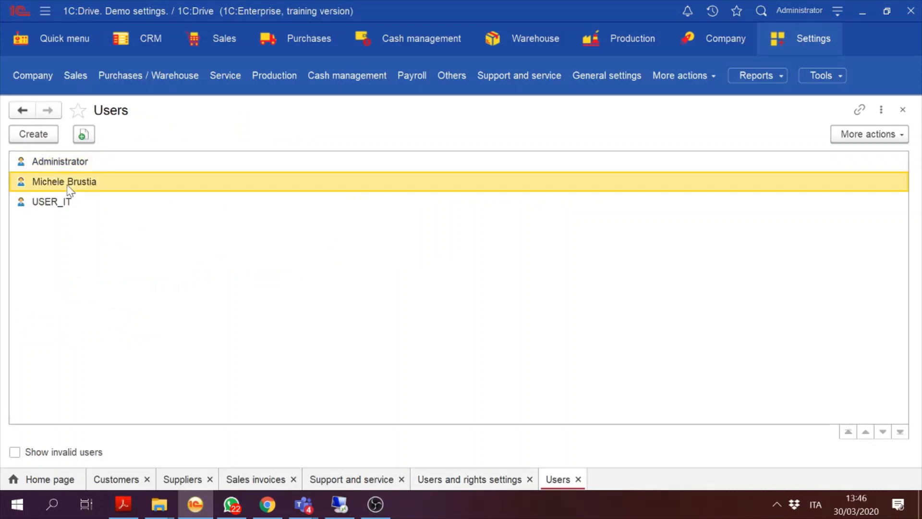
pyautogui.click(65, 162)
# Step: Create a user with the full name and username Sales, and save it
pyautogui.click(48, 133)
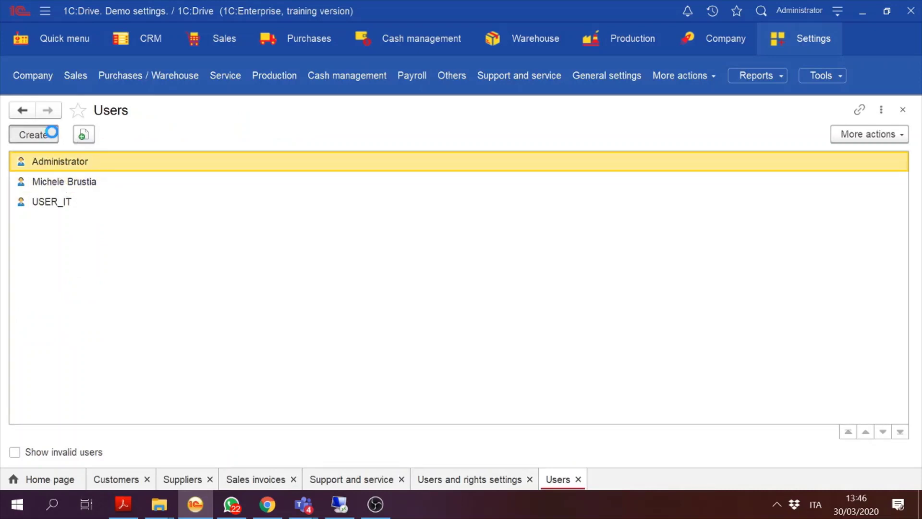
pyautogui.write('SA')
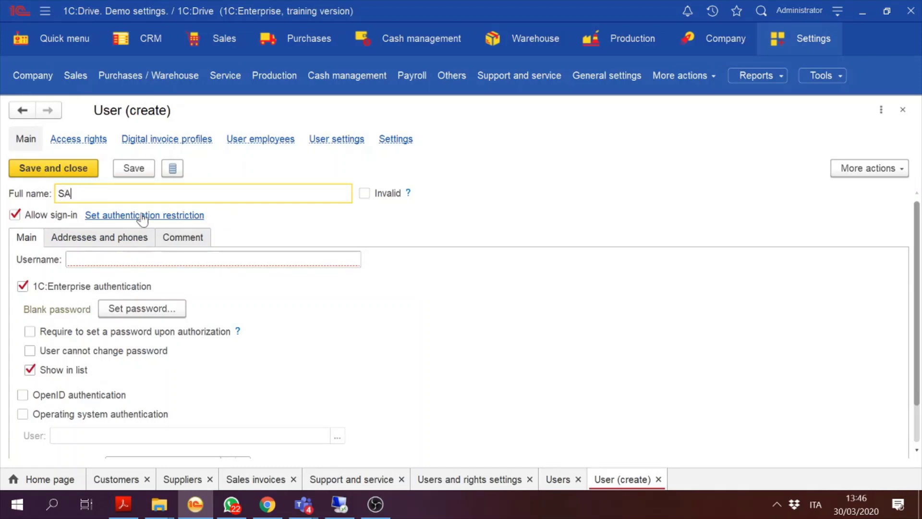
pyautogui.write('les')
pyautogui.press('Tab')
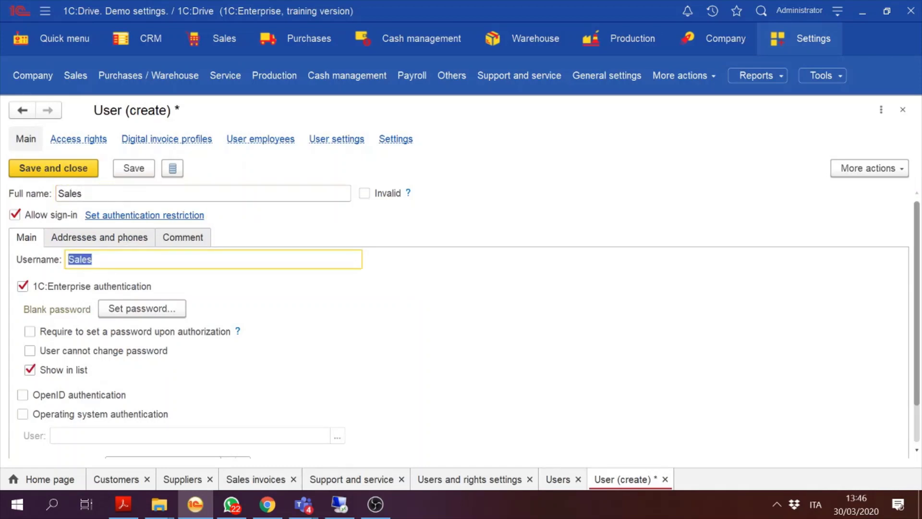
pyautogui.click(125, 168)
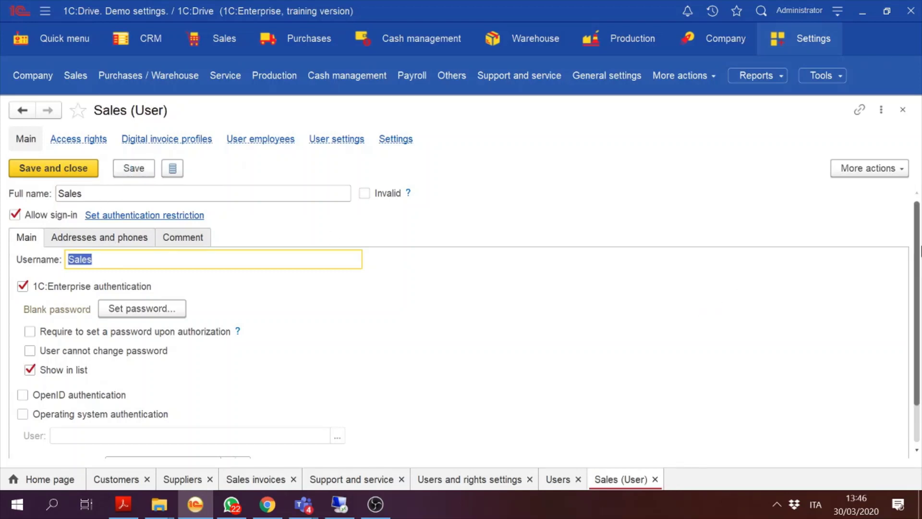
# Step: Check the application interface languages available for the Sales user
pyautogui.scroll(-2, 918, 239)
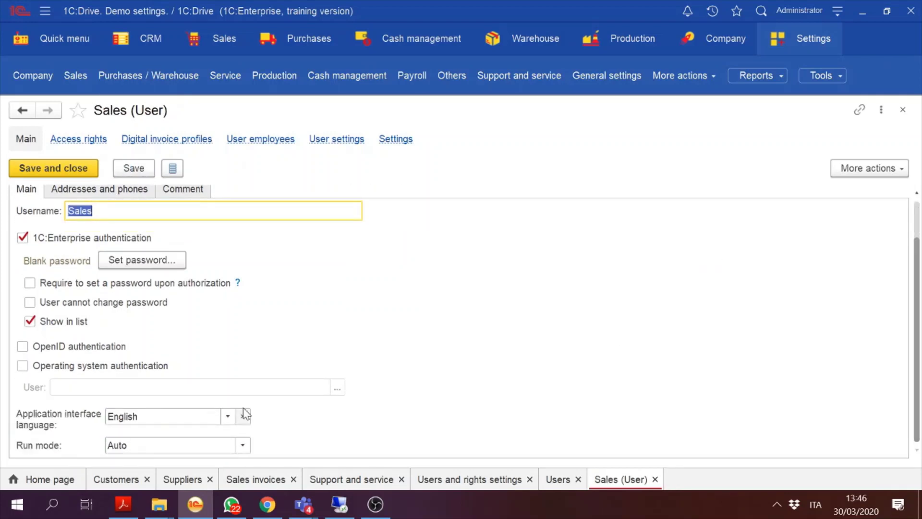
pyautogui.click(229, 417)
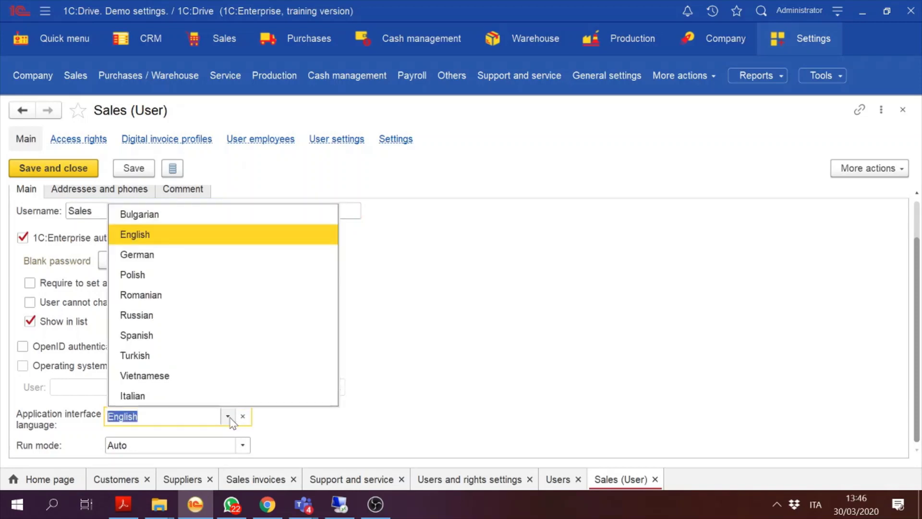
pyautogui.click(229, 417)
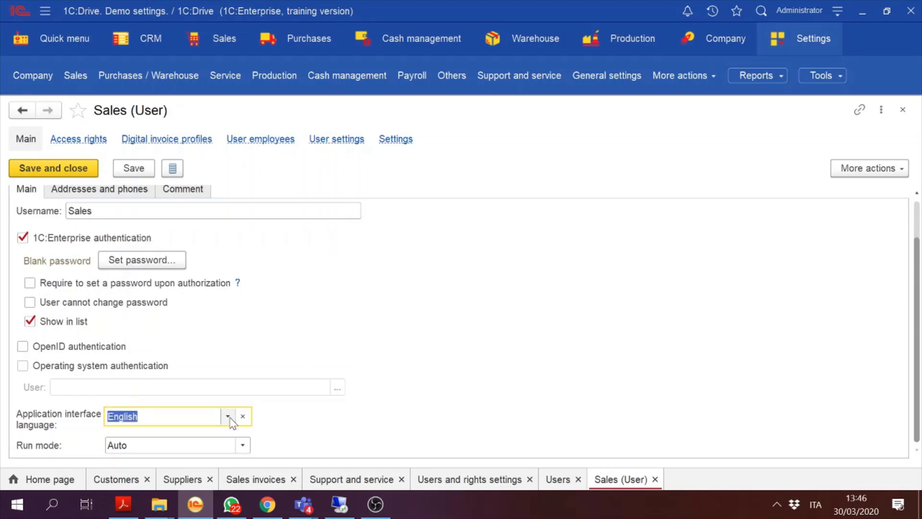
pyautogui.click(228, 417)
pyautogui.click(228, 417)
pyautogui.scroll(2, 919, 206)
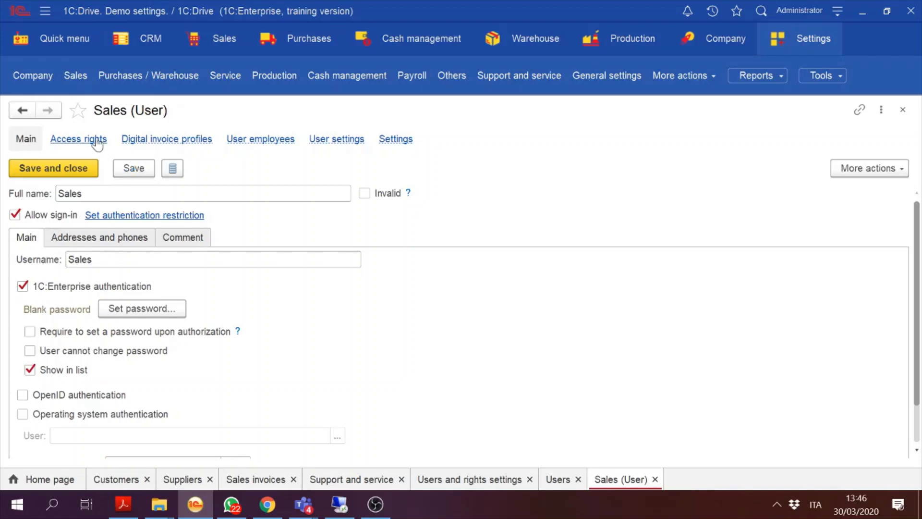
# Step: Grant the Sales user the Sales profile in the access rights, save it, and return to the user's main details
pyautogui.click(94, 140)
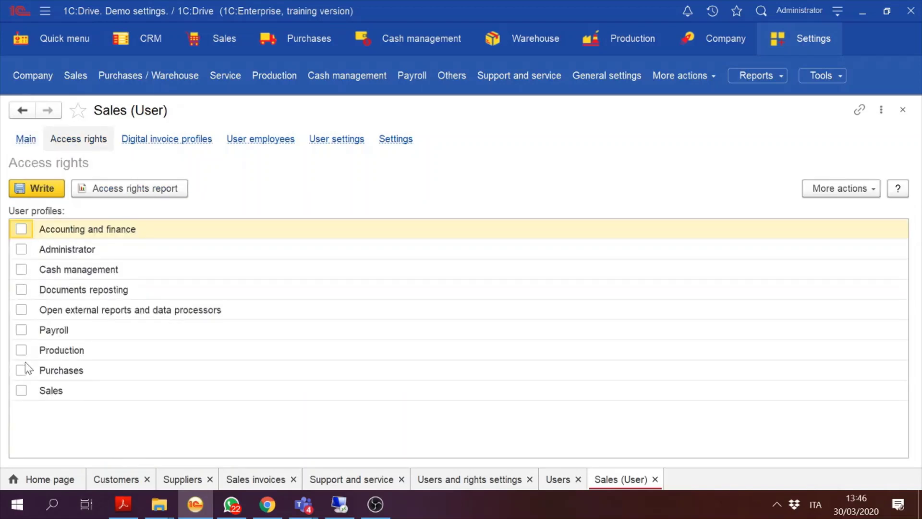
pyautogui.click(21, 391)
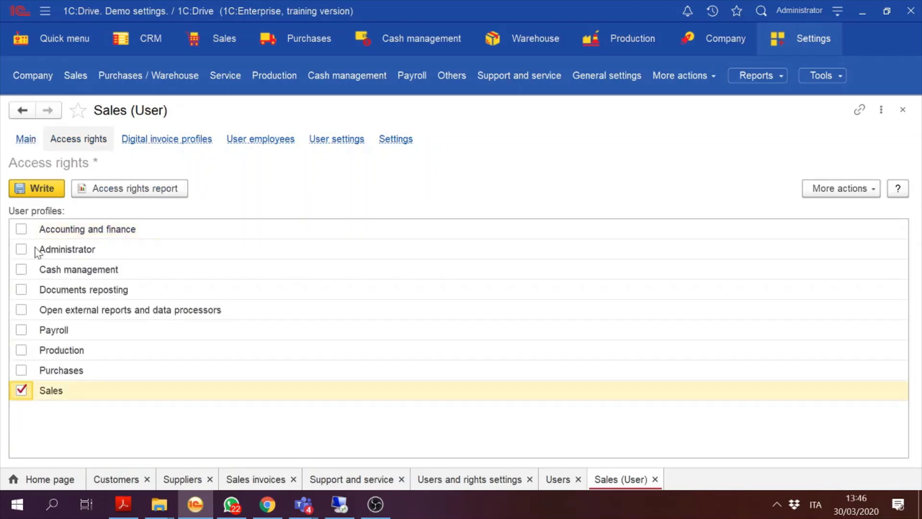
pyautogui.click(37, 192)
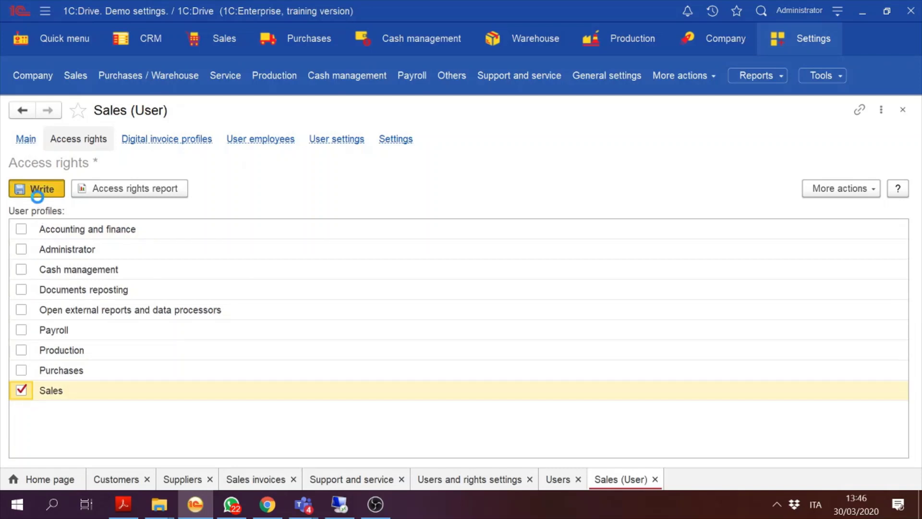
pyautogui.click(26, 141)
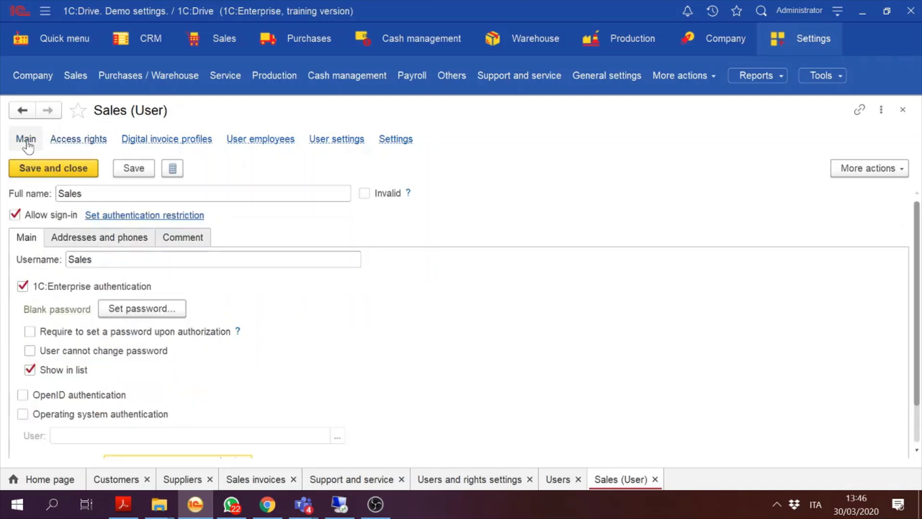
# Step: Exit the 1C:Drive application and confirm the exit
pyautogui.click(833, 13)
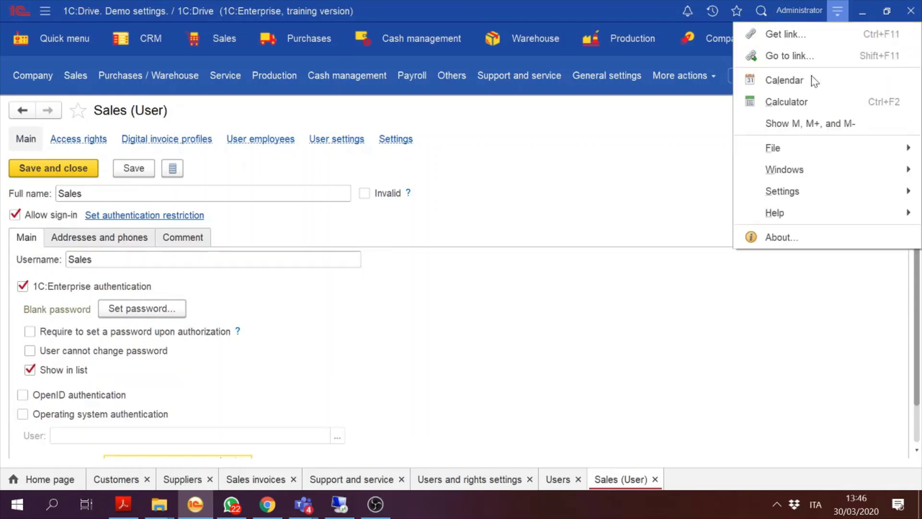
pyautogui.moveTo(782, 150)
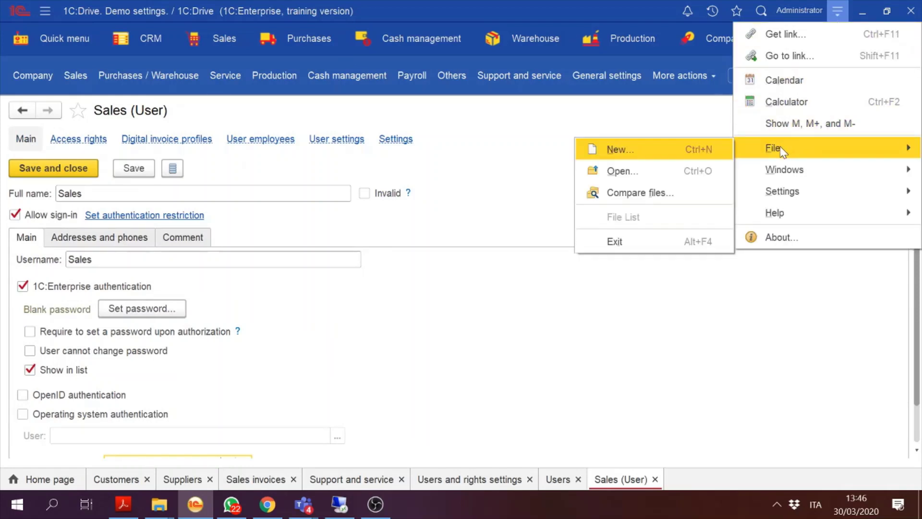
pyautogui.click(644, 242)
pyautogui.click(527, 283)
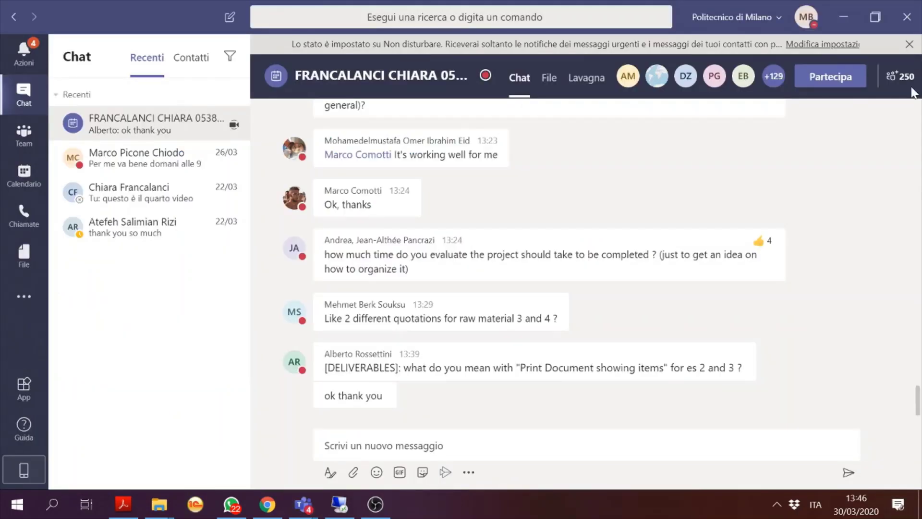
pyautogui.click(898, 504)
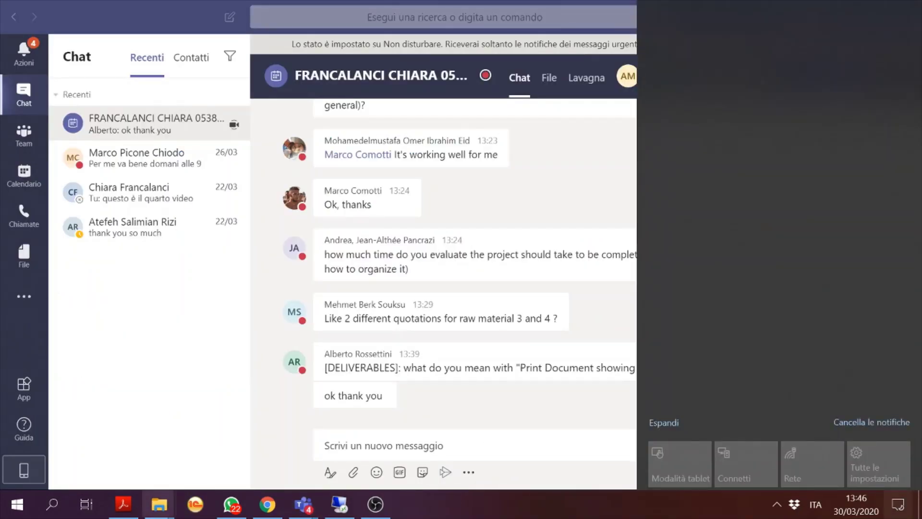
pyautogui.click(192, 506)
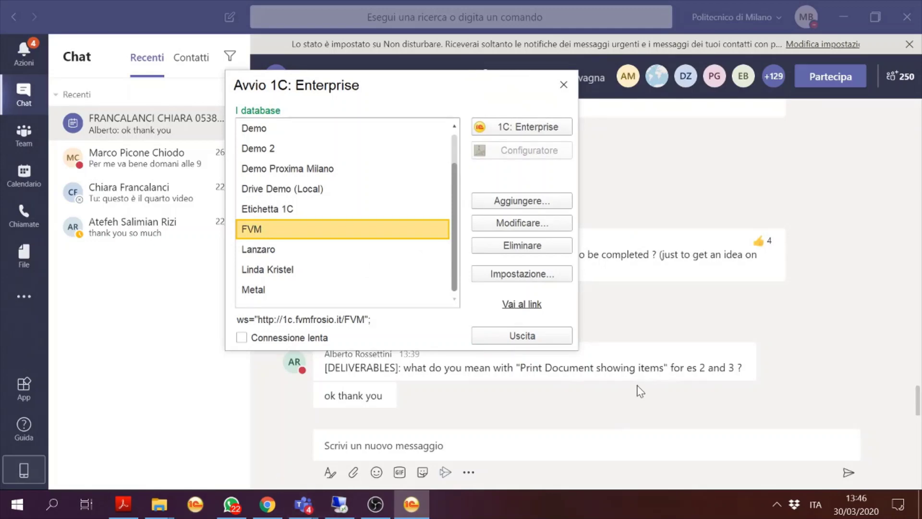
pyautogui.click(564, 85)
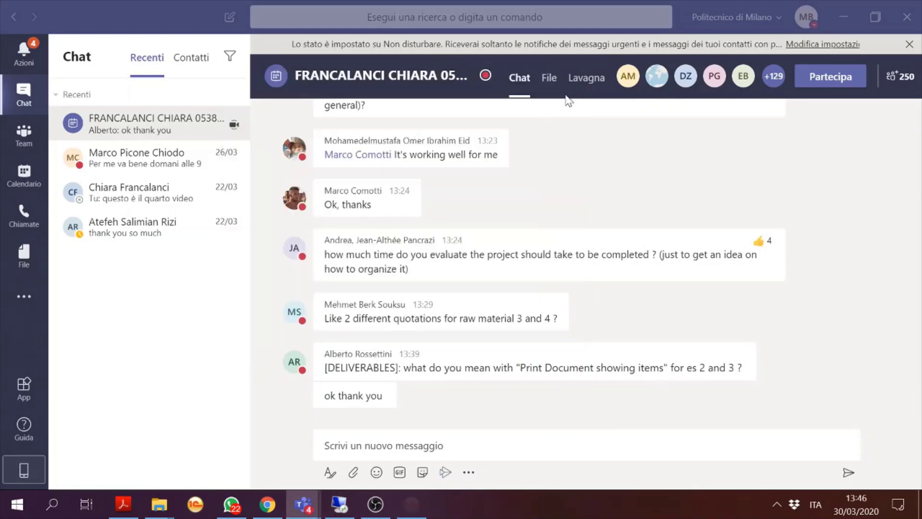
# Step: Launch the training version of 1C:Enterprise from the desktop and sign in to the Polimi infobase as Administrator
pyautogui.click(919, 504)
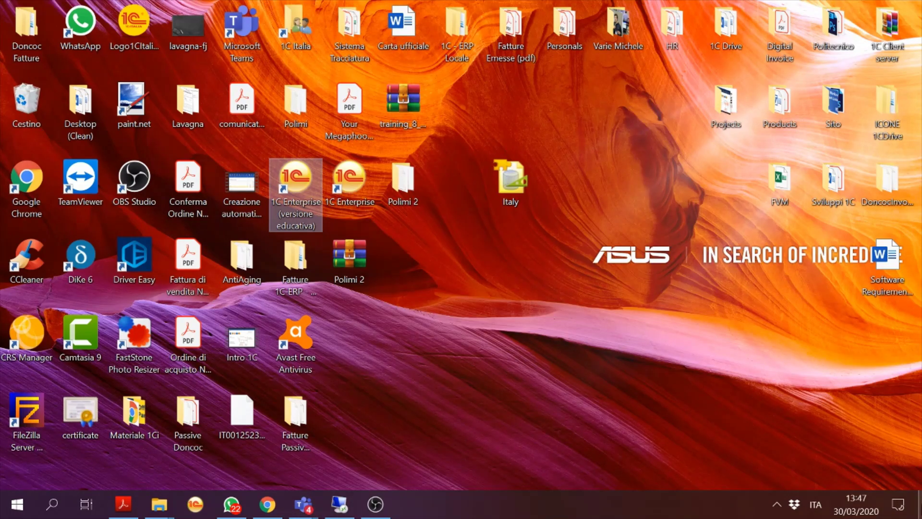
pyautogui.doubleClick(305, 186)
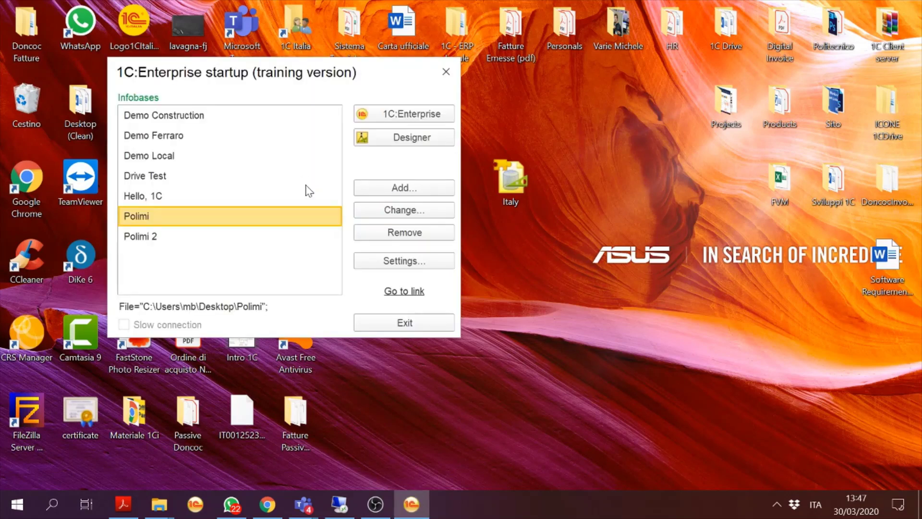
pyautogui.click(400, 118)
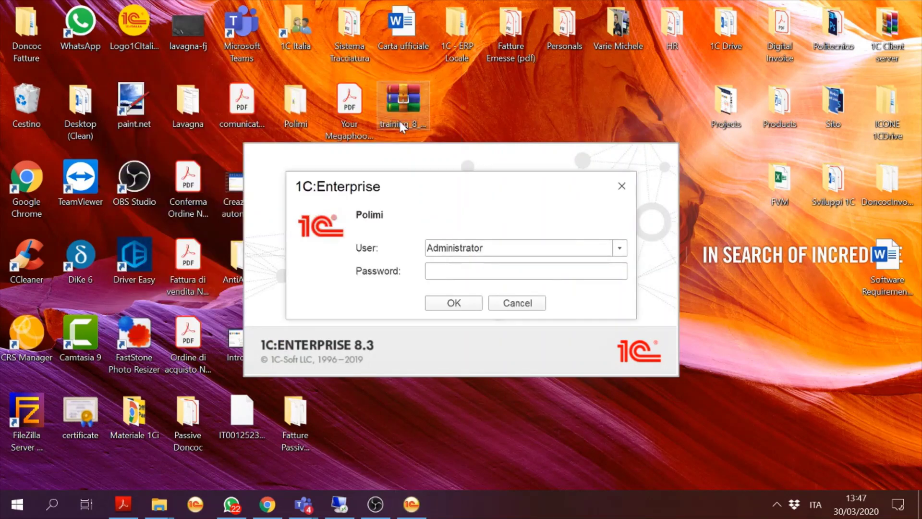
pyautogui.click(460, 306)
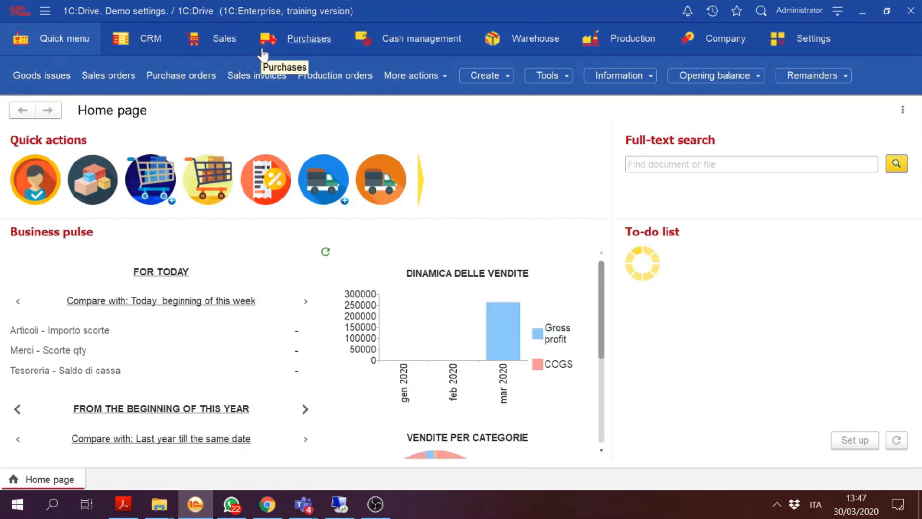
# Step: Exit the Administrator session of the Polimi infobase
pyautogui.click(843, 16)
pyautogui.click(778, 150)
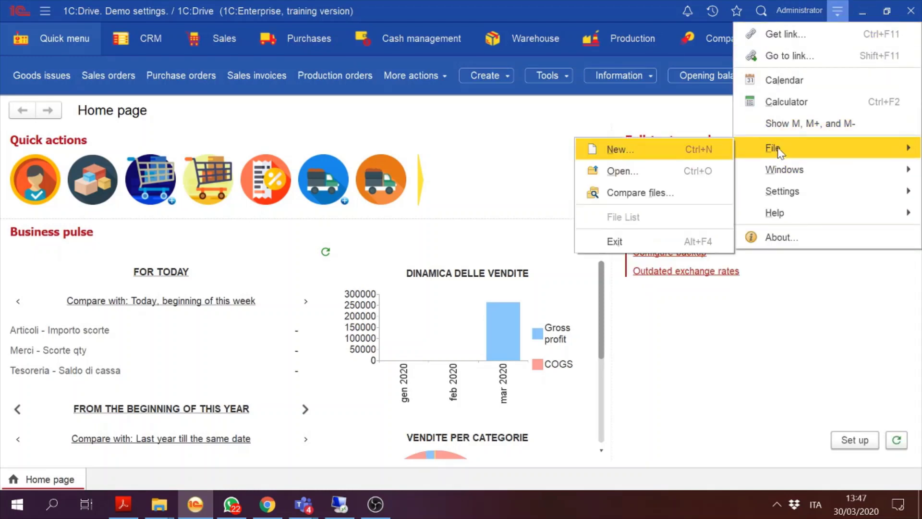
pyautogui.click(613, 241)
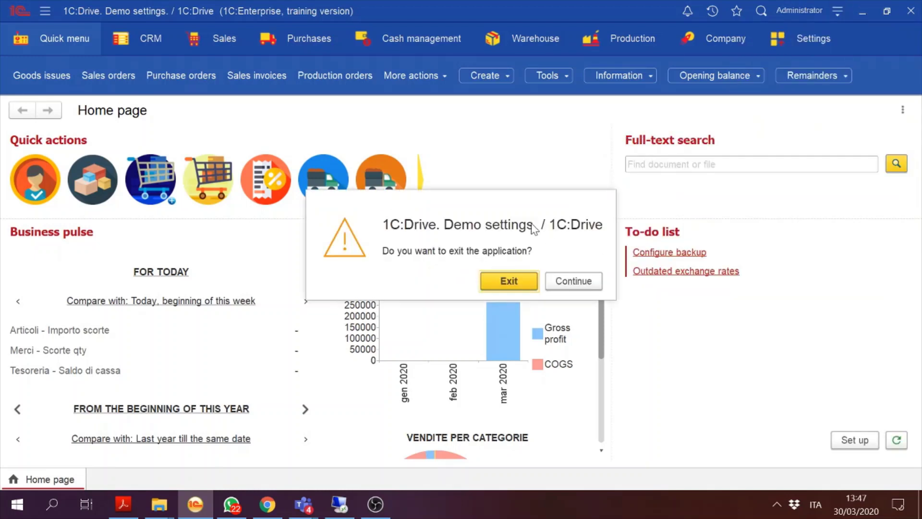
pyautogui.click(500, 287)
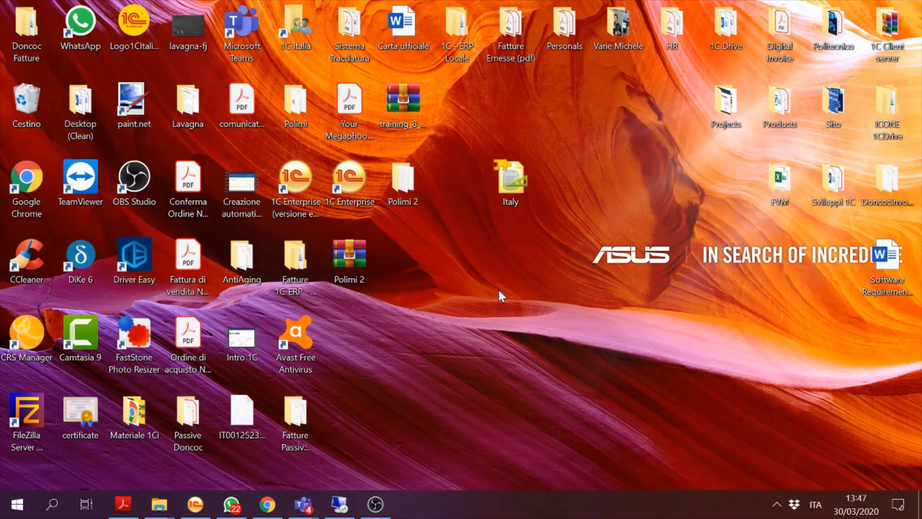
# Step: Launch the Polimi infobase in the training version of 1C:Enterprise, sign in as the Sales user, and maximize the window
pyautogui.doubleClick(303, 189)
pyautogui.press('Return')
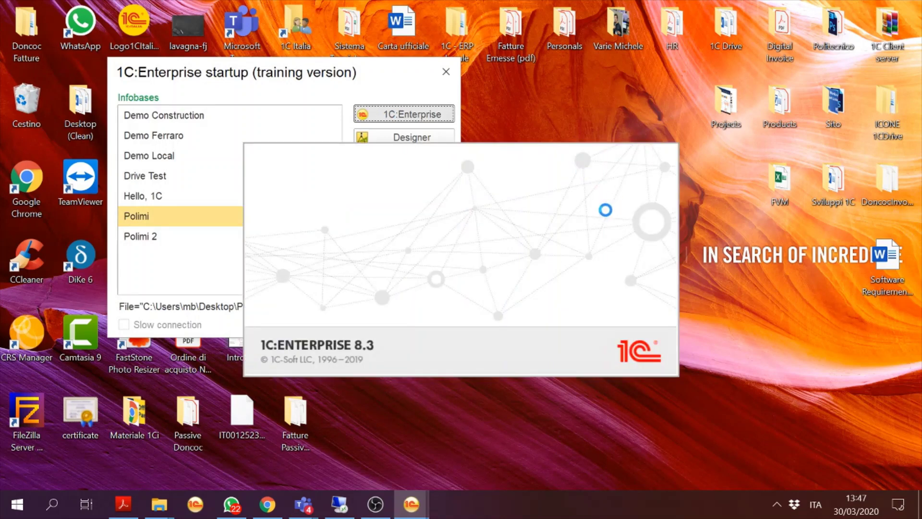
pyautogui.click(626, 247)
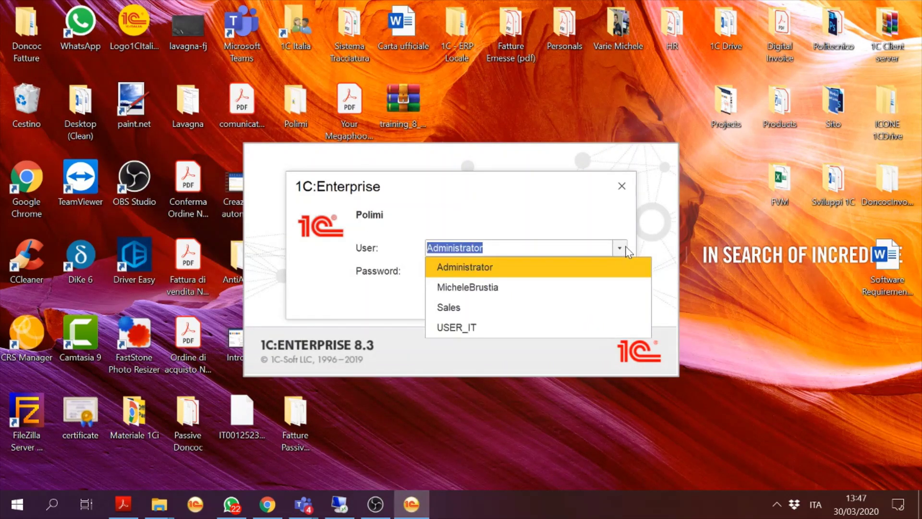
pyautogui.click(465, 305)
pyautogui.click(462, 304)
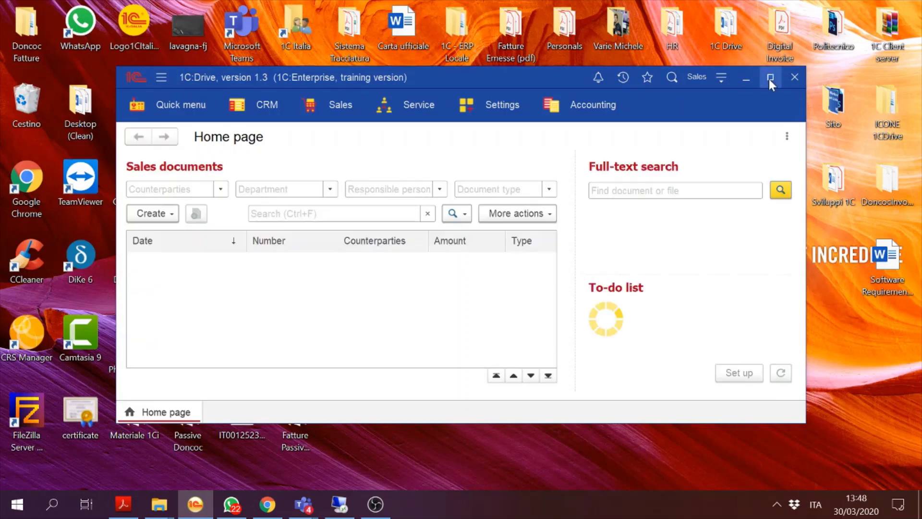
pyautogui.click(770, 79)
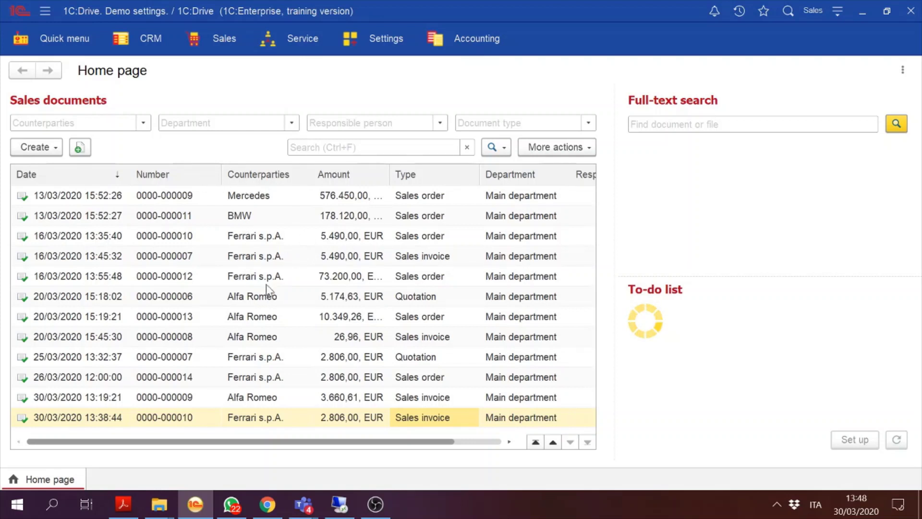
# Step: Browse the sales documents on the home page back to the oldest one, and view the settings available to the Sales user
pyautogui.click(283, 259)
pyautogui.press('Down')
pyautogui.press('Down')
pyautogui.press('Down')
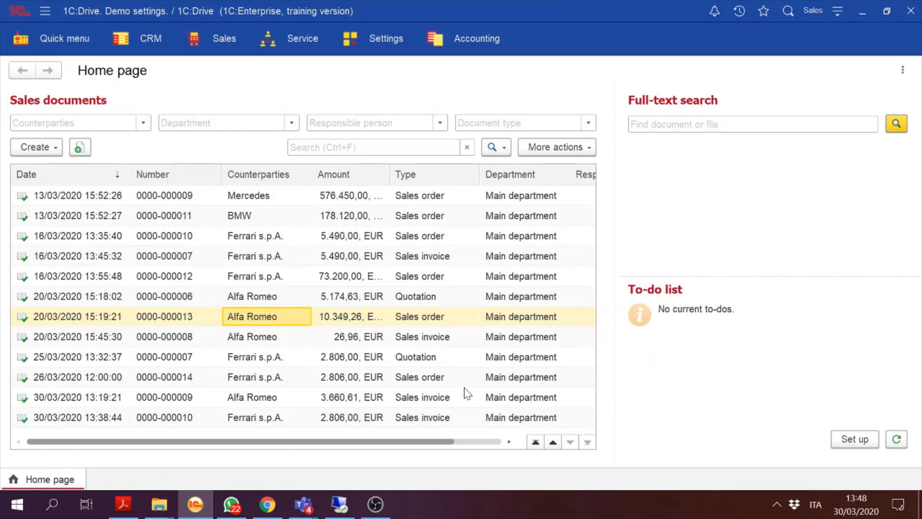
pyautogui.click(242, 297)
pyautogui.press('Up')
pyautogui.press('Up')
pyautogui.press('Up')
pyautogui.press('Up')
pyautogui.press('Up')
pyautogui.press('Up')
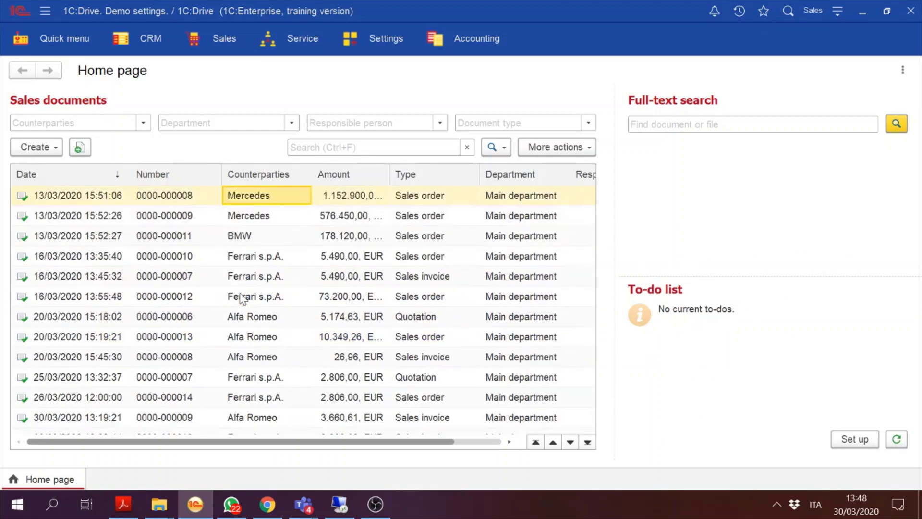
pyautogui.press('Up')
pyautogui.press('Up')
pyautogui.press('Up')
pyautogui.press('Up')
pyautogui.press('Up')
pyautogui.press('Up')
pyautogui.press('Up')
pyautogui.press('Up')
pyautogui.press('Up')
pyautogui.press('Up')
pyautogui.press('Up')
pyautogui.press('Up')
pyautogui.press('Up')
pyautogui.press('Up')
pyautogui.press('Up')
pyautogui.press('Up')
pyautogui.press('Up')
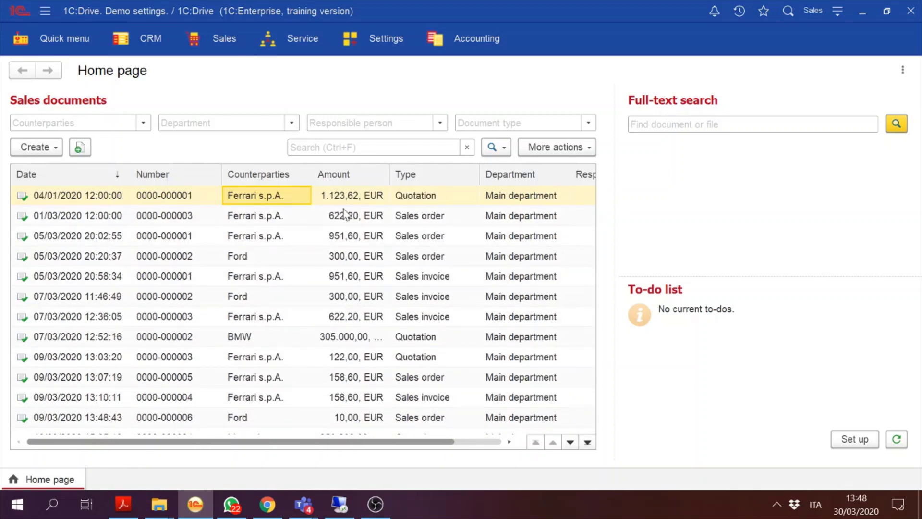
pyautogui.click(360, 43)
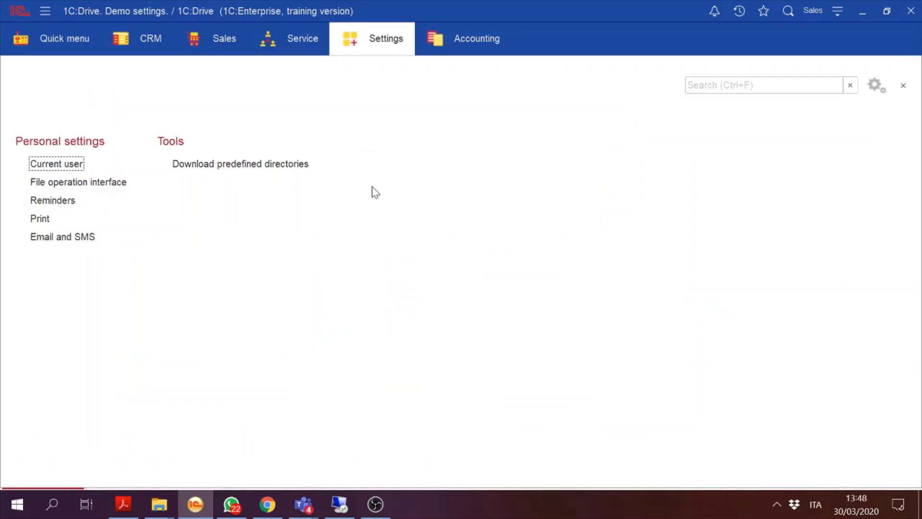
pyautogui.click(834, 14)
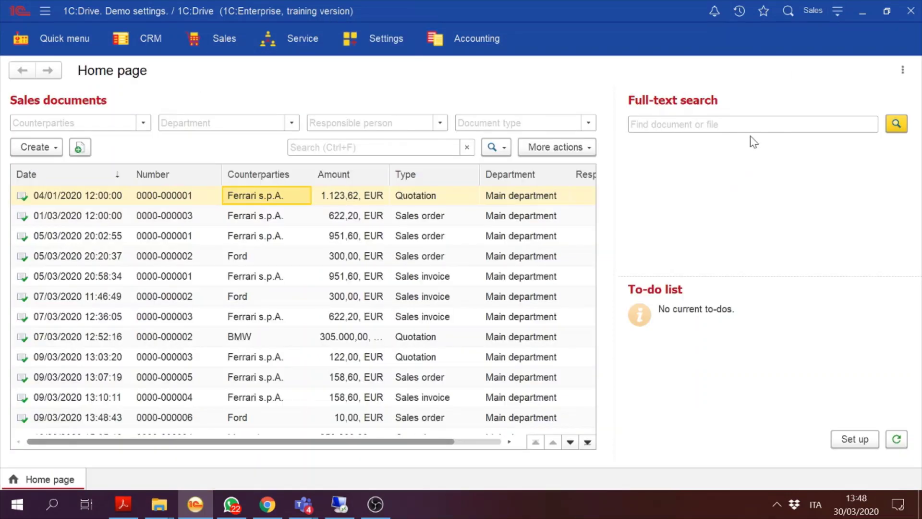
# Step: Exit the Sales user's session and confirm the exit
pyautogui.click(837, 16)
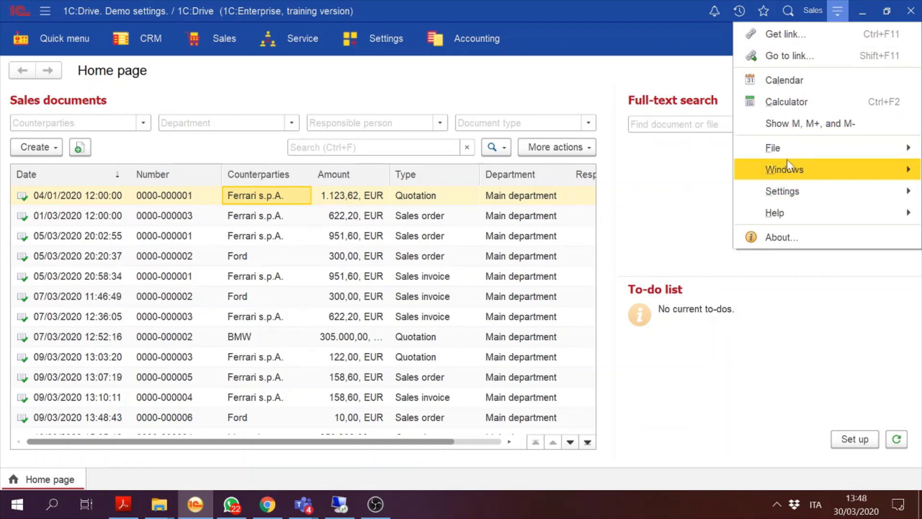
pyautogui.moveTo(798, 149)
pyautogui.click(671, 242)
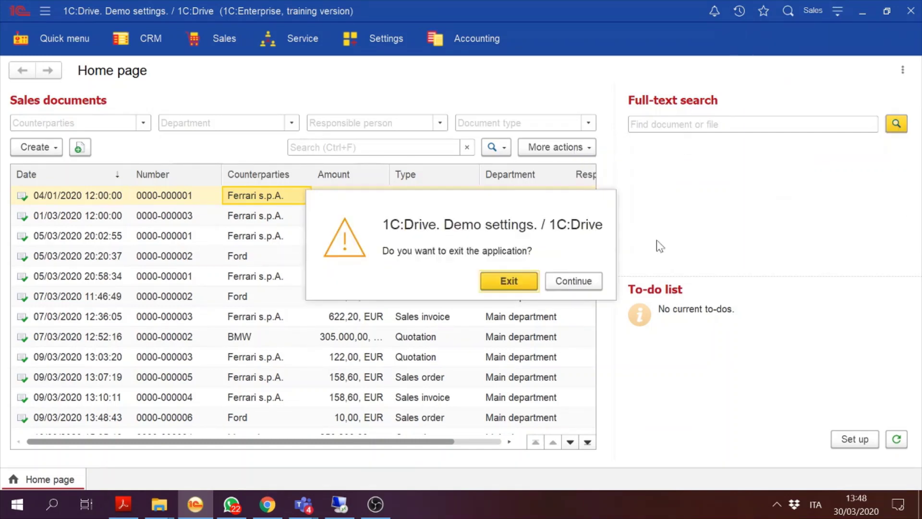
pyautogui.click(503, 278)
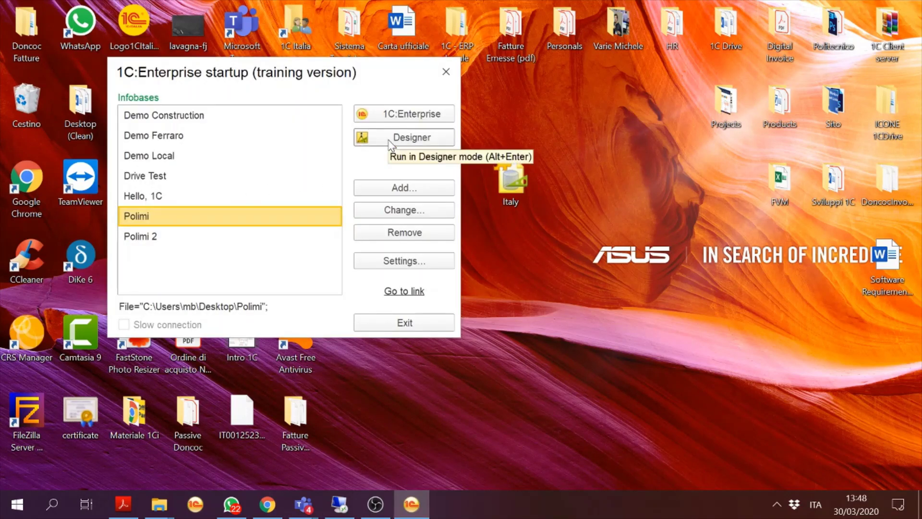
# Step: Launch the Polimi infobase in 1C:Enterprise mode and sign in as Administrator
pyautogui.click(411, 115)
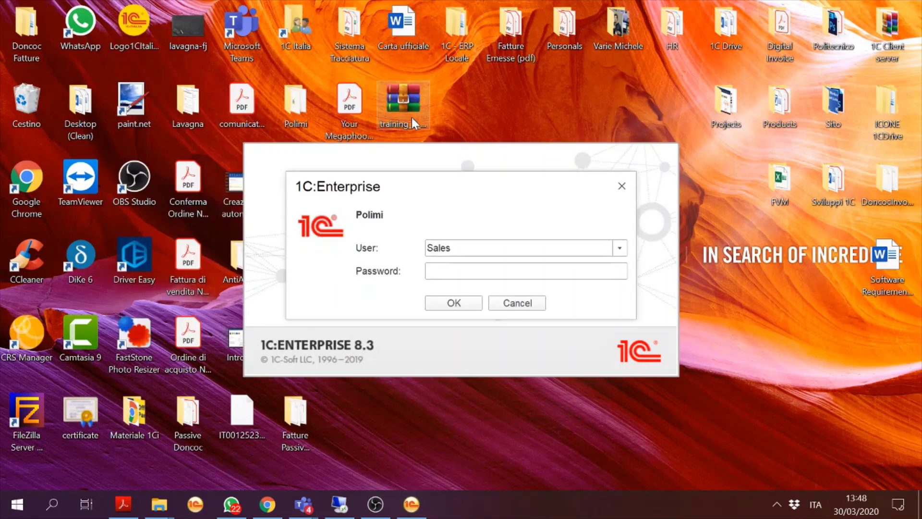
pyautogui.click(619, 248)
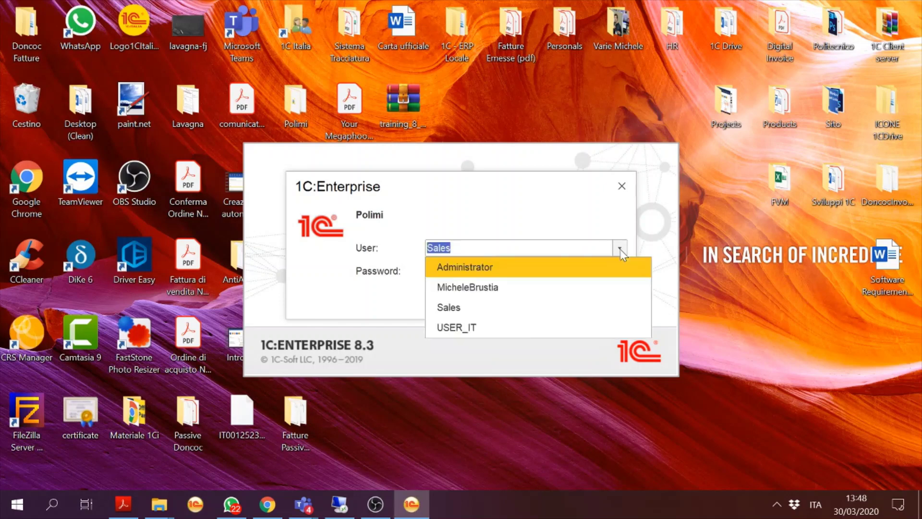
pyautogui.click(541, 272)
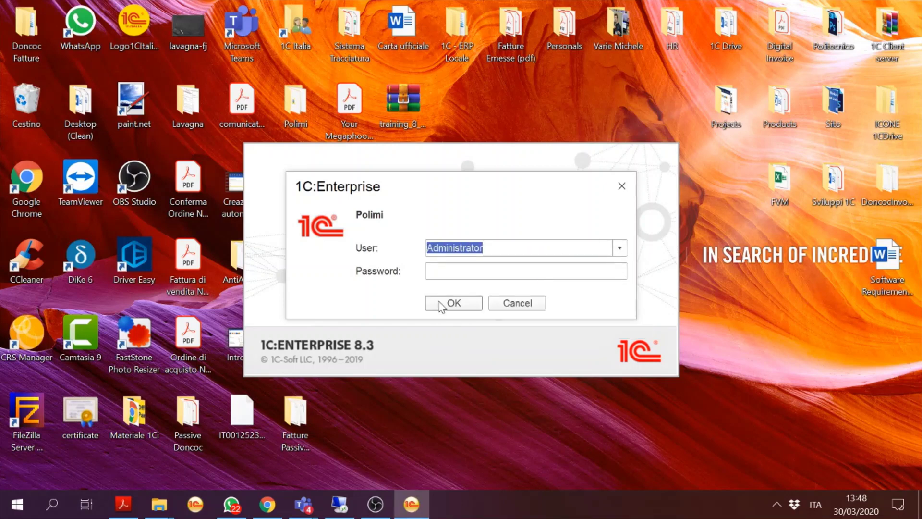
pyautogui.click(439, 302)
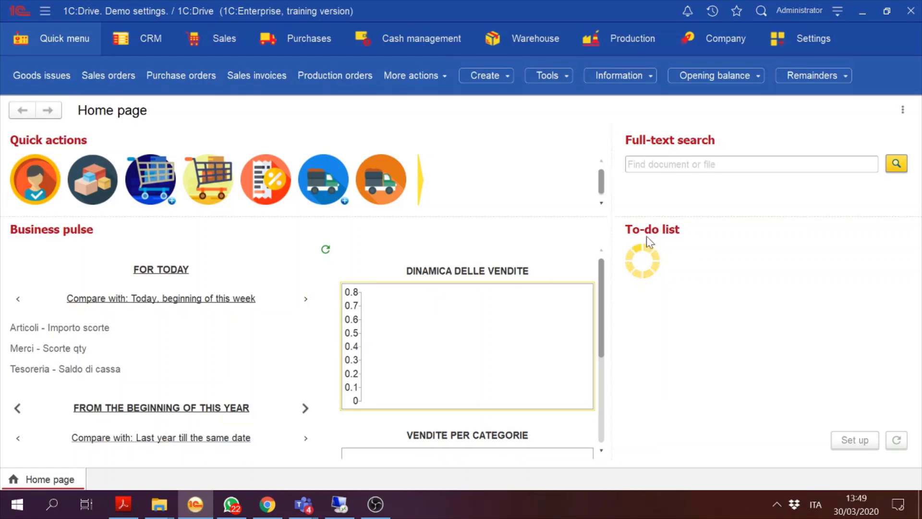
# Step: Look through the Settings and Purchases sections and view the bank documents list of Cash management
pyautogui.click(795, 47)
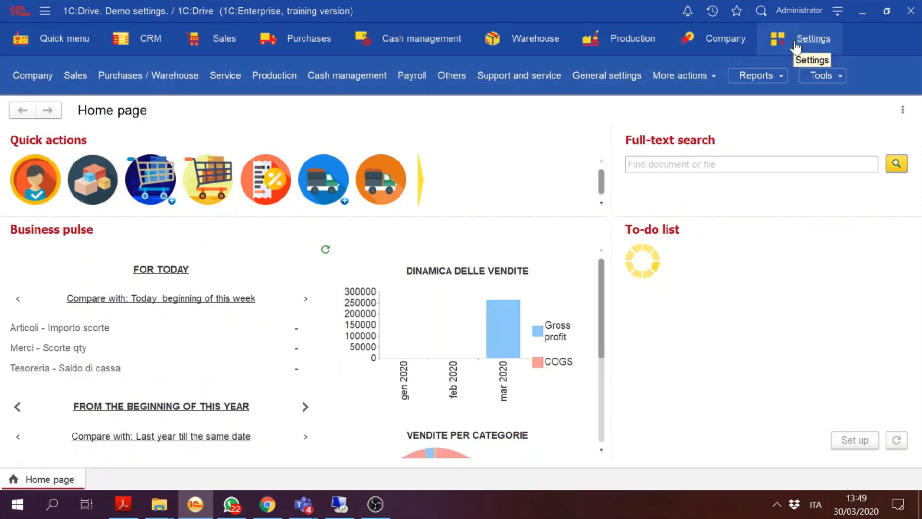
pyautogui.click(837, 74)
pyautogui.click(768, 38)
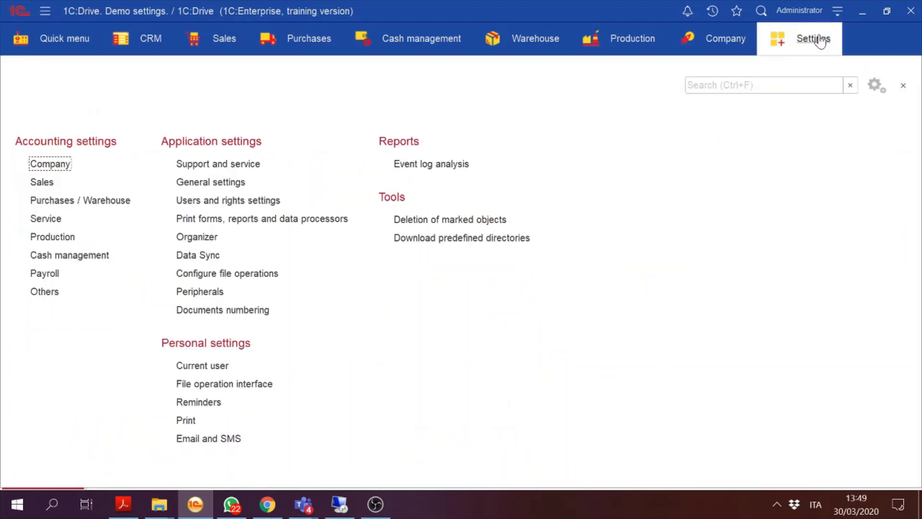
pyautogui.click(324, 39)
pyautogui.click(321, 40)
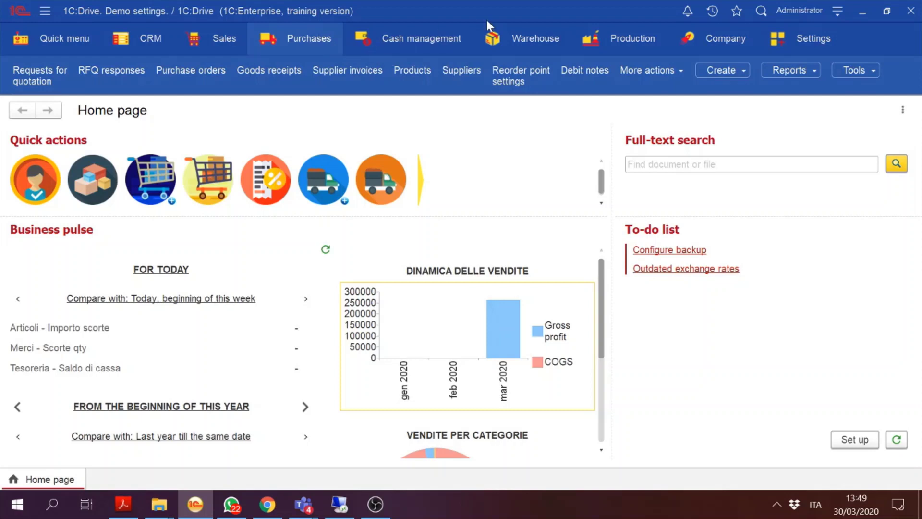
pyautogui.click(430, 38)
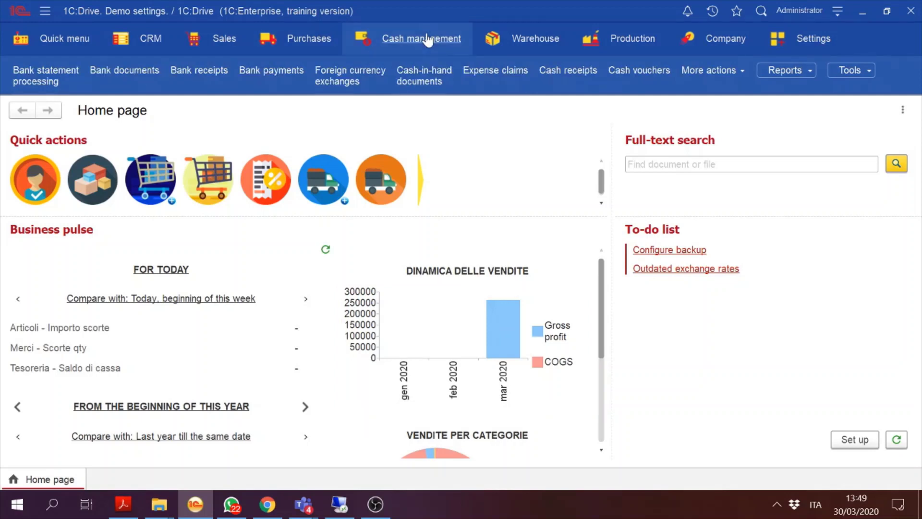
pyautogui.click(427, 40)
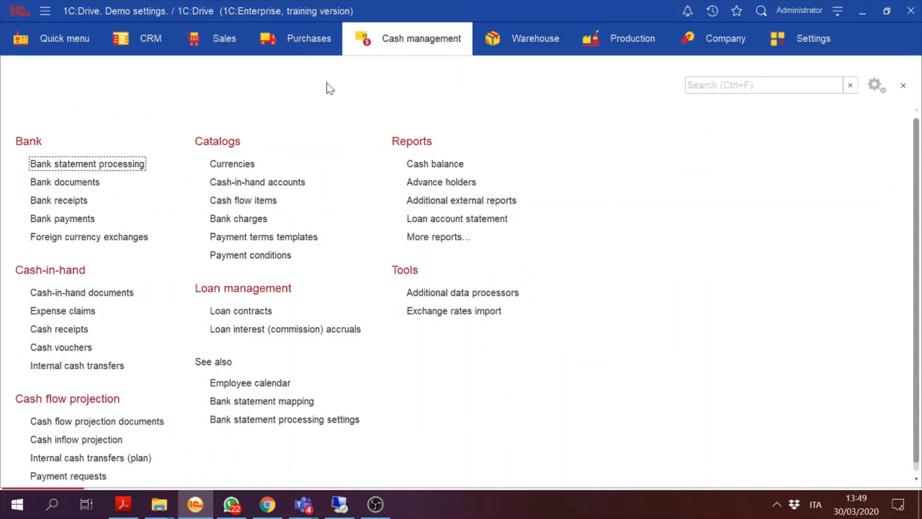
pyautogui.click(80, 186)
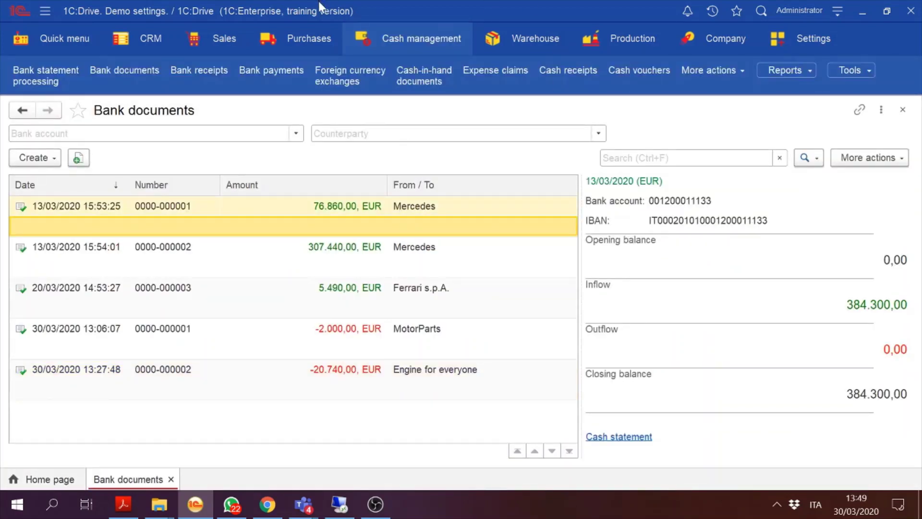
# Step: Mark Ferrari s.p.A.'s unpaid sales invoice dated 30/03/2020 for deletion in the sales invoices list
pyautogui.click(225, 46)
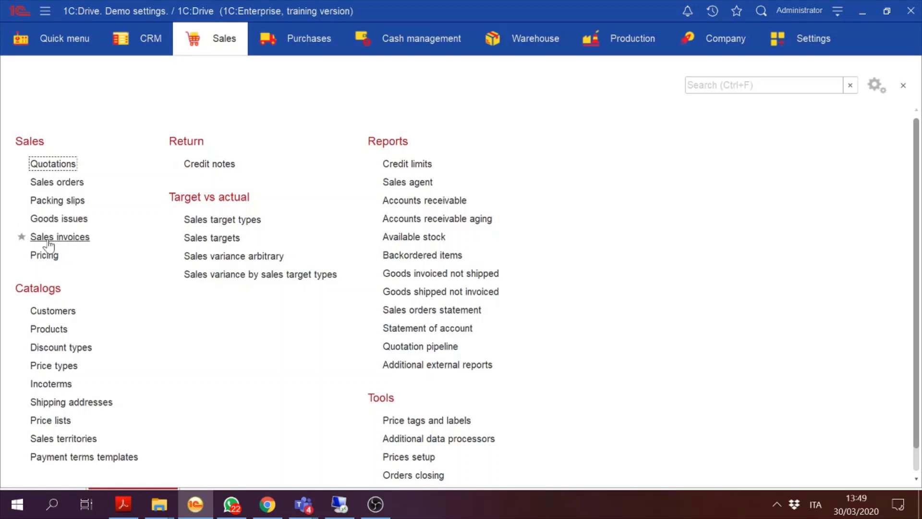
pyautogui.click(47, 237)
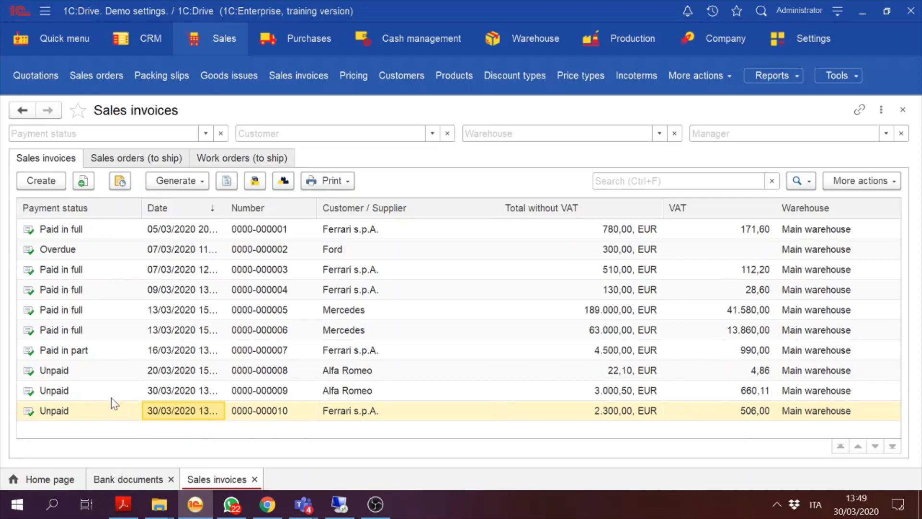
pyautogui.click(86, 411)
pyautogui.press('Delete')
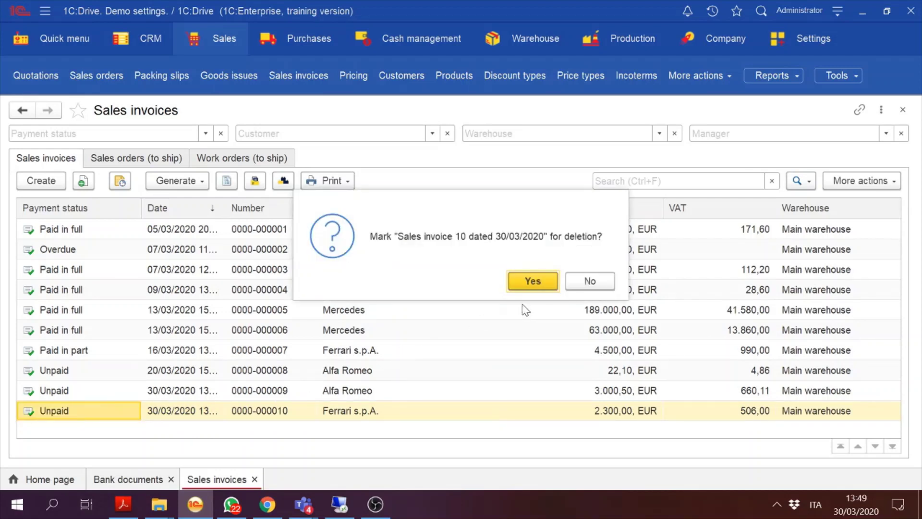
pyautogui.click(584, 285)
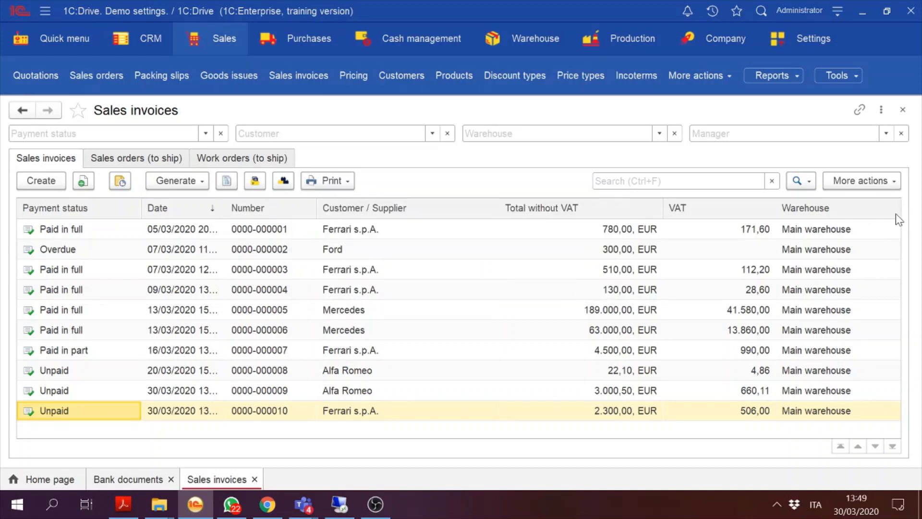
pyautogui.click(886, 187)
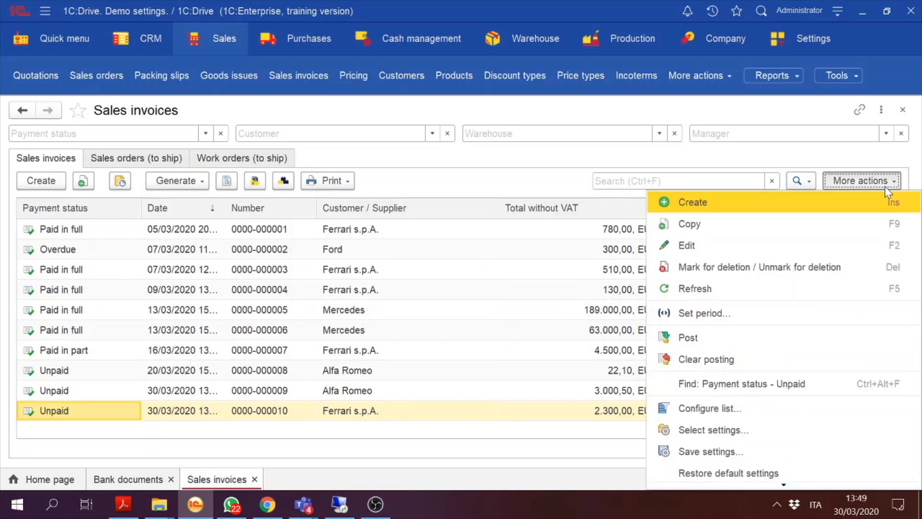
pyautogui.click(763, 268)
pyautogui.click(526, 280)
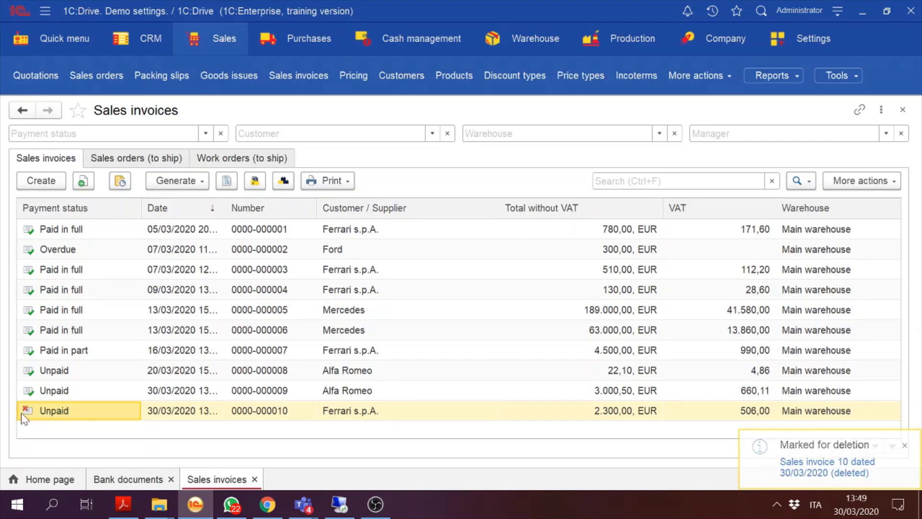
# Step: Run the deletion of marked objects from the settings, automatically deleting all selected objects, and close the tool
pyautogui.click(839, 75)
pyautogui.click(813, 43)
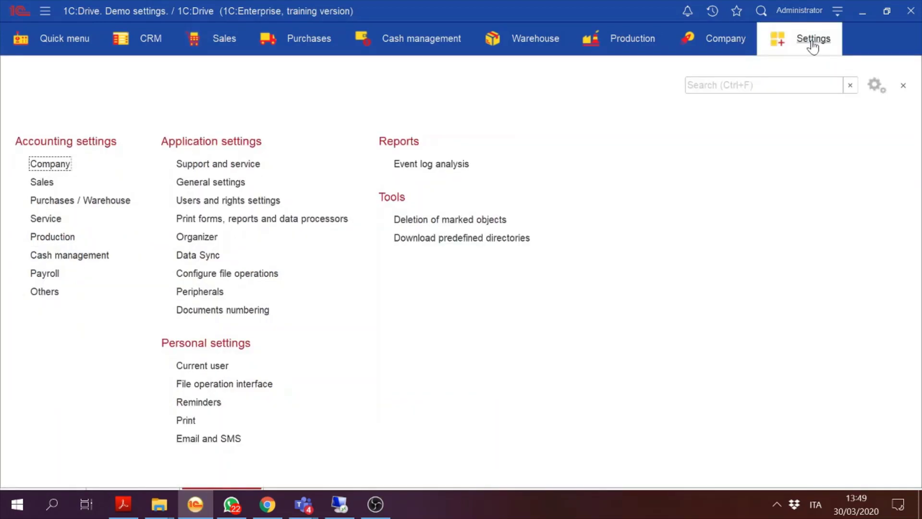
pyautogui.click(460, 221)
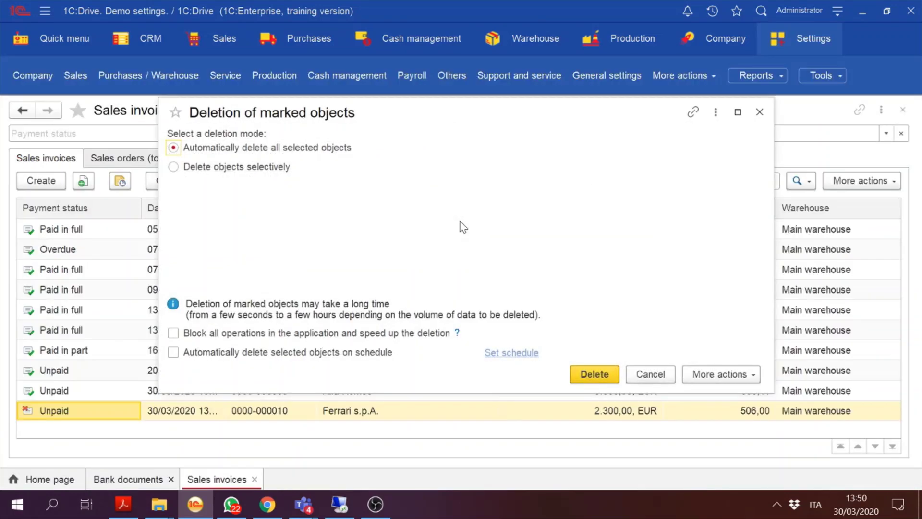
pyautogui.click(598, 374)
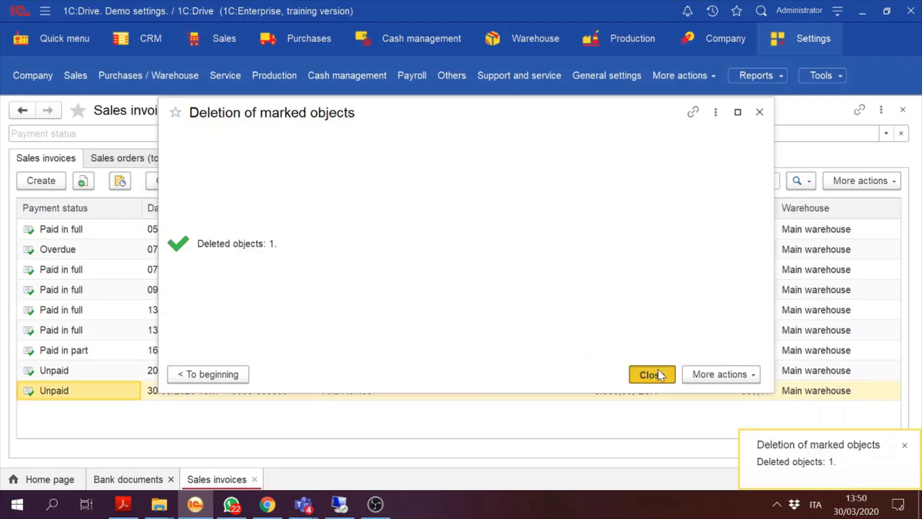
pyautogui.click(656, 374)
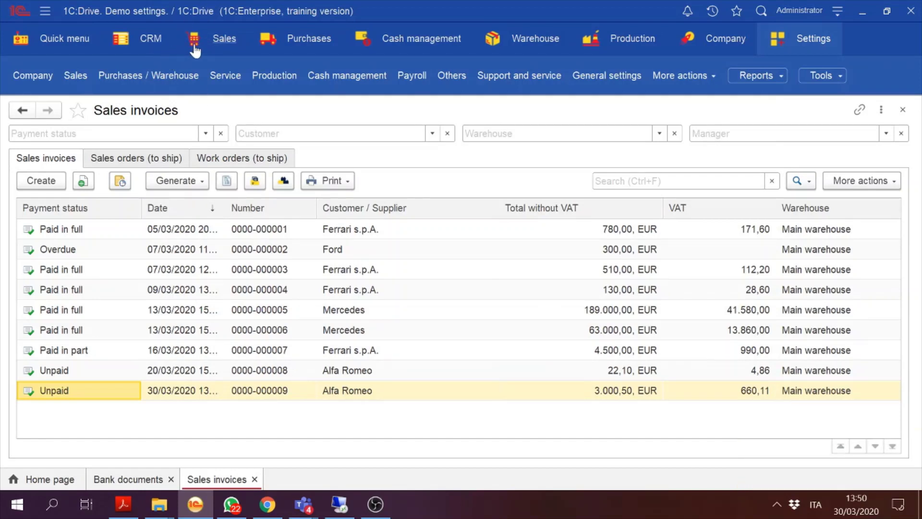
# Step: Open Ferrari s.p.A.'s sales order dated 26/03/2020 and, from its related documents, its goods issue dated 30/03/2020
pyautogui.click(237, 42)
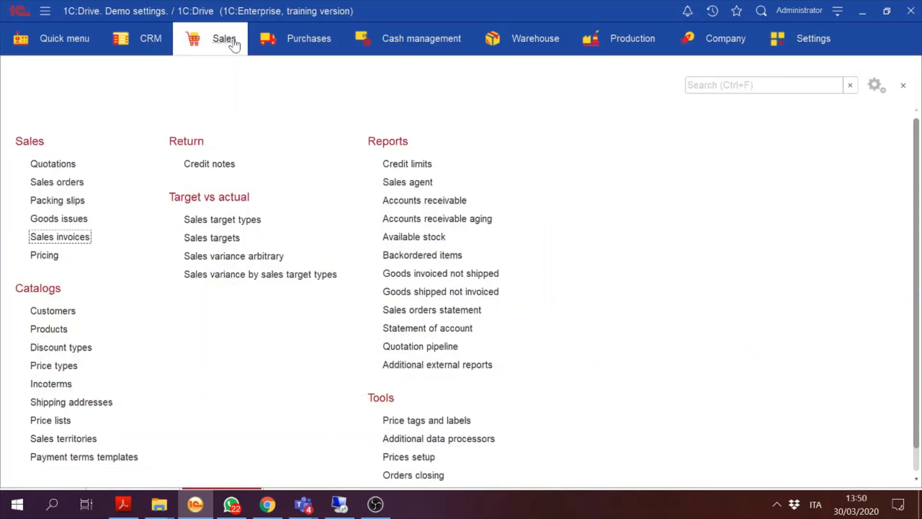
pyautogui.click(56, 182)
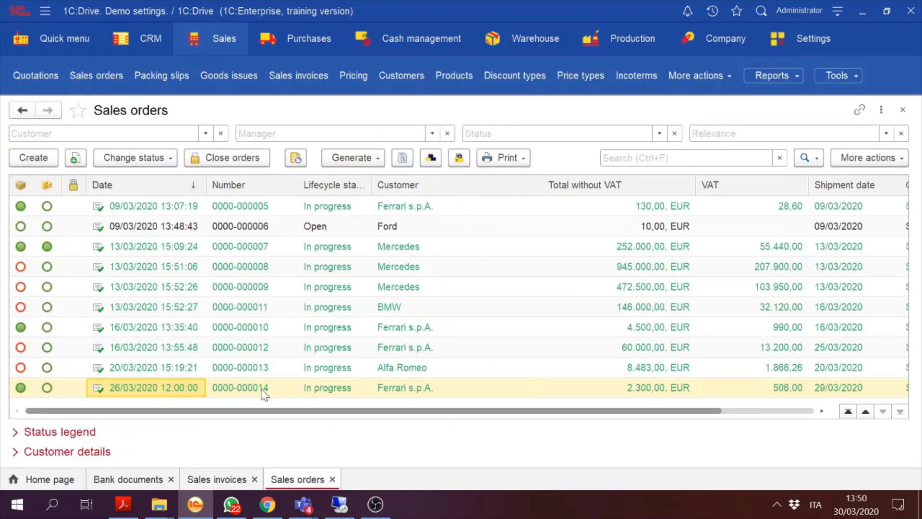
pyautogui.click(262, 389)
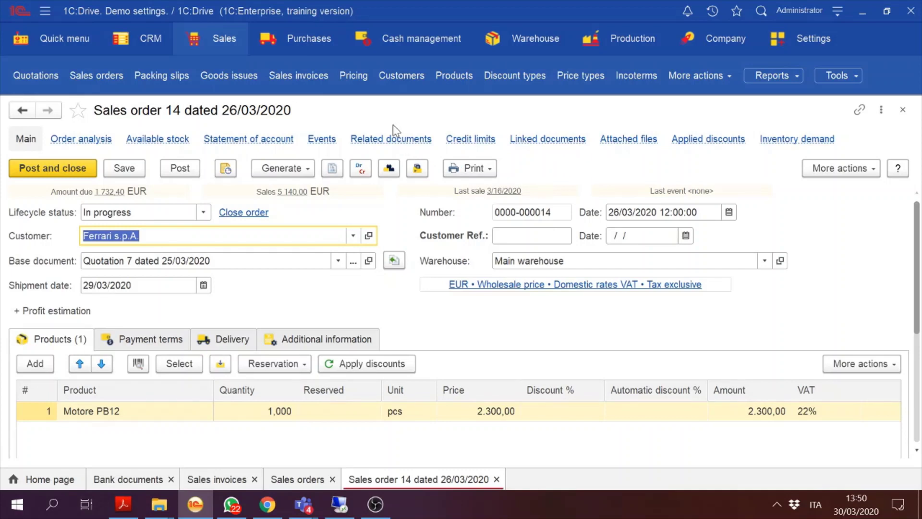
pyautogui.click(367, 144)
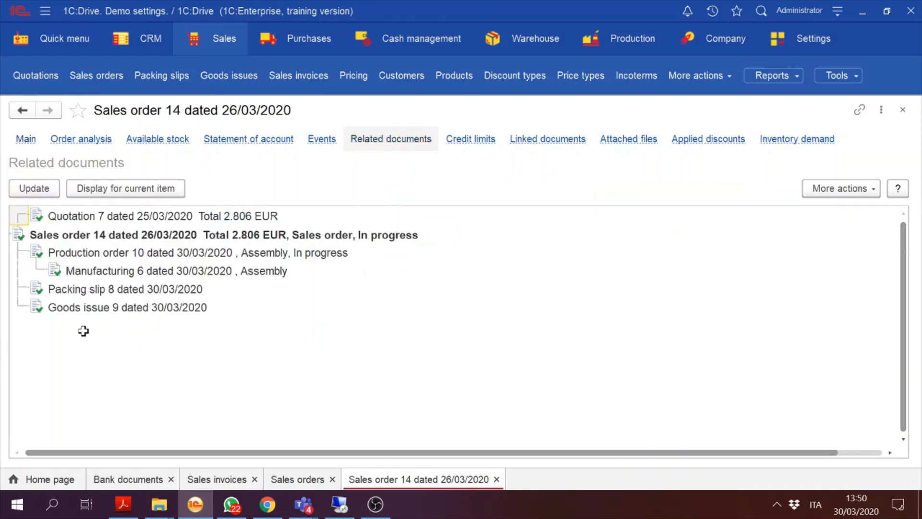
pyautogui.click(121, 310)
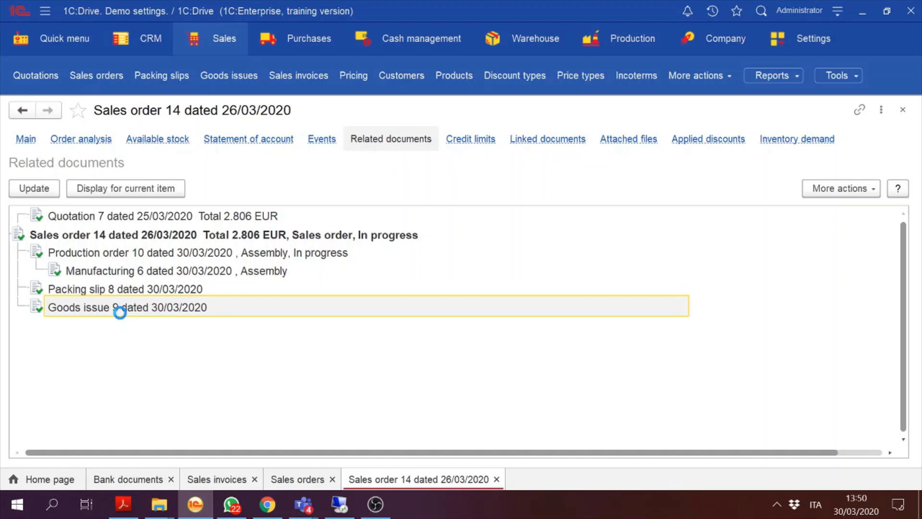
# Step: Generate a sales invoice from the Motore PB12 goods issue, post and close both documents, and close the sales order
pyautogui.click(401, 169)
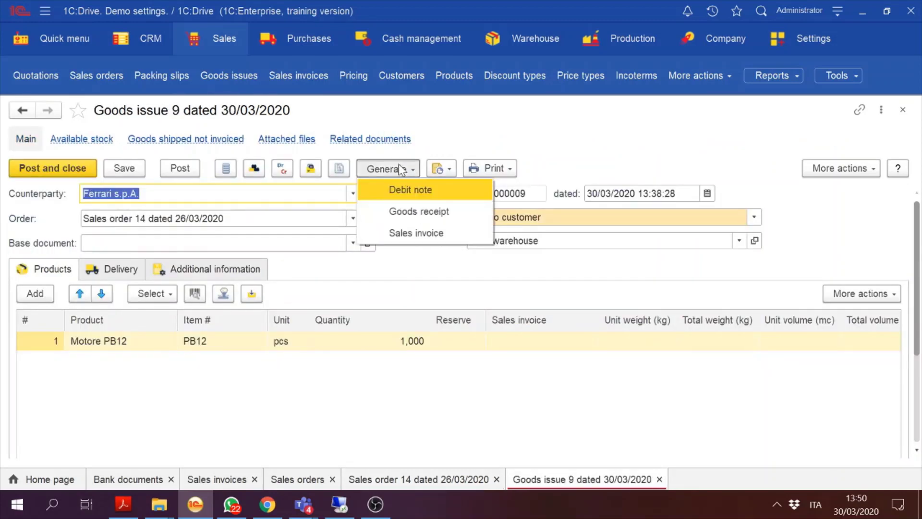
pyautogui.click(417, 233)
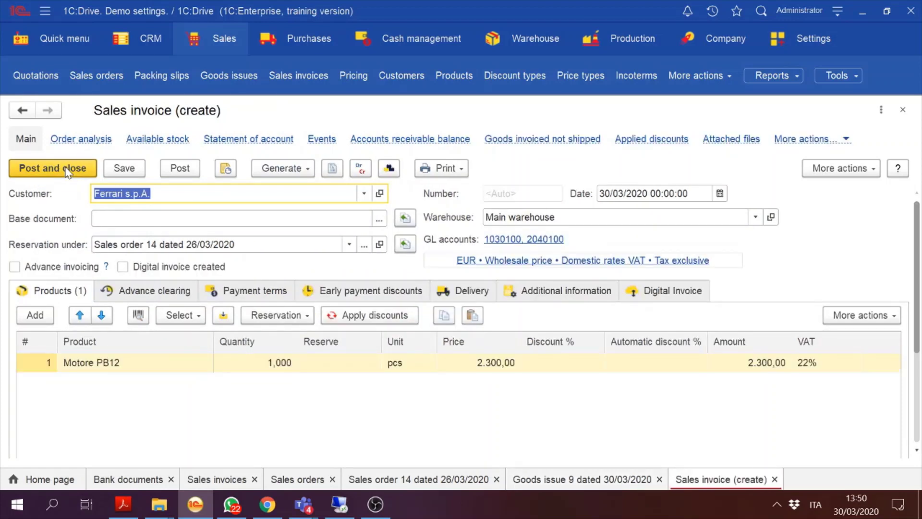
pyautogui.click(65, 168)
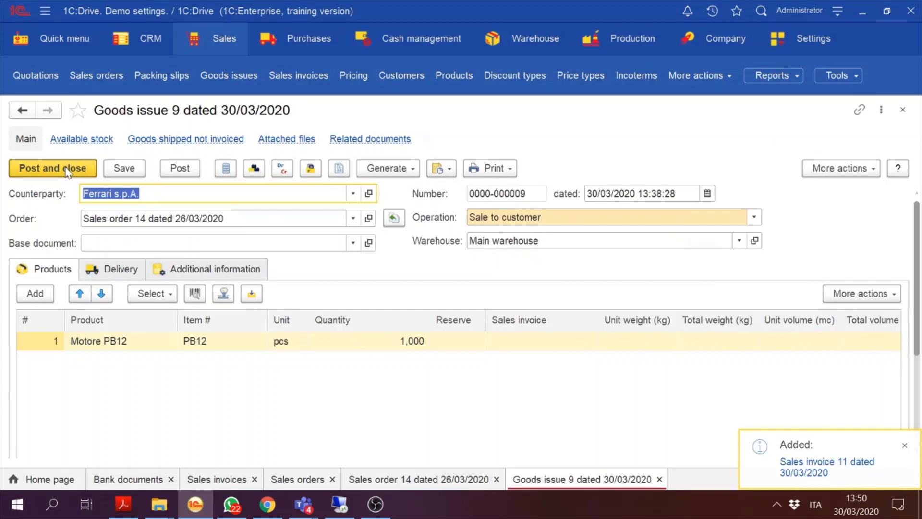
pyautogui.click(67, 169)
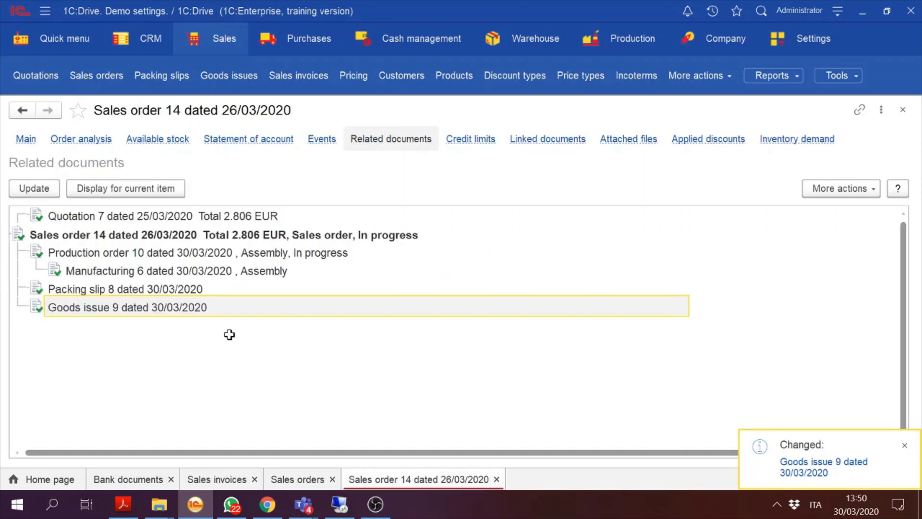
pyautogui.click(902, 110)
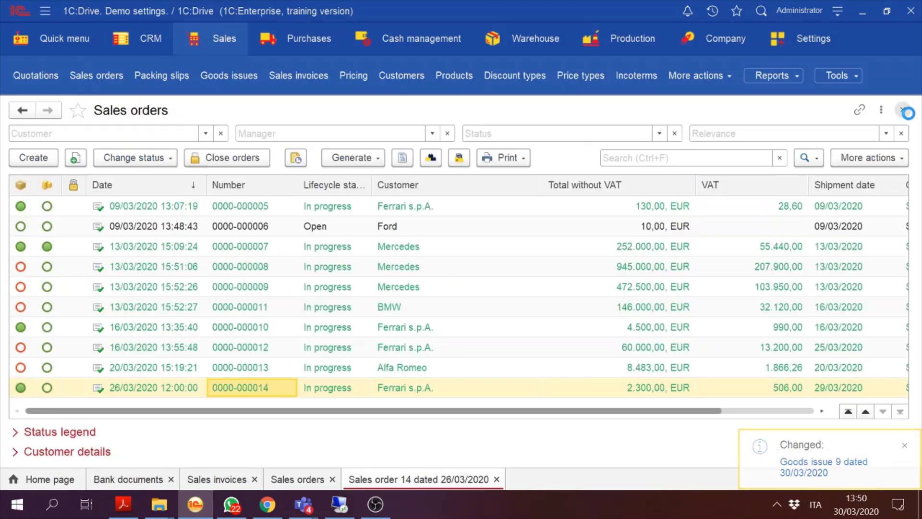
# Step: Try to mark Ferrari s.p.A.'s goods issue dated 30/03/2020 for deletion in the goods issues list
pyautogui.click(222, 44)
pyautogui.click(222, 45)
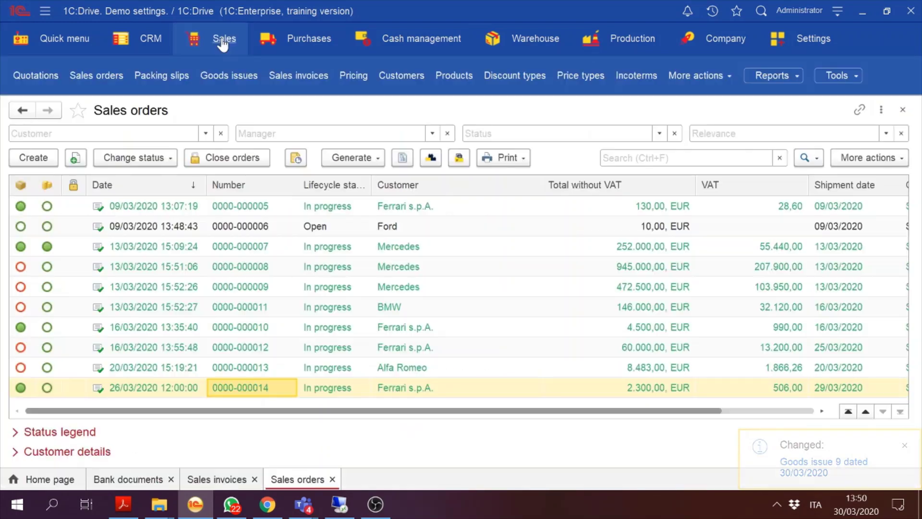
pyautogui.click(230, 75)
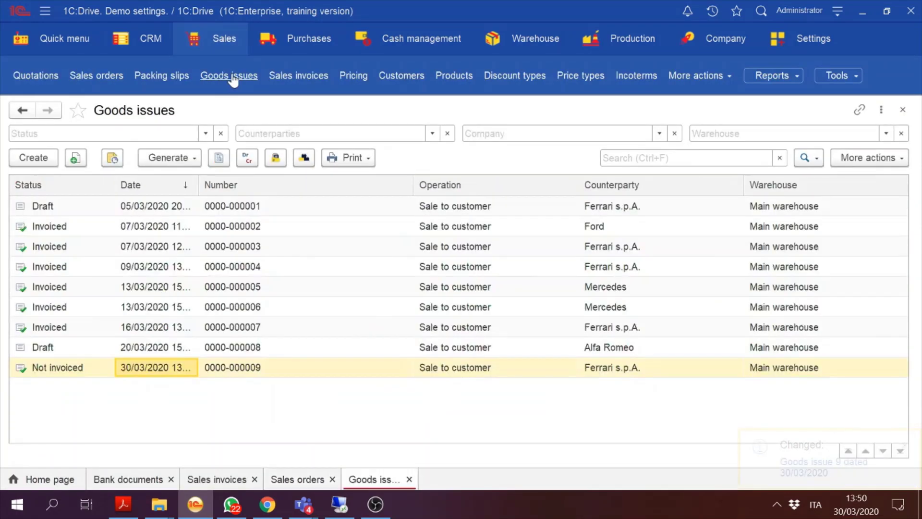
pyautogui.click(149, 347)
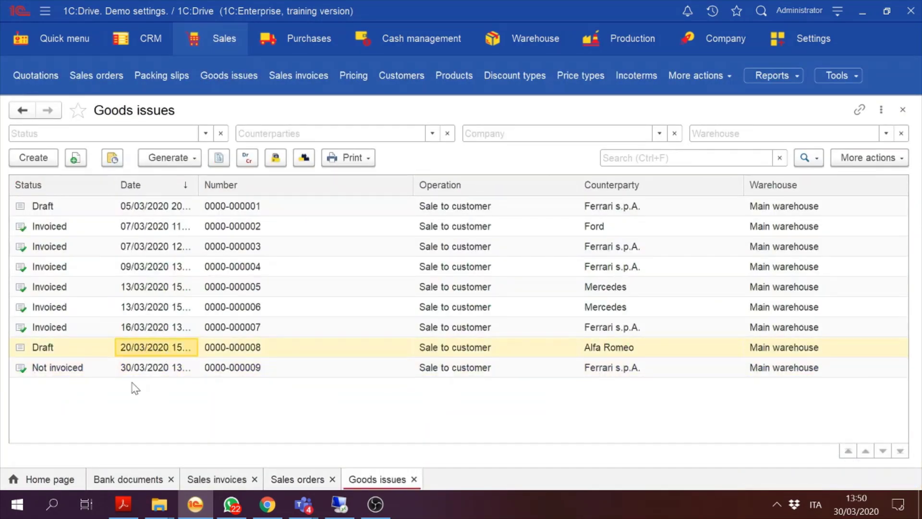
pyautogui.click(161, 370)
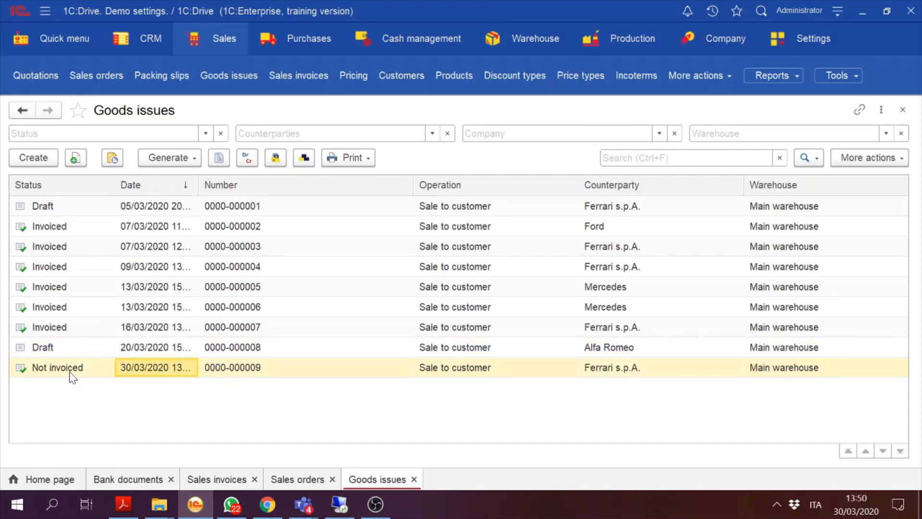
pyautogui.press('Delete')
pyautogui.press('Return')
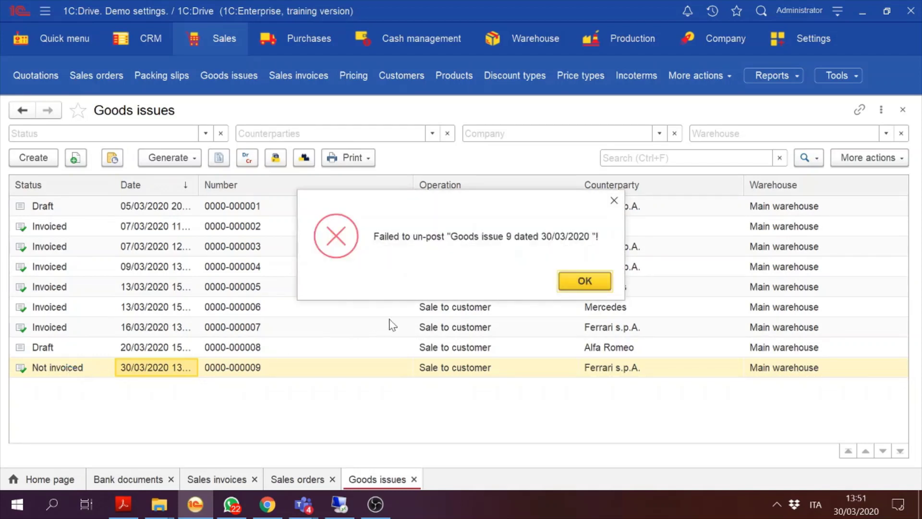
# Step: Review the related documents of Ferrari s.p.A.'s goods issue dated 30/03/2020 and close the document
pyautogui.click(583, 282)
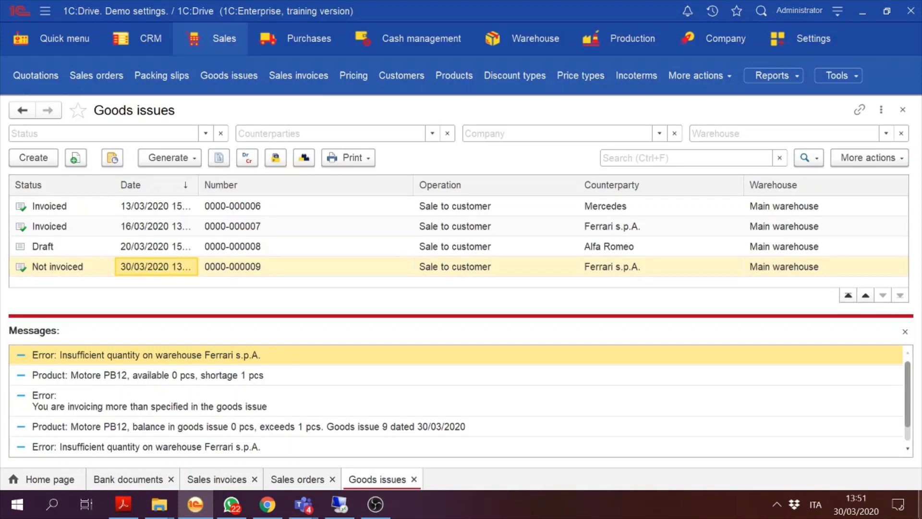
pyautogui.click(905, 331)
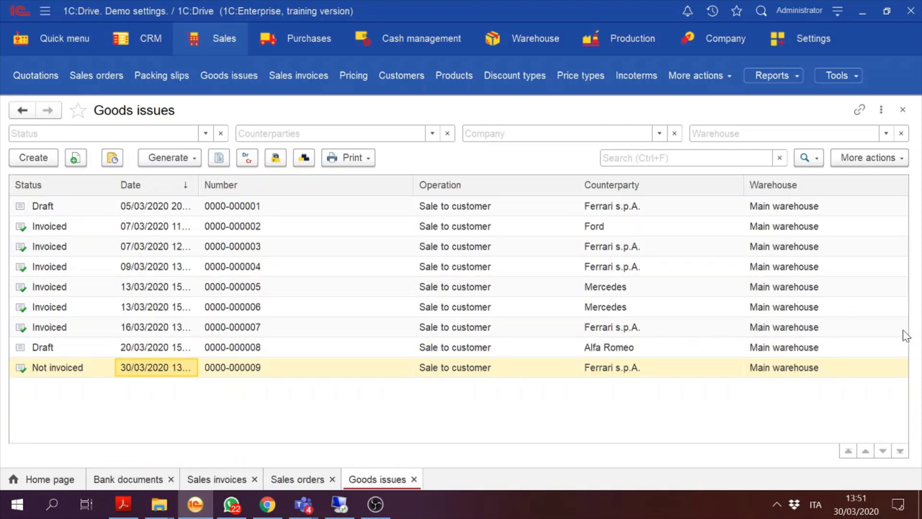
pyautogui.doubleClick(75, 377)
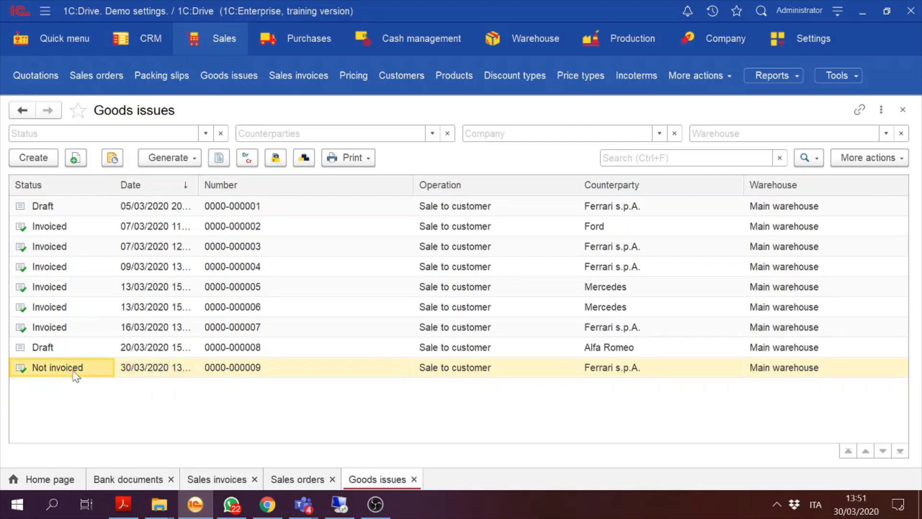
pyautogui.click(361, 144)
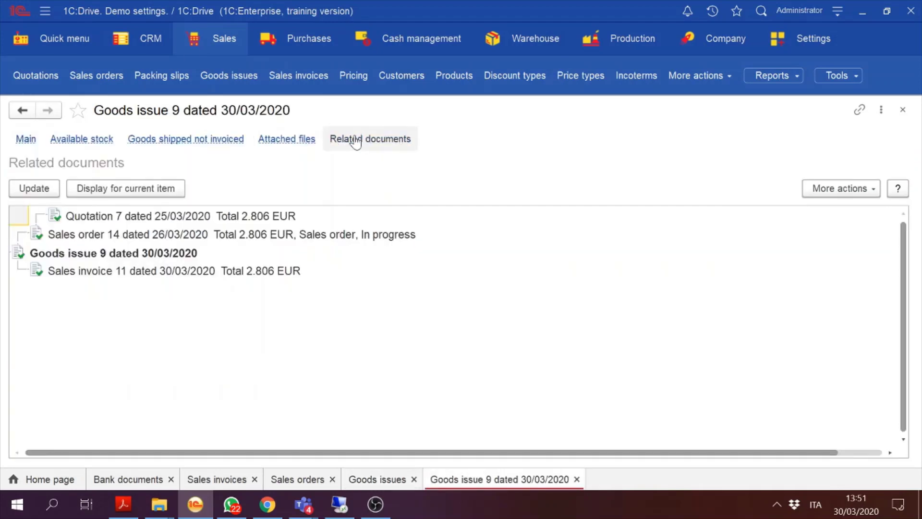
pyautogui.click(111, 273)
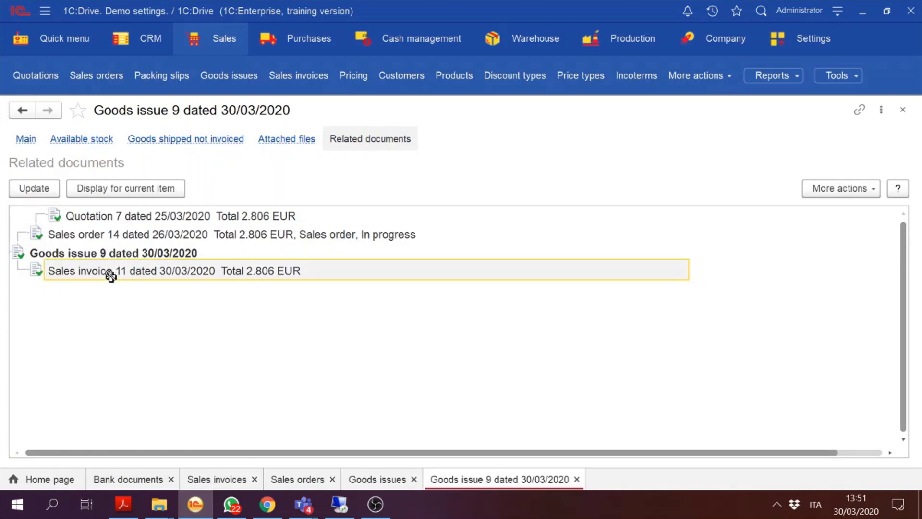
pyautogui.press('Up')
pyautogui.press('Up')
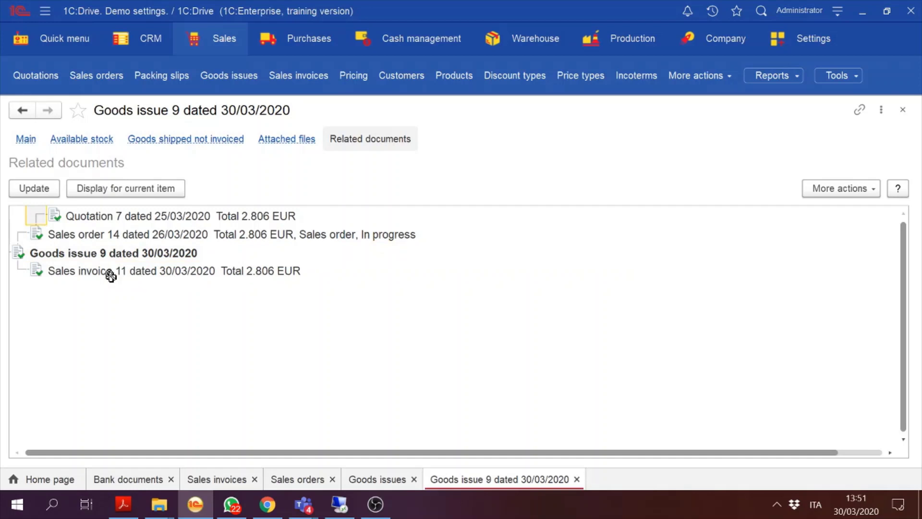
pyautogui.click(902, 110)
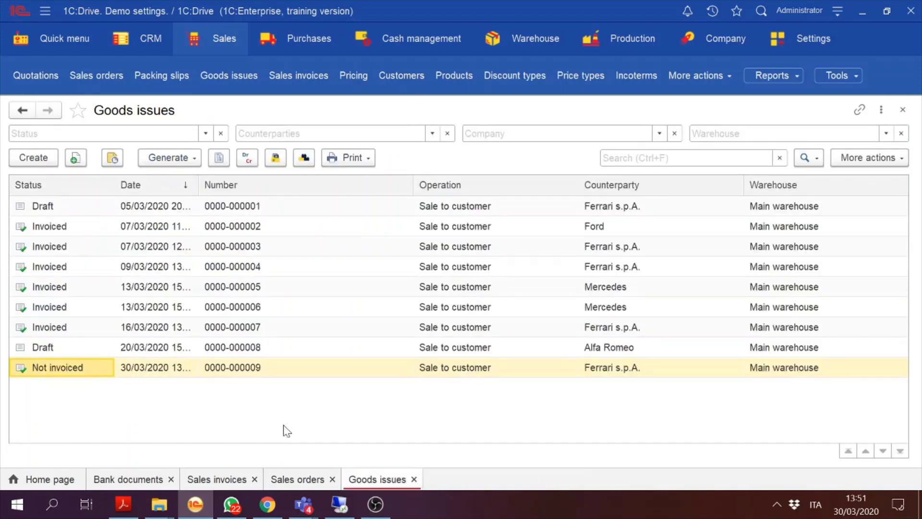
# Step: Switch to Microsoft Teams to check the meeting chat, and return to 1C:Drive
pyautogui.moveTo(296, 510)
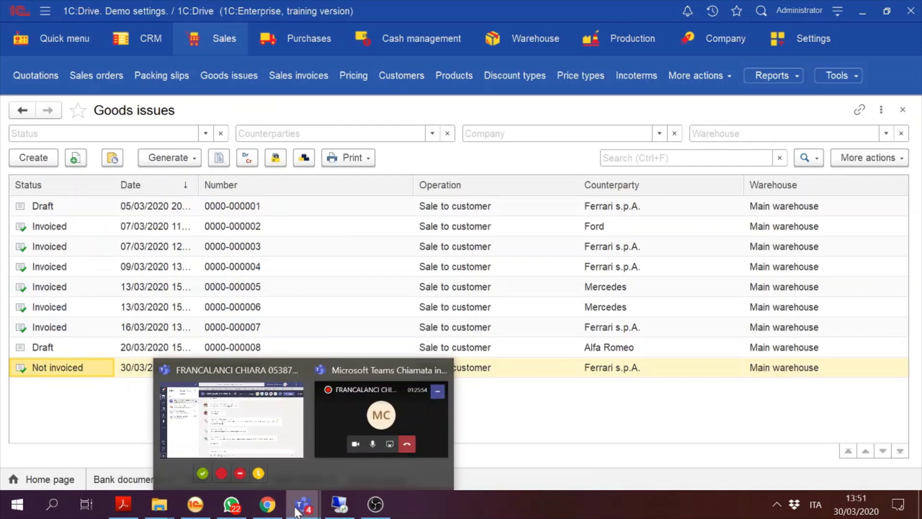
pyautogui.click(255, 412)
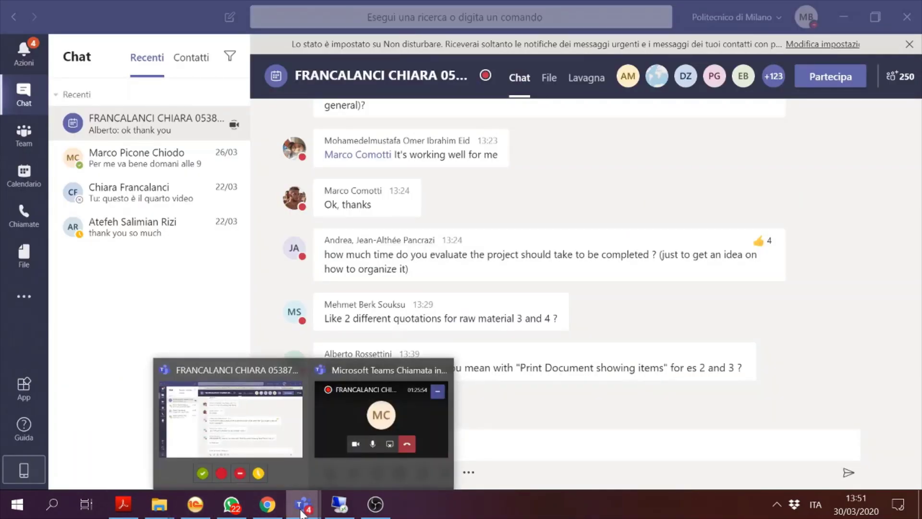
pyautogui.click(189, 513)
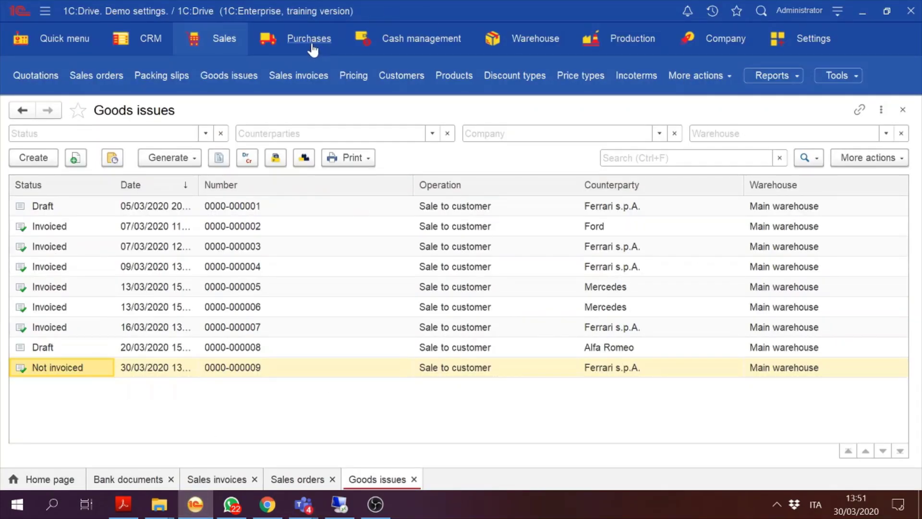
pyautogui.click(216, 44)
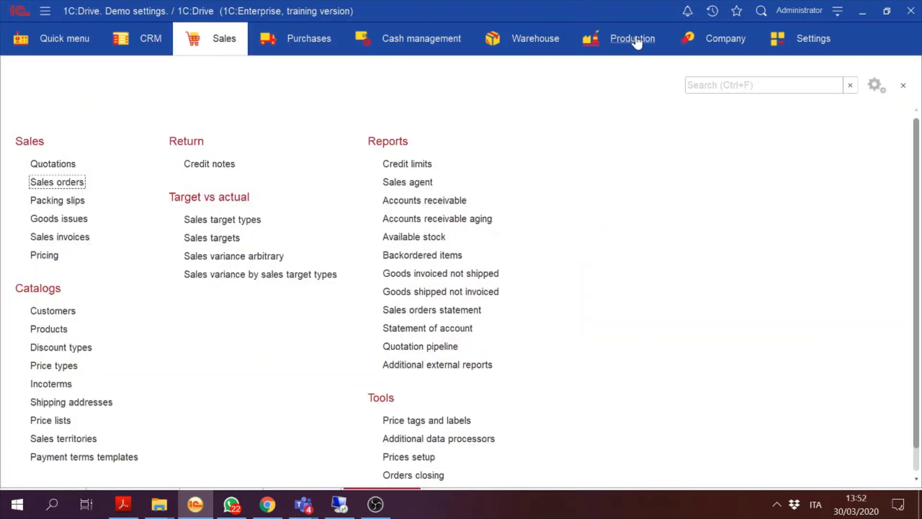
pyautogui.click(406, 50)
pyautogui.click(405, 51)
pyautogui.click(405, 51)
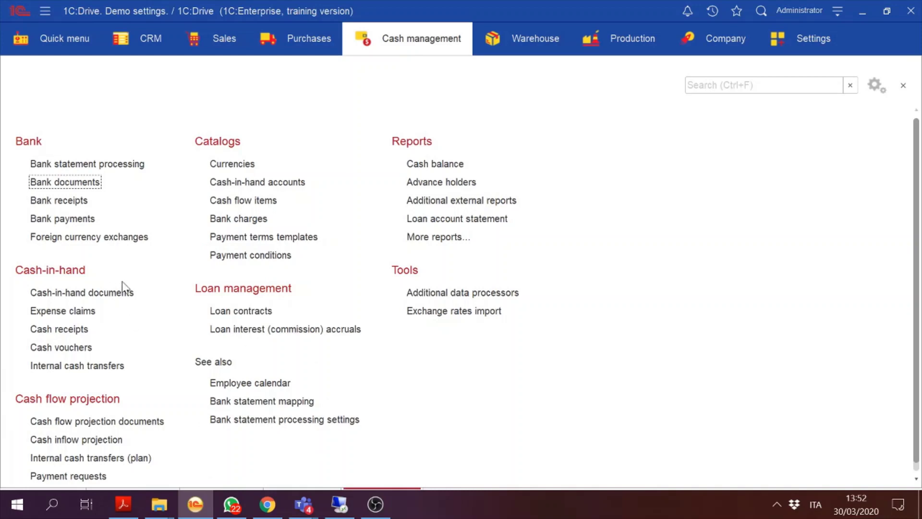
pyautogui.click(310, 44)
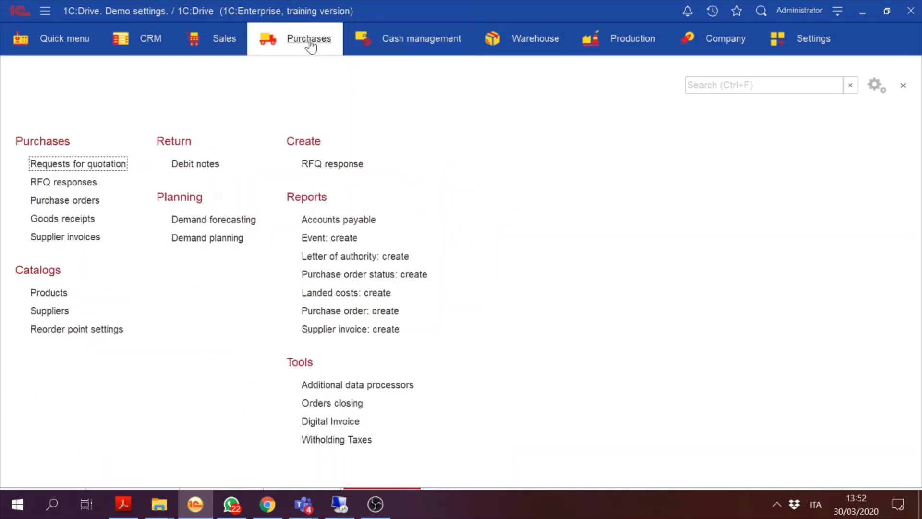
pyautogui.click(311, 47)
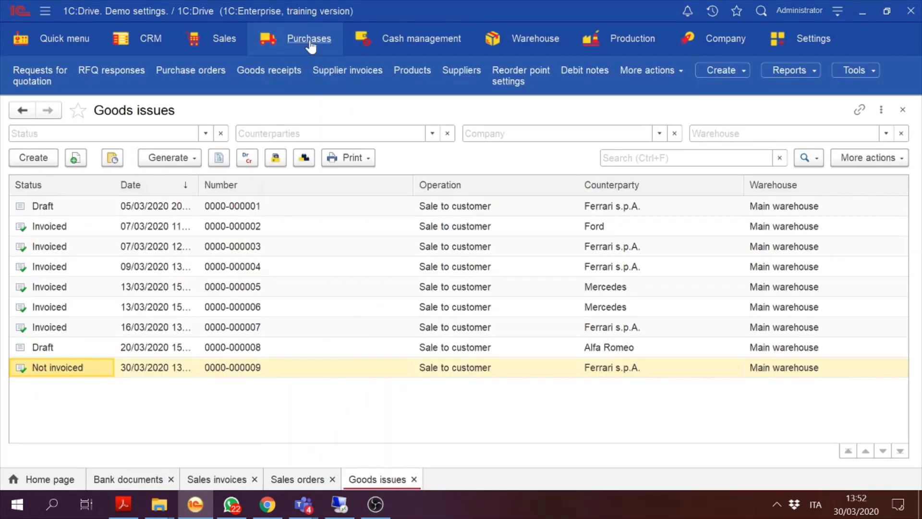
pyautogui.click(224, 39)
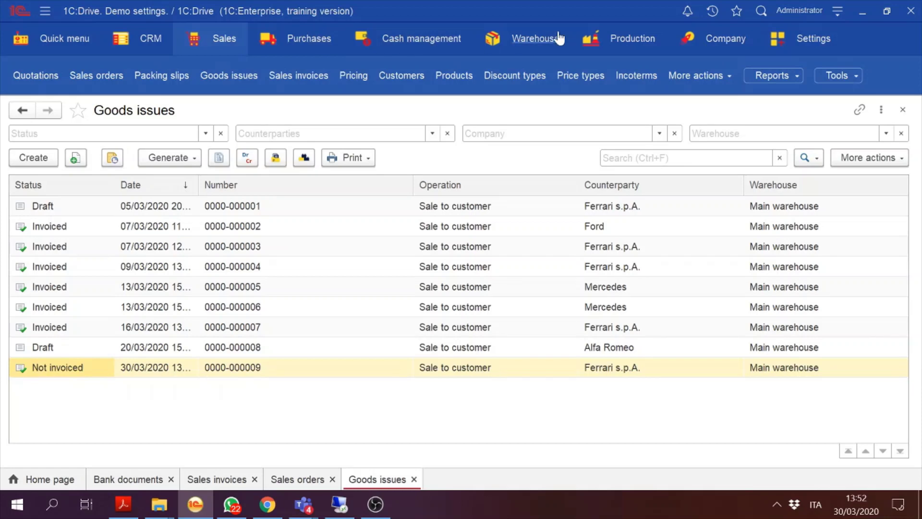
# Step: Open the company's list of opening balance entries
pyautogui.click(738, 45)
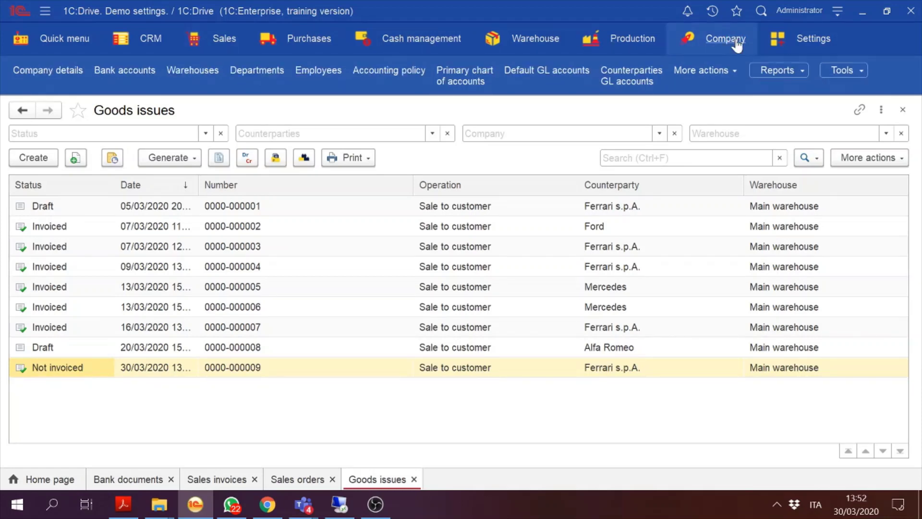
pyautogui.click(737, 45)
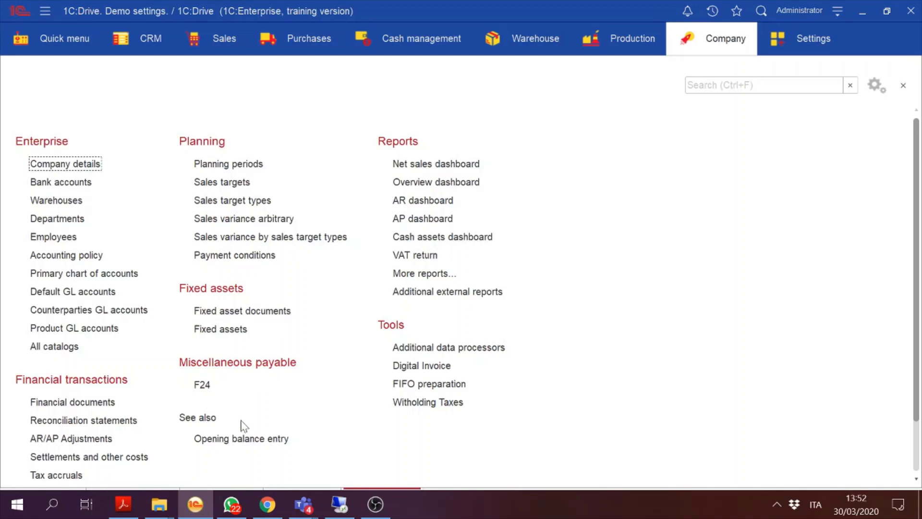
pyautogui.click(222, 441)
pyautogui.click(222, 443)
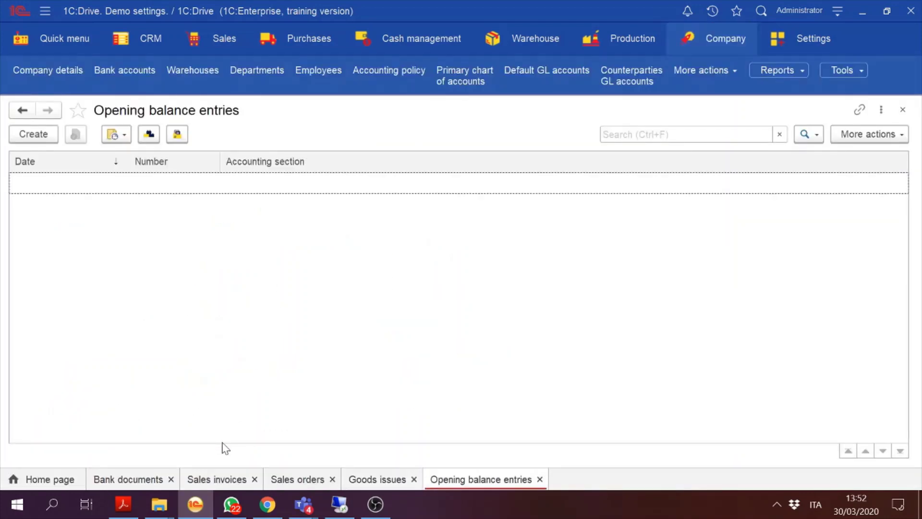
pyautogui.click(716, 39)
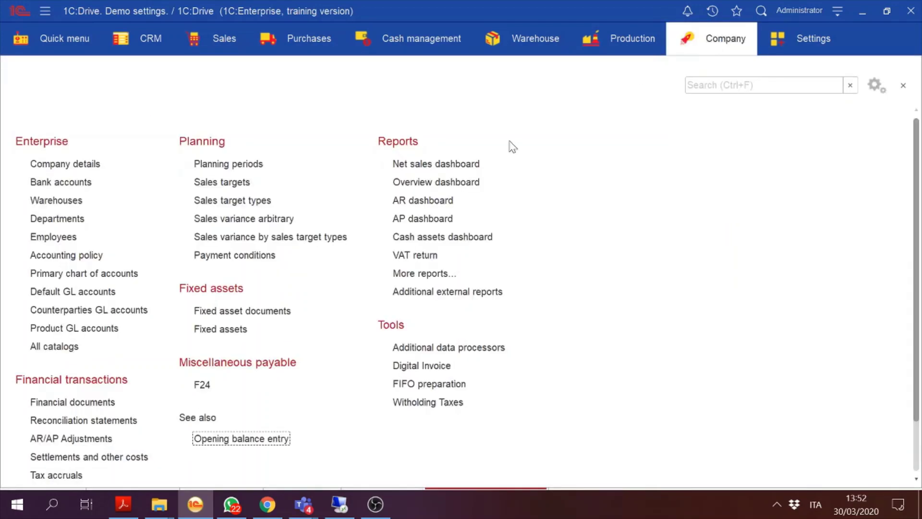
pyautogui.click(239, 438)
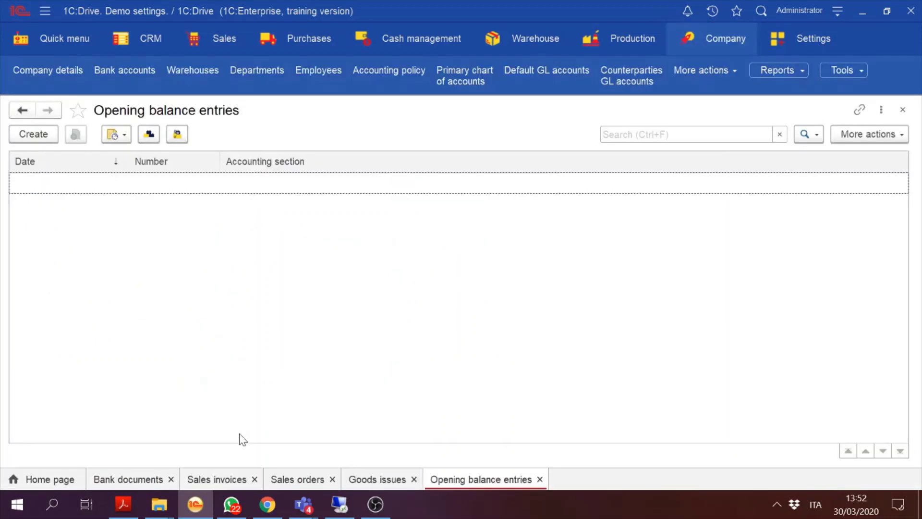
# Step: Create a cash assets opening balance entry for the BANCO BPM SPA bank account with an amount of 1.000,00 EUR
pyautogui.click(46, 131)
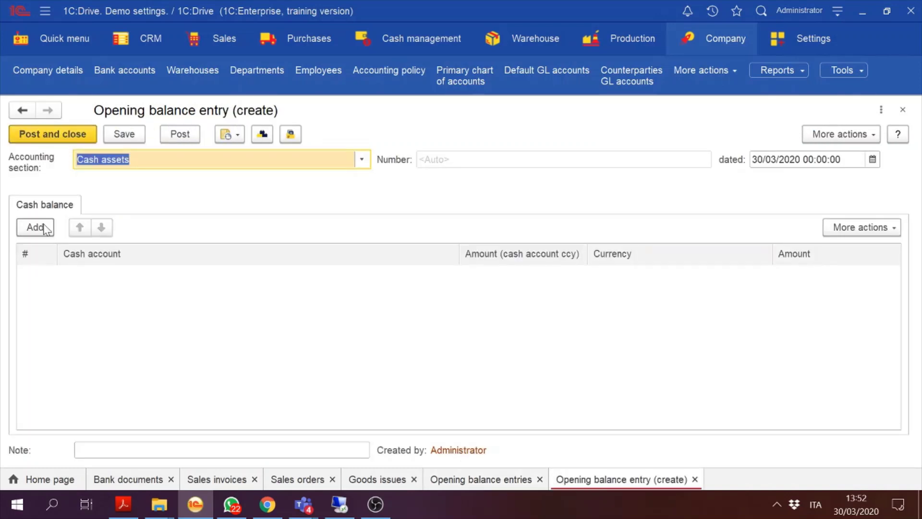
pyautogui.click(42, 227)
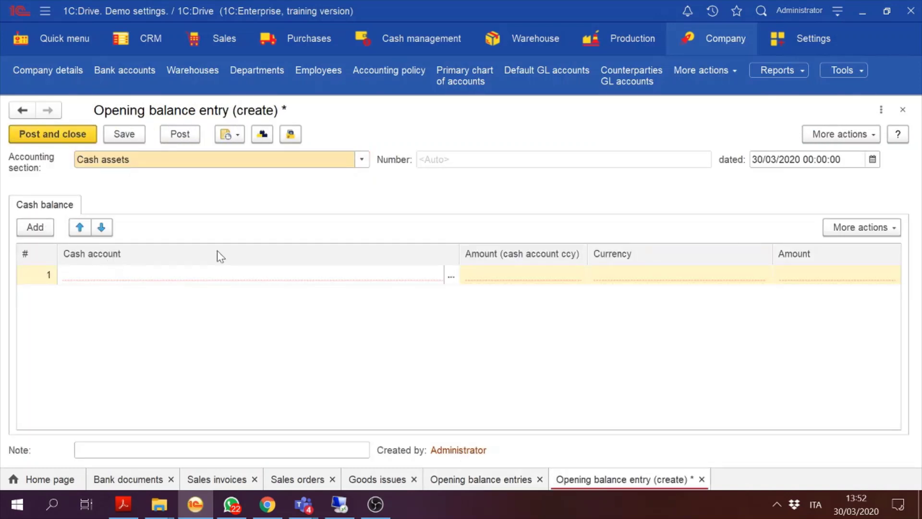
pyautogui.click(451, 277)
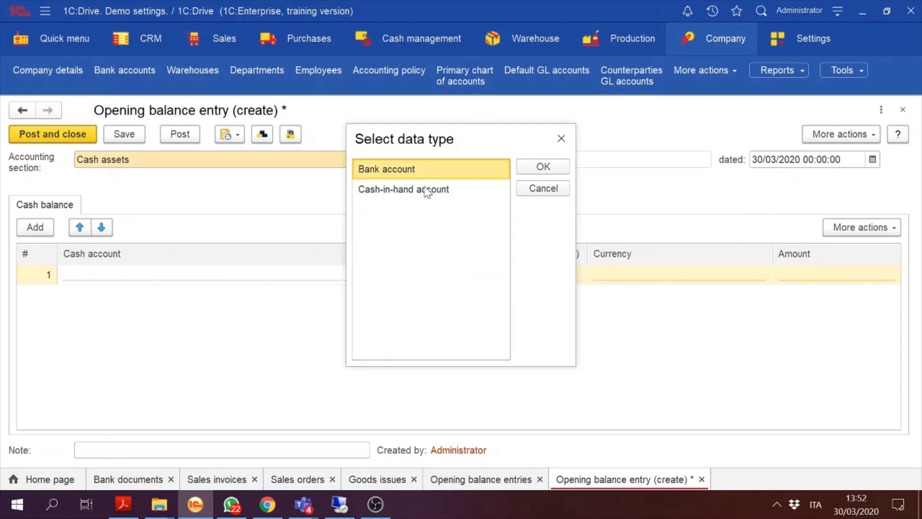
pyautogui.doubleClick(417, 171)
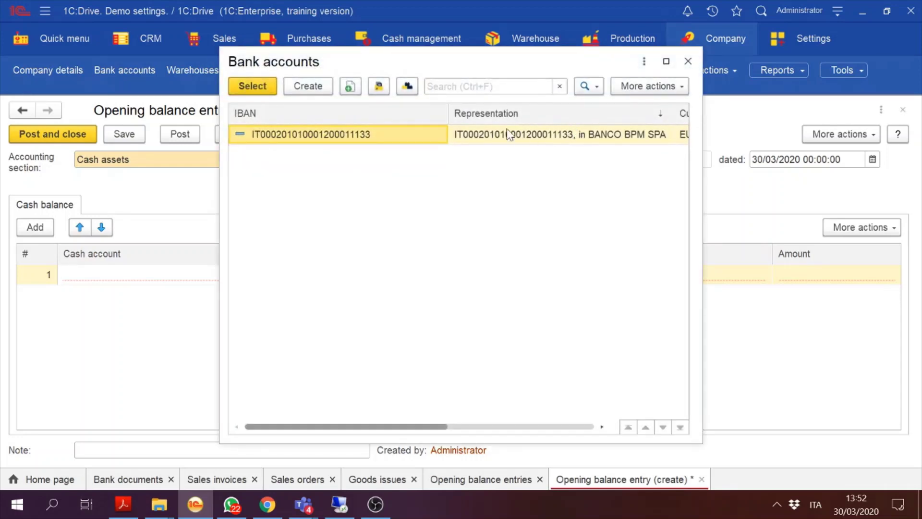
pyautogui.doubleClick(397, 134)
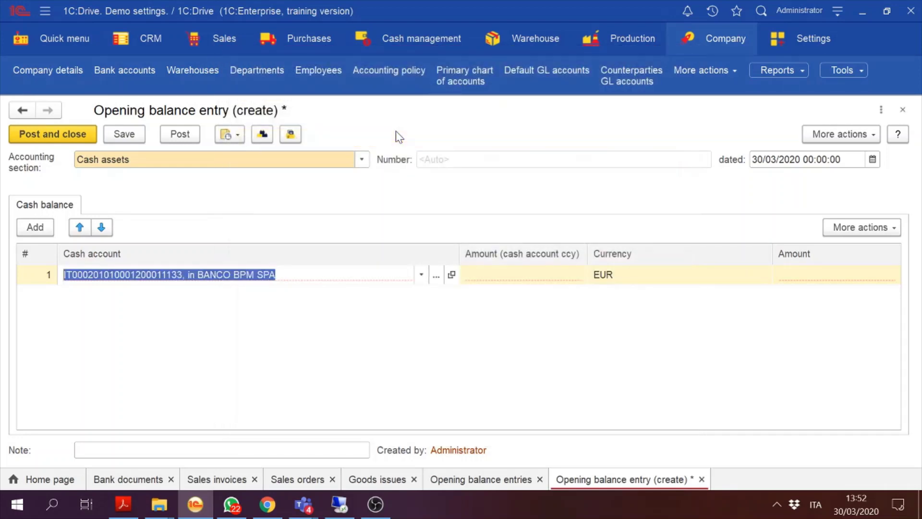
pyautogui.click(520, 276)
pyautogui.write('1.00')
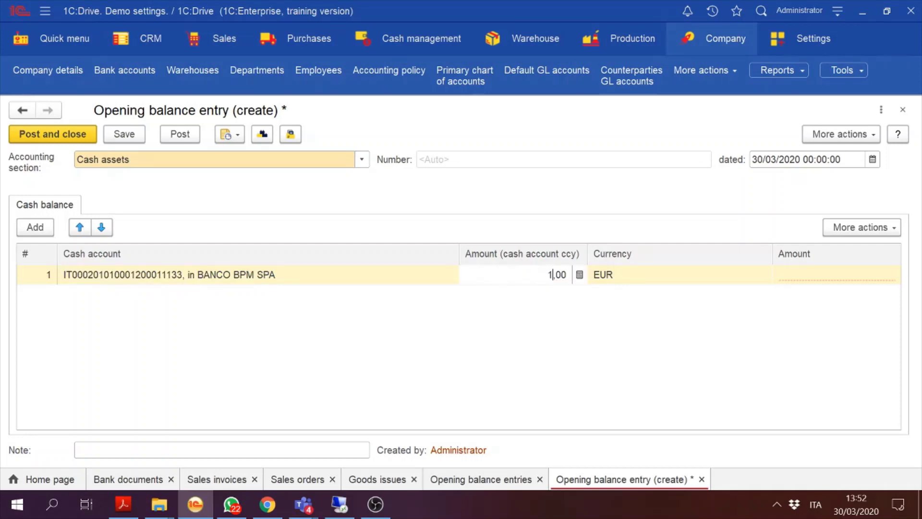
pyautogui.write('0')
# Step: Date the opening balance entry 01/01/2020, and post and close it
pyautogui.click(758, 159)
pyautogui.write('01')
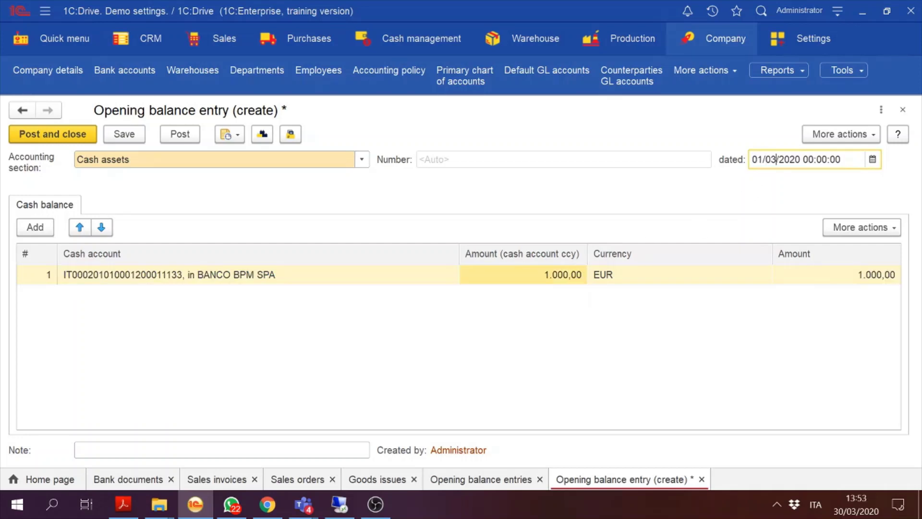
pyautogui.press('BackSpace')
pyautogui.press('BackSpace')
pyautogui.write('1/0')
pyautogui.press('BackSpace')
pyautogui.press('BackSpace')
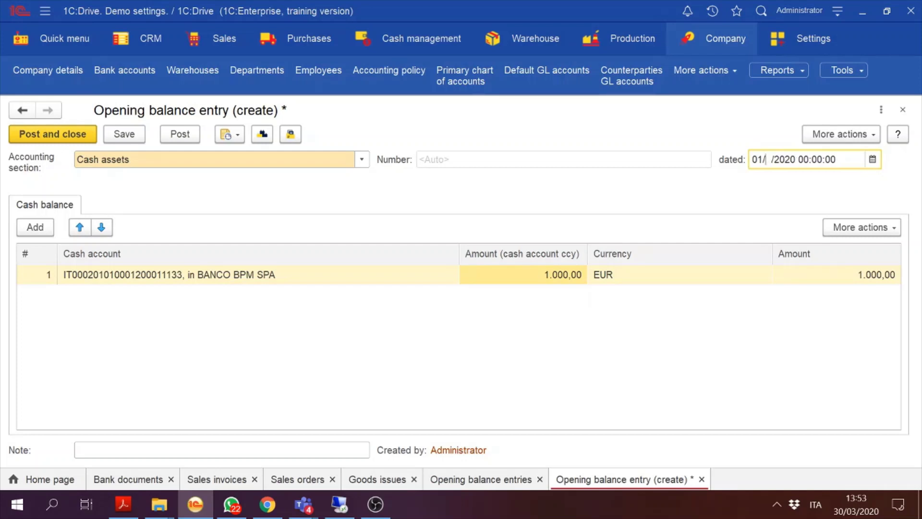
pyautogui.write('01')
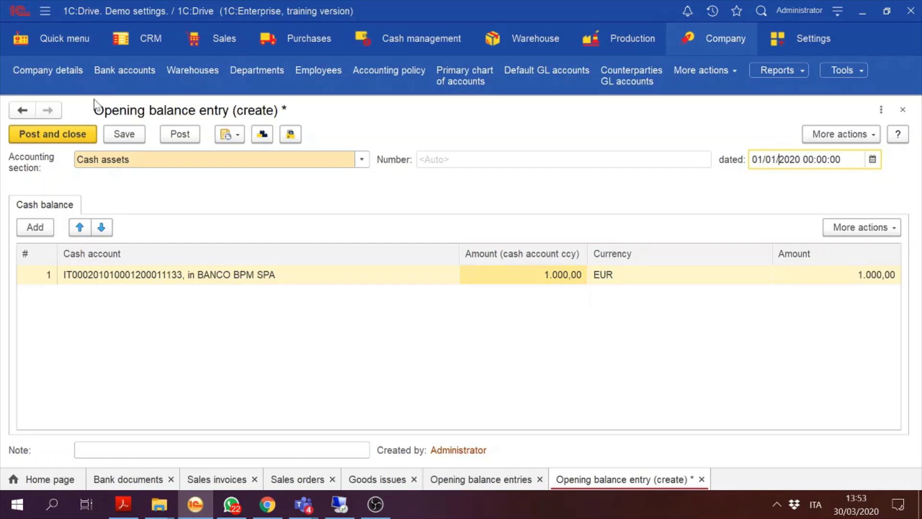
pyautogui.click(71, 134)
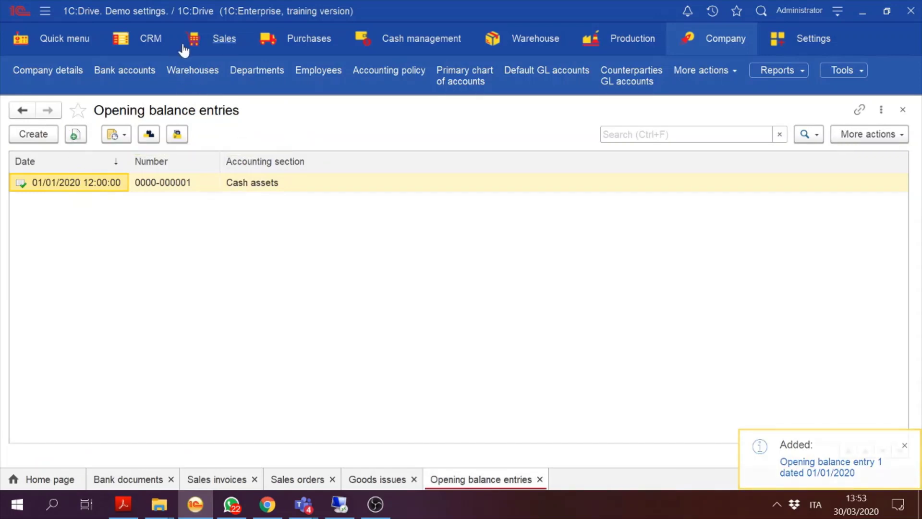
# Step: Refresh the business pulse on the home page and check its figures and the available comparison dates
pyautogui.click(53, 480)
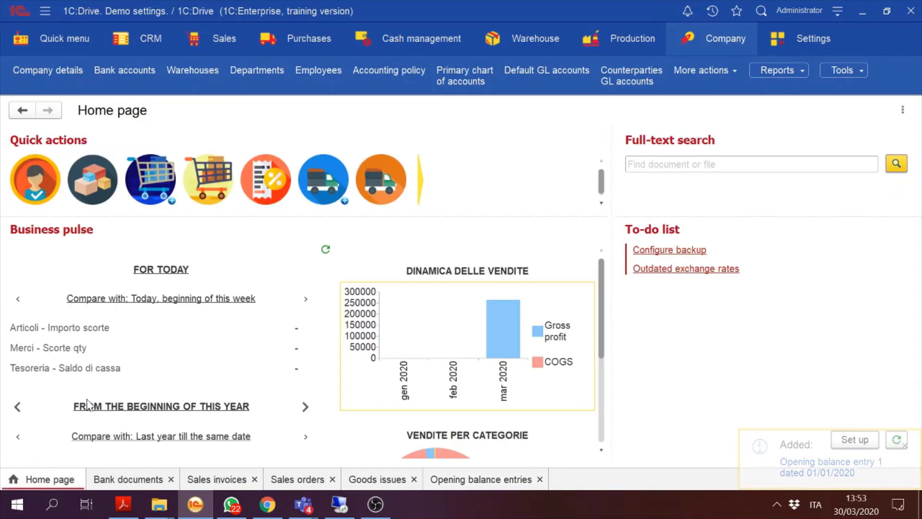
pyautogui.click(326, 251)
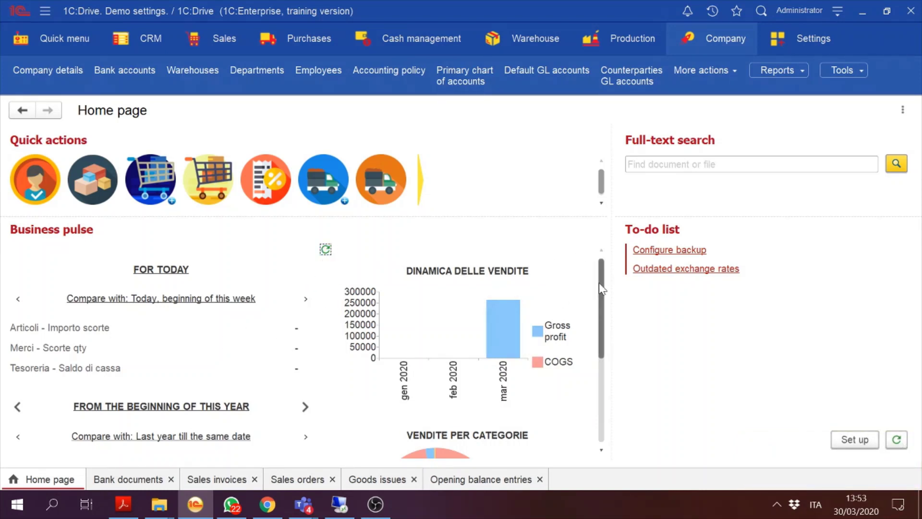
pyautogui.moveTo(602, 292); pyautogui.dragTo(593, 309)
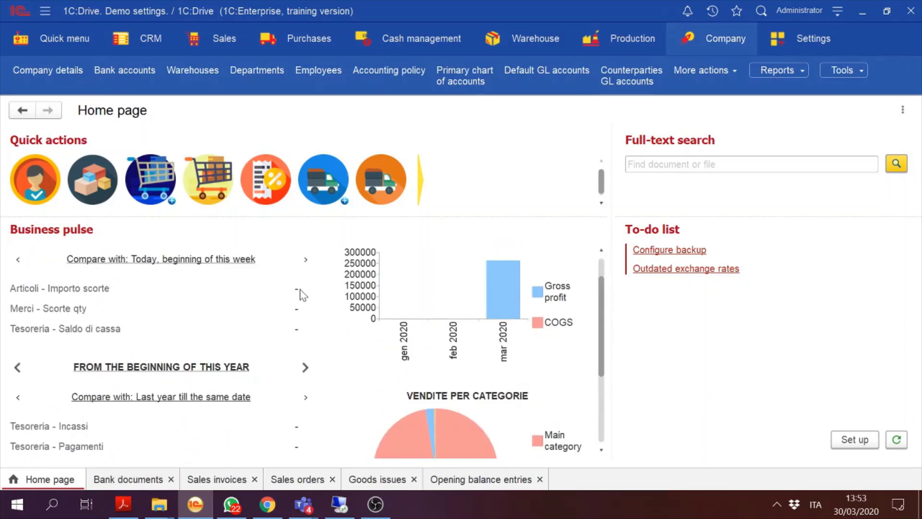
pyautogui.click(219, 262)
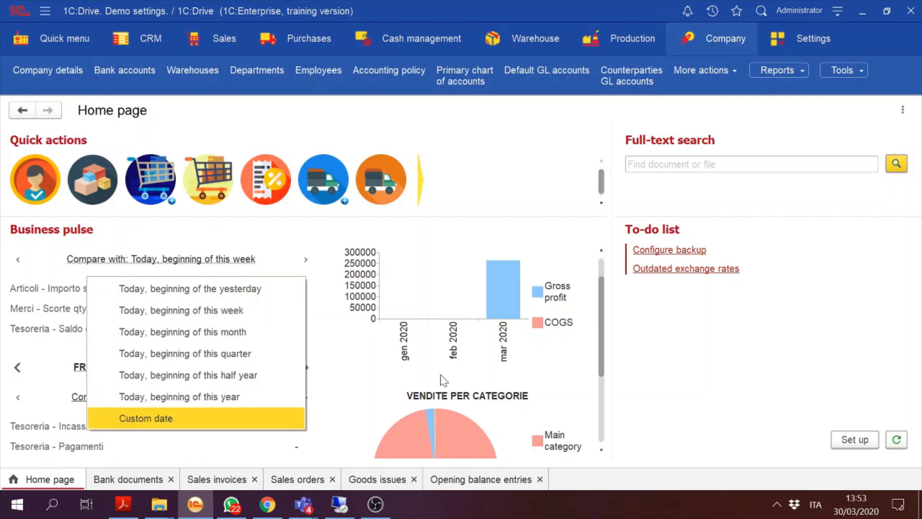
pyautogui.click(376, 382)
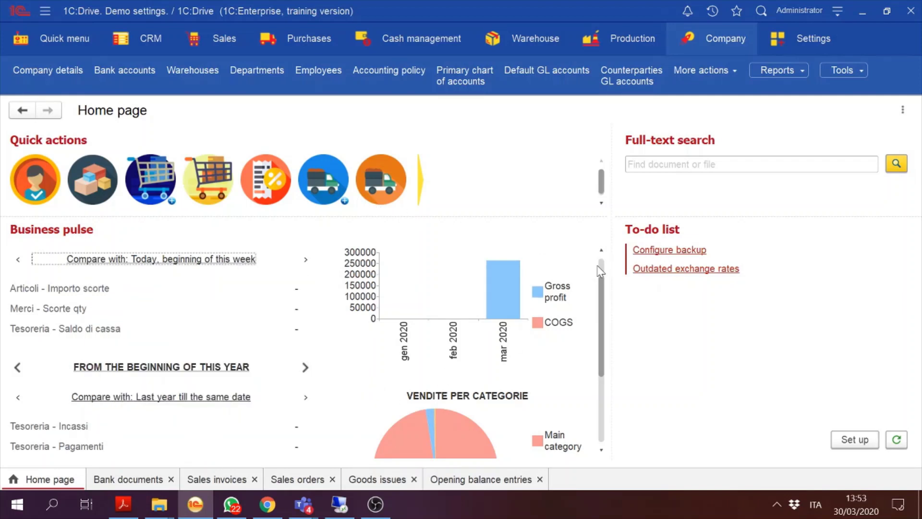
# Step: Generate the Cash balance report for the accounting period 01/03/2020 to 31/03/2020
pyautogui.scroll(2, 604, 272)
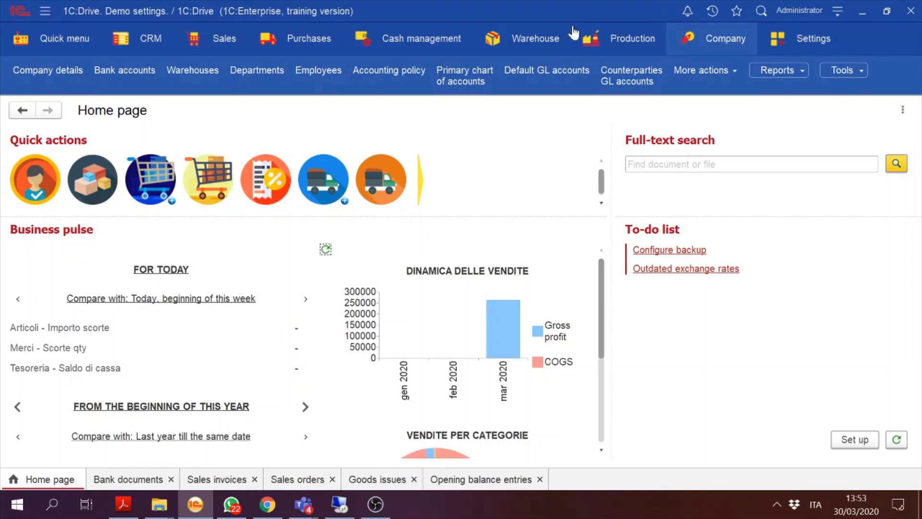
pyautogui.click(711, 48)
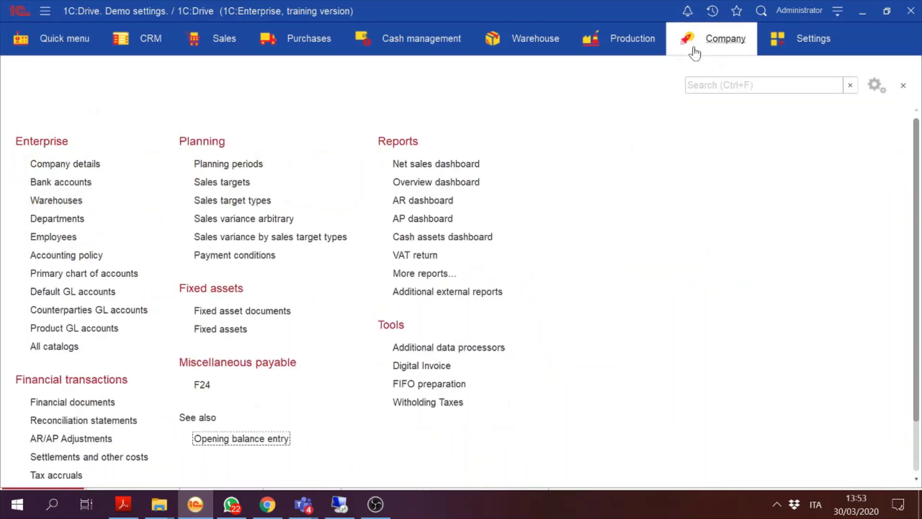
pyautogui.click(423, 39)
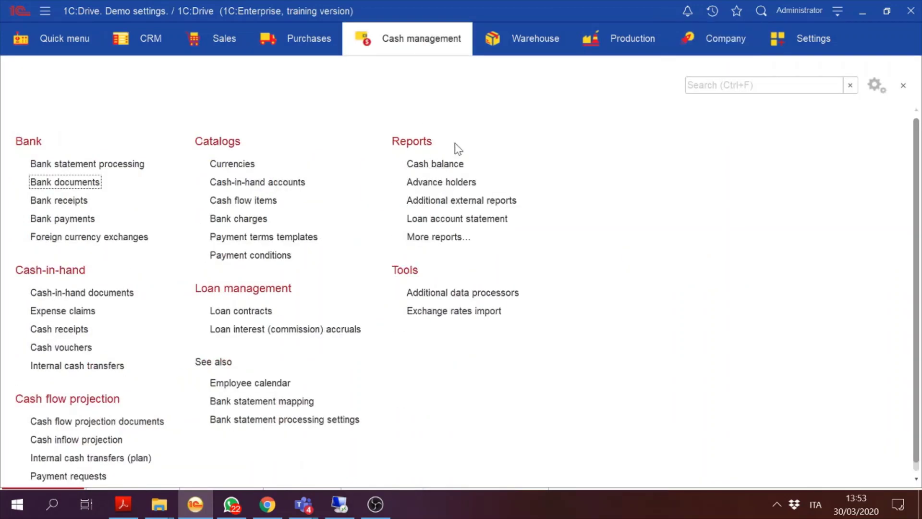
pyautogui.click(436, 163)
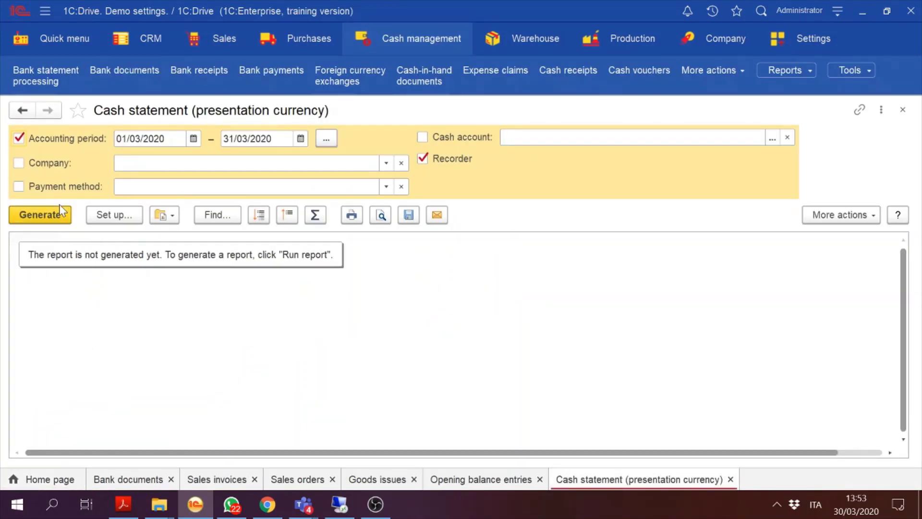
pyautogui.click(53, 216)
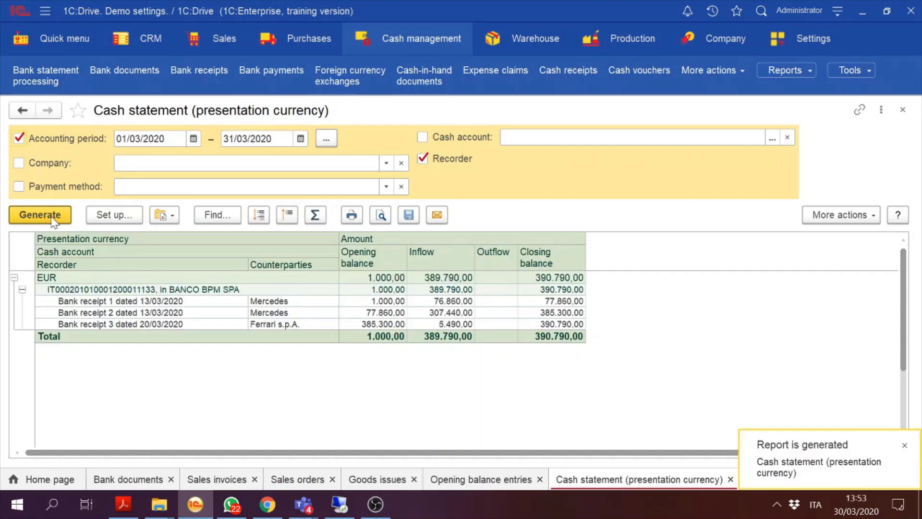
# Step: Examine the opening balance and inflow amounts of the bank account and its receipts in the cash statement
pyautogui.click(211, 307)
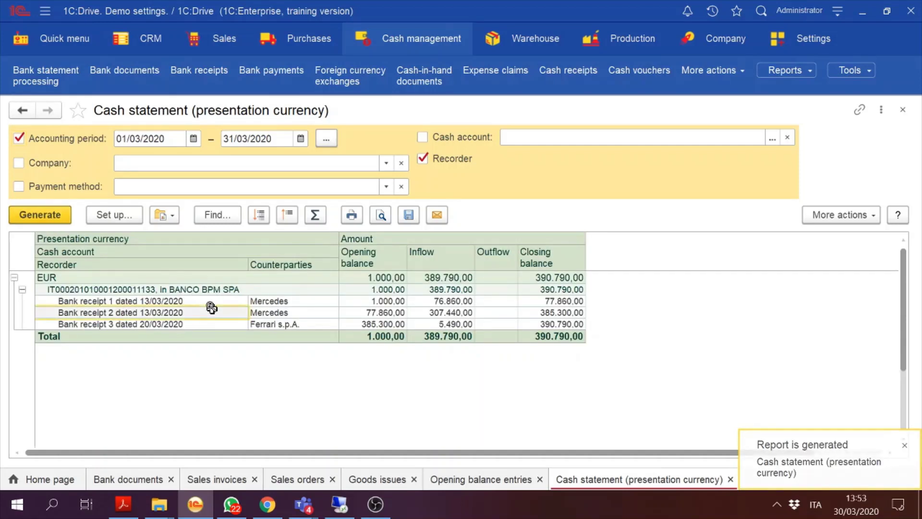
pyautogui.press('Right')
pyautogui.press('Right')
pyautogui.press('Right')
pyautogui.press('Left')
pyautogui.press('Up')
pyautogui.press('Up')
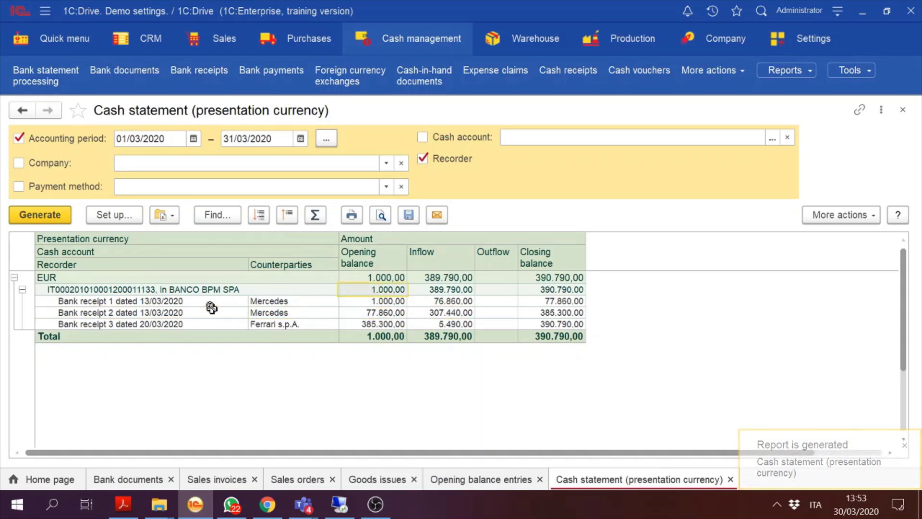
pyautogui.press('Right')
pyautogui.press('Left')
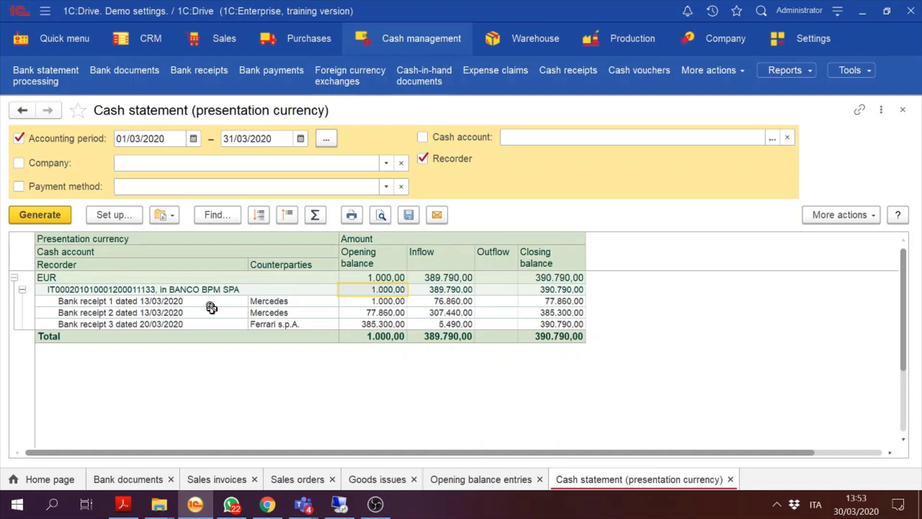
pyautogui.press('Down')
pyautogui.press('Down')
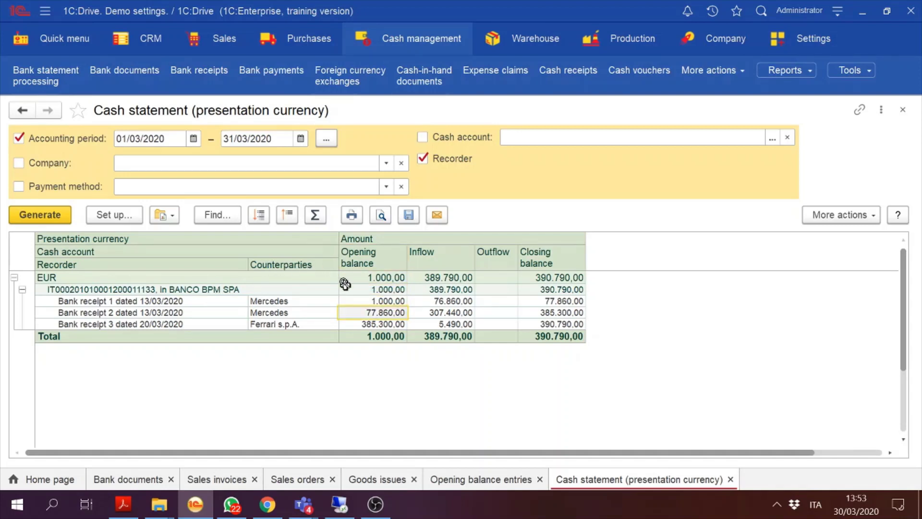
# Step: Open the cash assets opening balance entry dated 01/01/2020 and set its cash account amount to 10.000,00 EUR
pyautogui.click(477, 481)
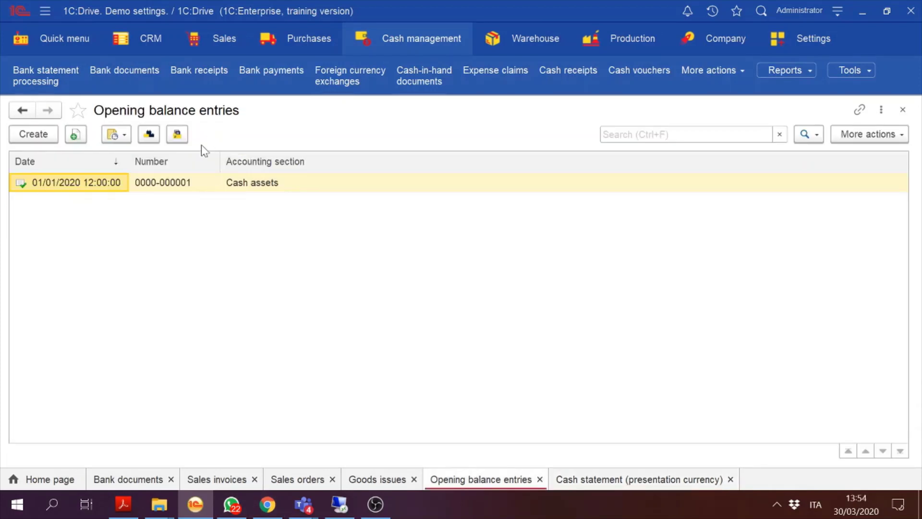
pyautogui.doubleClick(177, 182)
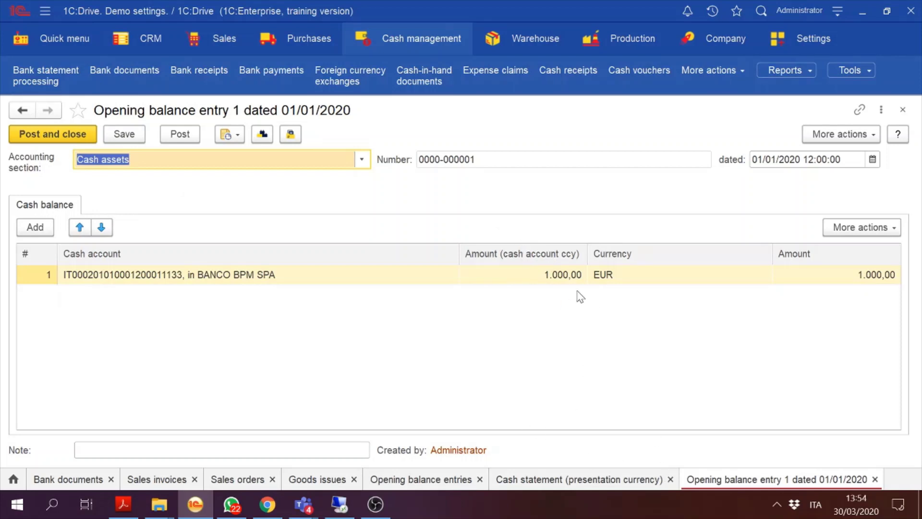
pyautogui.click(537, 282)
pyautogui.write('10')
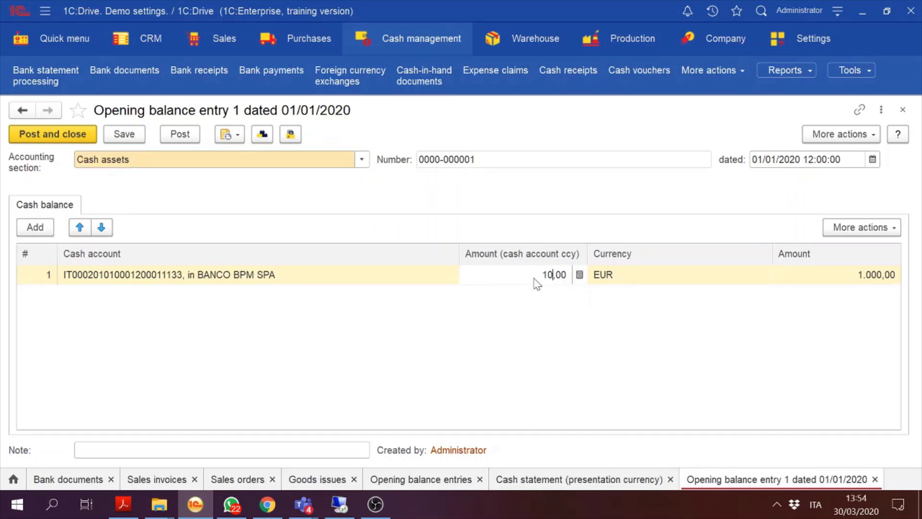
pyautogui.press('Return')
pyautogui.click(537, 283)
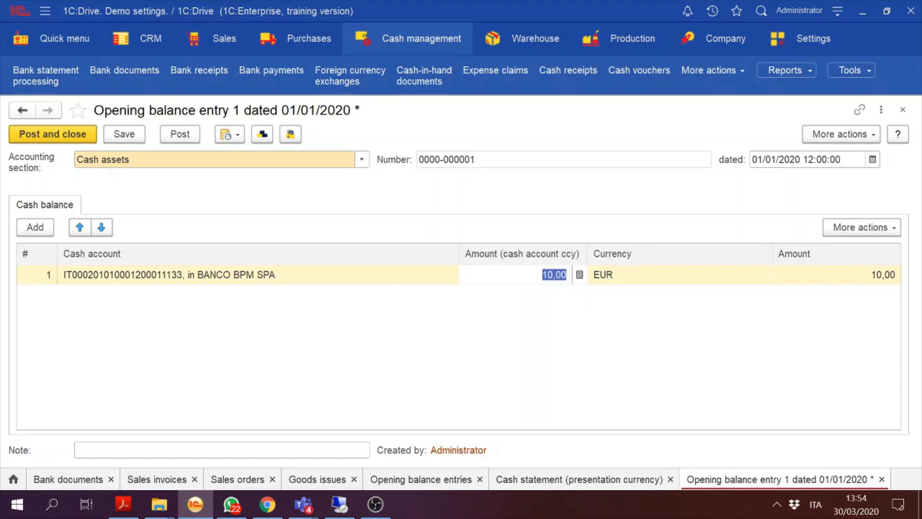
pyautogui.write('10000')
pyautogui.press('Return')
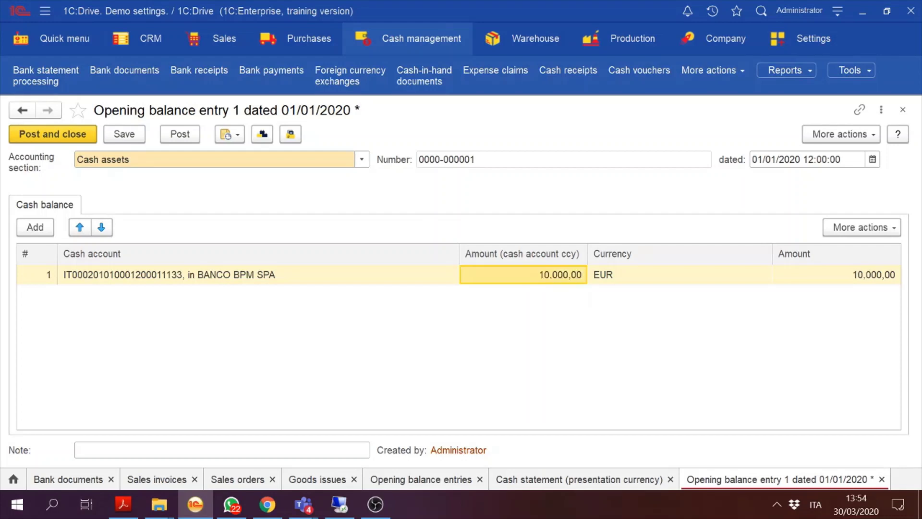
# Step: Regenerate the cash statement and check its EUR opening balance
pyautogui.click(537, 479)
pyautogui.click(48, 213)
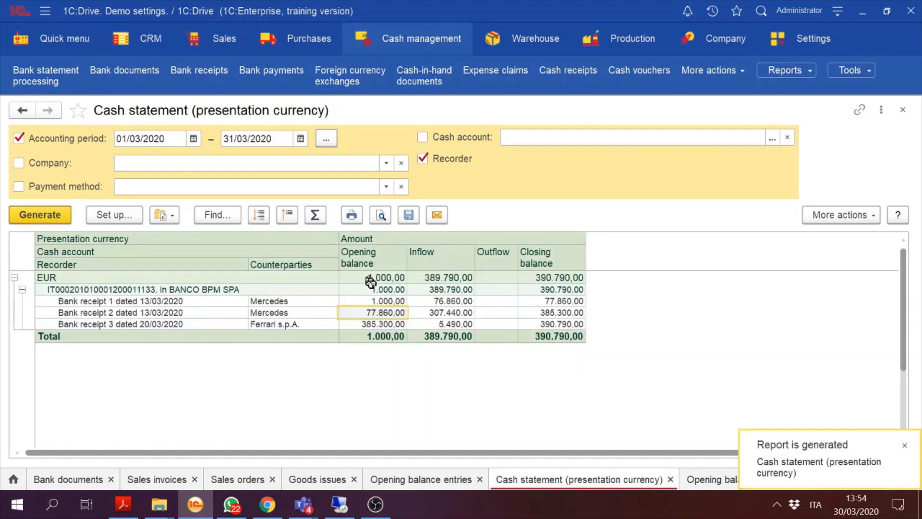
pyautogui.click(385, 279)
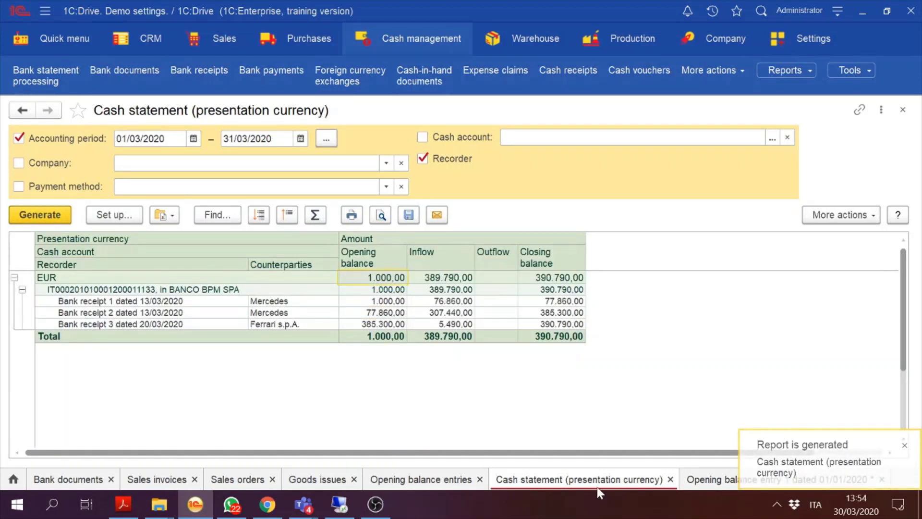
# Step: Post and close the changed opening balance entry, and regenerate the cash statement from it
pyautogui.click(703, 479)
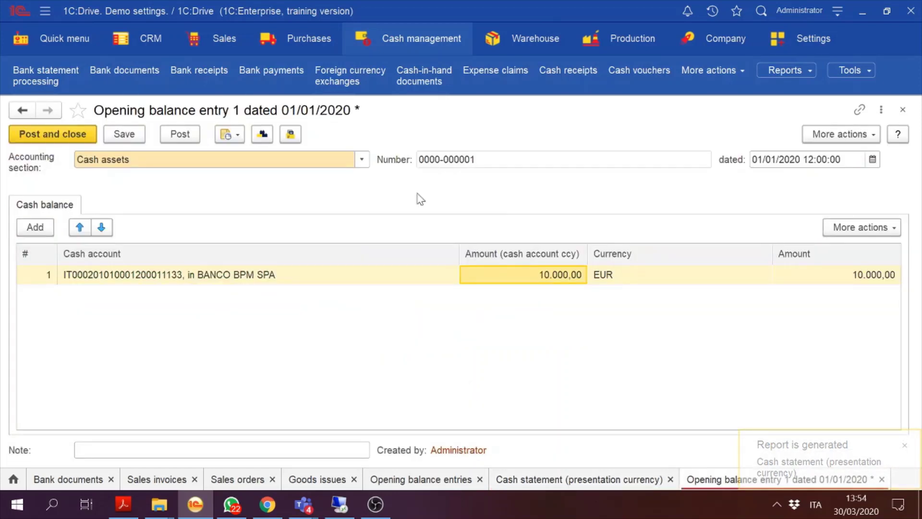
pyautogui.click(62, 139)
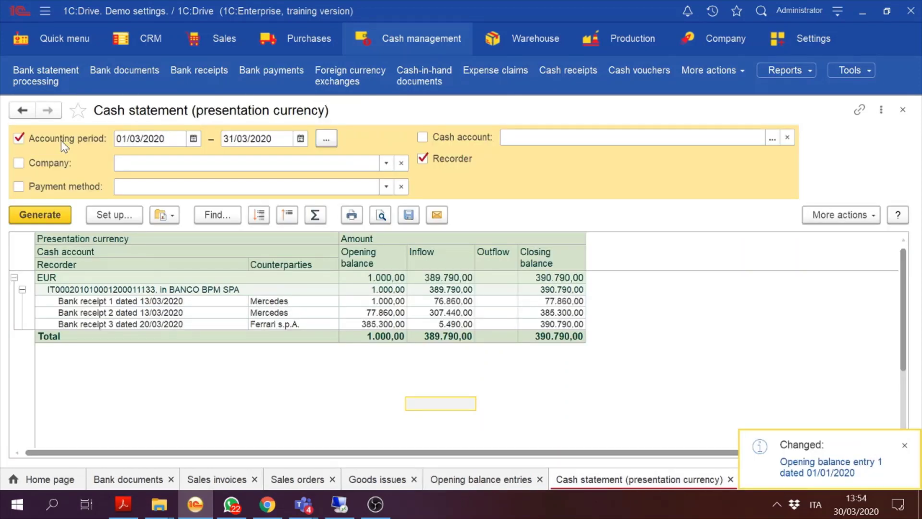
pyautogui.click(45, 217)
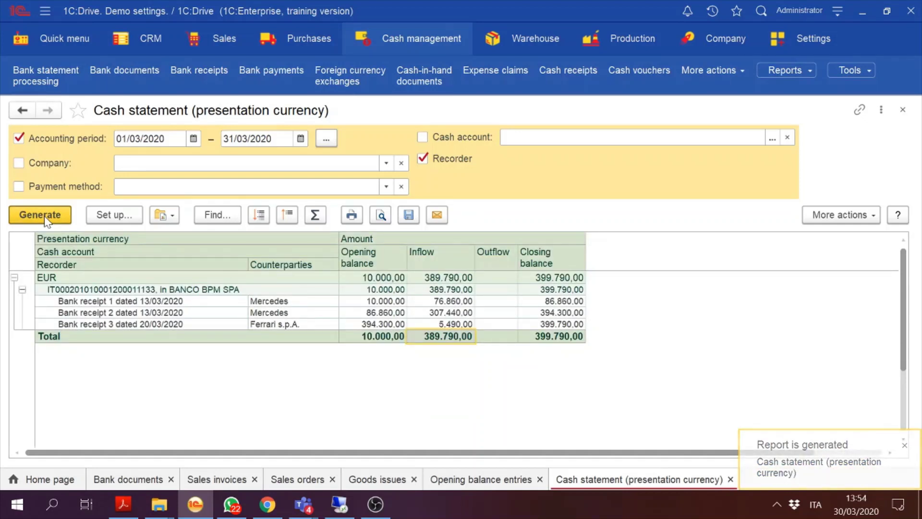
# Step: Examine the bank receipts with their counterparties in the updated cash statement
pyautogui.click(184, 302)
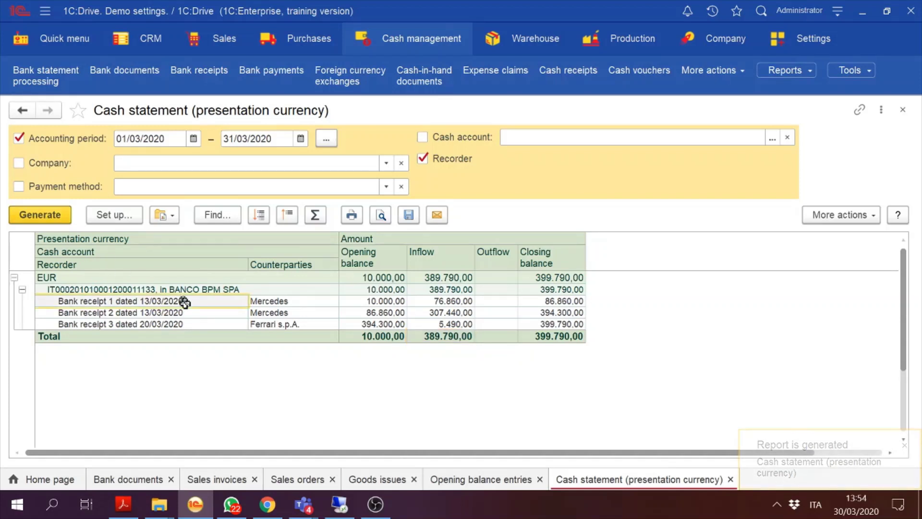
pyautogui.press('Down')
pyautogui.press('Right')
pyautogui.press('Right')
pyautogui.press('Left')
pyautogui.press('Left')
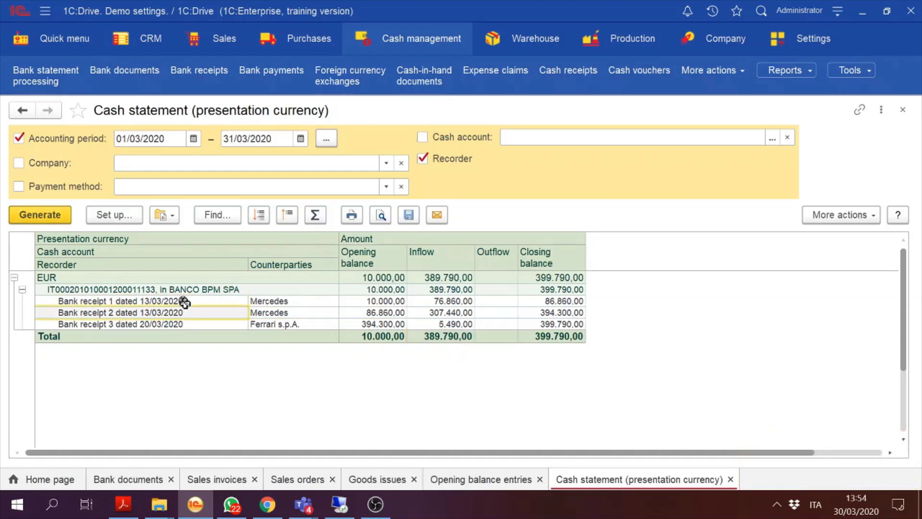
pyautogui.press('Down')
pyautogui.press('Right')
pyautogui.press('Up')
pyautogui.press('Up')
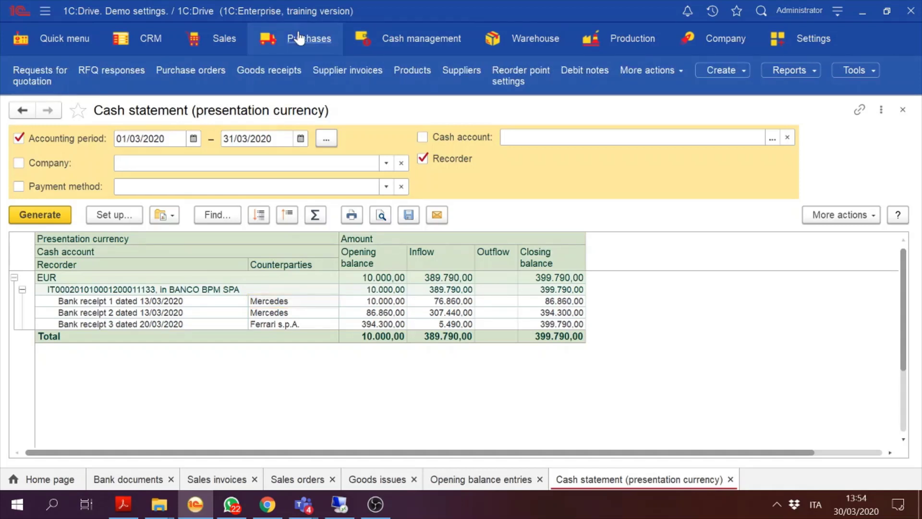
# Step: Create a sales price list and assign it to the company My Company
pyautogui.click(529, 54)
pyautogui.click(530, 55)
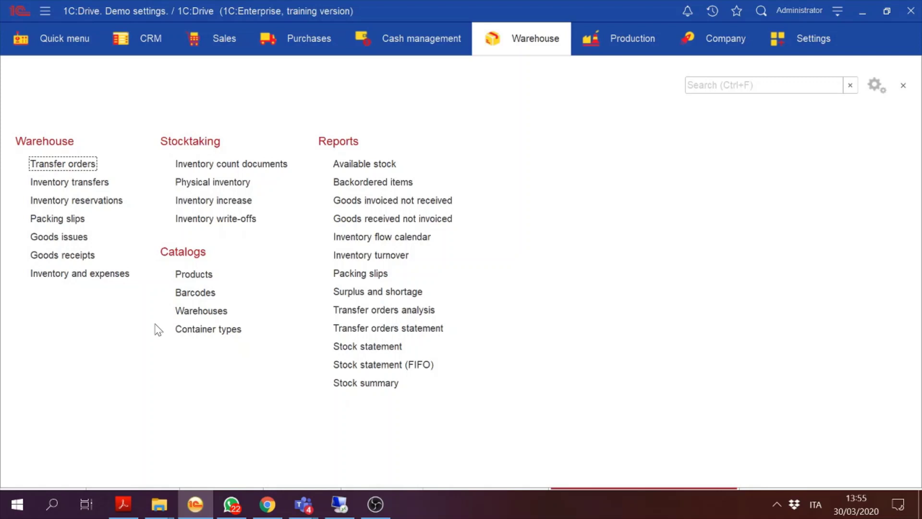
pyautogui.click(217, 41)
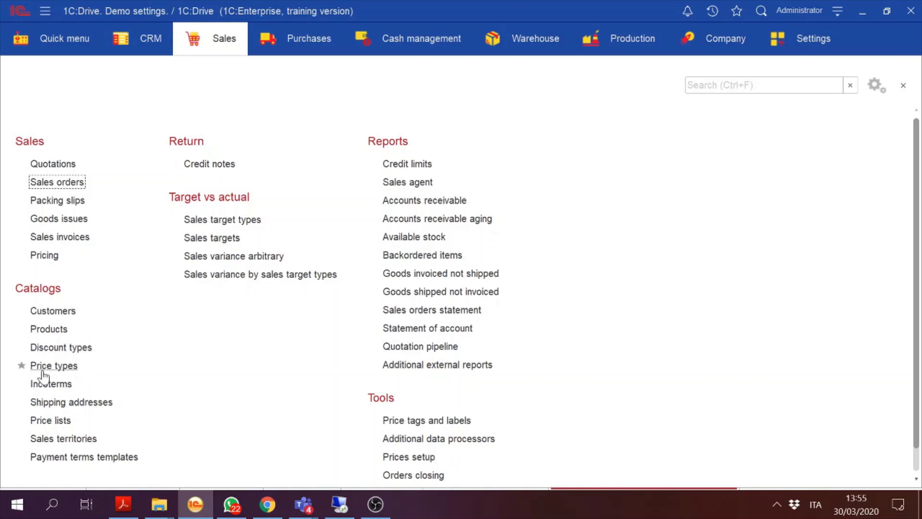
pyautogui.click(49, 421)
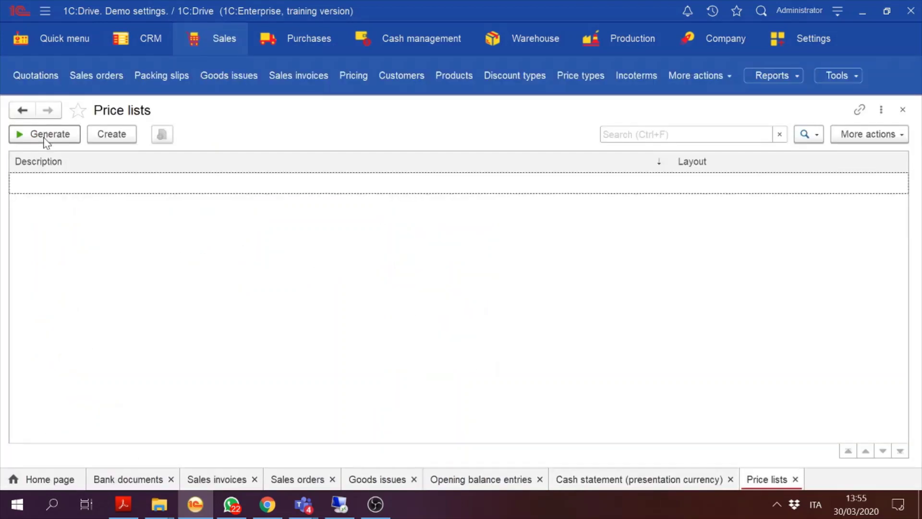
pyautogui.click(110, 136)
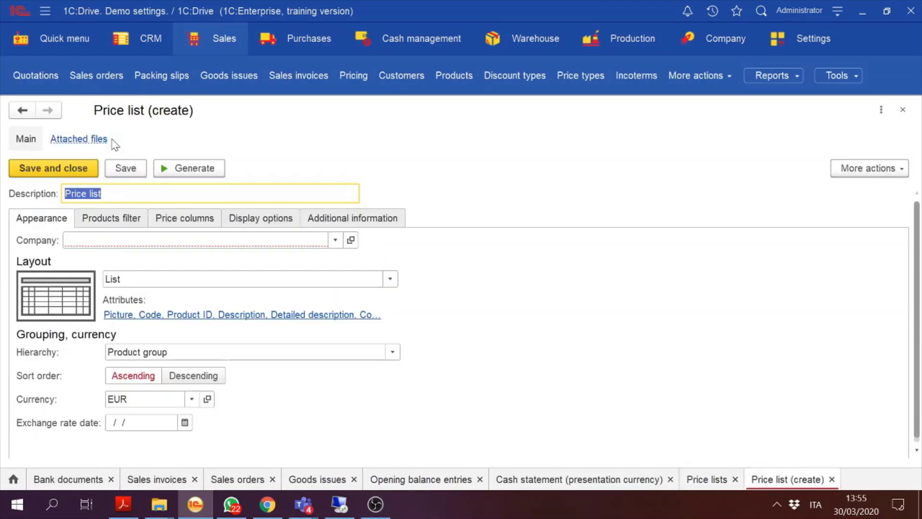
pyautogui.click(335, 240)
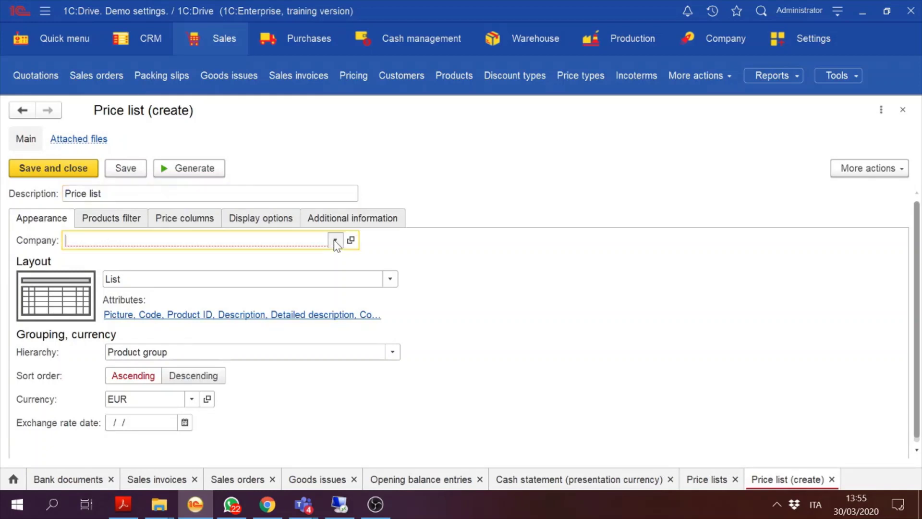
pyautogui.click(234, 265)
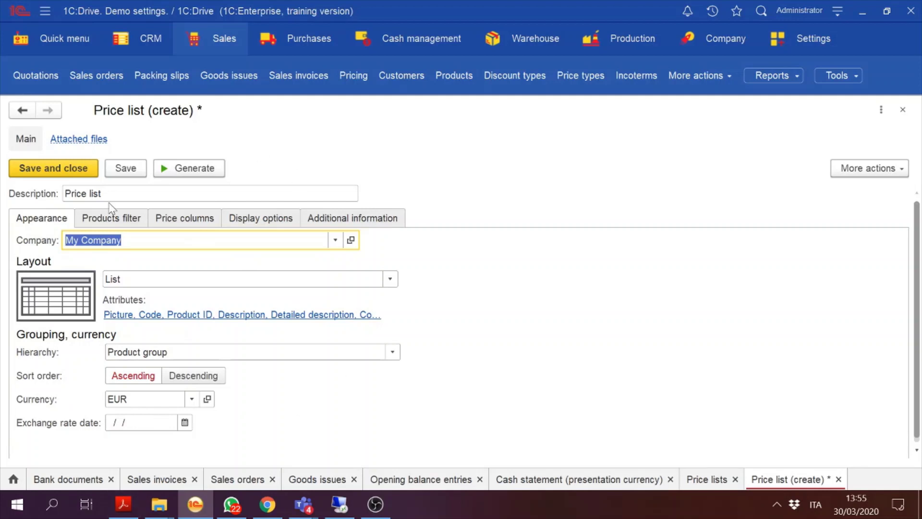
# Step: Review the new price list's product filter, price column, display and additional information settings
pyautogui.click(103, 219)
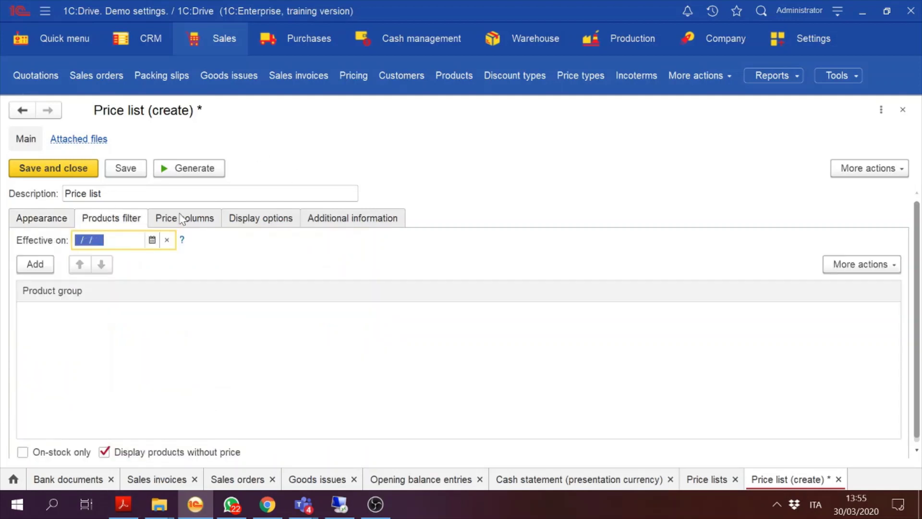
pyautogui.click(181, 218)
pyautogui.click(268, 218)
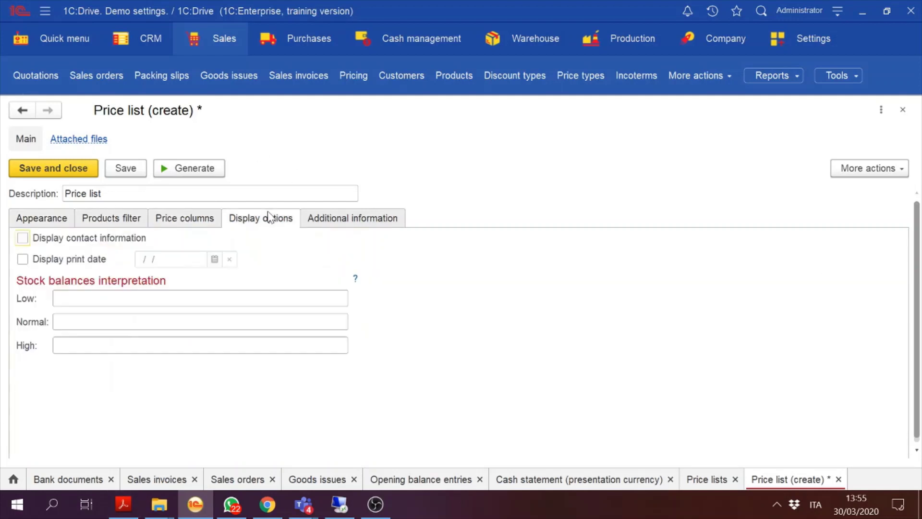
pyautogui.click(373, 217)
pyautogui.click(44, 220)
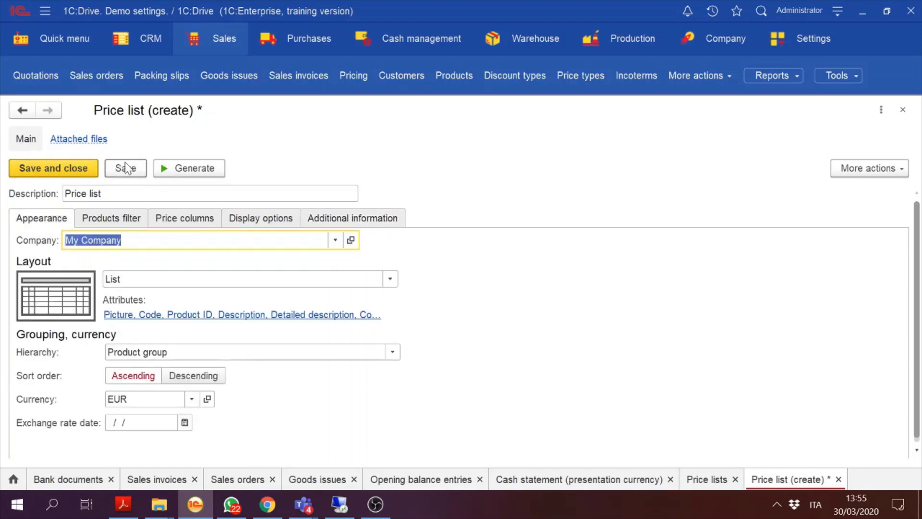
# Step: Save and generate the price list, and look through its products by group
pyautogui.click(137, 169)
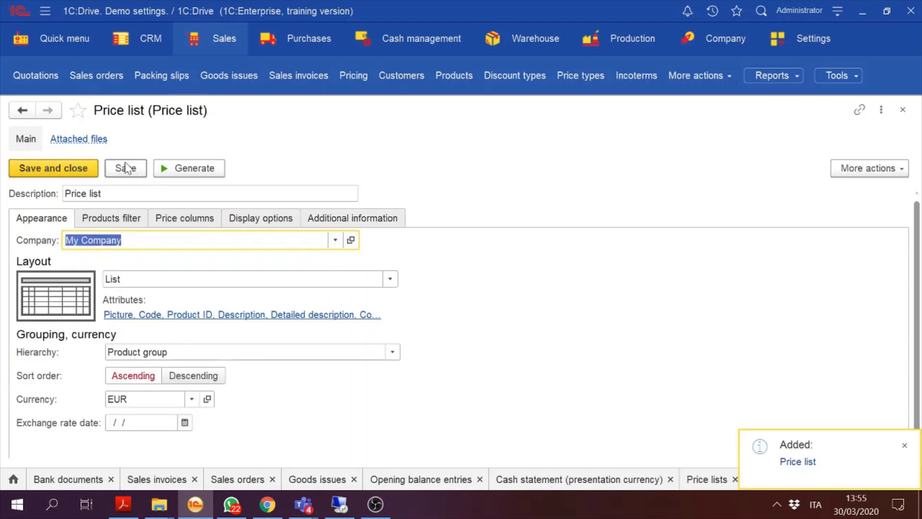
pyautogui.click(188, 168)
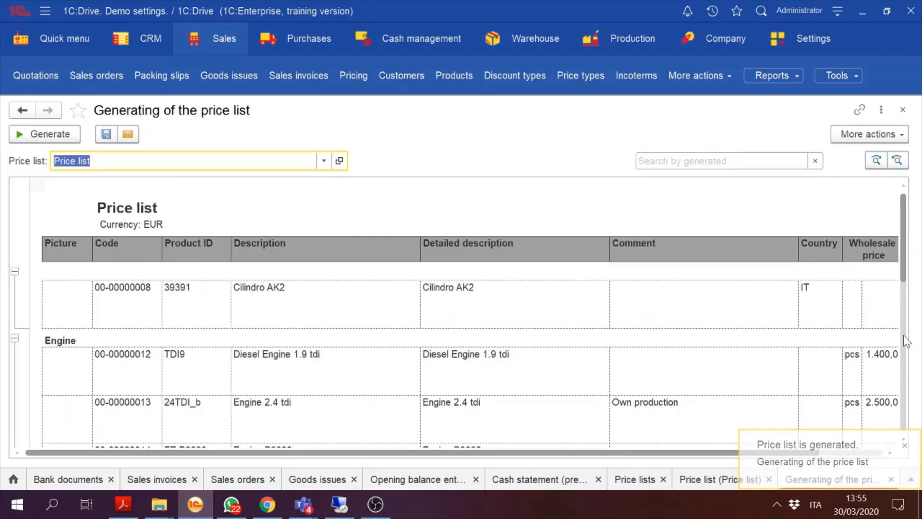
pyautogui.moveTo(903, 283); pyautogui.dragTo(904, 408)
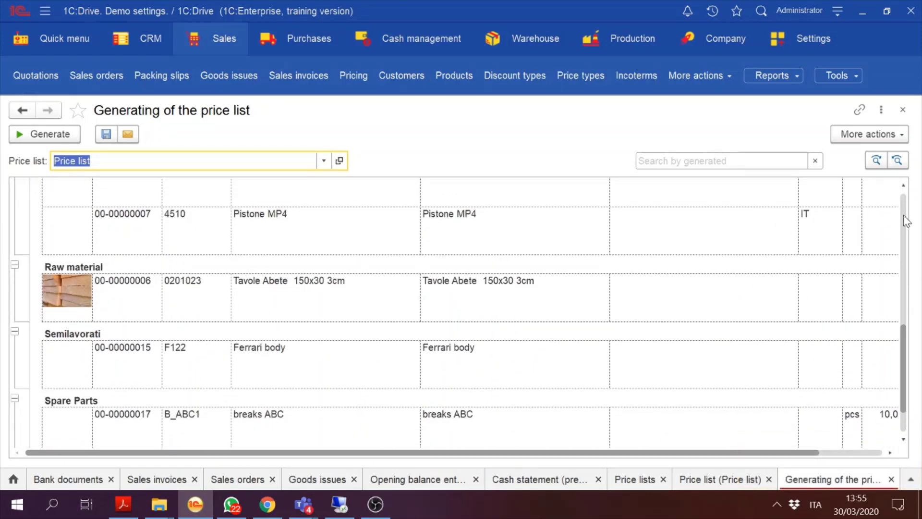
pyautogui.scroll(10, 905, 220)
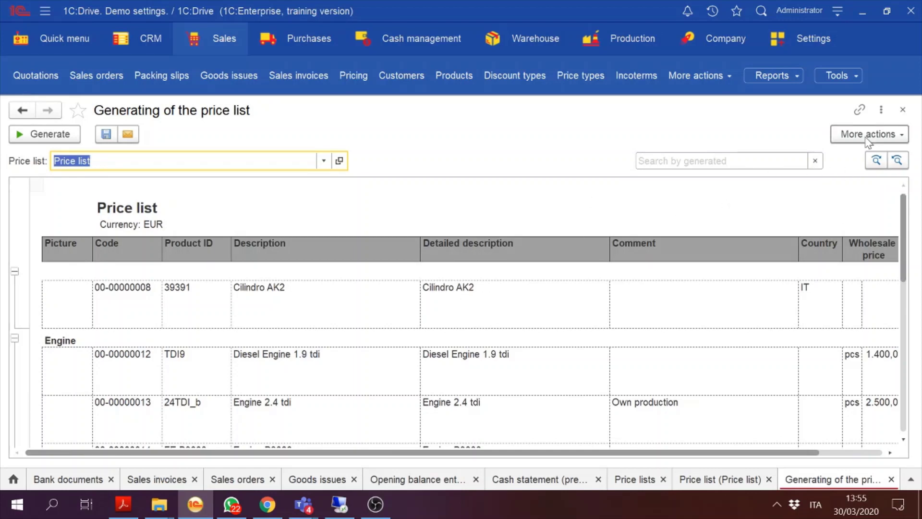
# Step: Close the generated price list, its settings, the price lists and the cash statement, and open the Settings section overview
pyautogui.click(903, 110)
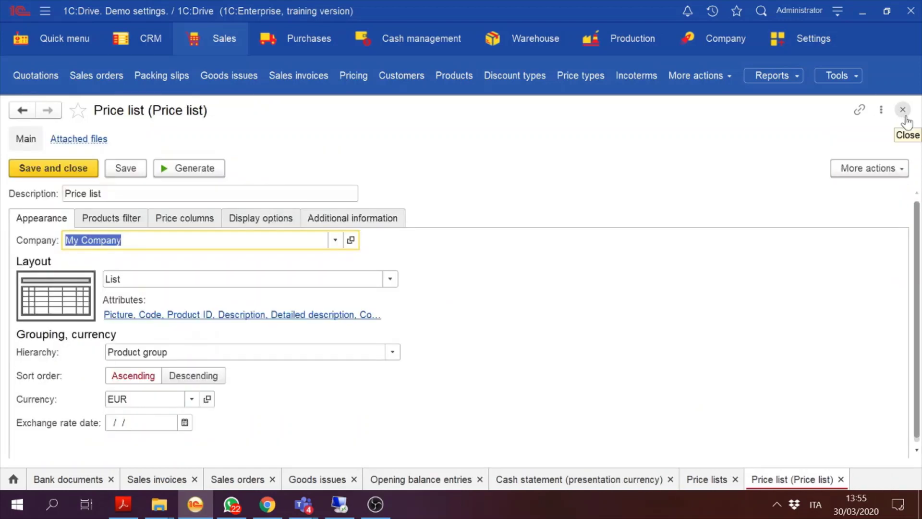
pyautogui.click(904, 110)
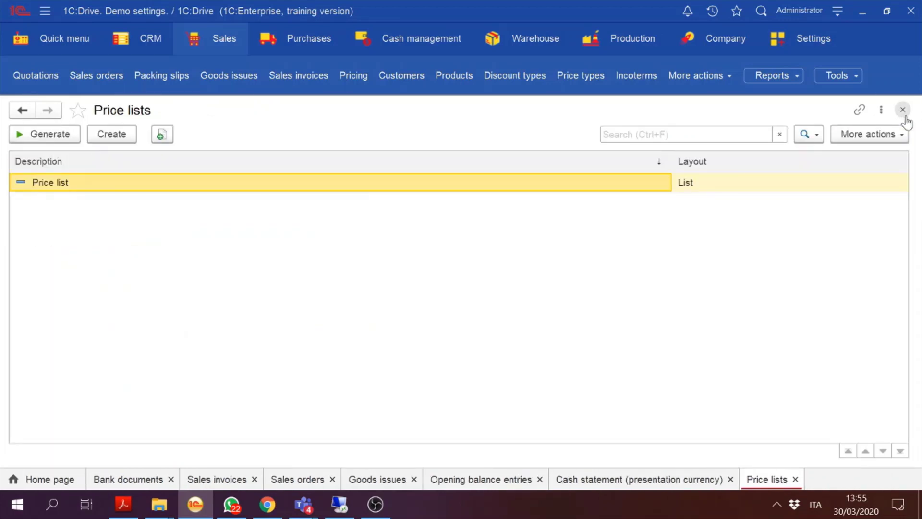
pyautogui.click(904, 111)
pyautogui.click(903, 110)
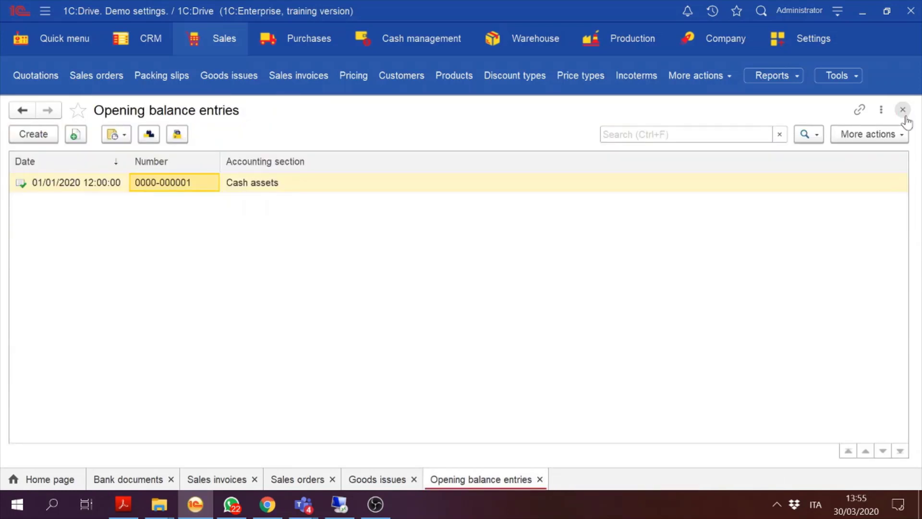
pyautogui.click(814, 50)
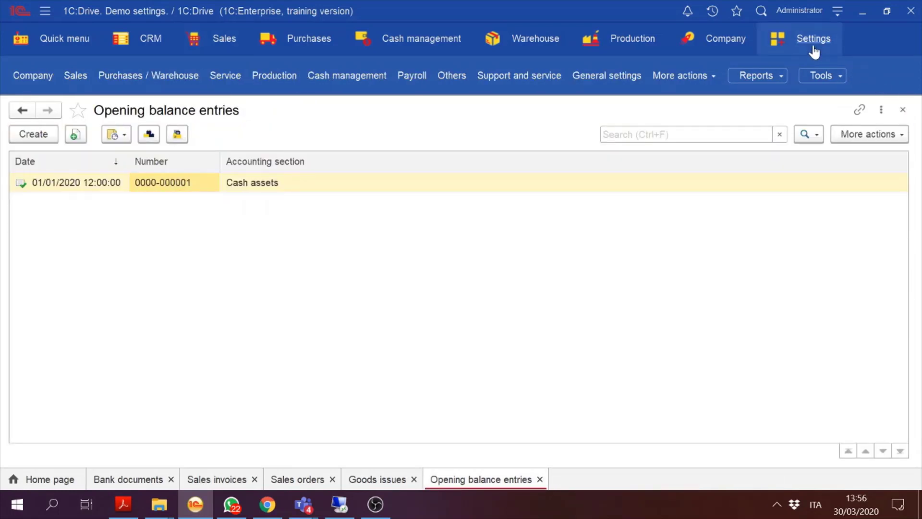
pyautogui.click(812, 43)
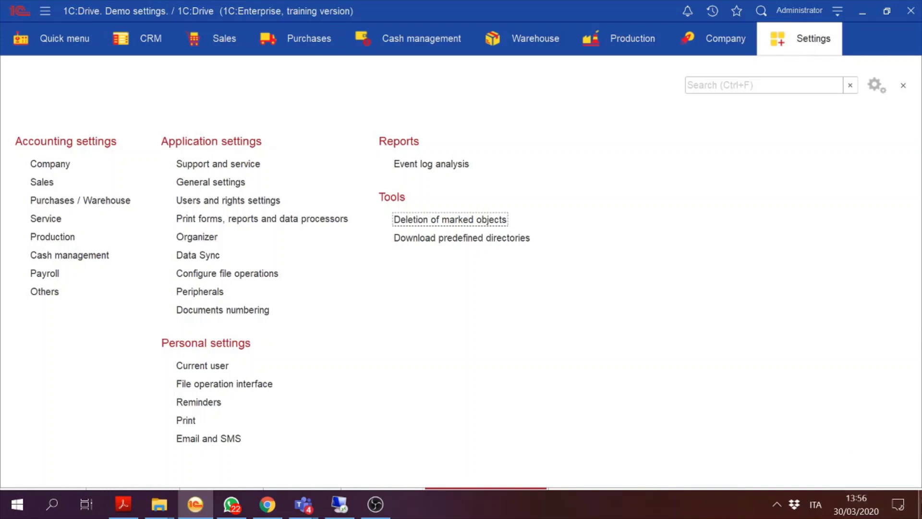
# Step: Show the desktop, check the infobase list in the 1C:Enterprise training startup window, and close that window
pyautogui.click(920, 504)
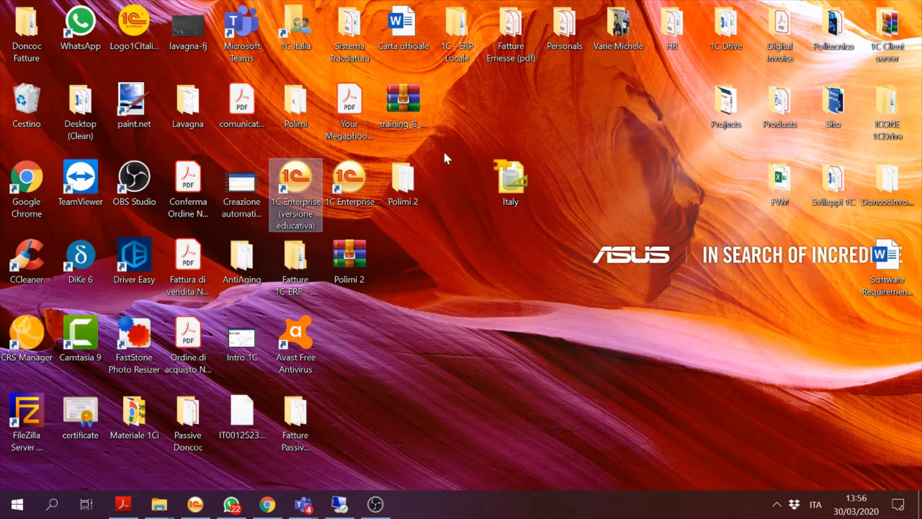
pyautogui.click(416, 184)
pyautogui.click(297, 117)
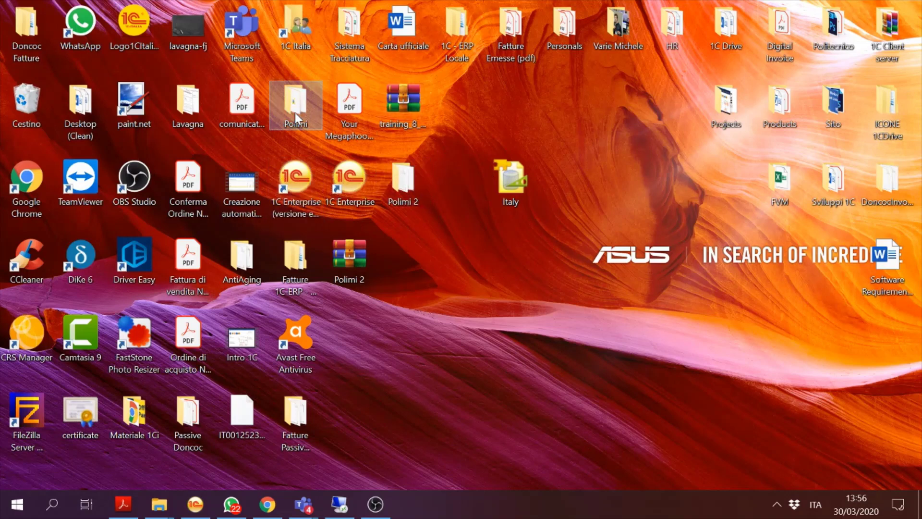
pyautogui.click(405, 205)
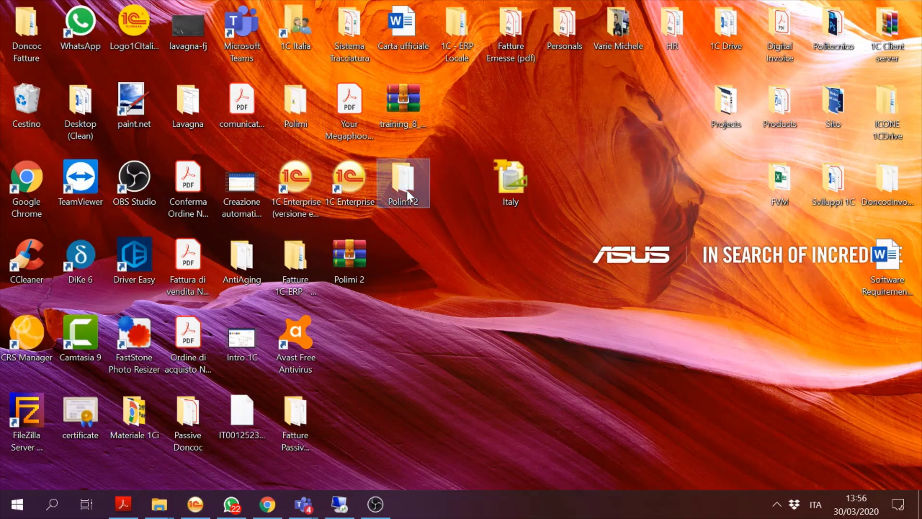
pyautogui.click(403, 269)
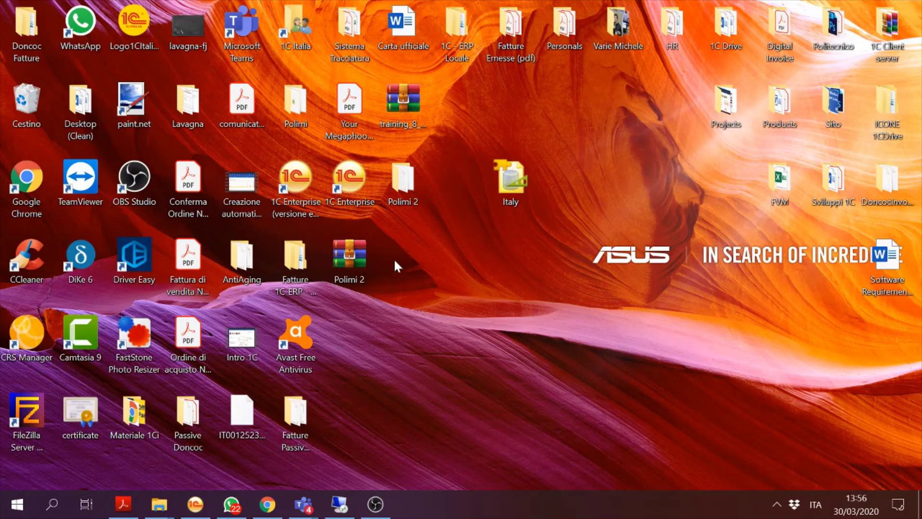
pyautogui.doubleClick(301, 182)
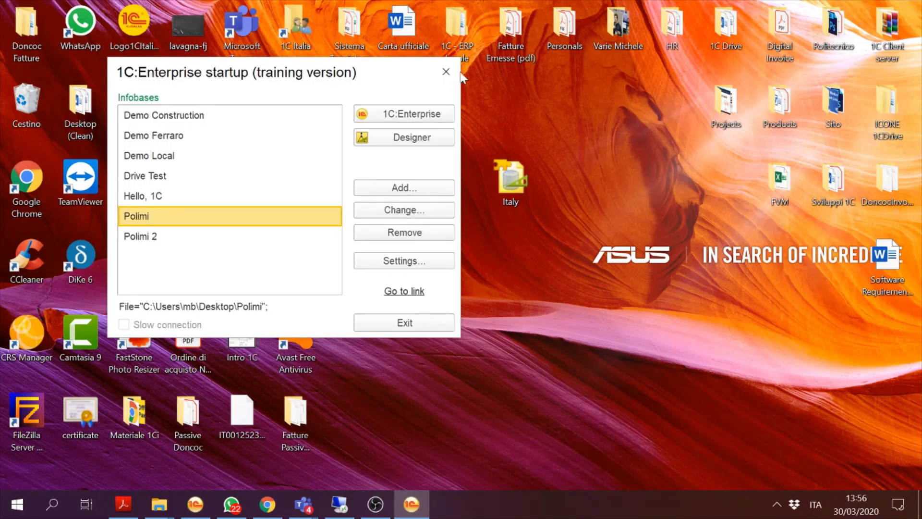
pyautogui.click(446, 71)
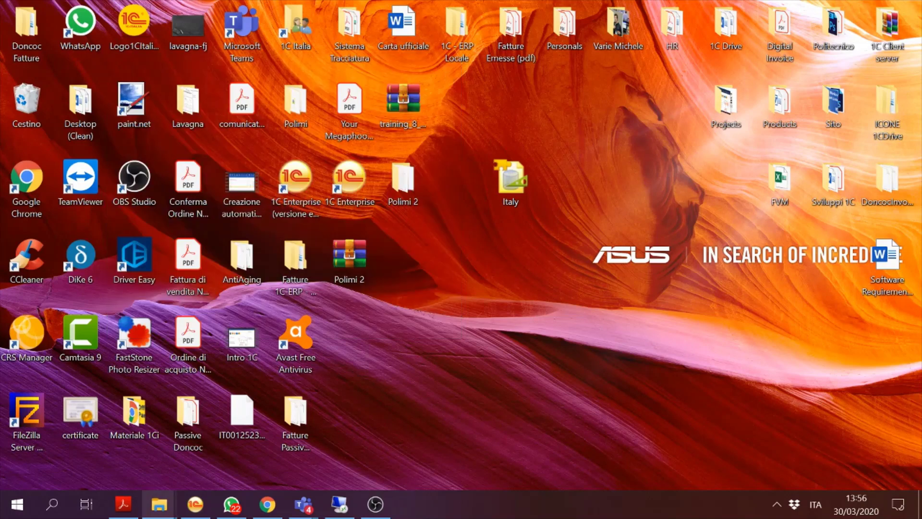
# Step: Switch back to 1C:Drive and examine the Company accounting settings from multiple businesses to the other options
pyautogui.click(195, 505)
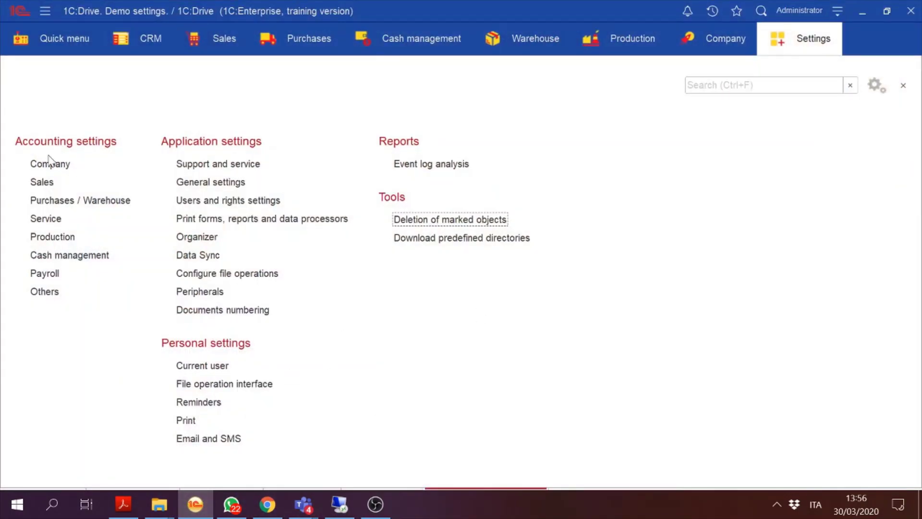
pyautogui.click(52, 165)
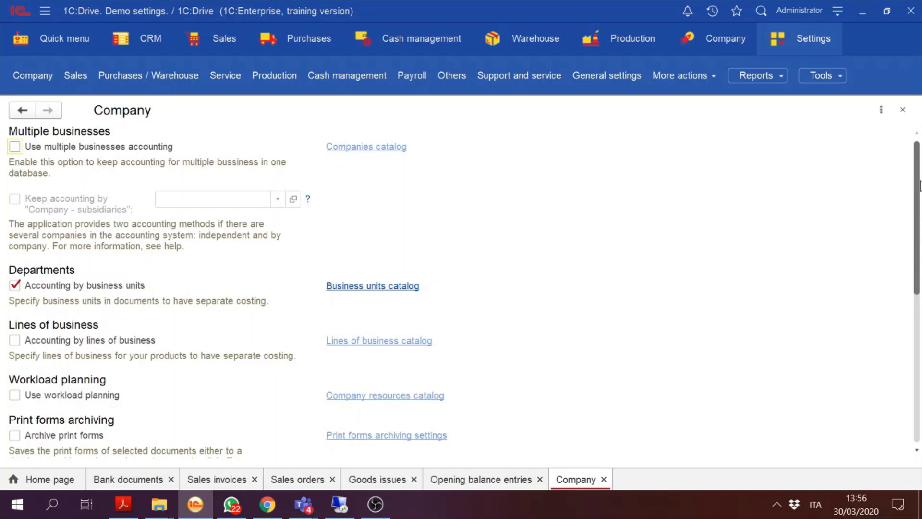
pyautogui.moveTo(921, 185); pyautogui.dragTo(921, 401)
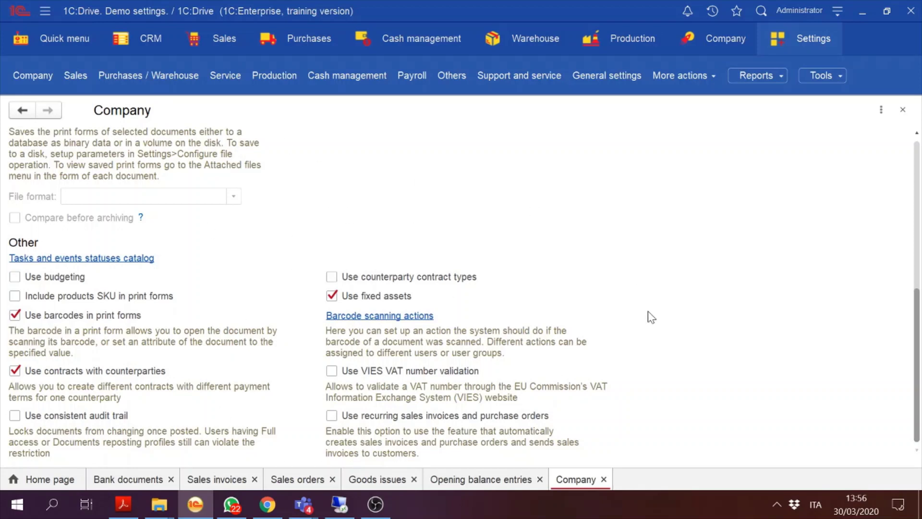
pyautogui.click(917, 192)
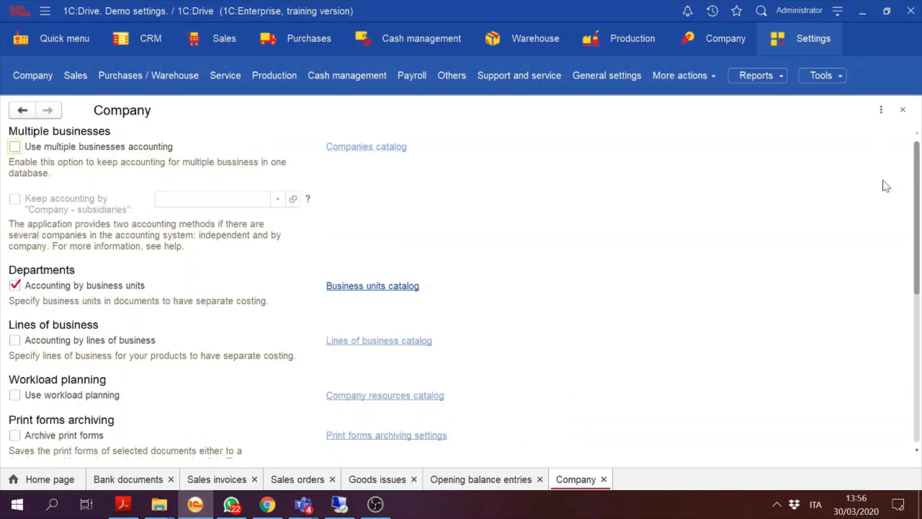
pyautogui.click(826, 39)
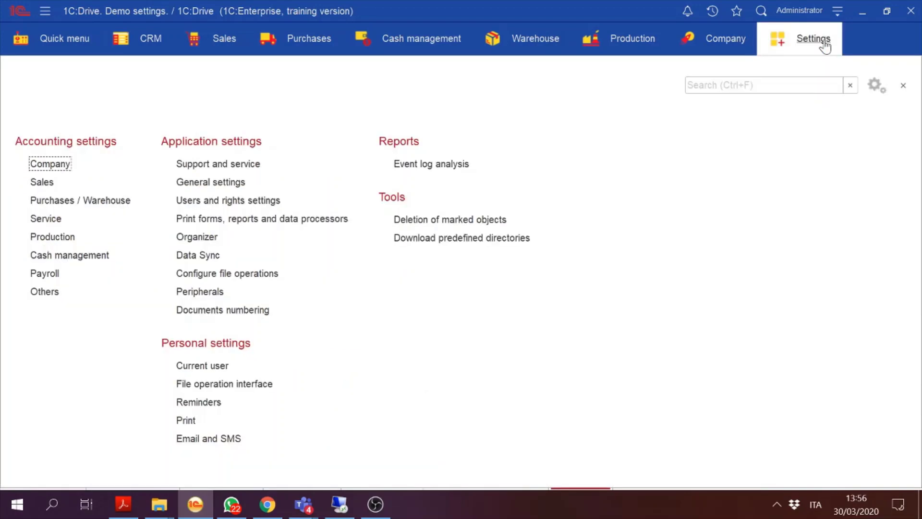
# Step: Open the Sales section overview and switch to Microsoft Teams to check the meeting chat for questions
pyautogui.click(201, 50)
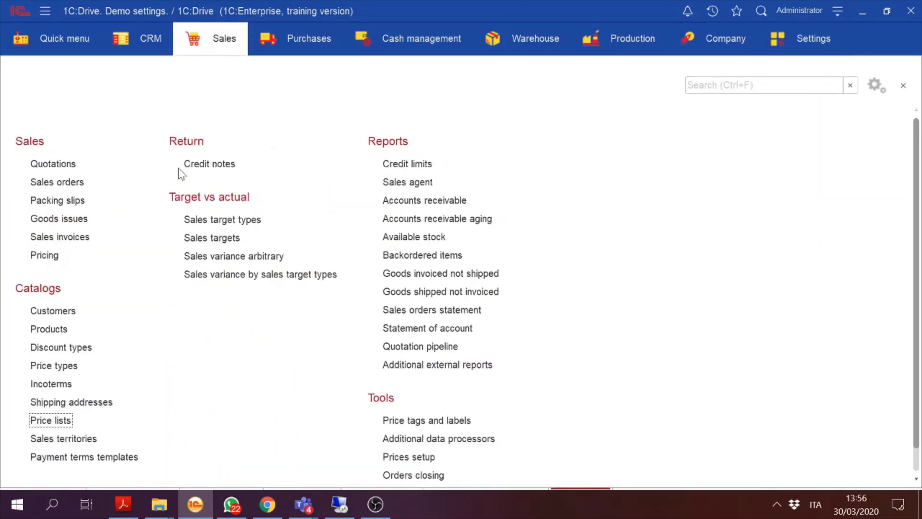
pyautogui.click(303, 503)
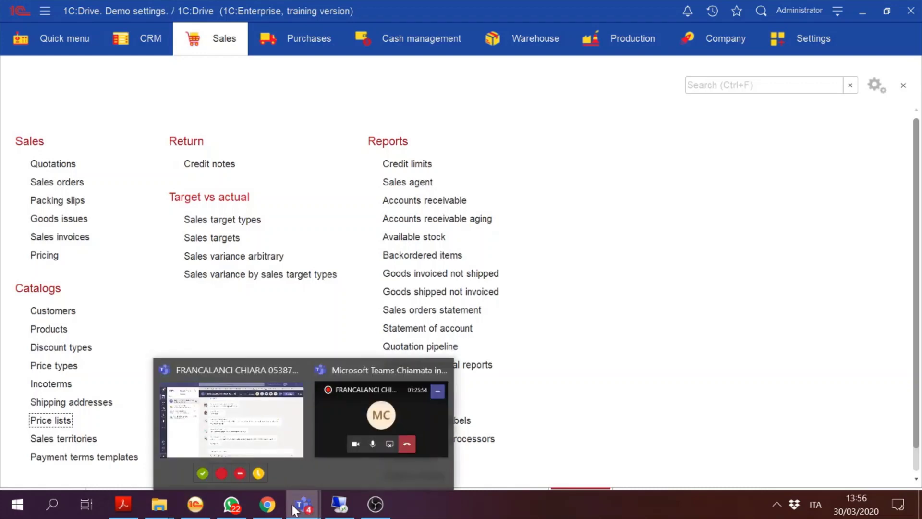
pyautogui.click(243, 447)
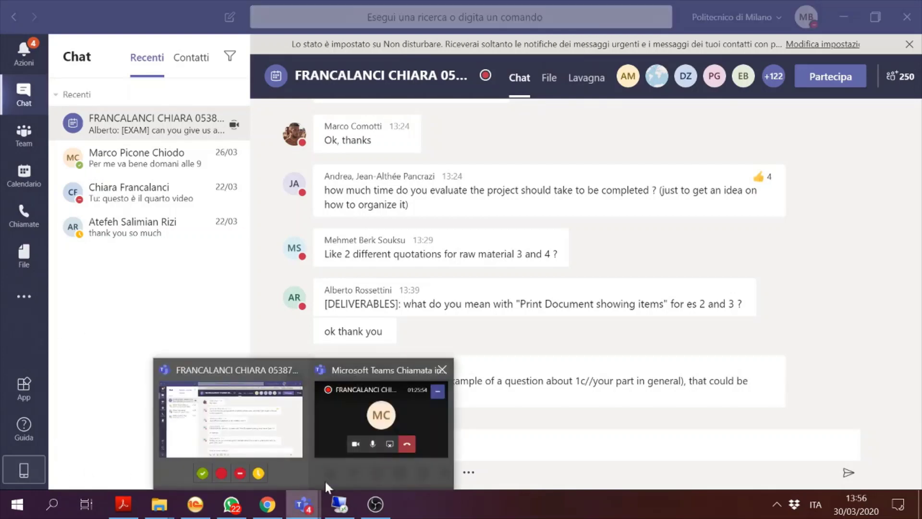
# Step: Return to 1C:Drive and look over the CRM, Sales and Purchases section overviews
pyautogui.click(189, 512)
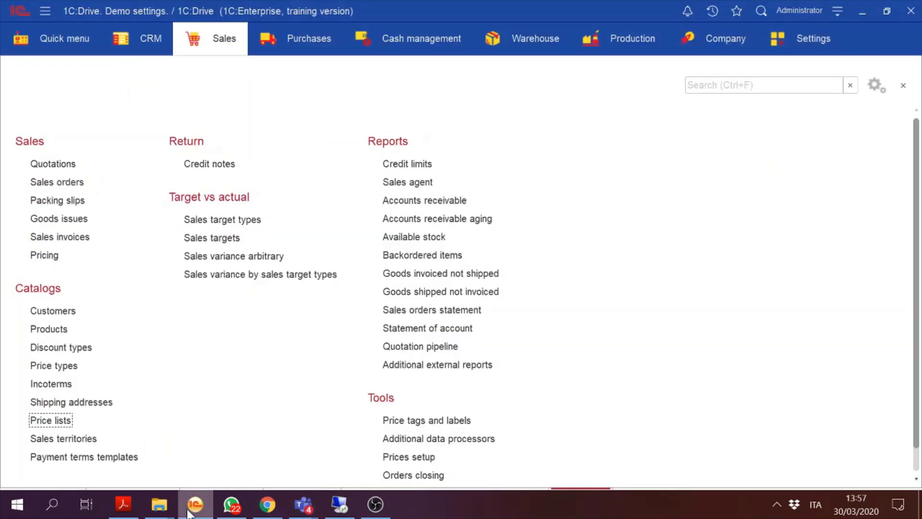
pyautogui.click(162, 40)
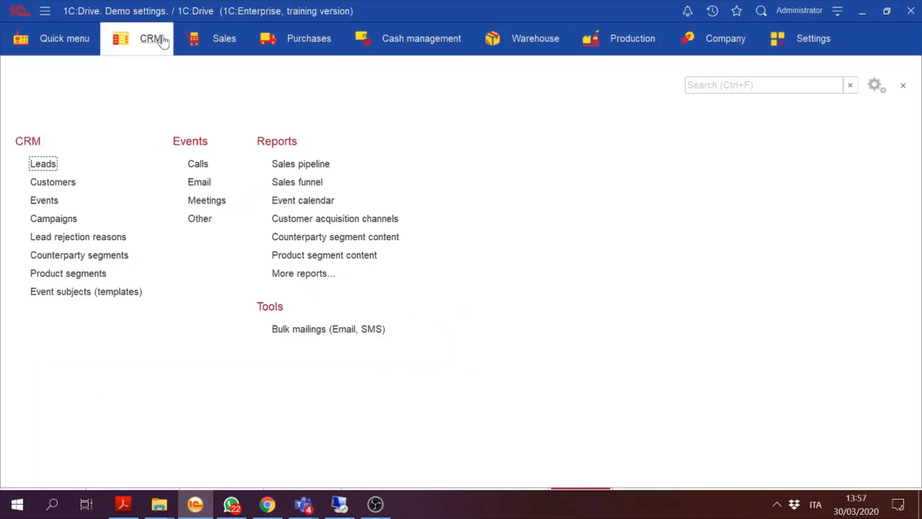
pyautogui.click(220, 42)
pyautogui.click(305, 44)
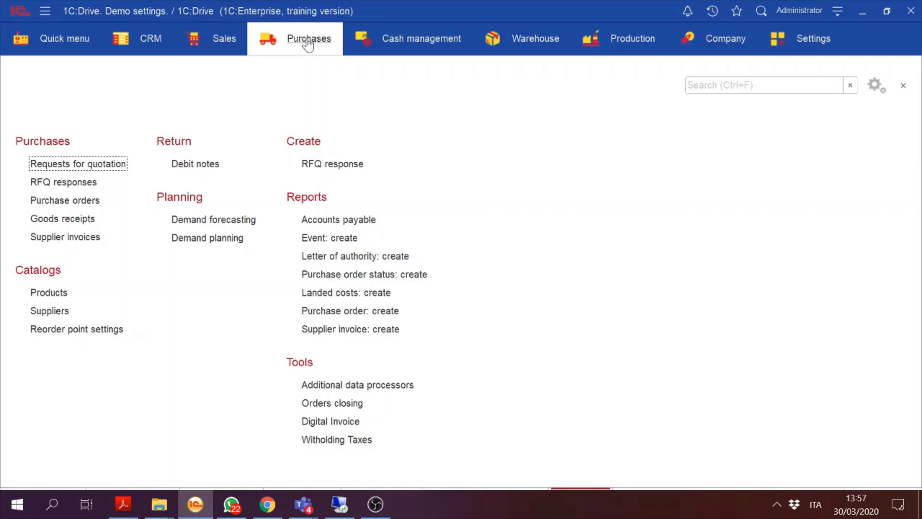
# Step: Switch to Adobe Acrobat Reader and review the 1C Drive exercise document from its deliverables back to its first page
pyautogui.click(125, 503)
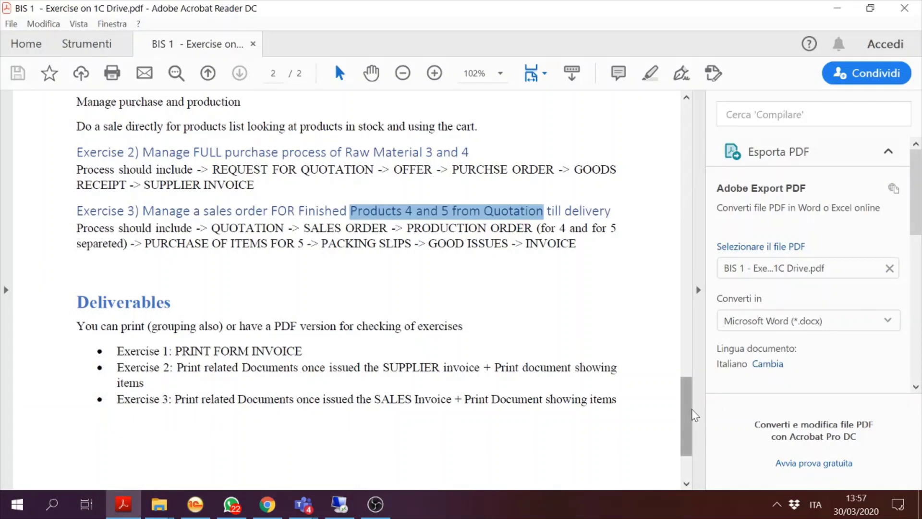
pyautogui.scroll(-2, 693, 414)
pyautogui.scroll(15, 693, 414)
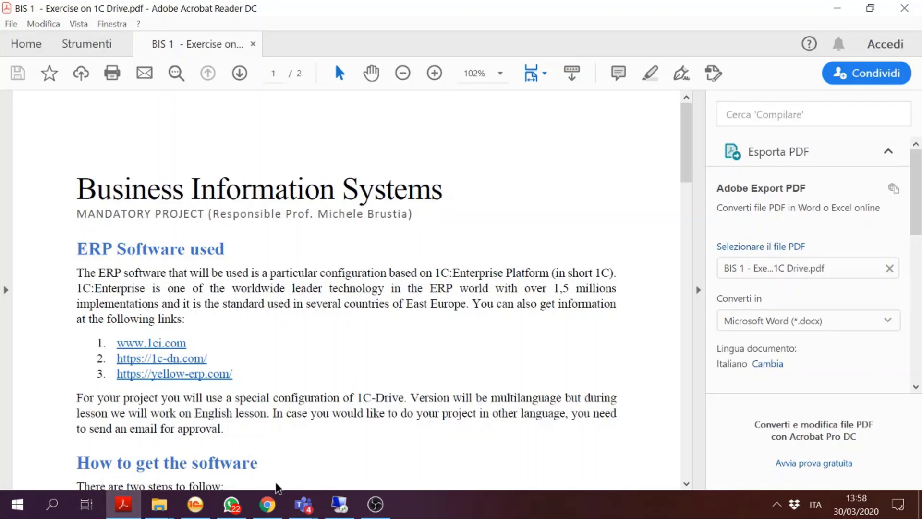
# Step: Switch to Microsoft Teams and read the latest messages in the meeting chat about the exam and raw materials
pyautogui.moveTo(303, 503)
pyautogui.click(272, 428)
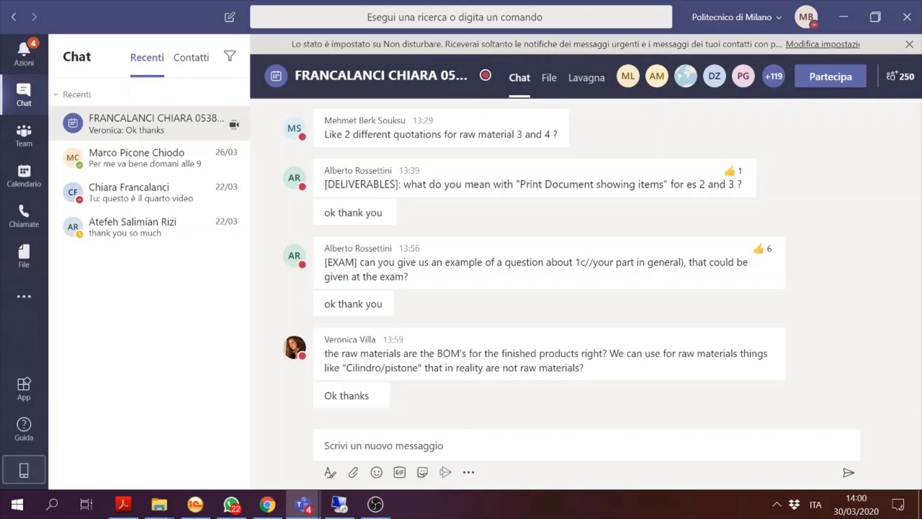
pyautogui.click(468, 476)
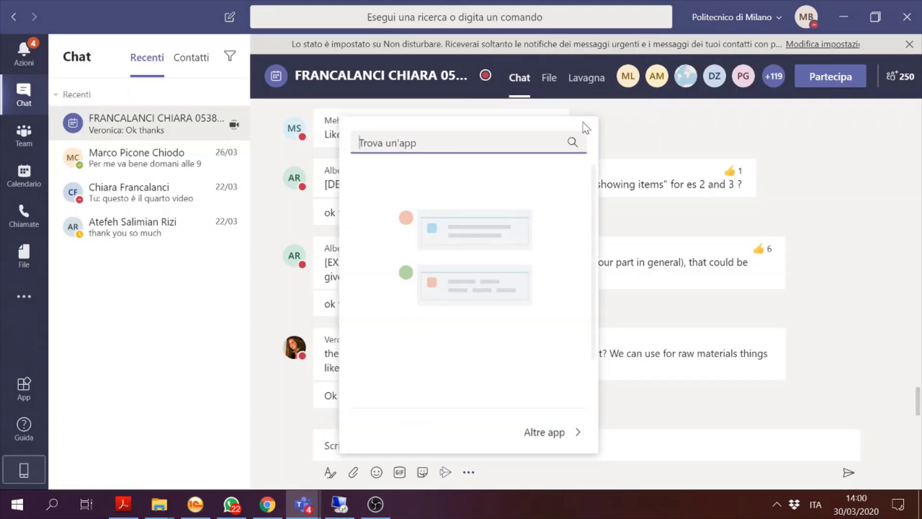
pyautogui.click(847, 199)
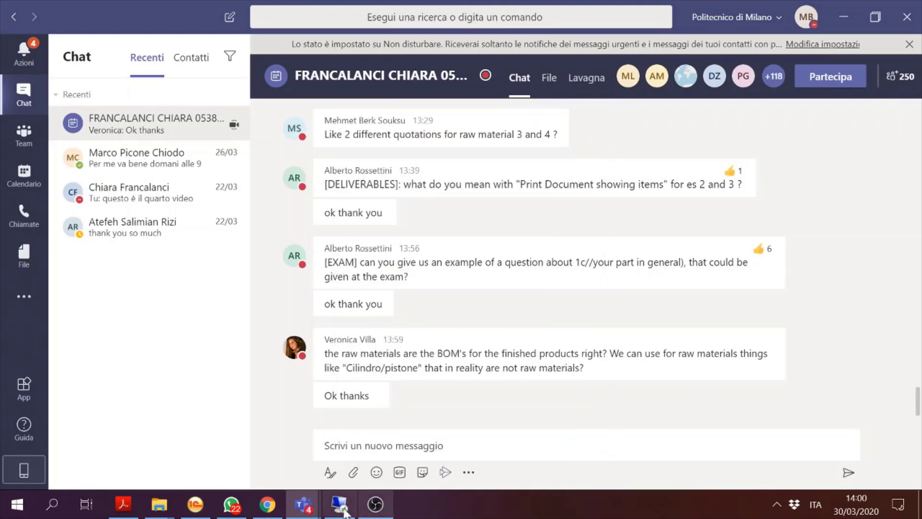